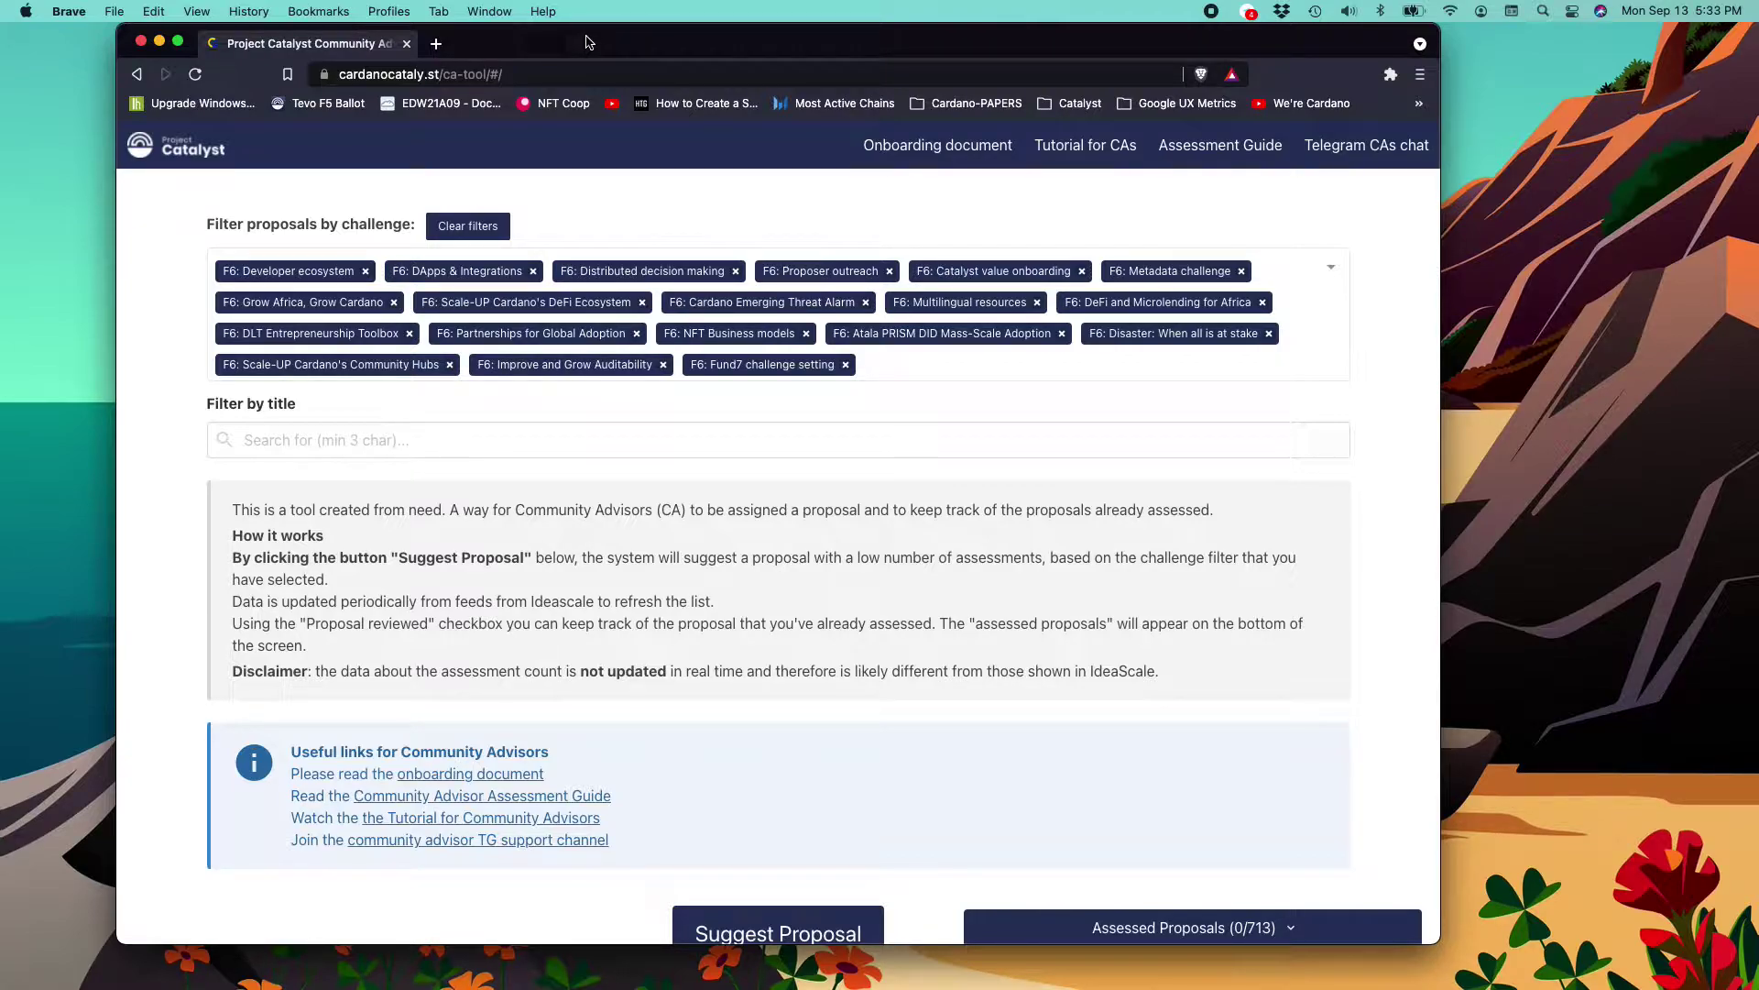
Step: Remove the "F6: Catalyst value onboarding" challenge from the proposal filter
click(529, 74)
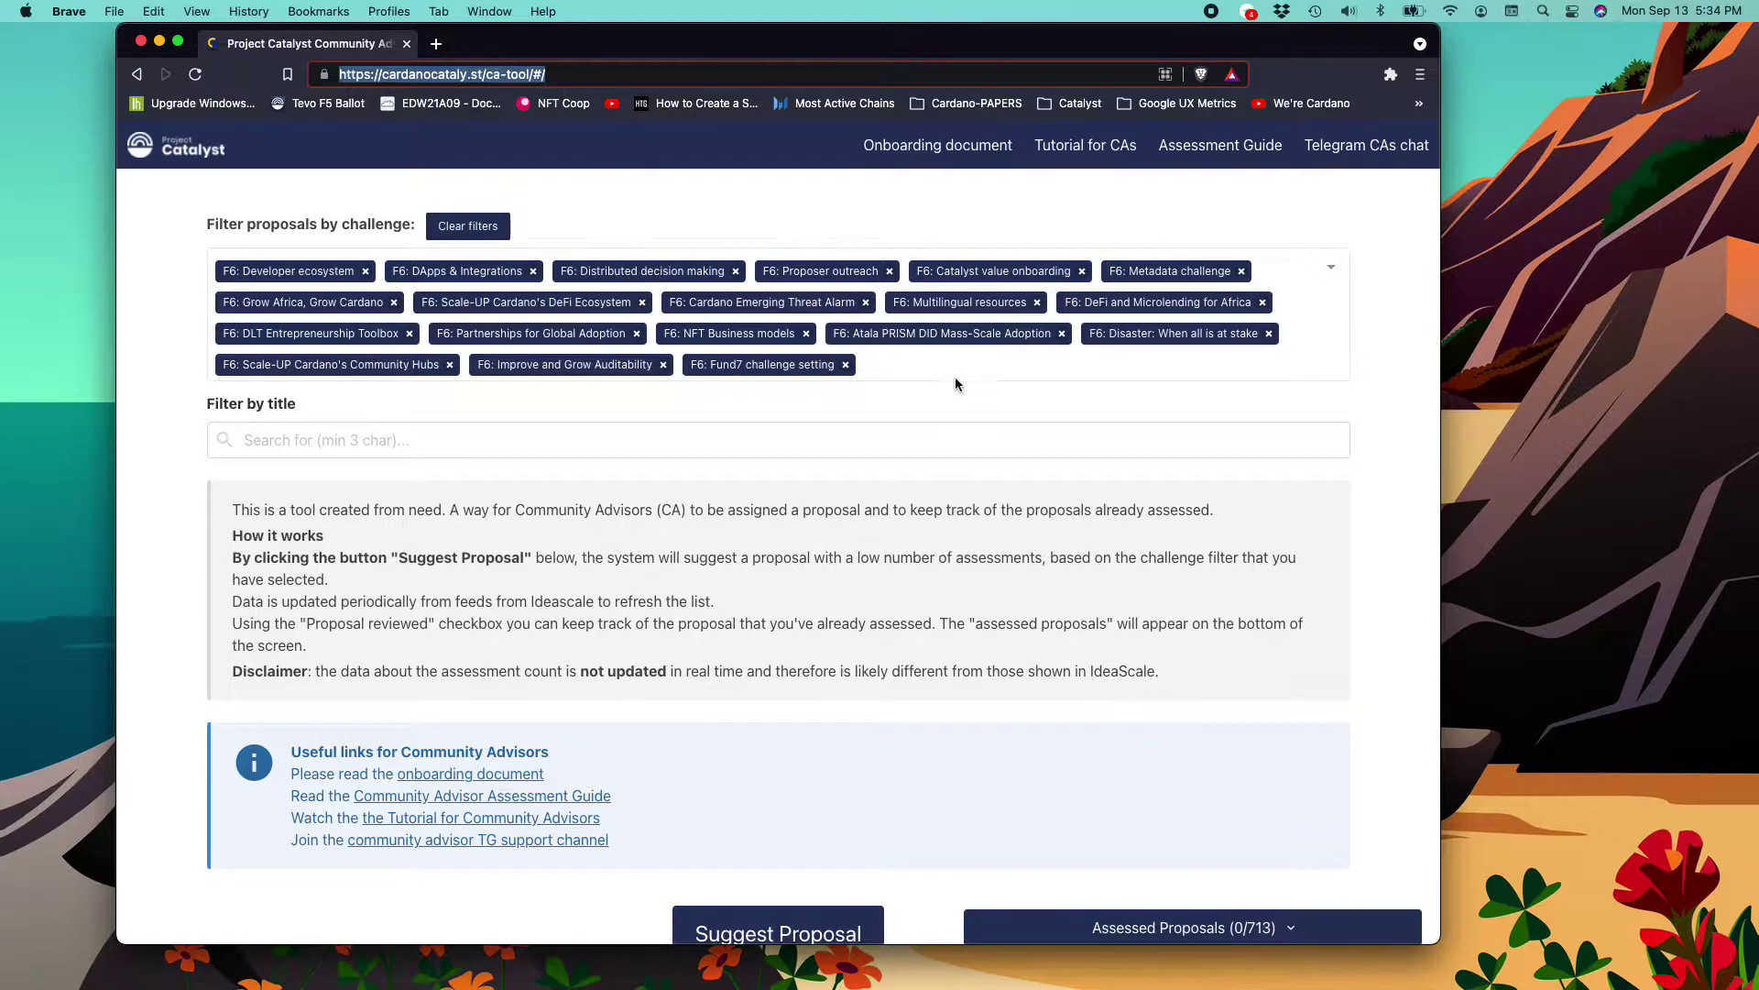
click(965, 269)
drag(965, 270, 1039, 273)
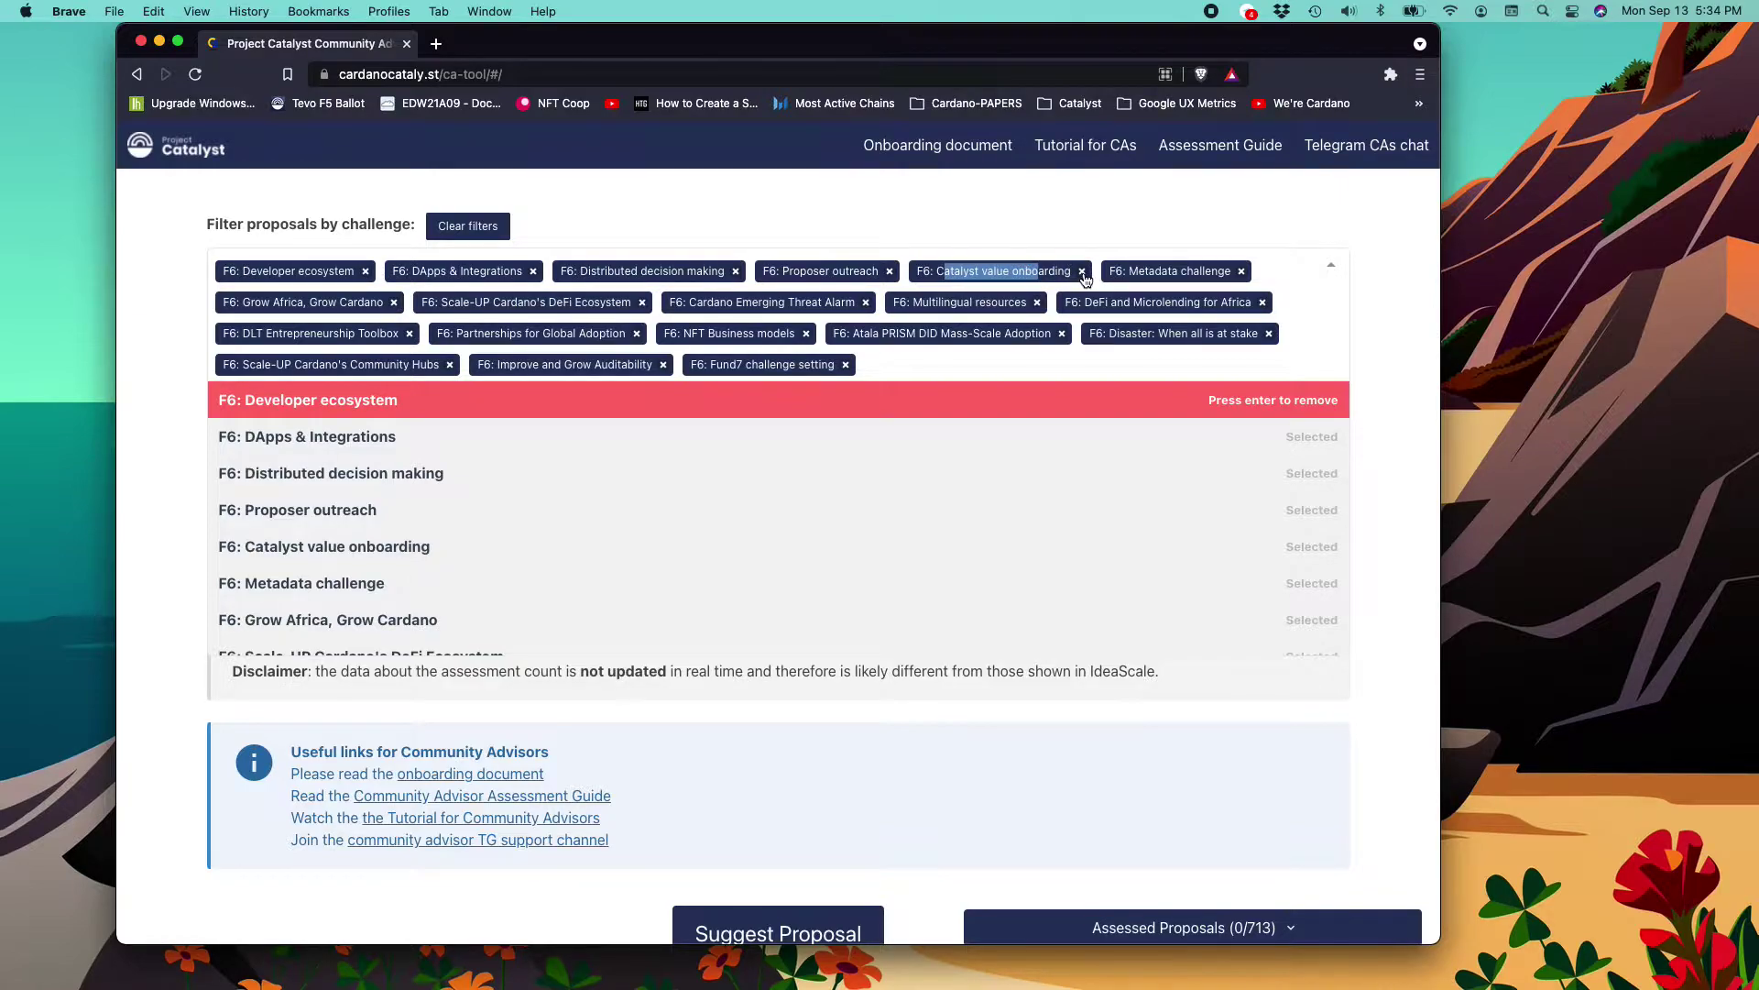
click(1083, 273)
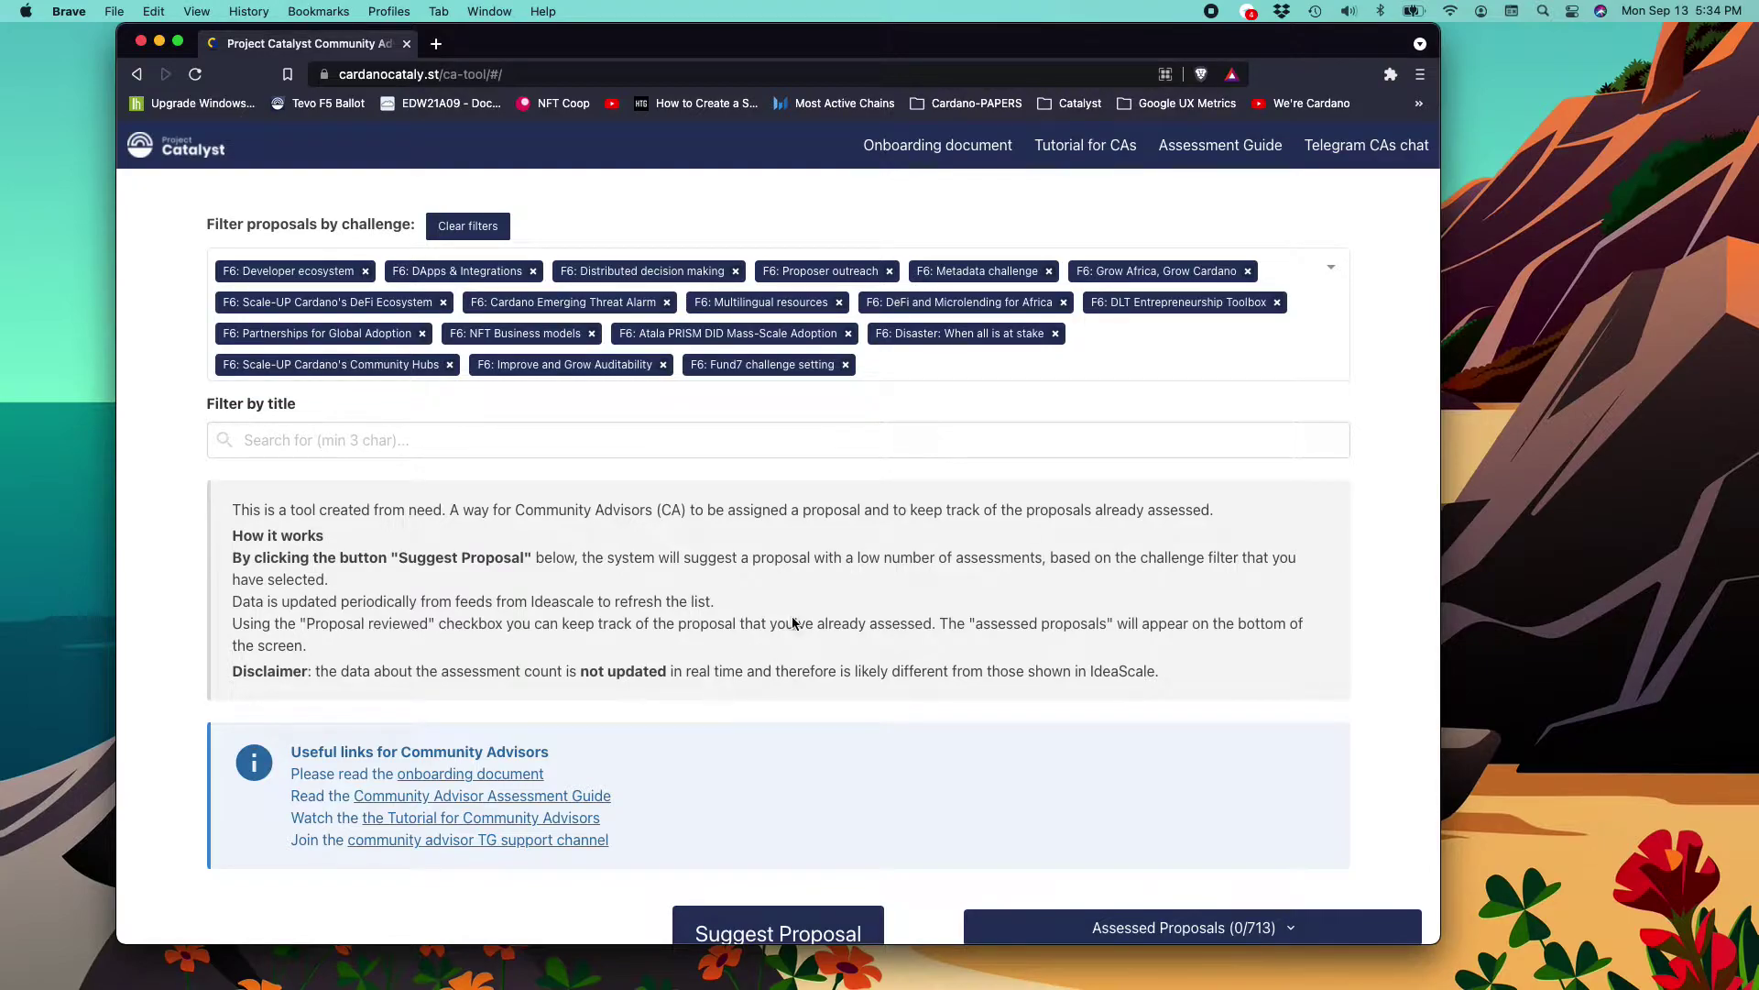
Step: Request a suggested proposal from the filtered challenges and replace it with another suggestion
click(774, 933)
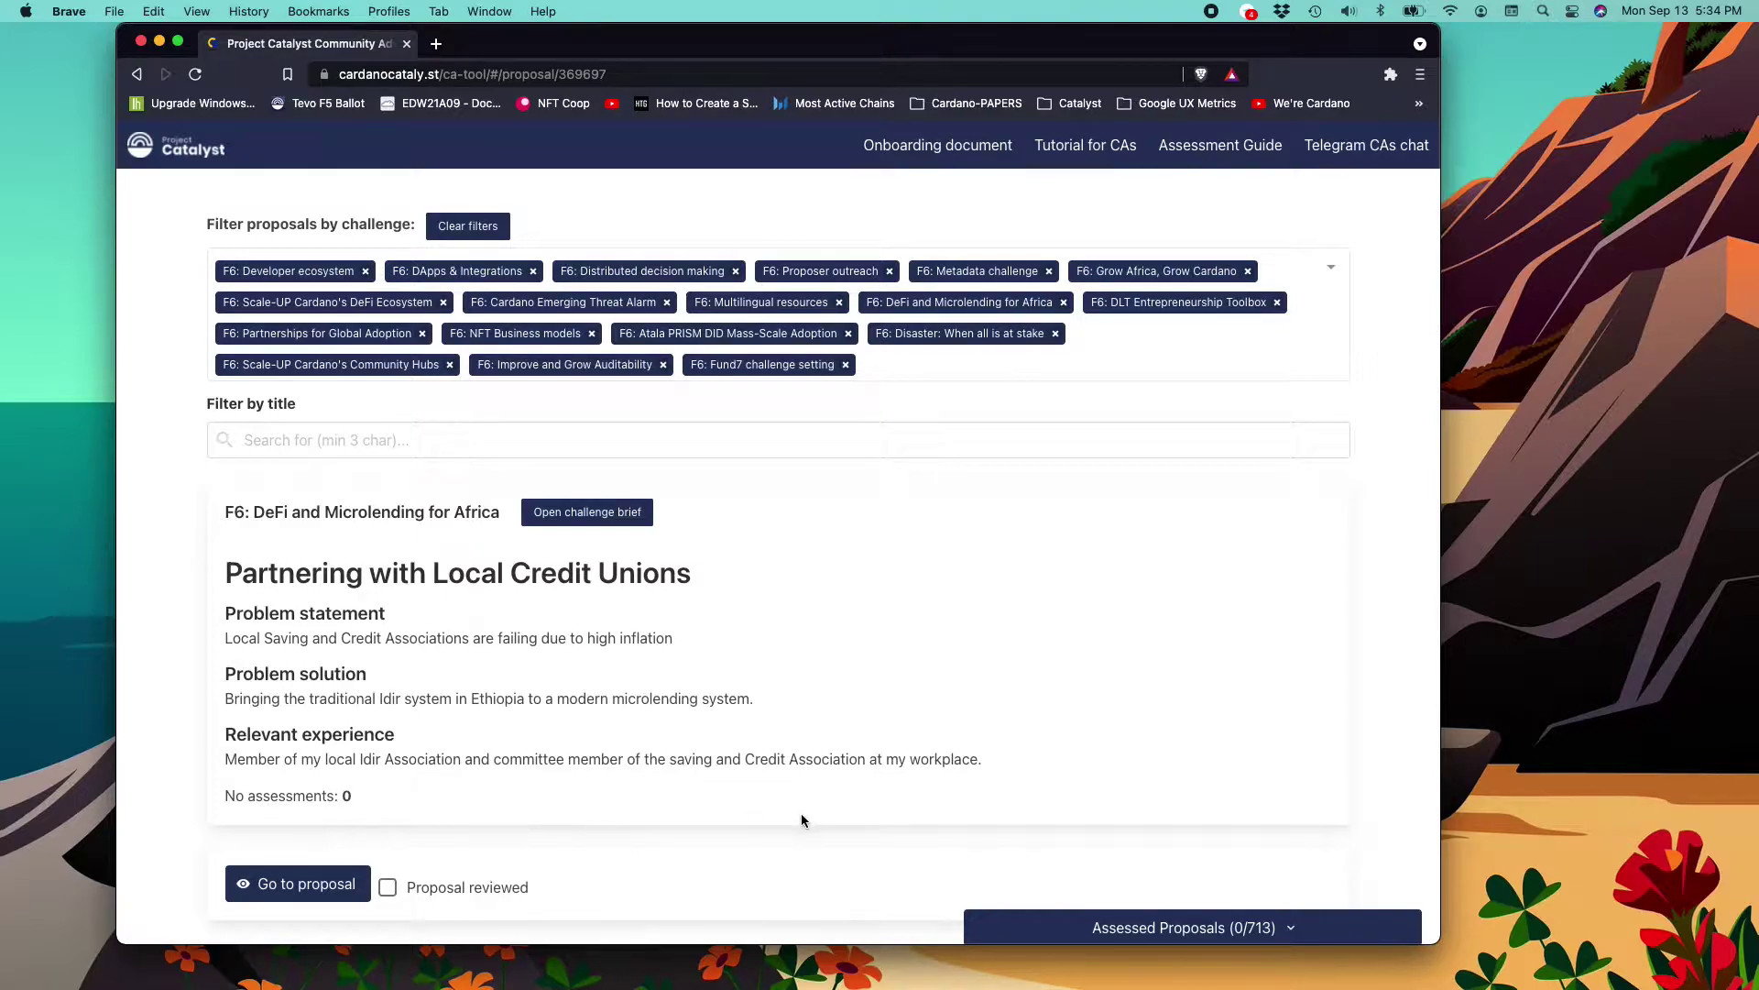
scroll(801, 818, down, 3)
click(766, 854)
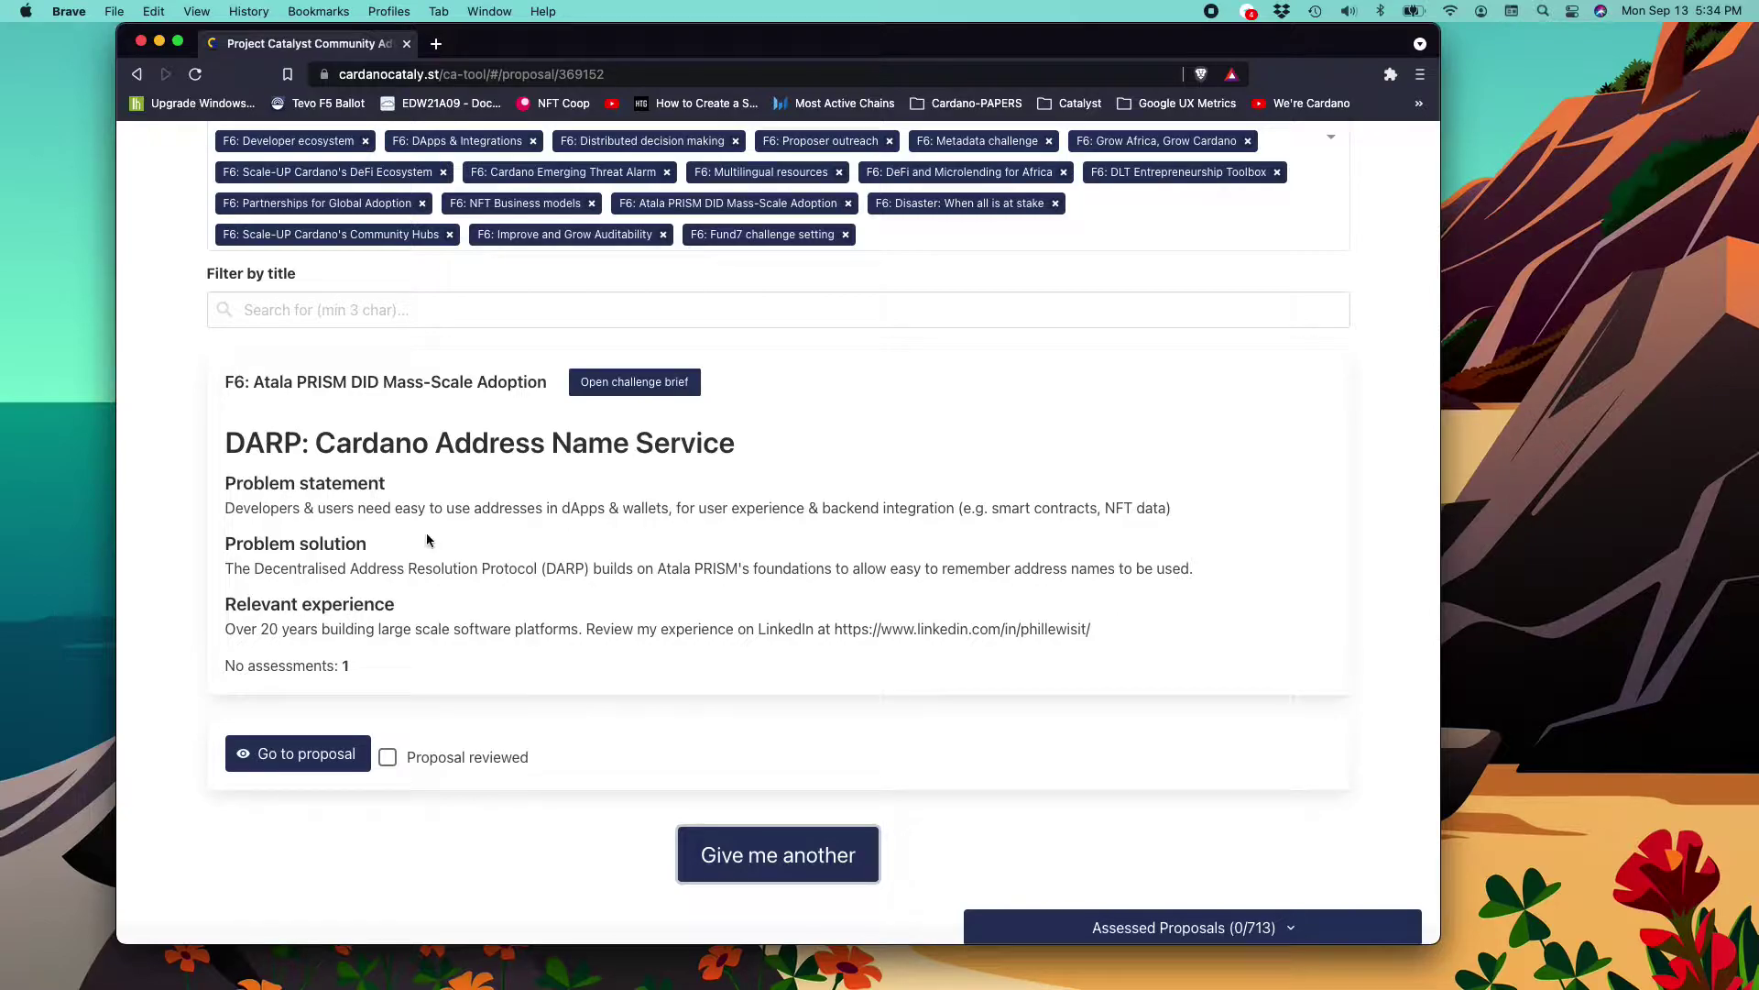
Step: Read the challenge brief for F6: Atala PRISM DID Mass-Scale Adoption, including its key metrics, and close it
drag(226, 444, 356, 441)
scroll(293, 388, down, 1)
drag(254, 378, 541, 385)
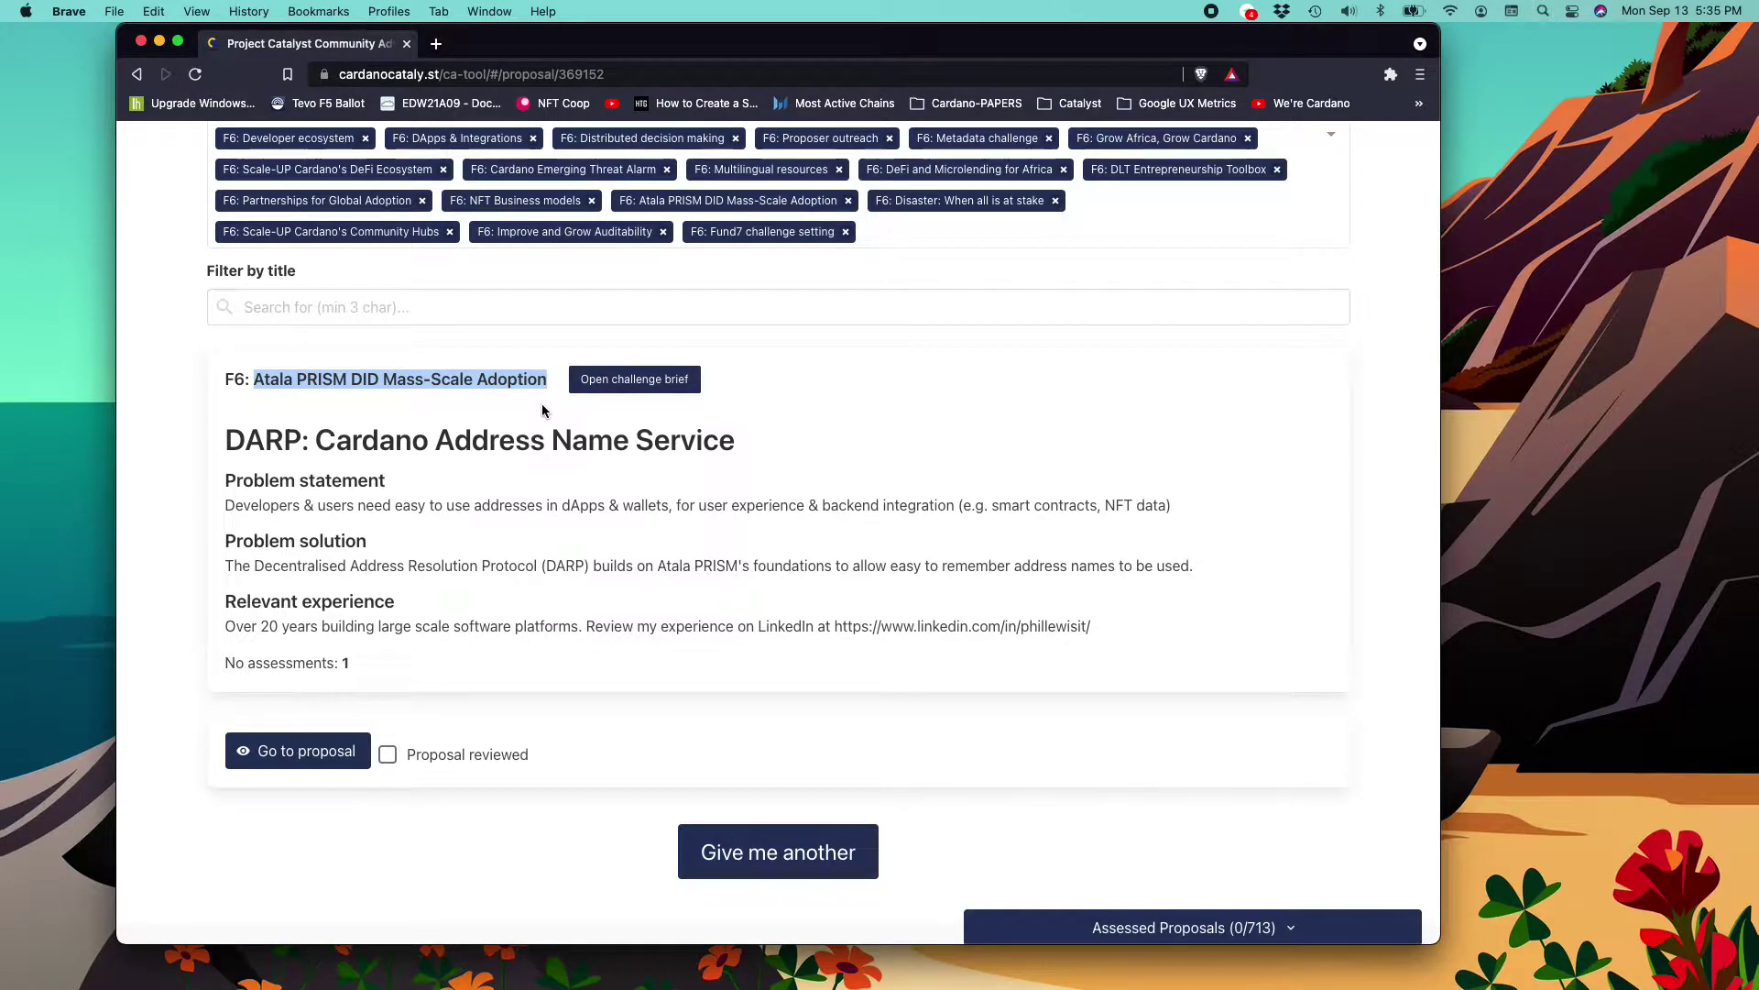
click(618, 384)
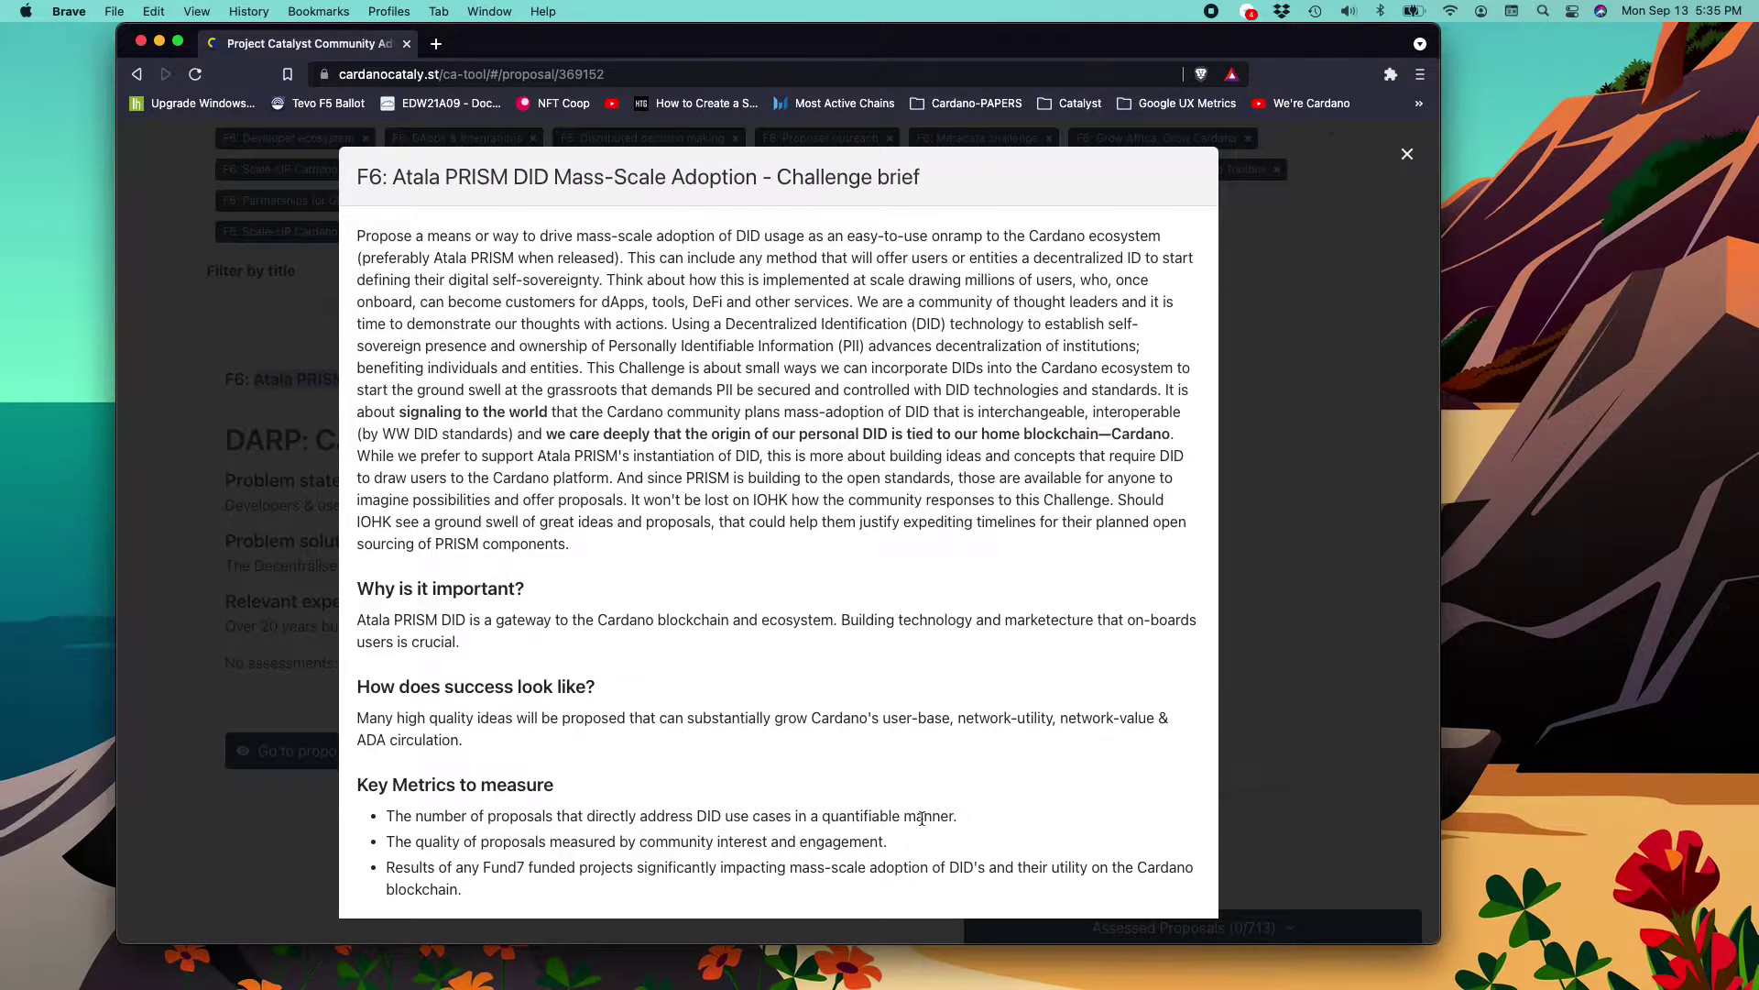
drag(955, 816, 692, 810)
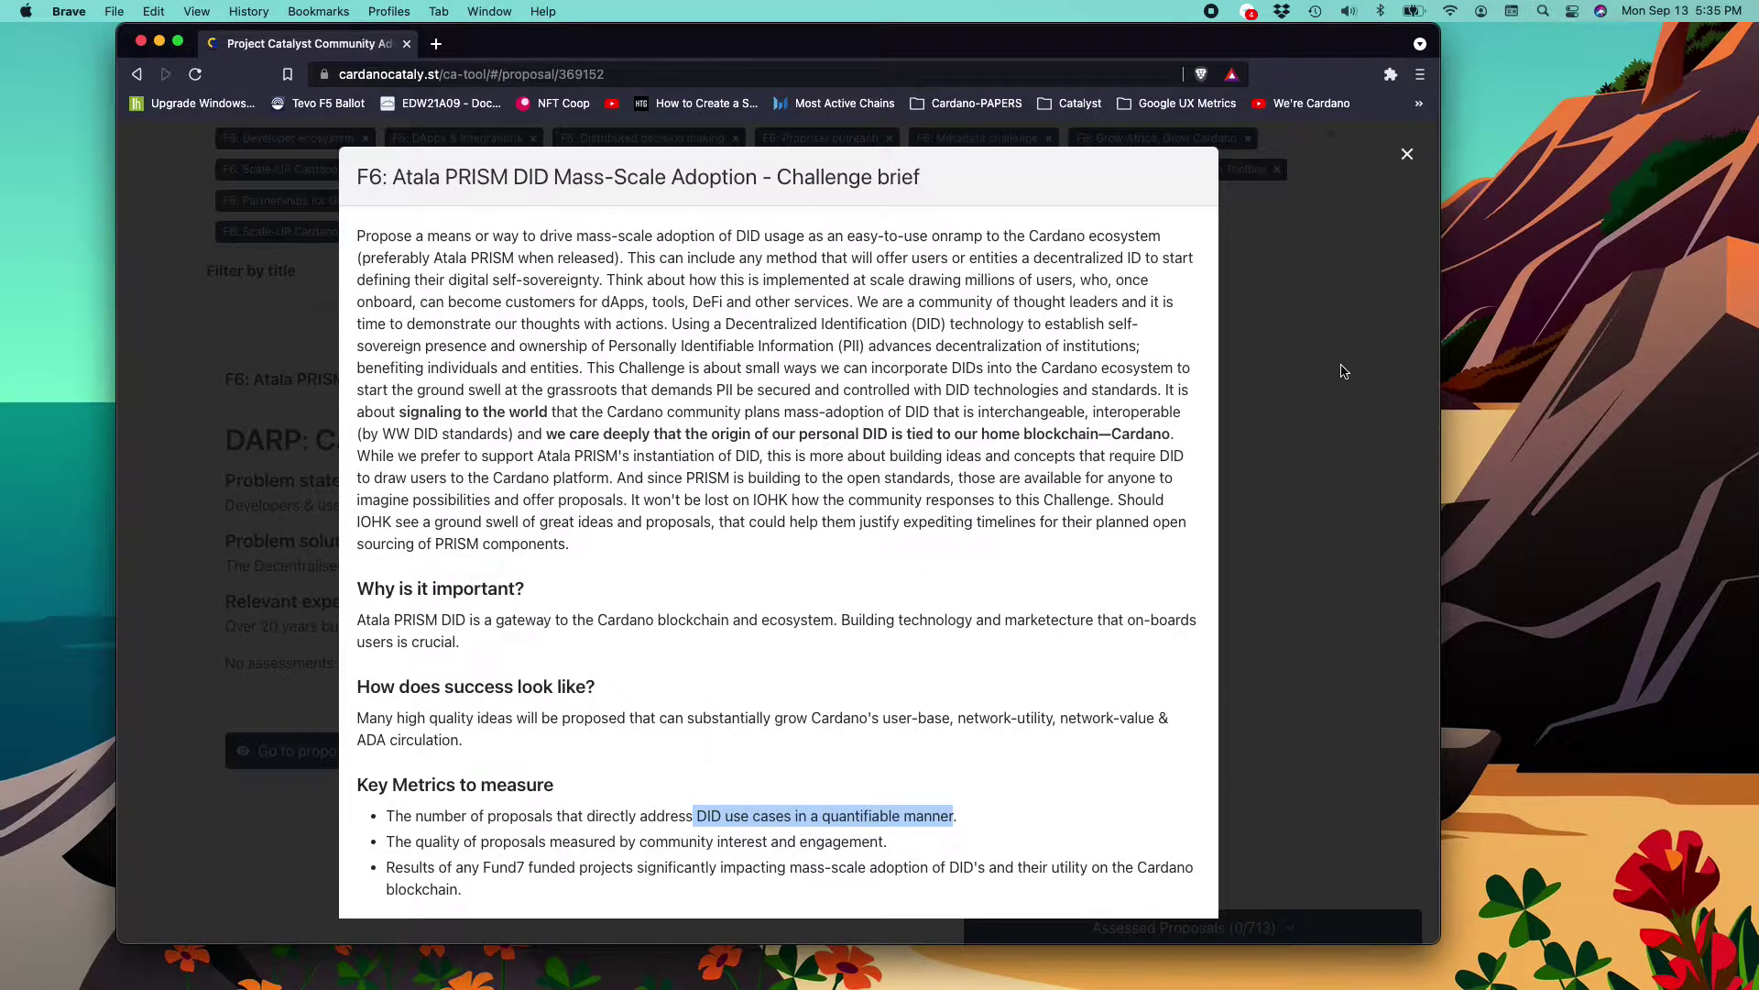
click(1407, 155)
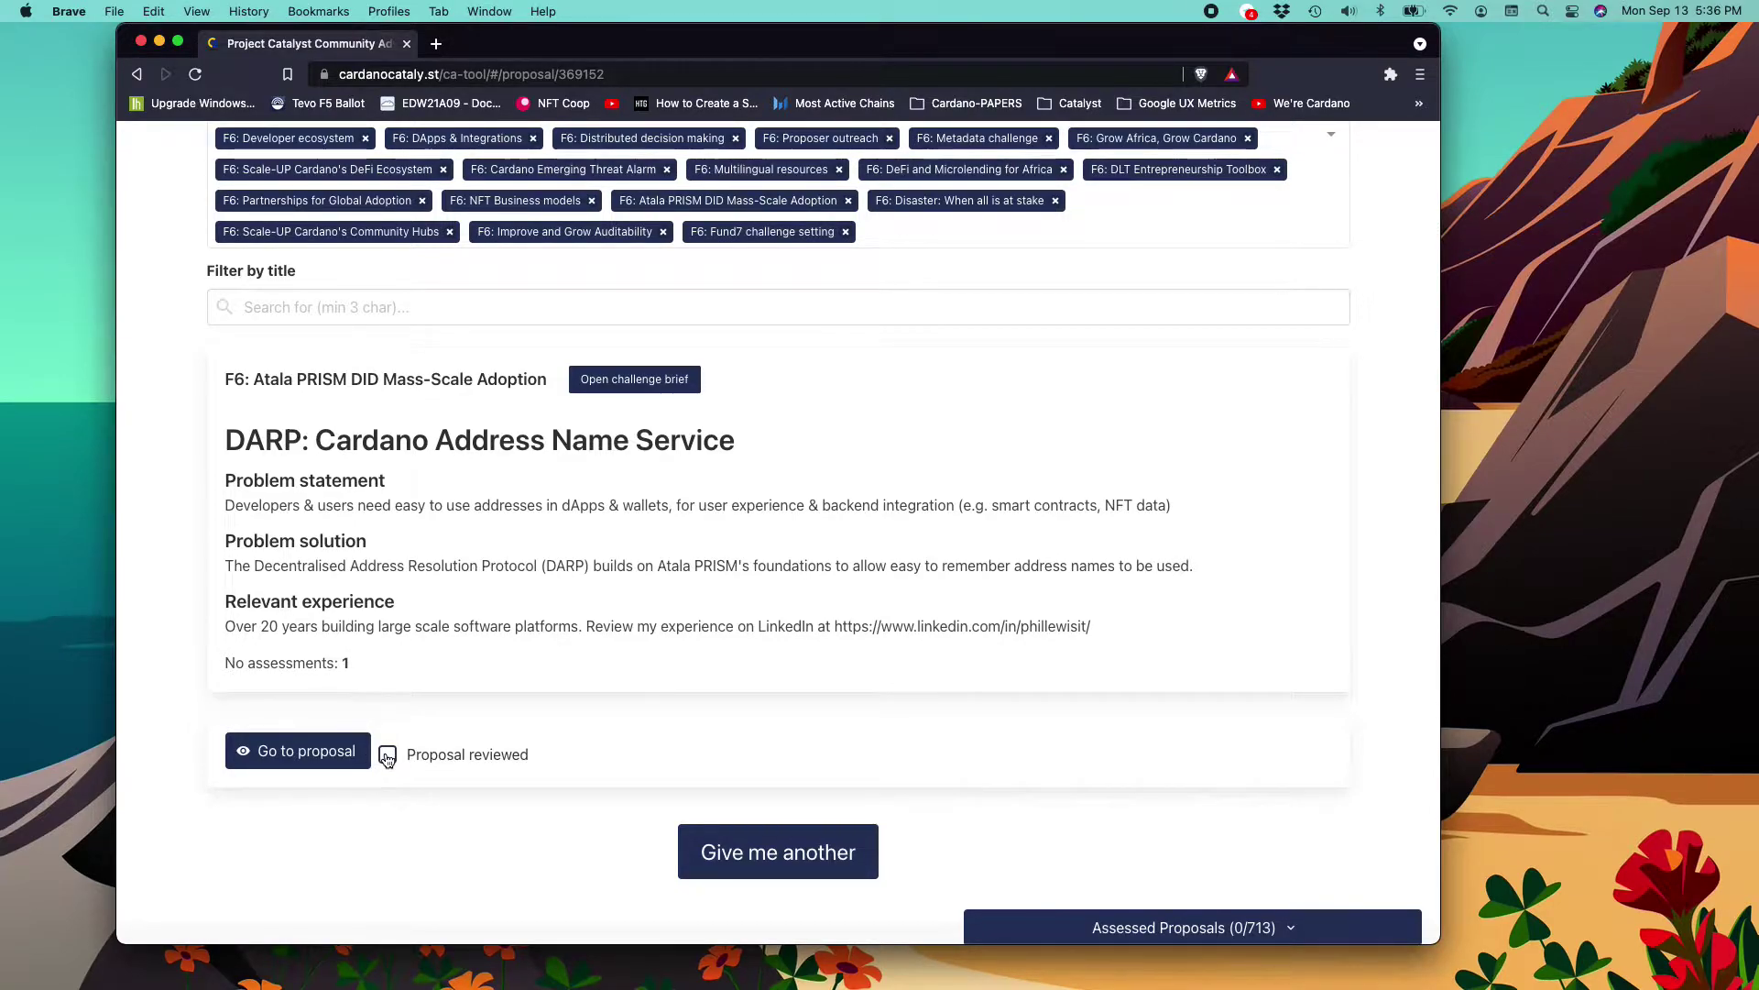
Step: Open the full page of the "DARP: Cardano Address Name Service" proposal
click(295, 760)
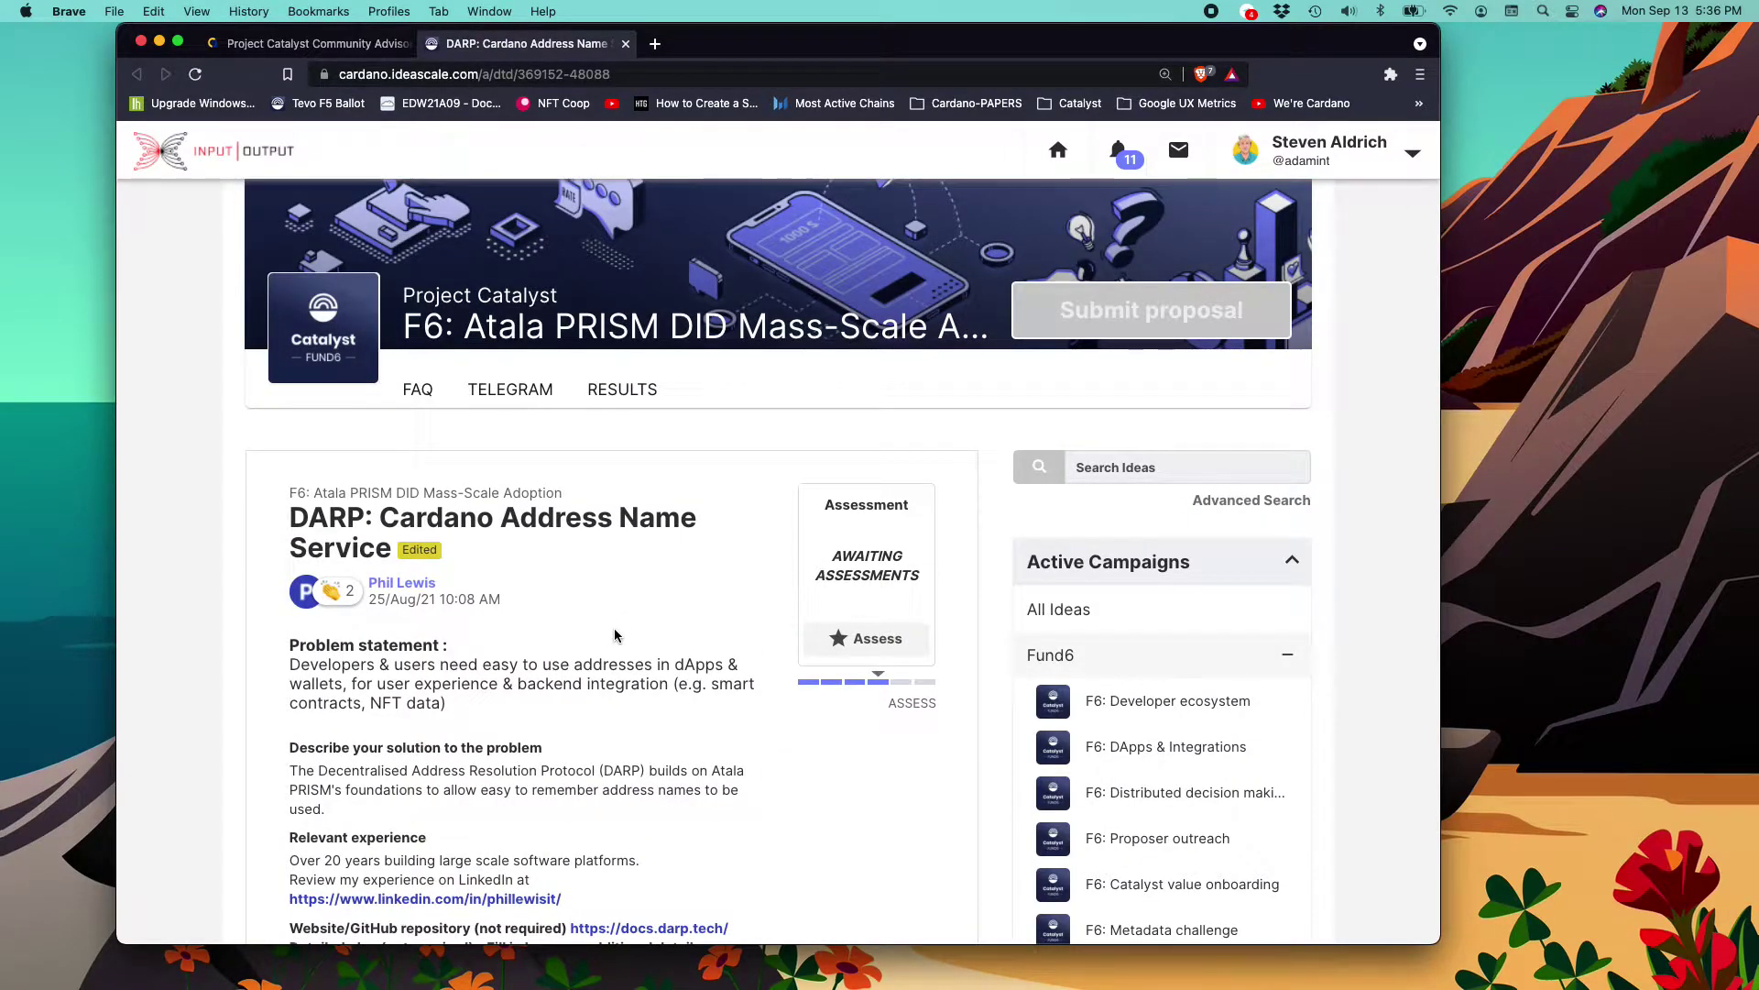
scroll(616, 634, down, 1)
scroll(616, 634, down, 5)
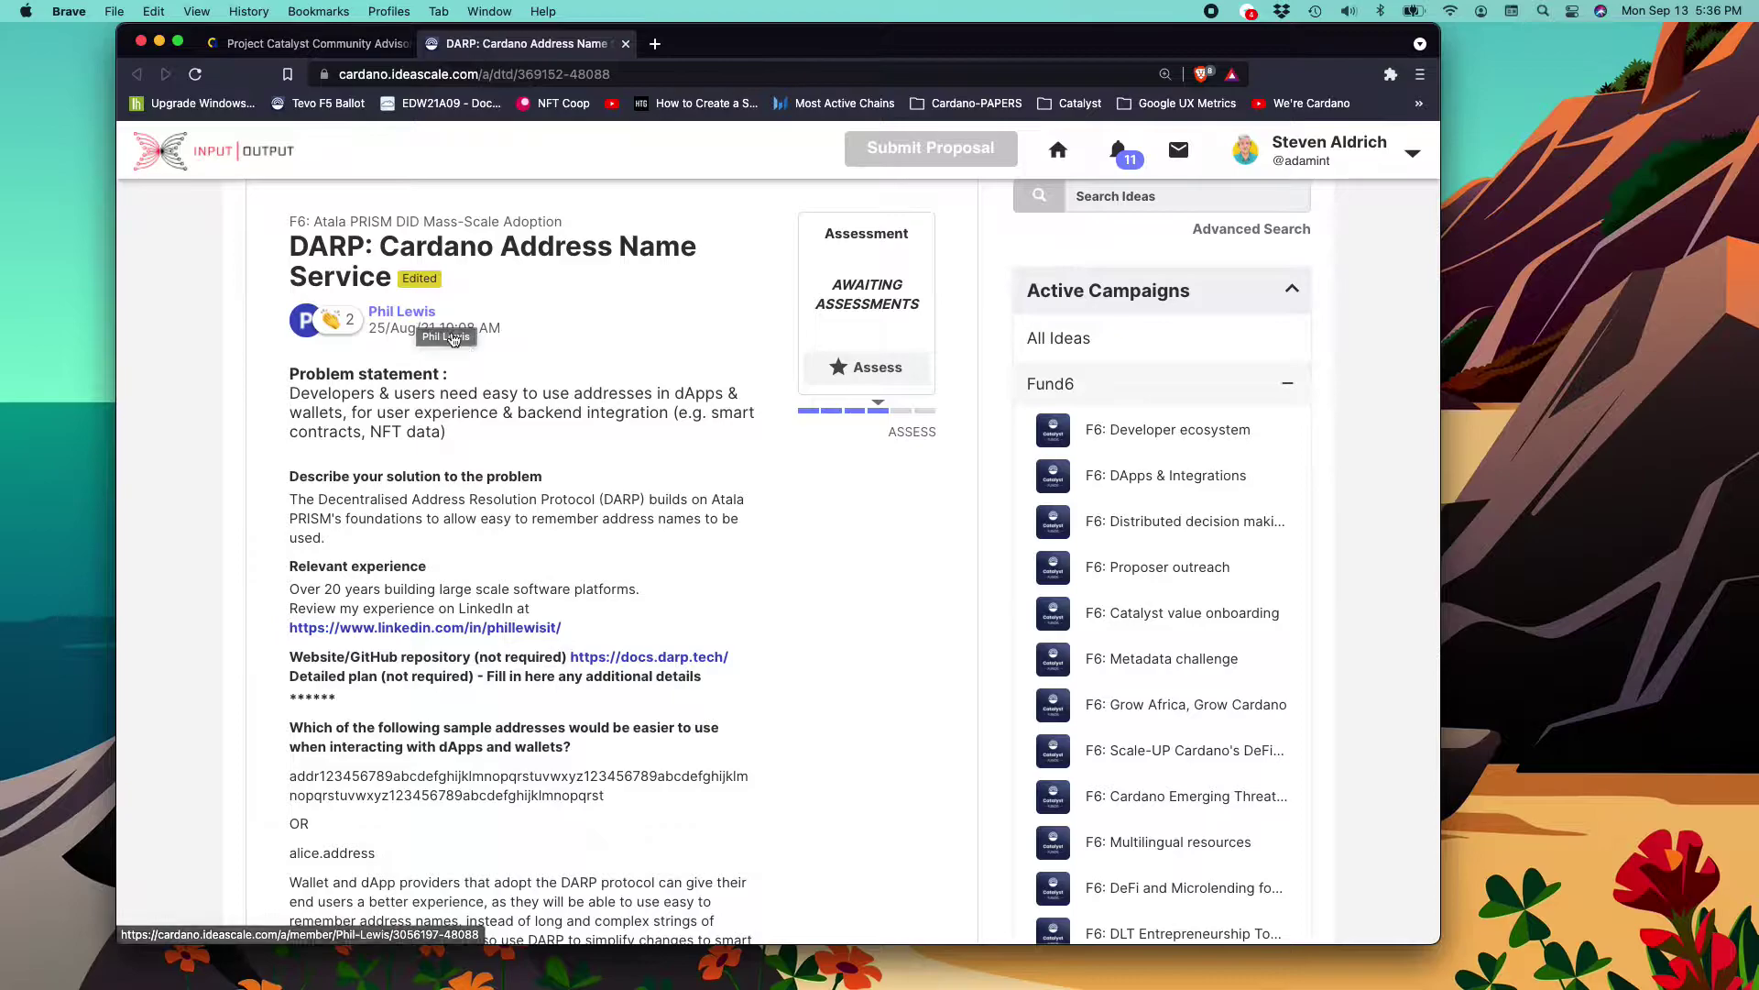
Step: Open the proposer's IdeaScale profile and examine their stated roles and Community Advisor registration
click(417, 317)
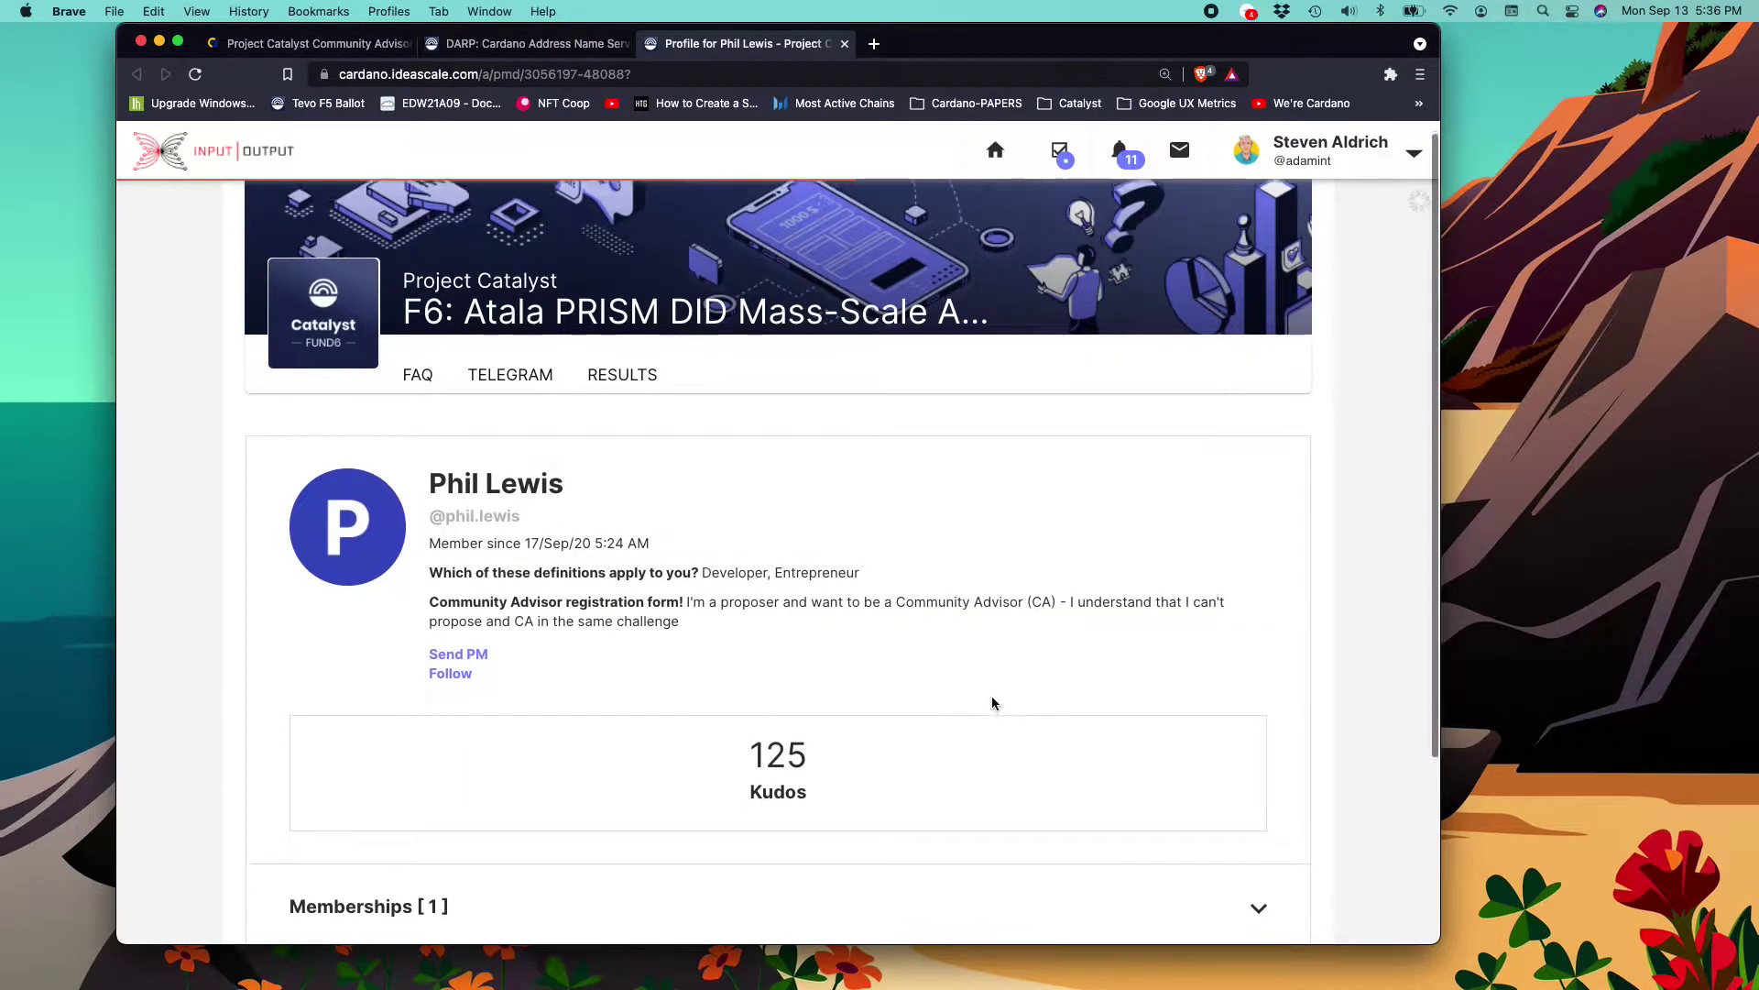
scroll(993, 703, down, 3)
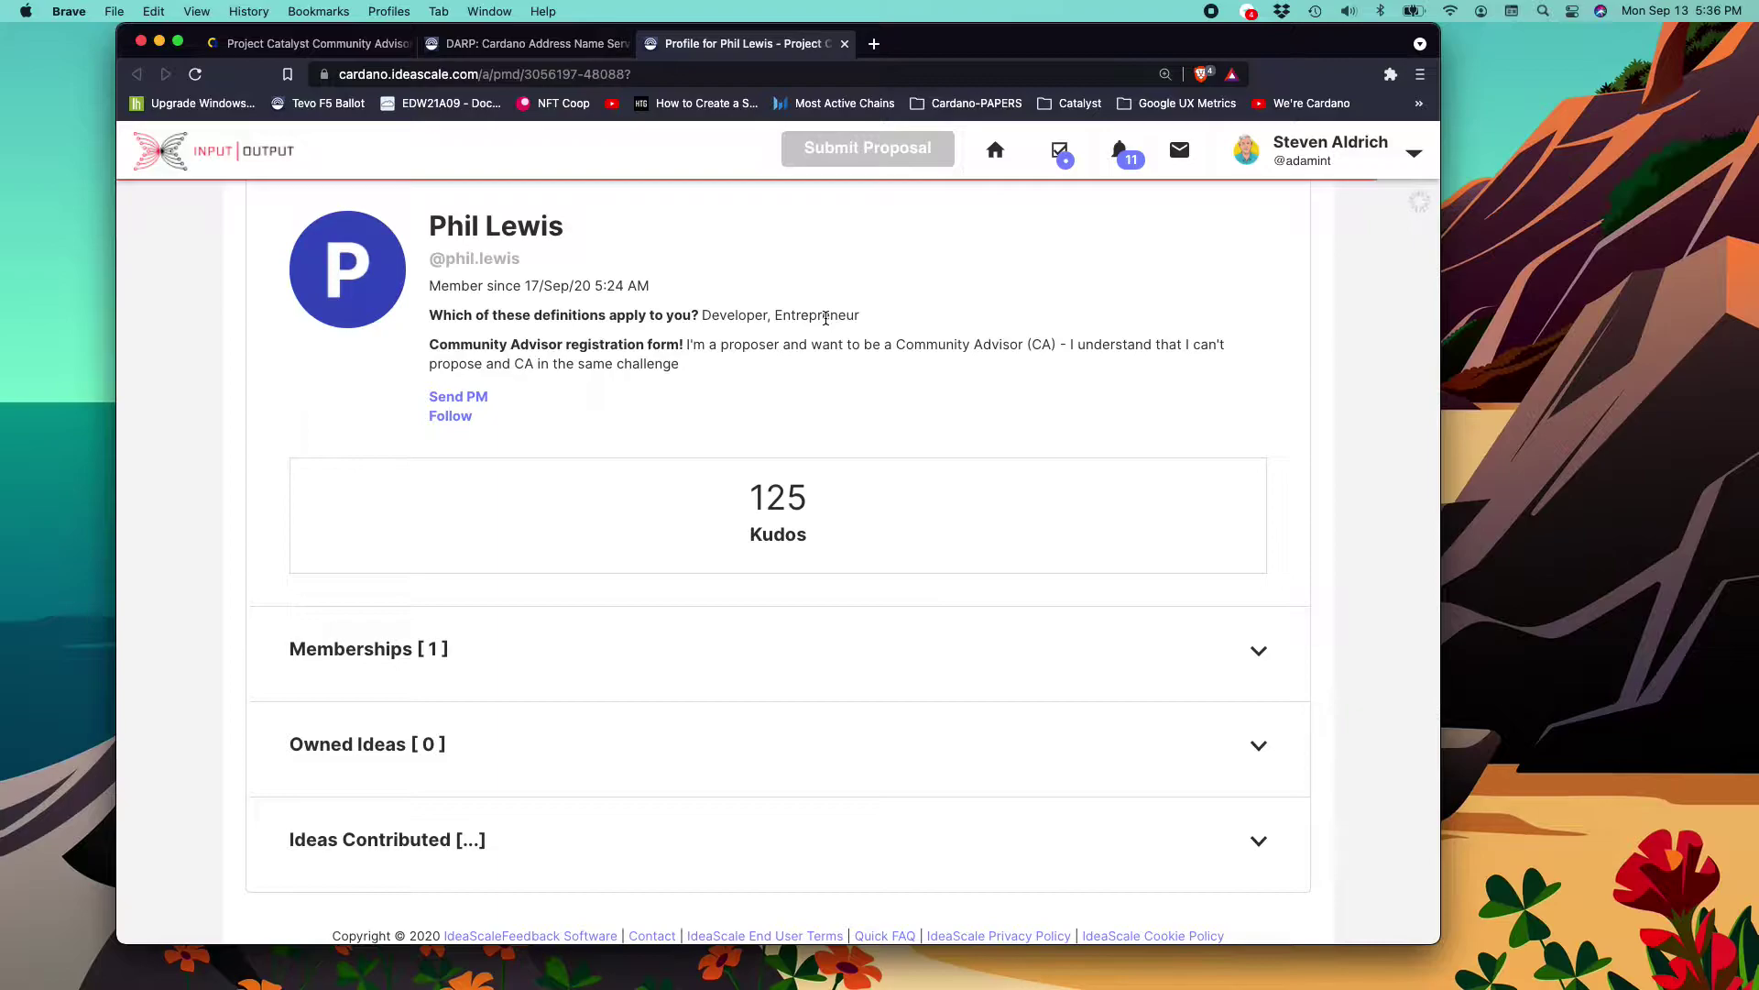
scroll(689, 622, down, 1)
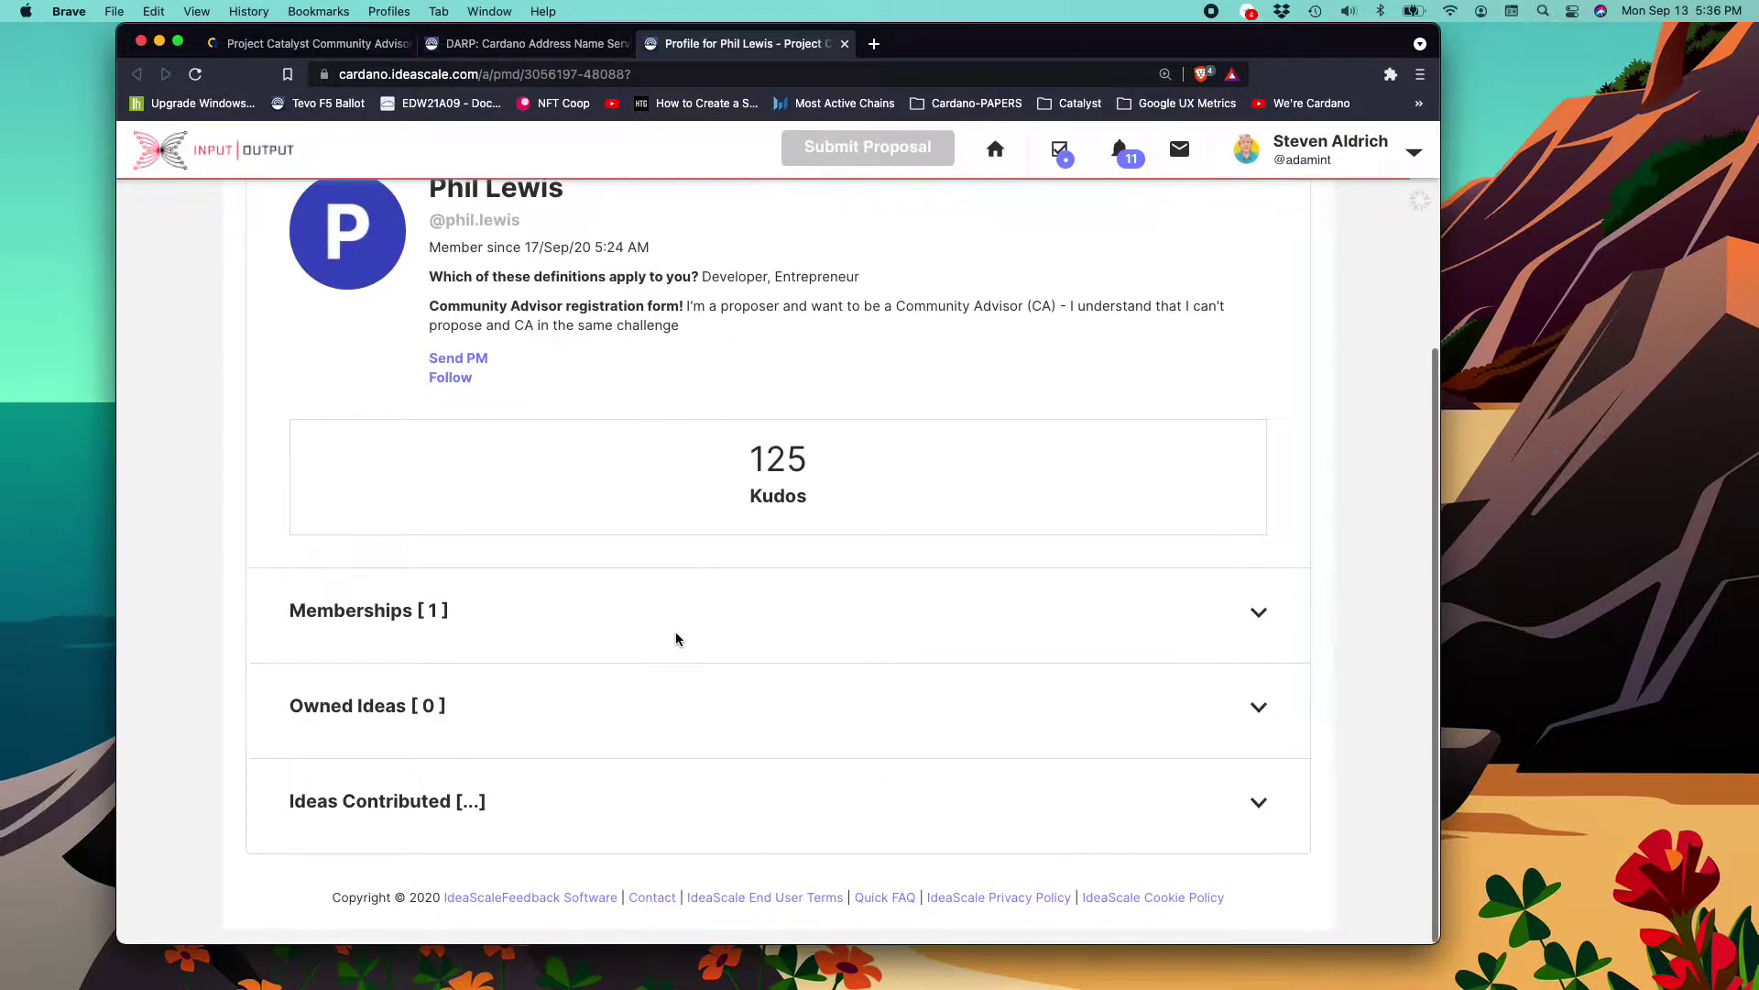
Step: Expand the ideas contributed by the proposer and look through the whole list of their proposals
click(1257, 806)
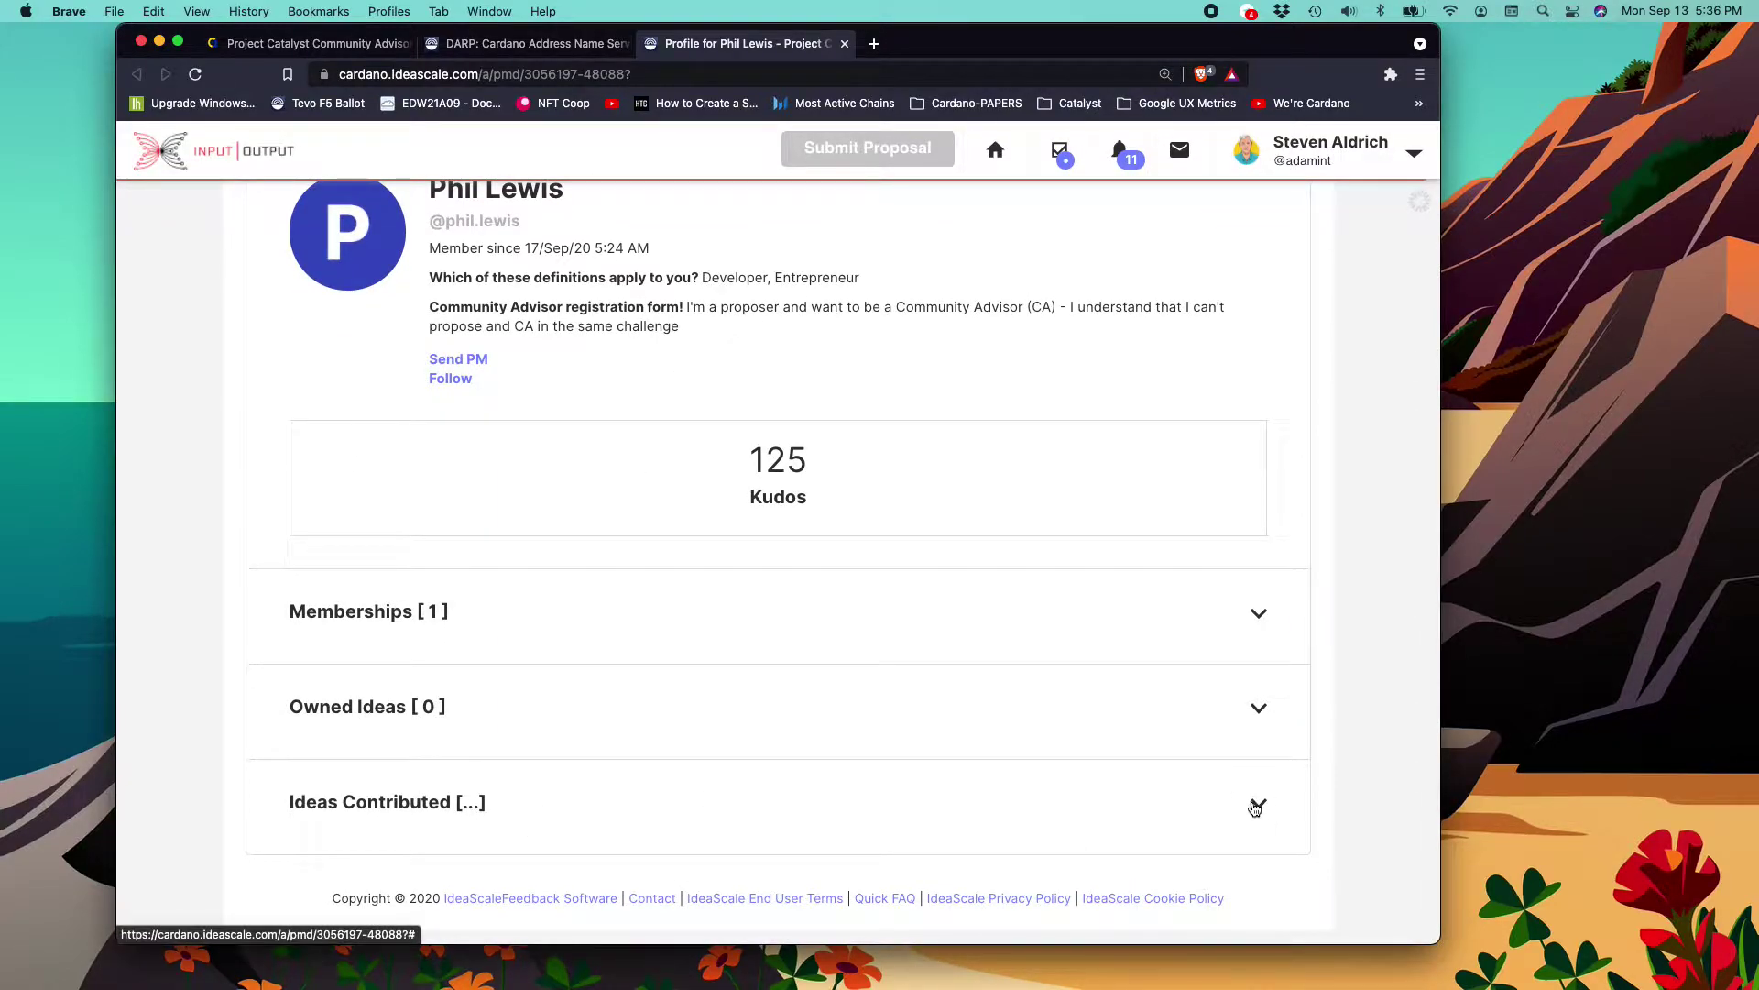
scroll(794, 789, down, 3)
scroll(790, 792, down, 7)
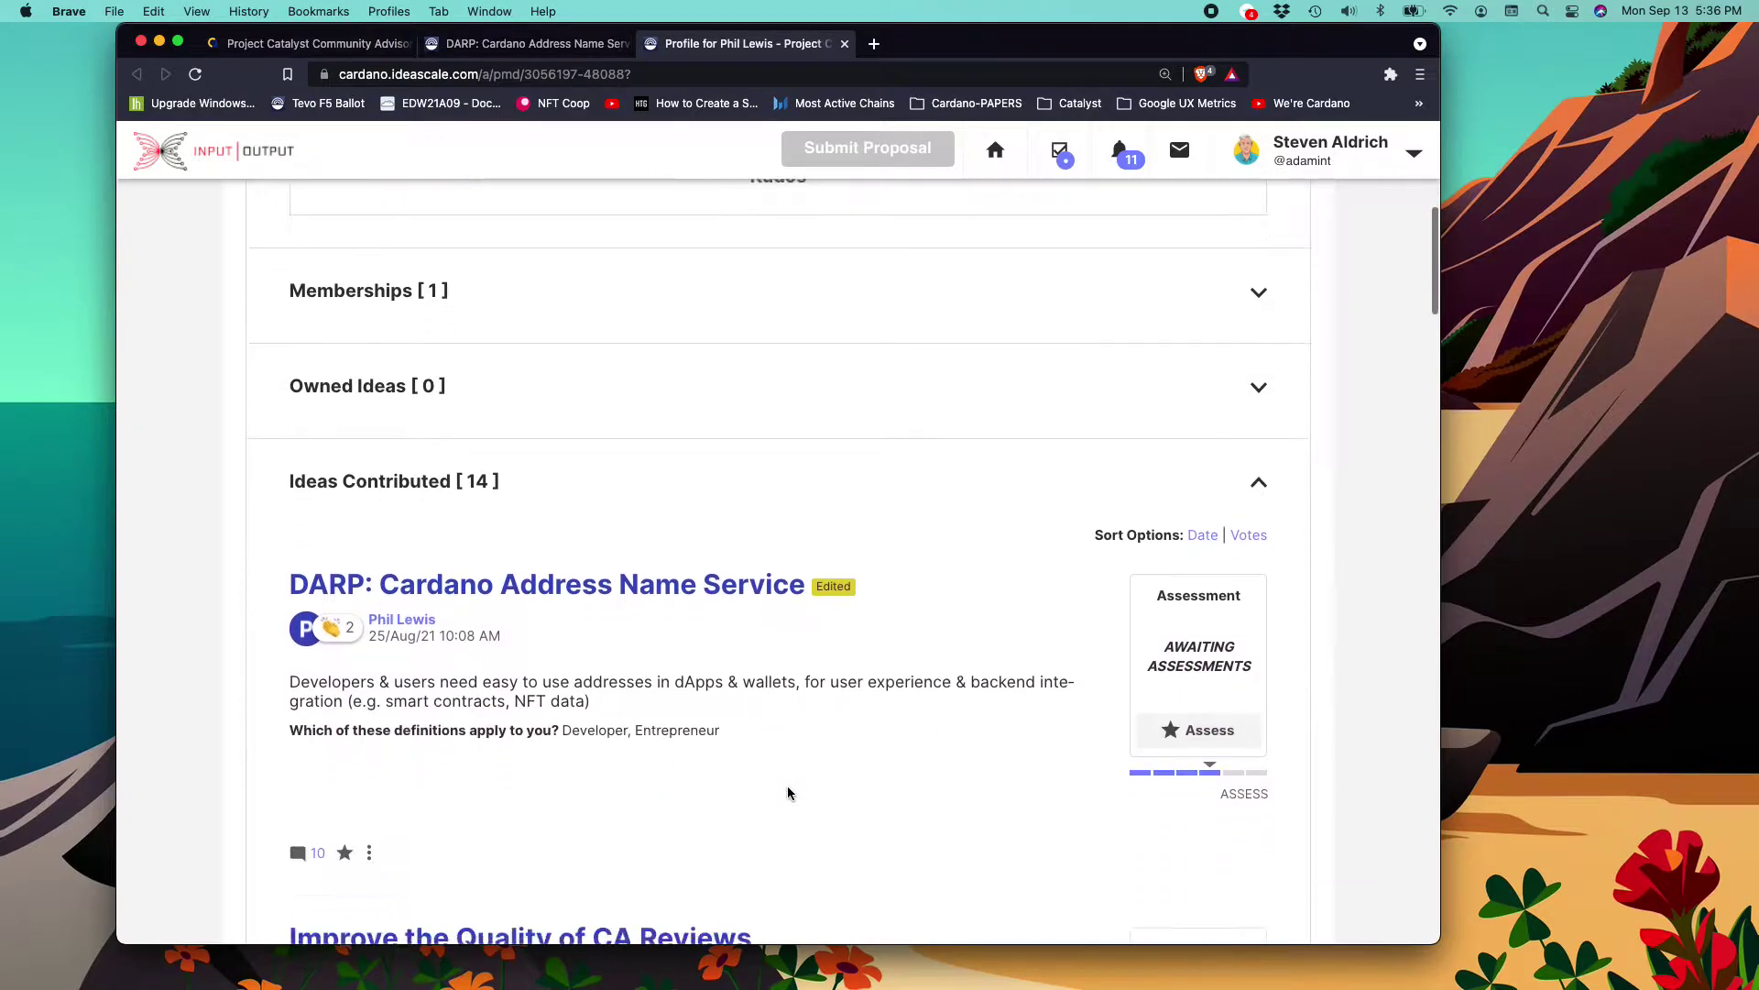
scroll(790, 791, down, 12)
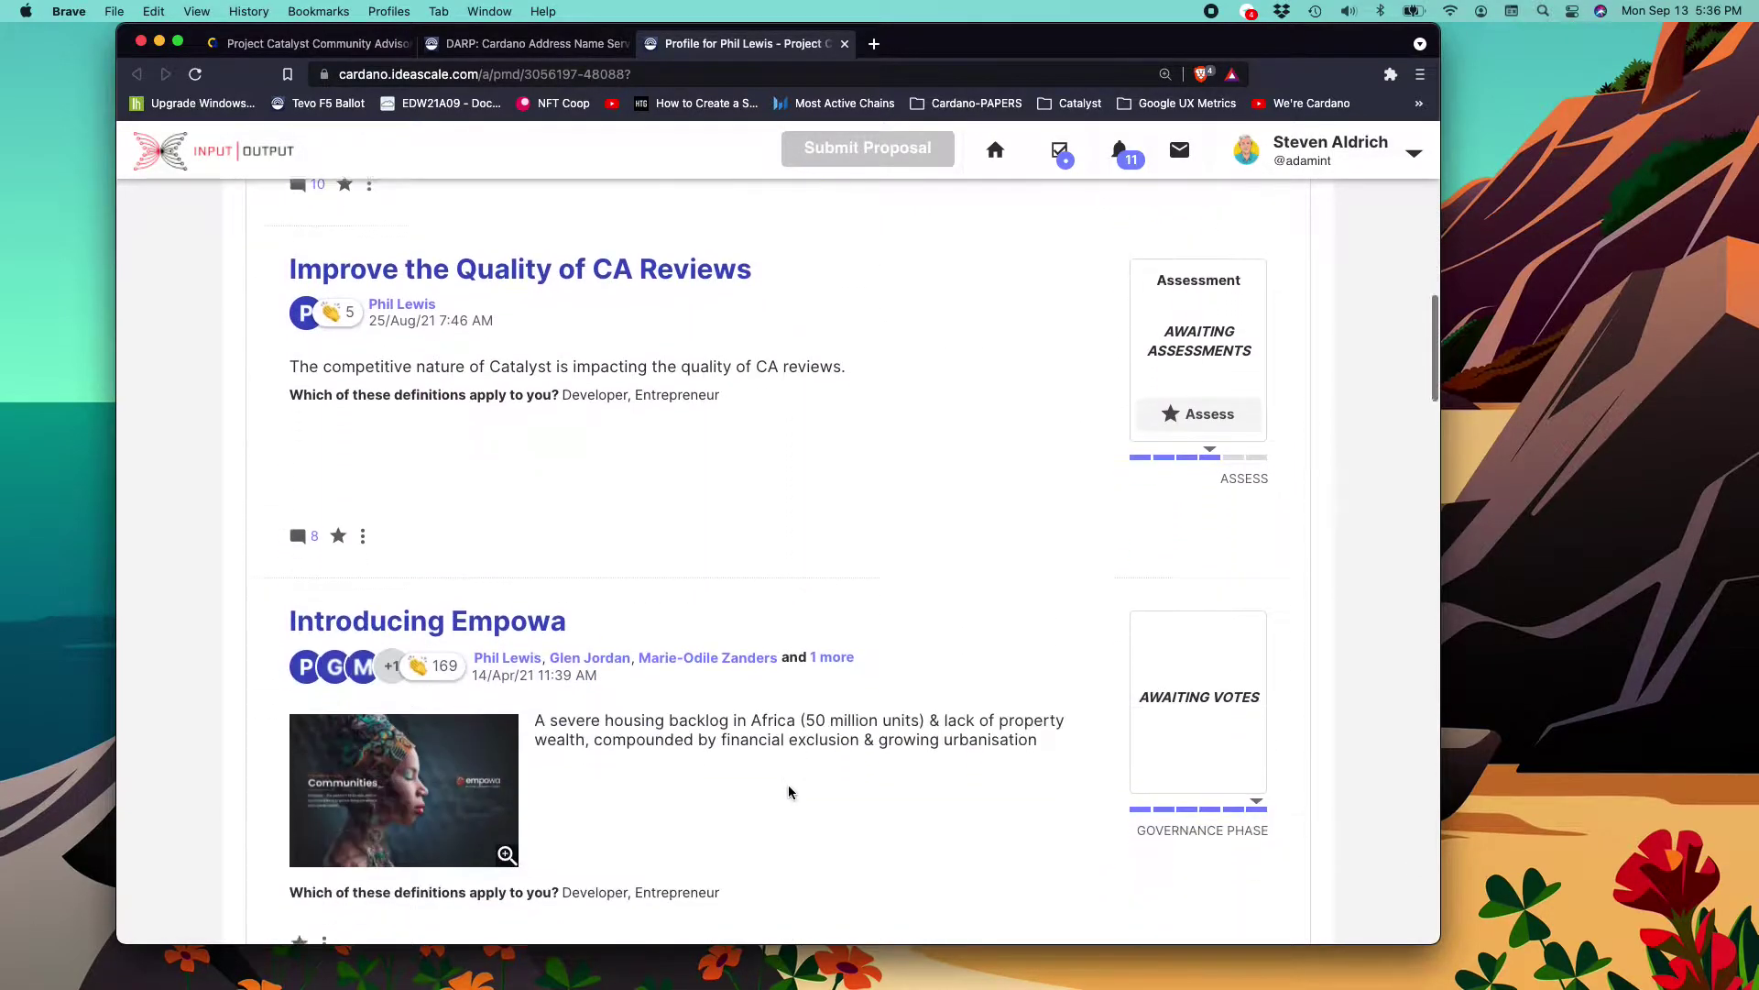
scroll(790, 791, down, 14)
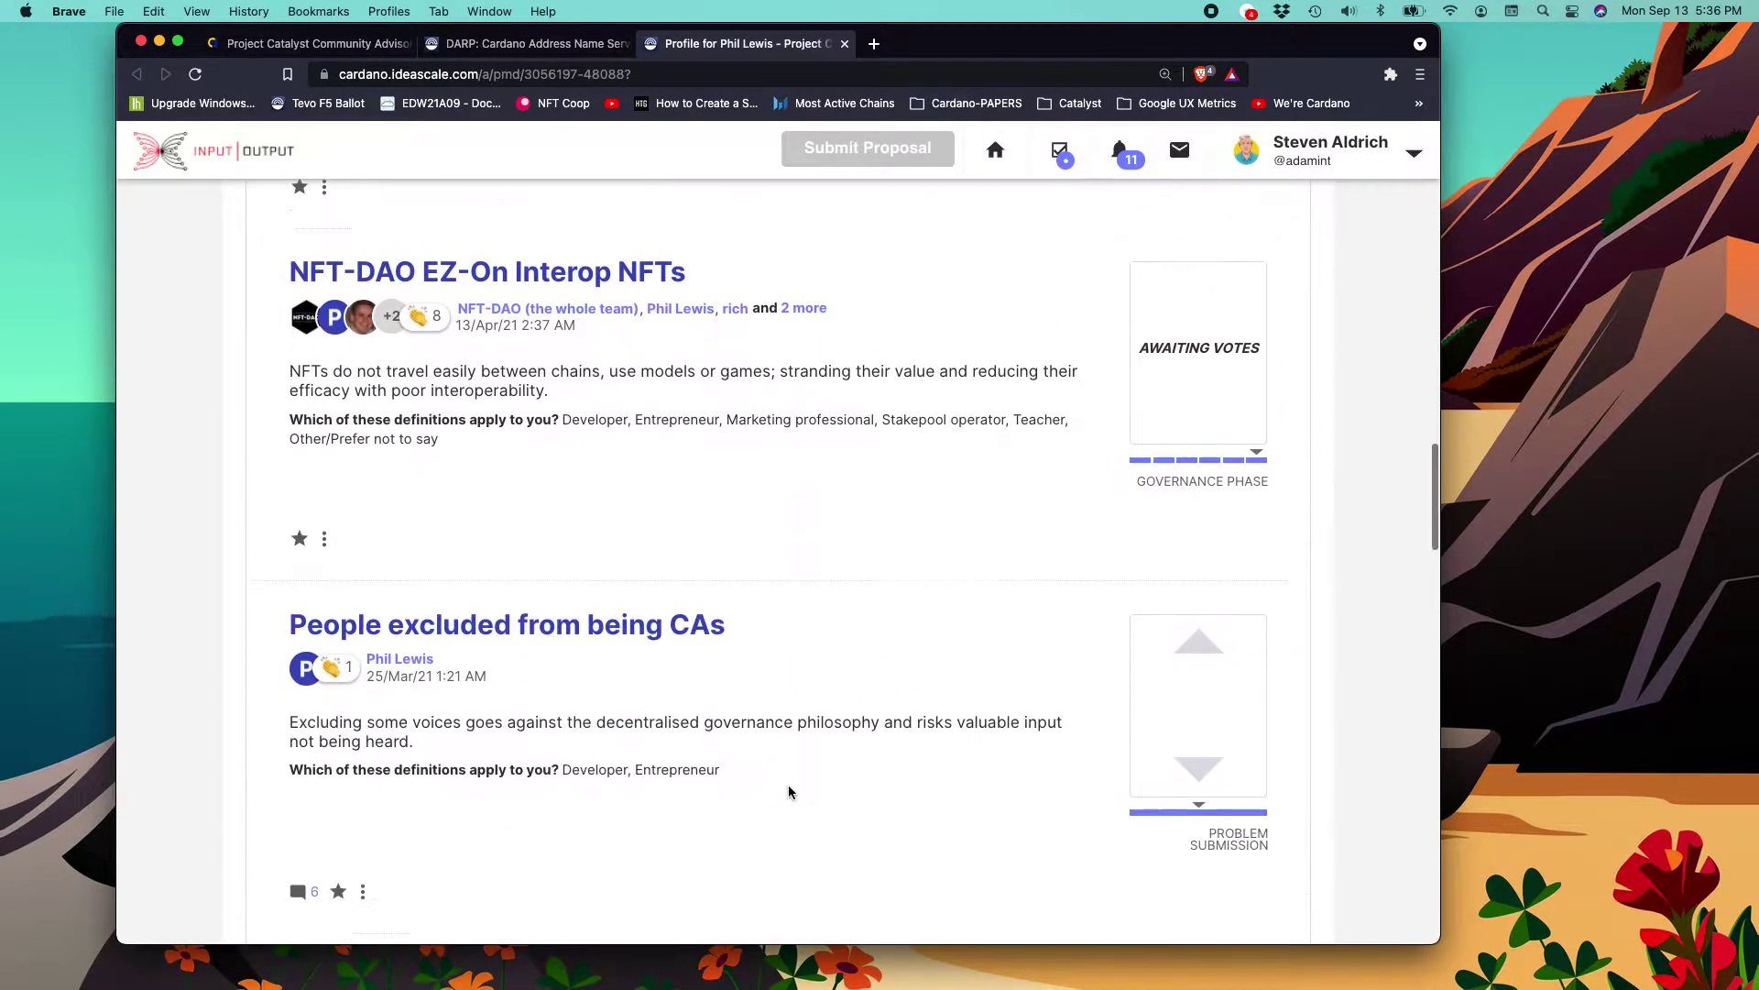
scroll(790, 792, up, 15)
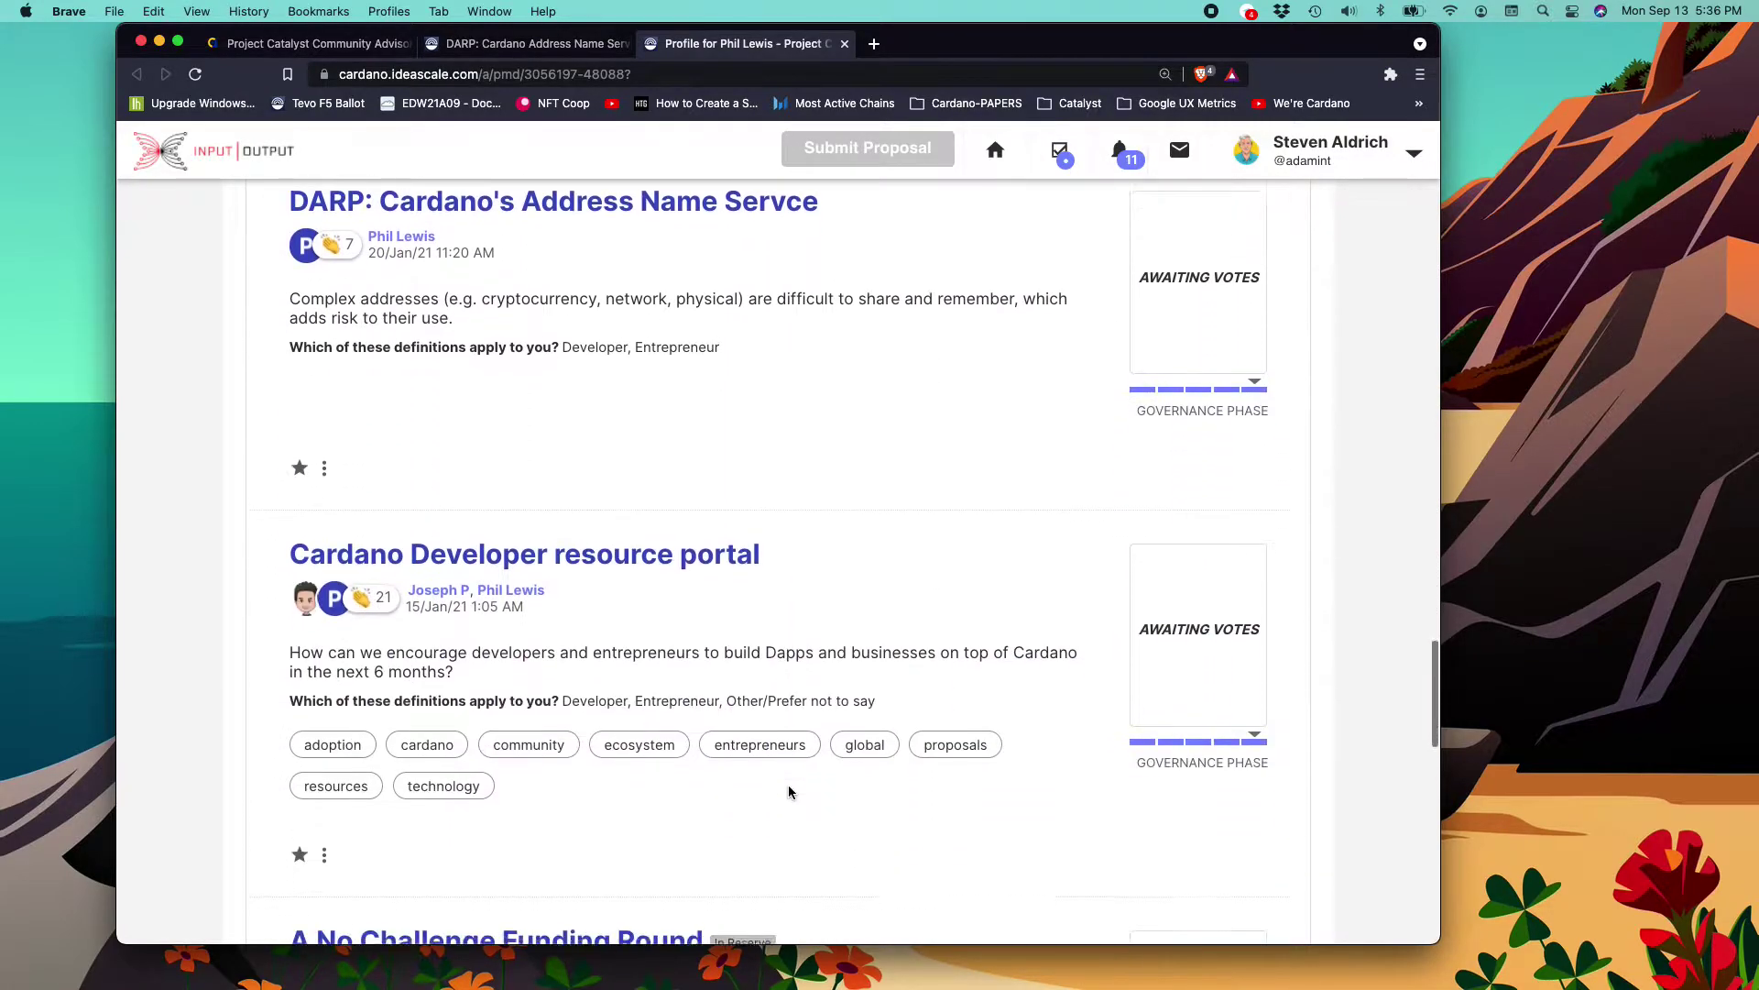
scroll(789, 783, up, 3)
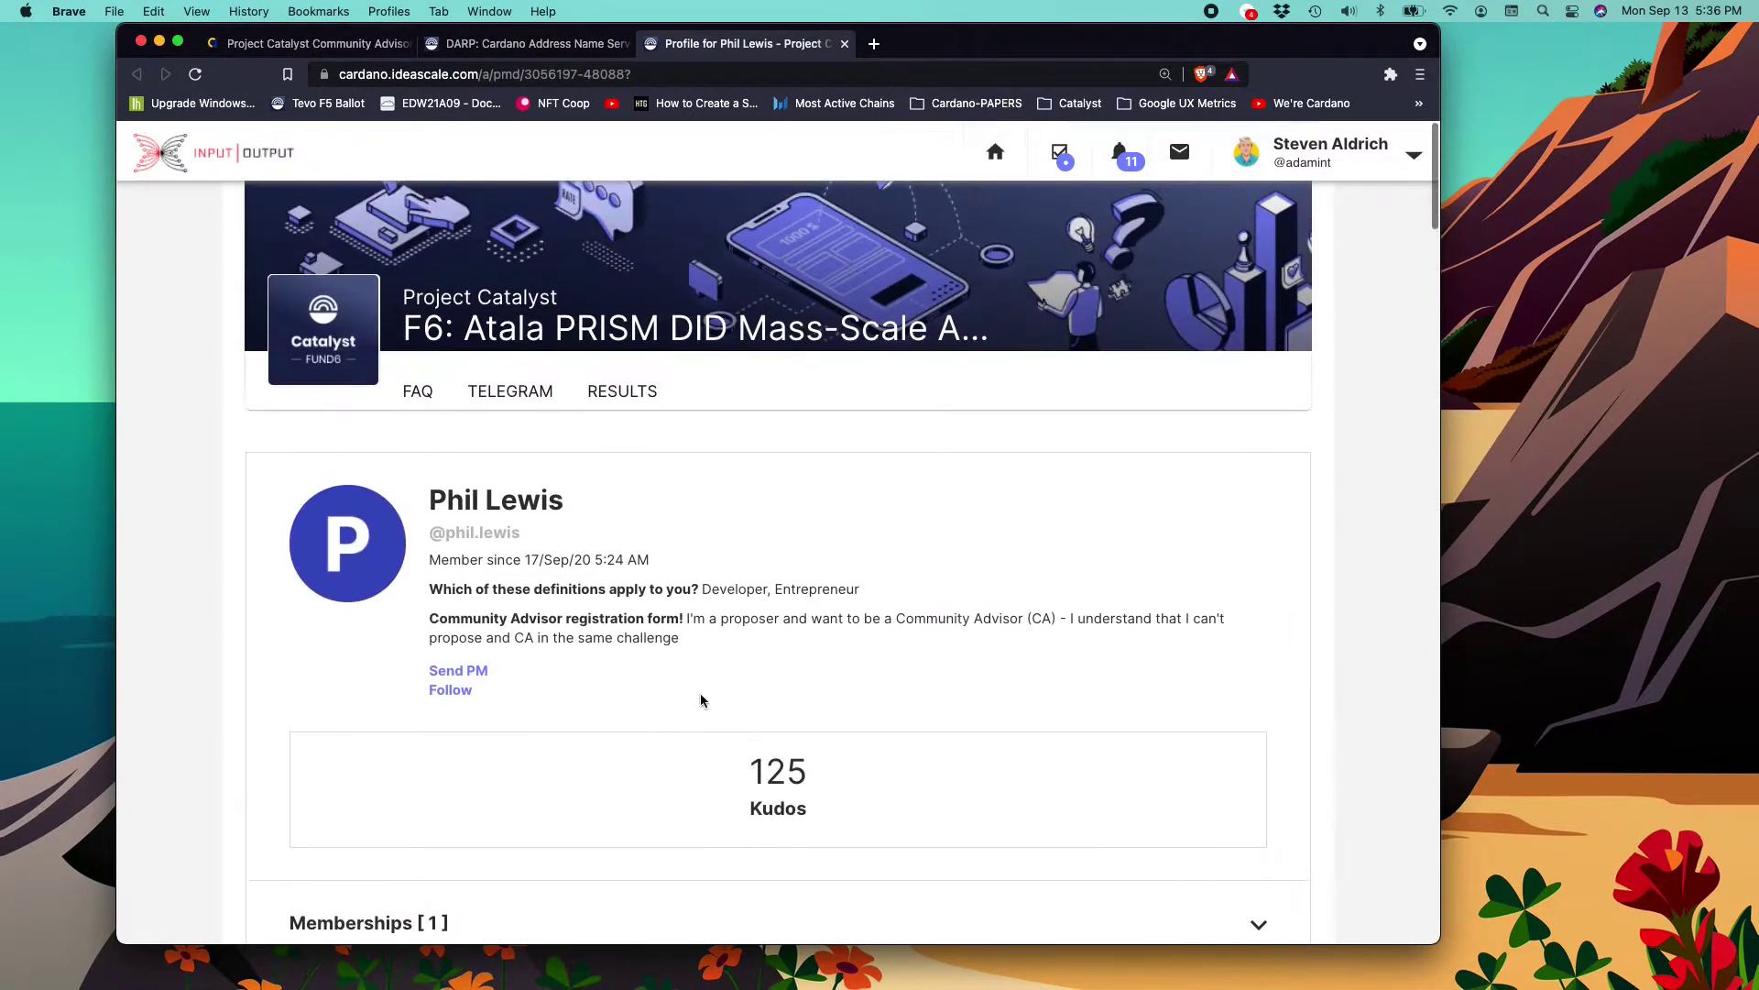
Step: Examine the proposer's earlier ideas, such as Introducing Empowa and the NFTDAO proposals, and close the profile
scroll(789, 668, down, 11)
scroll(786, 670, down, 5)
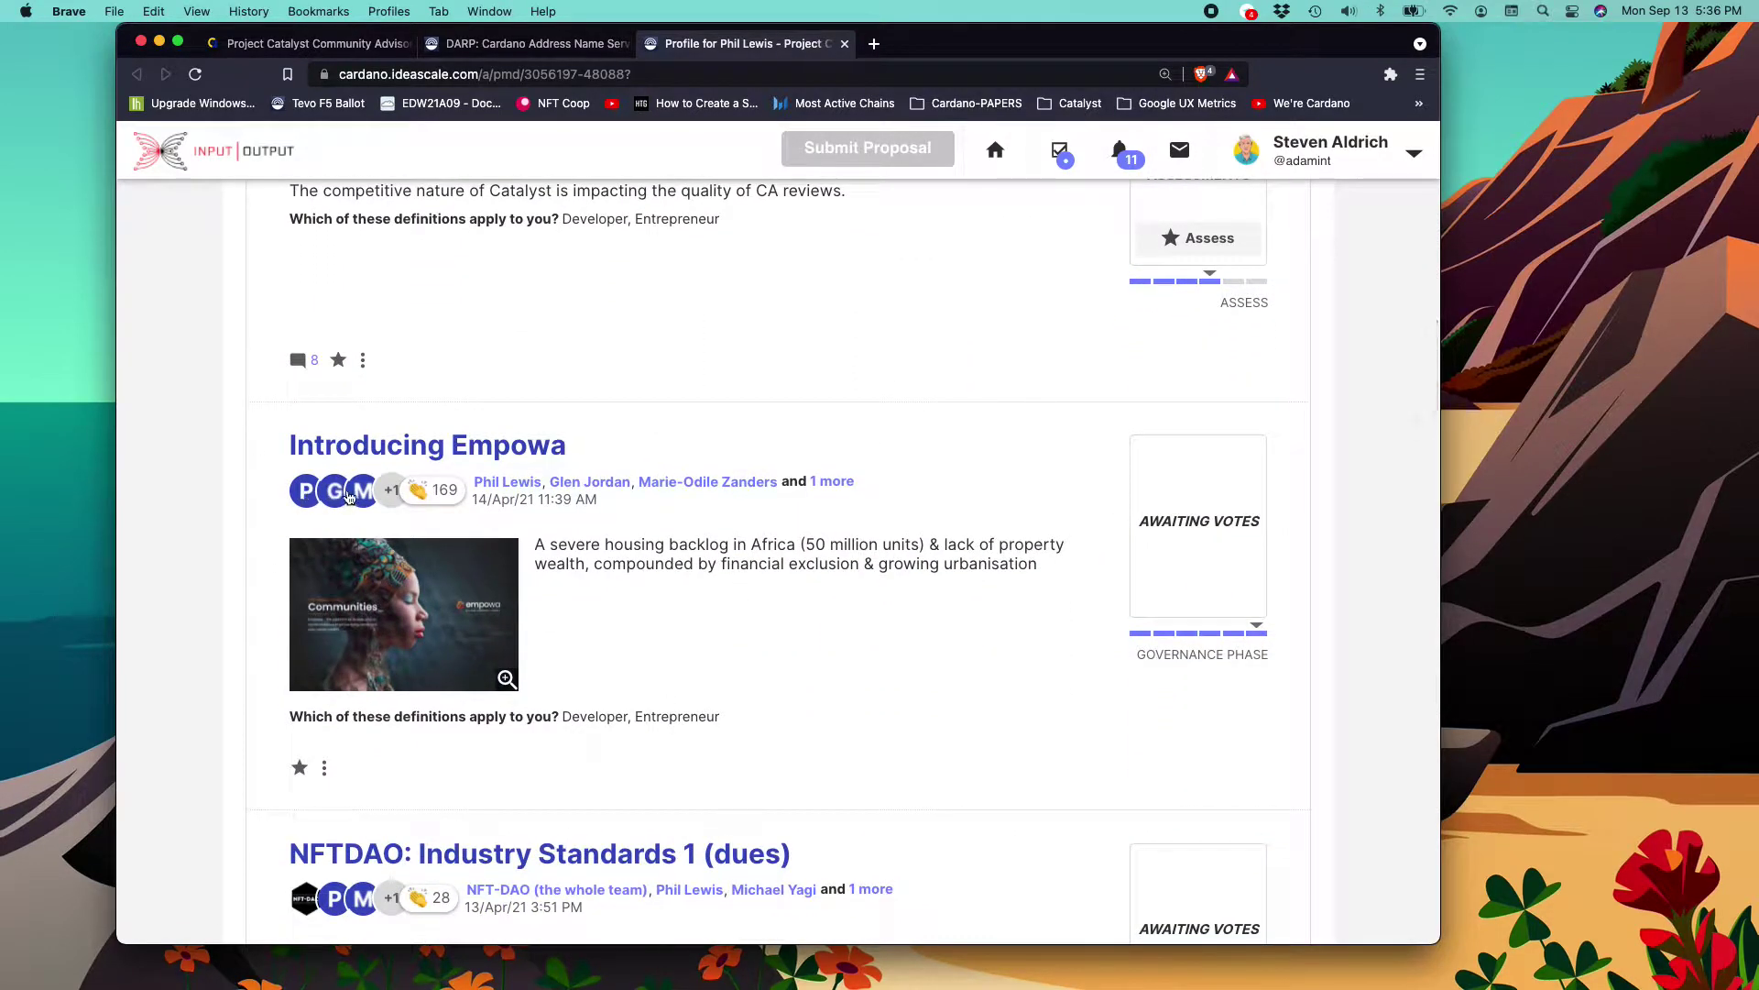
scroll(733, 632, down, 4)
scroll(585, 634, down, 1)
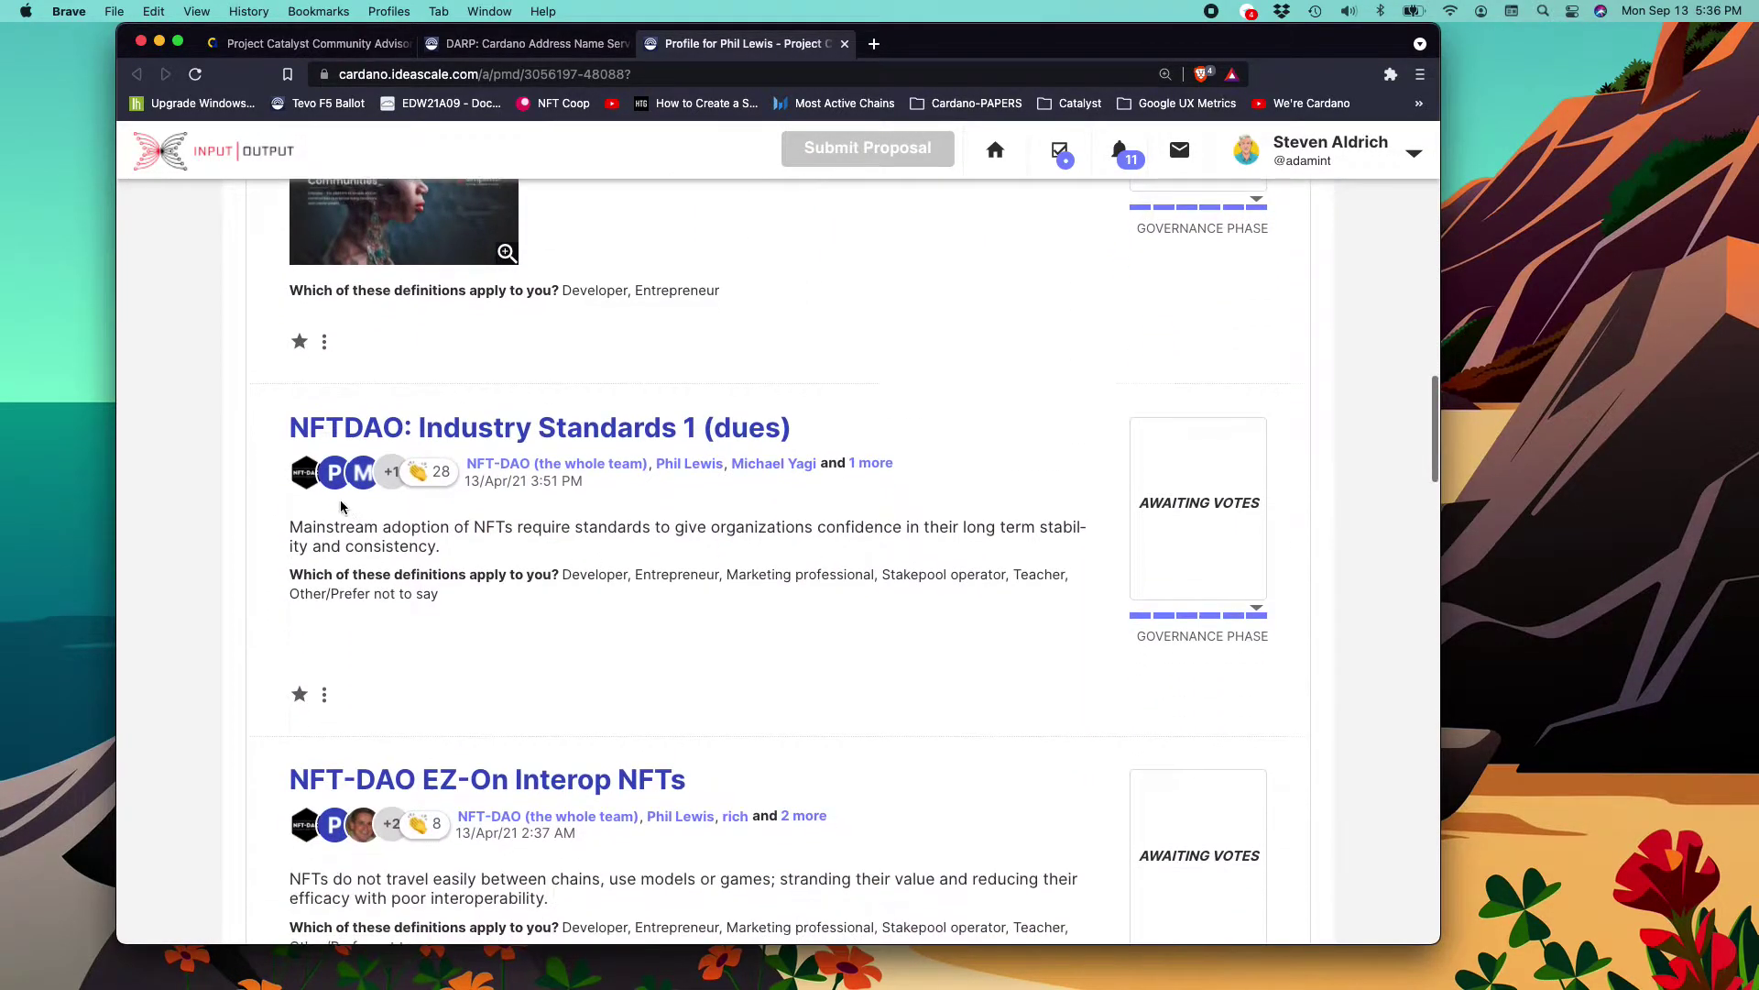
scroll(818, 632, down, 1)
scroll(815, 638, down, 7)
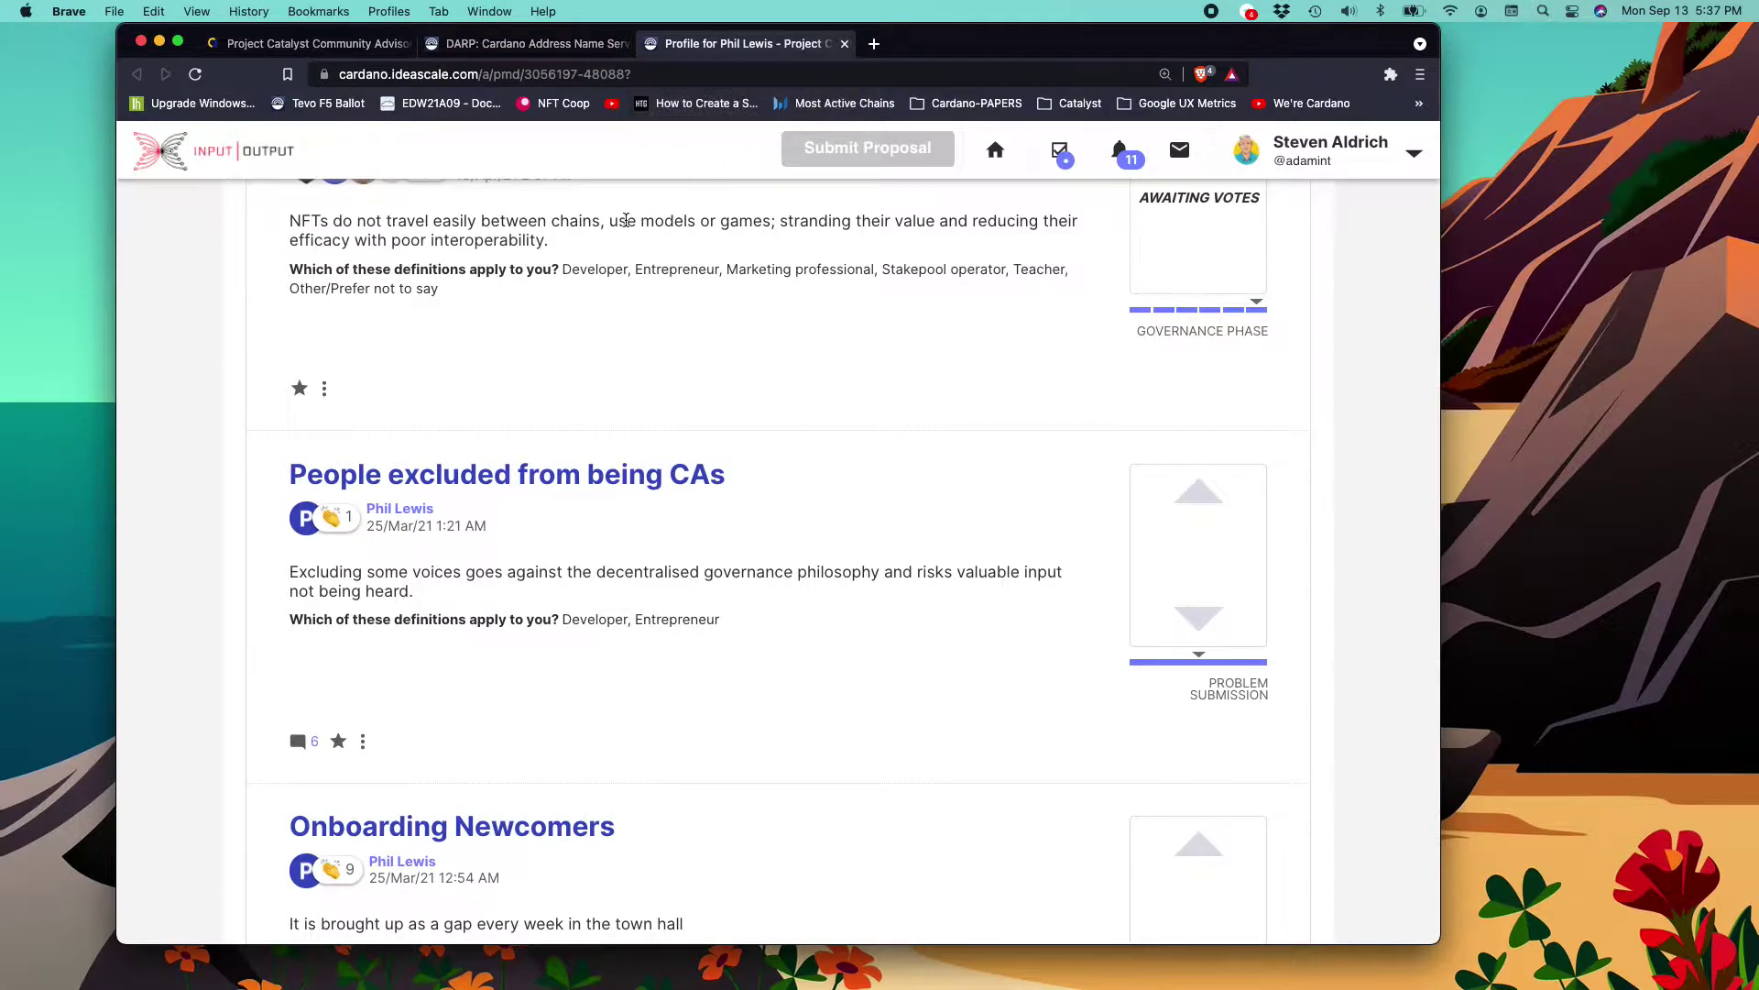
click(847, 45)
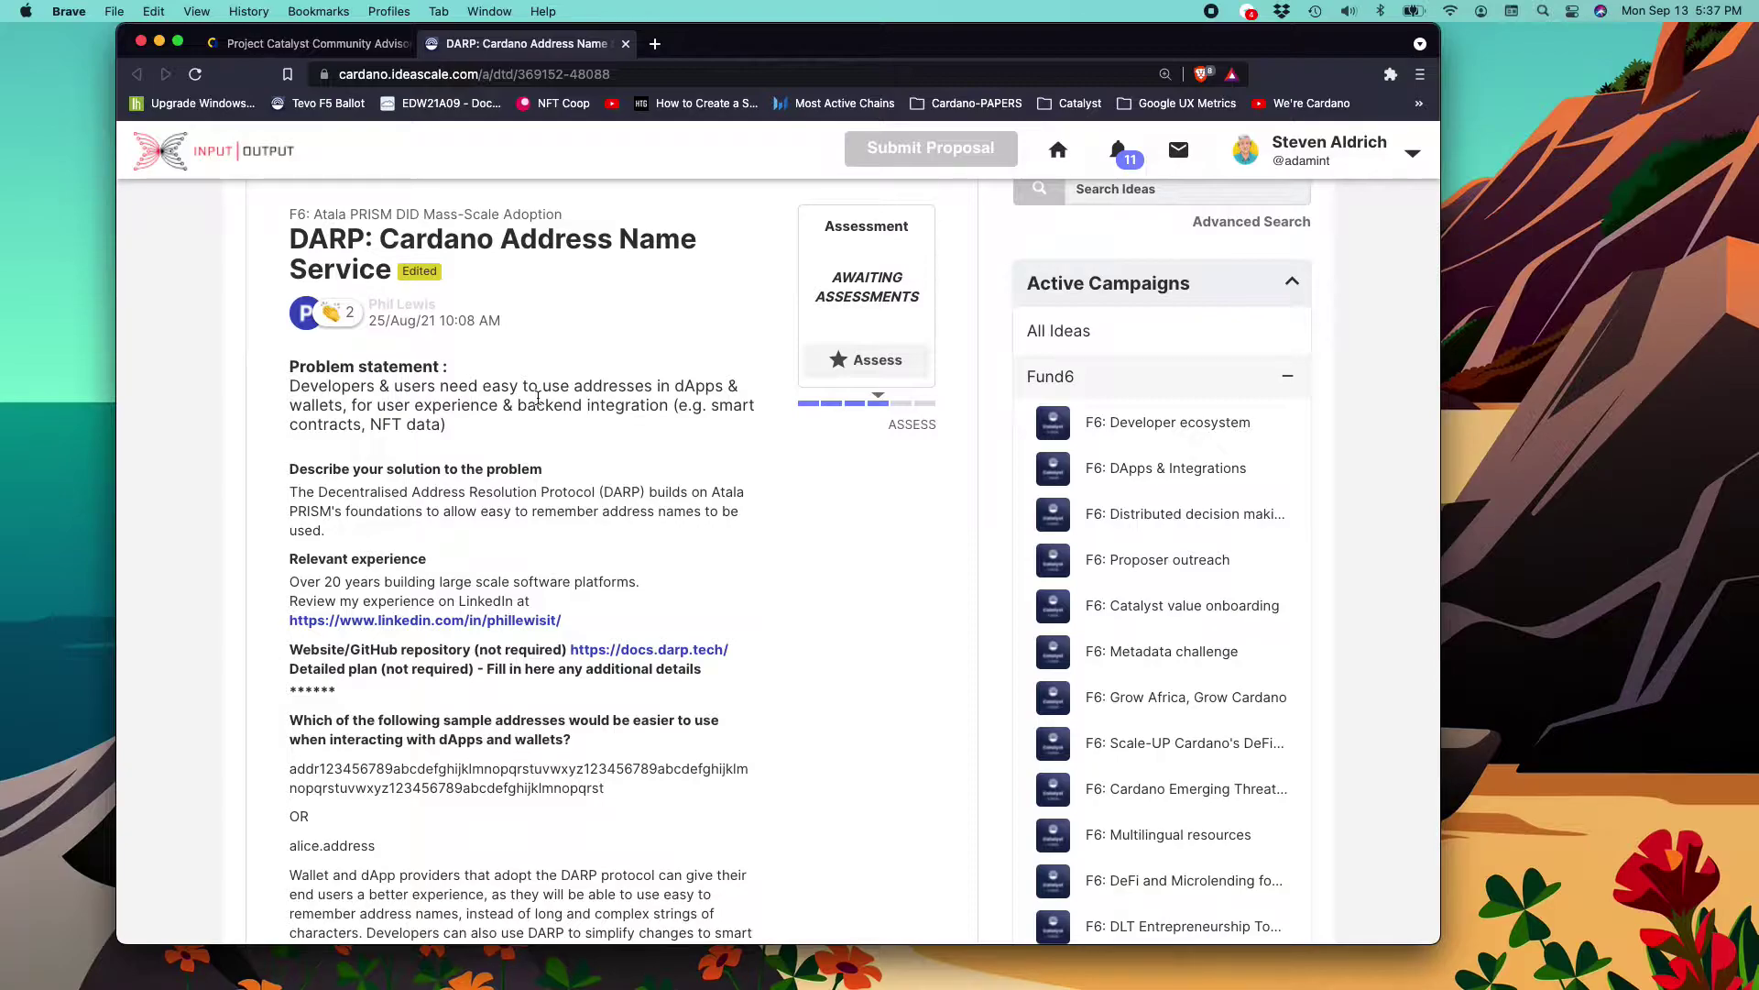
Step: Read the DARP proposal's title, problem statement and solution description
double_click(565, 235)
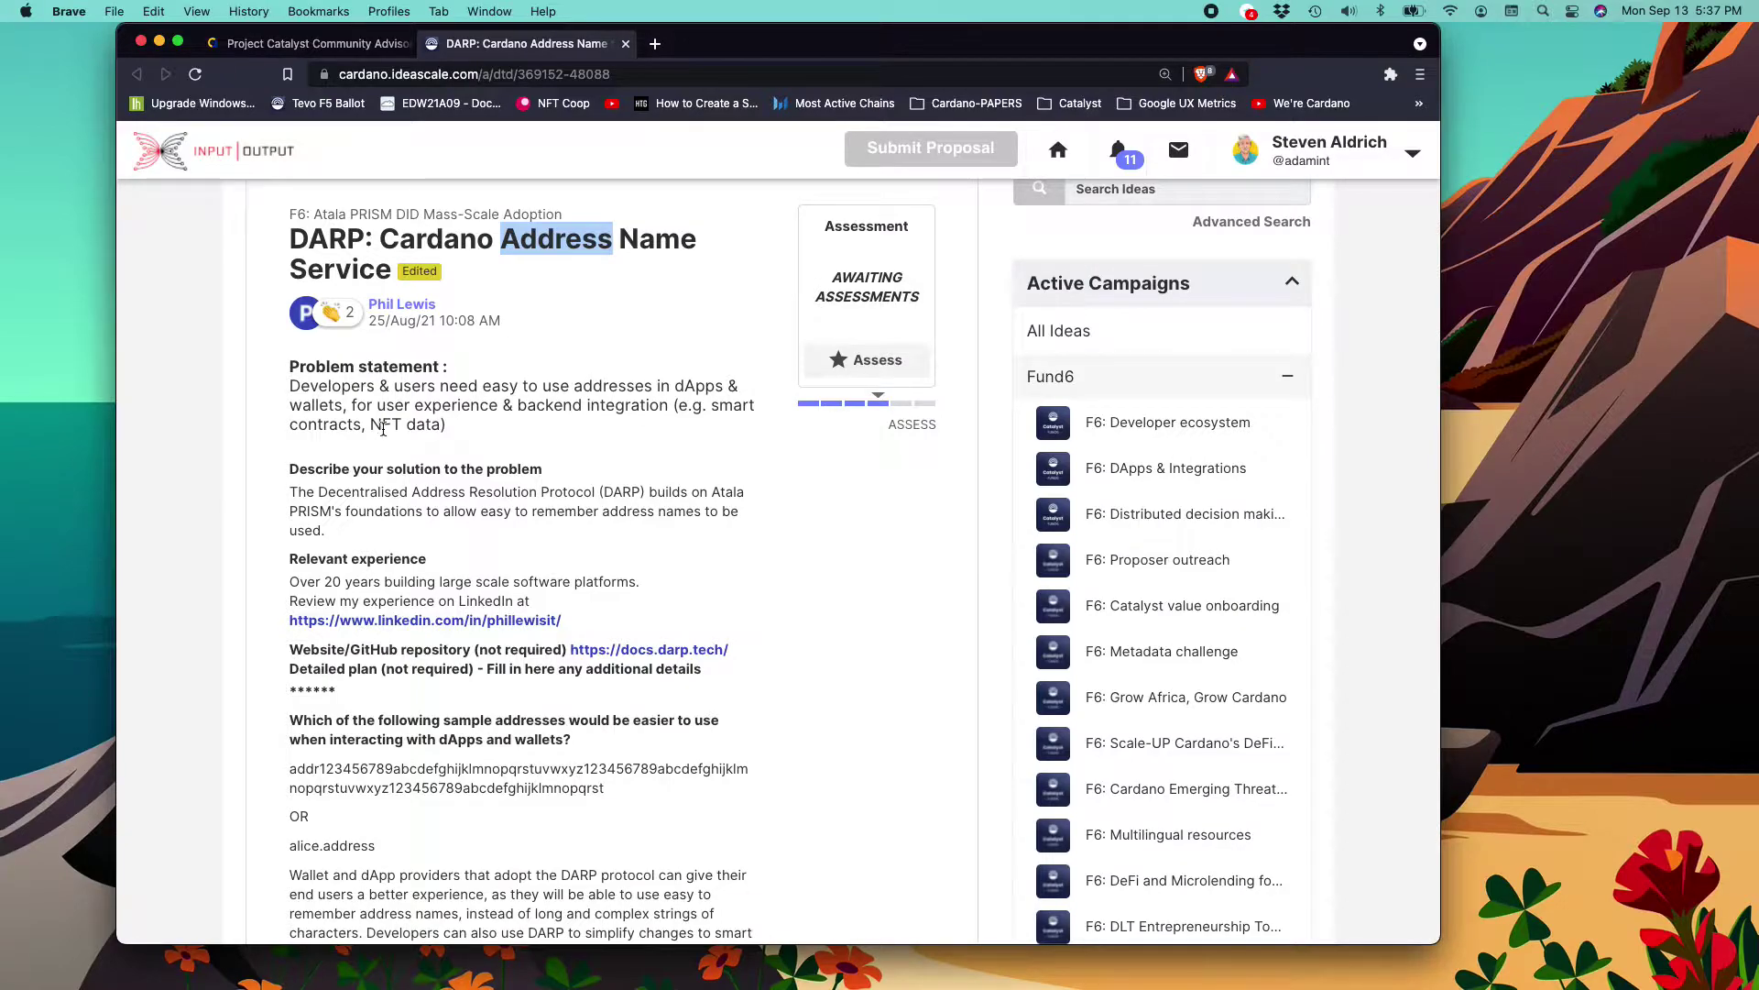
drag(290, 385, 511, 431)
click(509, 431)
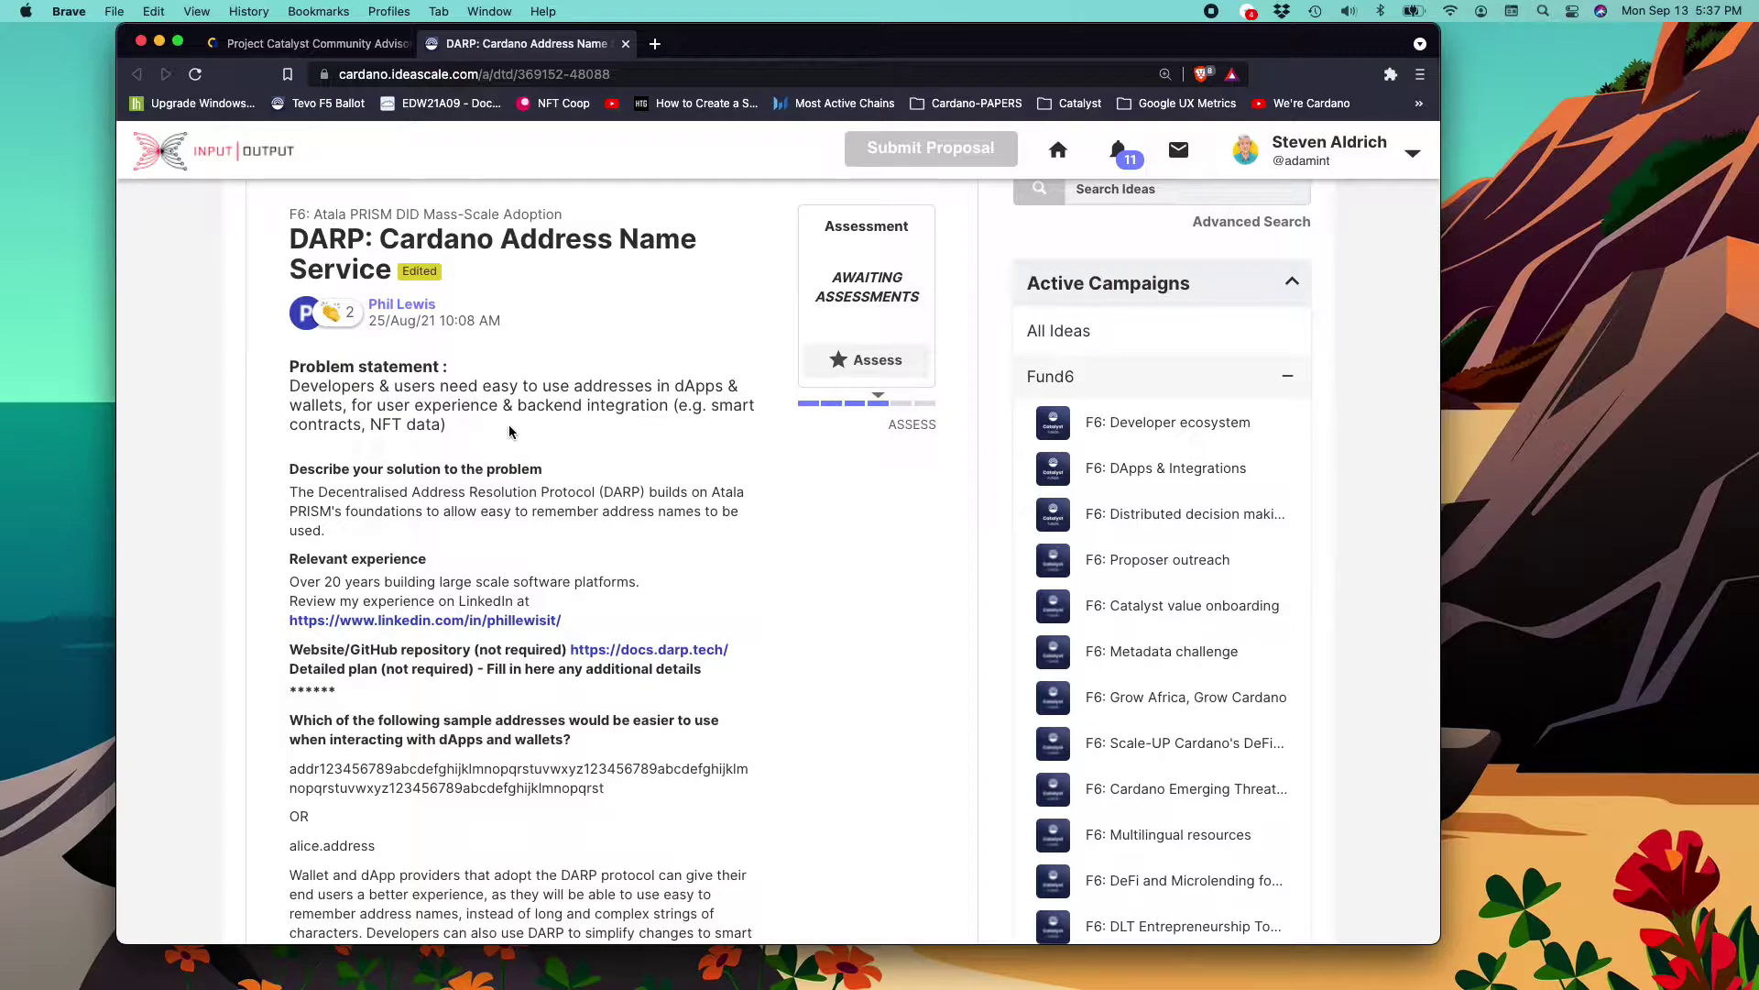
double_click(405, 467)
scroll(545, 527, down, 3)
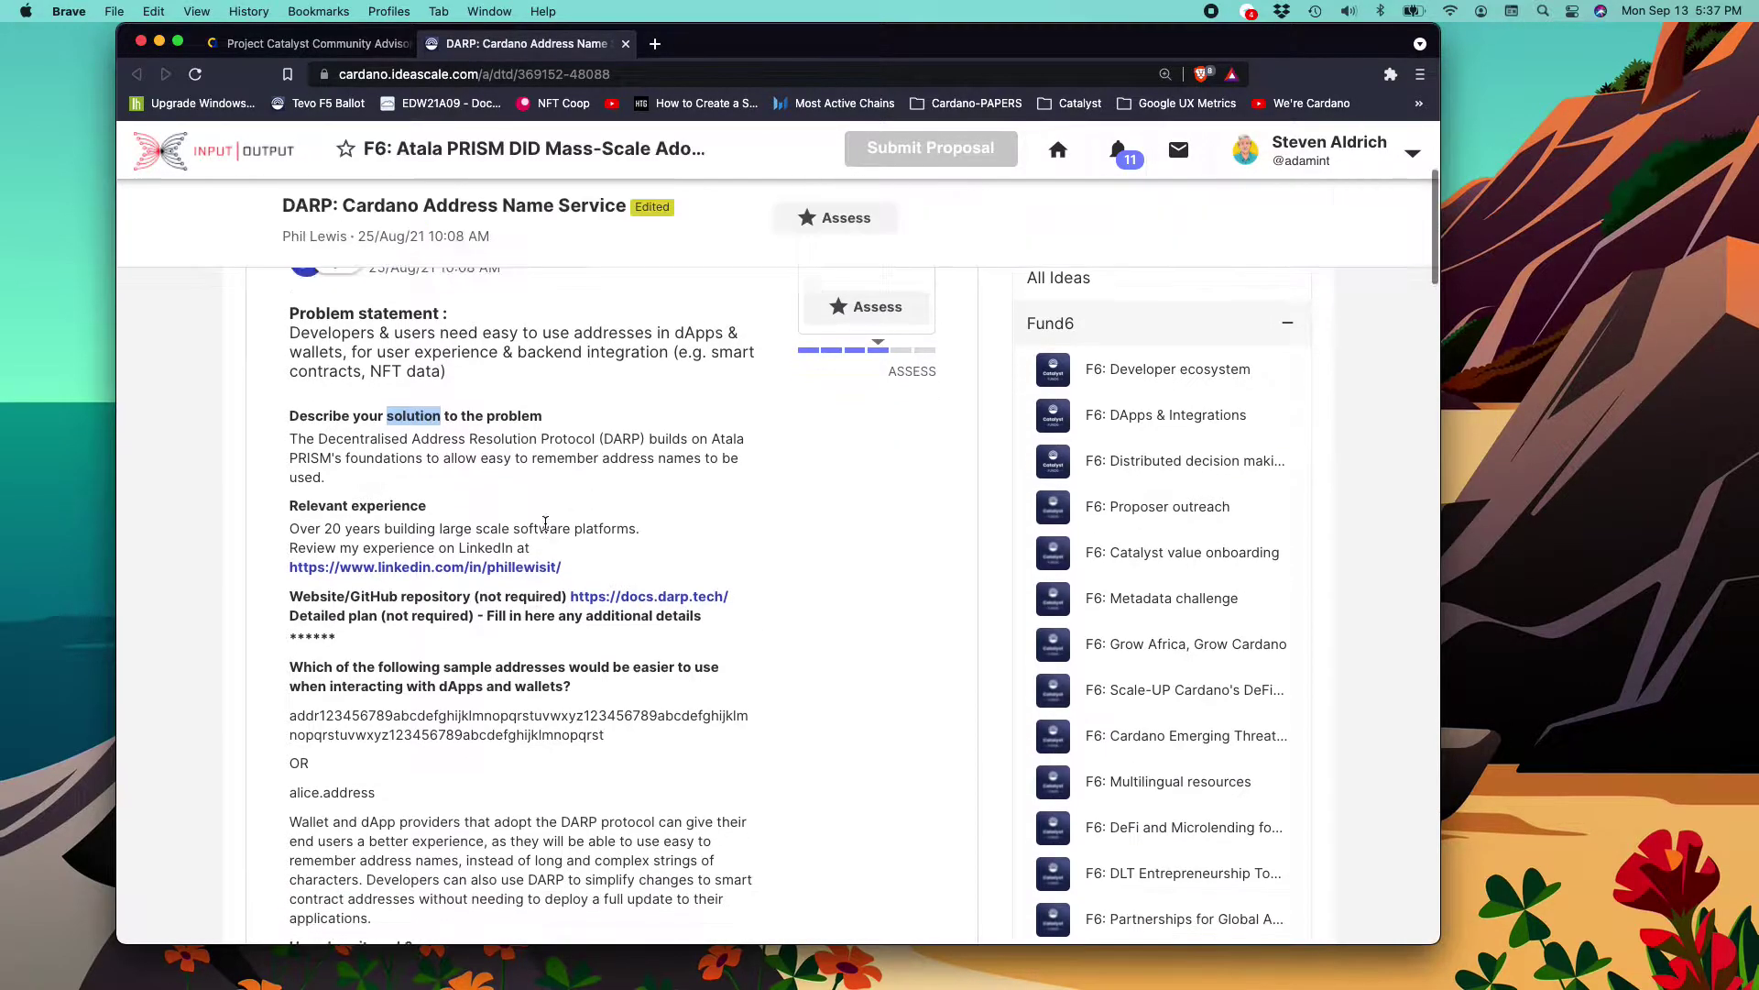
scroll(546, 522, up, 2)
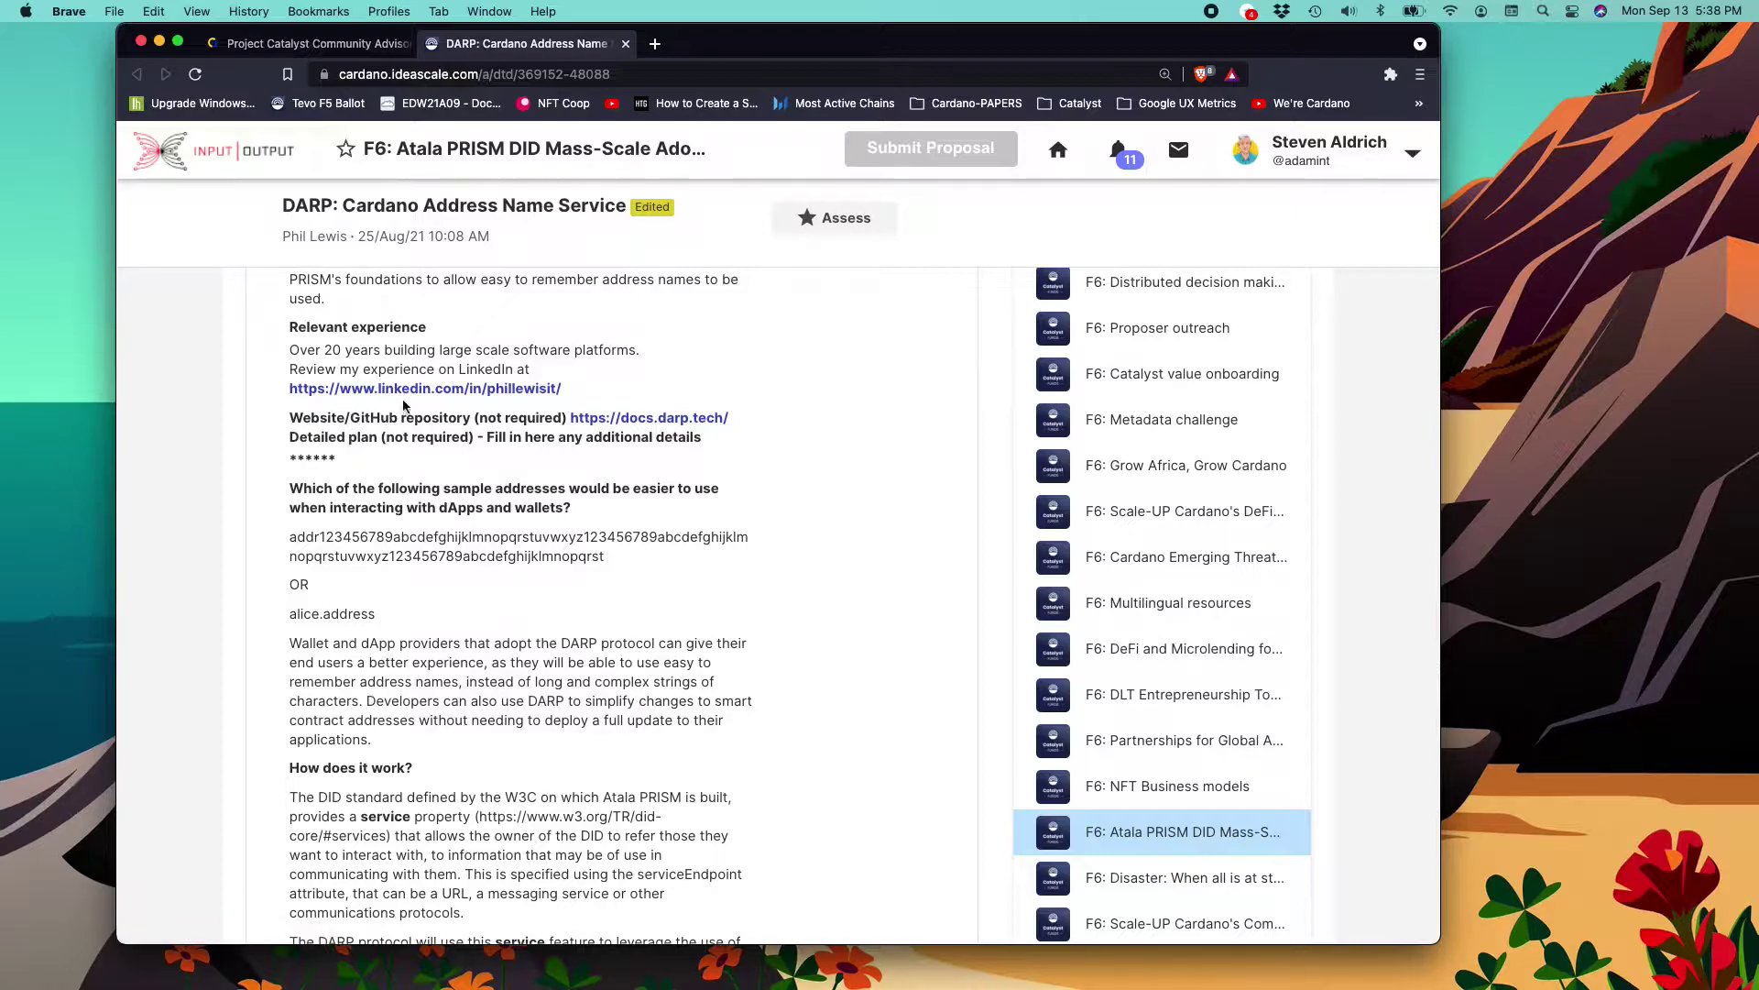
Step: Open the LinkedIn profile linked under relevant experience, check its activity and work experience, and close it
click(405, 392)
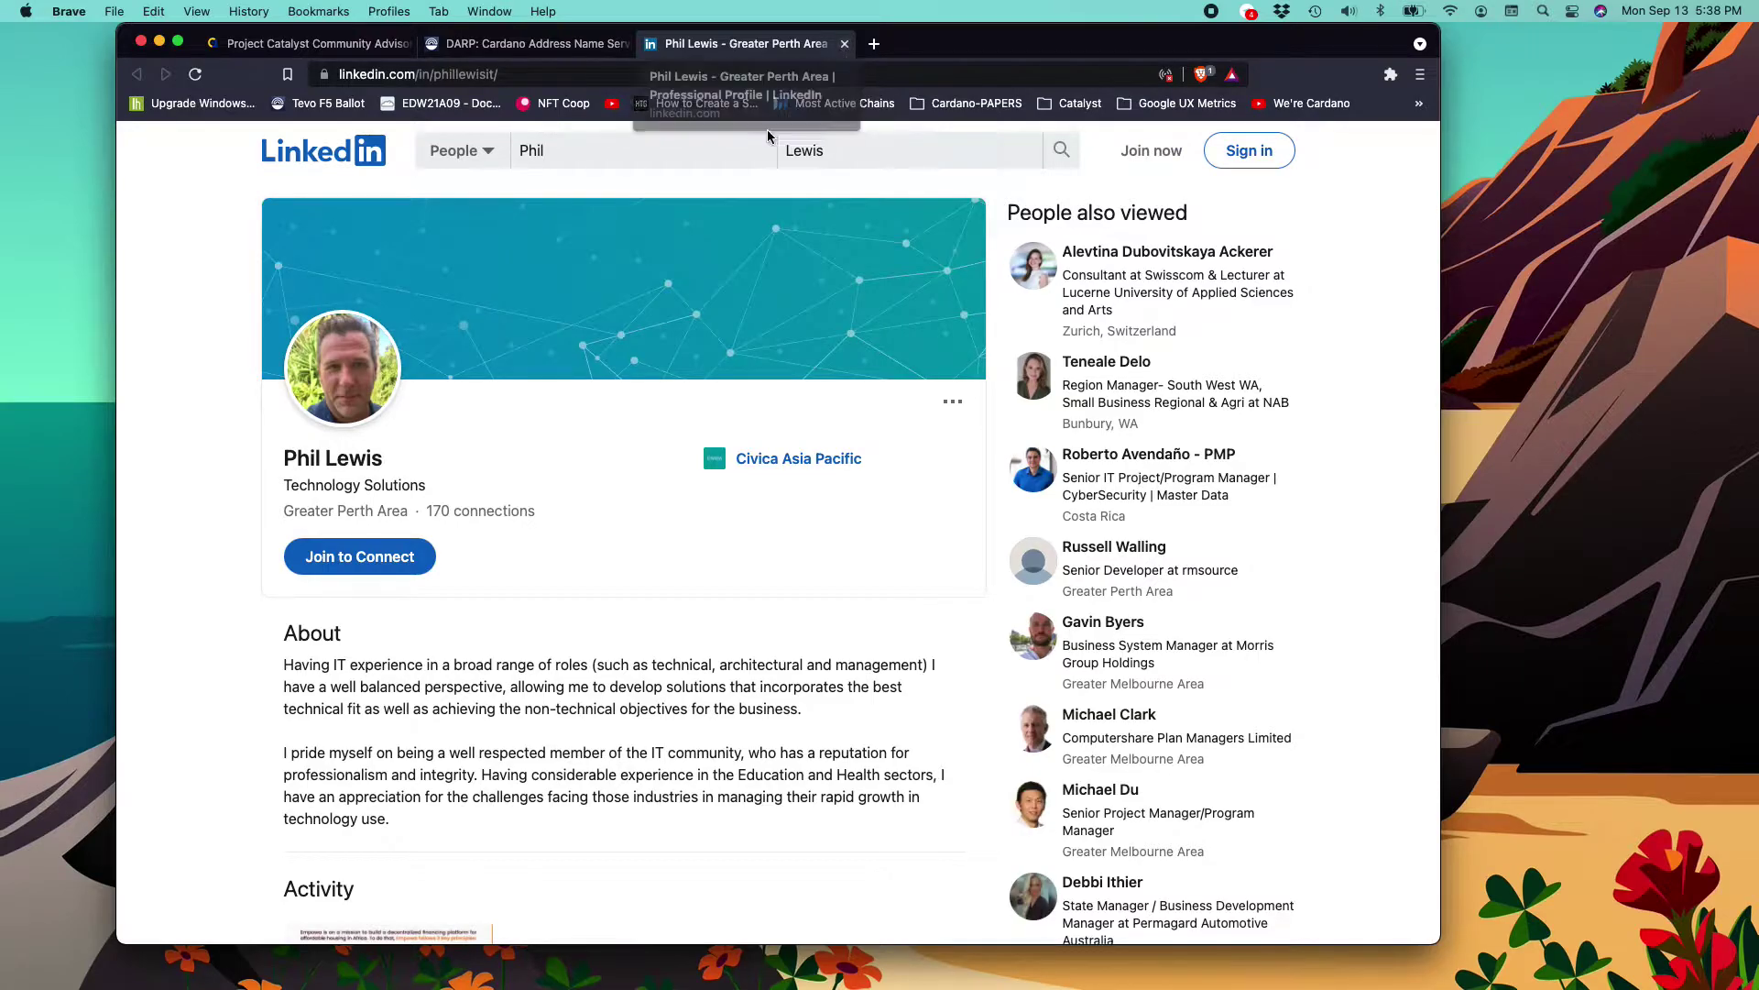
scroll(591, 564, down, 10)
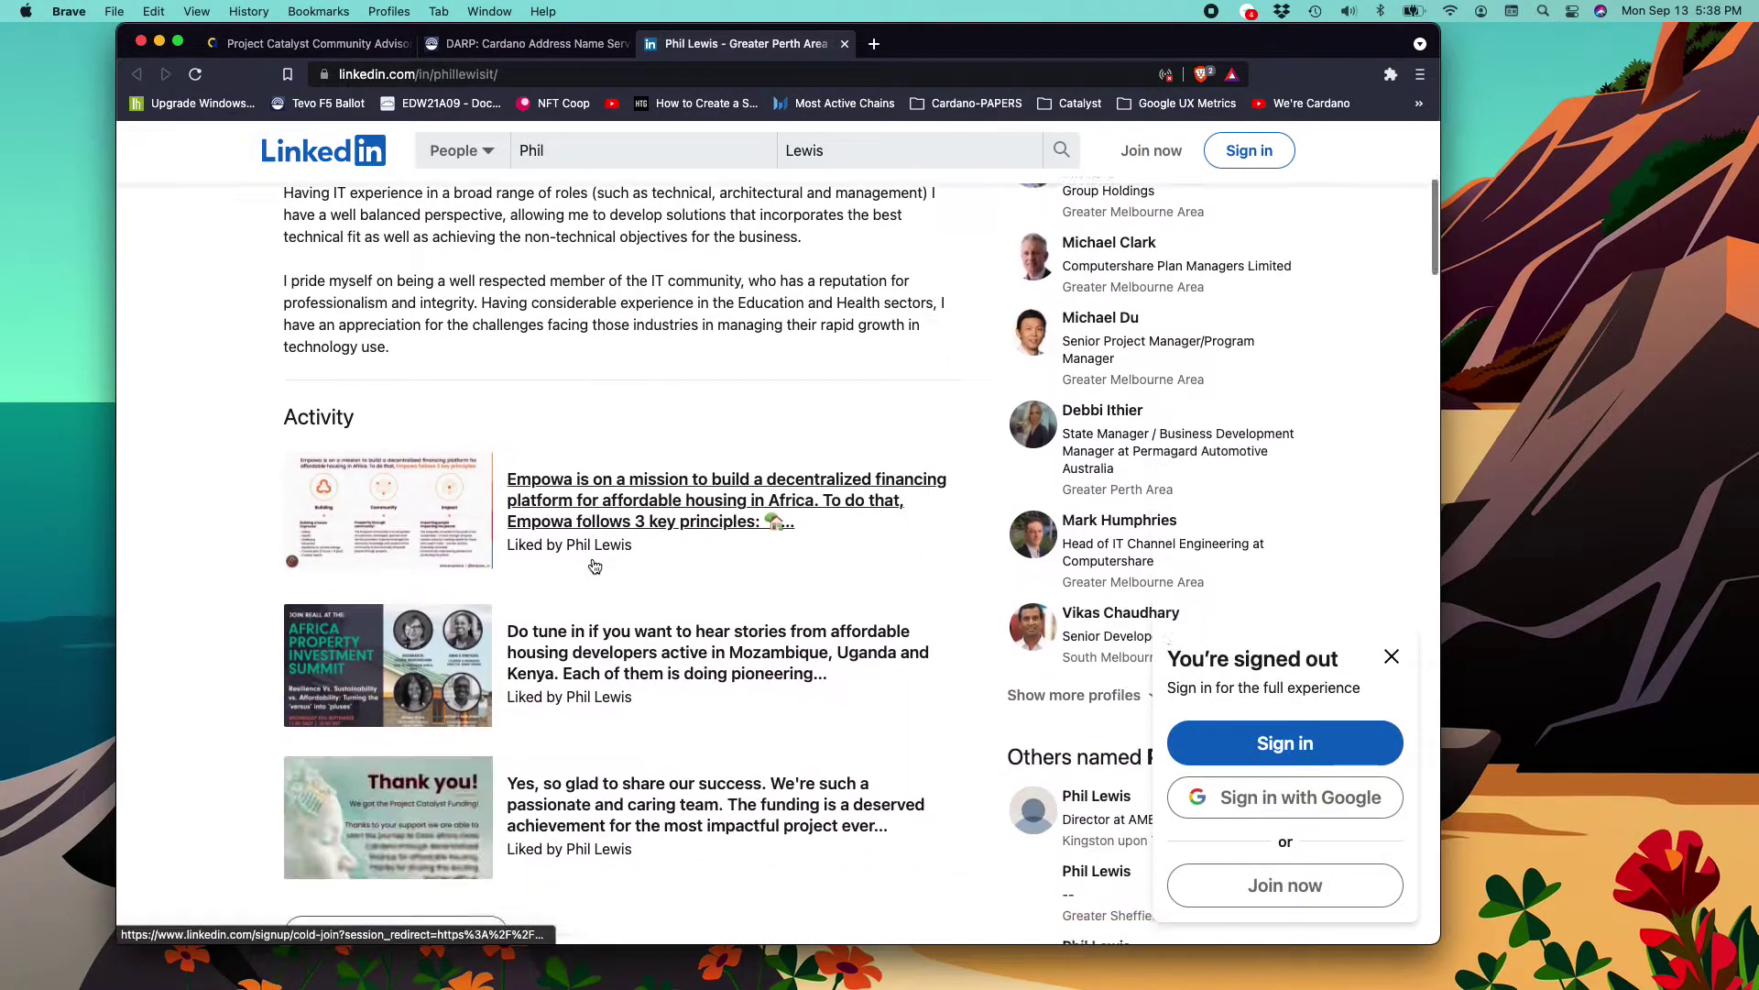
scroll(594, 566, down, 10)
scroll(592, 557, up, 17)
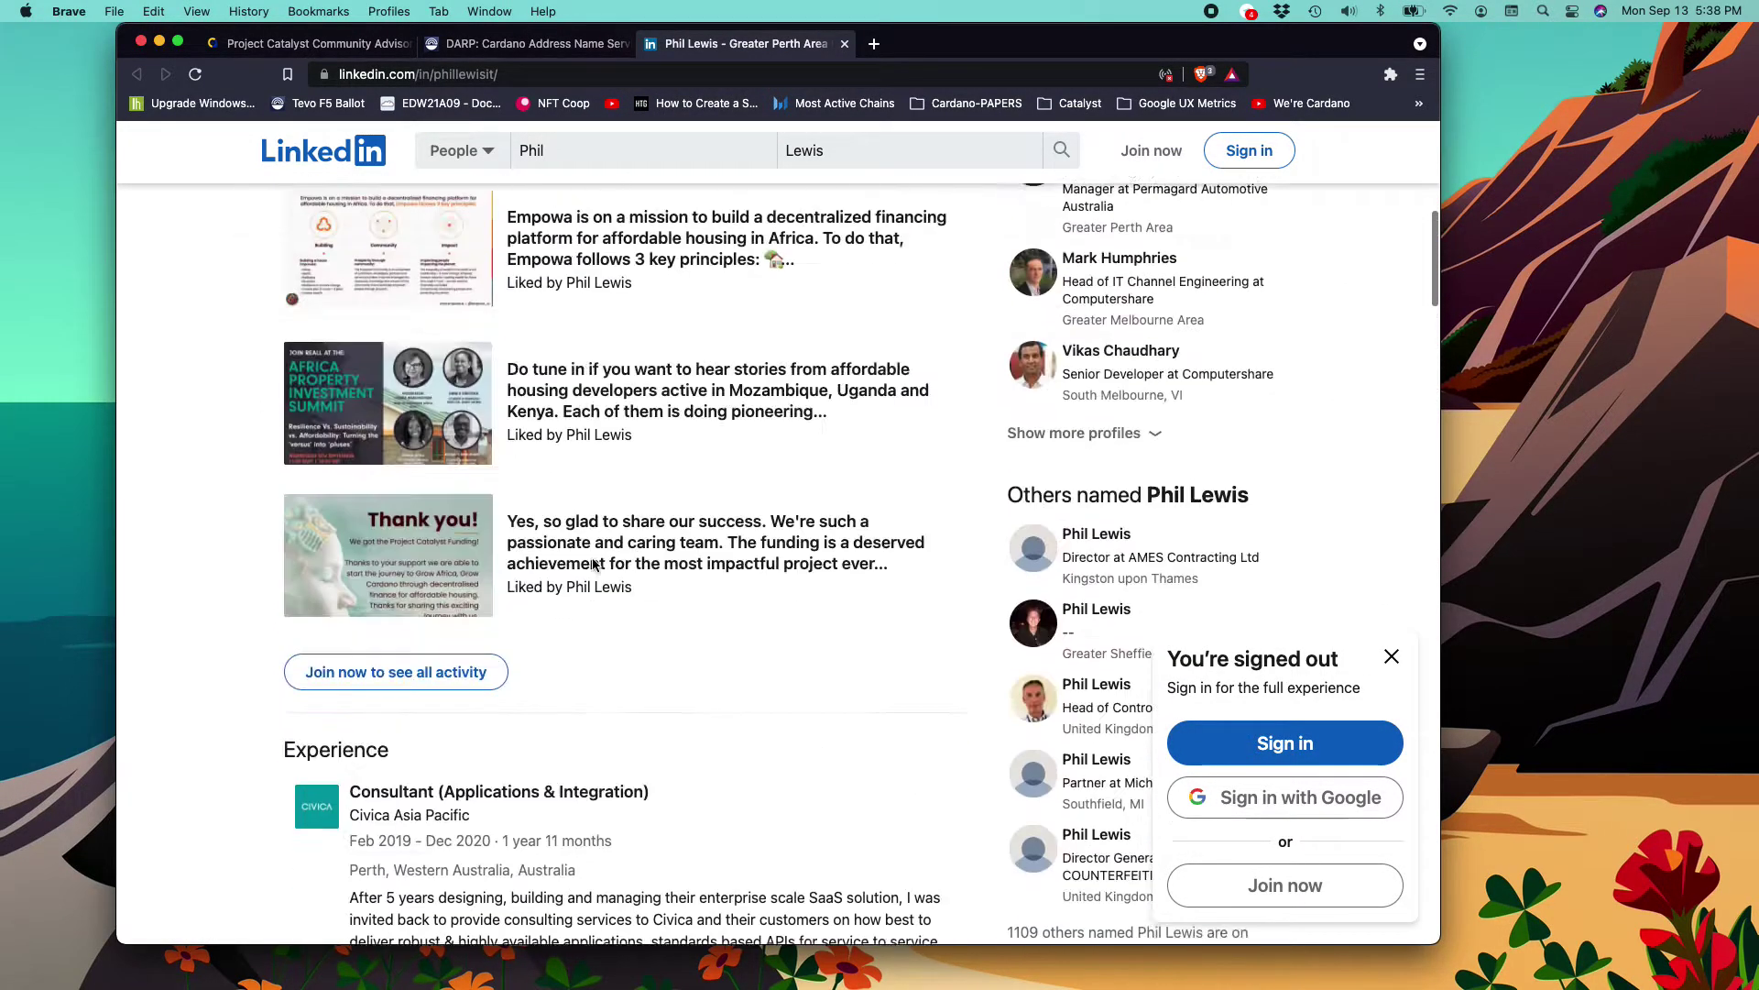
scroll(592, 557, up, 3)
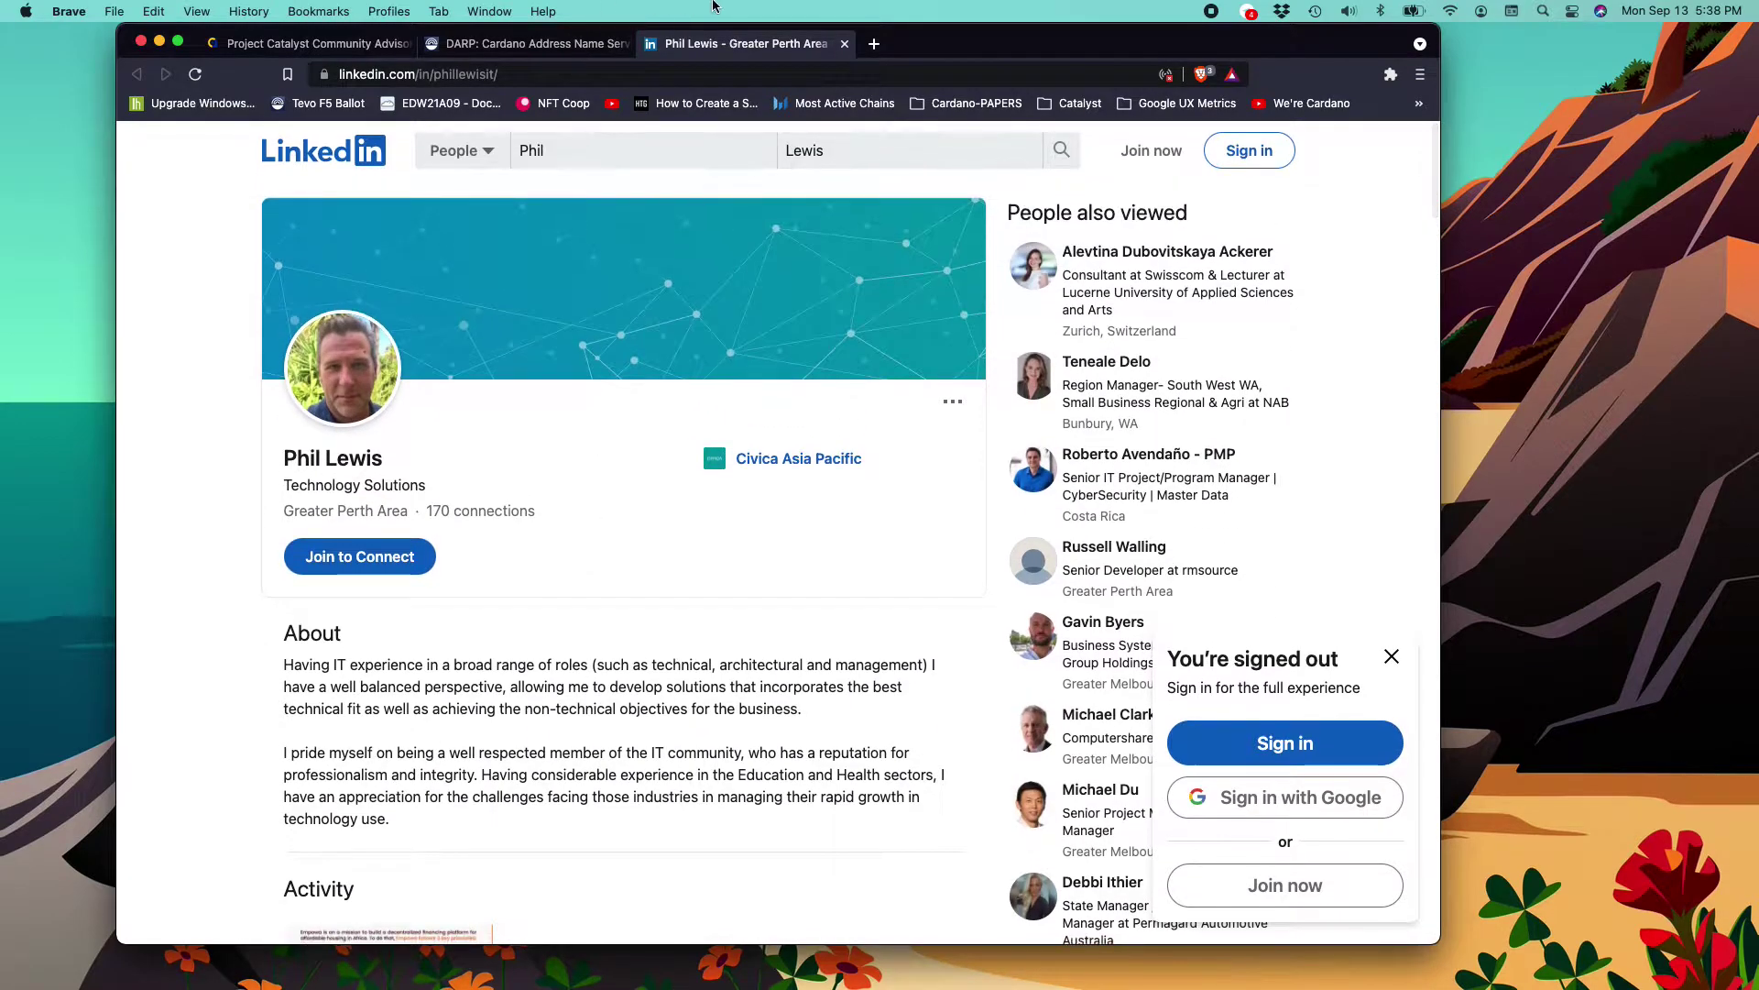
click(844, 44)
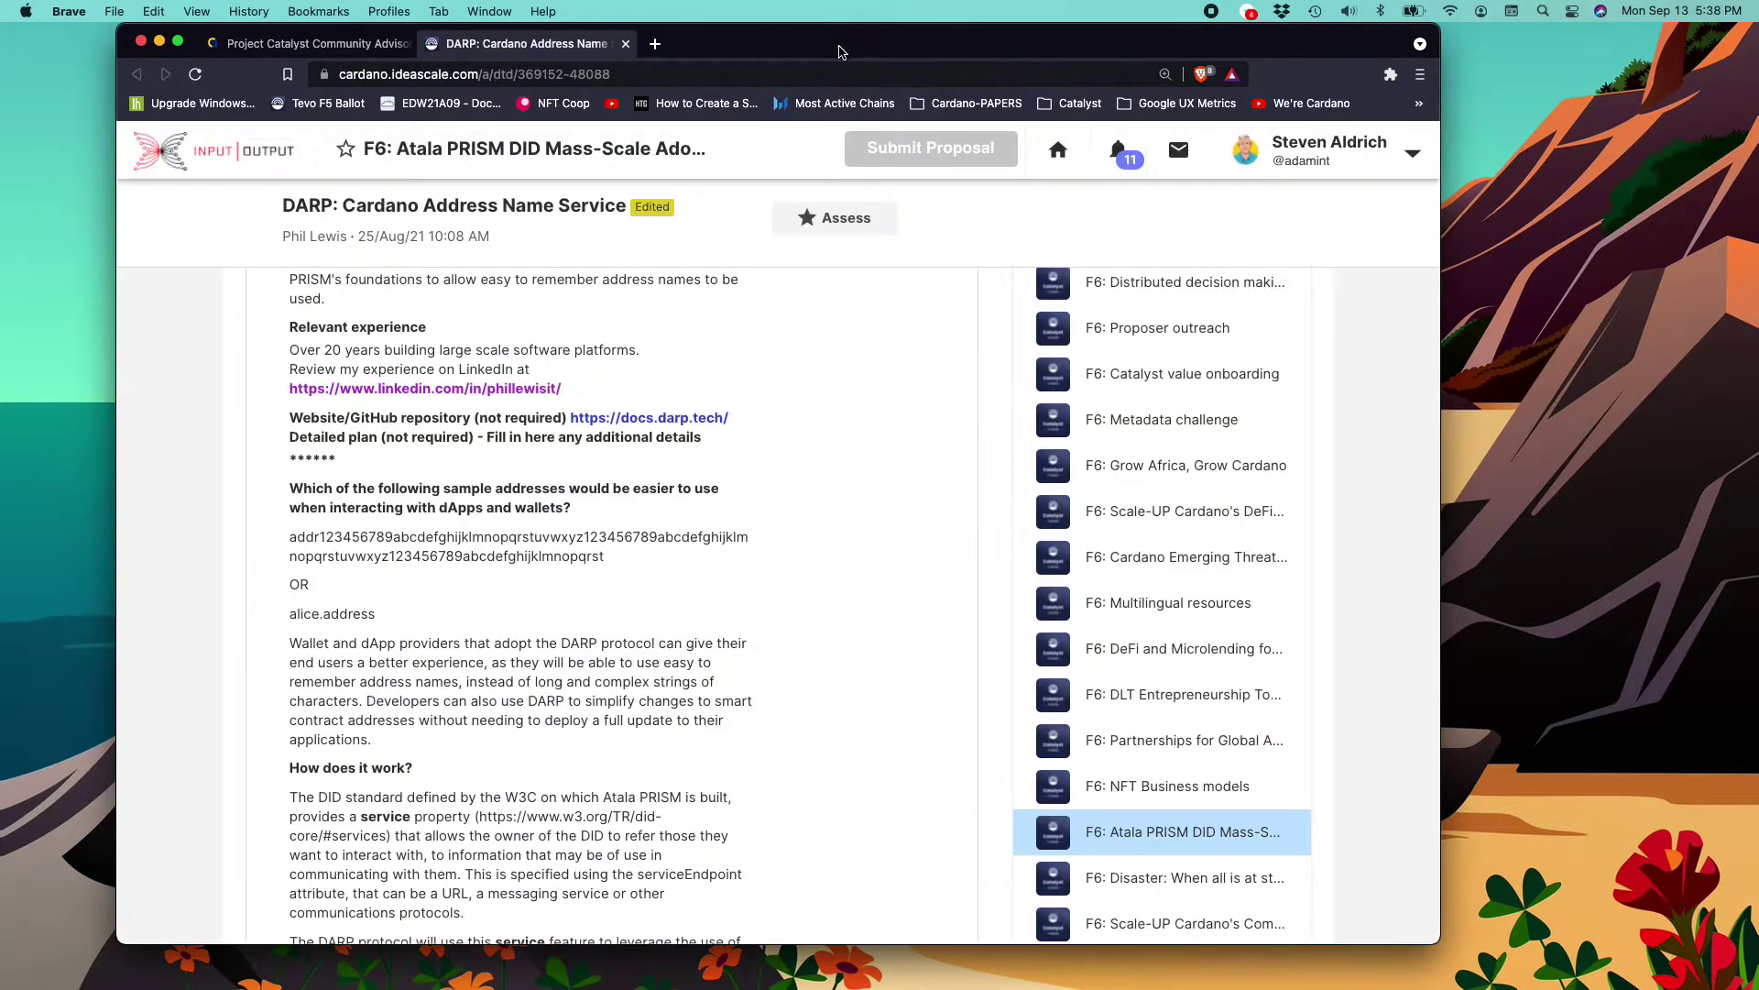
Step: Open the docs.darp.tech documentation linked as the proposal's website and view its introduction
scroll(645, 498, down, 1)
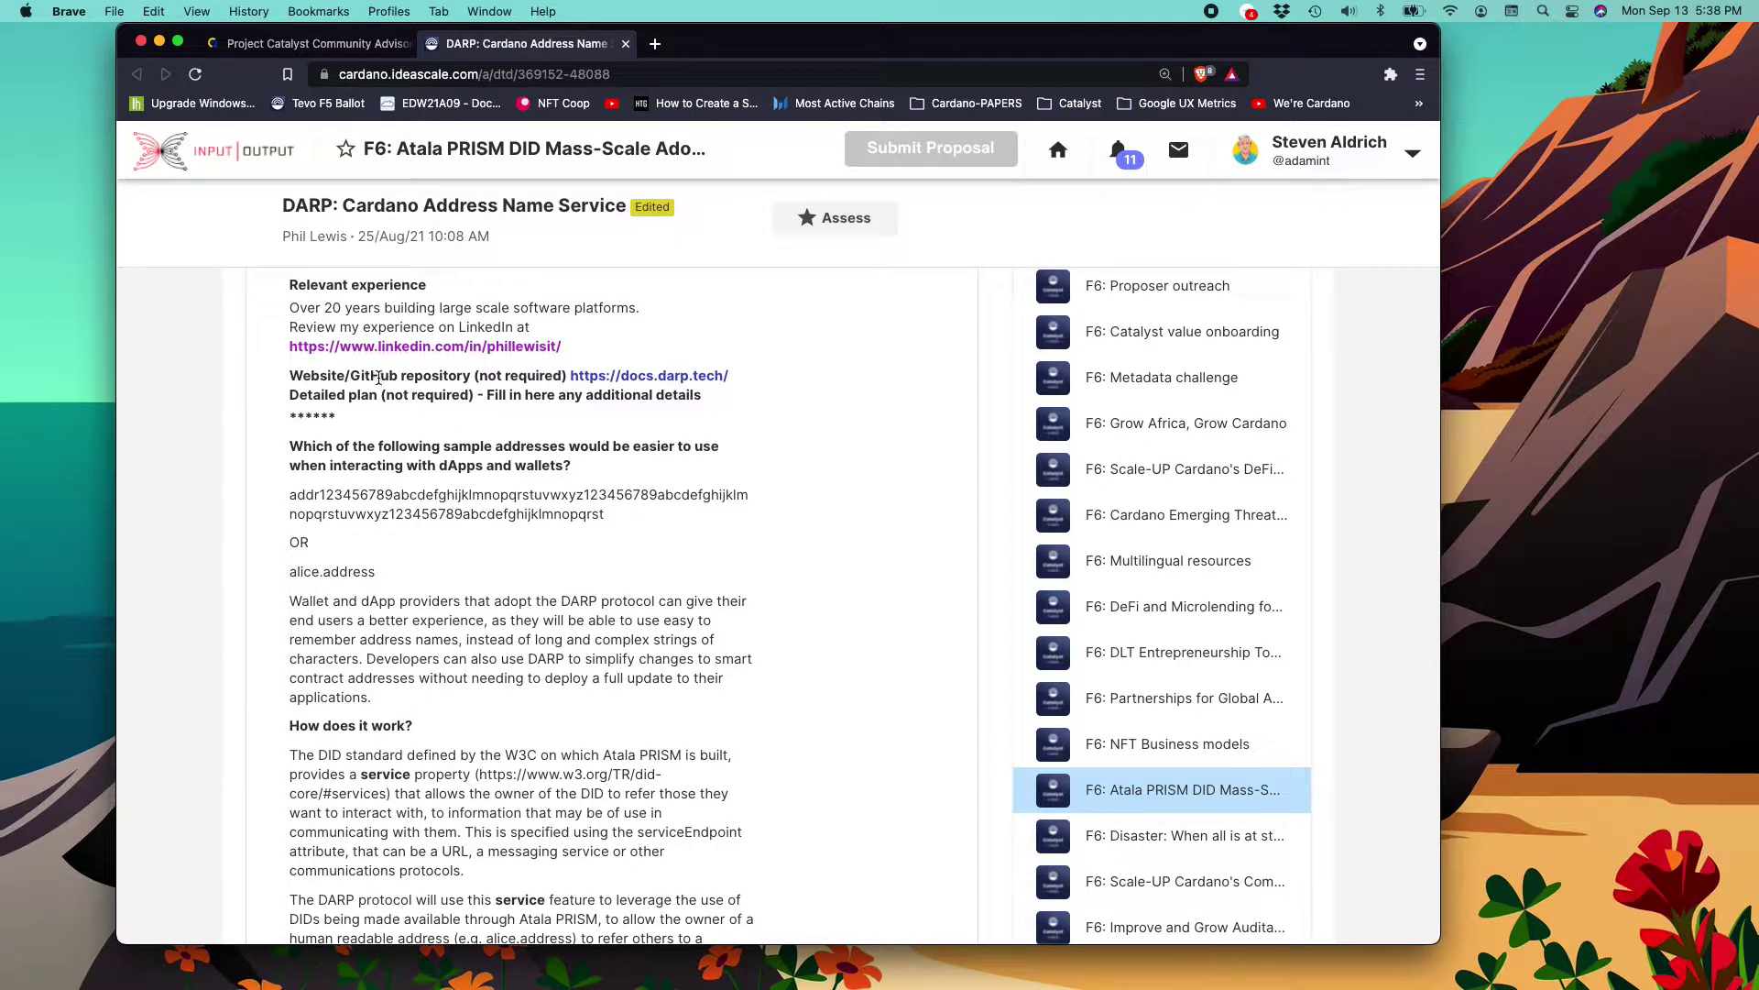
click(668, 379)
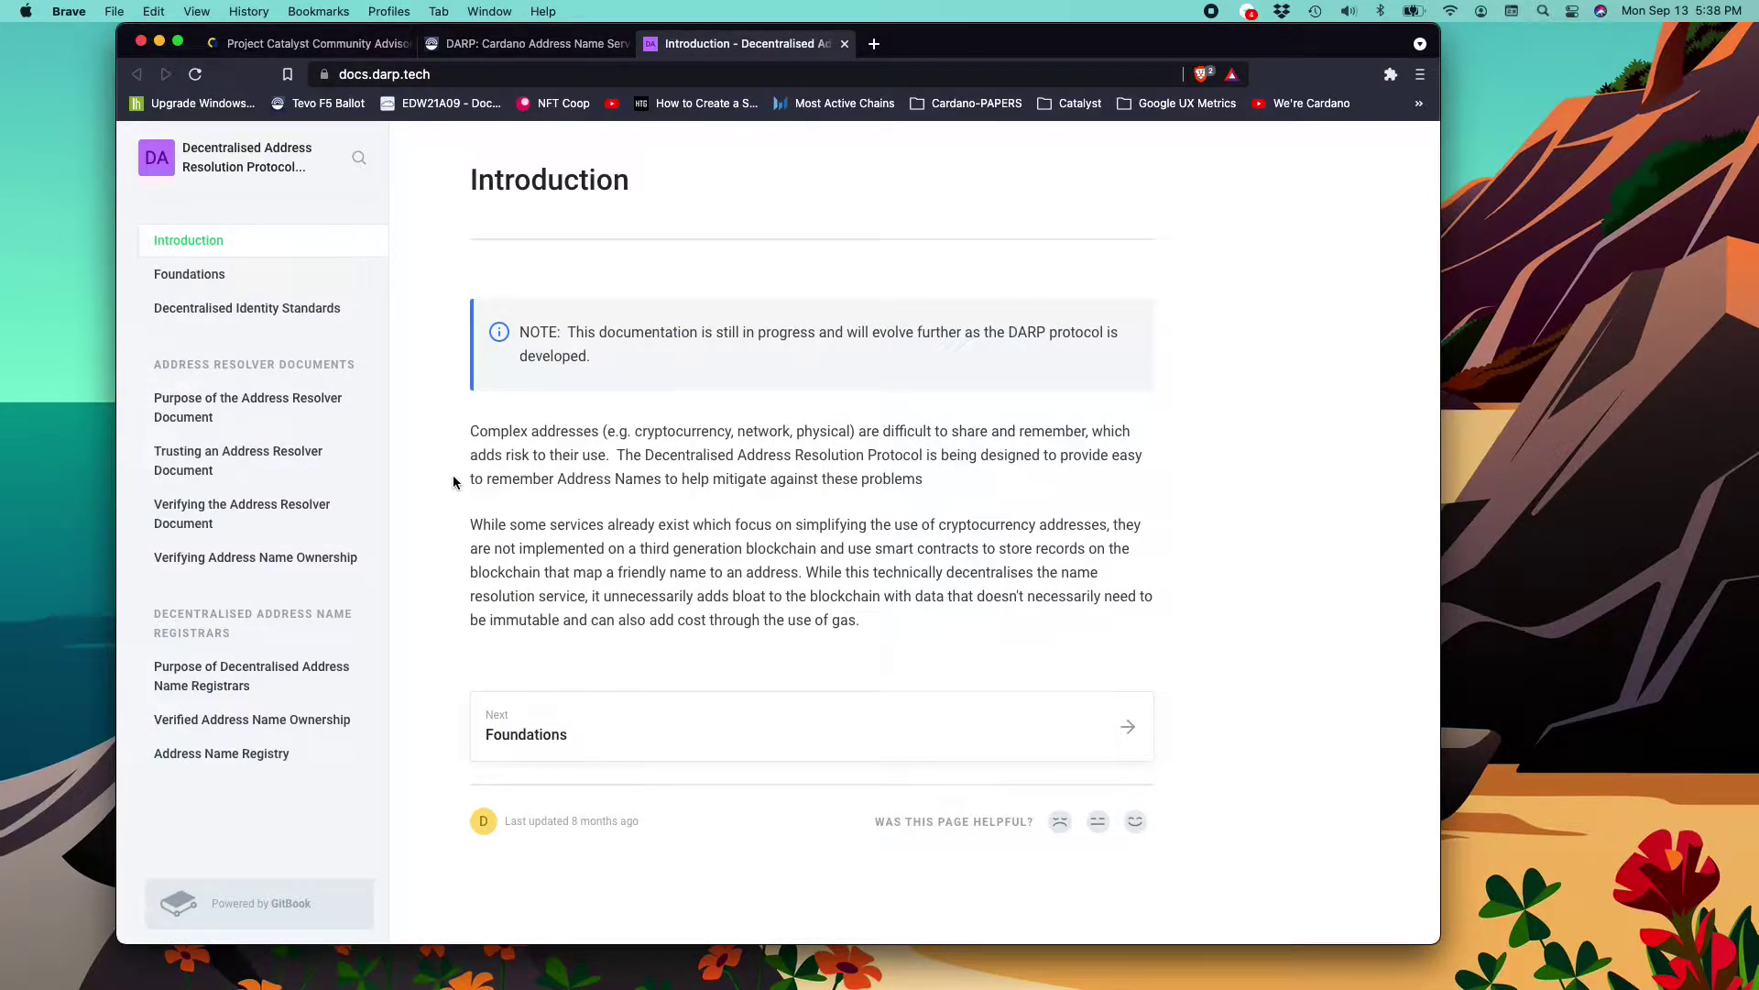
Step: View the Foundations and Trusting an Address Resolver Document pages of the DARP documentation, and return to the proposal
click(196, 282)
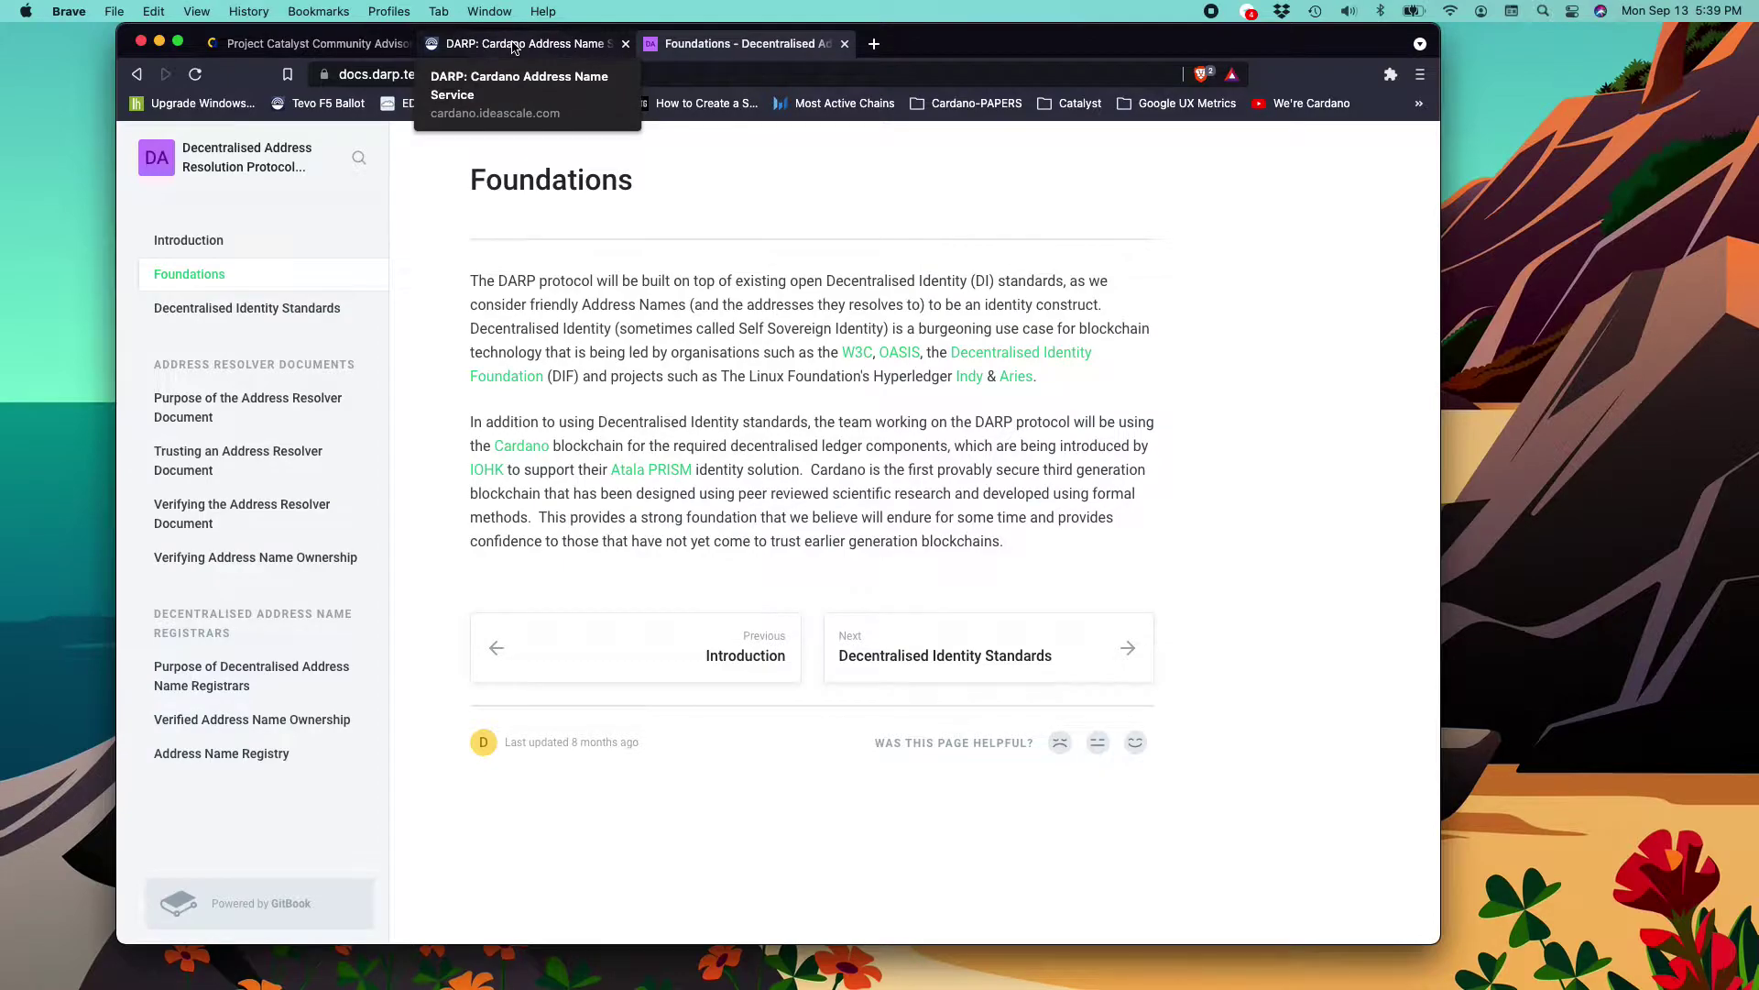
click(245, 458)
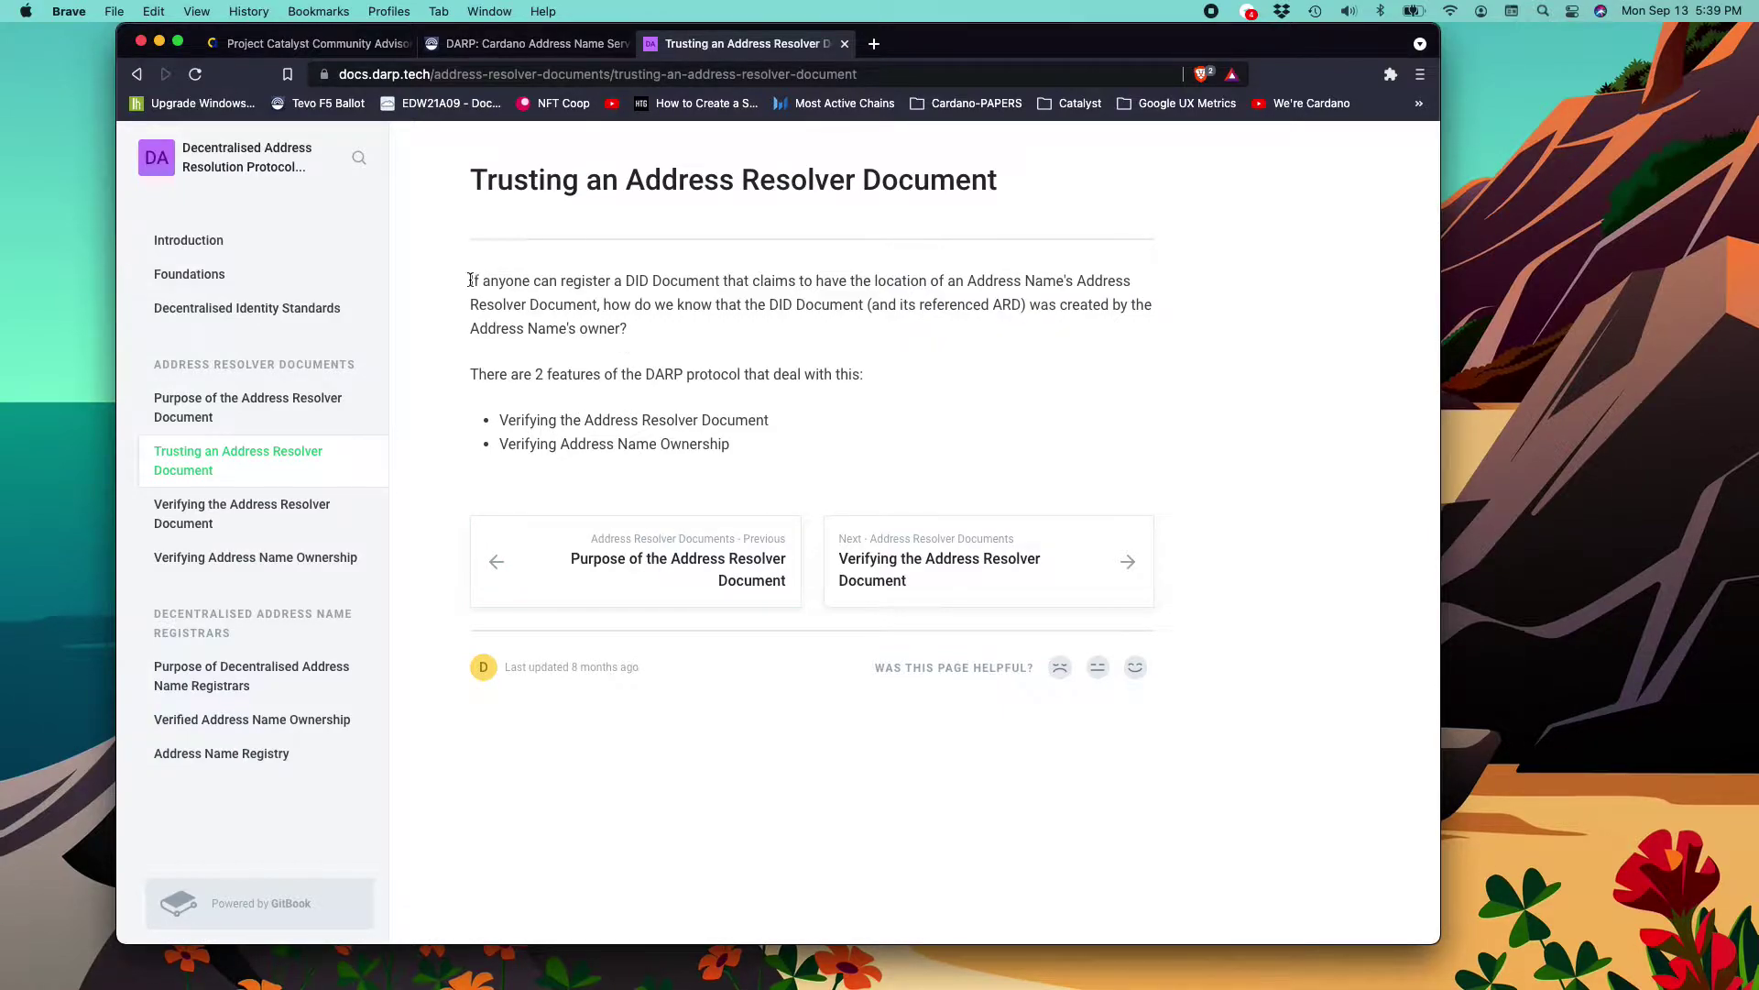
click(520, 46)
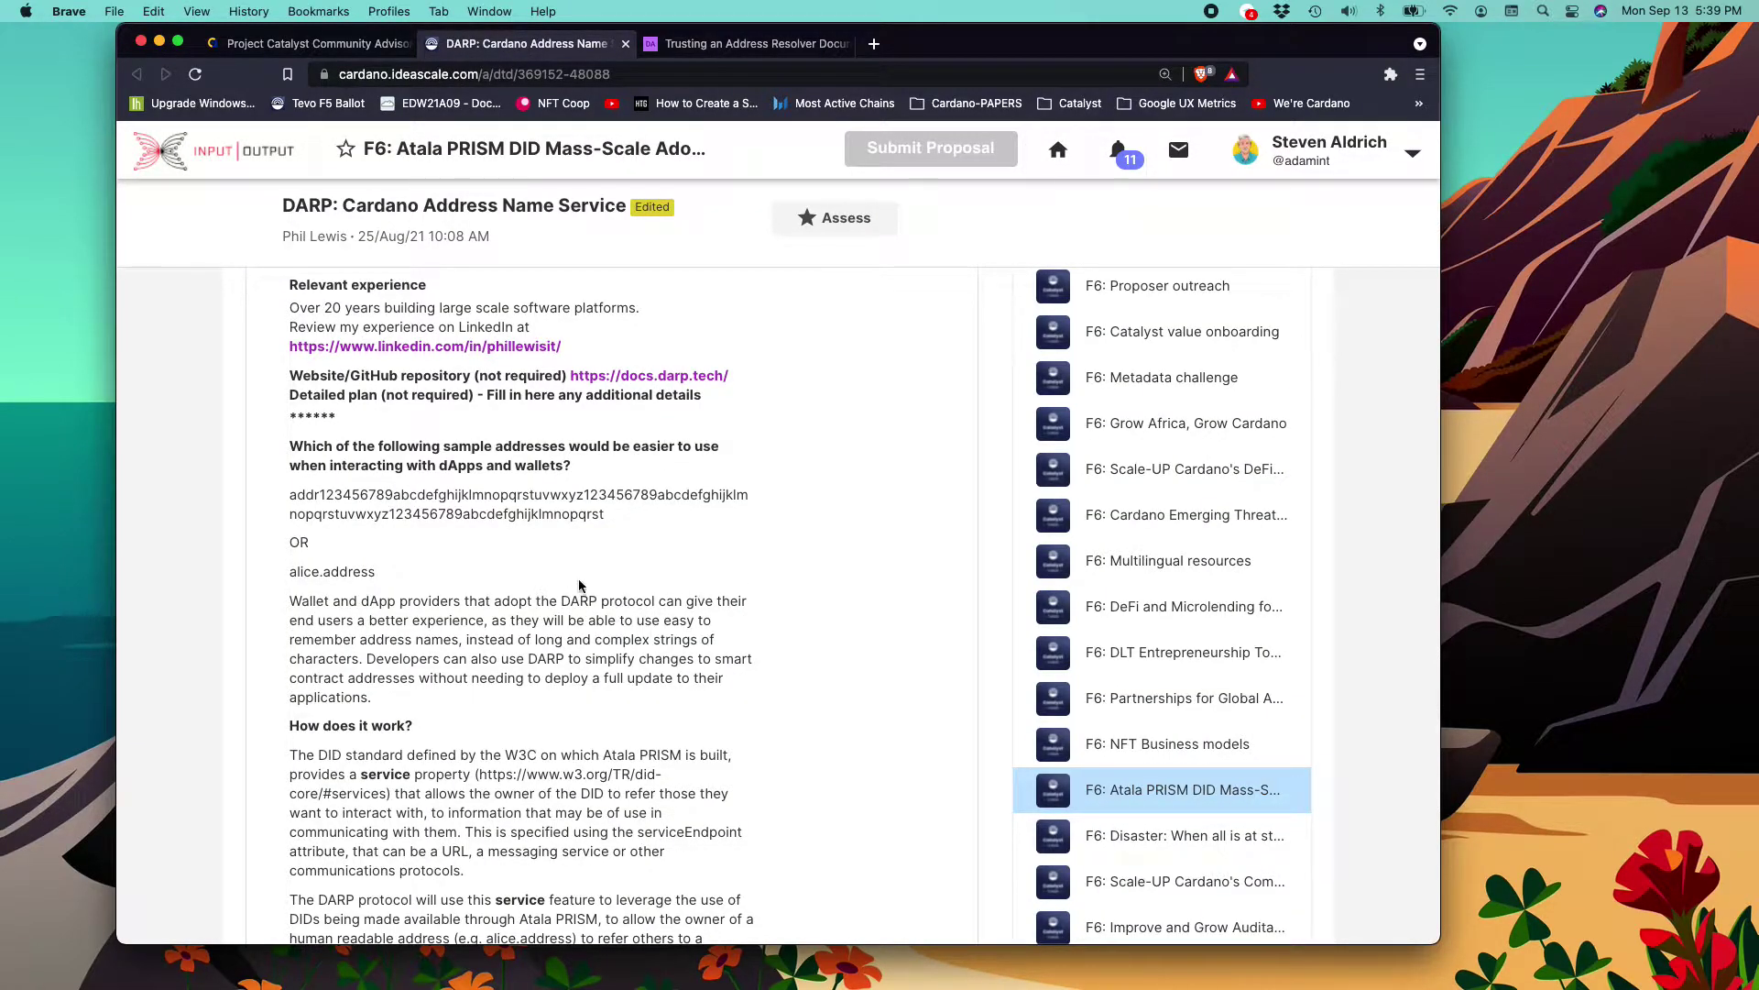
Step: Compare the proposal's two sample addresses by highlighting the long addr string and alice.address in turn, and clear the highlight
scroll(579, 586, up, 2)
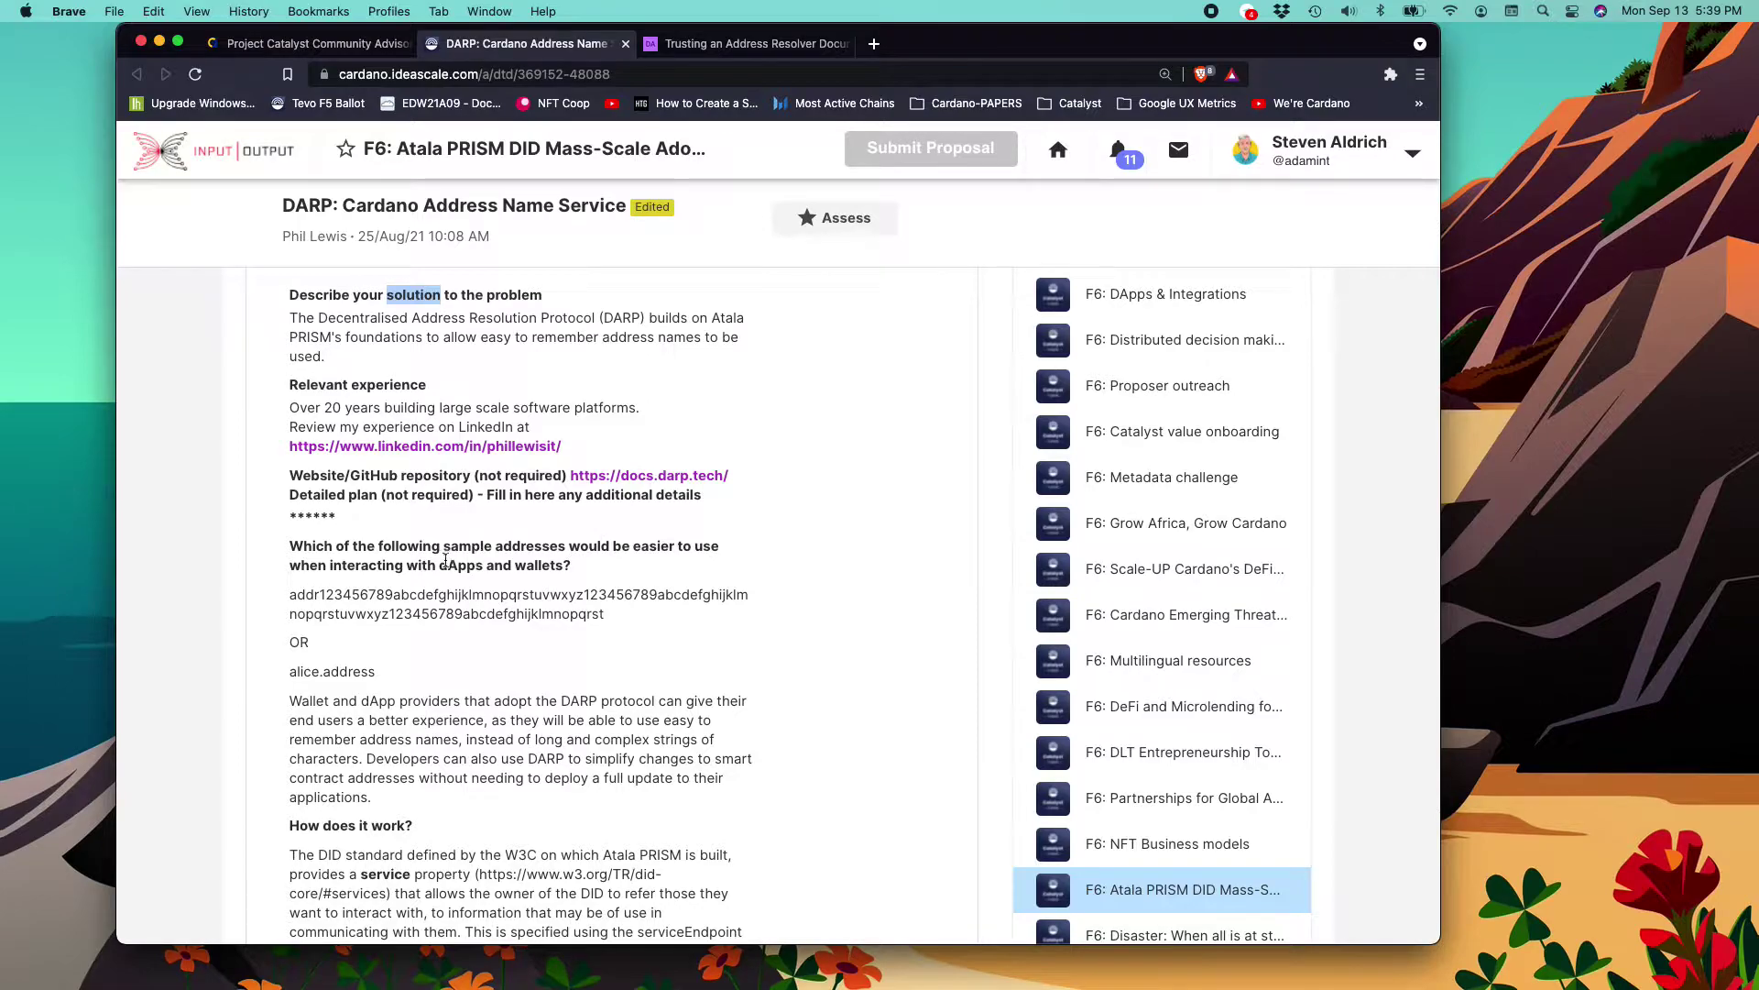
scroll(751, 571, down, 5)
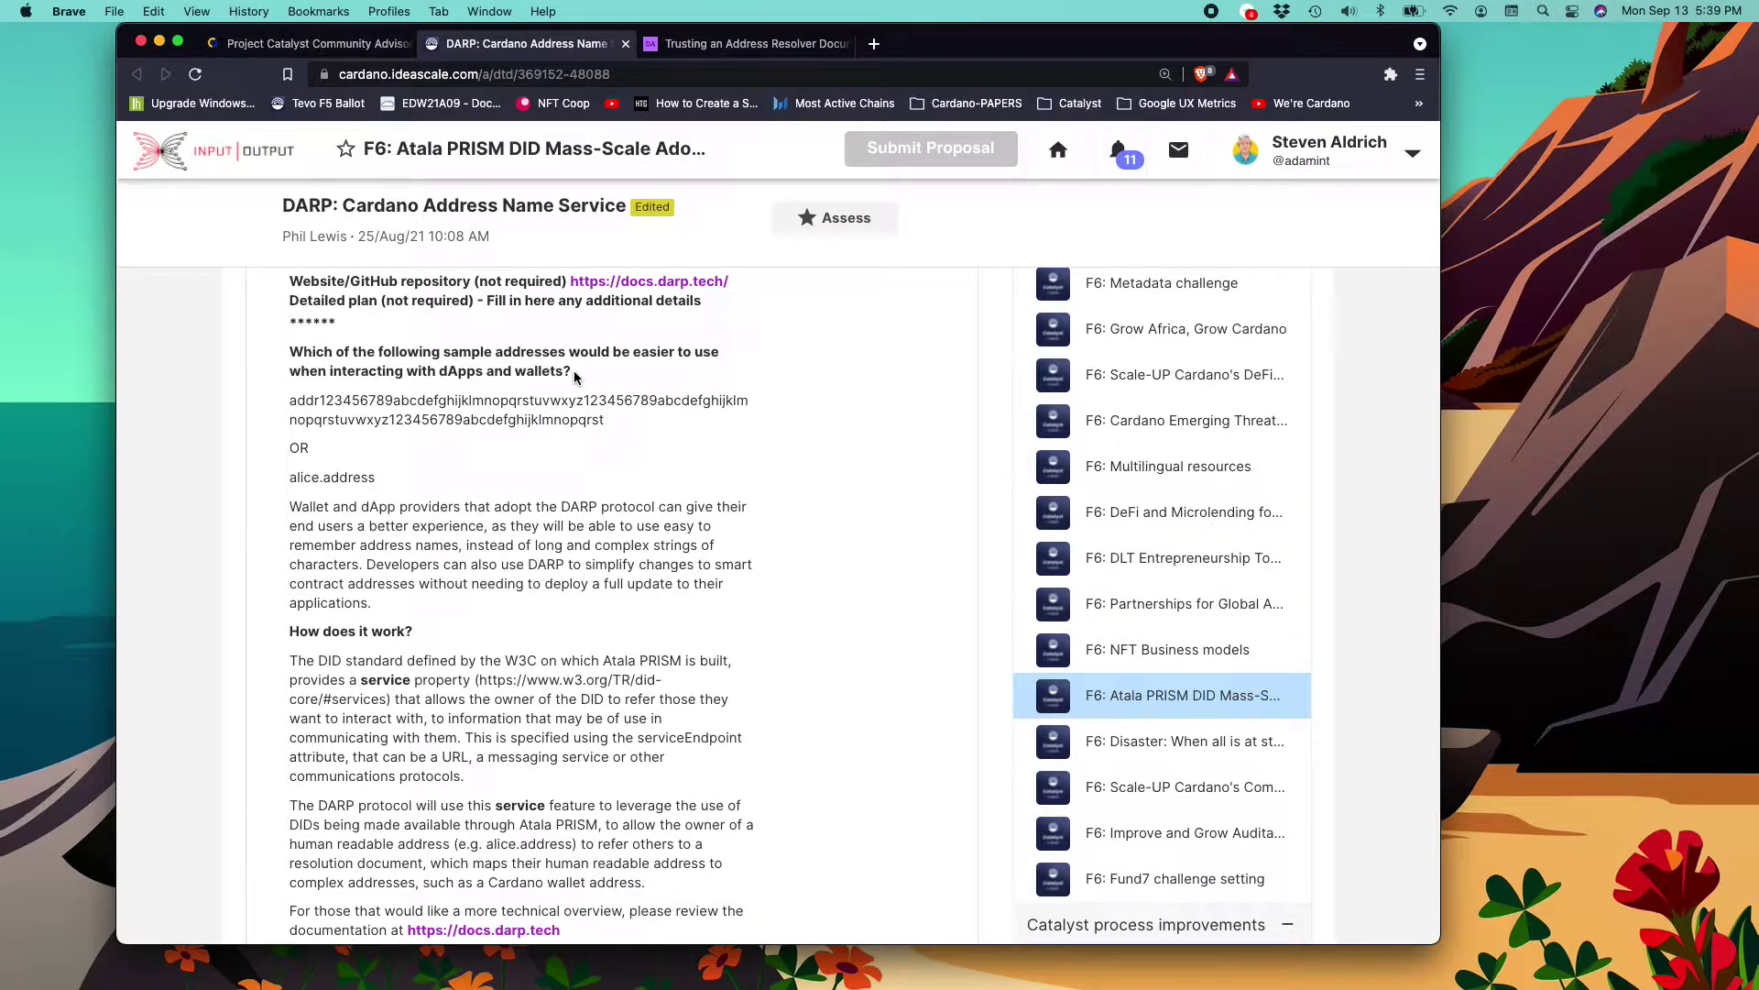
drag(609, 428, 289, 409)
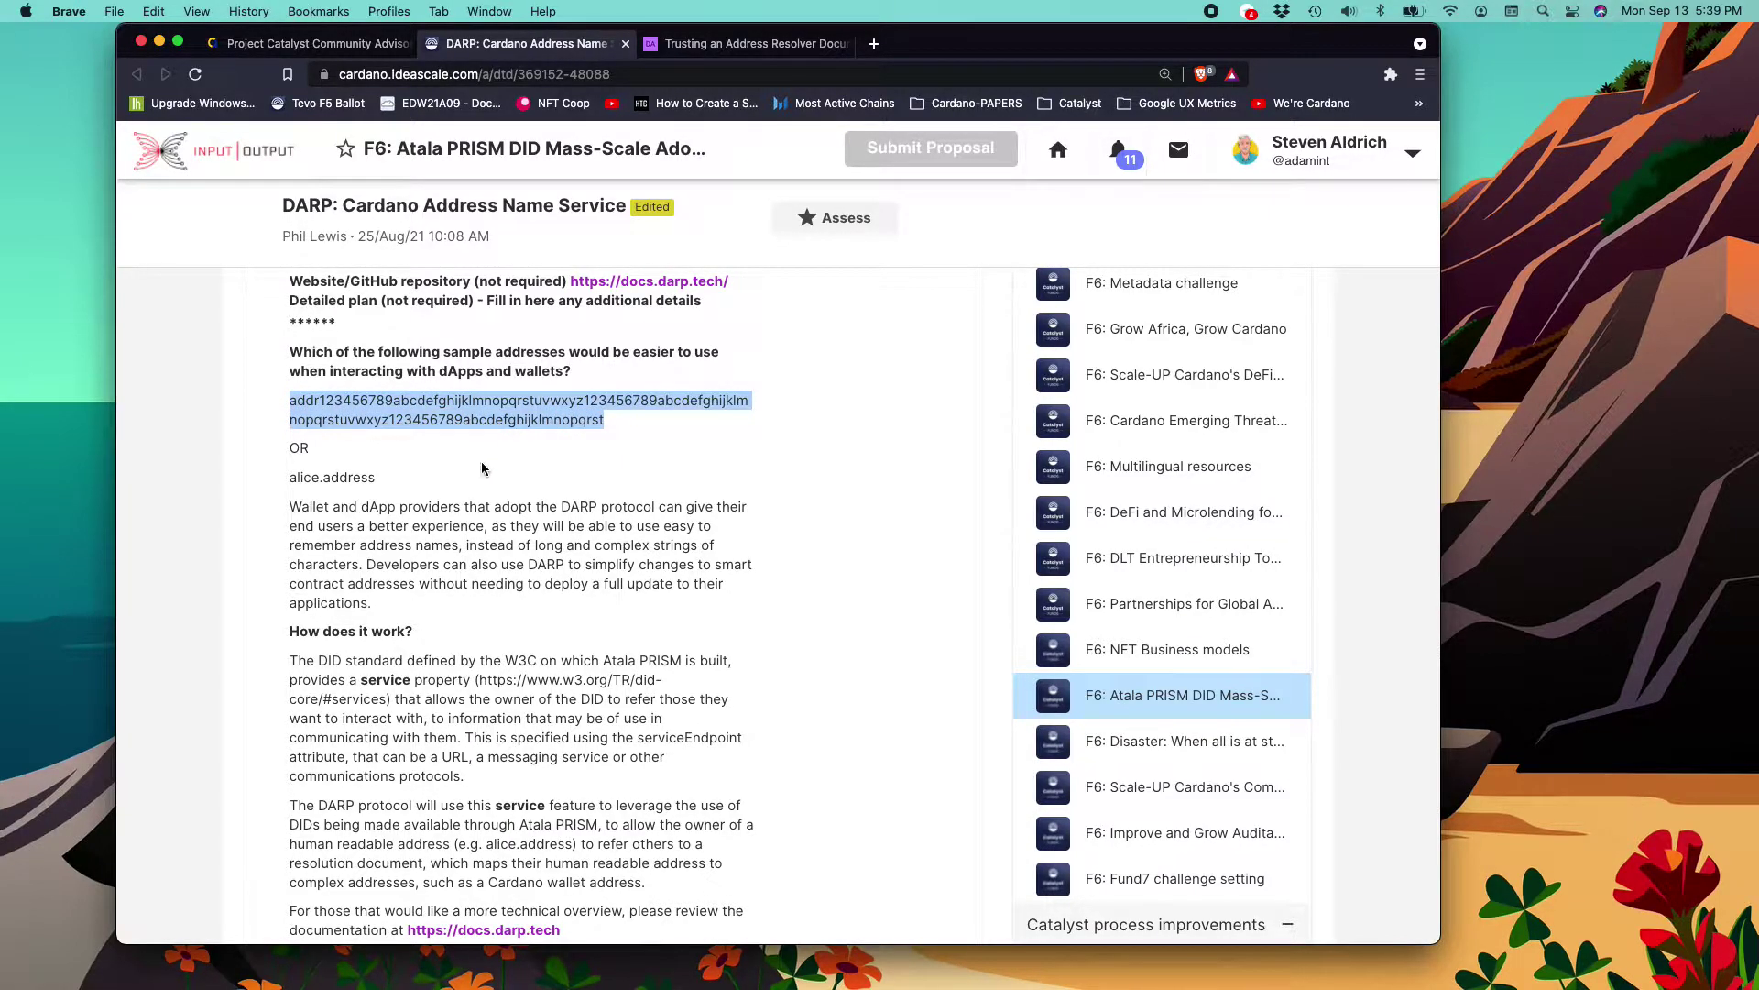
drag(376, 477, 285, 478)
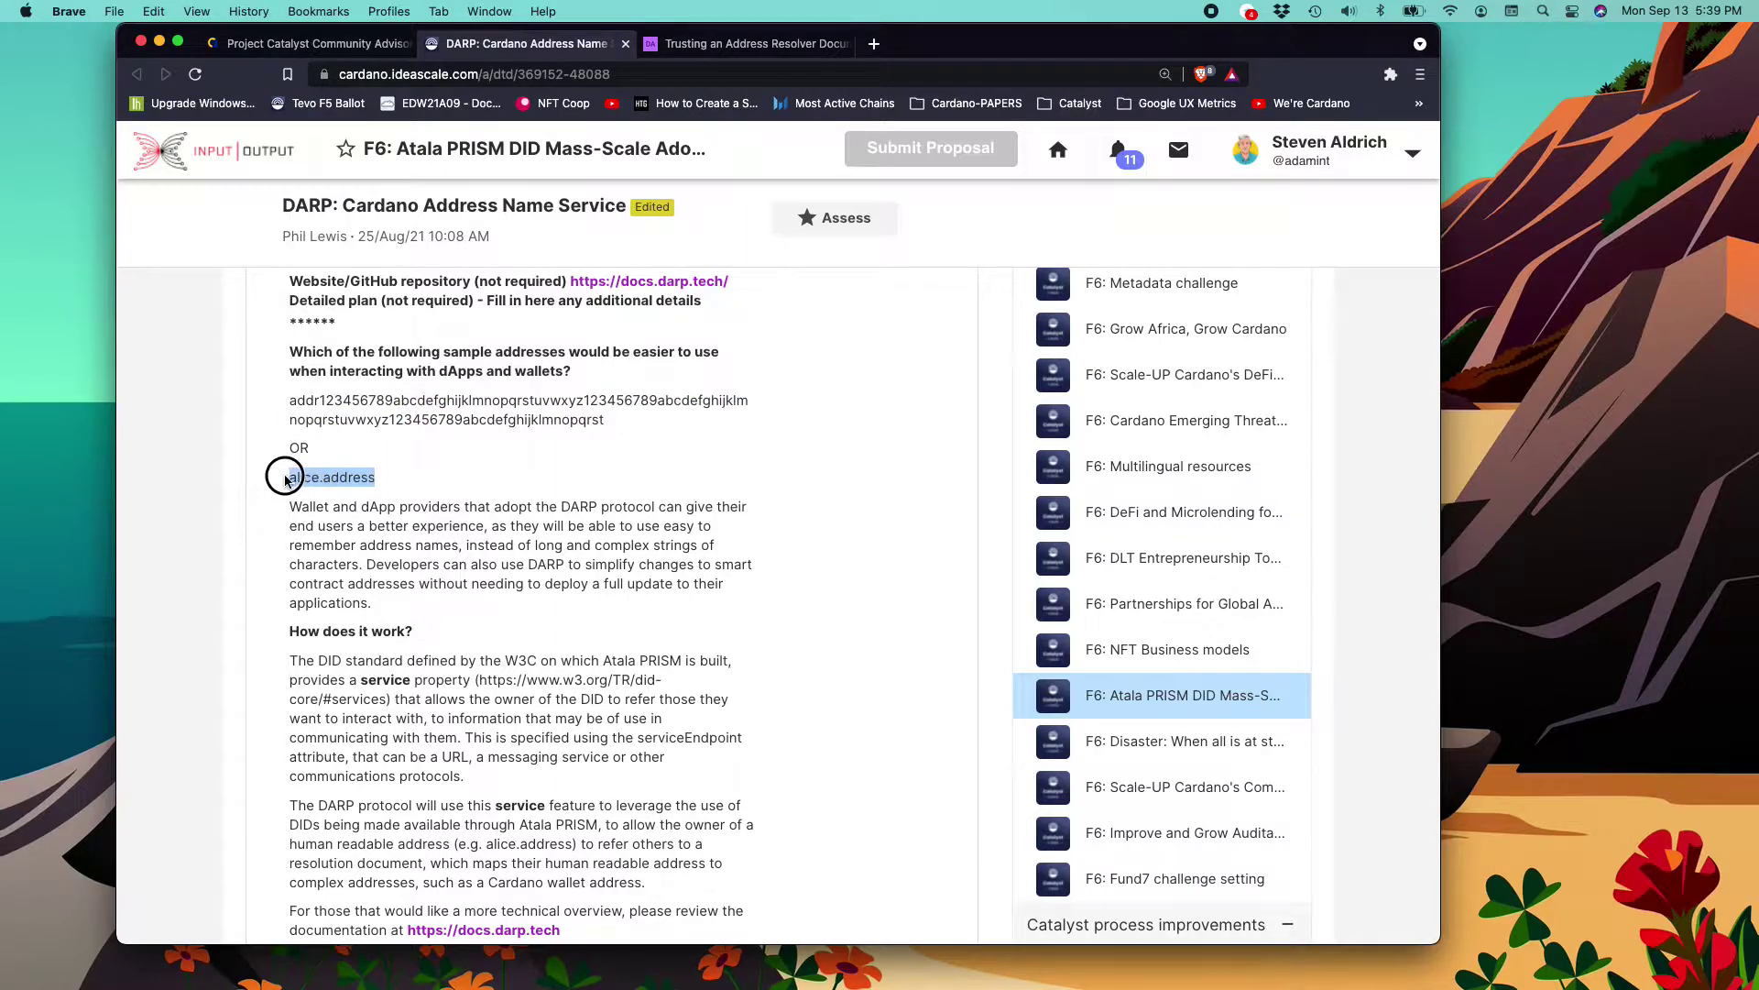
click(510, 486)
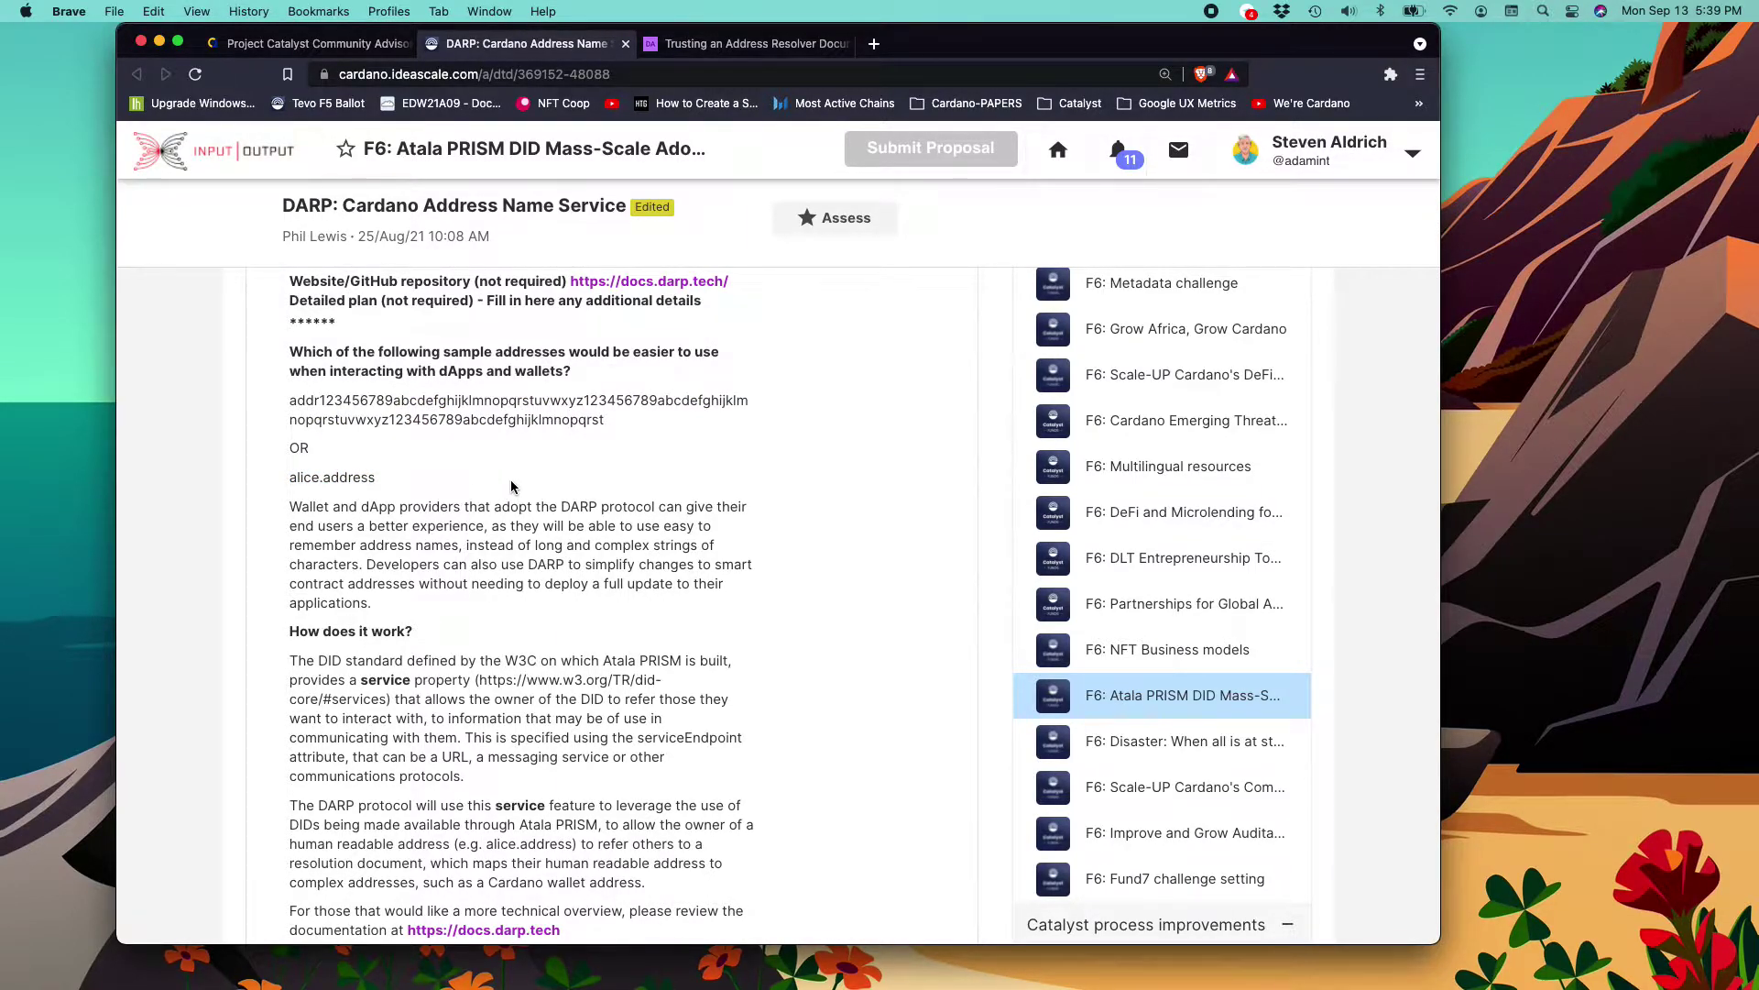
Step: Read the wallet and dApp provider benefits, highlighting the better experience passage, and continue to the "How does it work?" section
scroll(510, 485, down, 5)
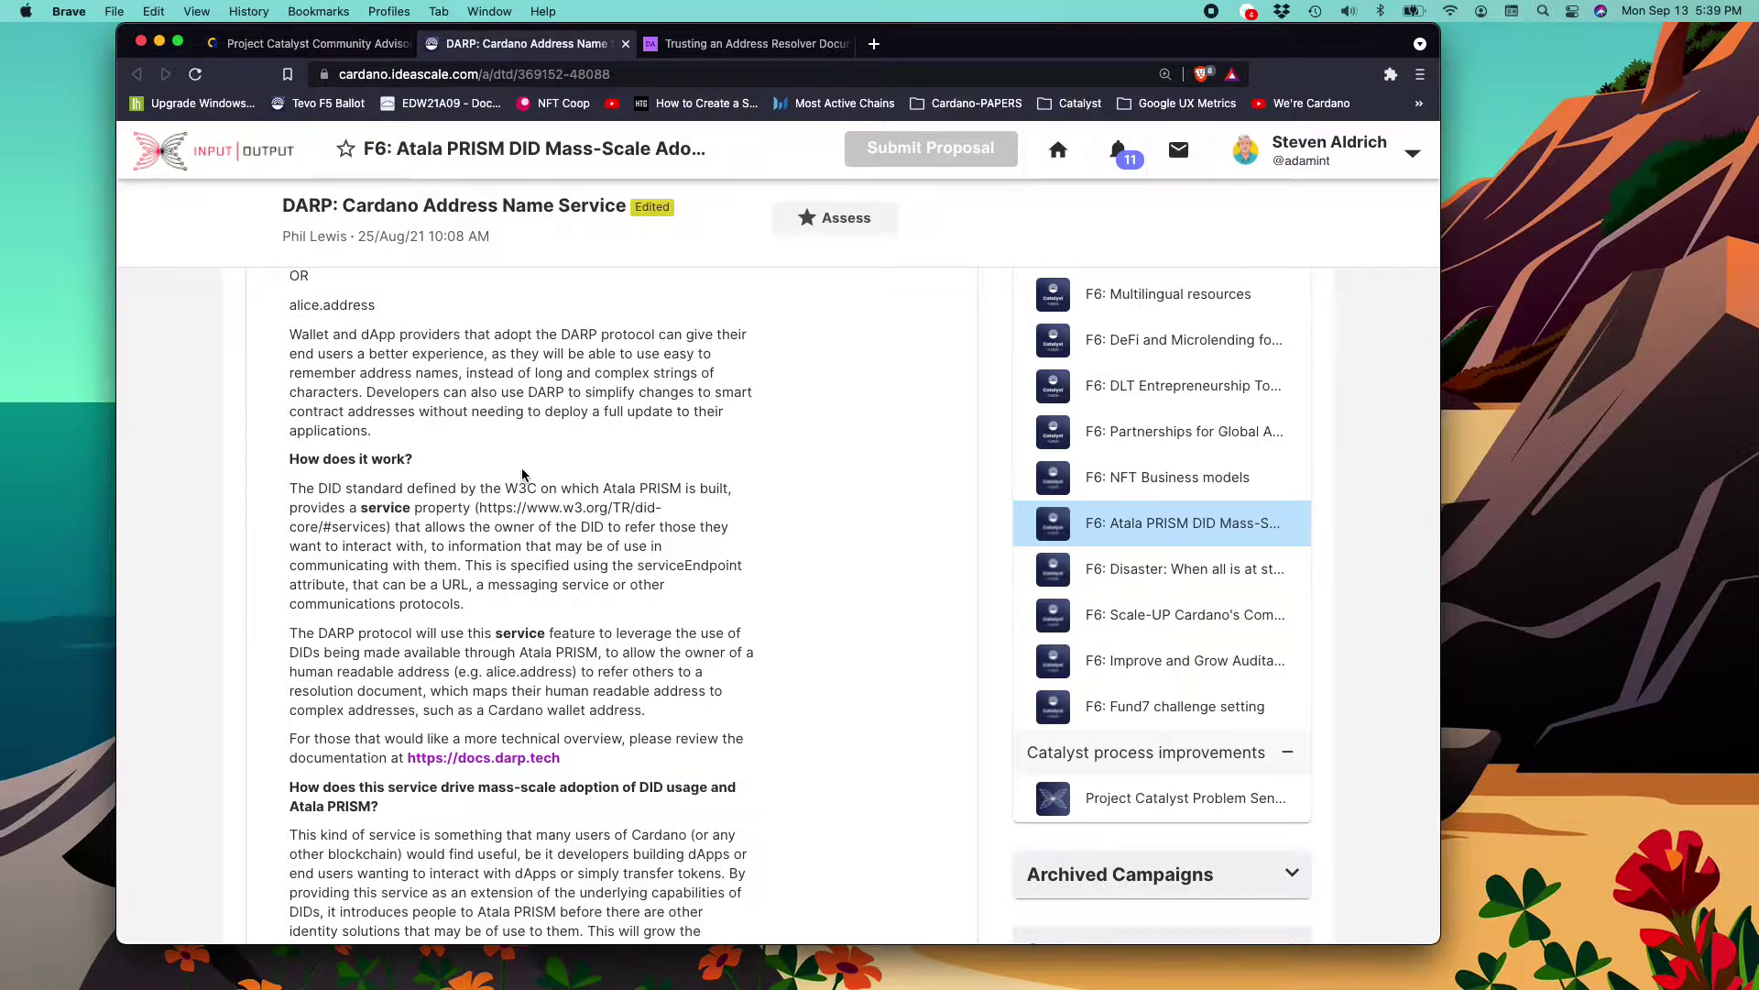
drag(368, 354, 423, 371)
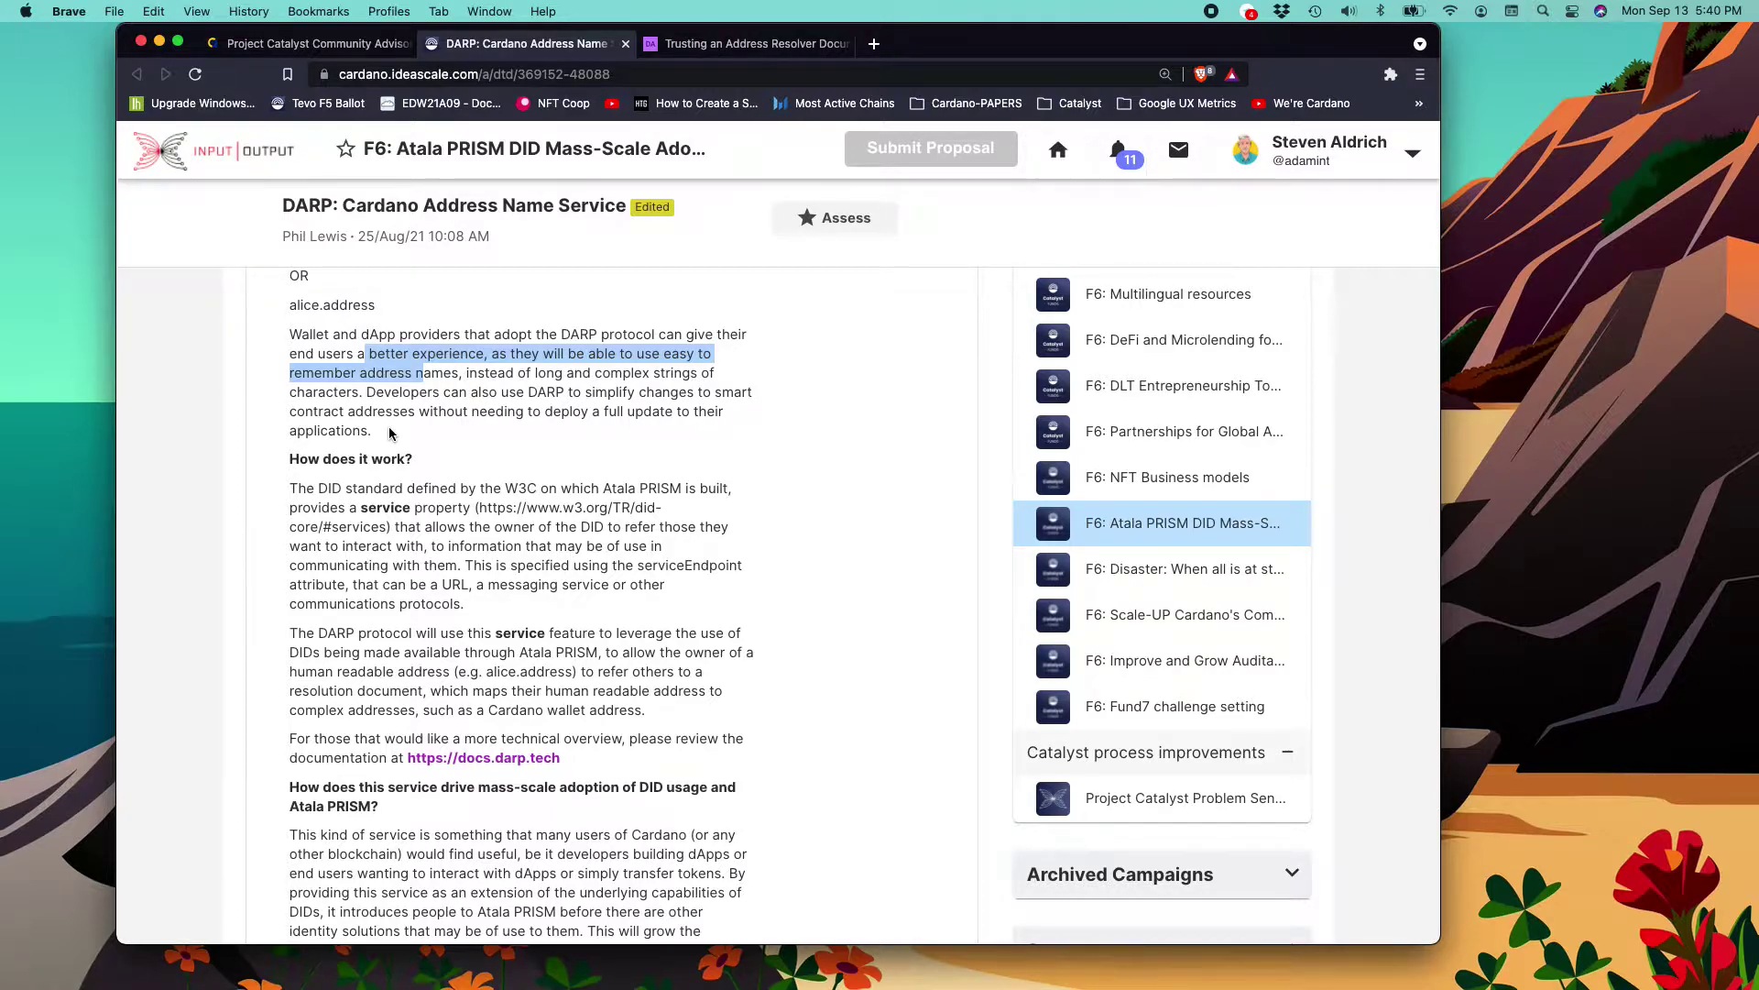
scroll(510, 531, down, 5)
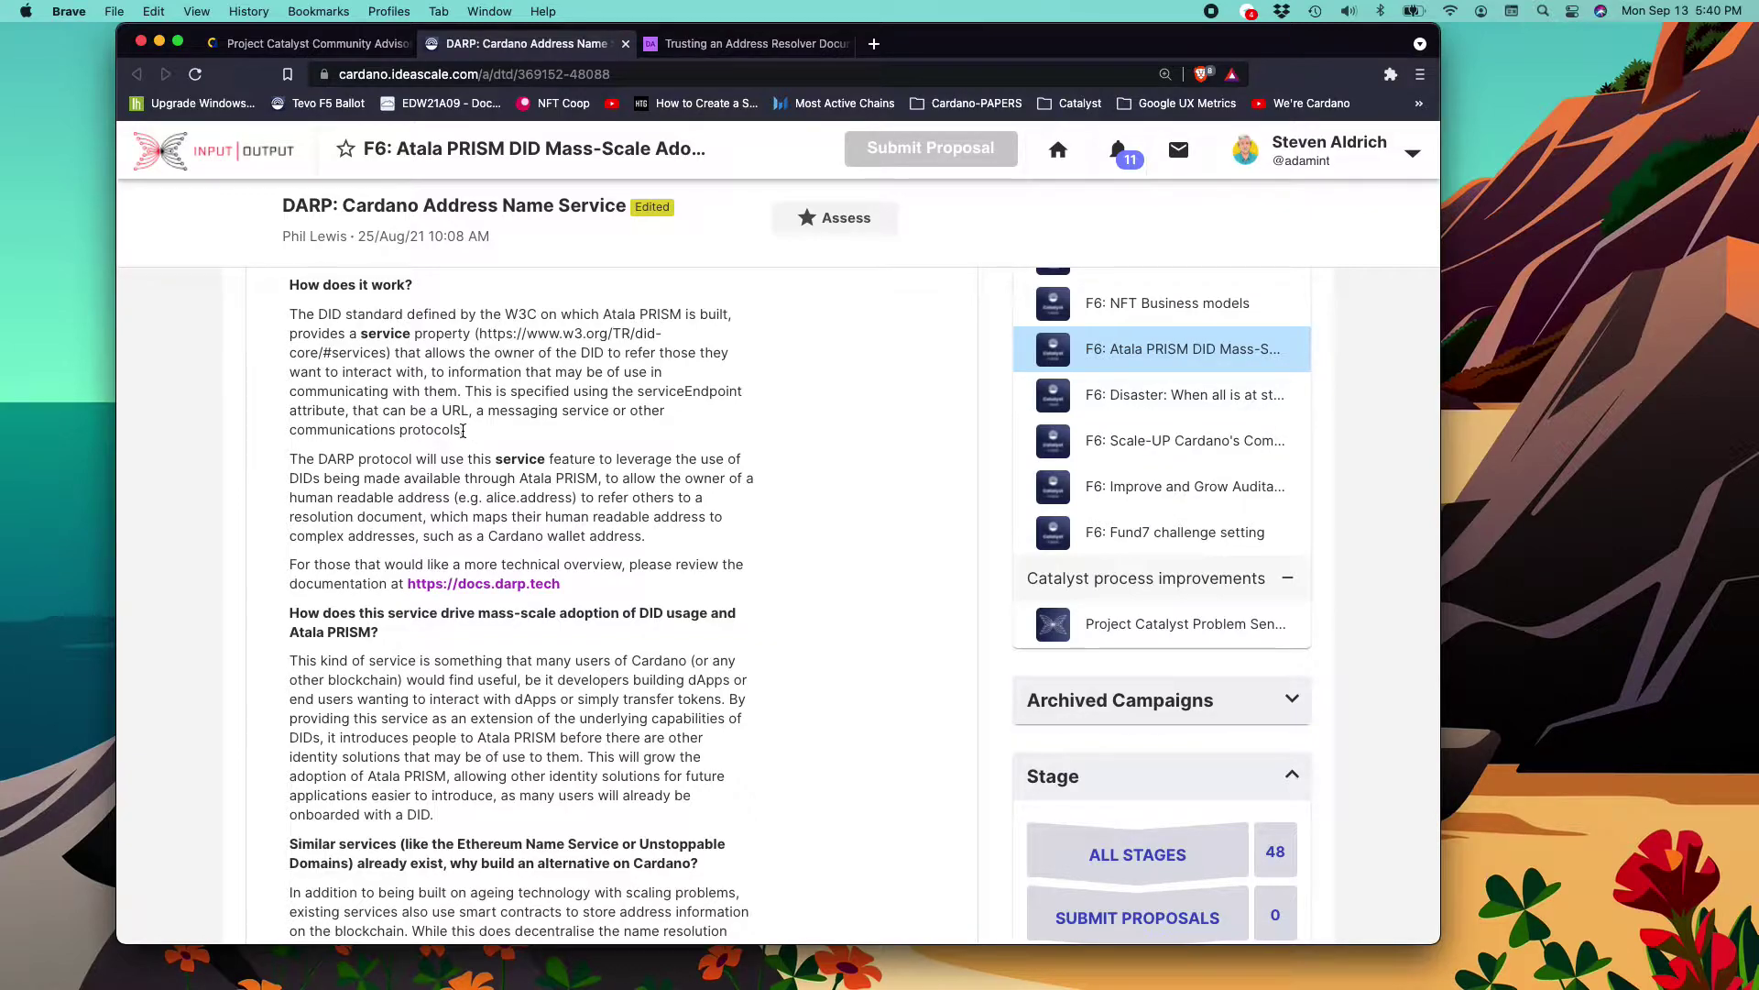
Step: Read how the service drives mass-scale DID and Atala PRISM adoption and why an alternative to similar services is proposed
scroll(464, 431, down, 3)
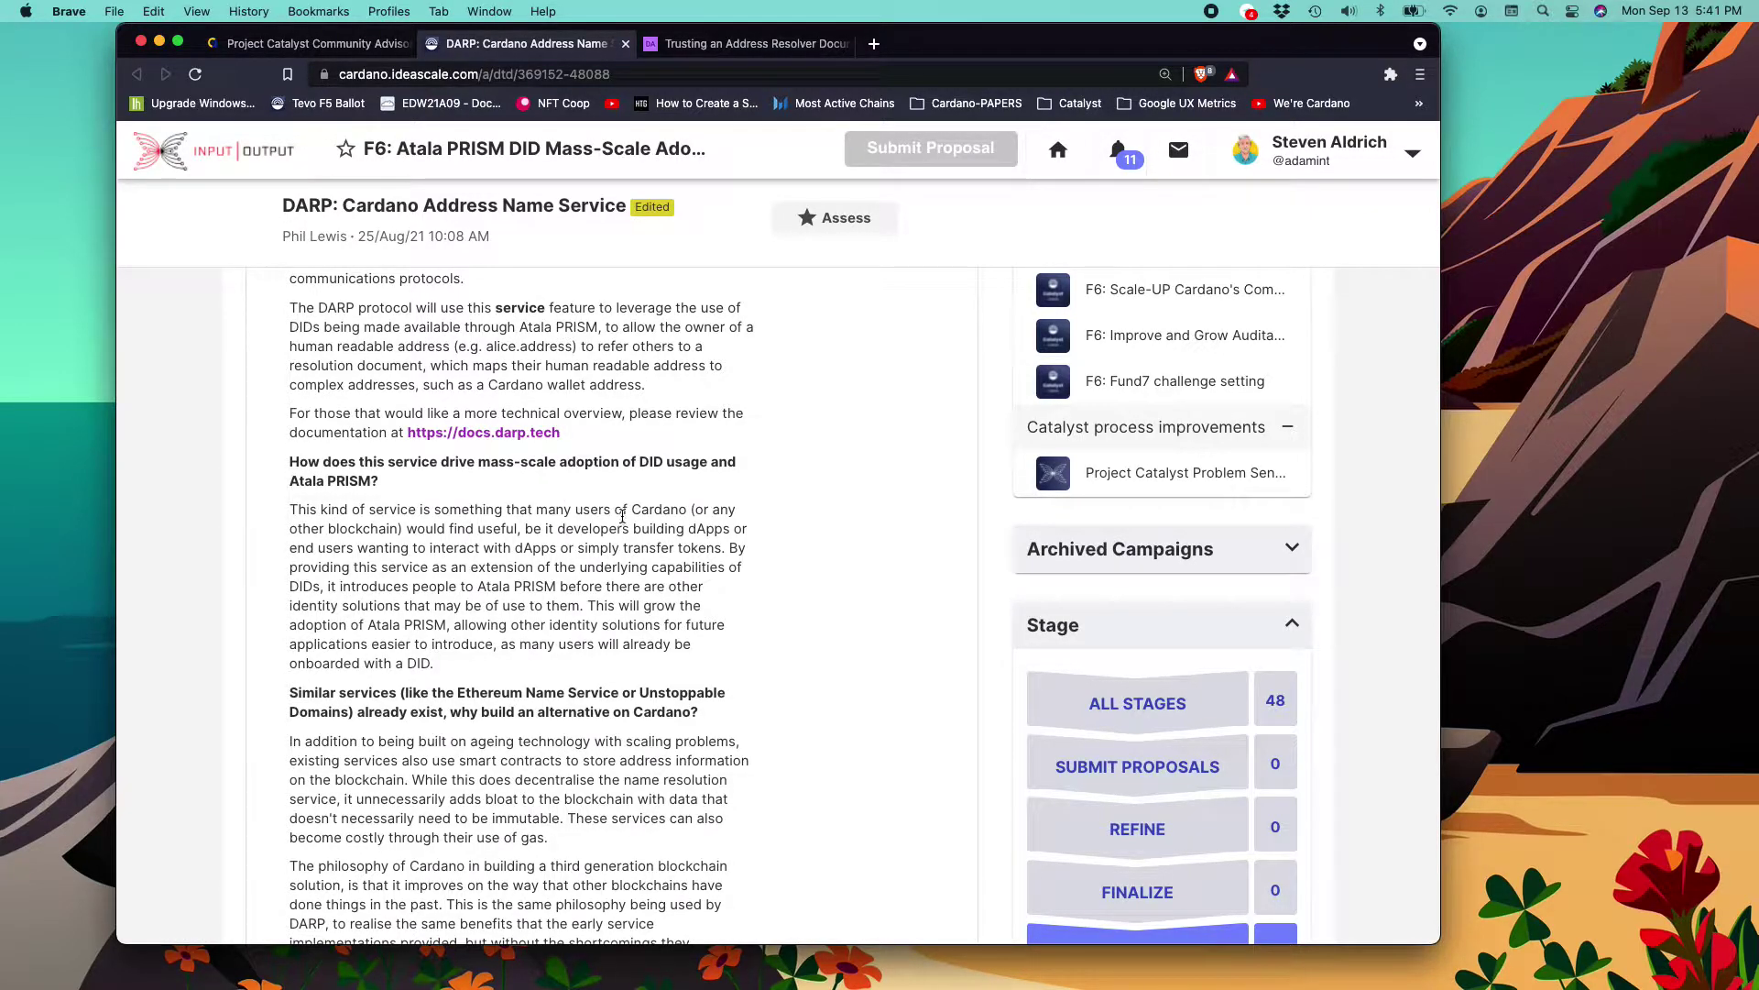
scroll(622, 517, down, 5)
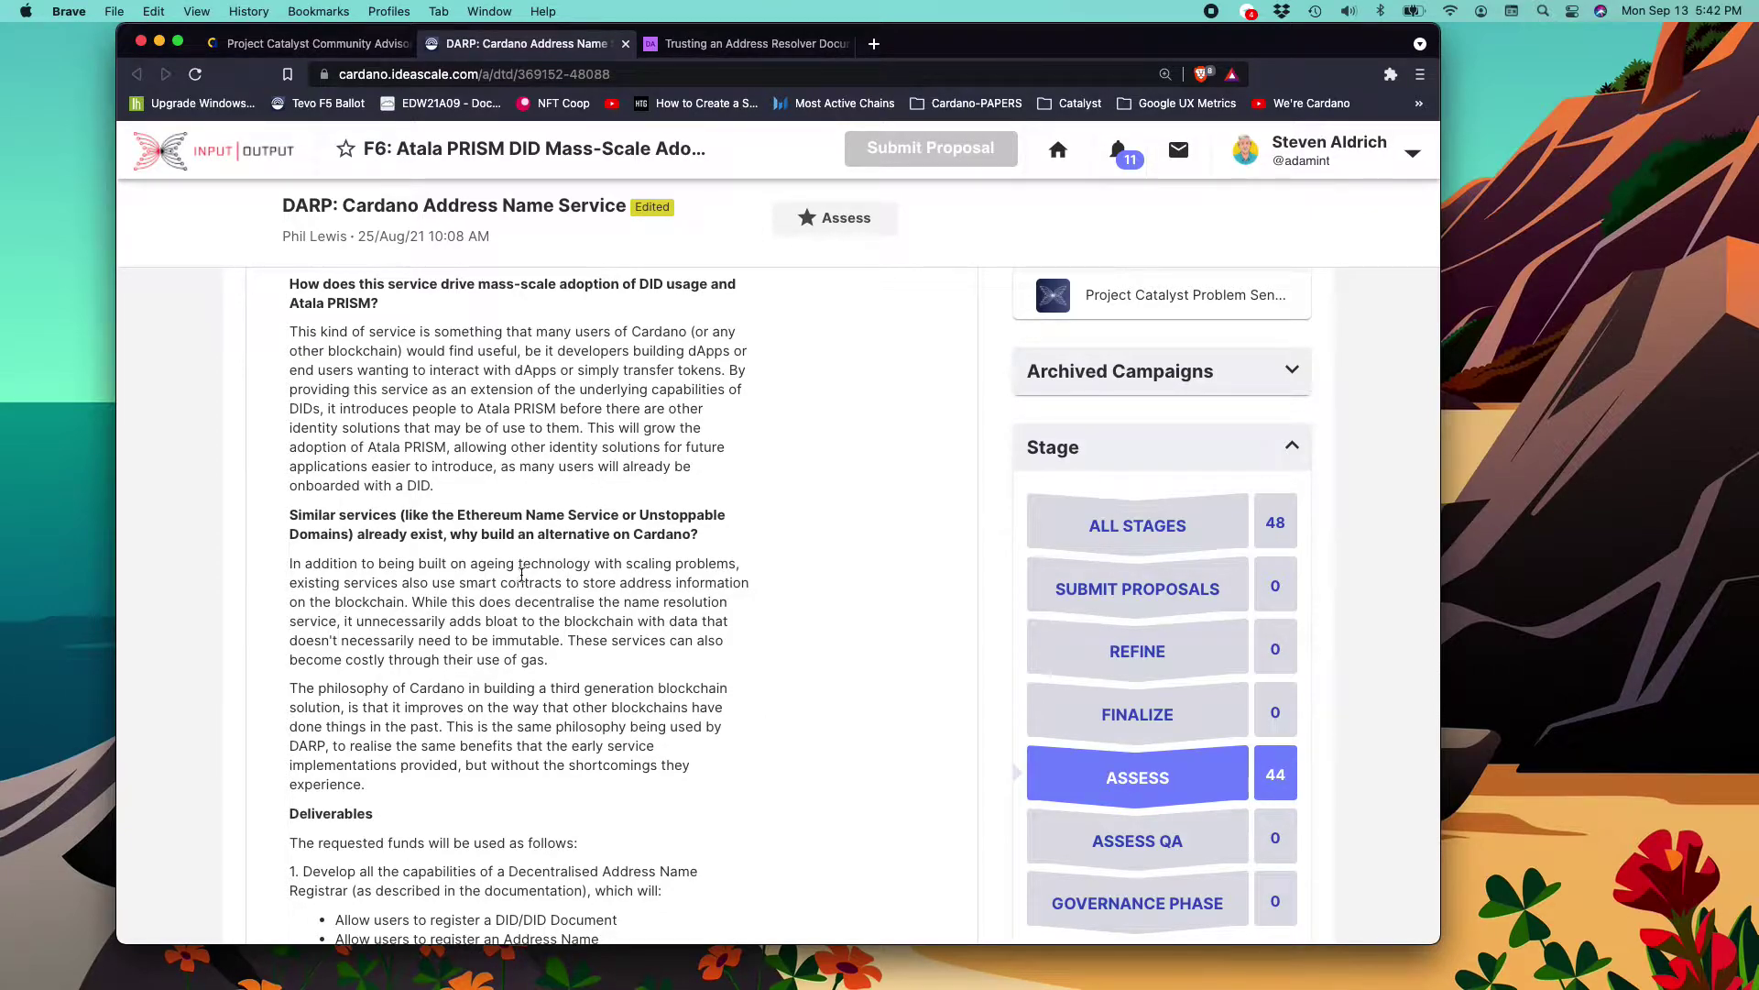
scroll(522, 575, down, 4)
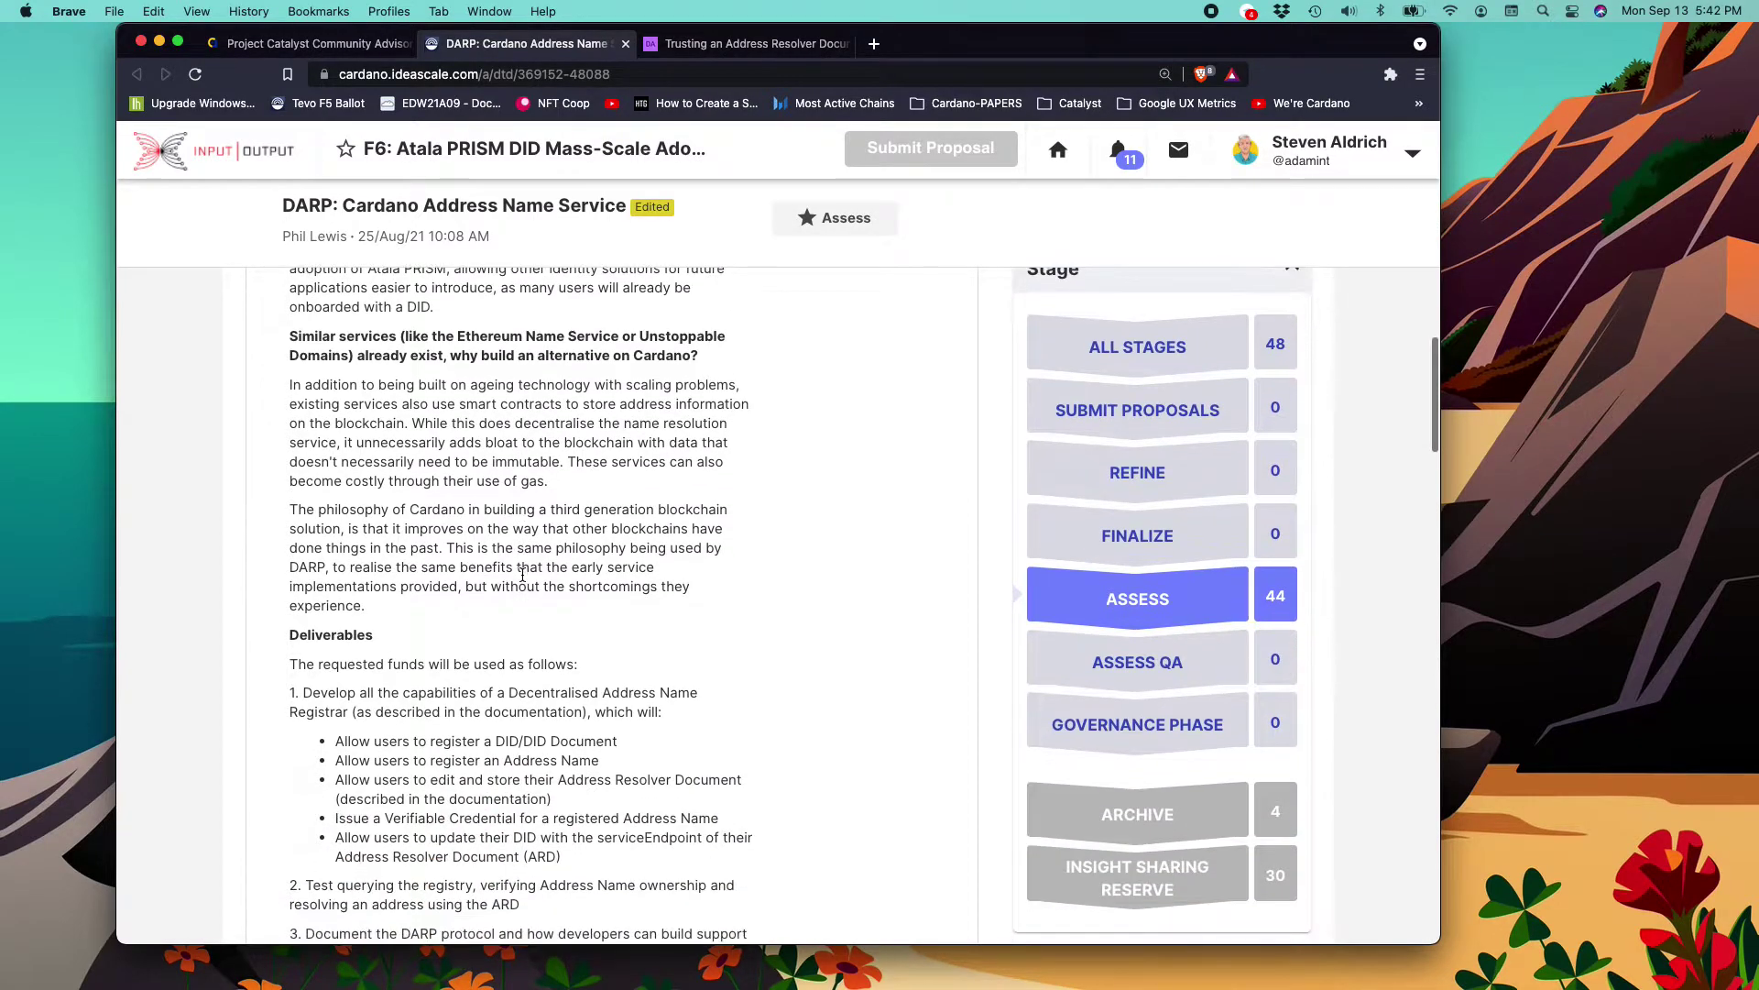
scroll(522, 575, down, 2)
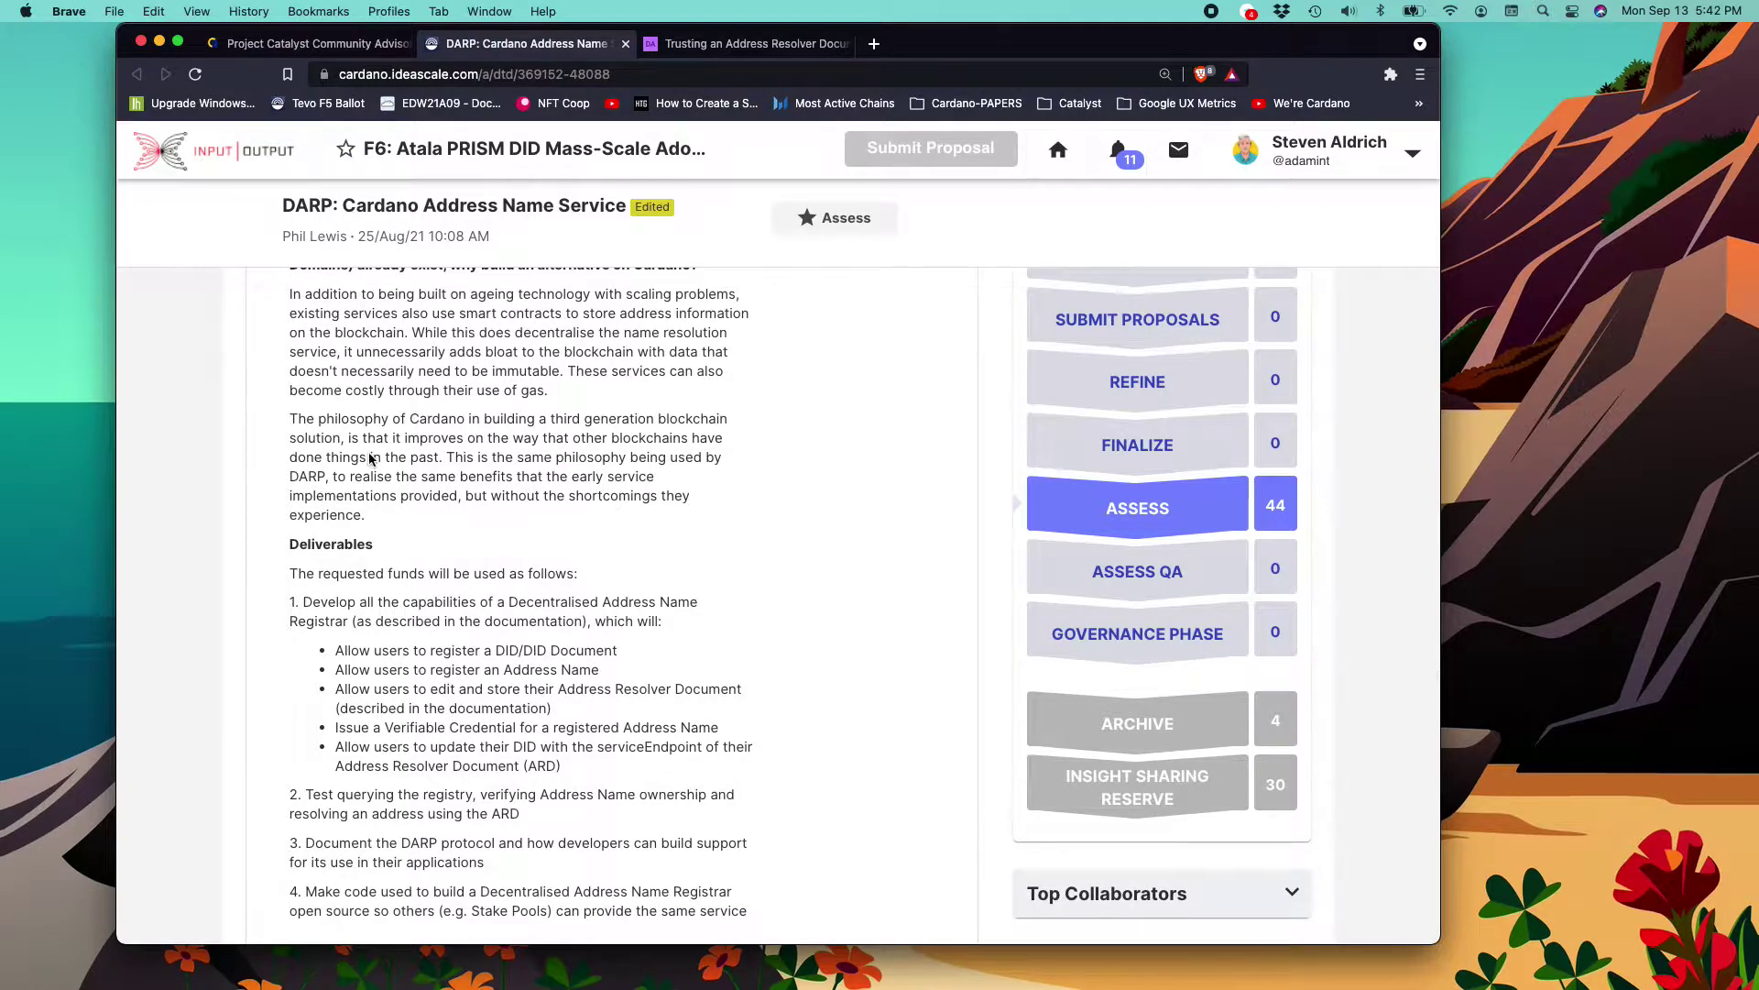
scroll(470, 378, up, 2)
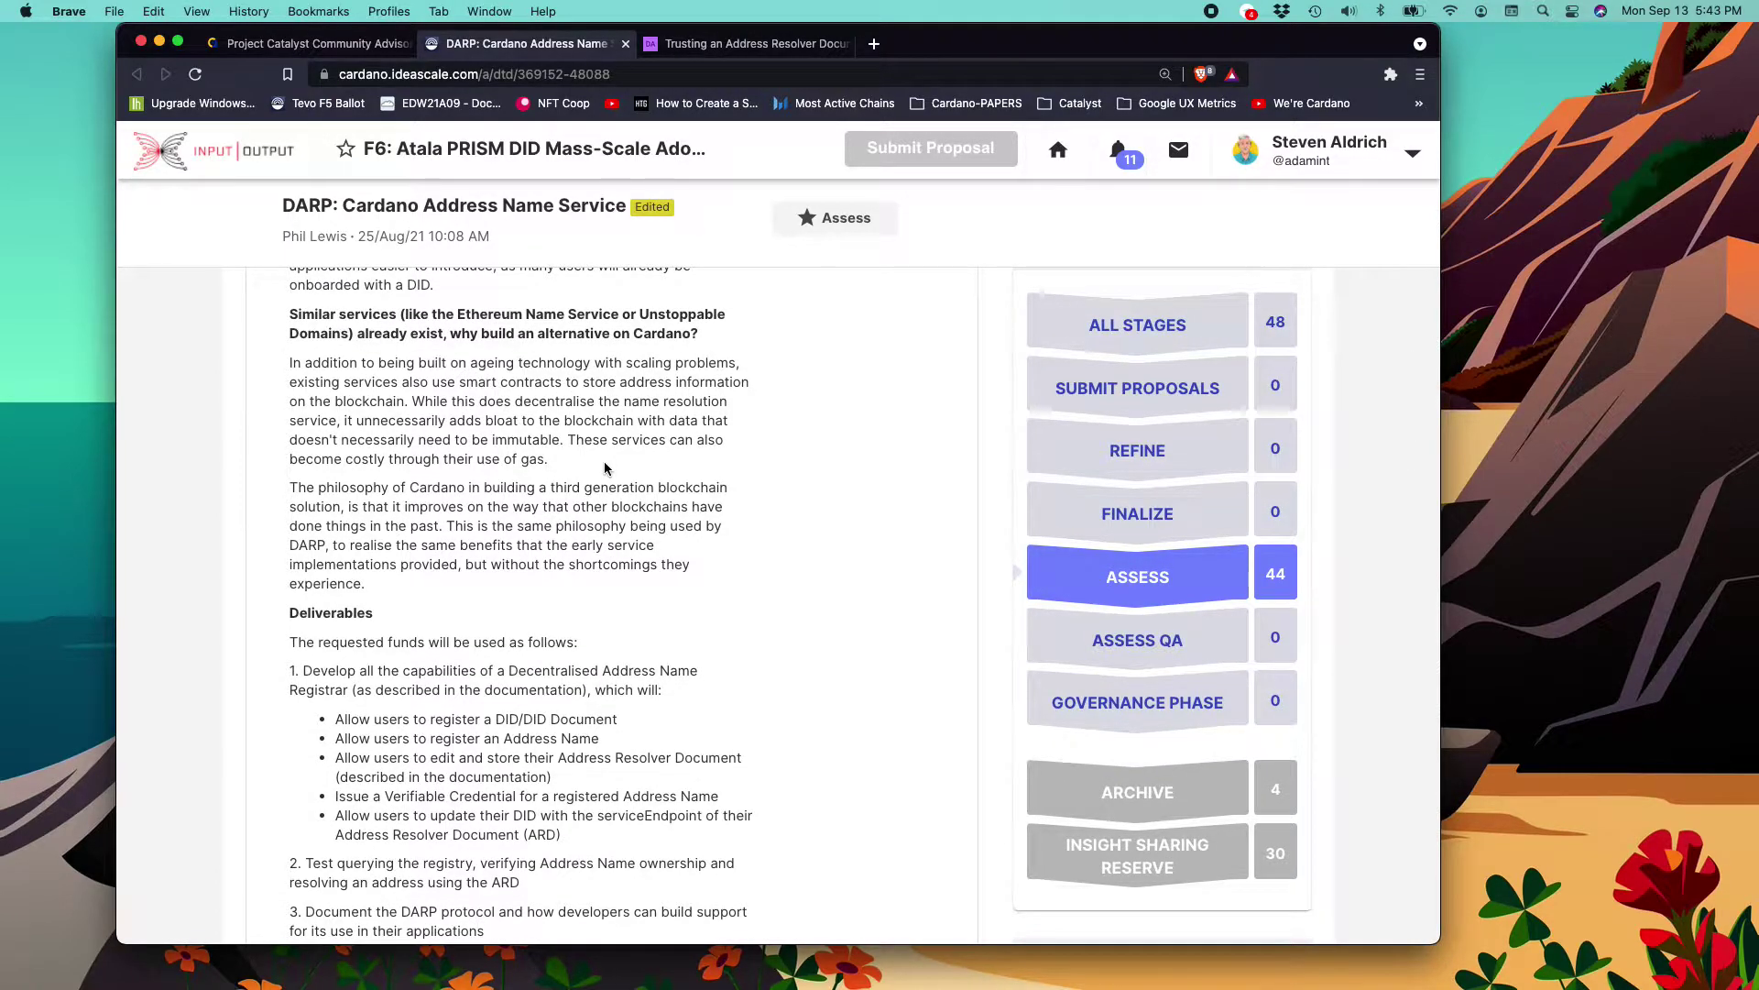
scroll(547, 600, down, 4)
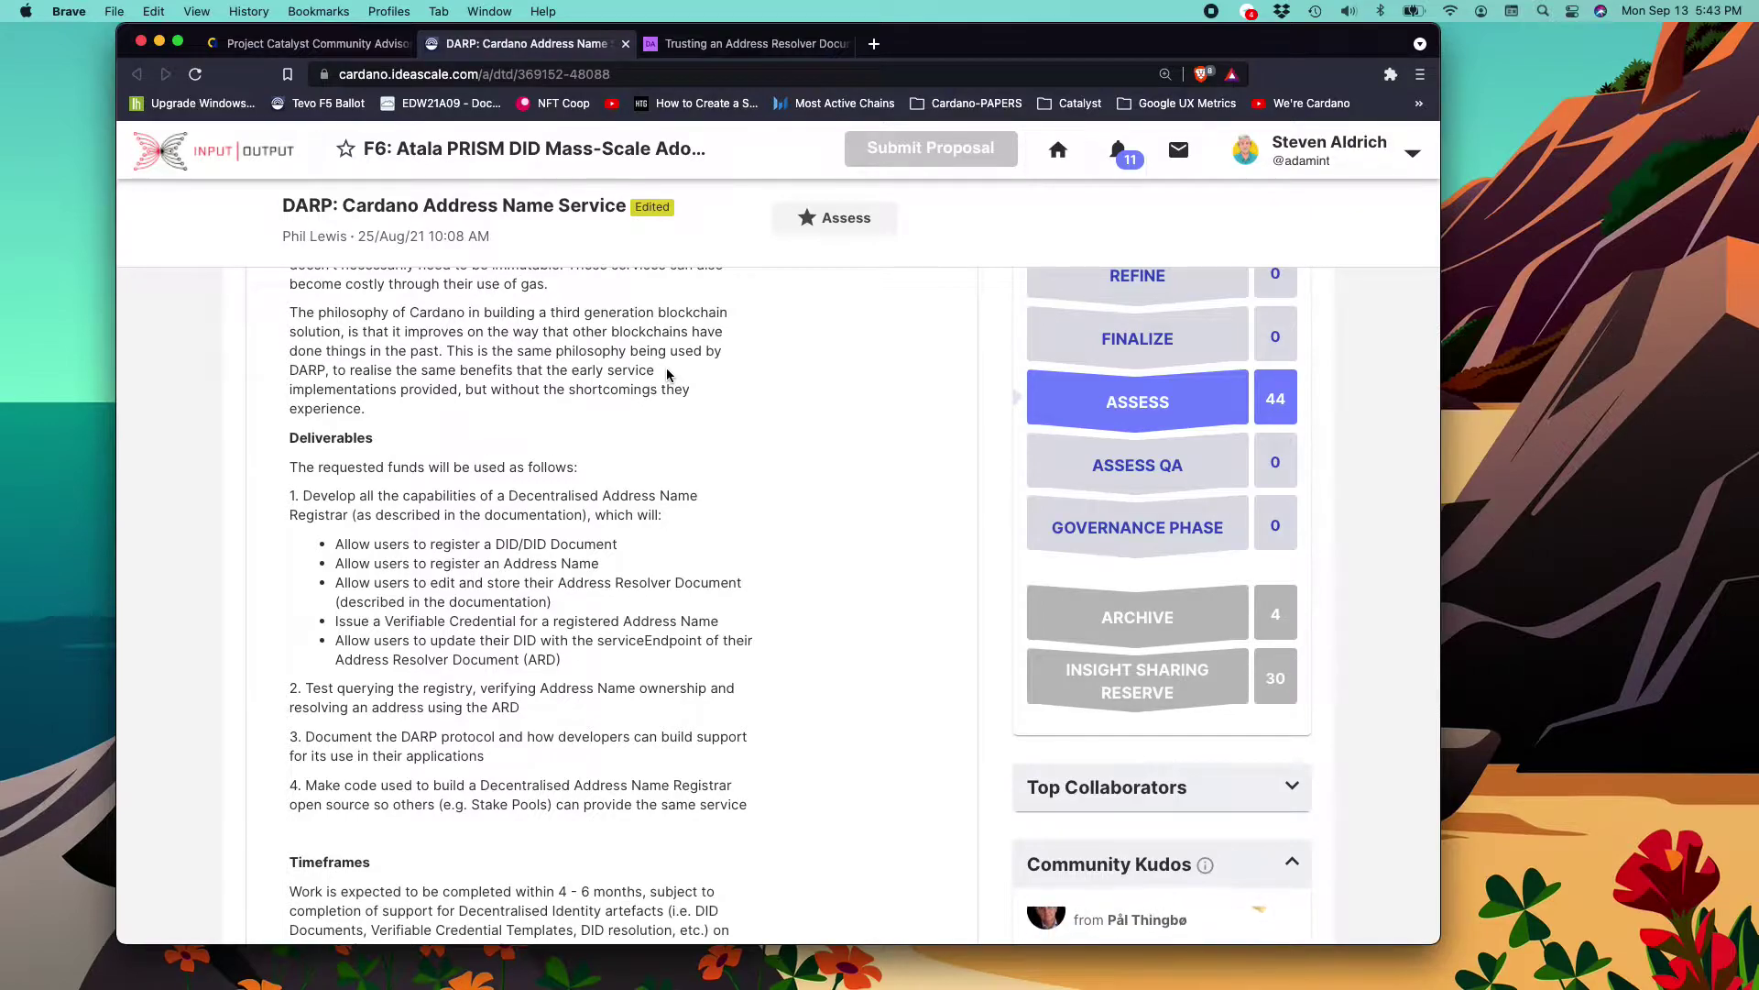
Step: Review the first deliverable's Decentralised Address Name Registrar capabilities, highlighting bullets from DID registration through to DID updates
scroll(667, 371, down, 2)
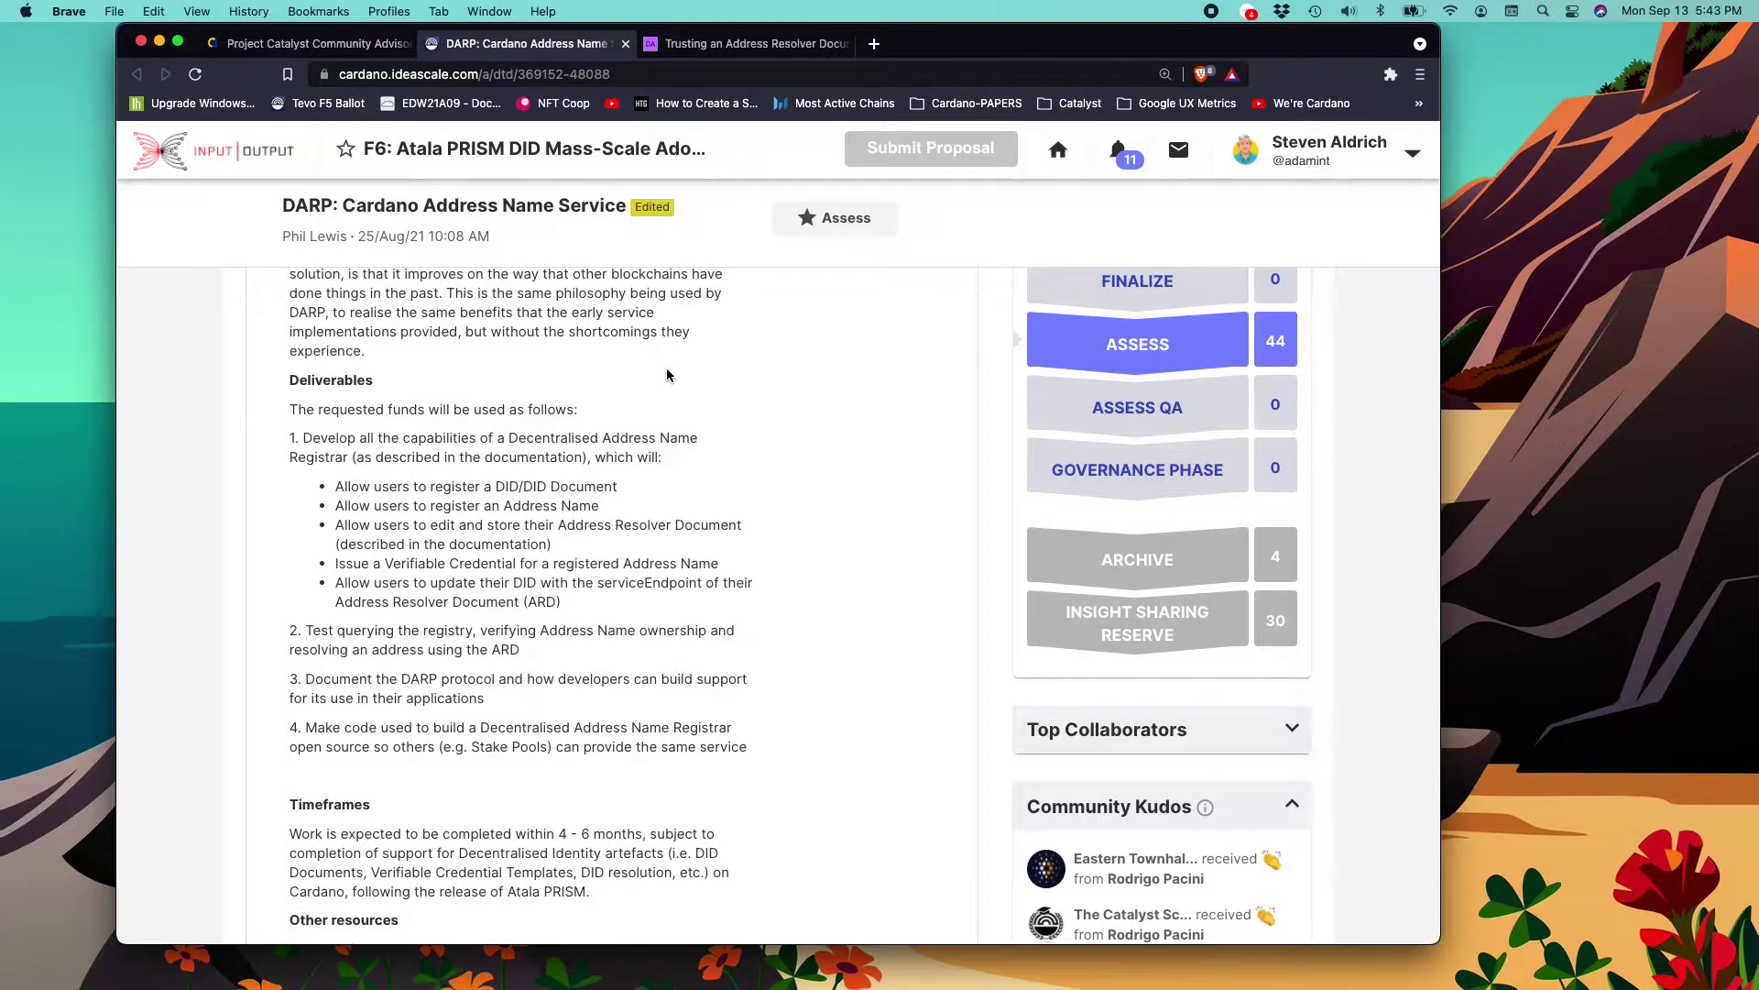
scroll(667, 371, down, 3)
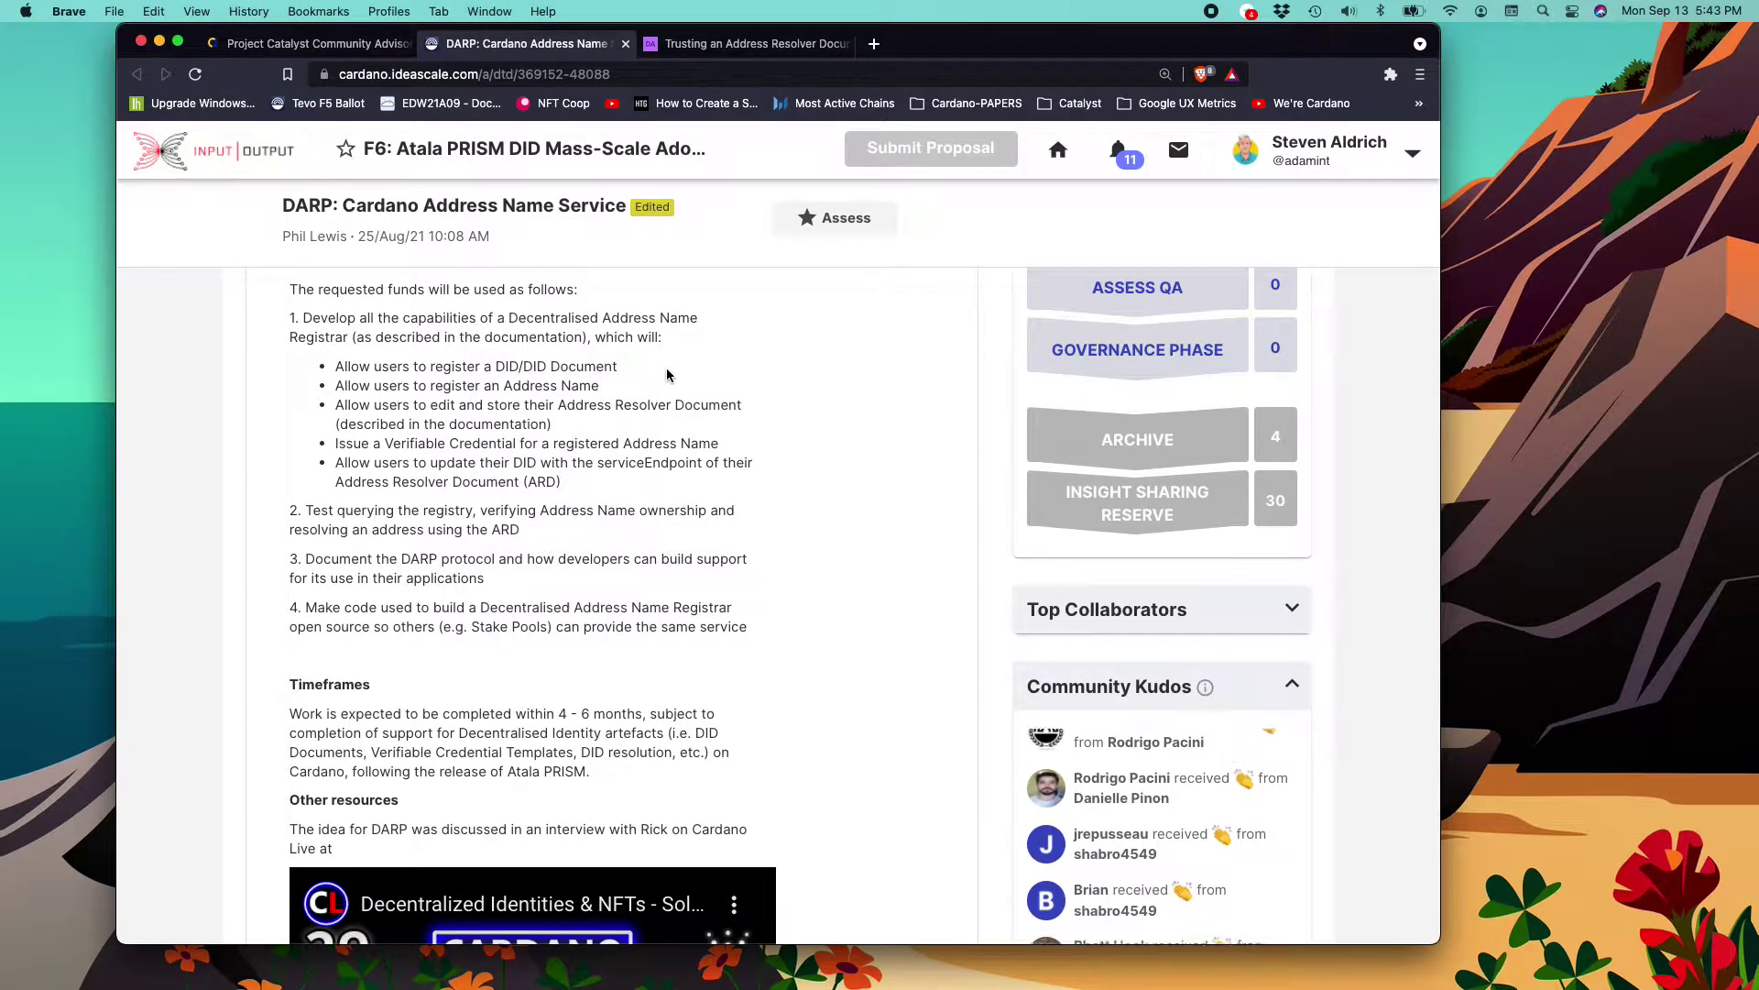
scroll(667, 368, up, 1)
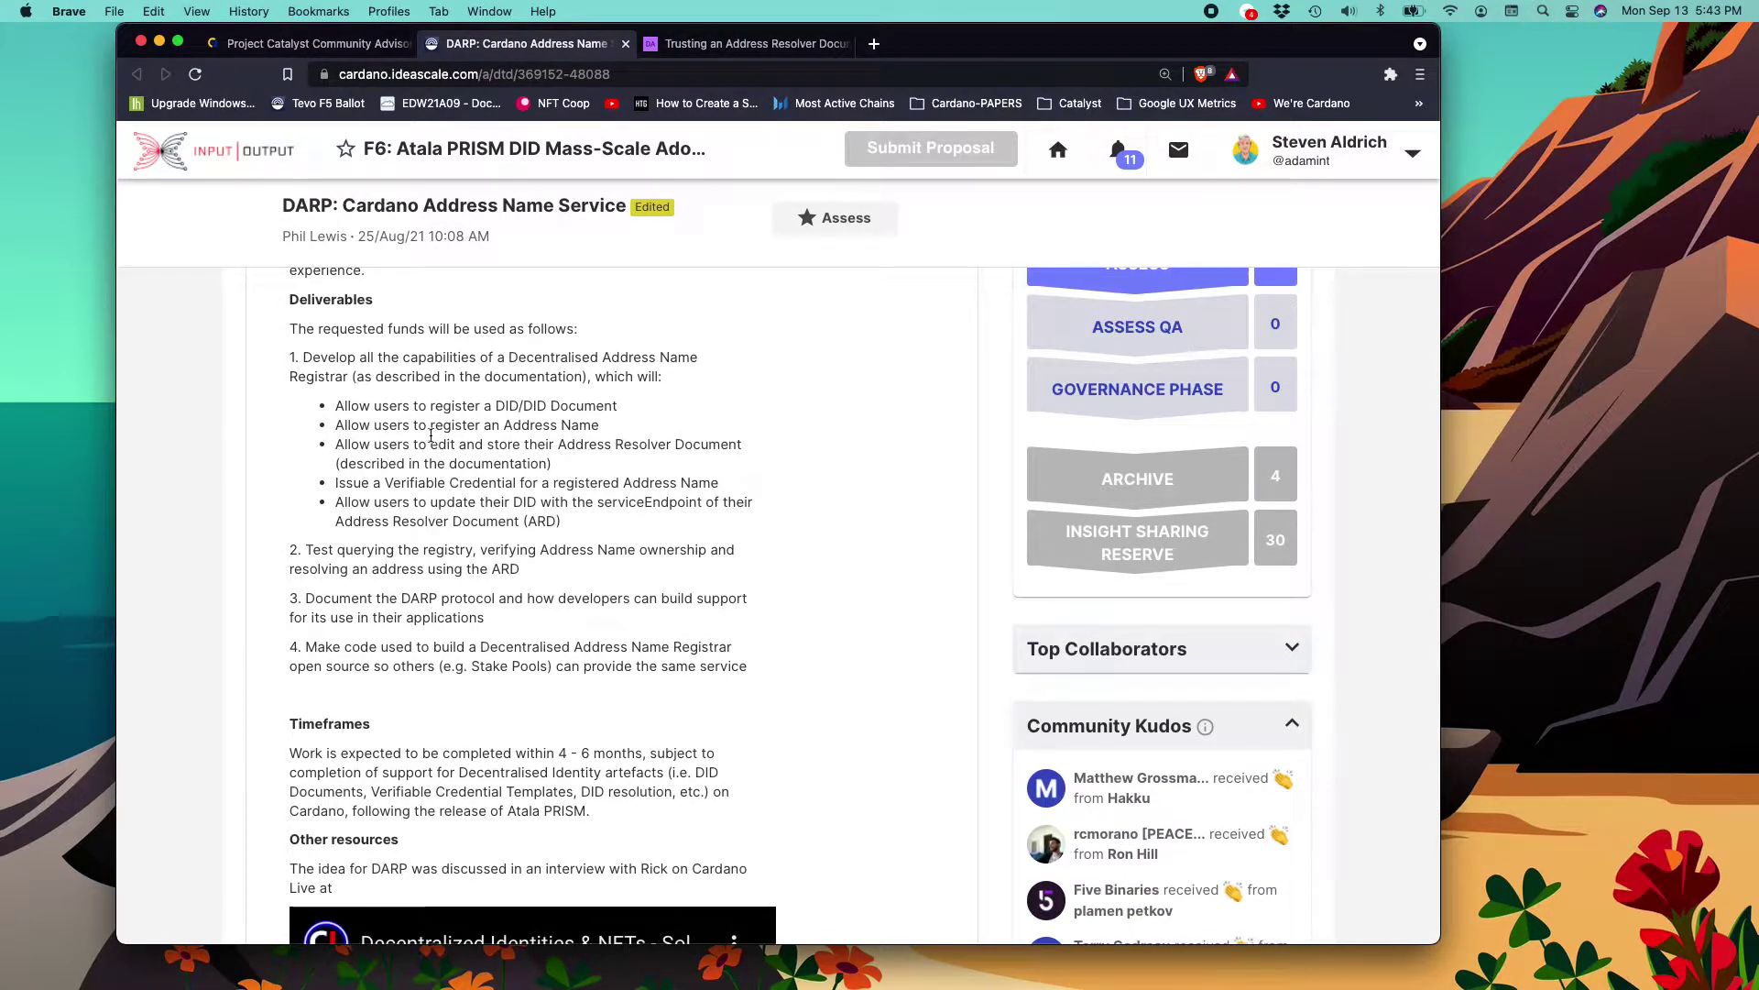
drag(334, 405, 616, 408)
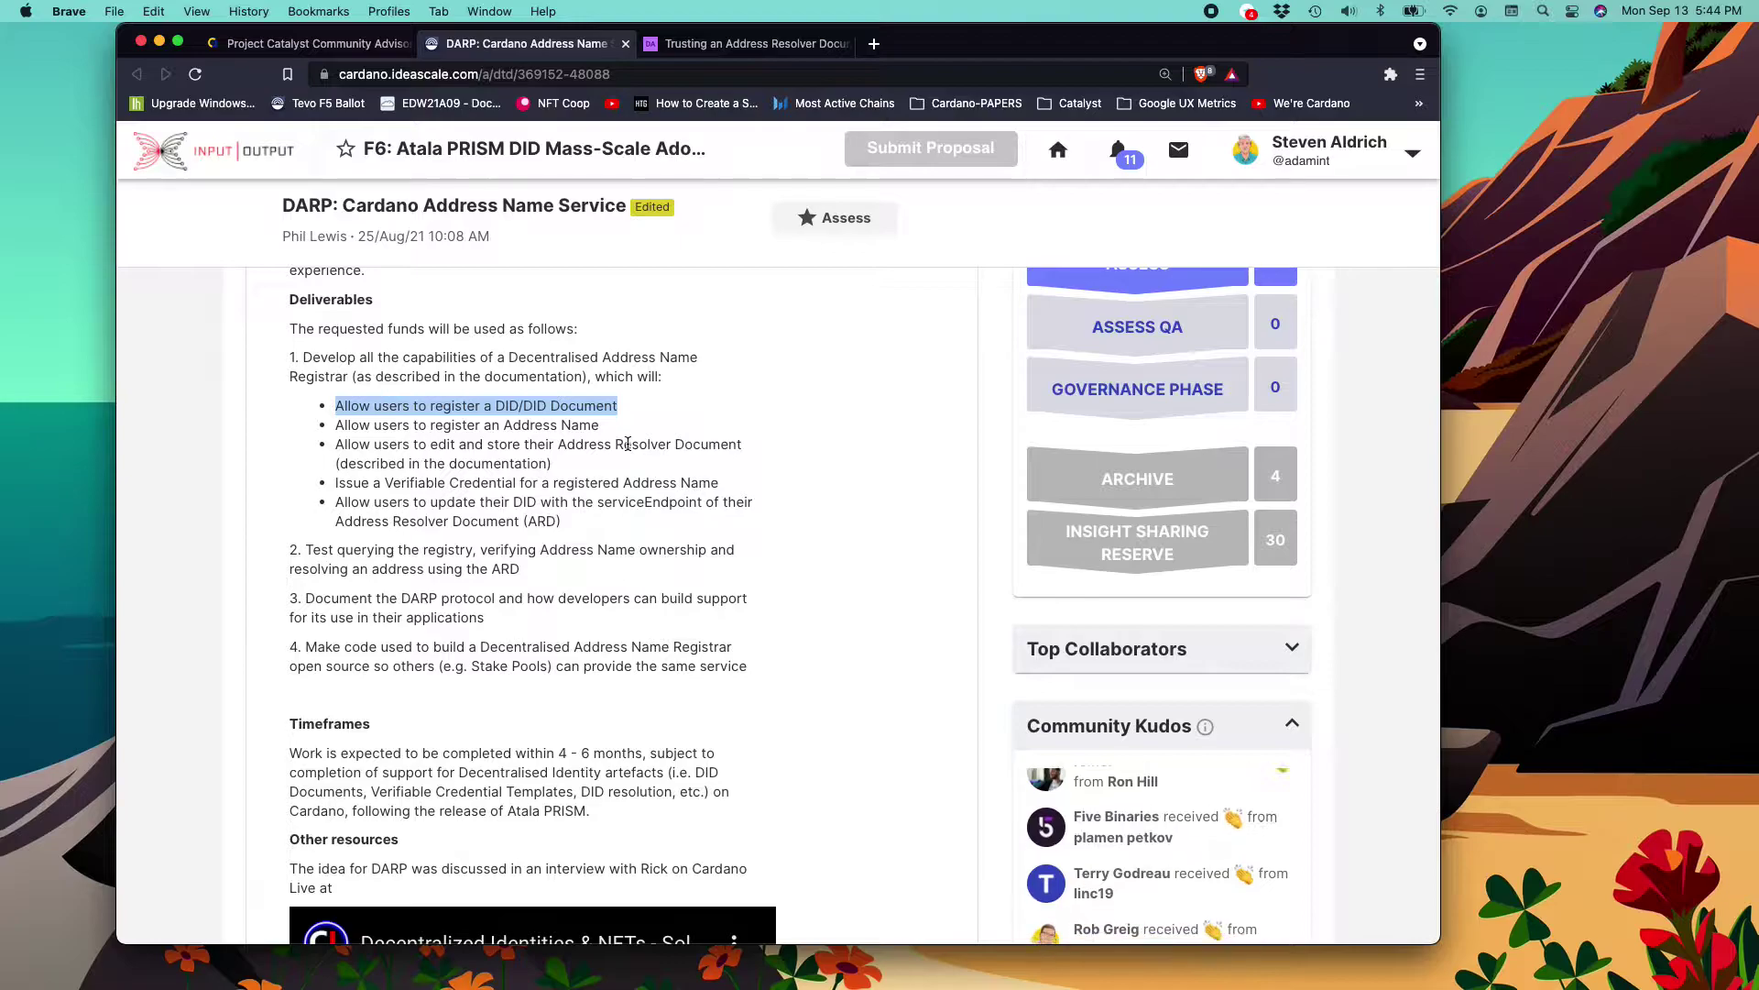
drag(335, 425, 583, 438)
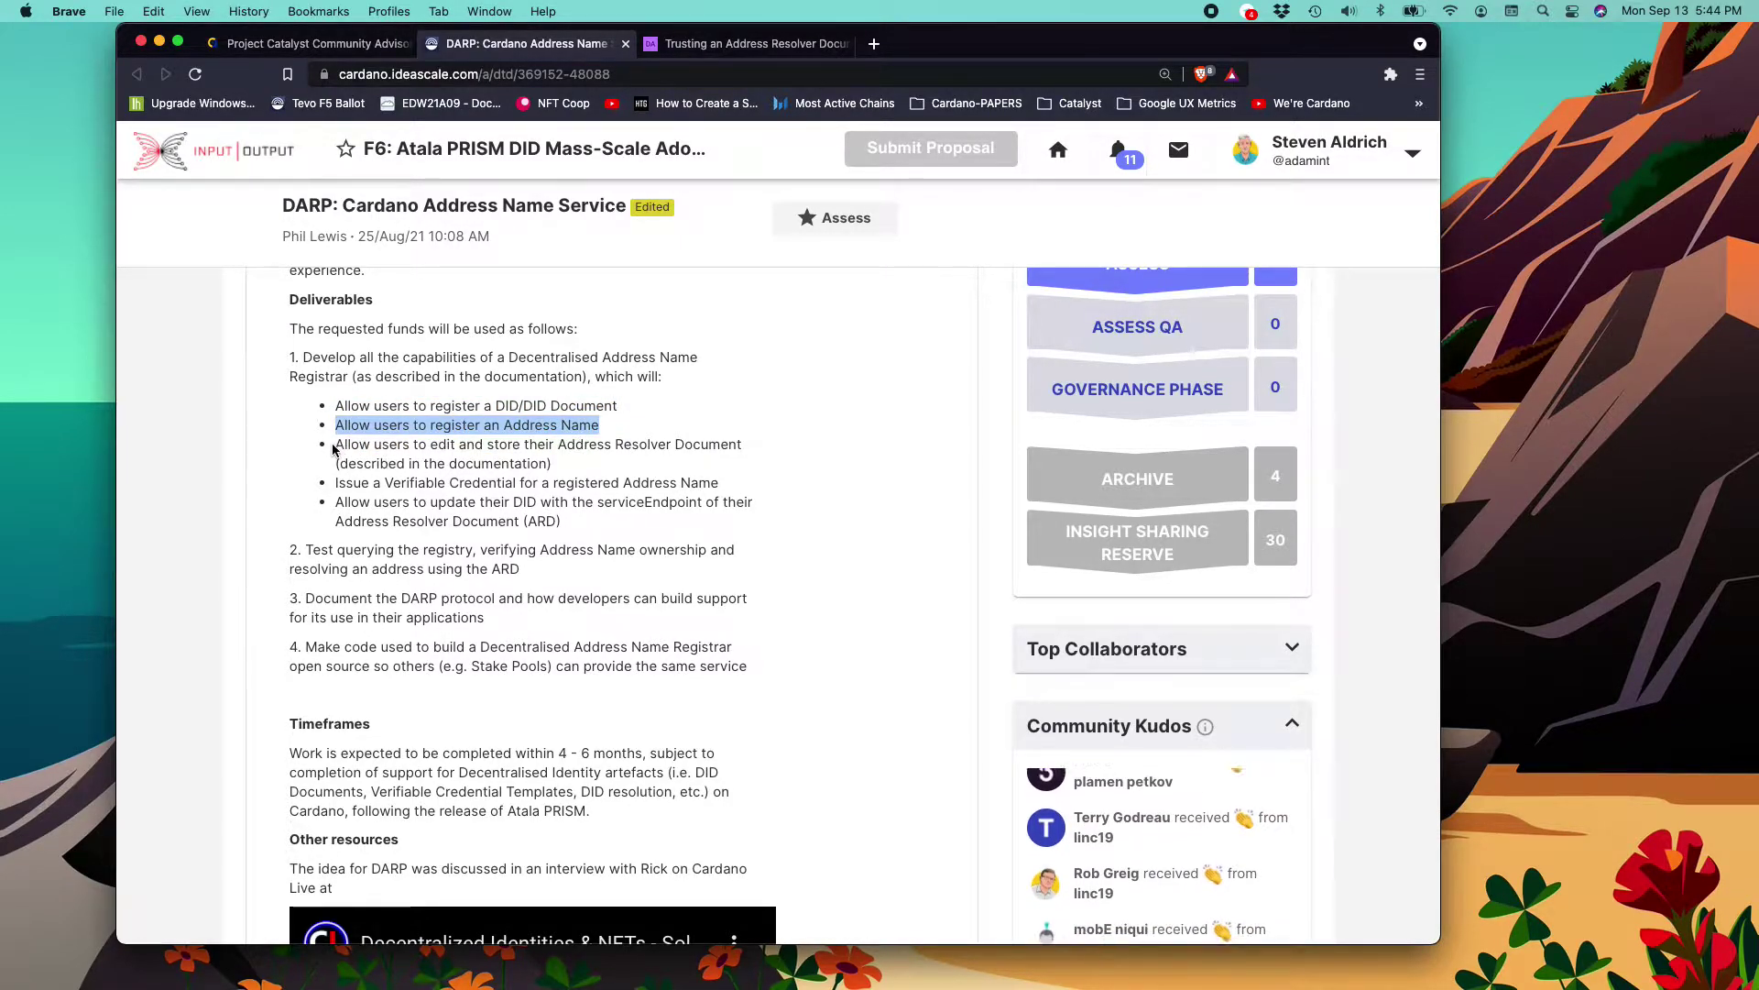
drag(337, 446, 444, 453)
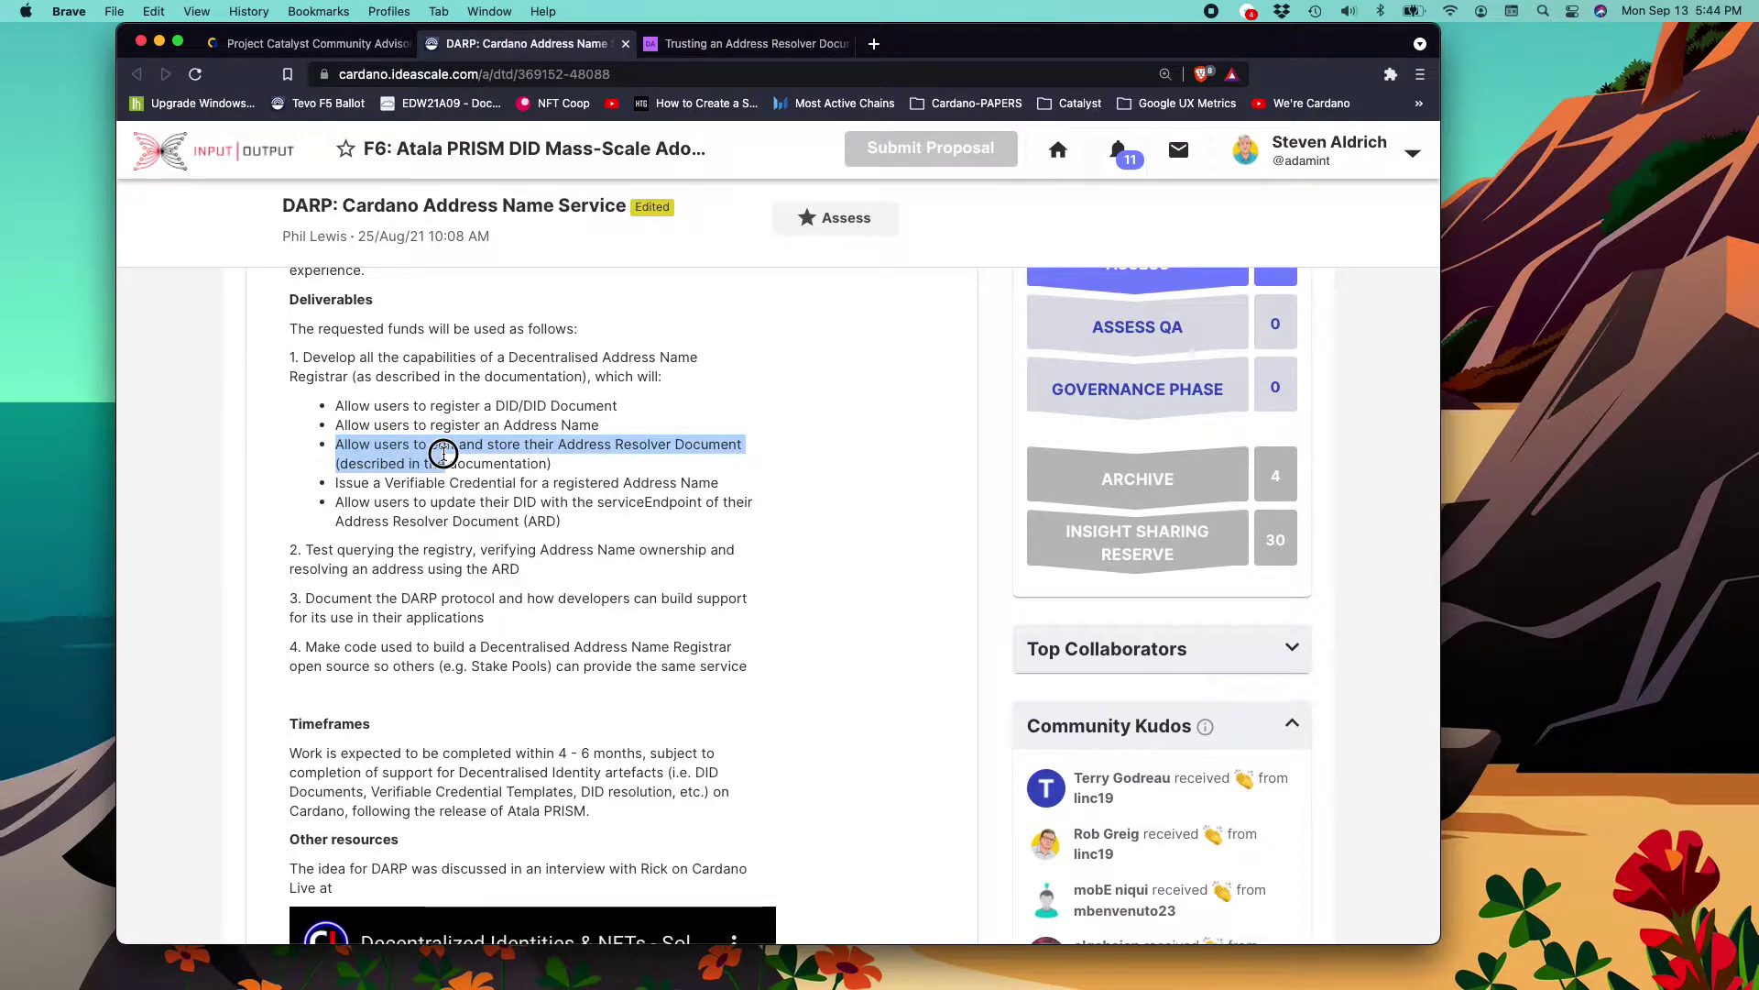
drag(443, 452, 448, 460)
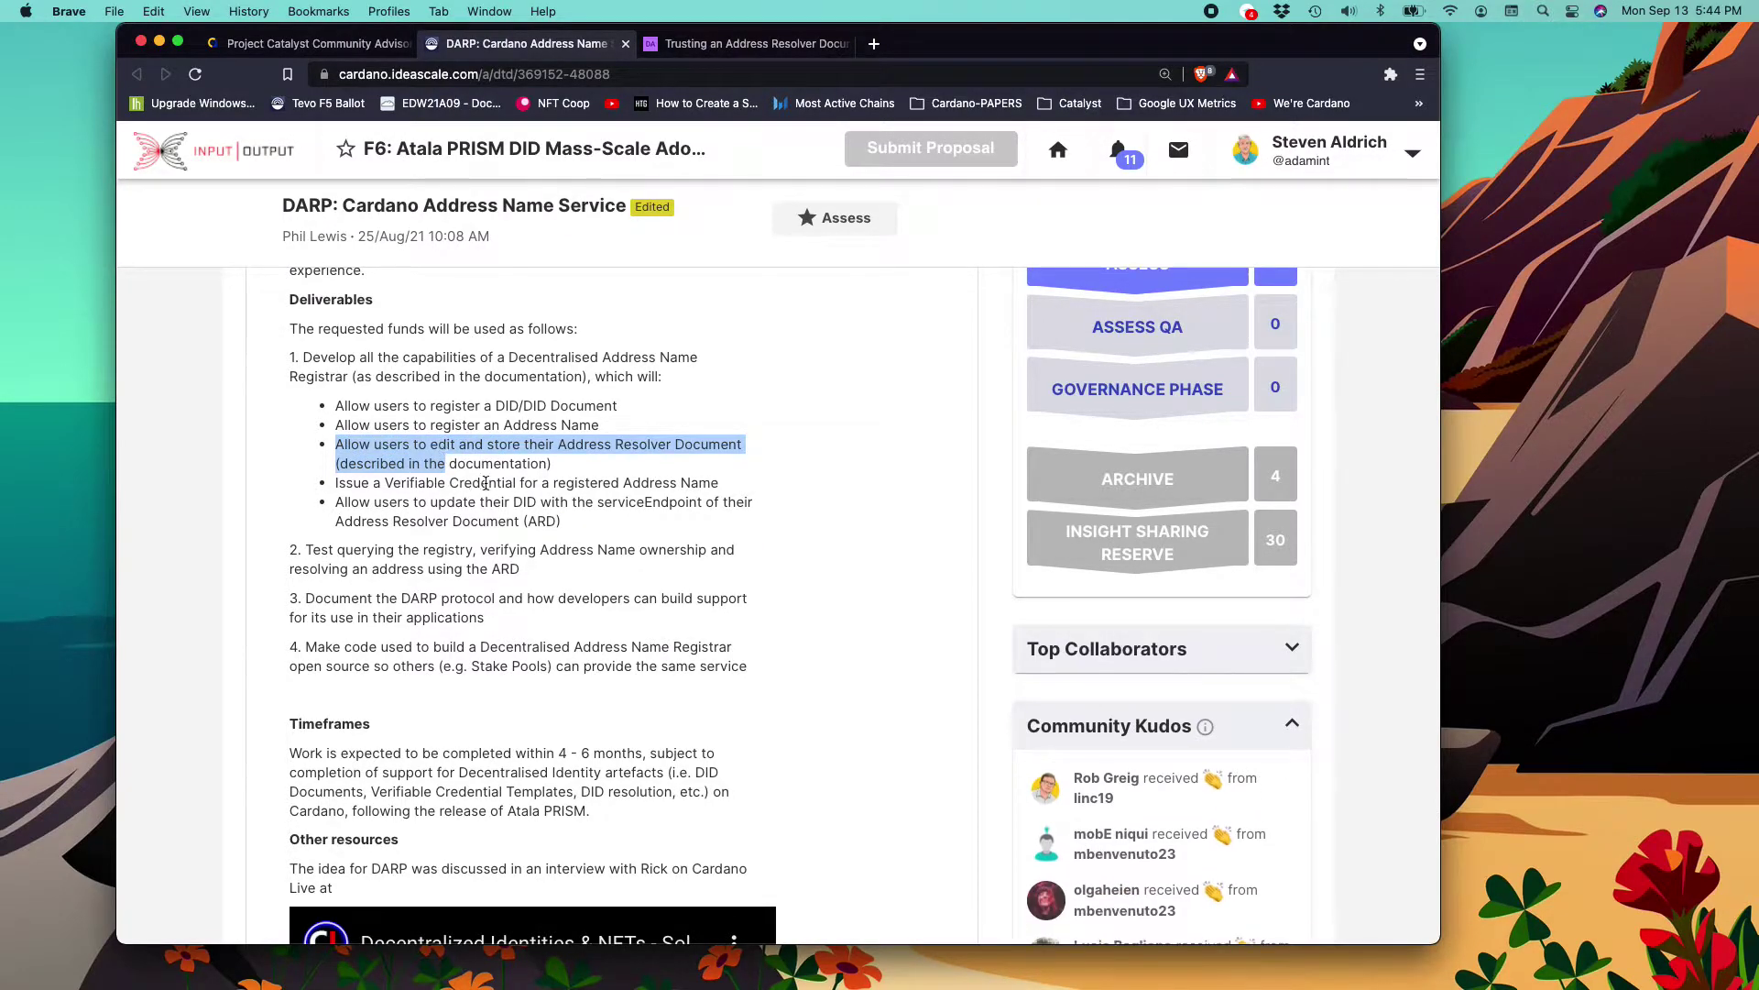
click(338, 485)
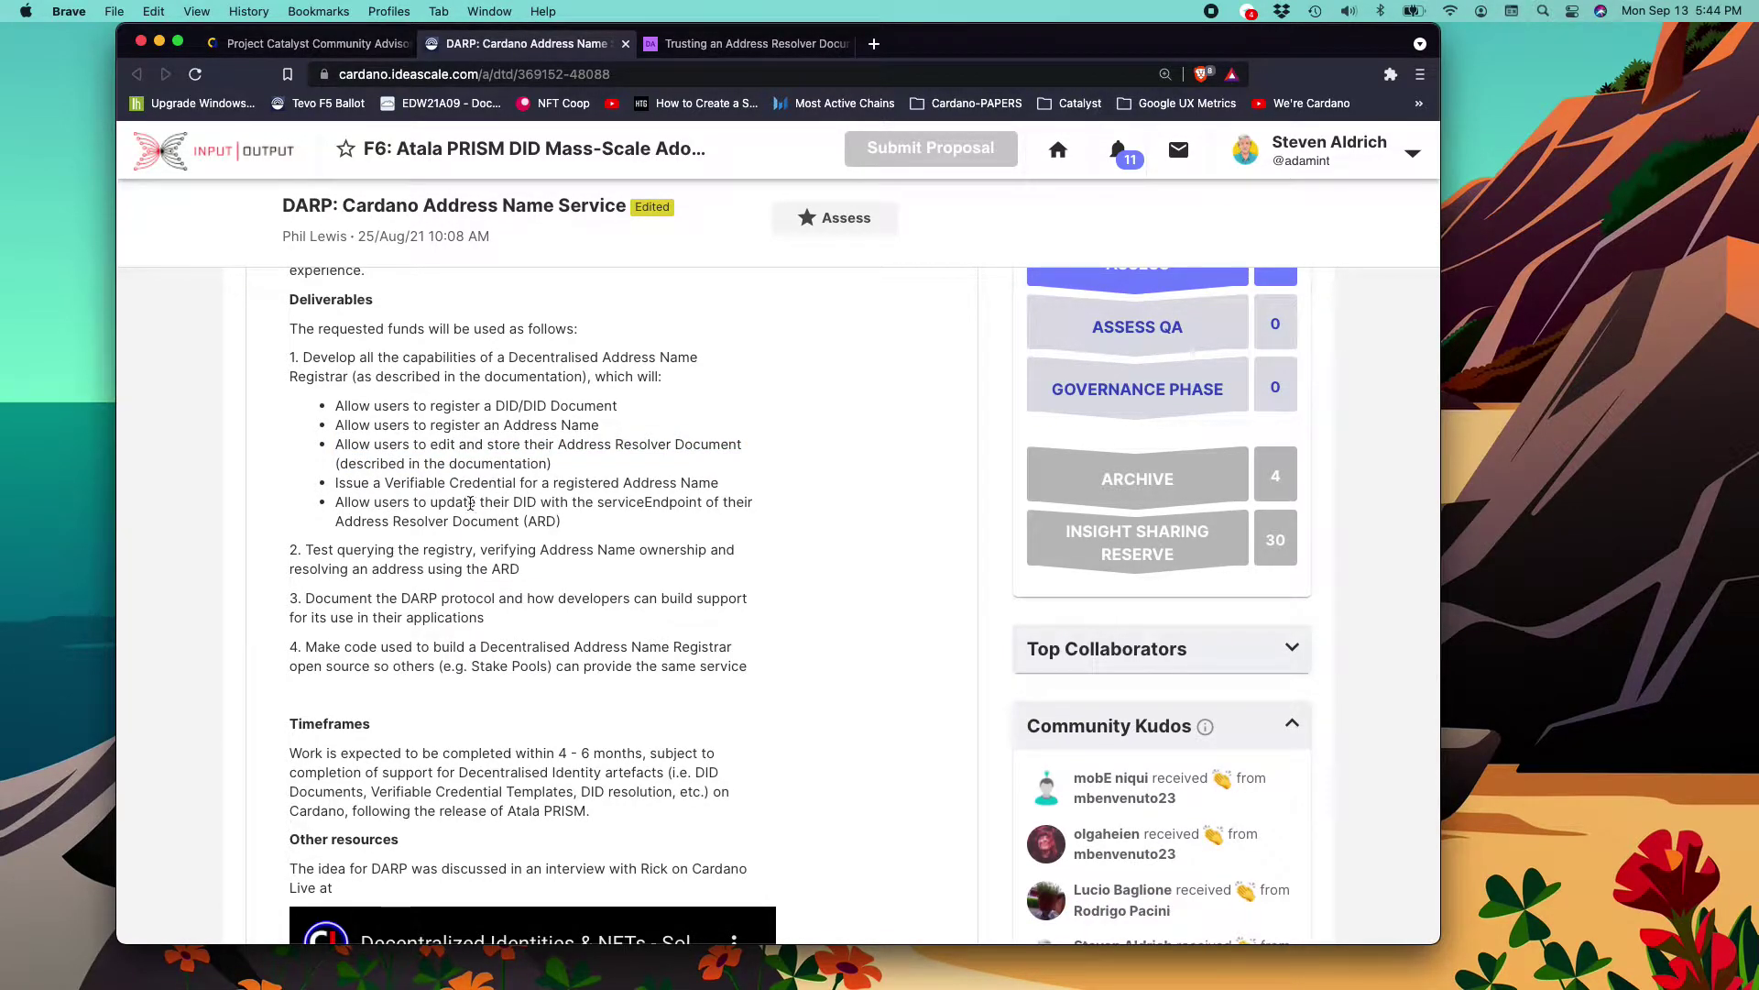
drag(336, 501, 537, 506)
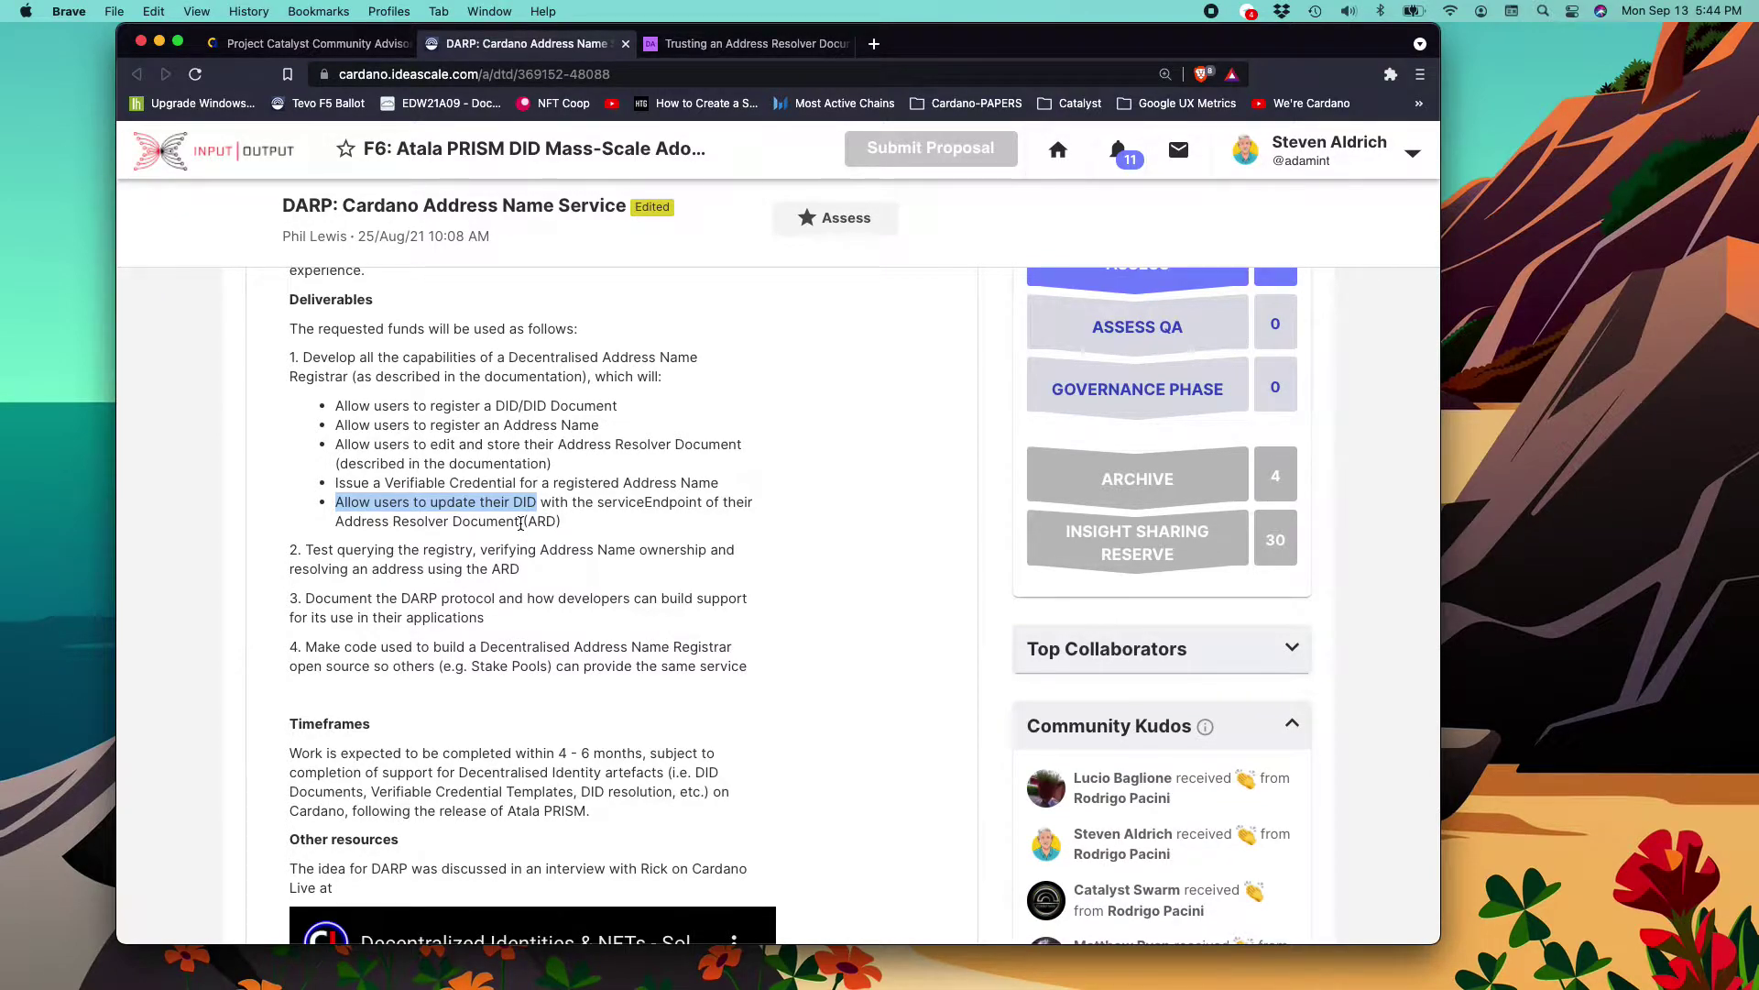
Step: Review deliverables 2 to 4, highlighting the registry query testing, DARP protocol documentation and open-source code passages
scroll(538, 553, down, 2)
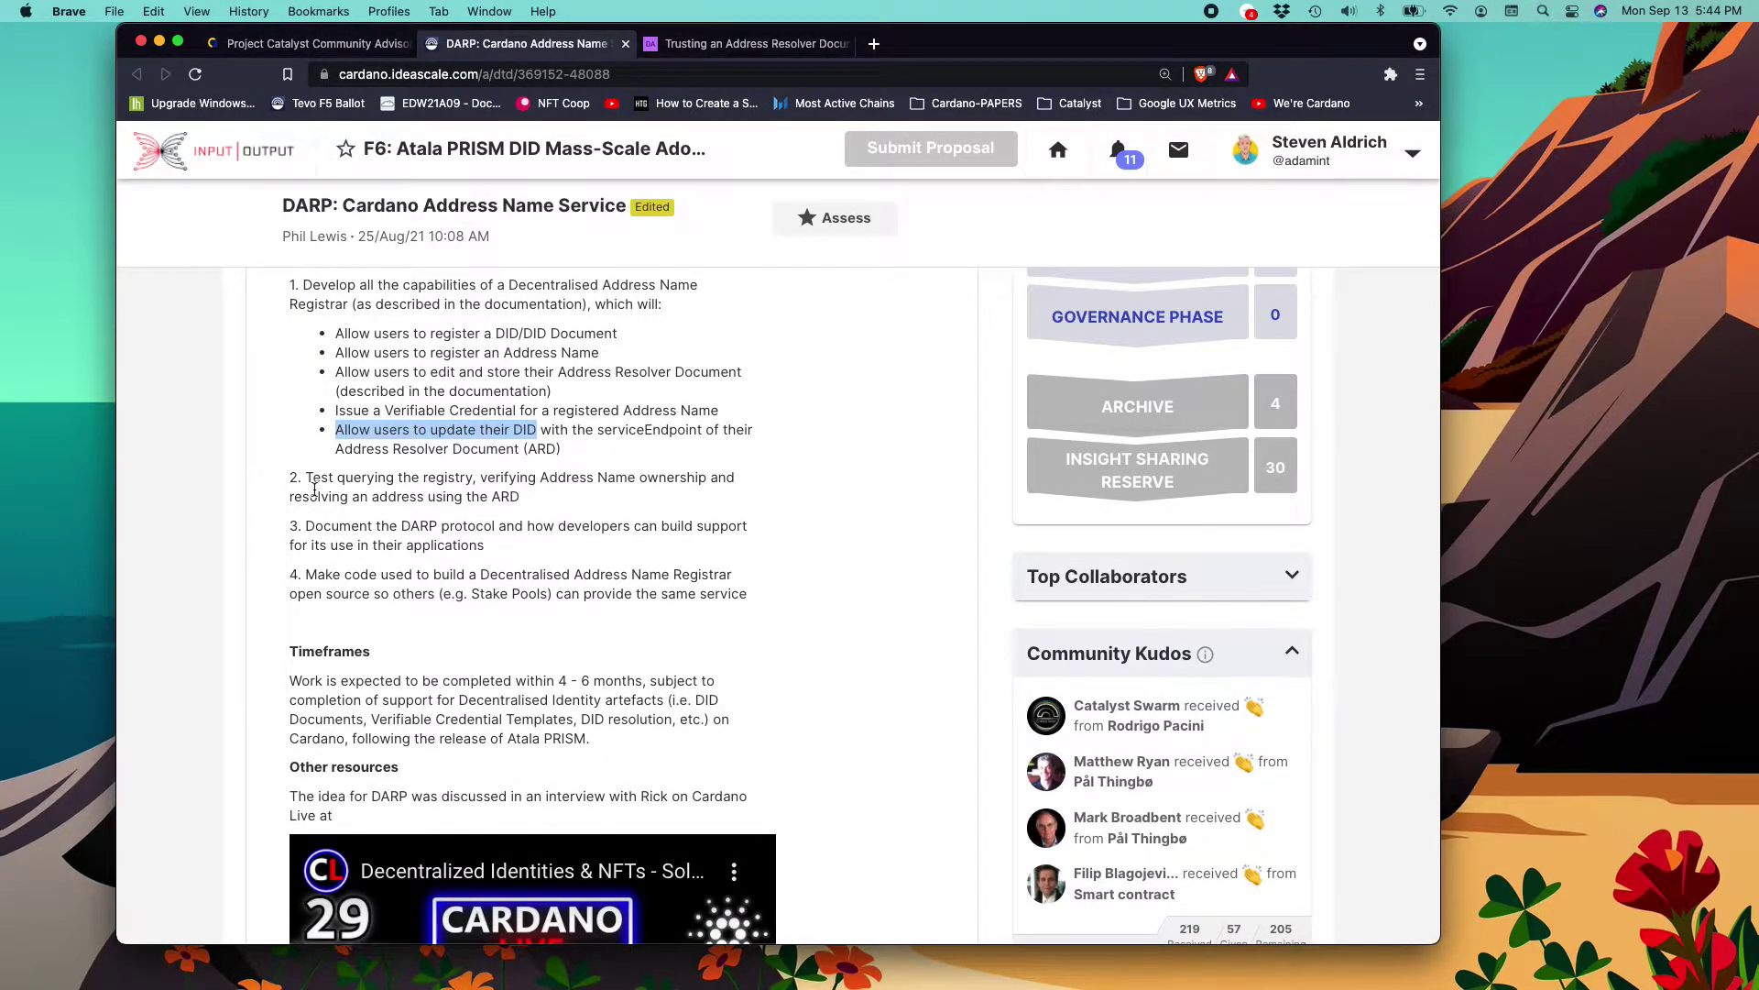
drag(305, 480, 433, 483)
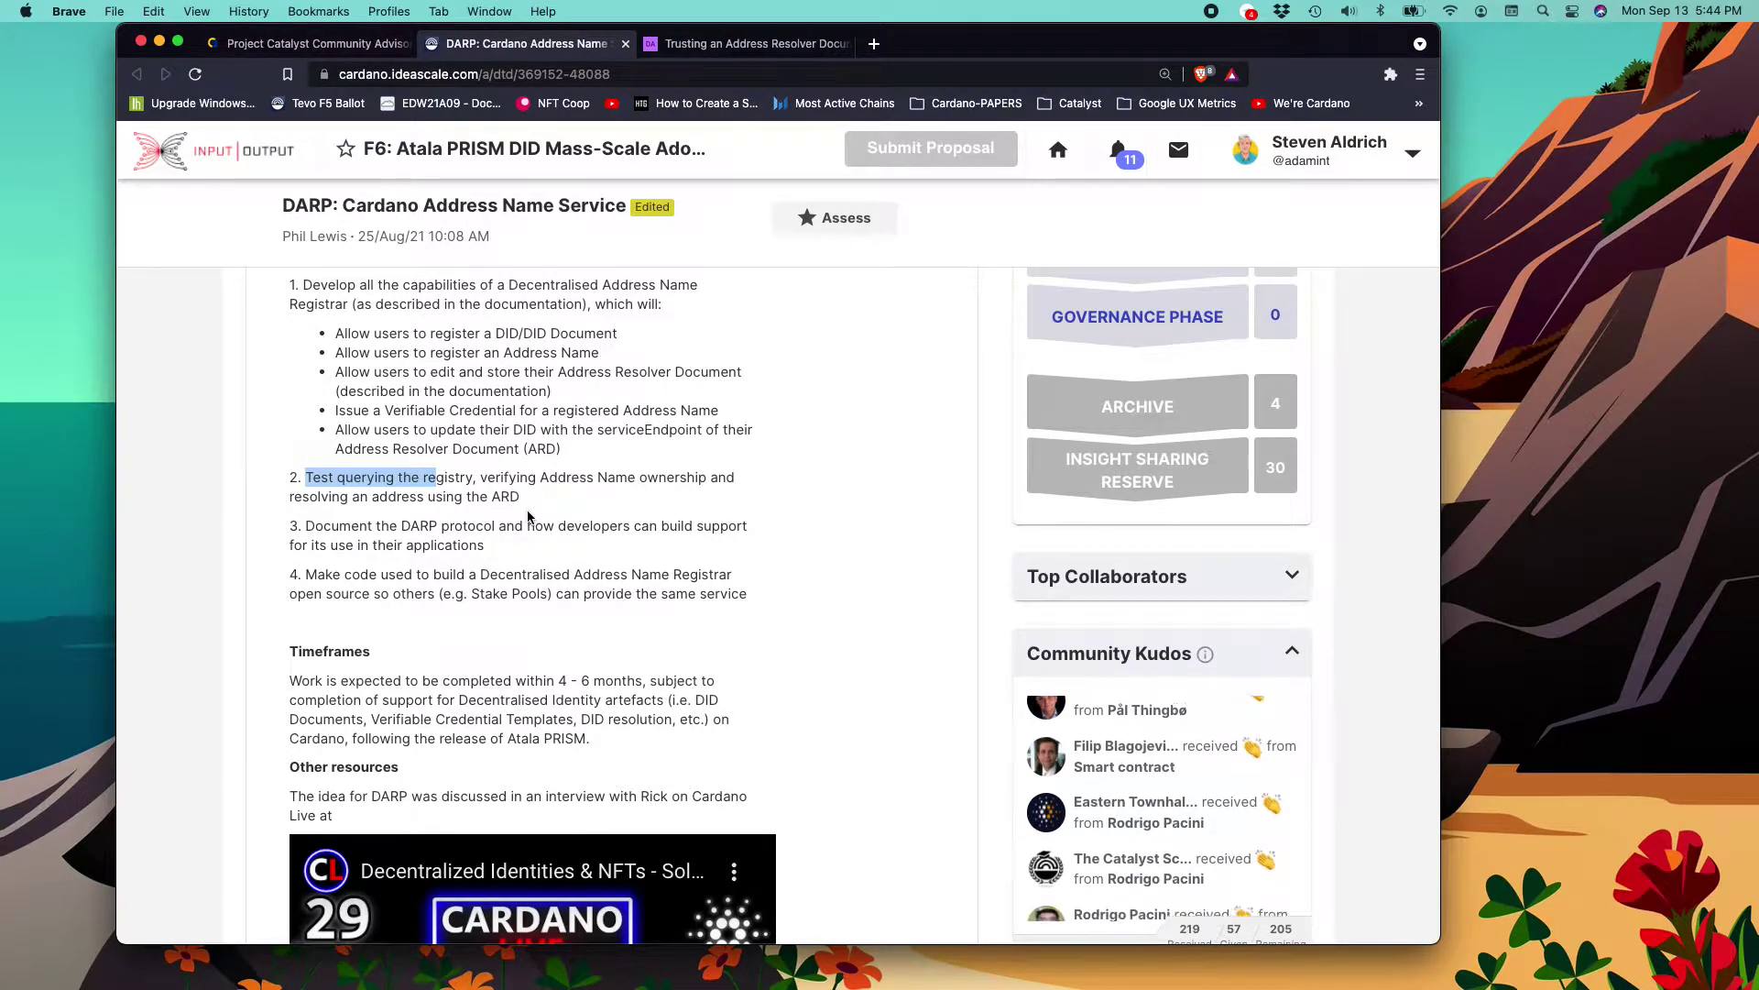
drag(363, 451, 518, 449)
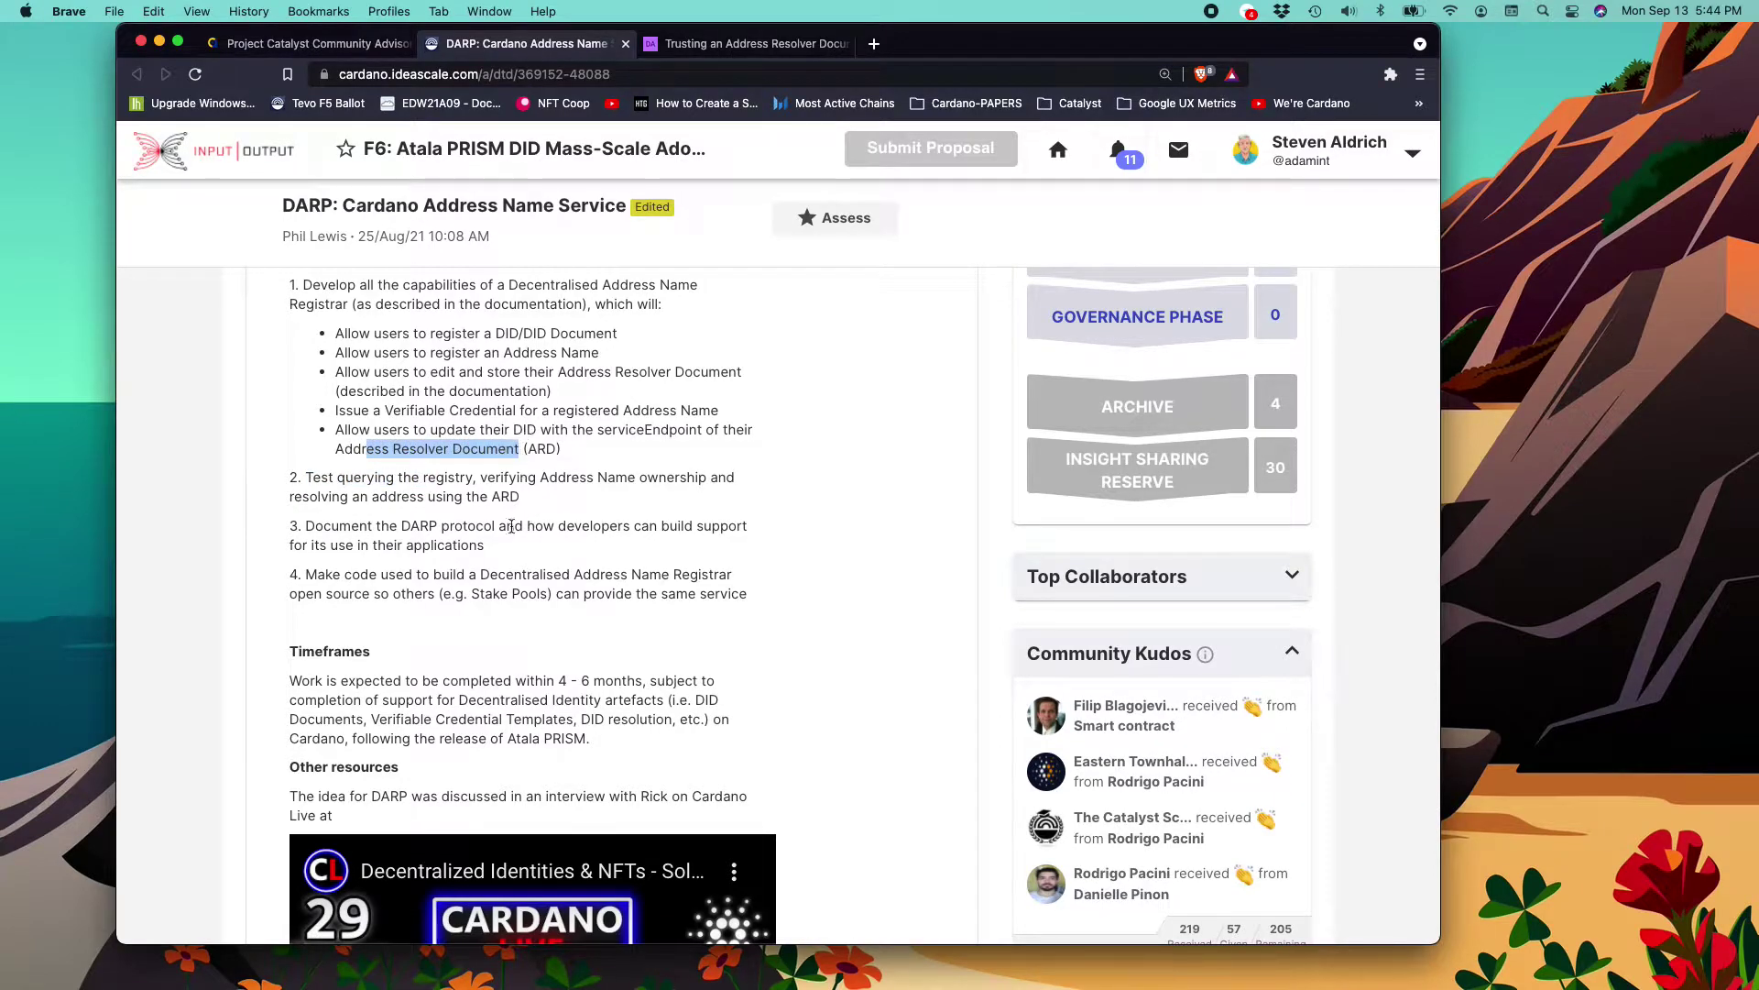
click(471, 551)
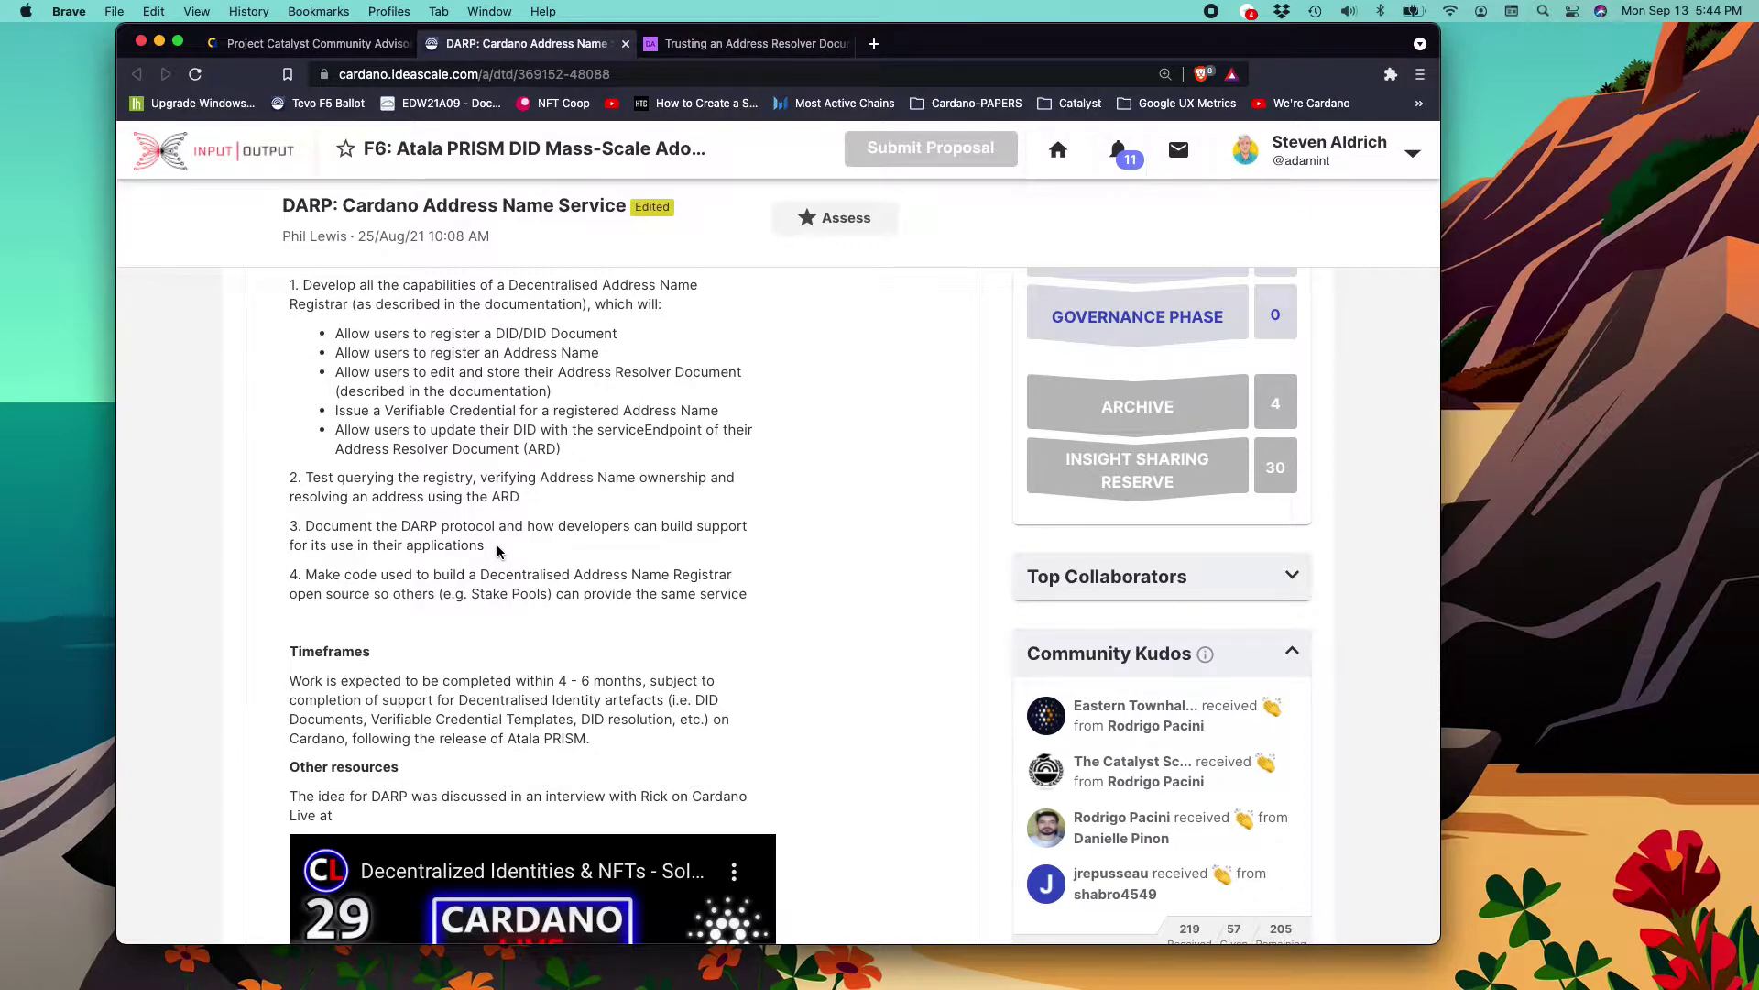
scroll(498, 550, down, 3)
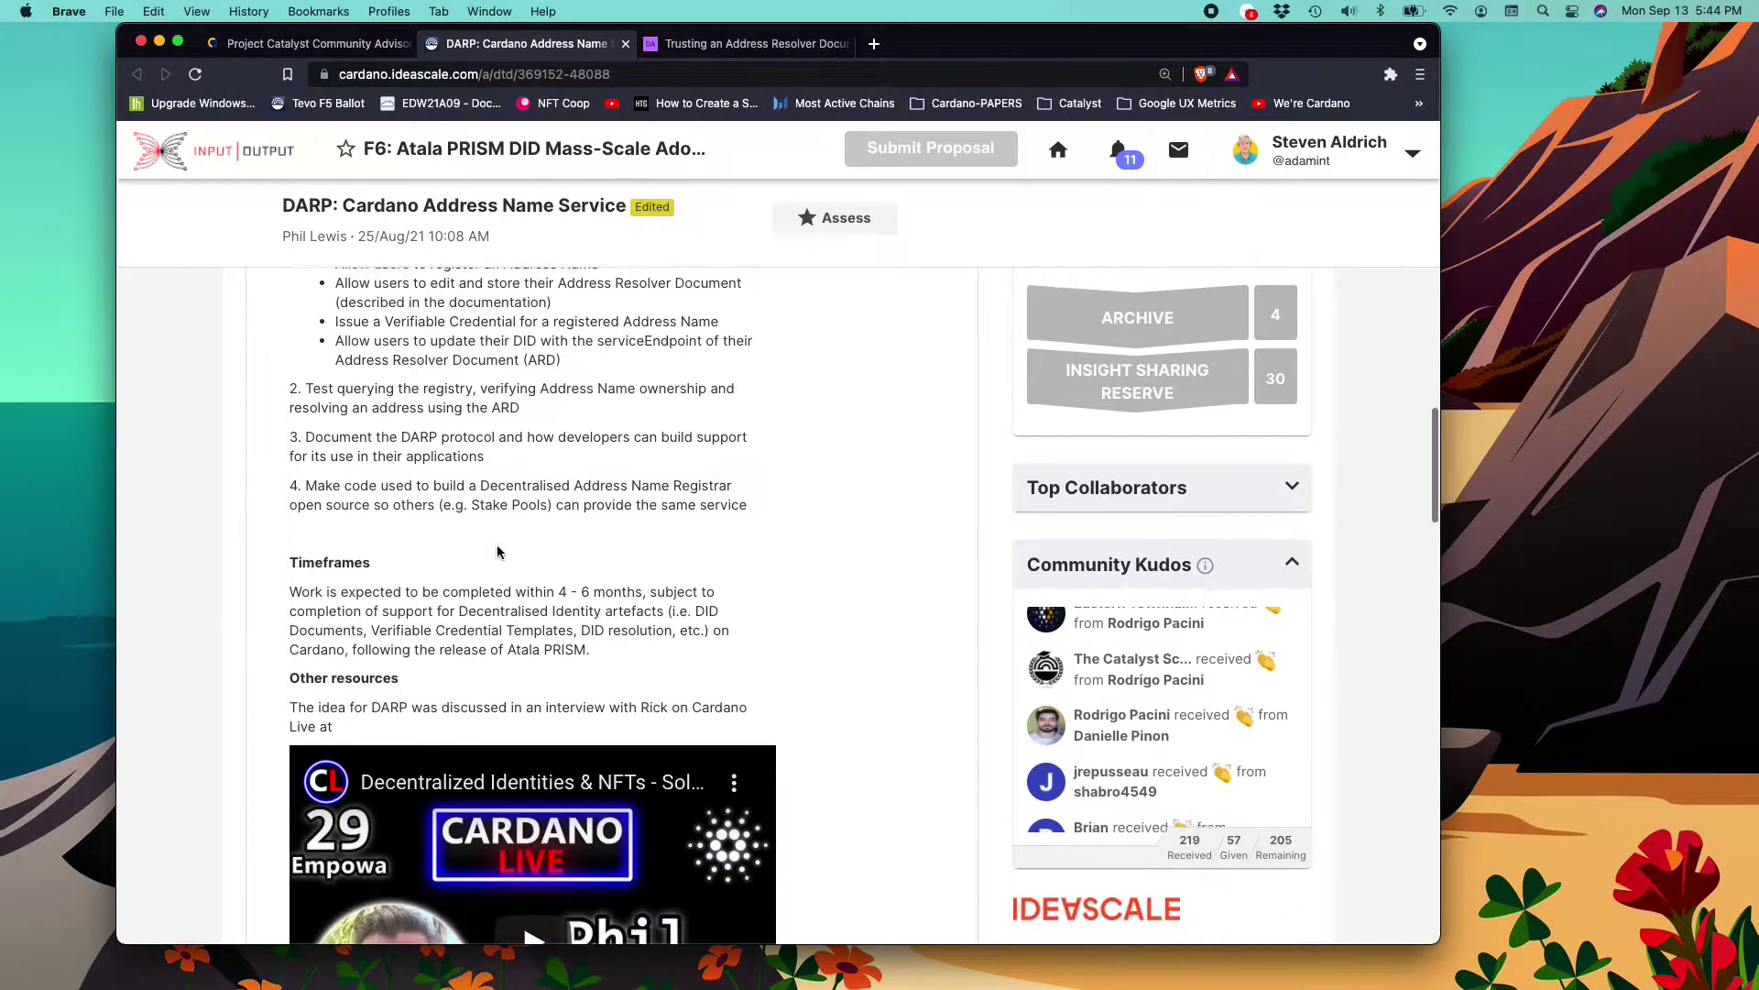
scroll(495, 550, down, 1)
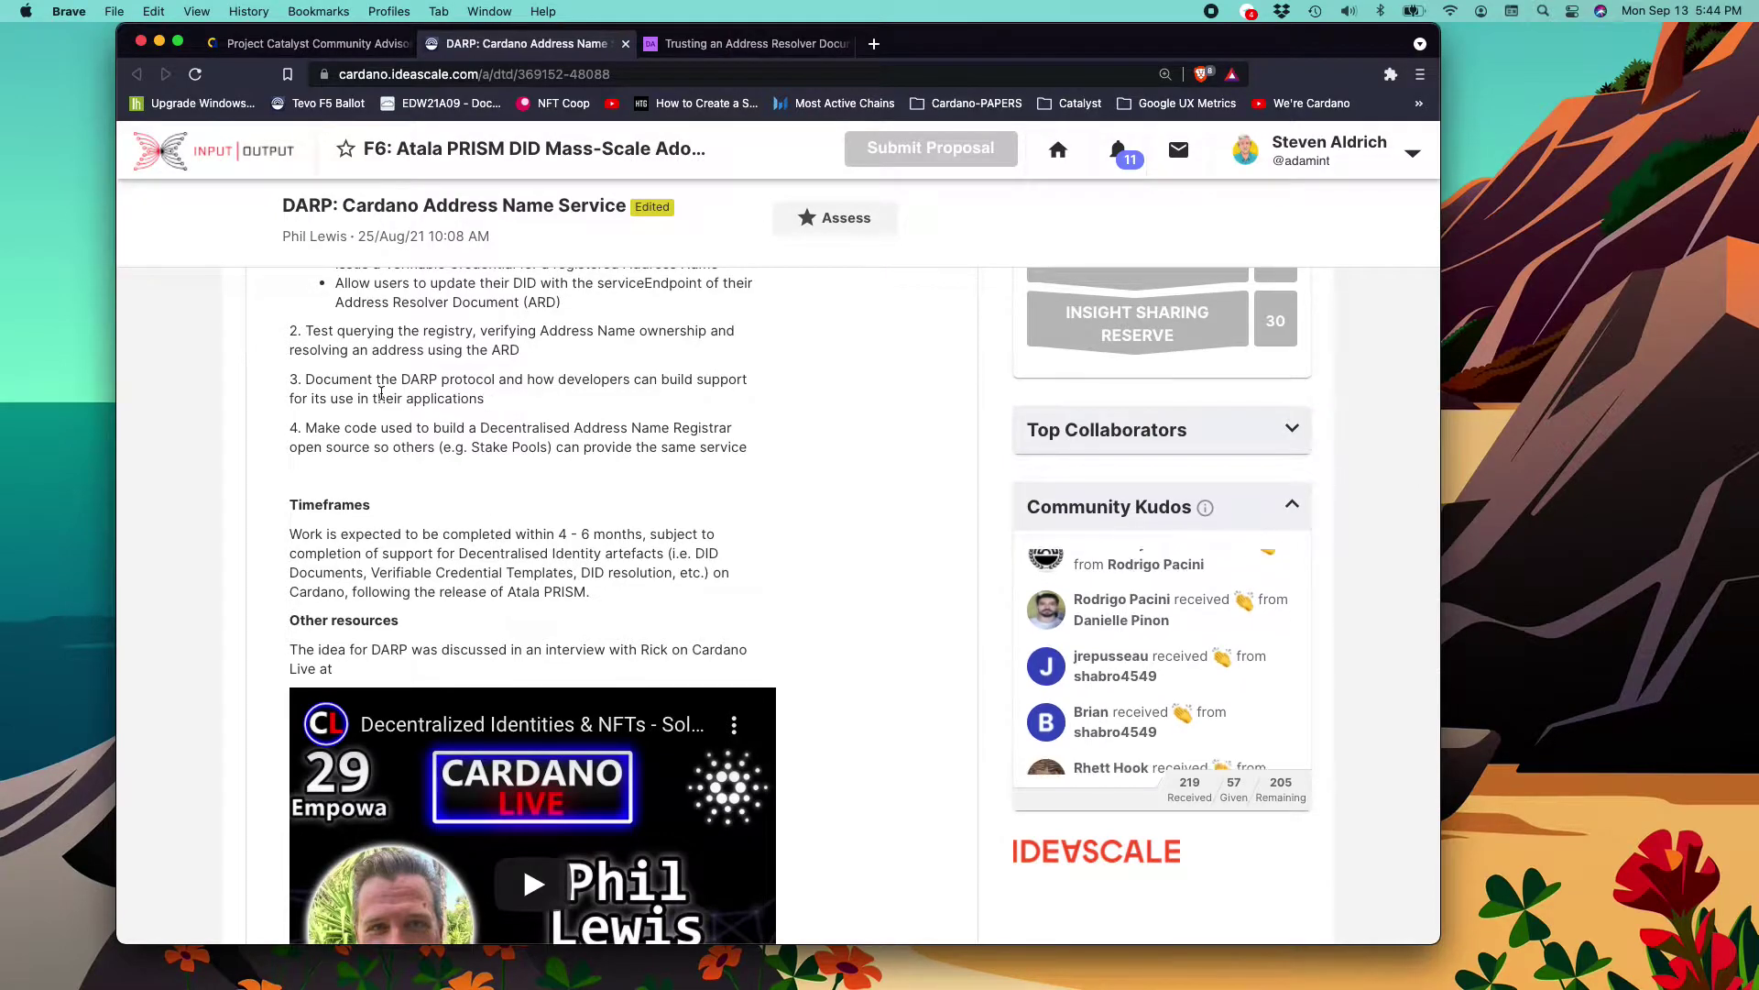
drag(306, 379, 495, 398)
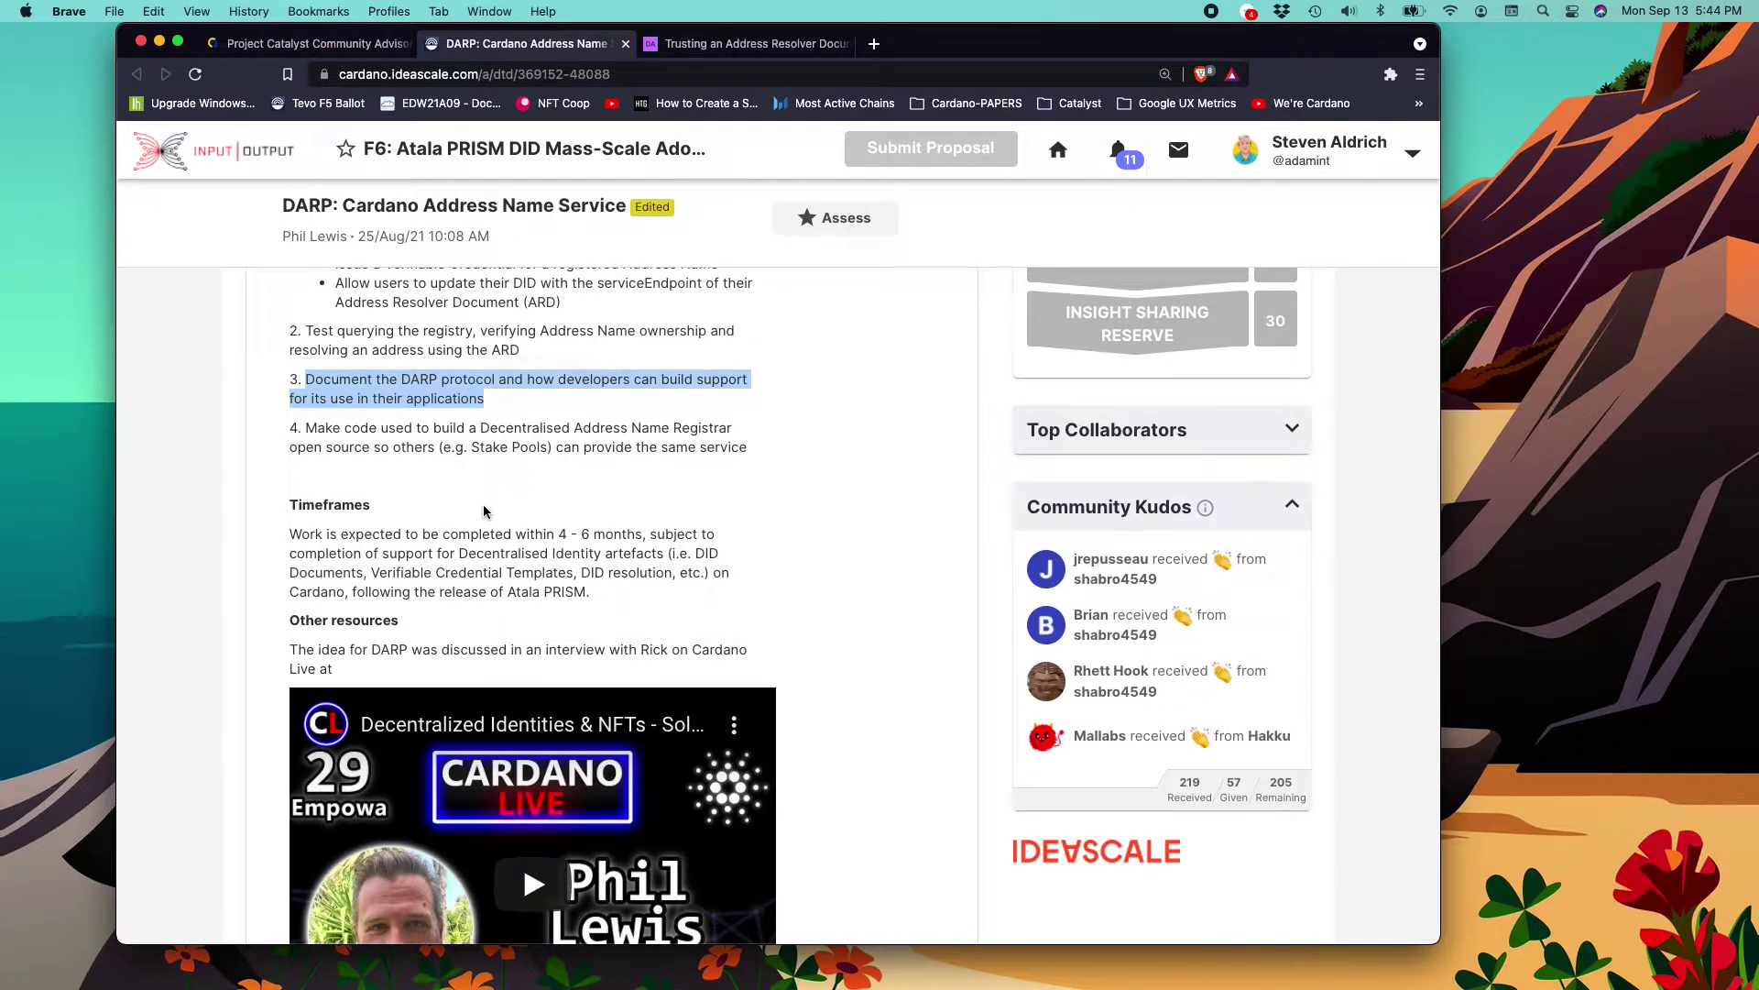
scroll(483, 498, down, 2)
scroll(484, 499, down, 1)
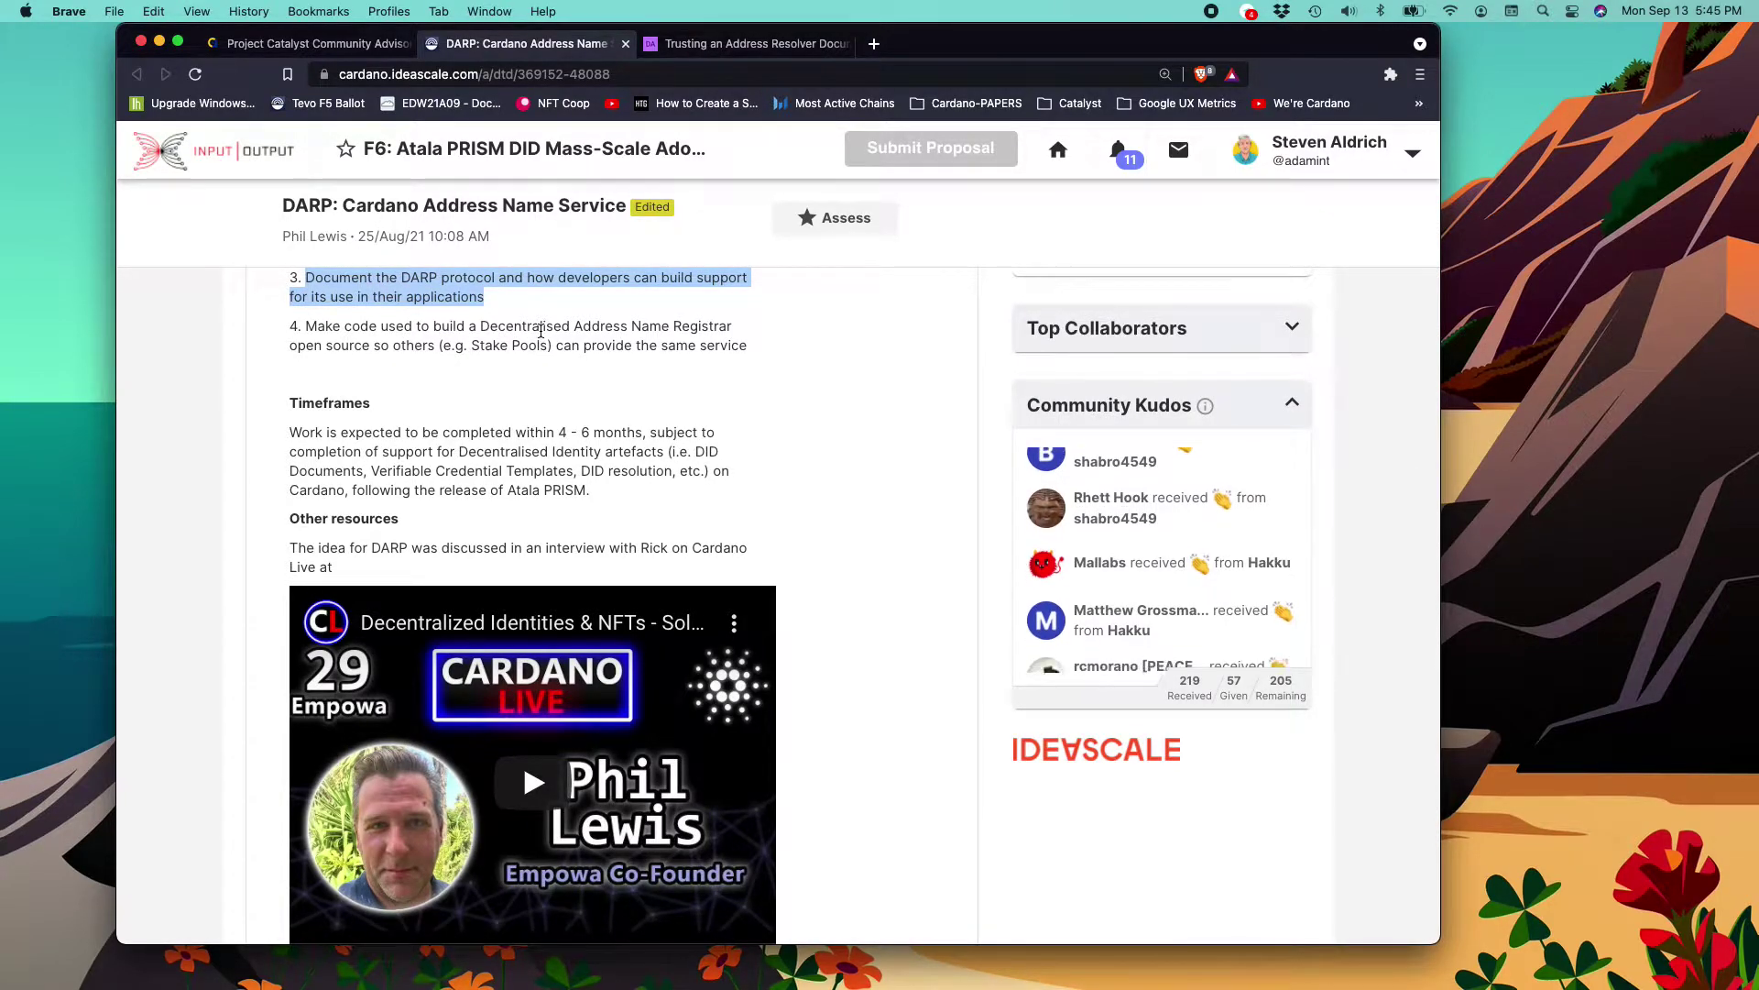
drag(298, 347, 439, 340)
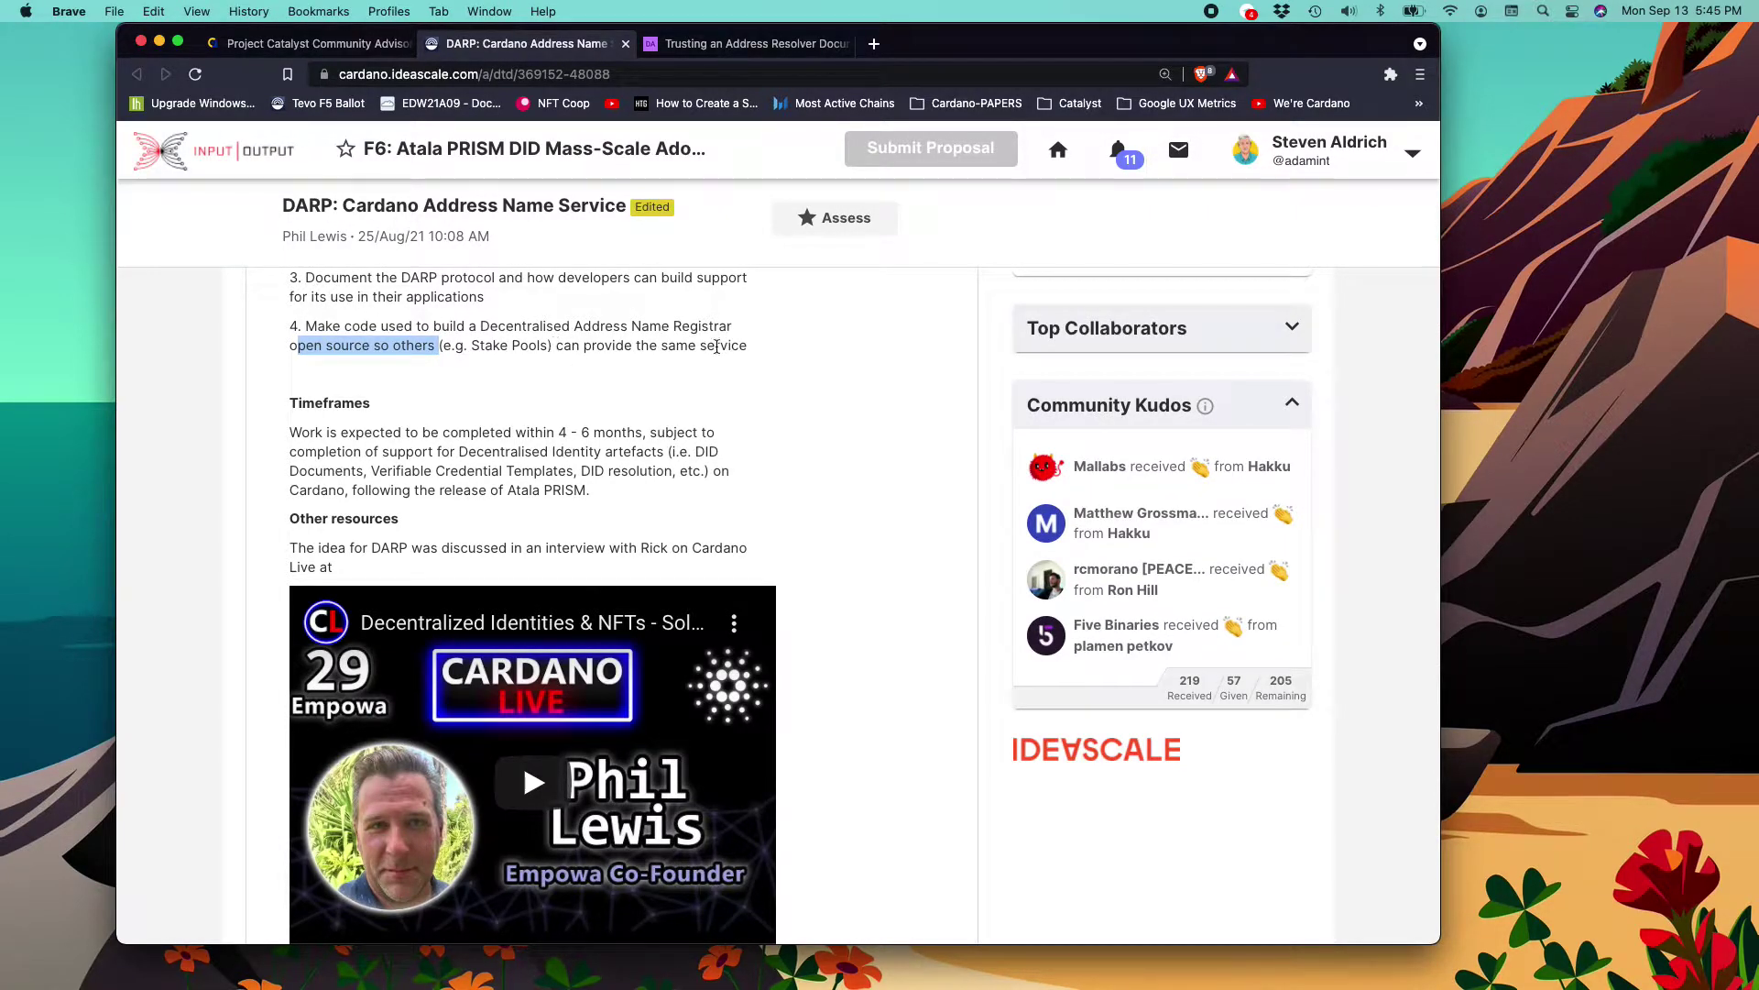
Step: Read the proposal's Timeframes section, highlighting the whole paragraph and then the Atala PRISM mention
drag(666, 349, 706, 351)
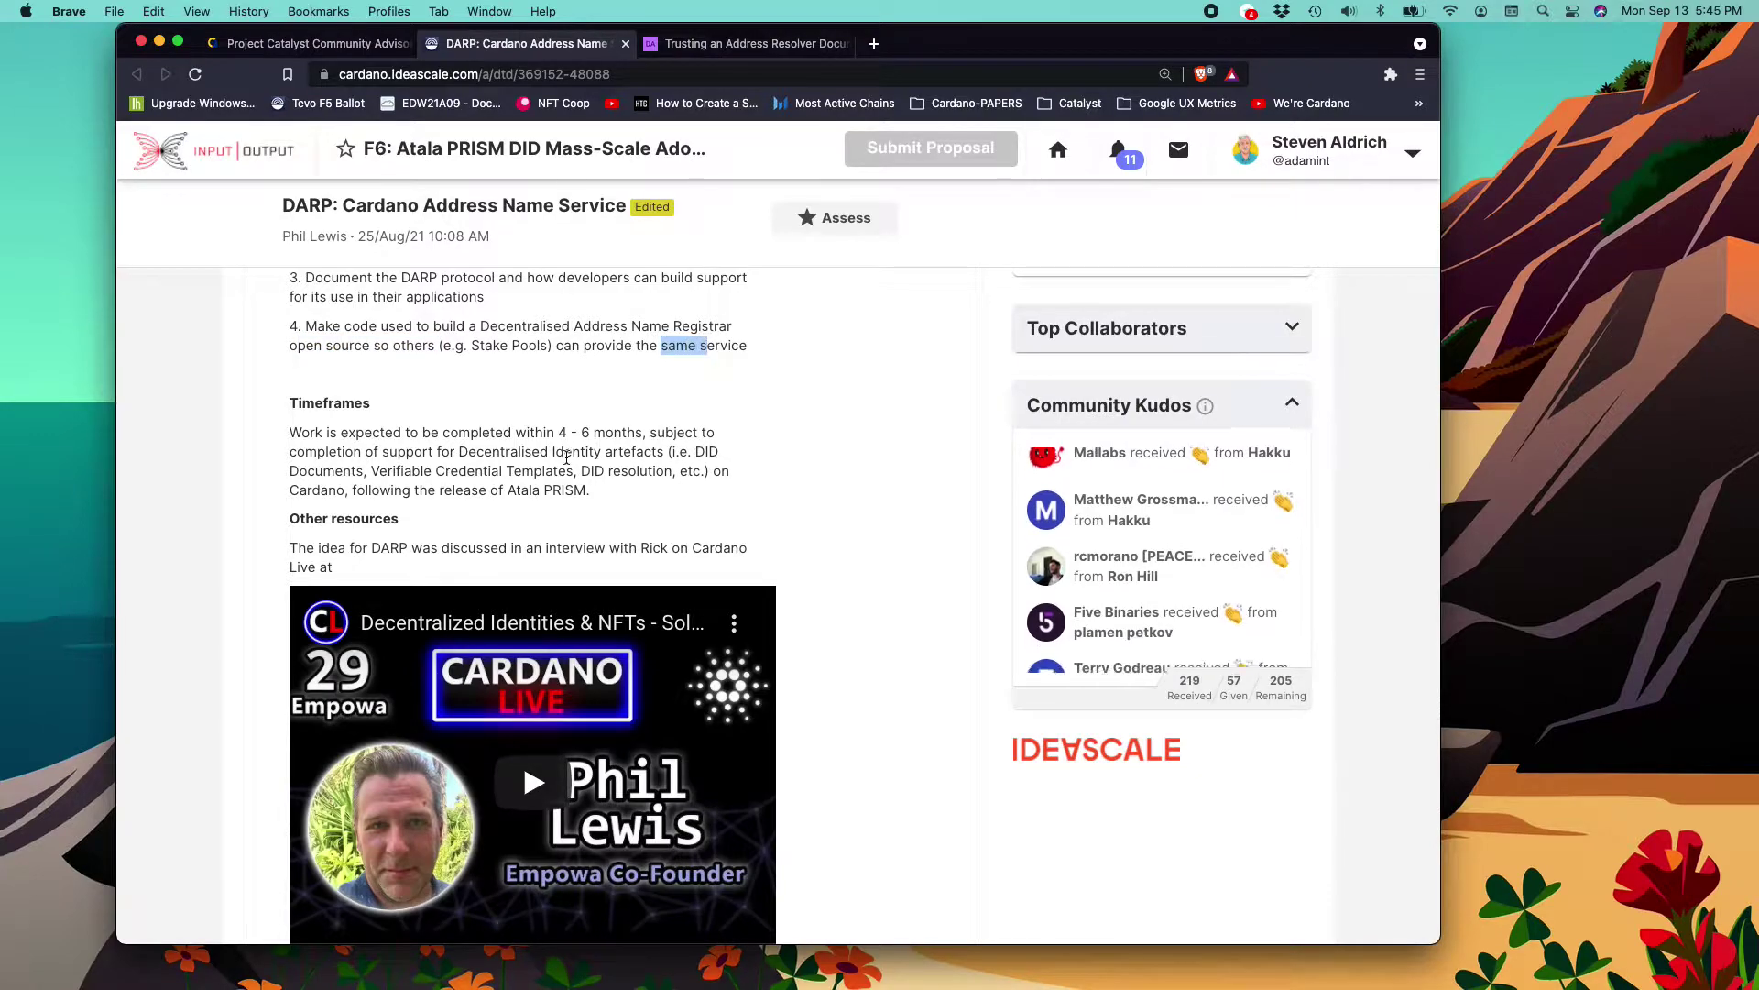
scroll(461, 495, up, 1)
scroll(461, 495, down, 3)
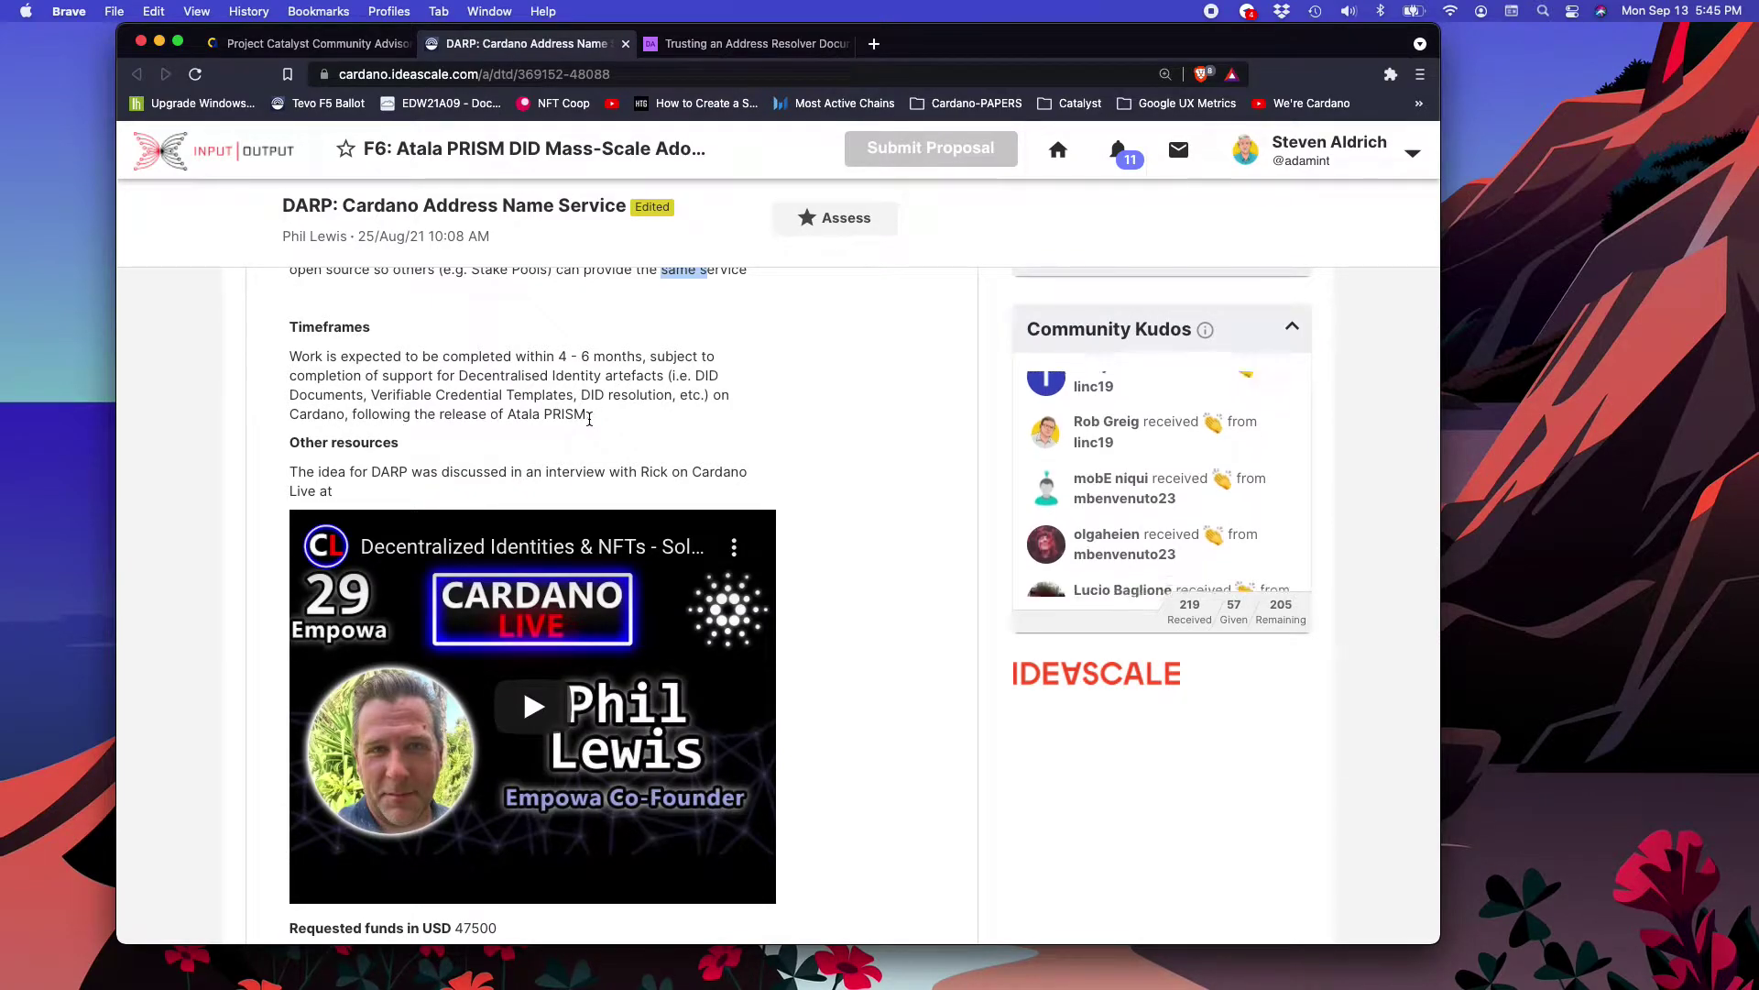
drag(587, 416, 286, 360)
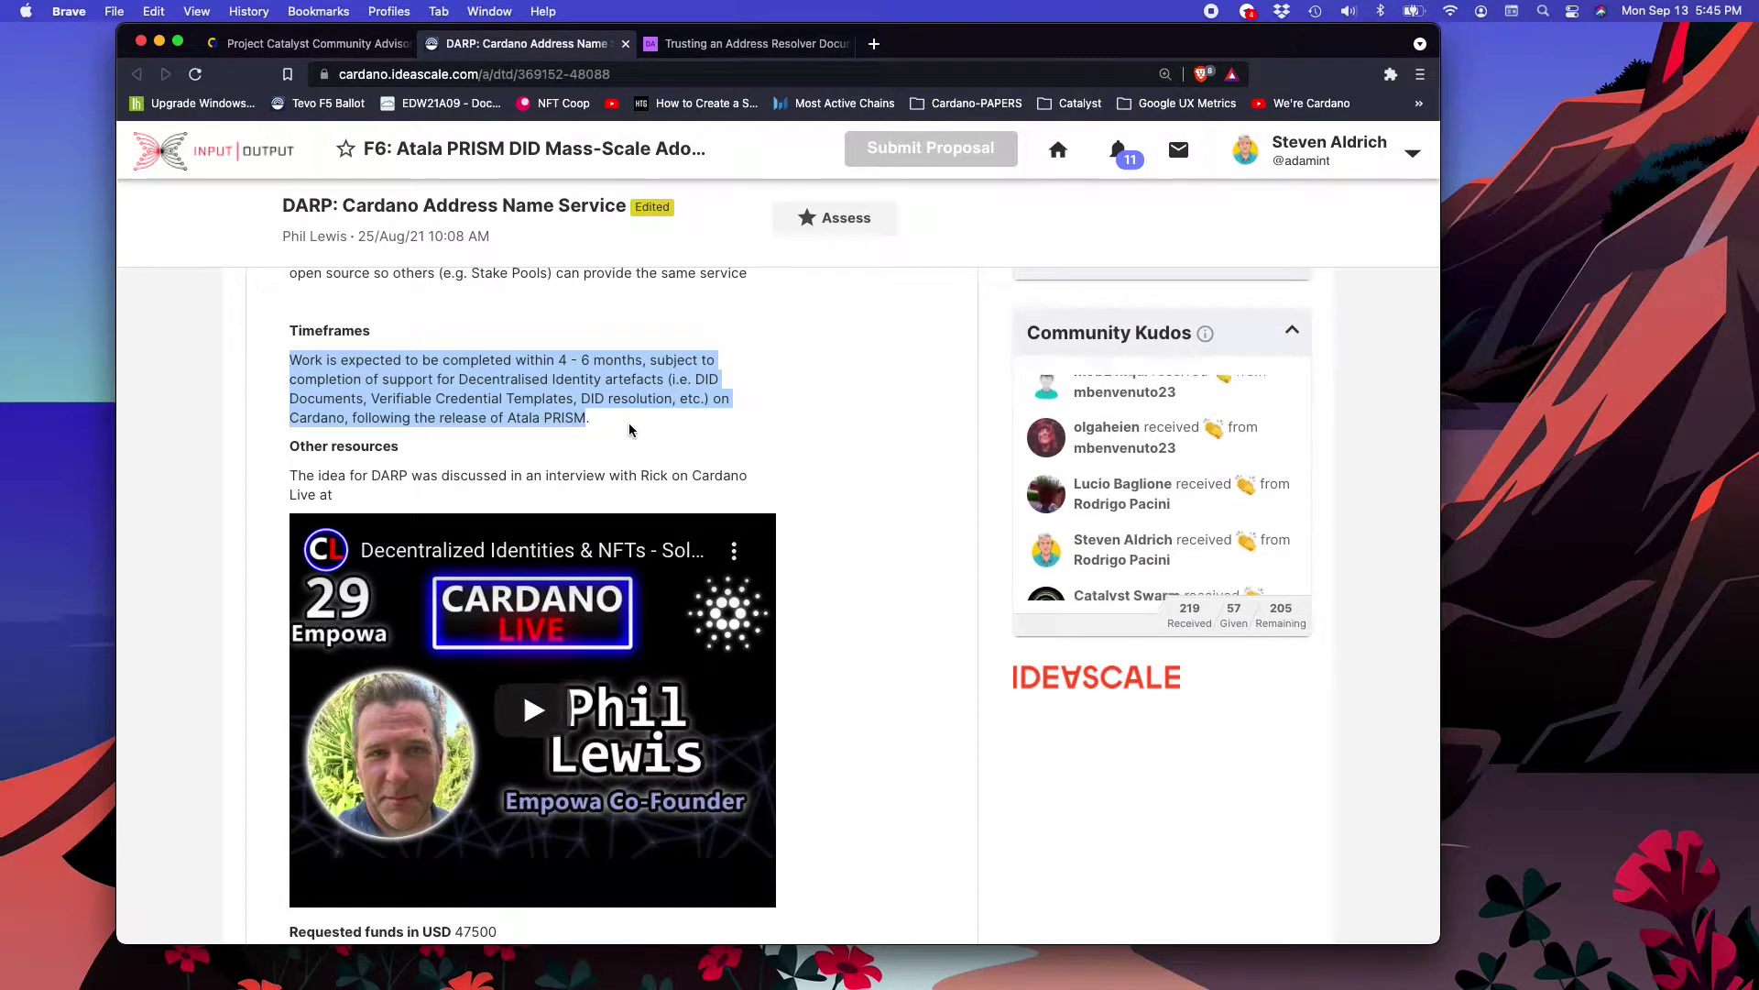
triple_click(515, 421)
click(515, 421)
drag(588, 419, 510, 416)
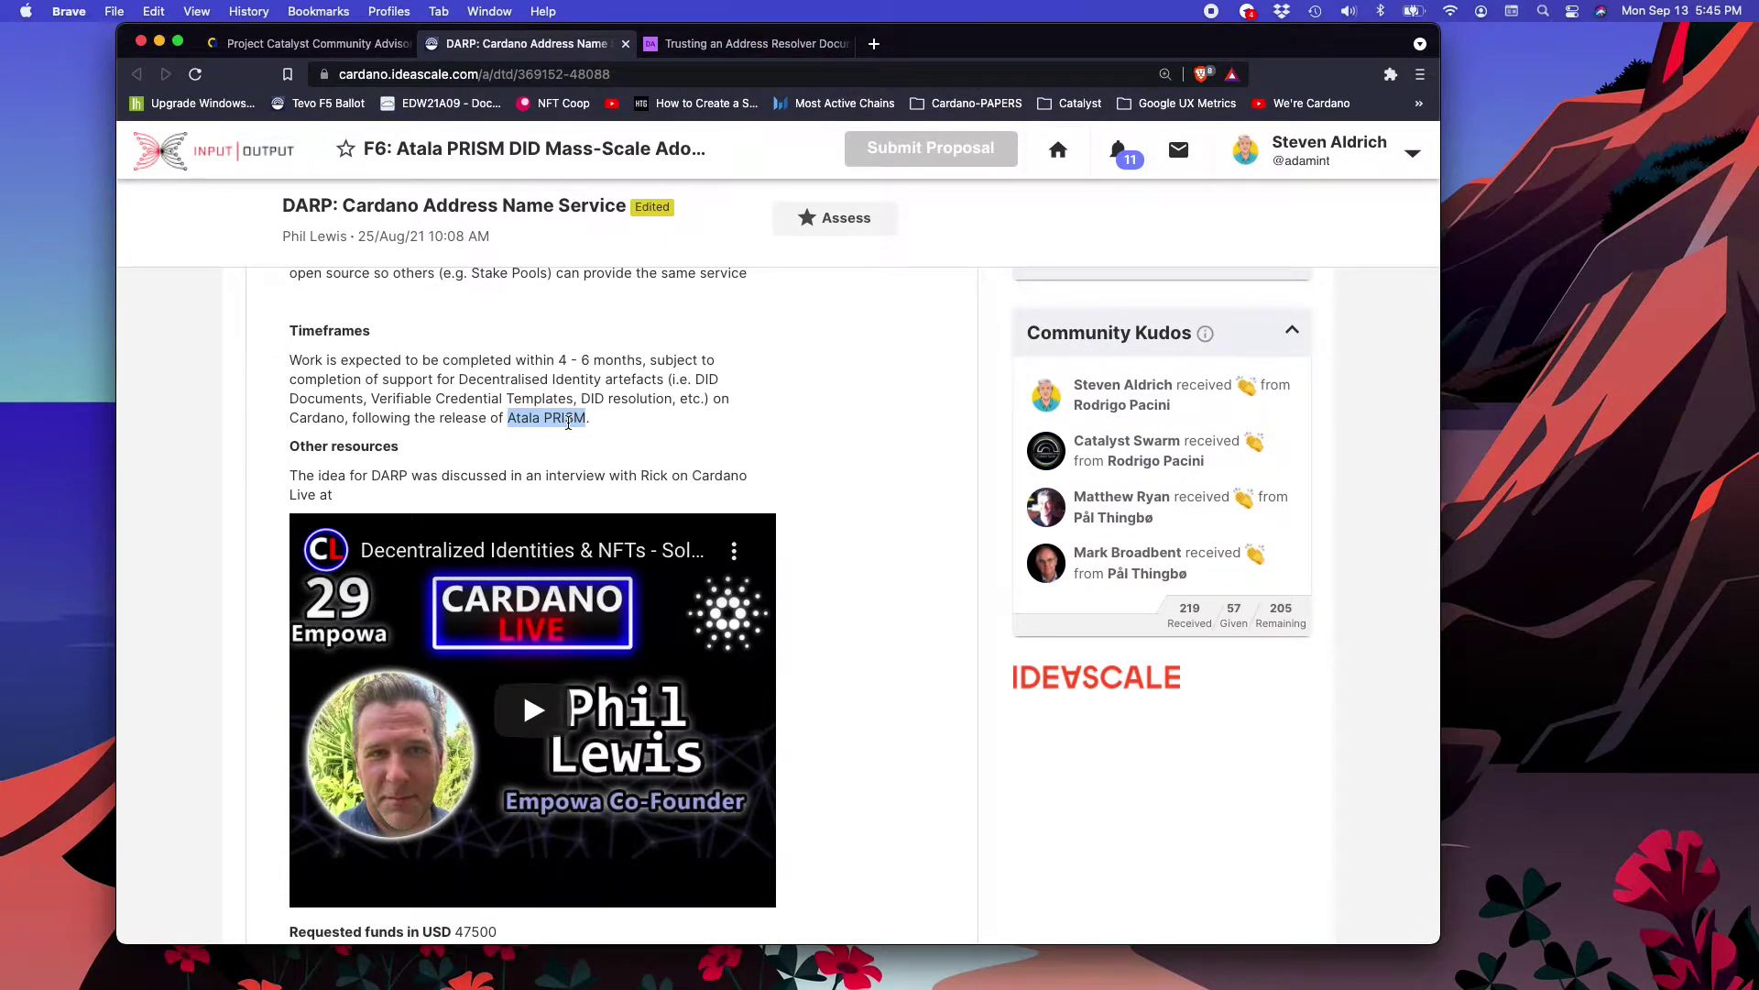
Step: Re-examine the 4 - 6 months completion estimate and highlight its dependency on the Atala PRISM release
drag(562, 359, 587, 366)
scroll(581, 357, down, 1)
scroll(581, 356, up, 1)
click(589, 377)
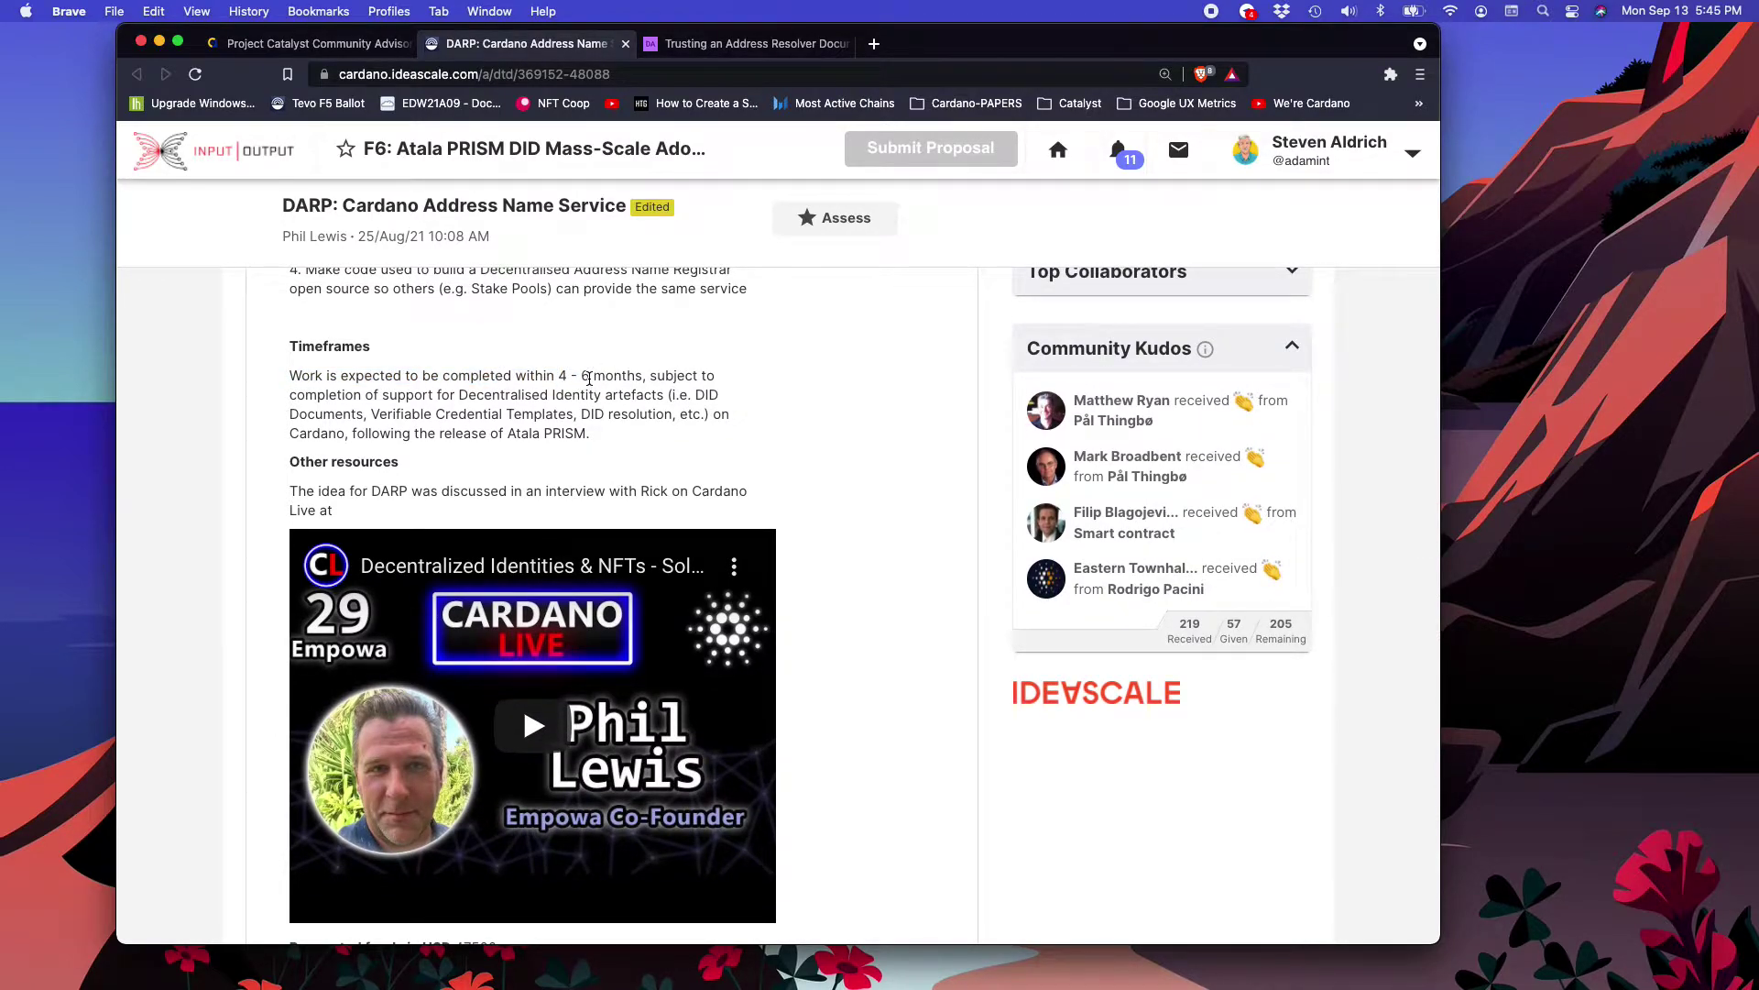
drag(558, 376, 498, 432)
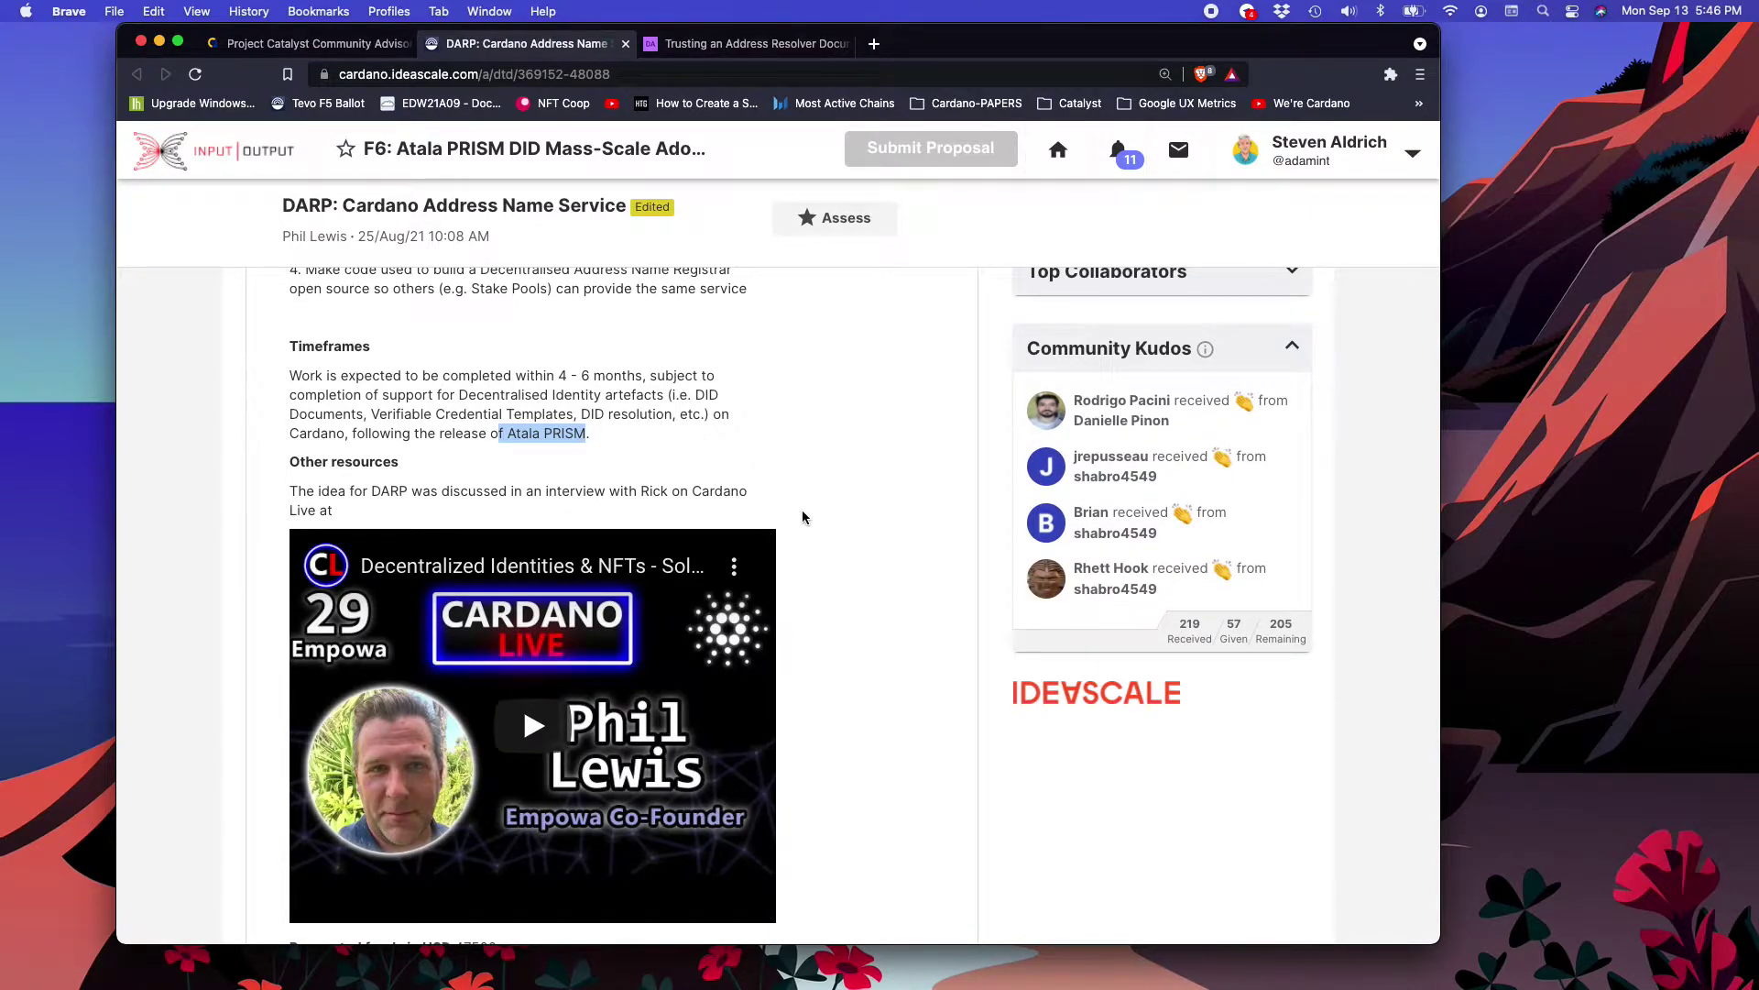
Step: Continue past the Cardano Live interview, highlighting the requested funds in USD and the full list of checklist items
scroll(798, 523, down, 4)
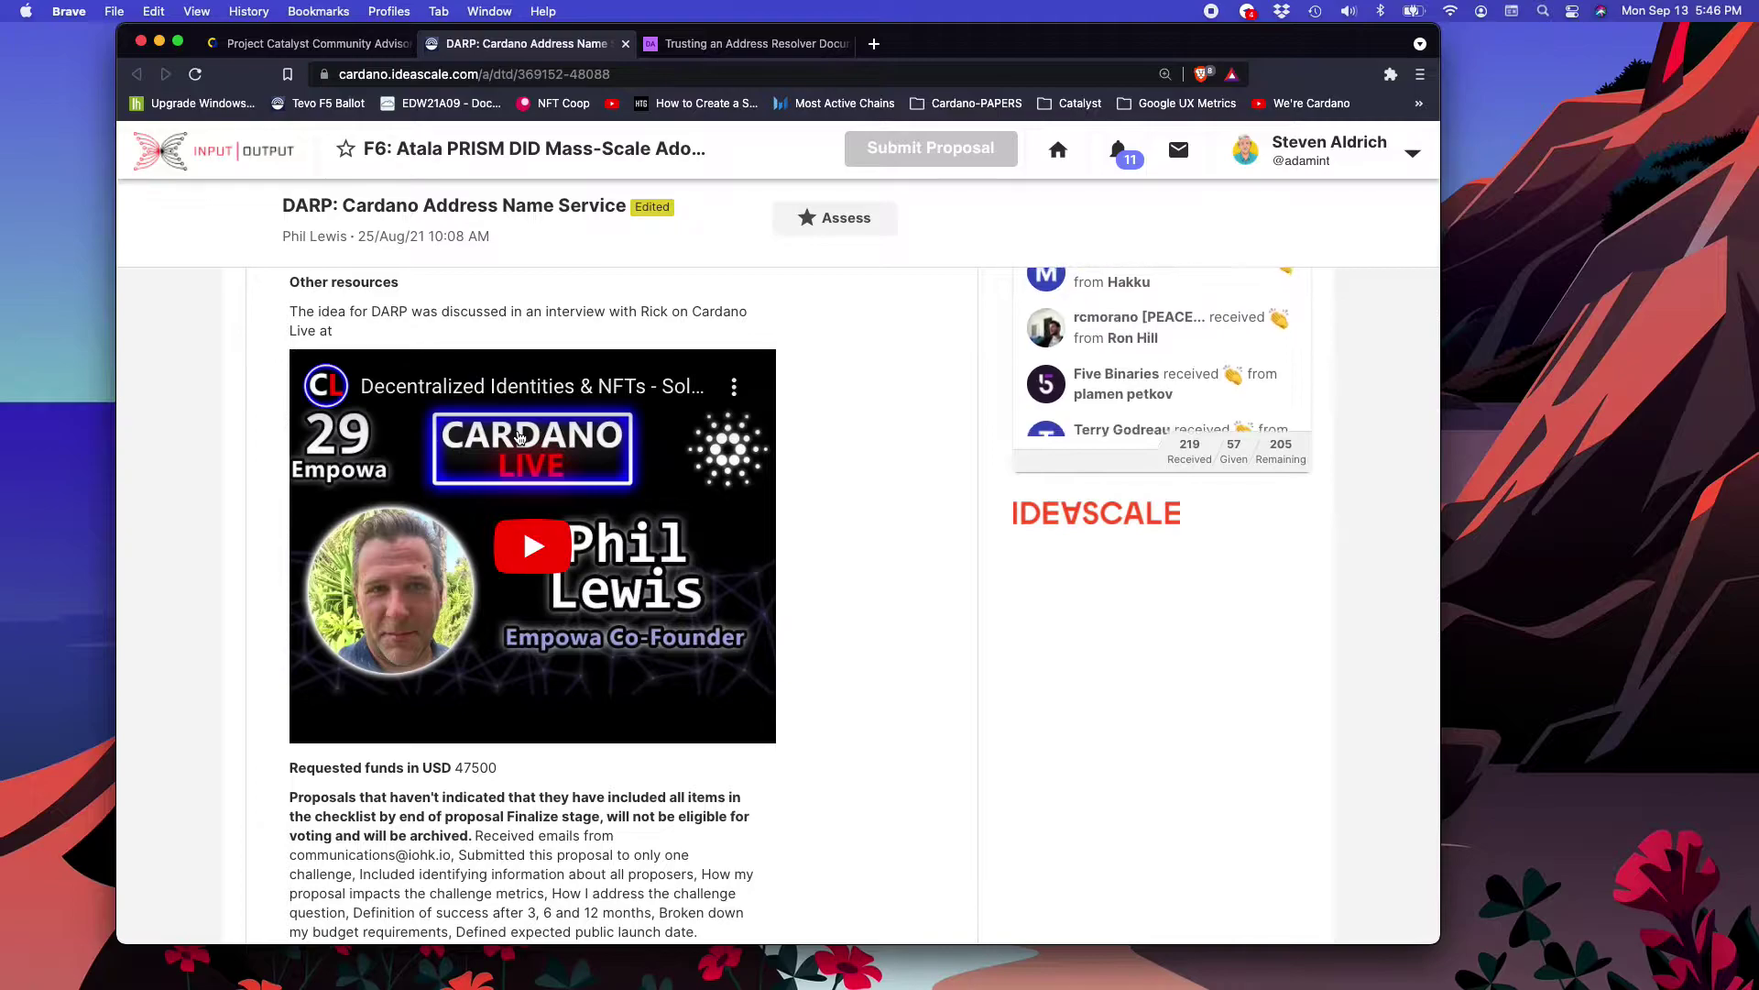
scroll(799, 616, down, 1)
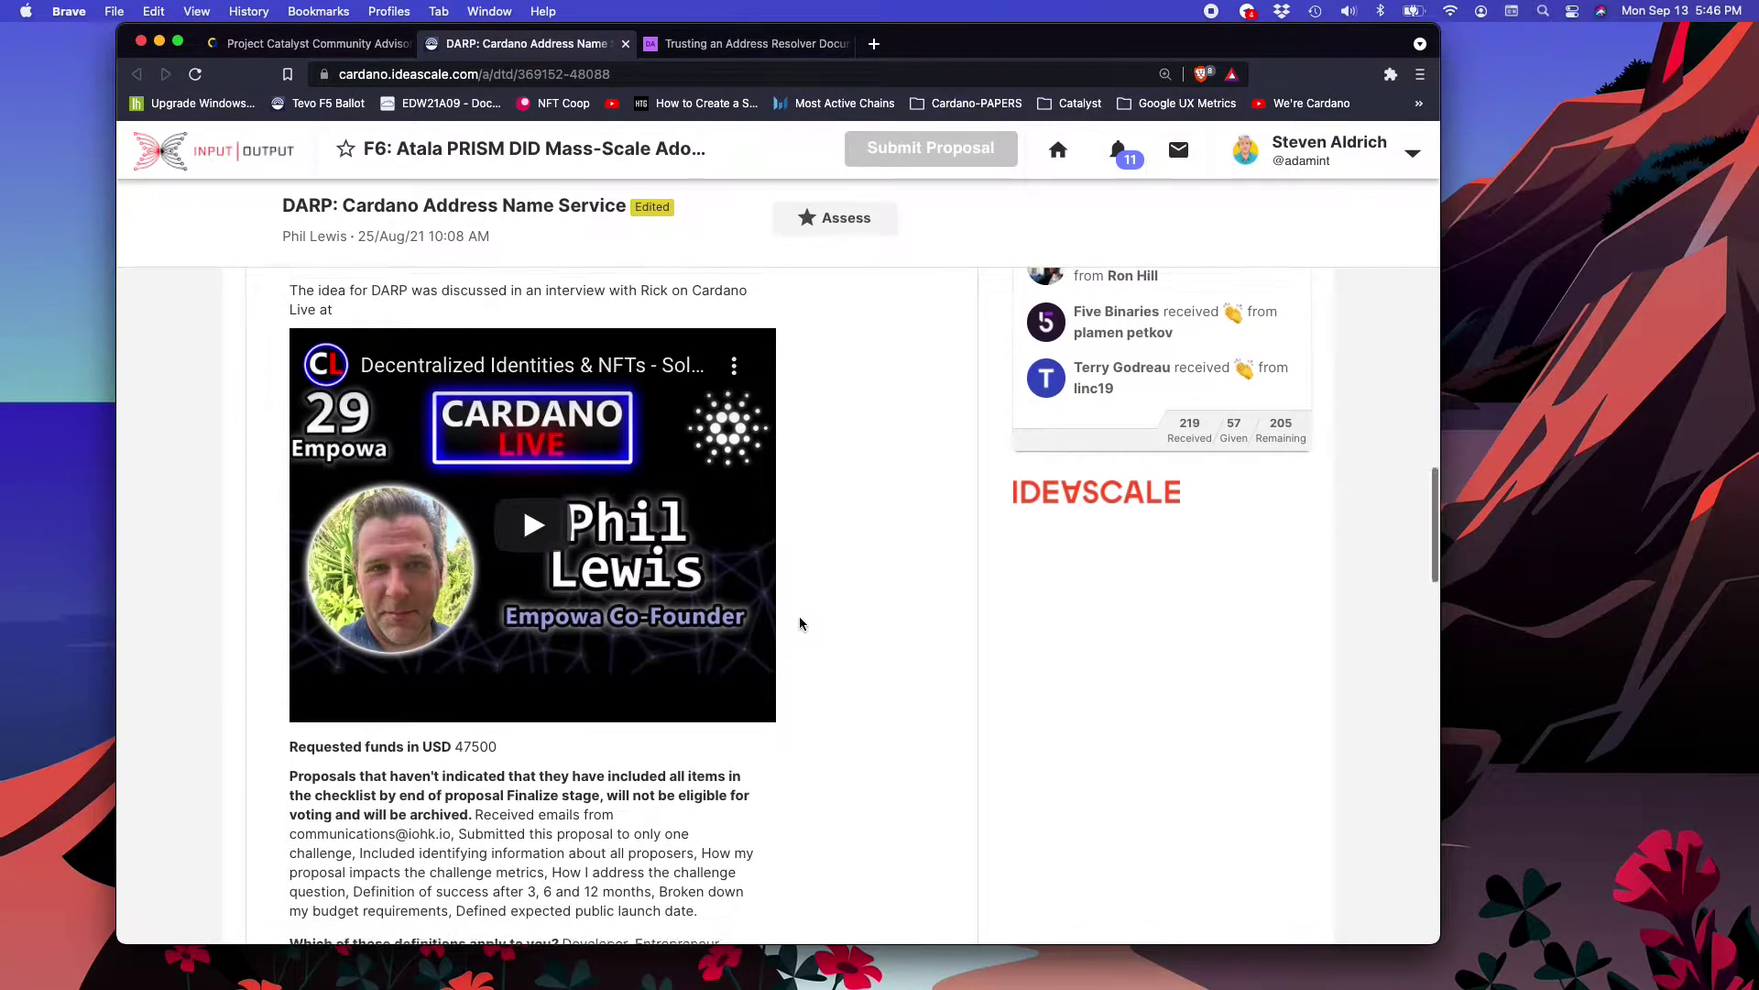
scroll(799, 623, down, 5)
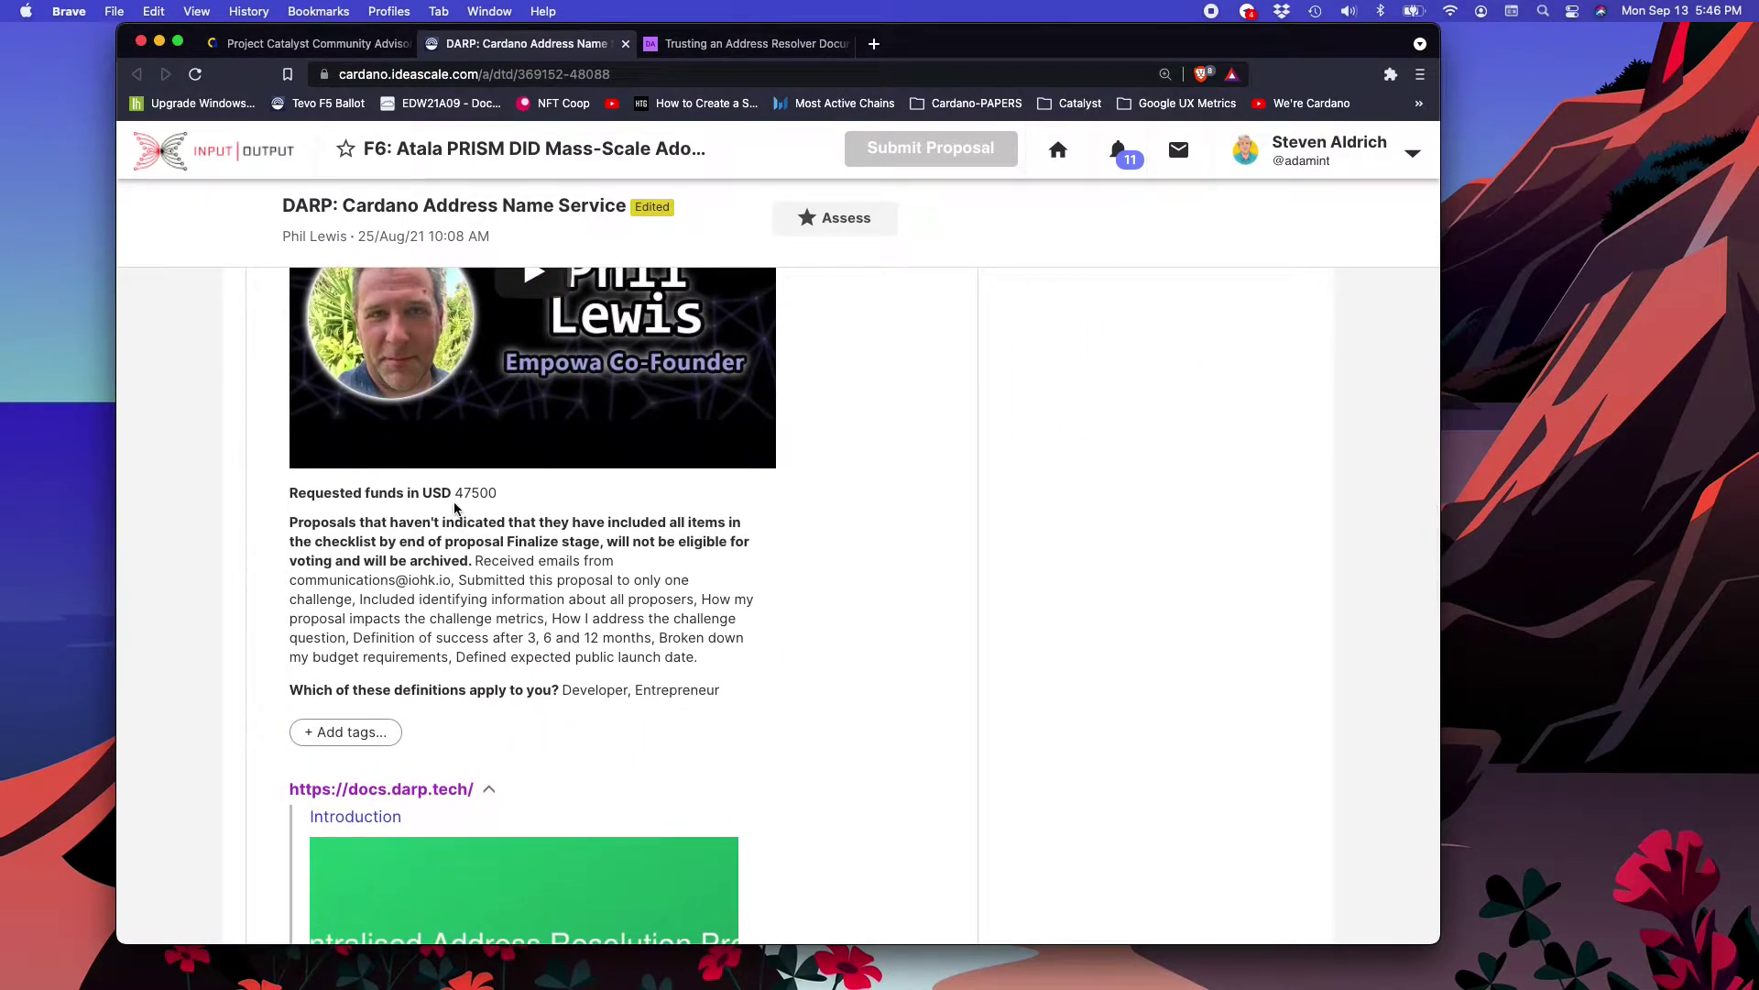
drag(502, 497, 453, 492)
click(607, 580)
drag(475, 554, 713, 658)
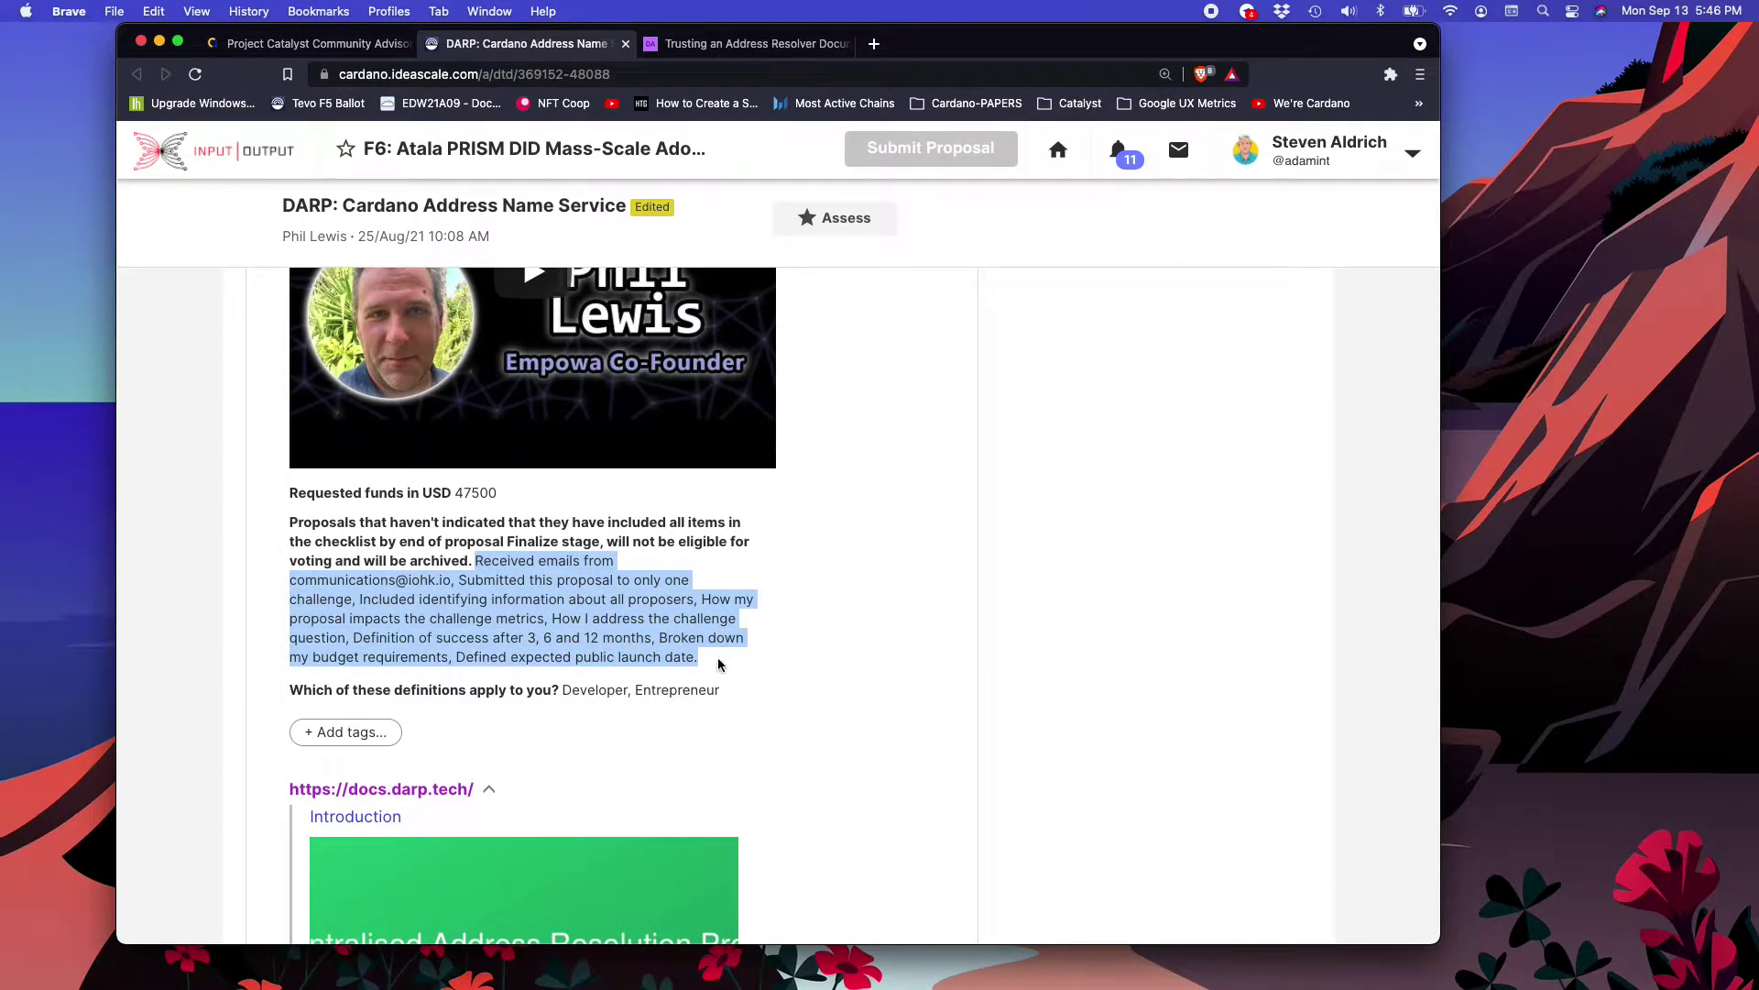
click(718, 664)
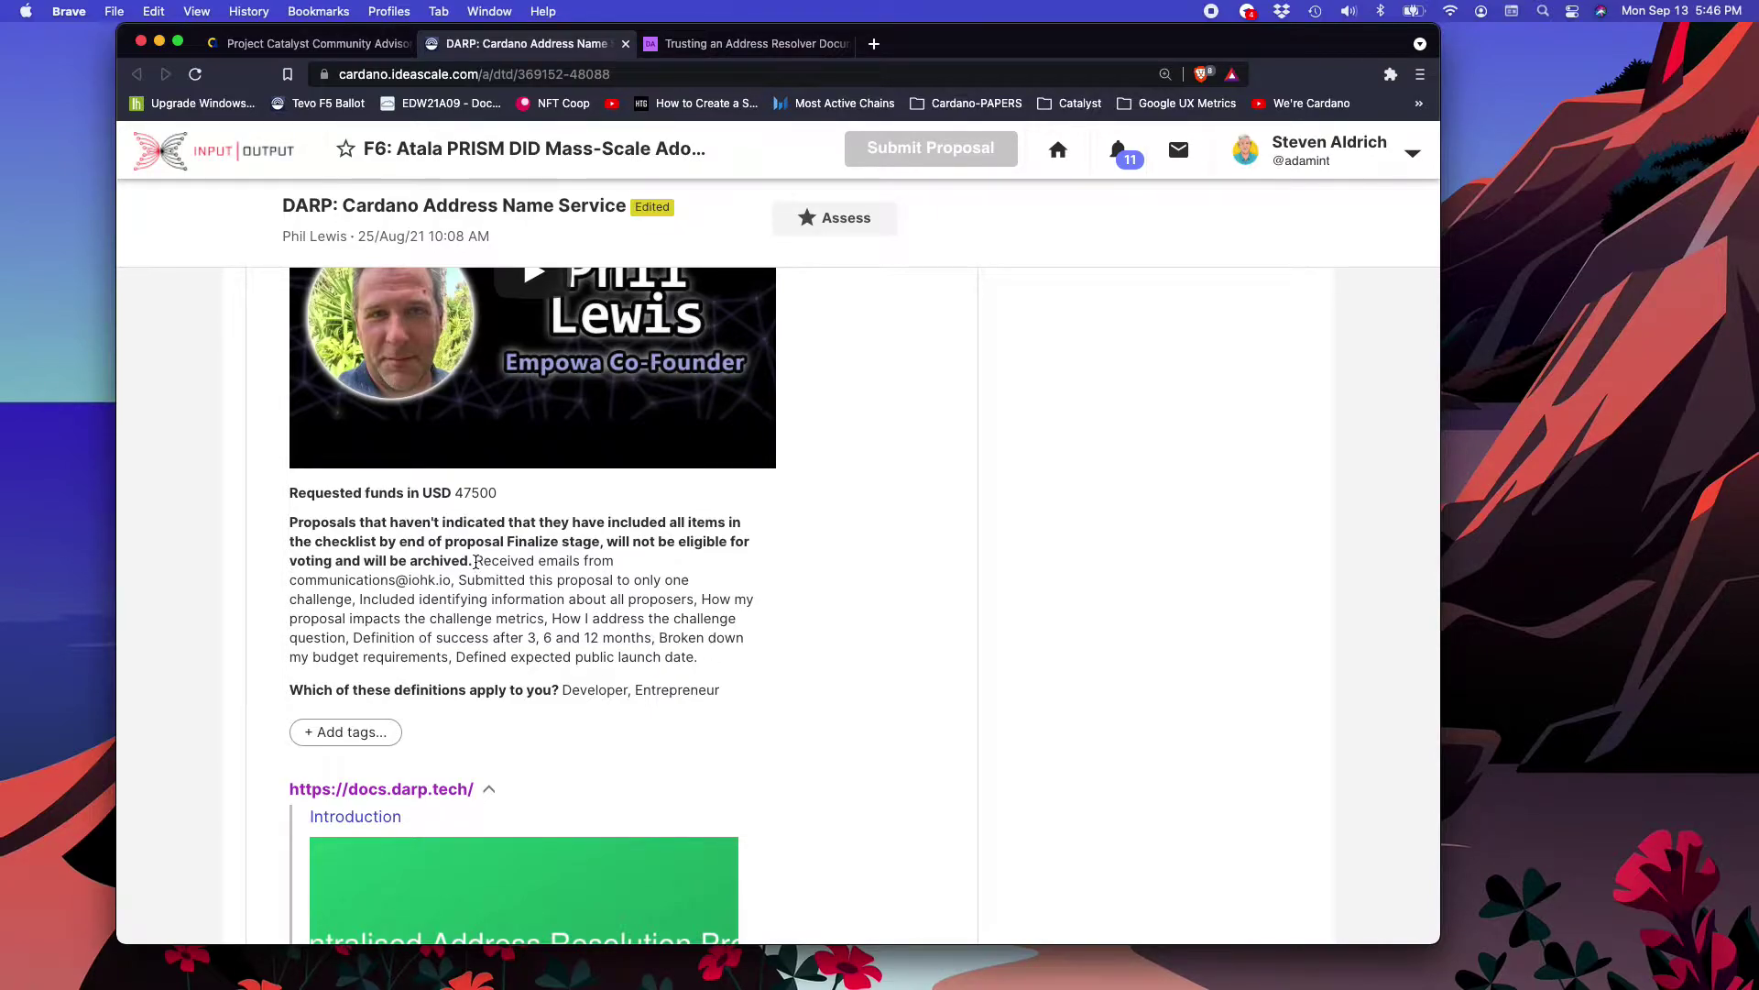
Step: Review individual checklist items, highlighting the received emails entry and "Definition of success after 3, 6 and 12 months"
mouse_move(476, 560)
mouse_down()
mouse_move(436, 577)
mouse_move(452, 579)
mouse_up()
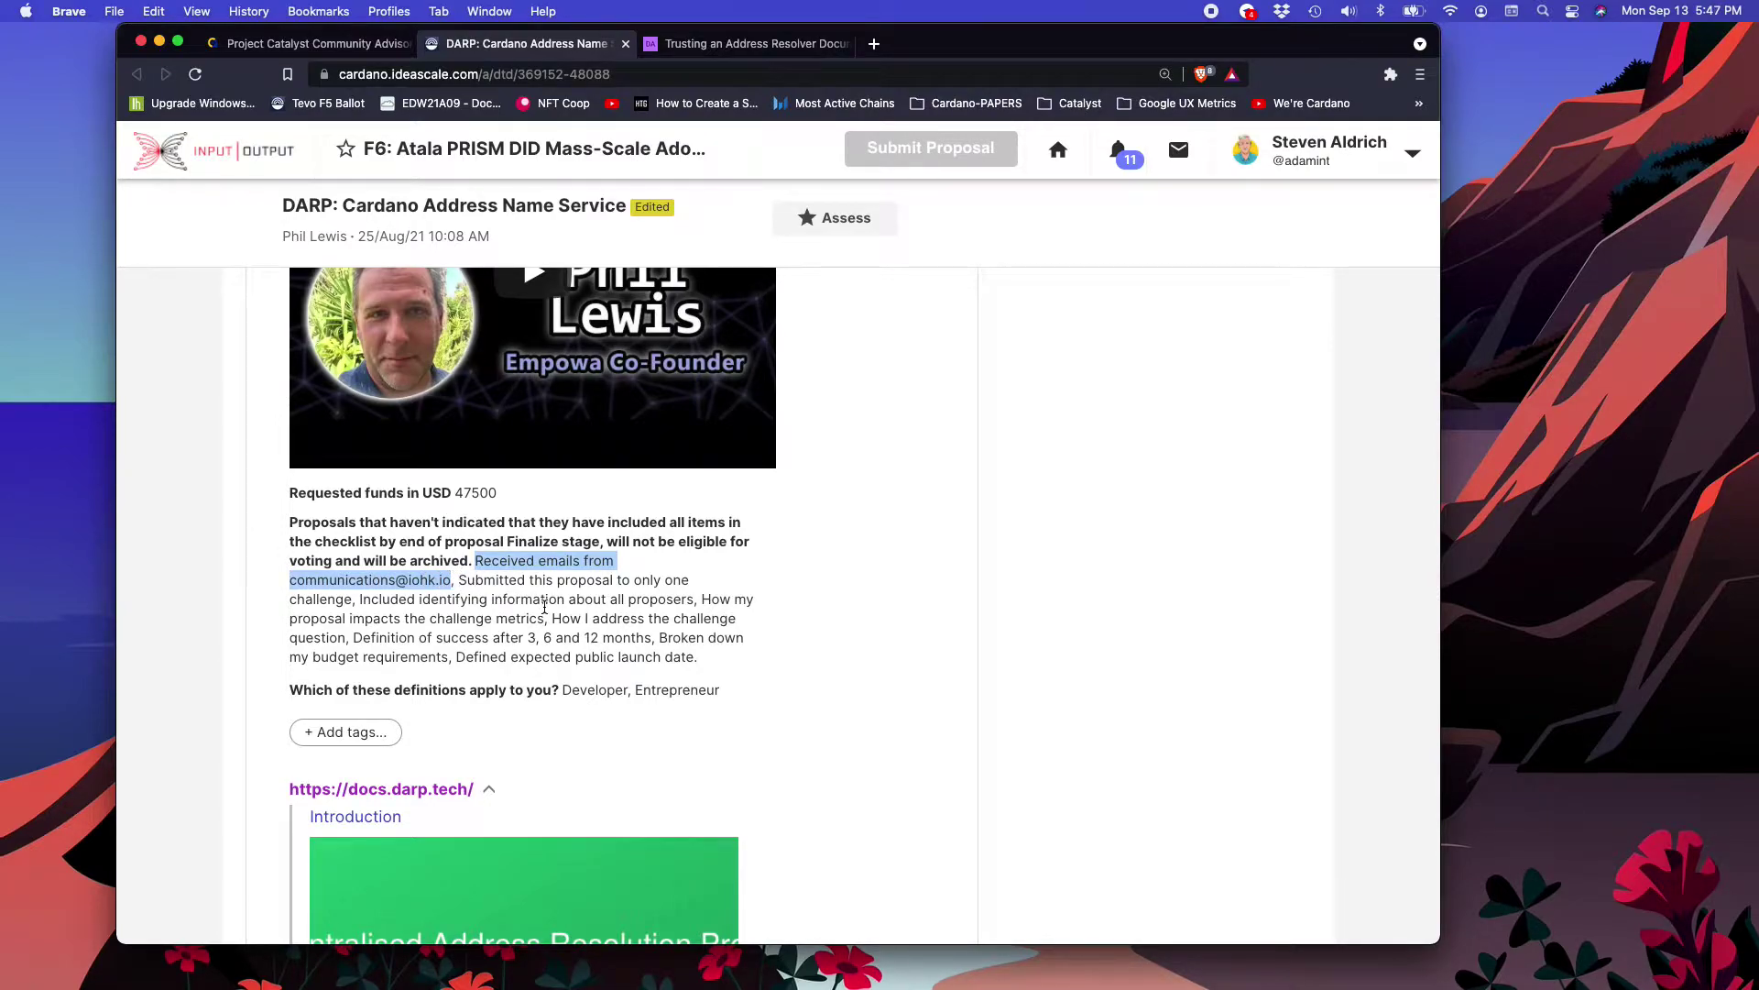
click(500, 585)
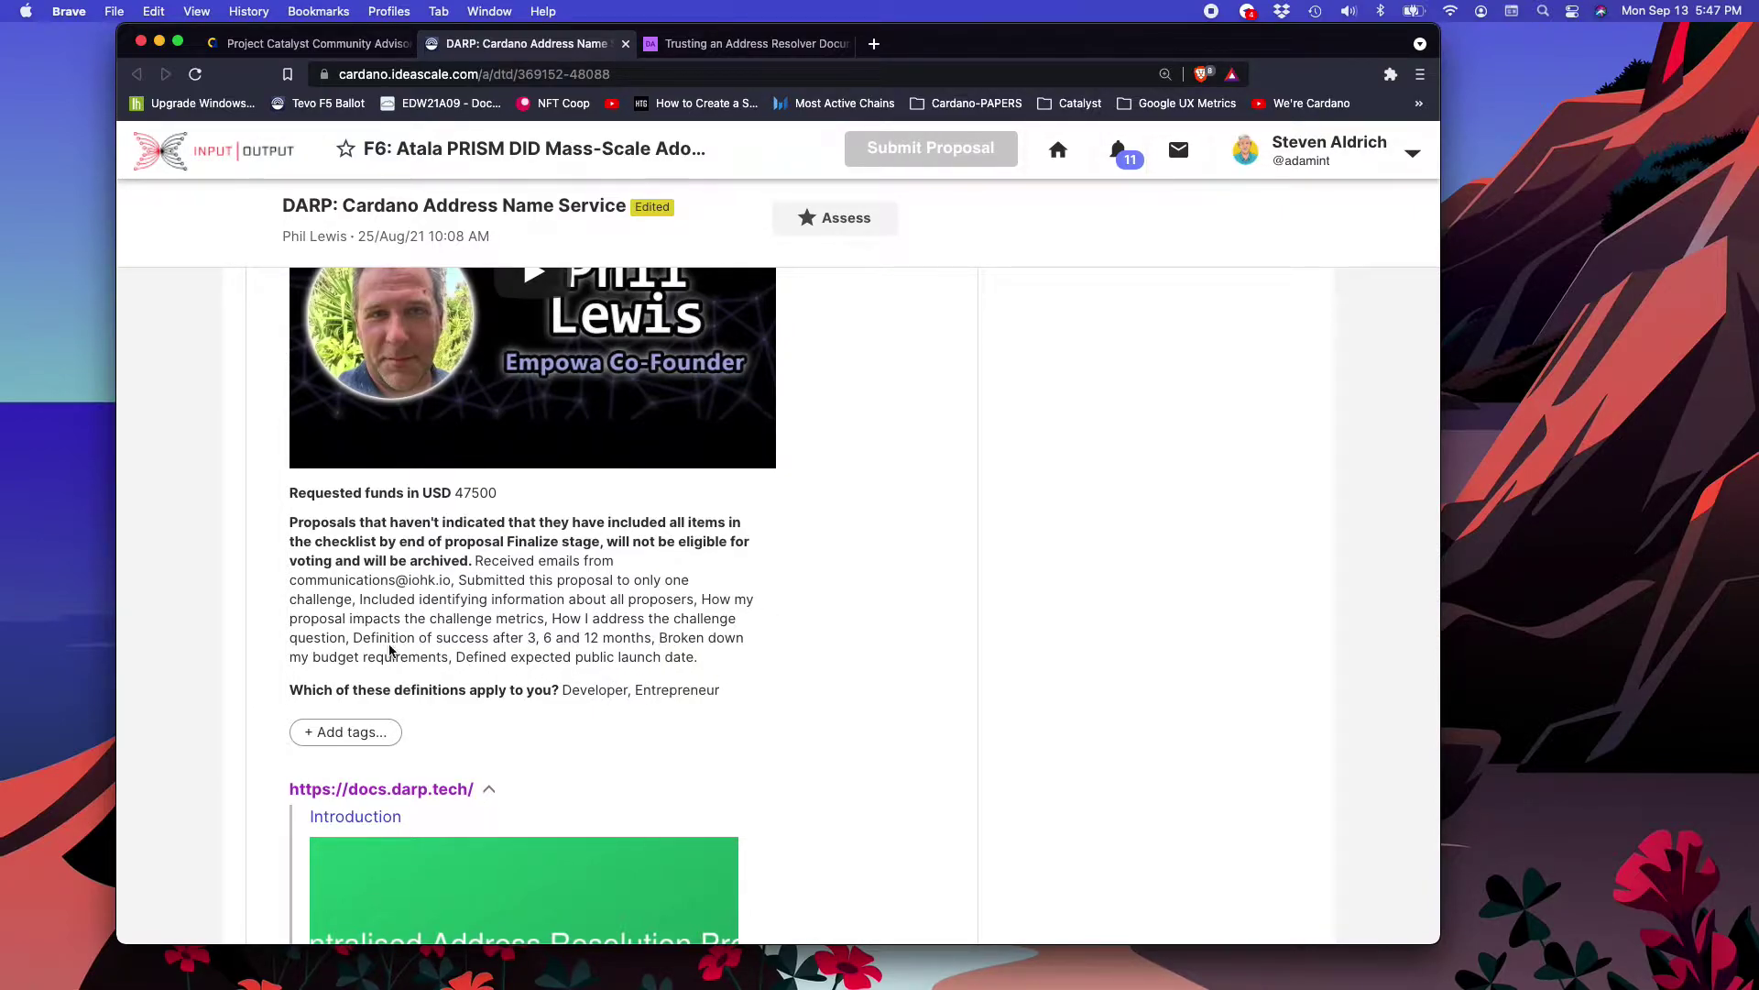
drag(353, 636, 653, 643)
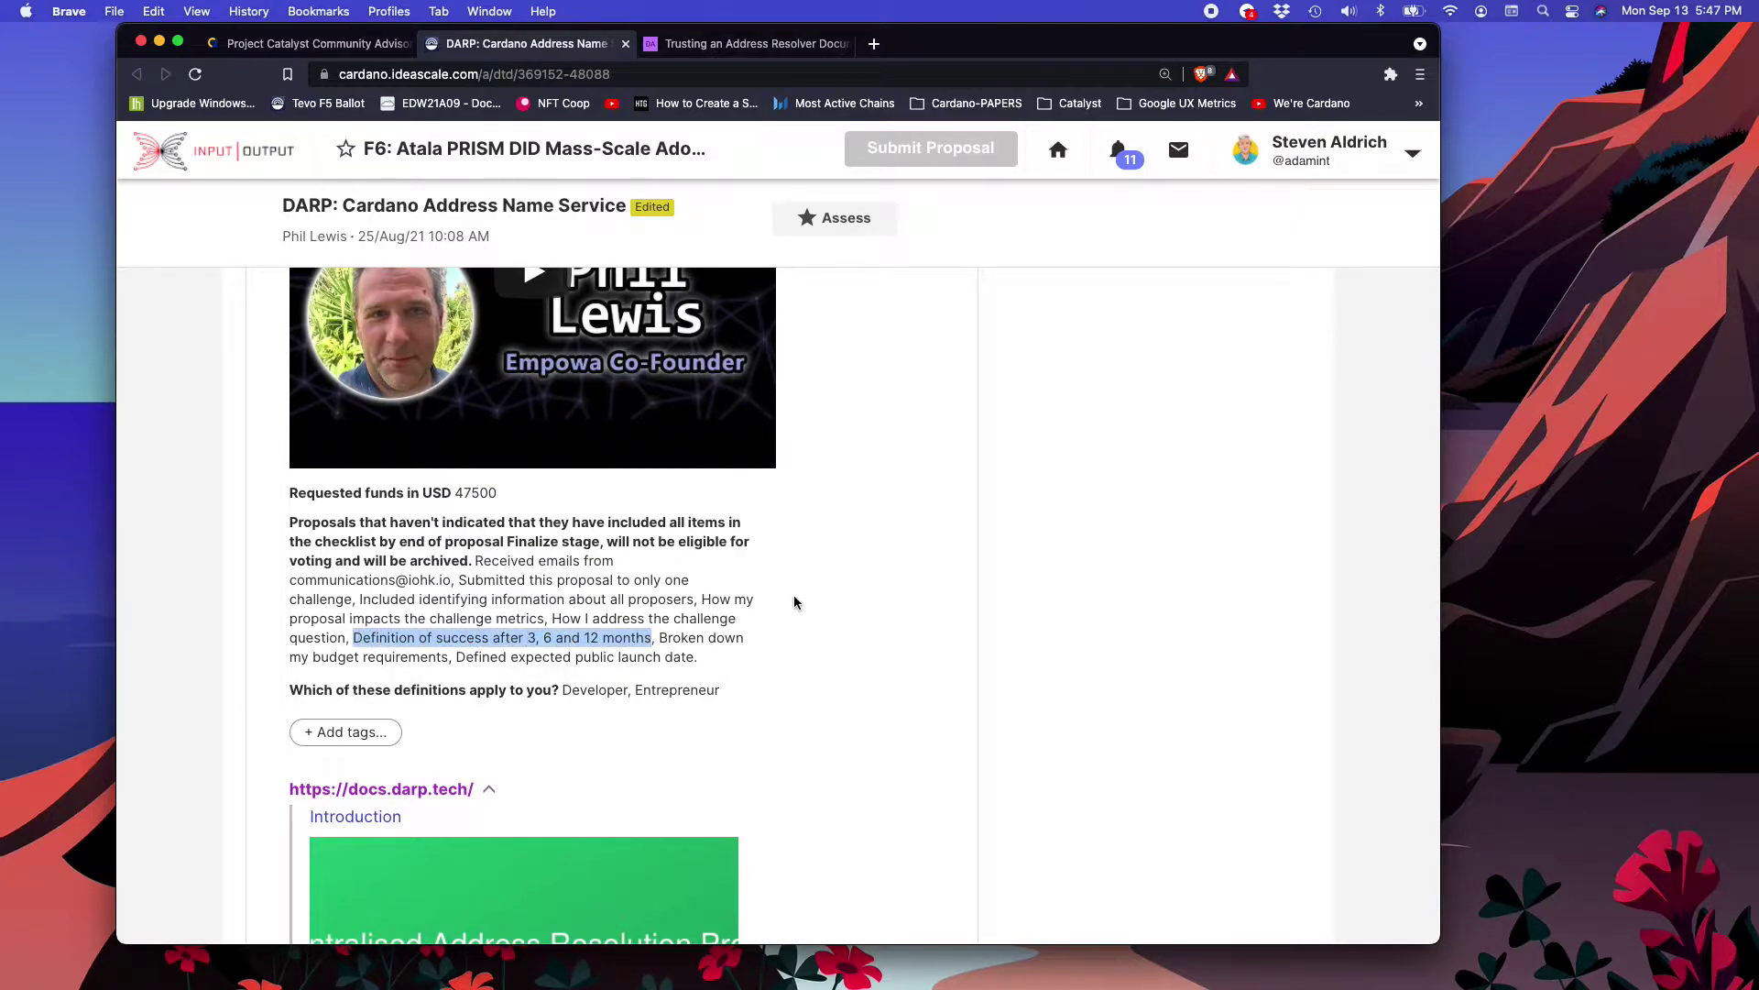
Step: Look through the whole proposal for a definition of success after 3, 6 and 12 months, ending at the documentation links
scroll(799, 589, up, 2)
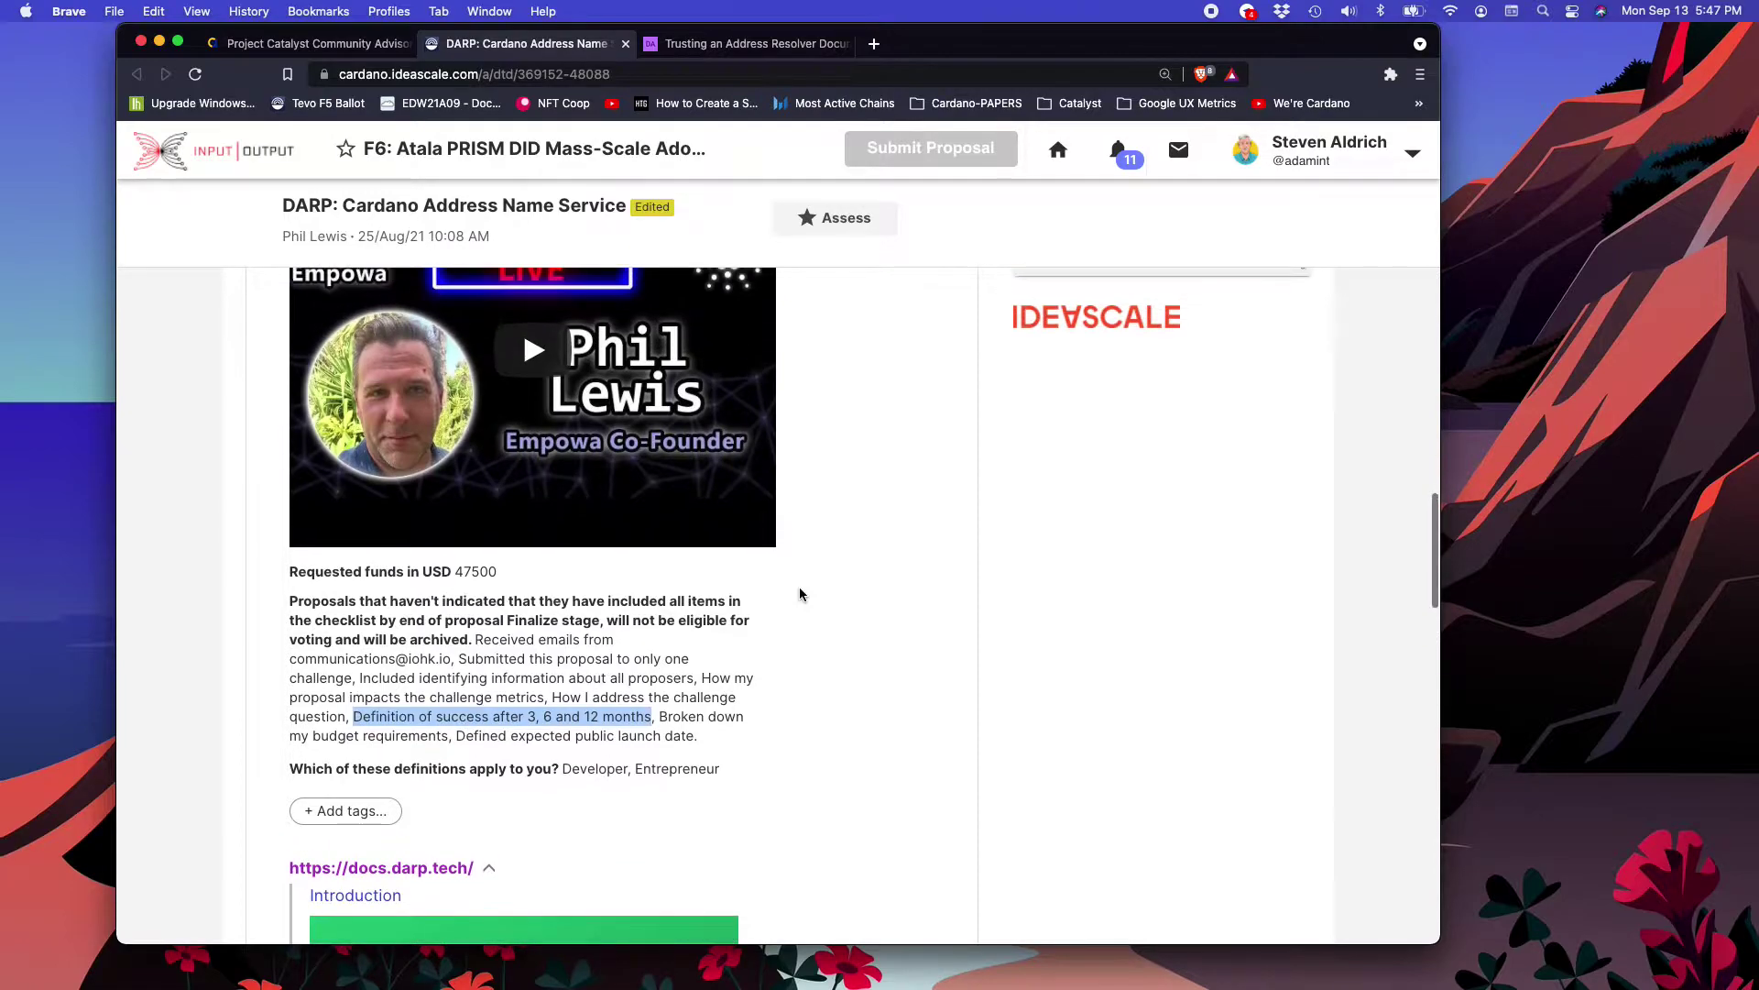
scroll(800, 593, up, 7)
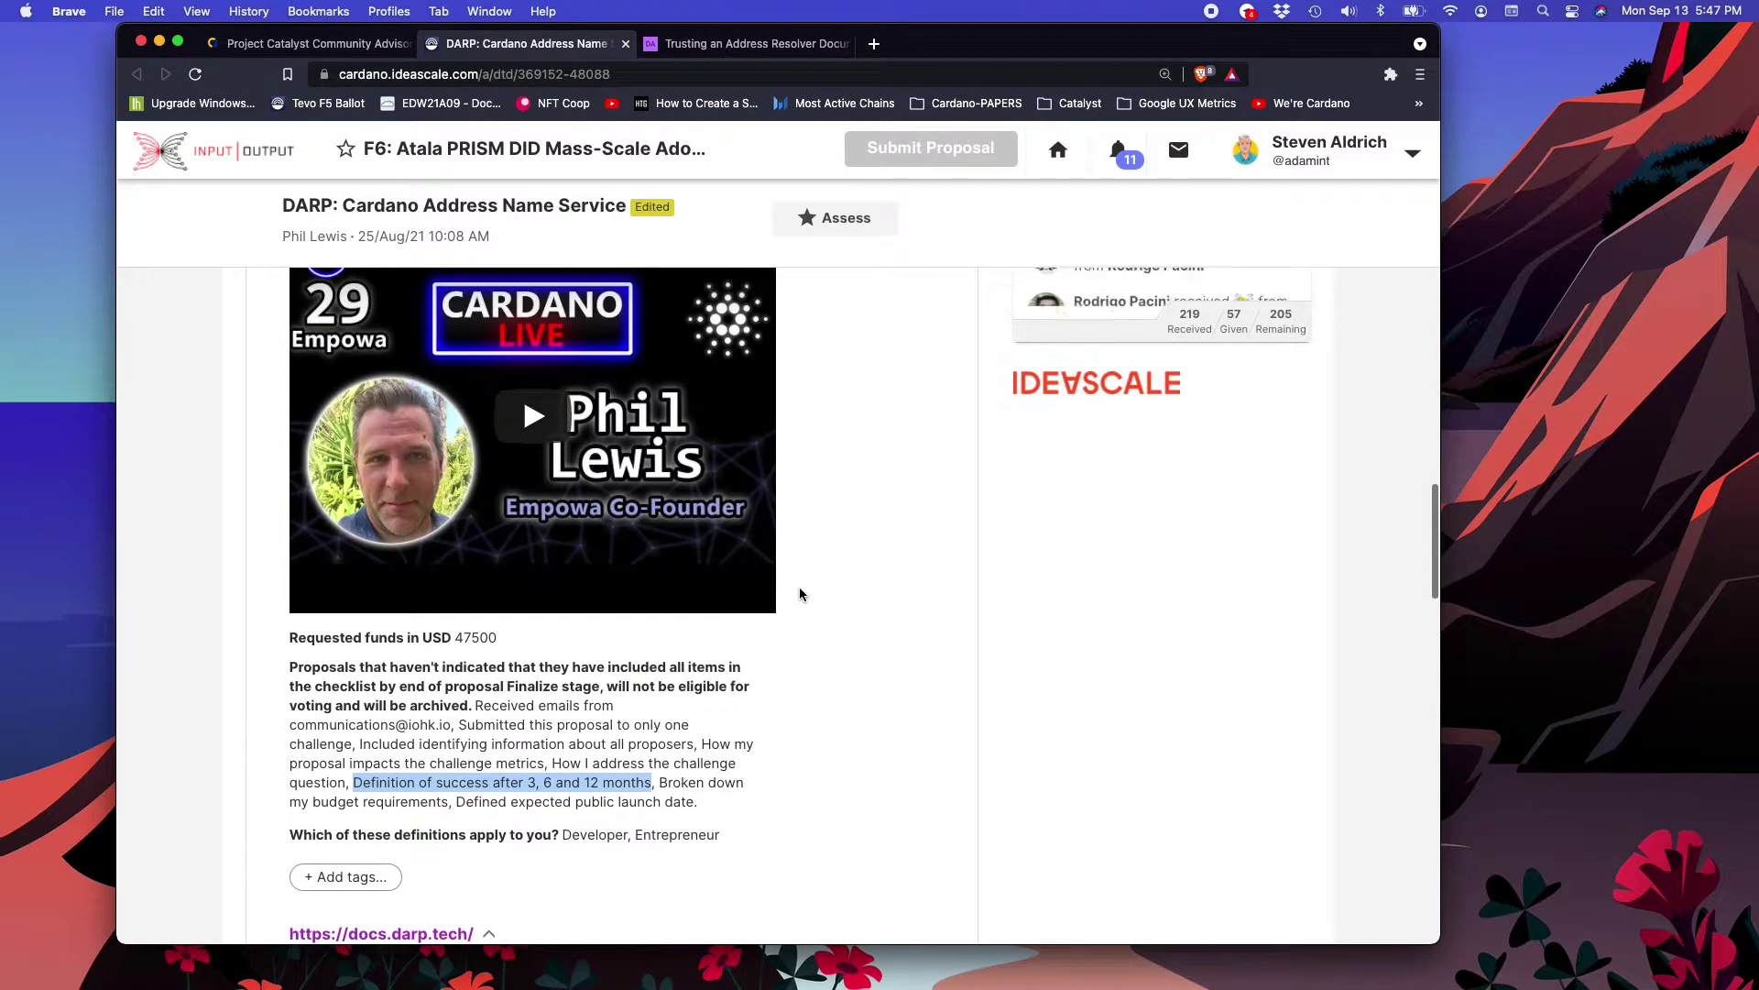
scroll(799, 594, up, 10)
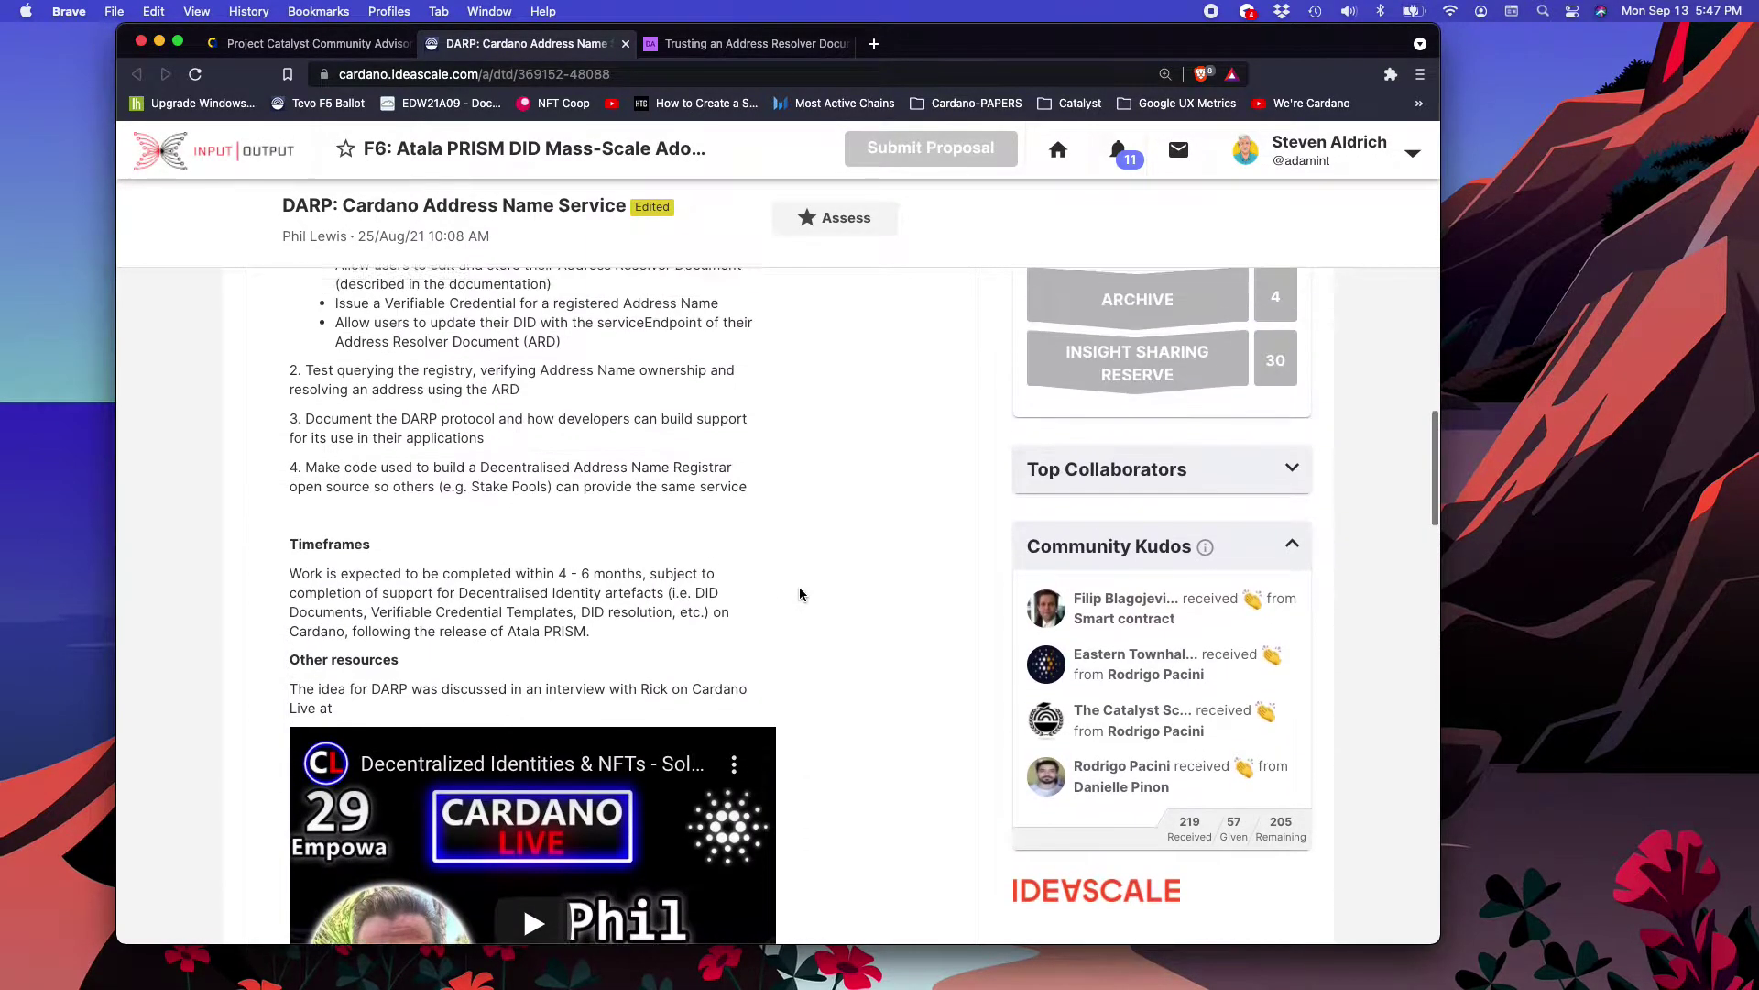
scroll(799, 594, up, 12)
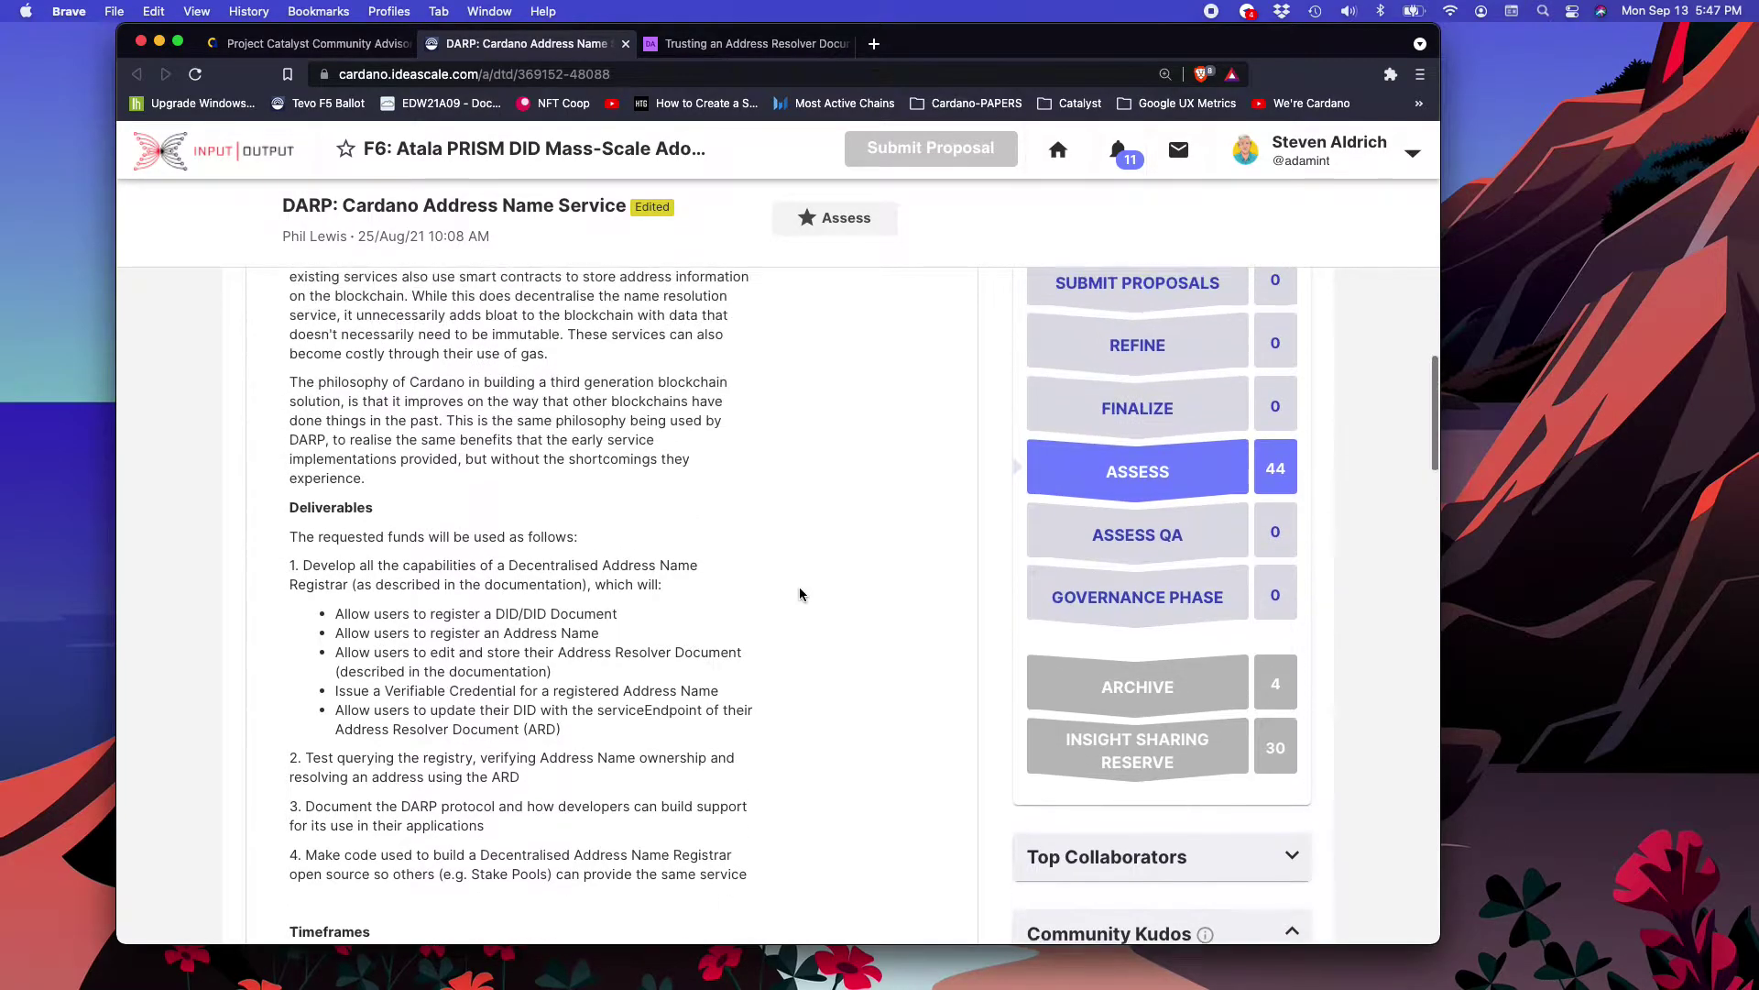
scroll(799, 594, up, 14)
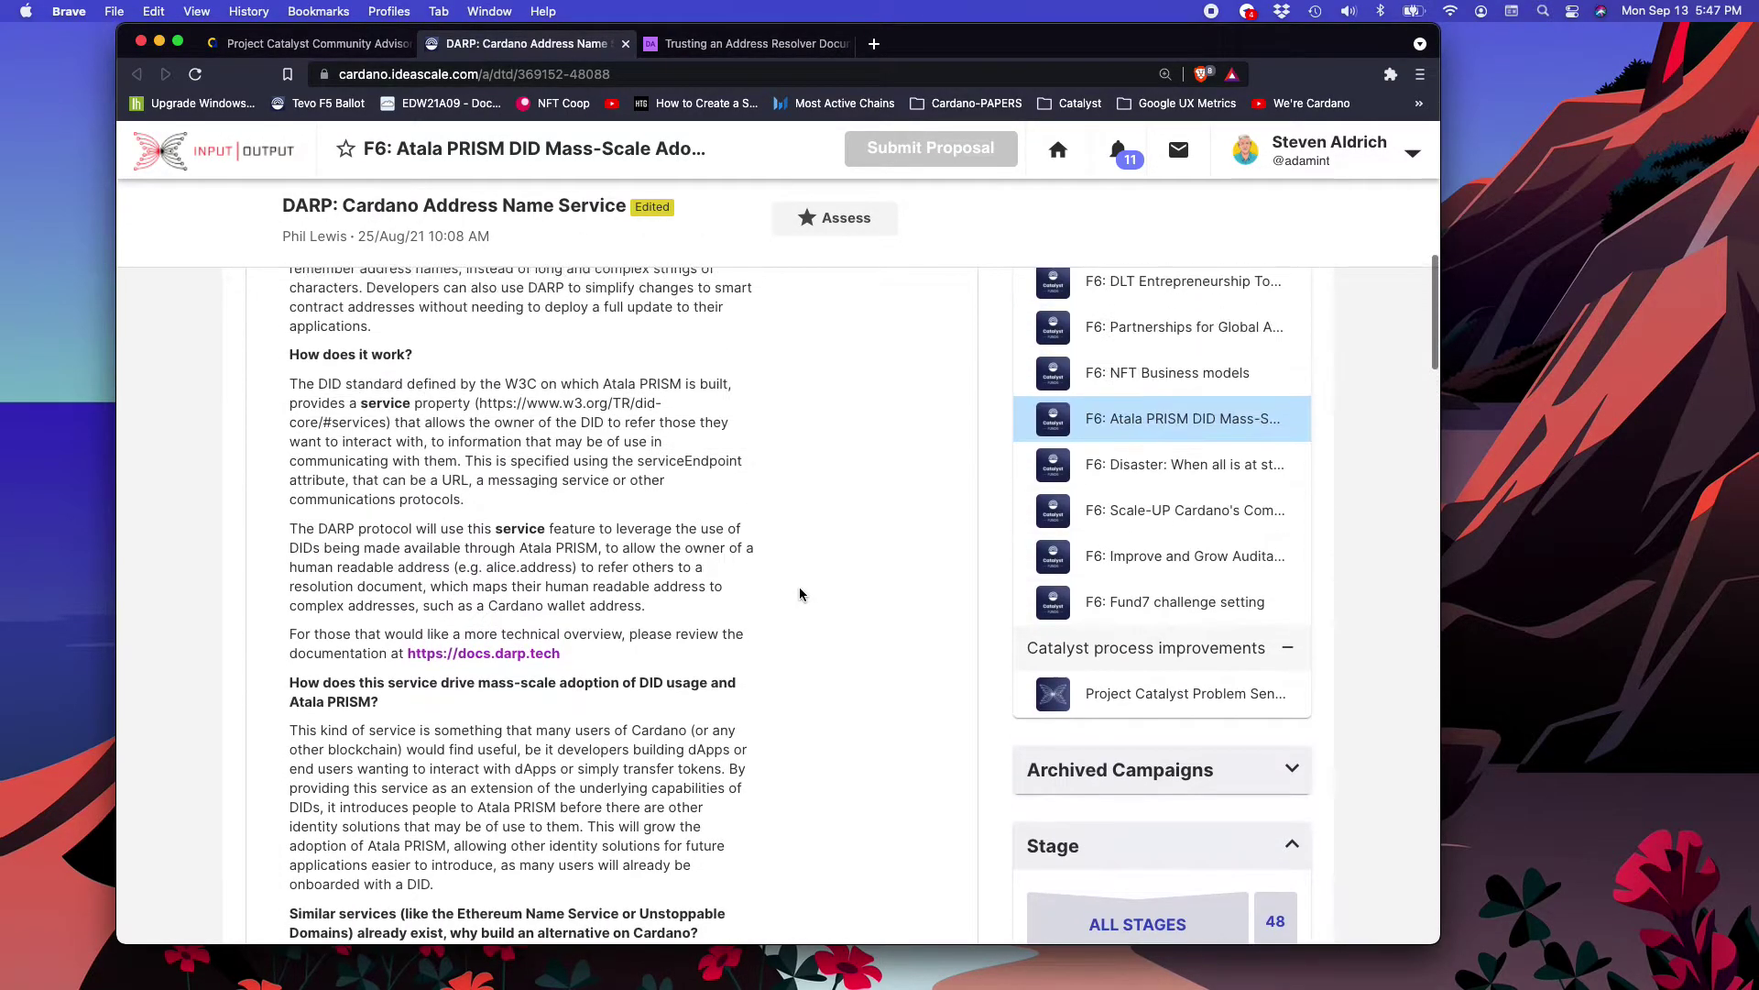
scroll(799, 594, up, 9)
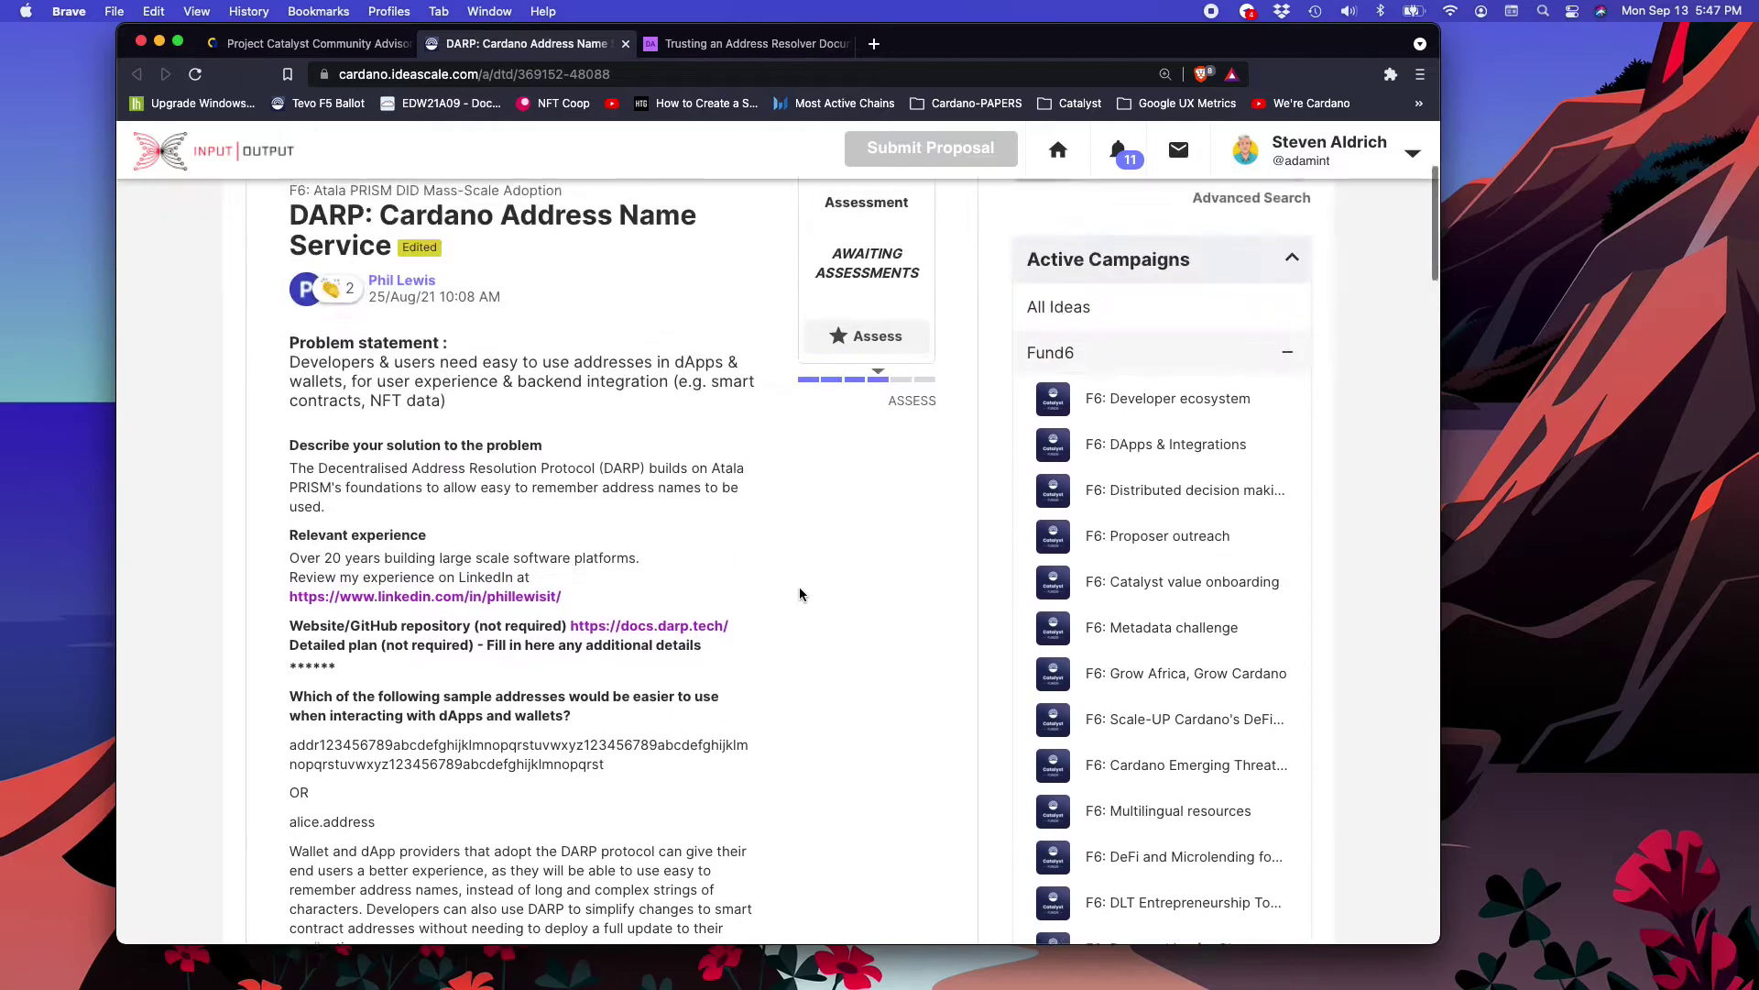
scroll(785, 633, down, 20)
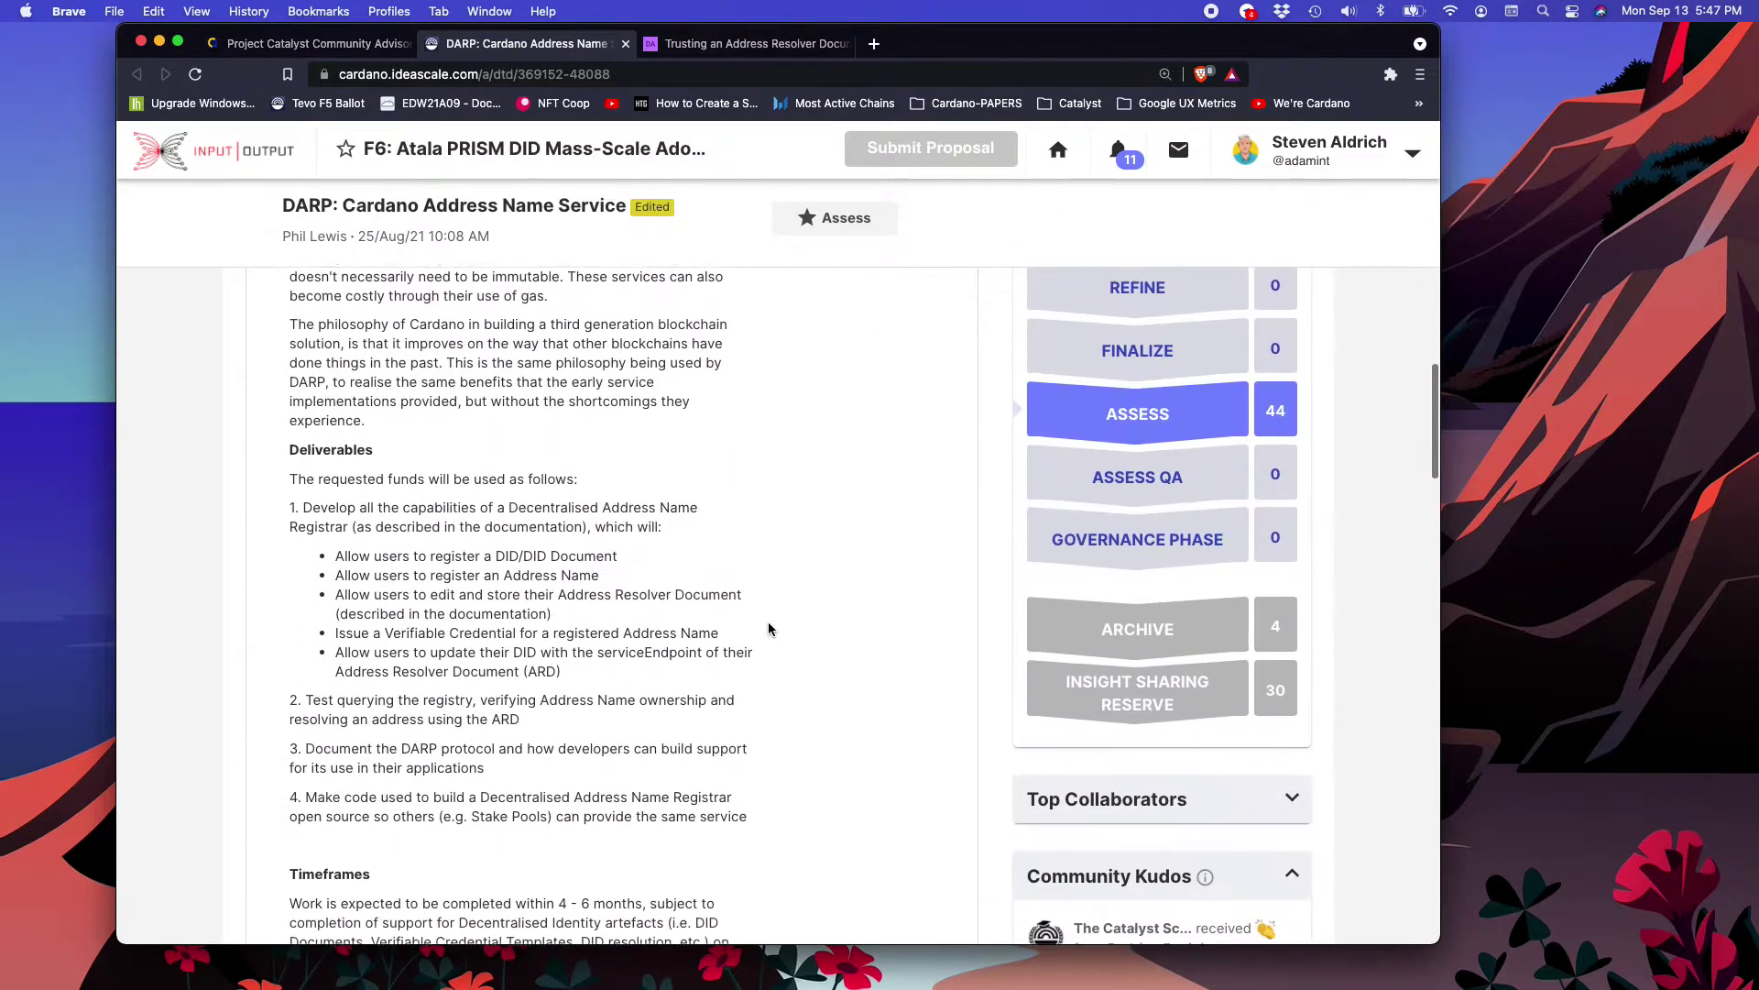
scroll(647, 513, down, 7)
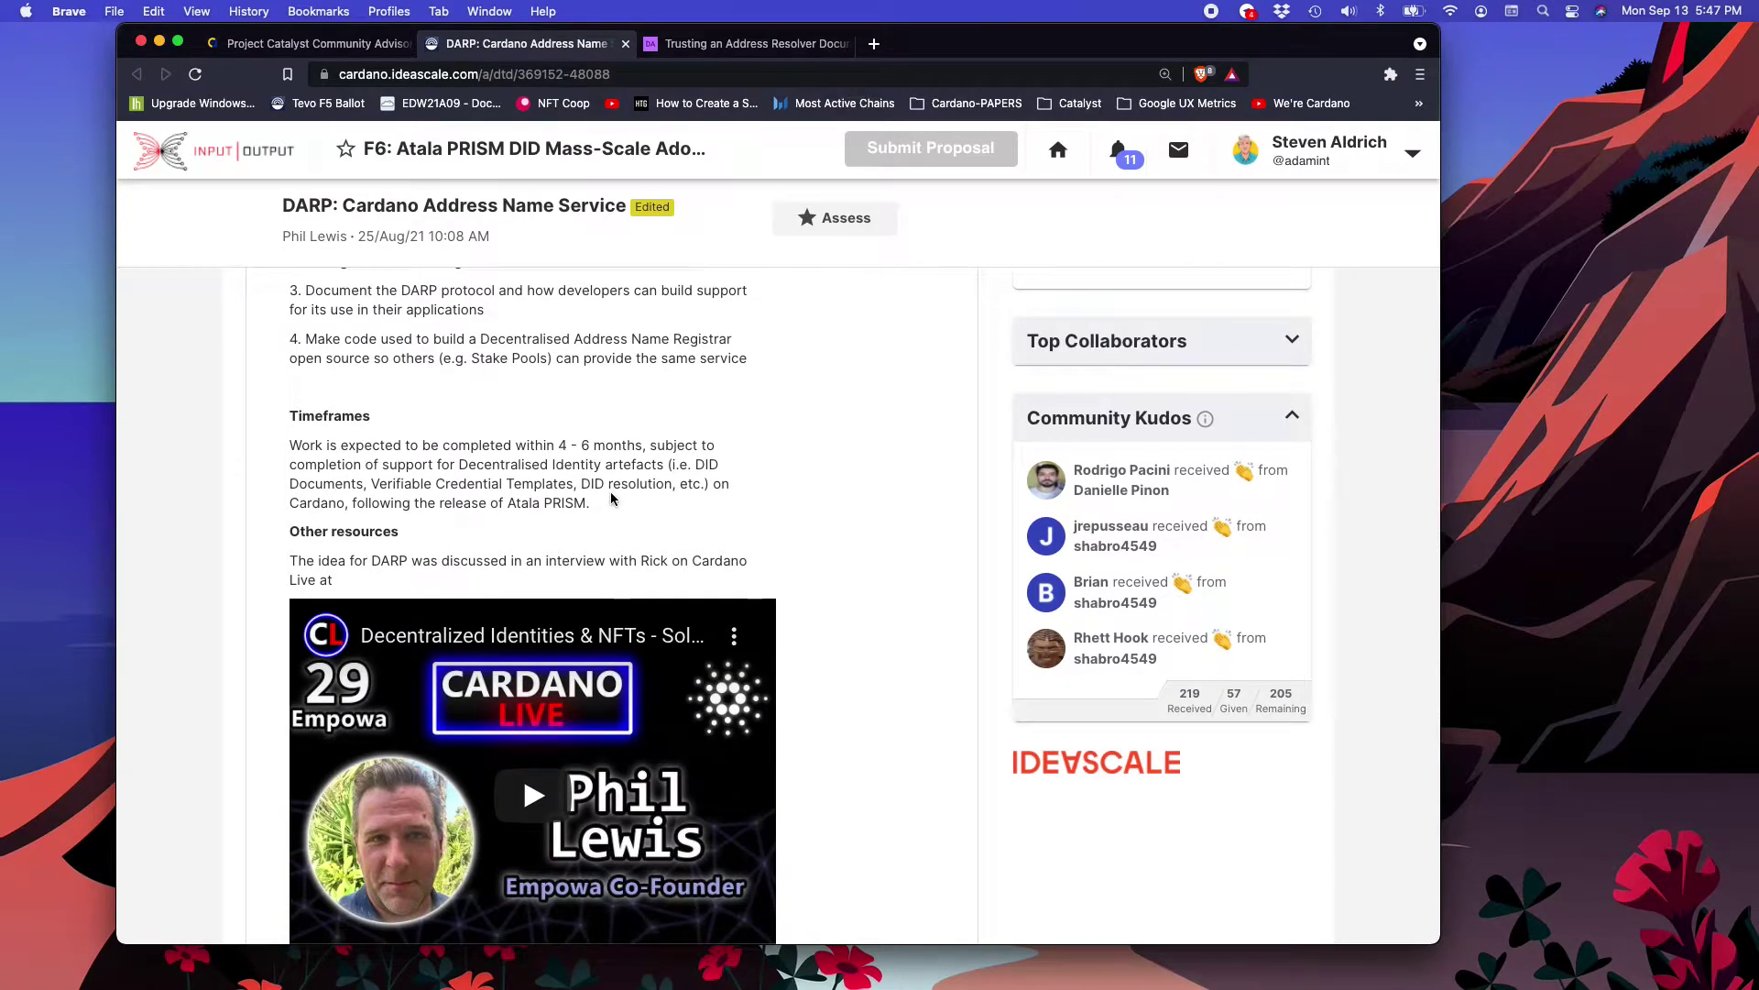
scroll(612, 499, down, 15)
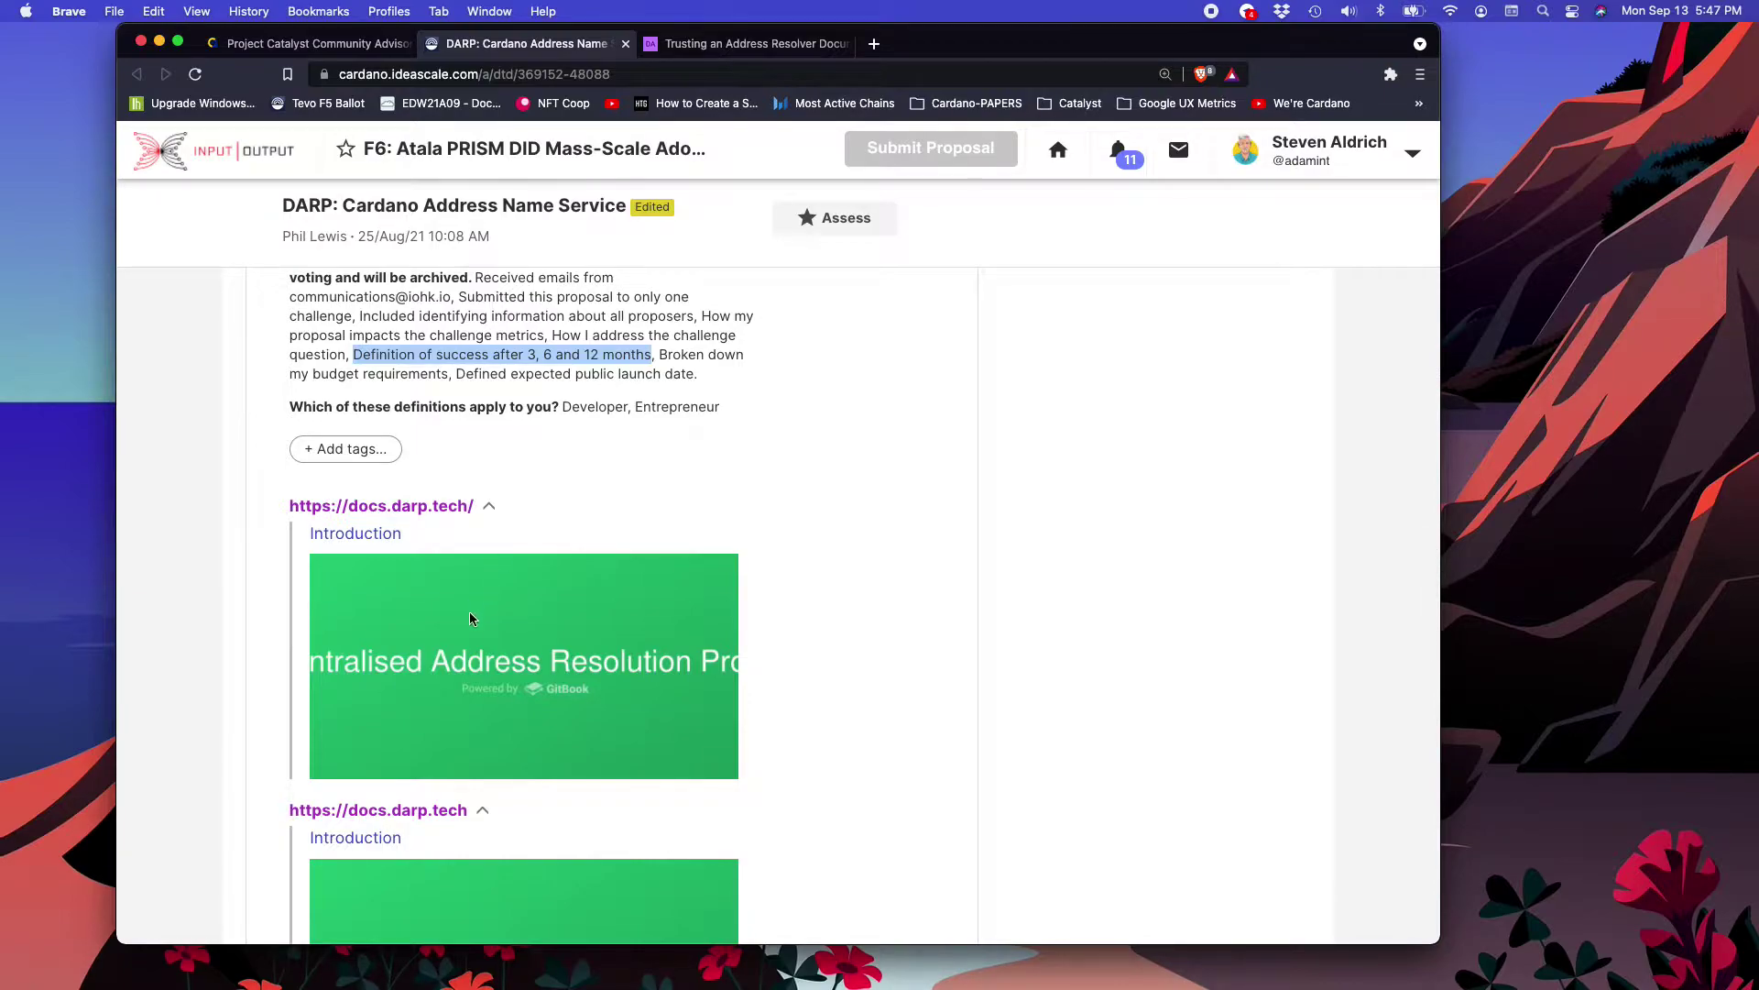
Step: Open the docs.darp.tech documentation and view its Address Name Registry and Purpose of Decentralised Address Name Registrars pages
click(424, 506)
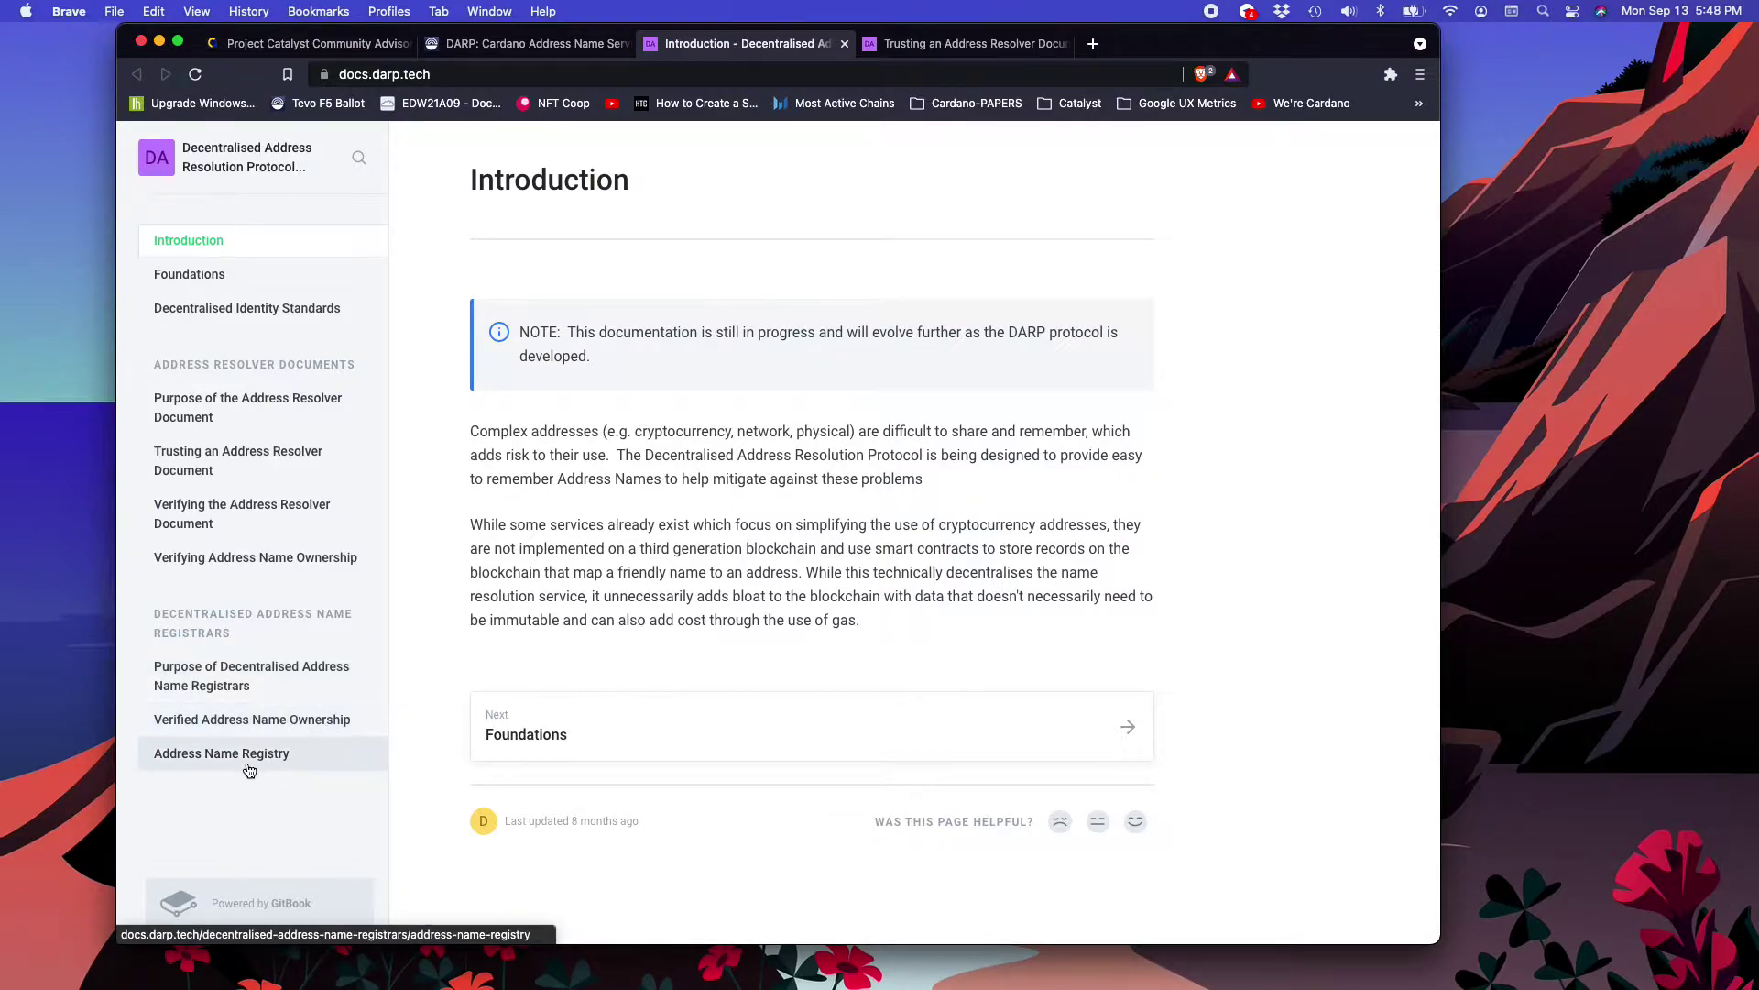
click(217, 760)
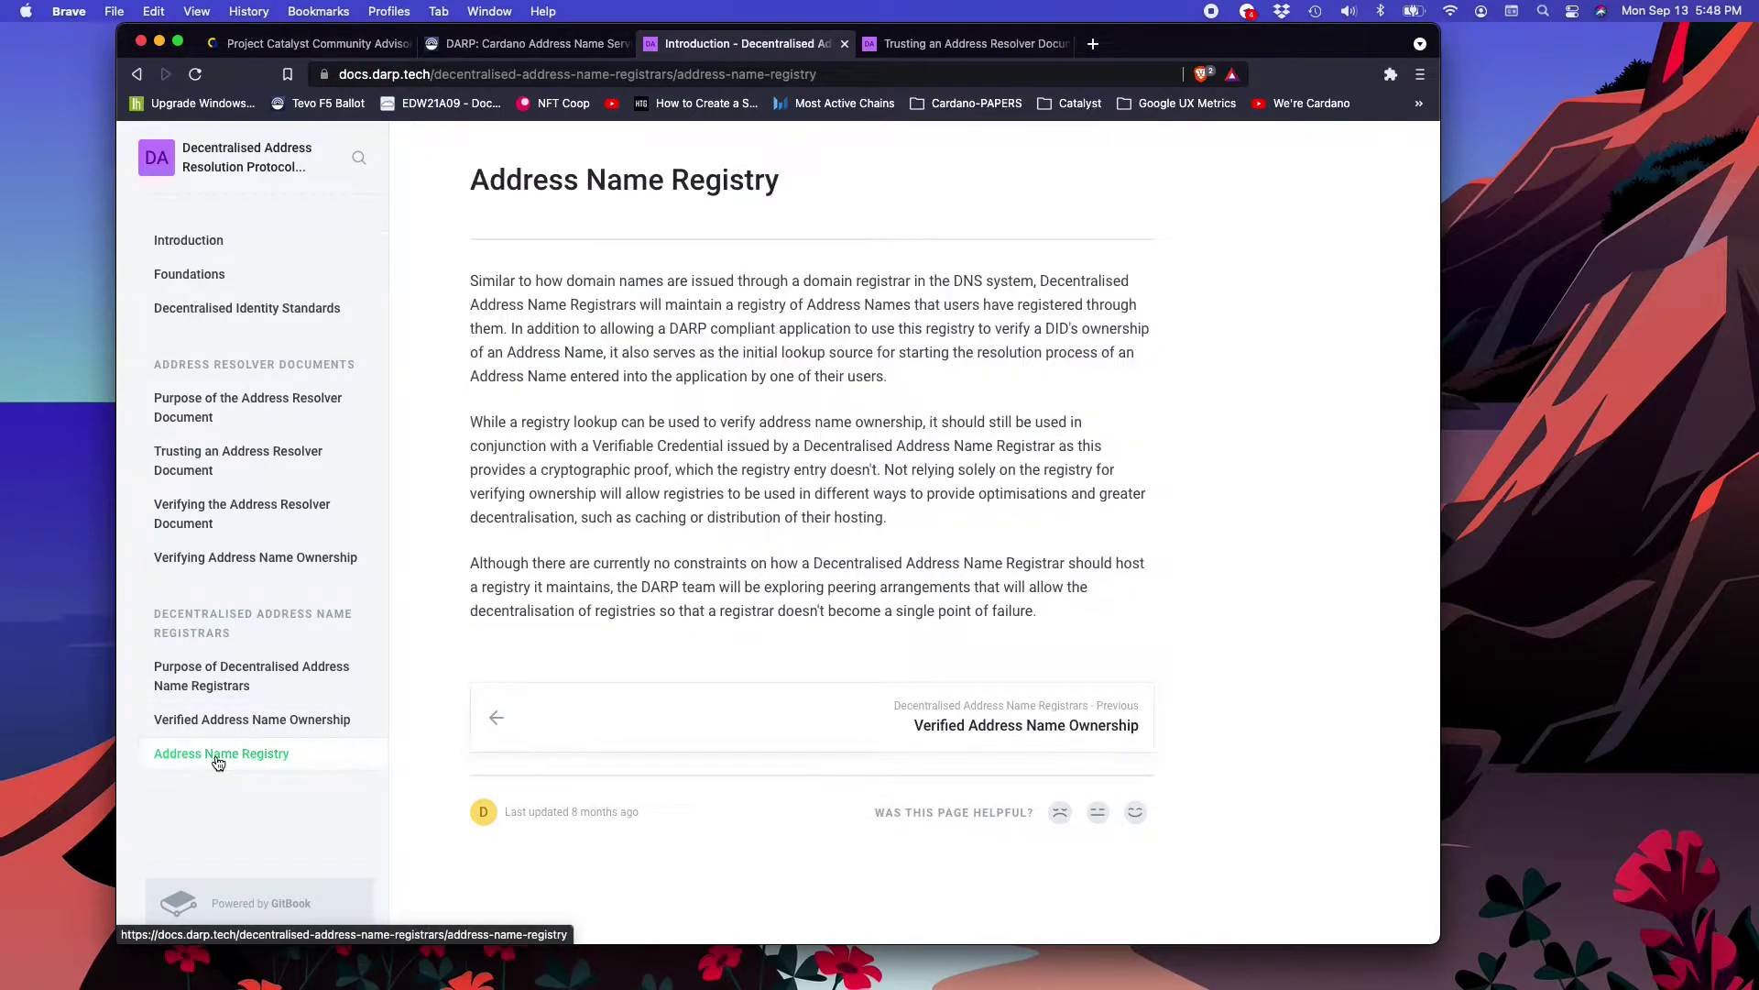
click(251, 675)
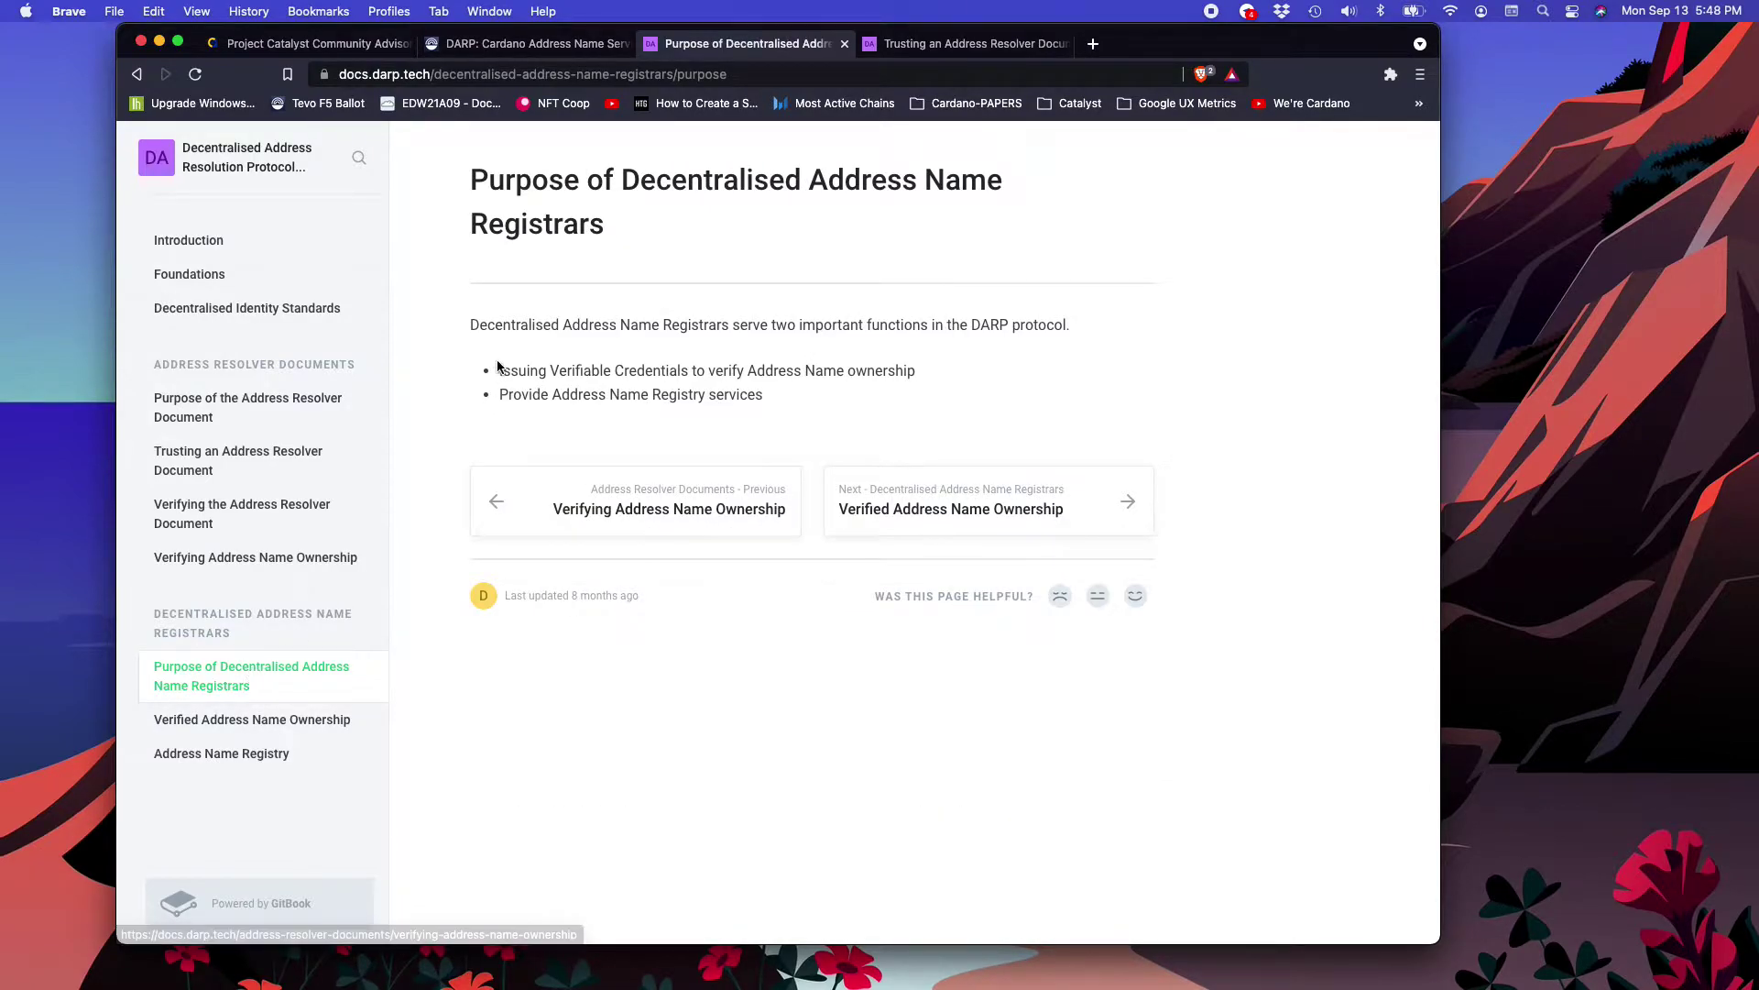
Step: Return to the DARP proposal on IdeaScale and highlight the Deliverables statement on how the requested funds will be used
click(529, 43)
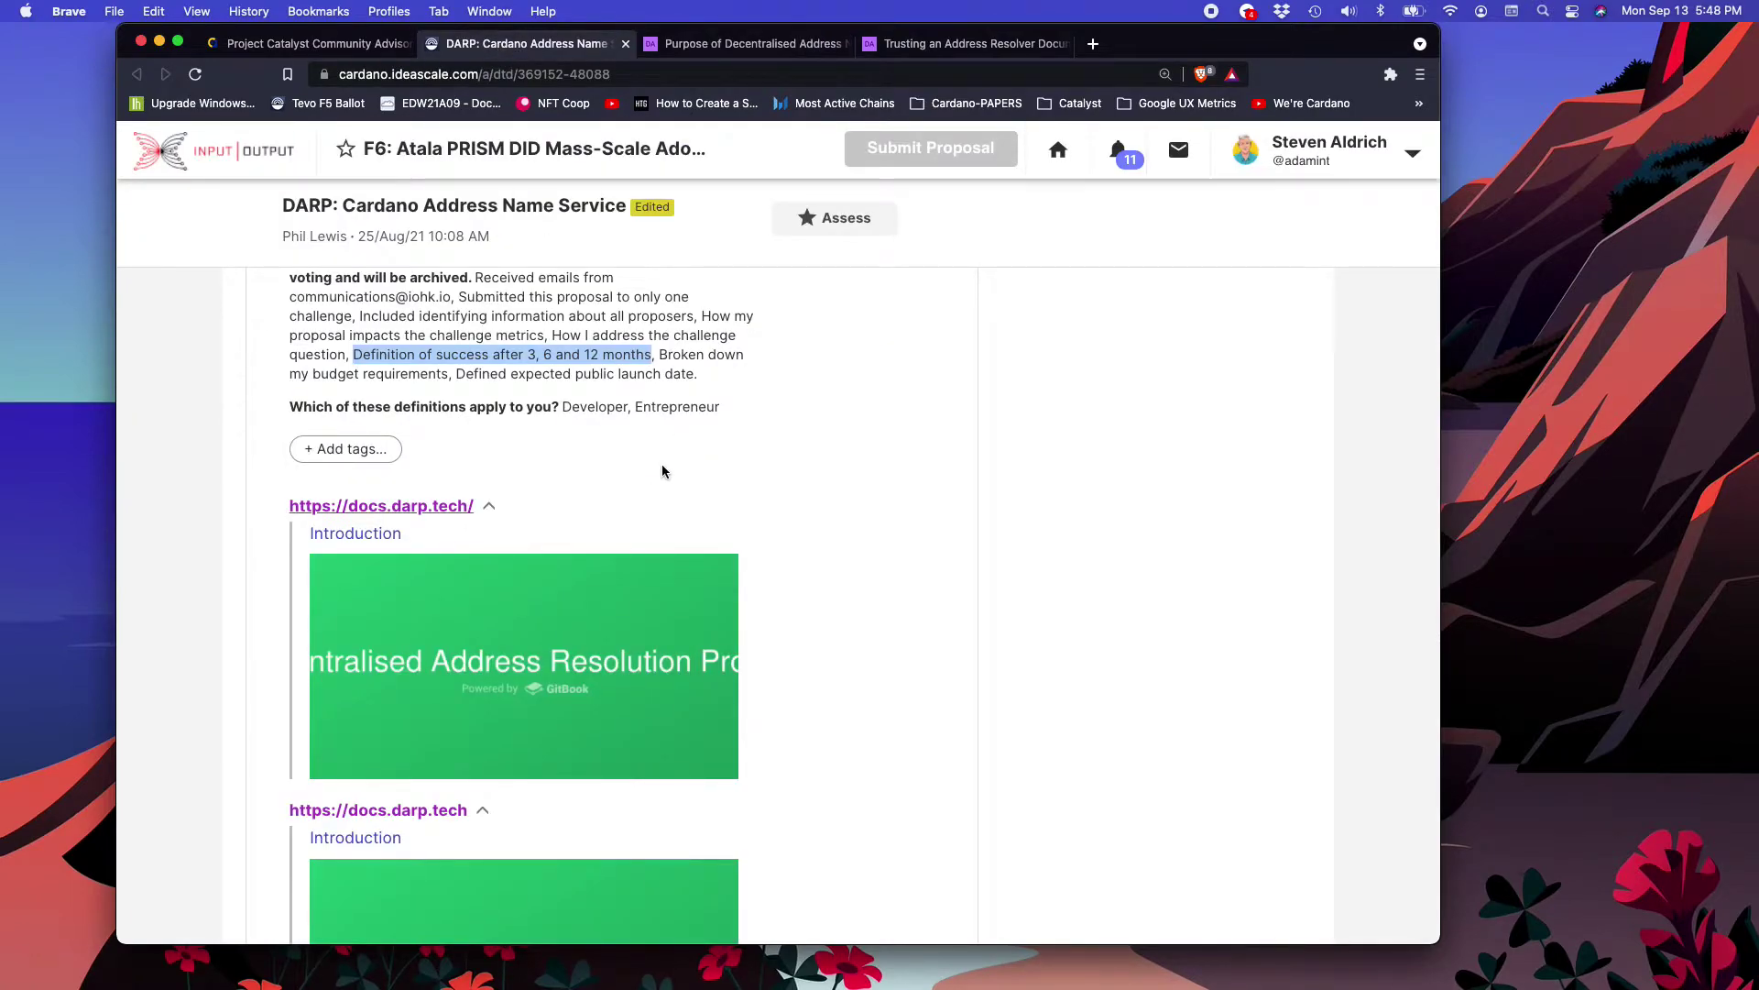
click(641, 357)
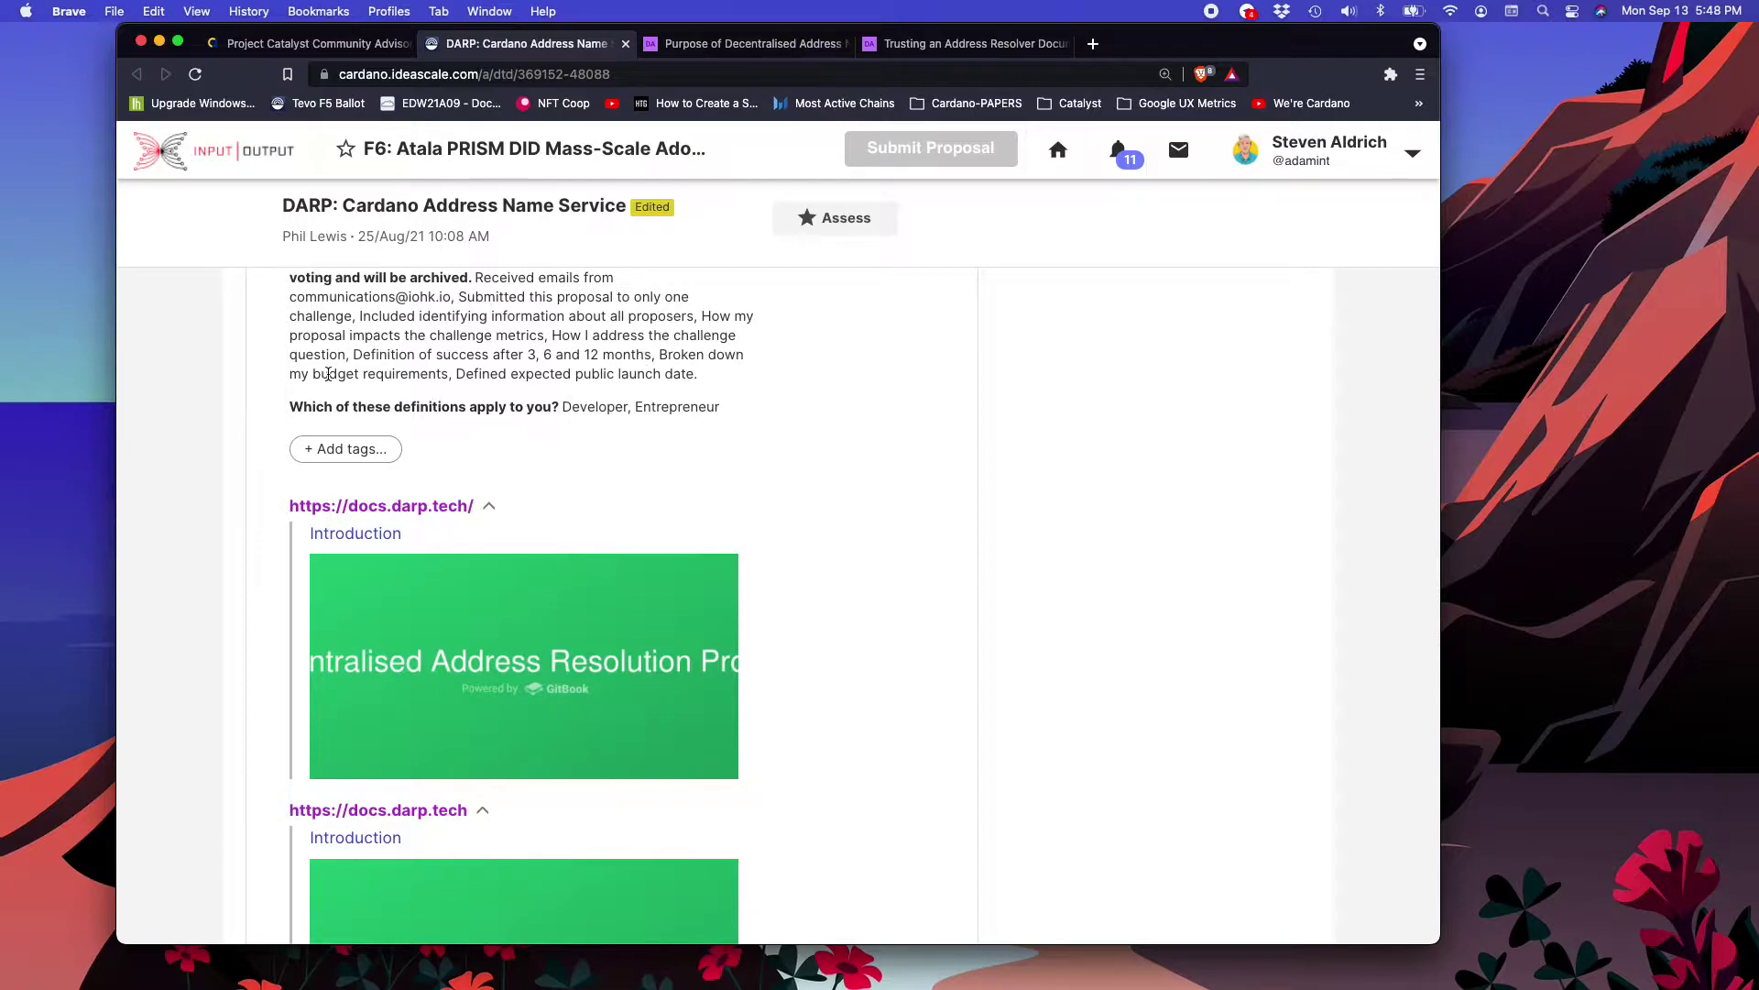
scroll(714, 446, up, 10)
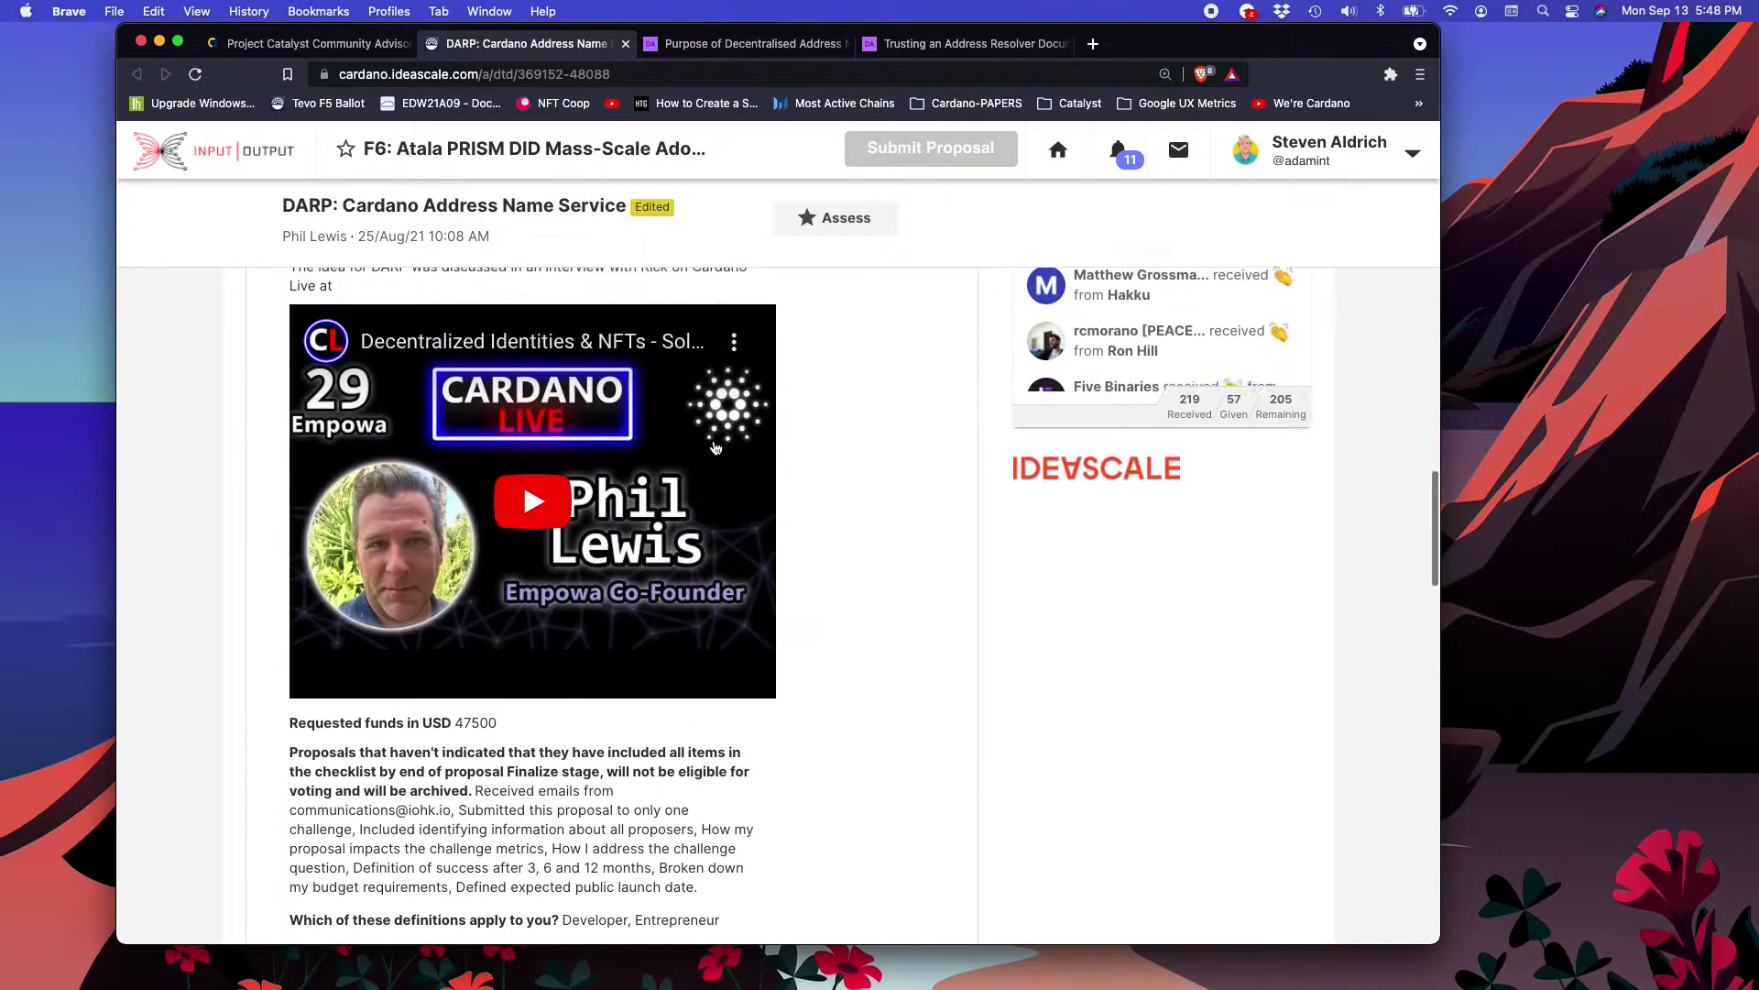
scroll(715, 447, up, 2)
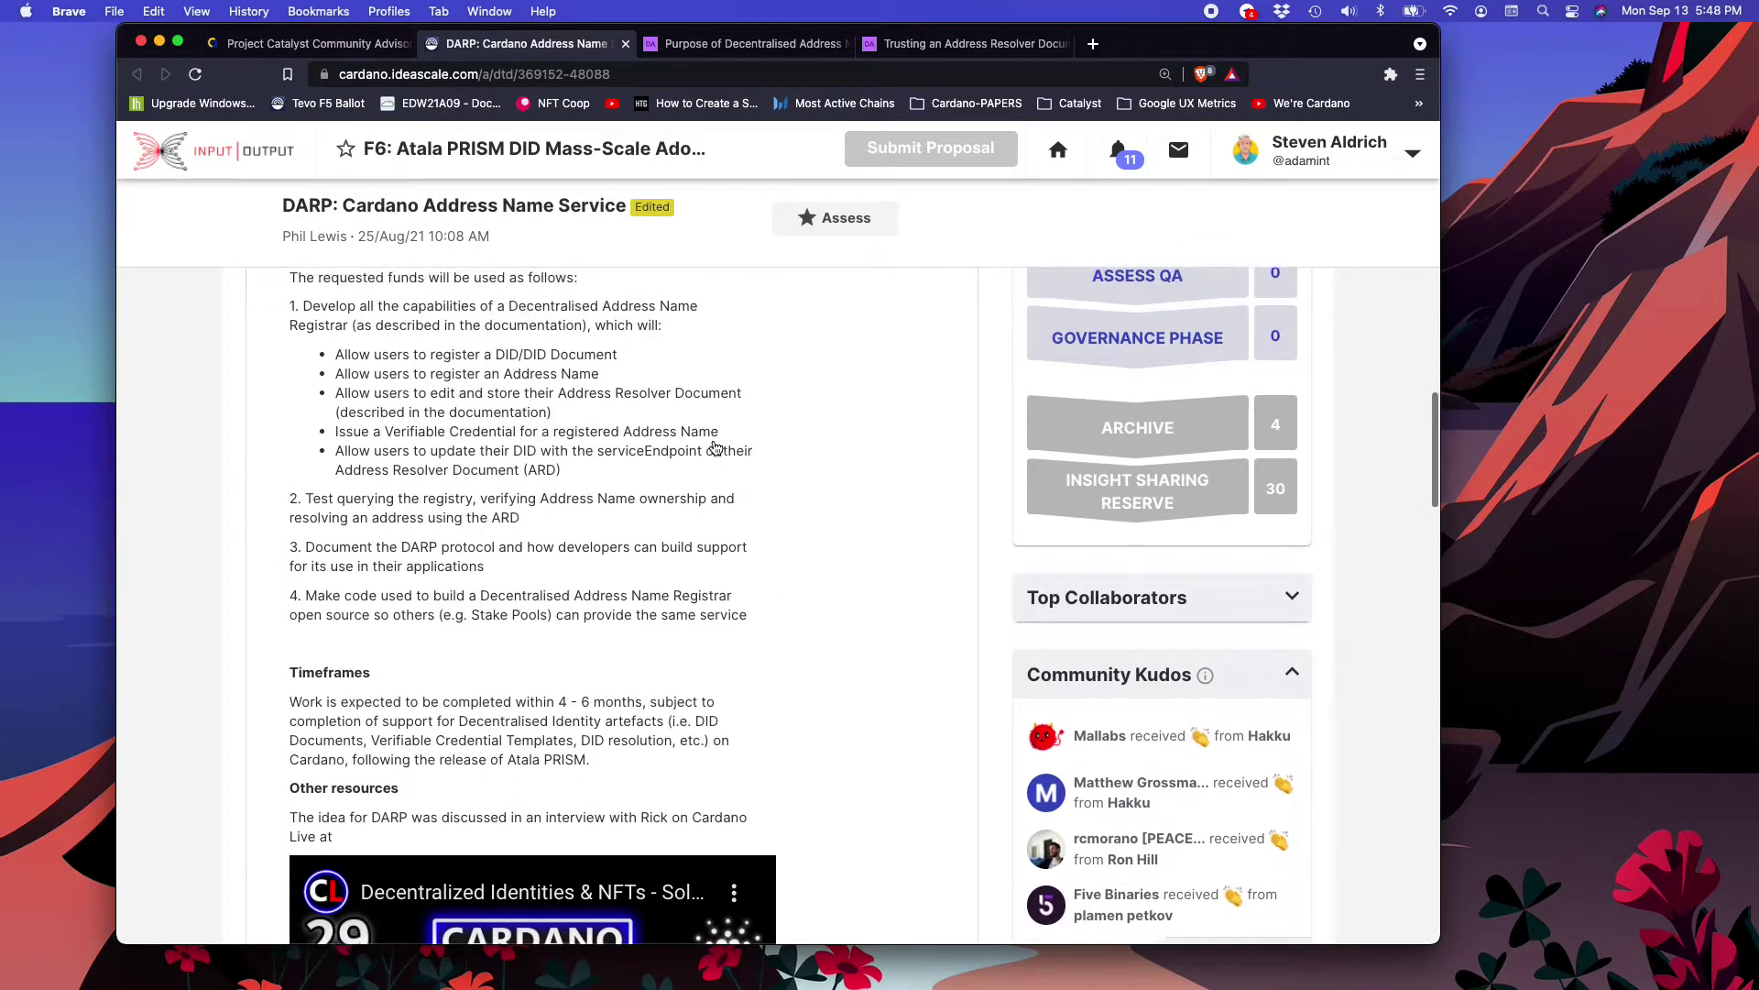
scroll(715, 447, up, 3)
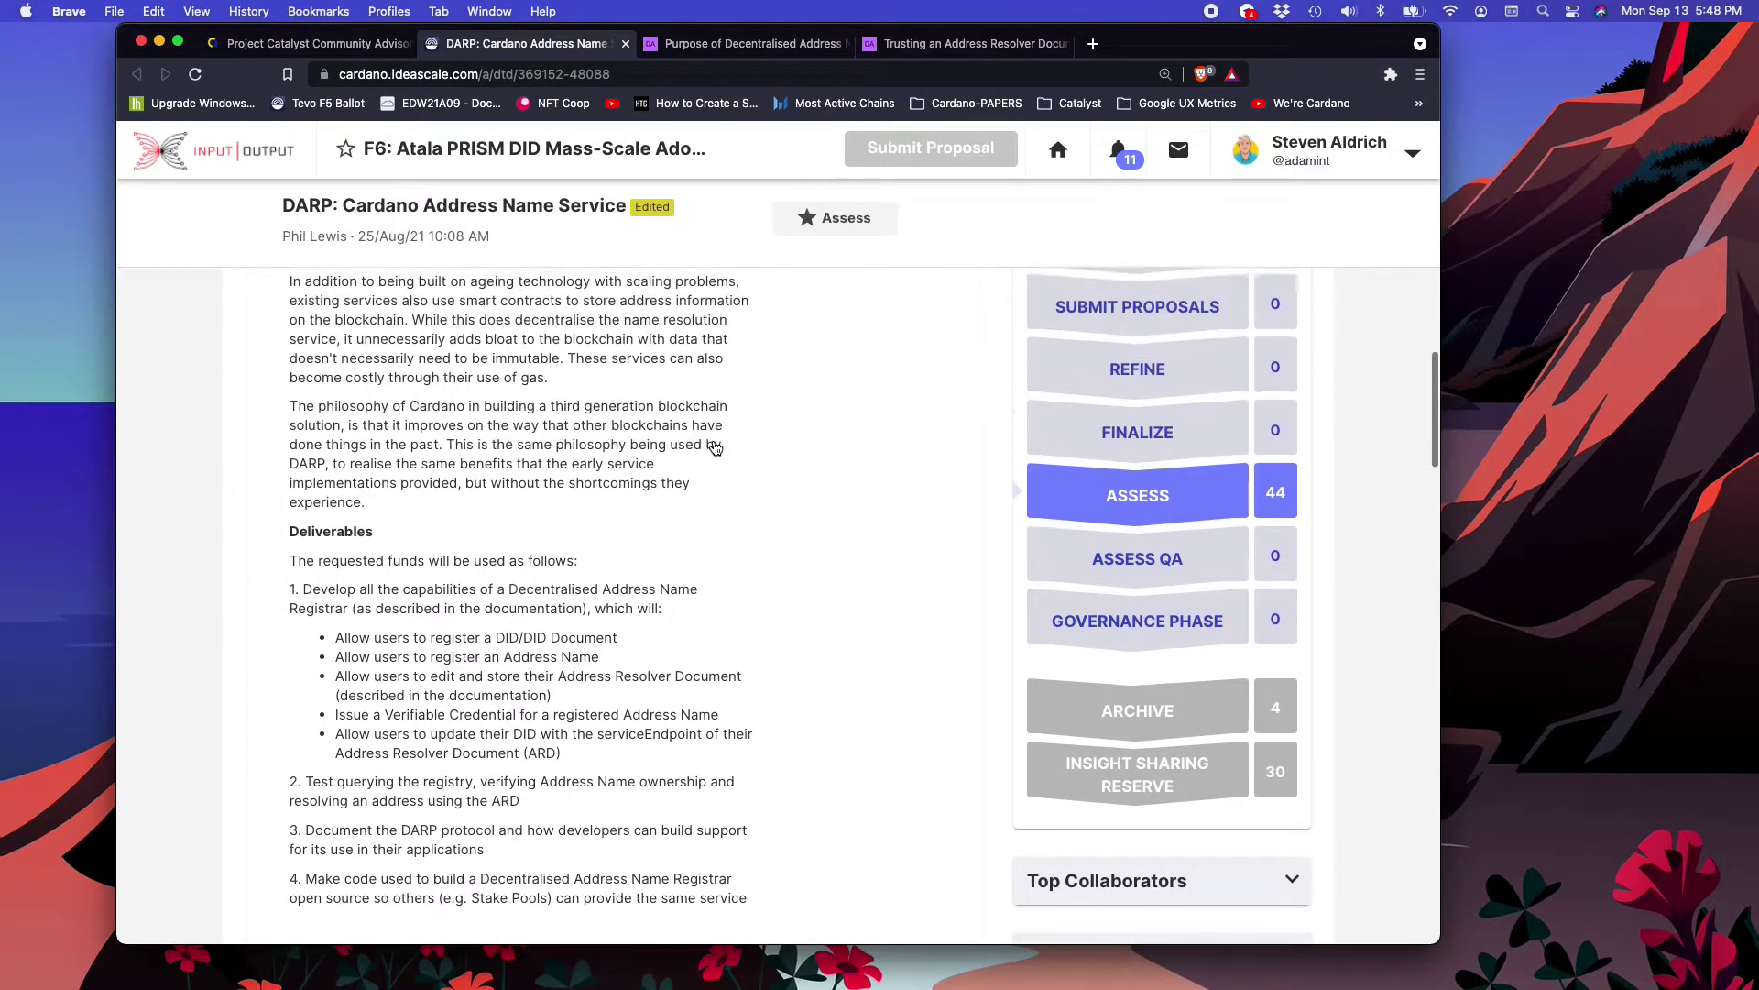
scroll(715, 447, down, 1)
scroll(716, 447, down, 1)
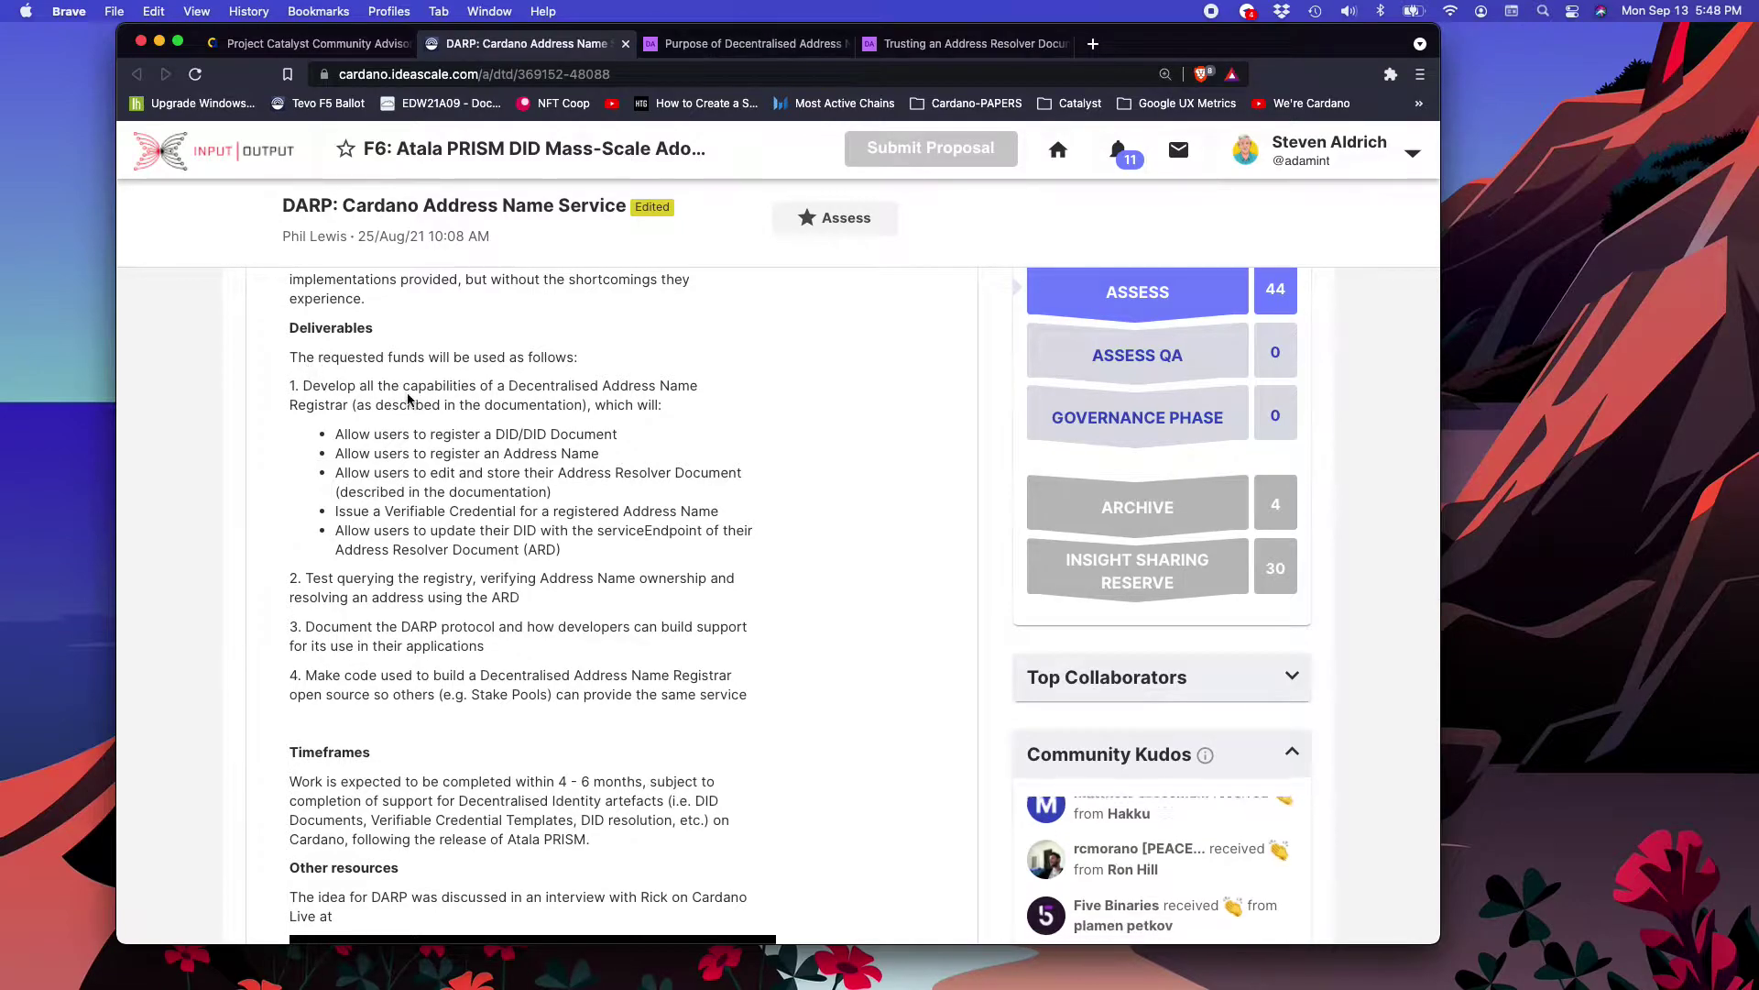
drag(322, 357, 563, 357)
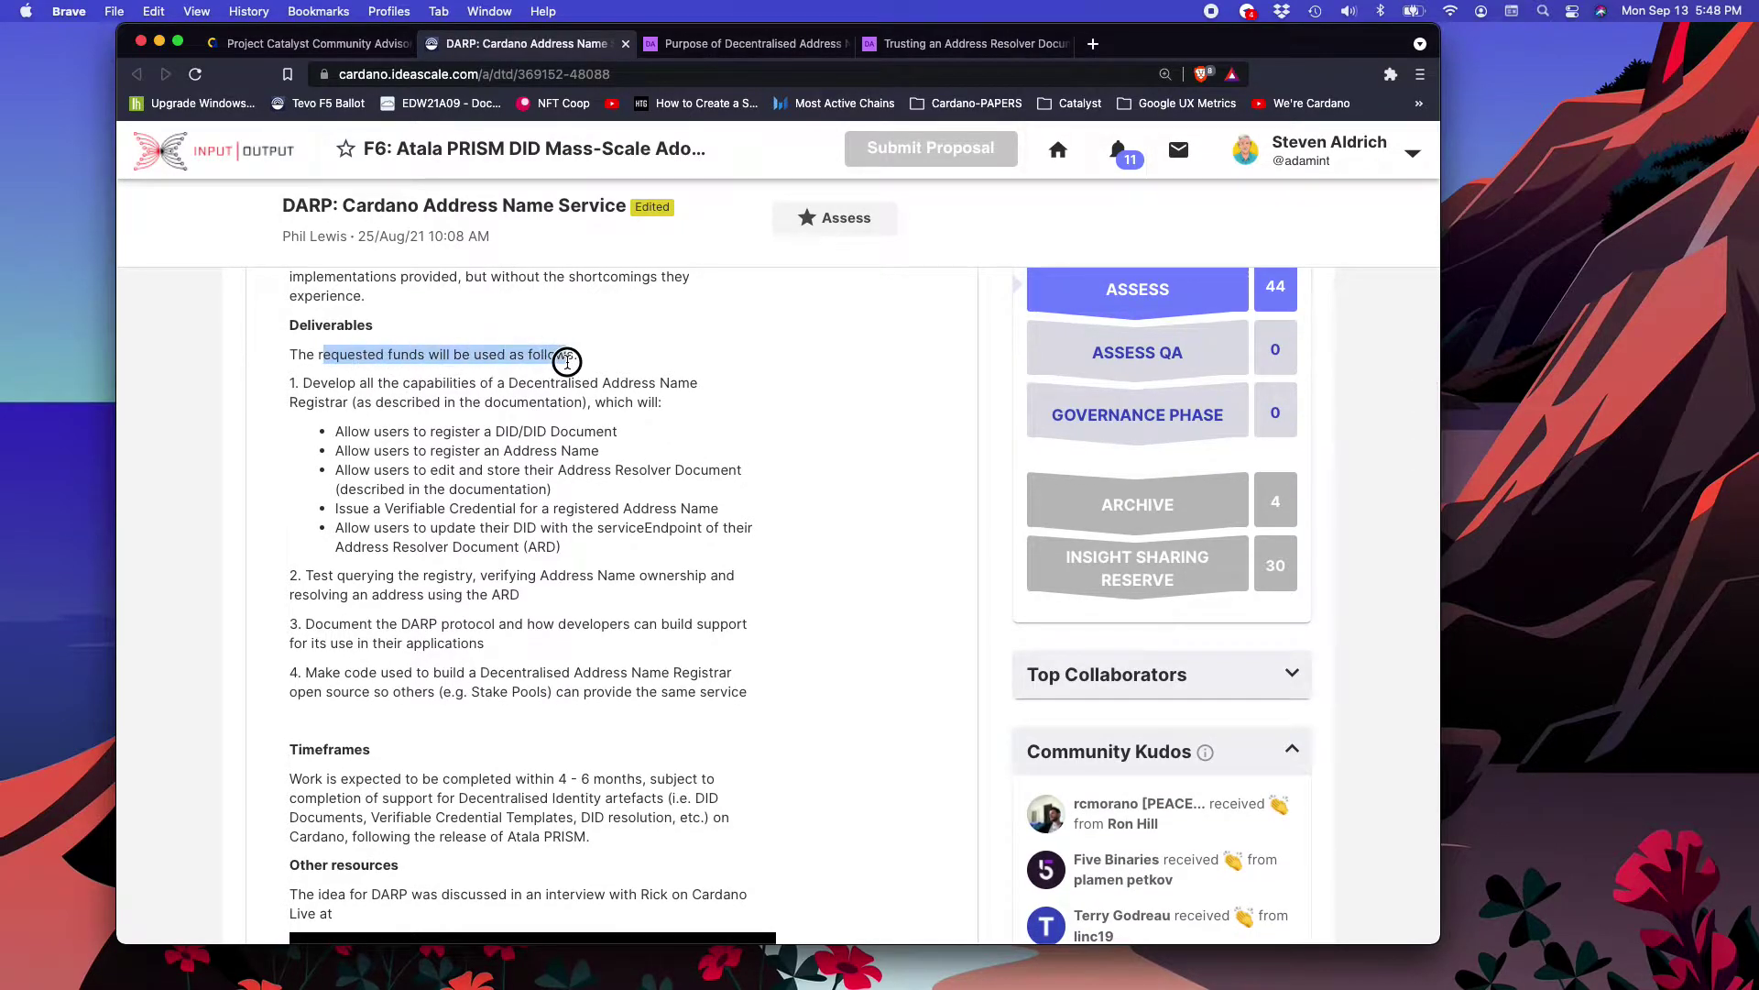
Step: Recheck the numbered deliverables against the Timeframes section of the proposal
scroll(564, 469, down, 2)
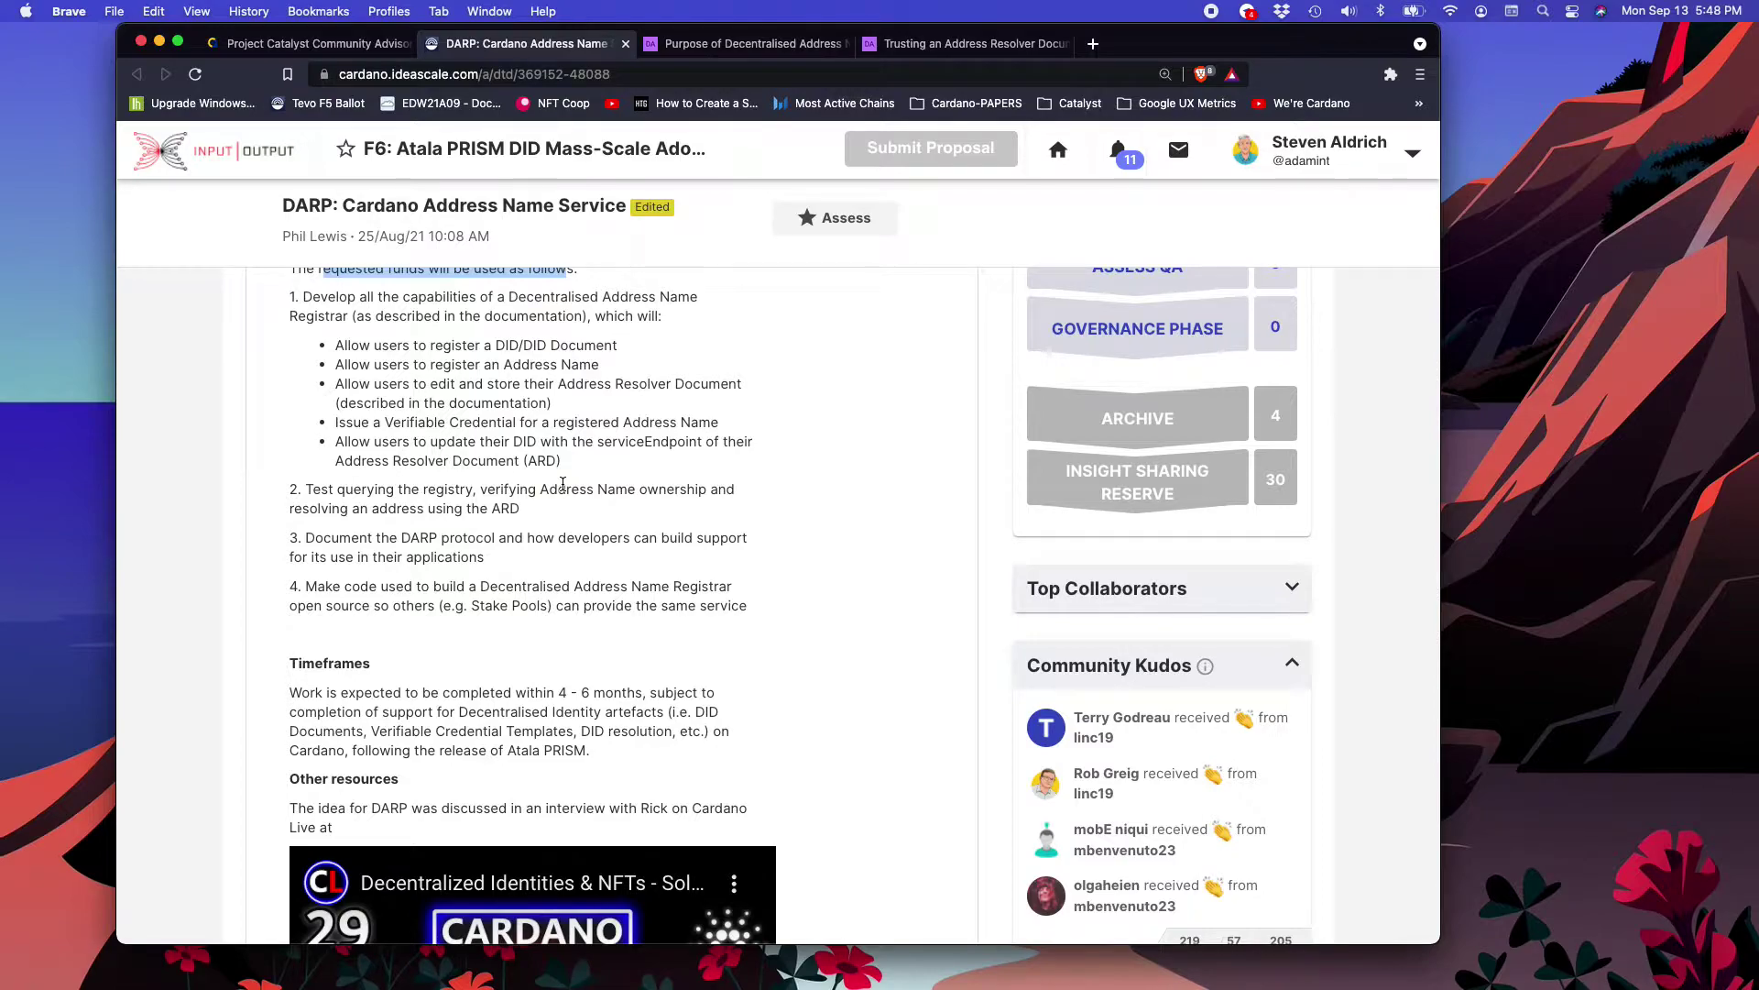
scroll(563, 484, down, 8)
scroll(562, 484, up, 7)
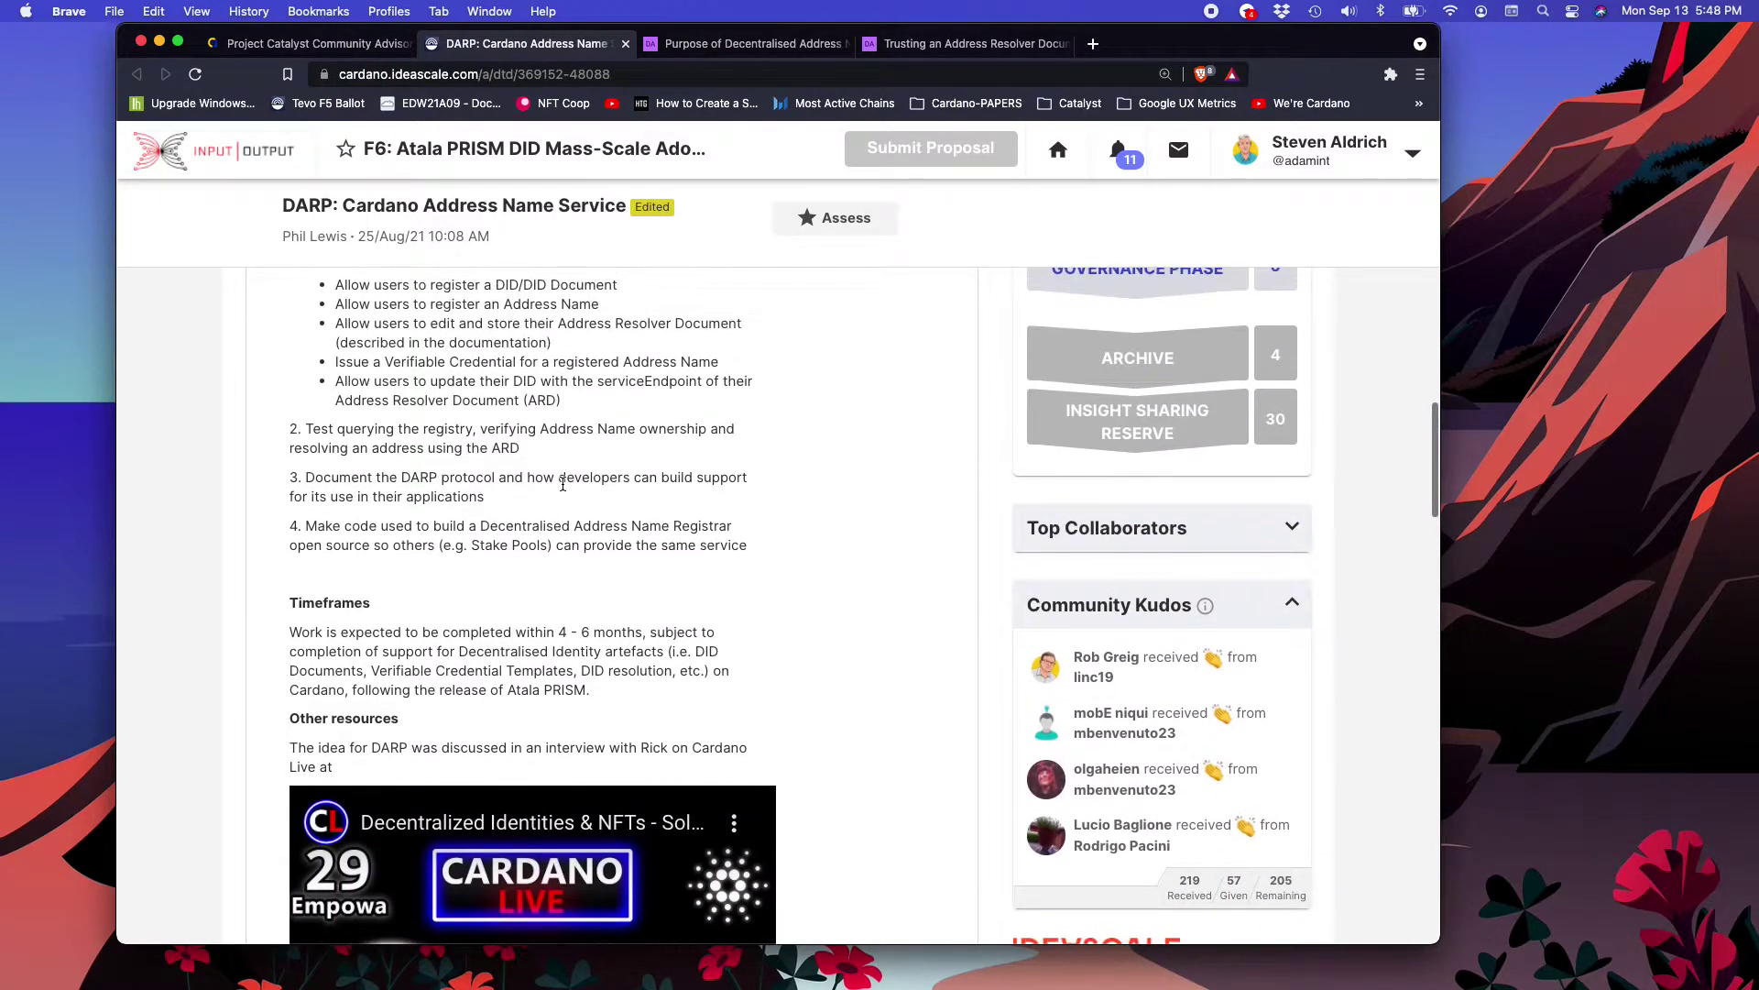
Step: Review the first deliverable's bullet points against the 4 - 6 months timeframe, highlighting the DID/DID Document and Address Resolver Document items
scroll(563, 484, up, 3)
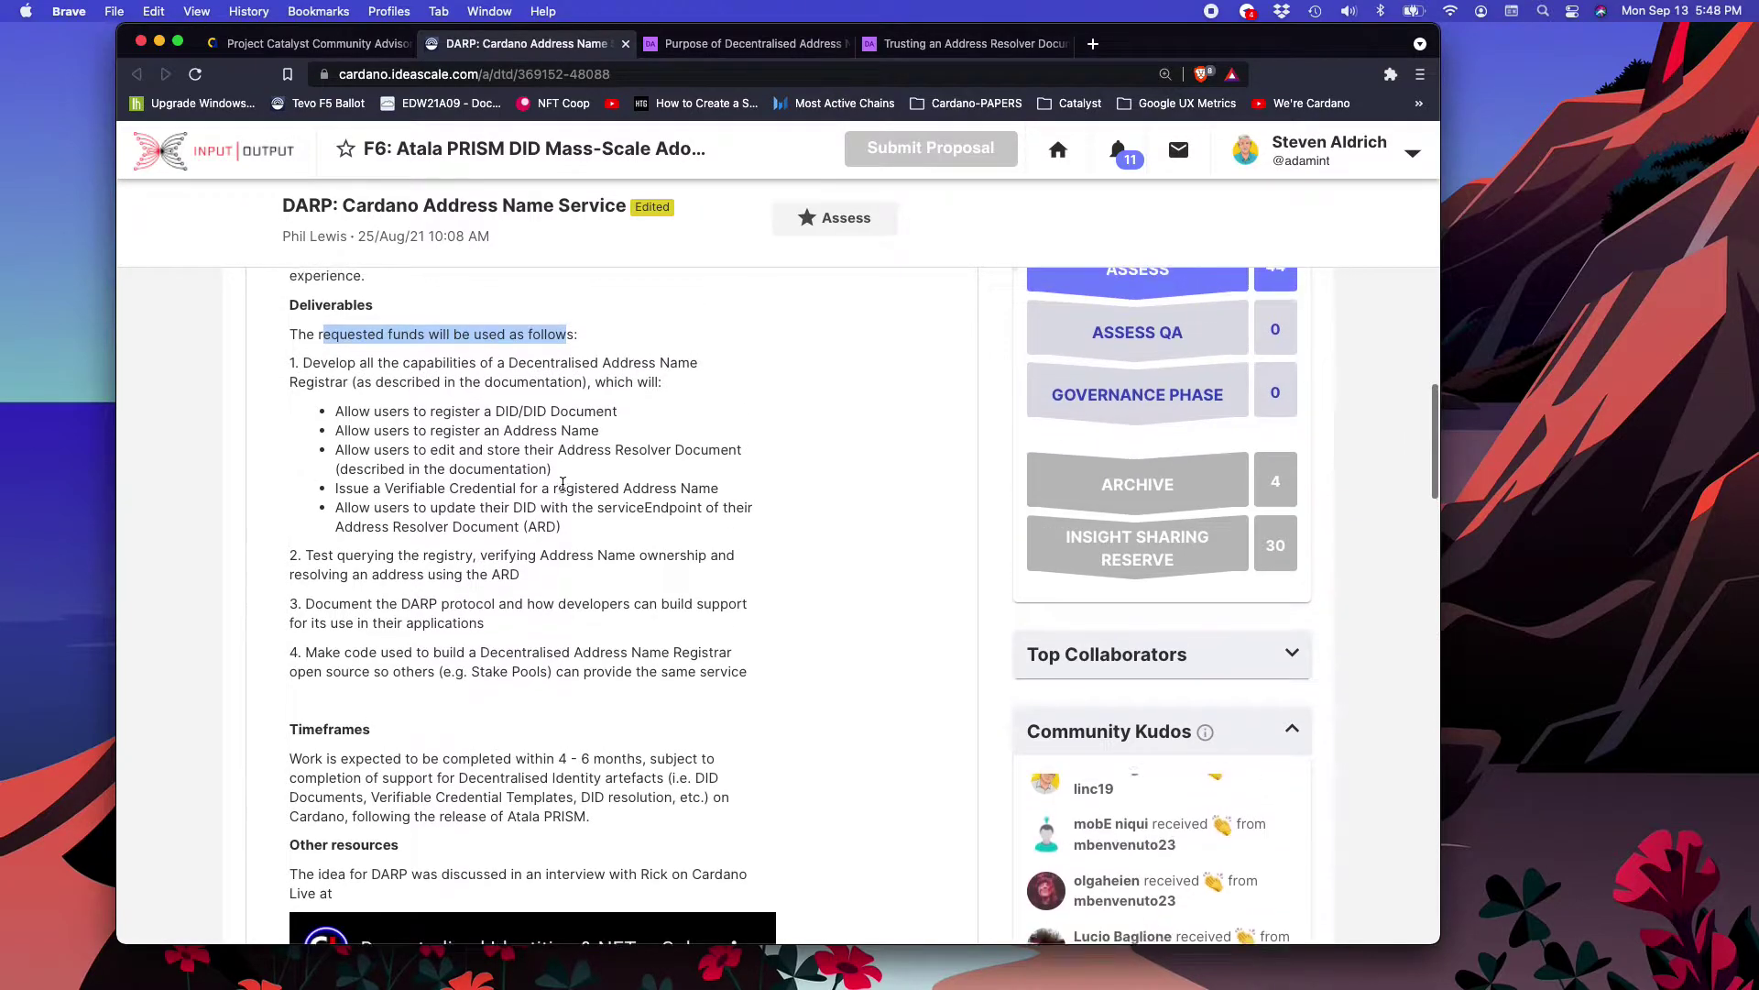
click(620, 414)
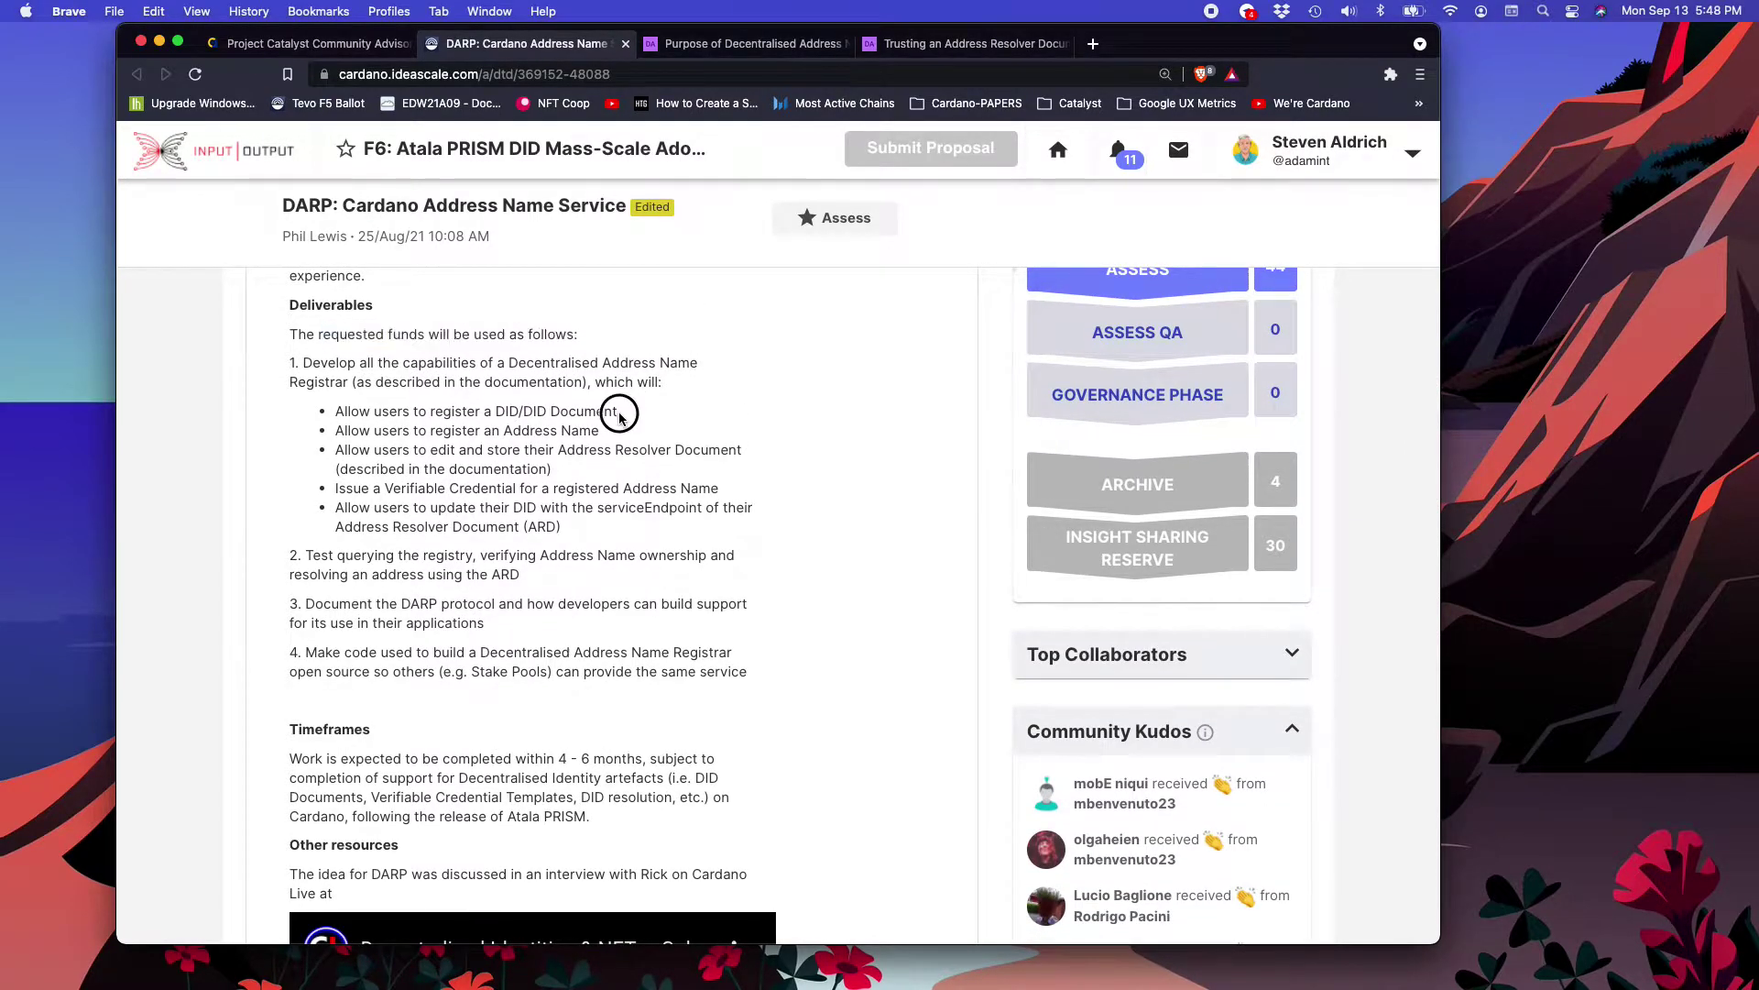
scroll(619, 418, up, 1)
double_click(608, 418)
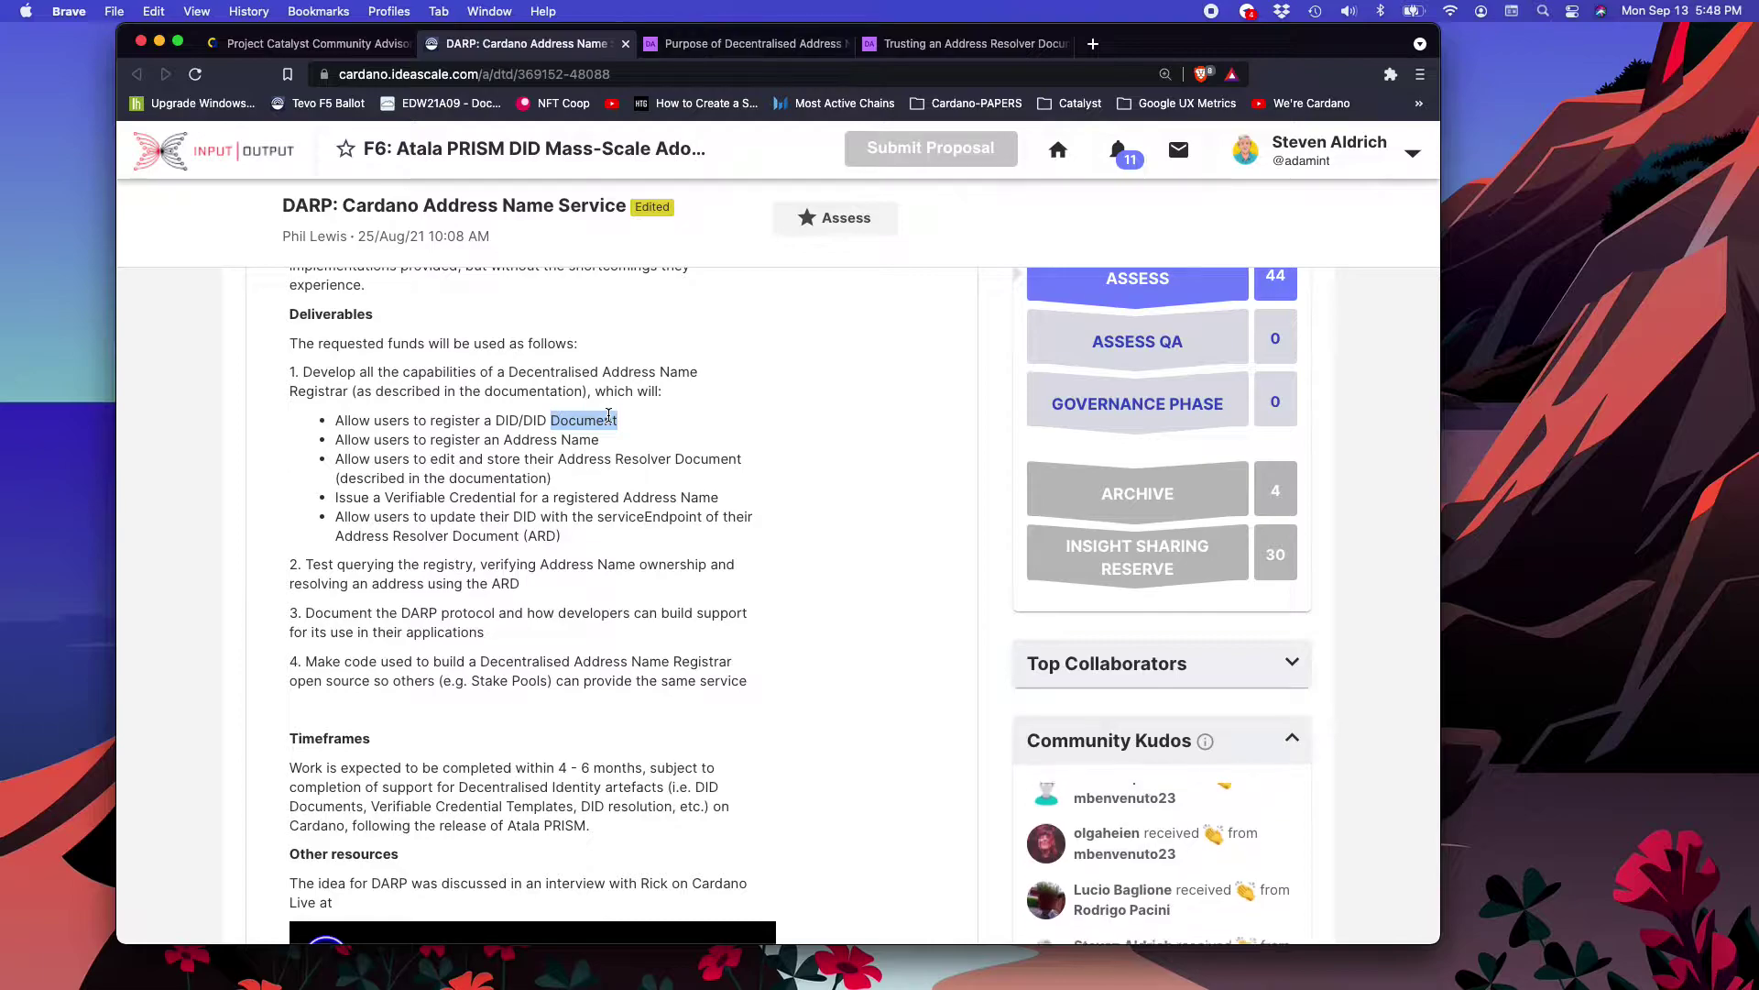
double_click(476, 495)
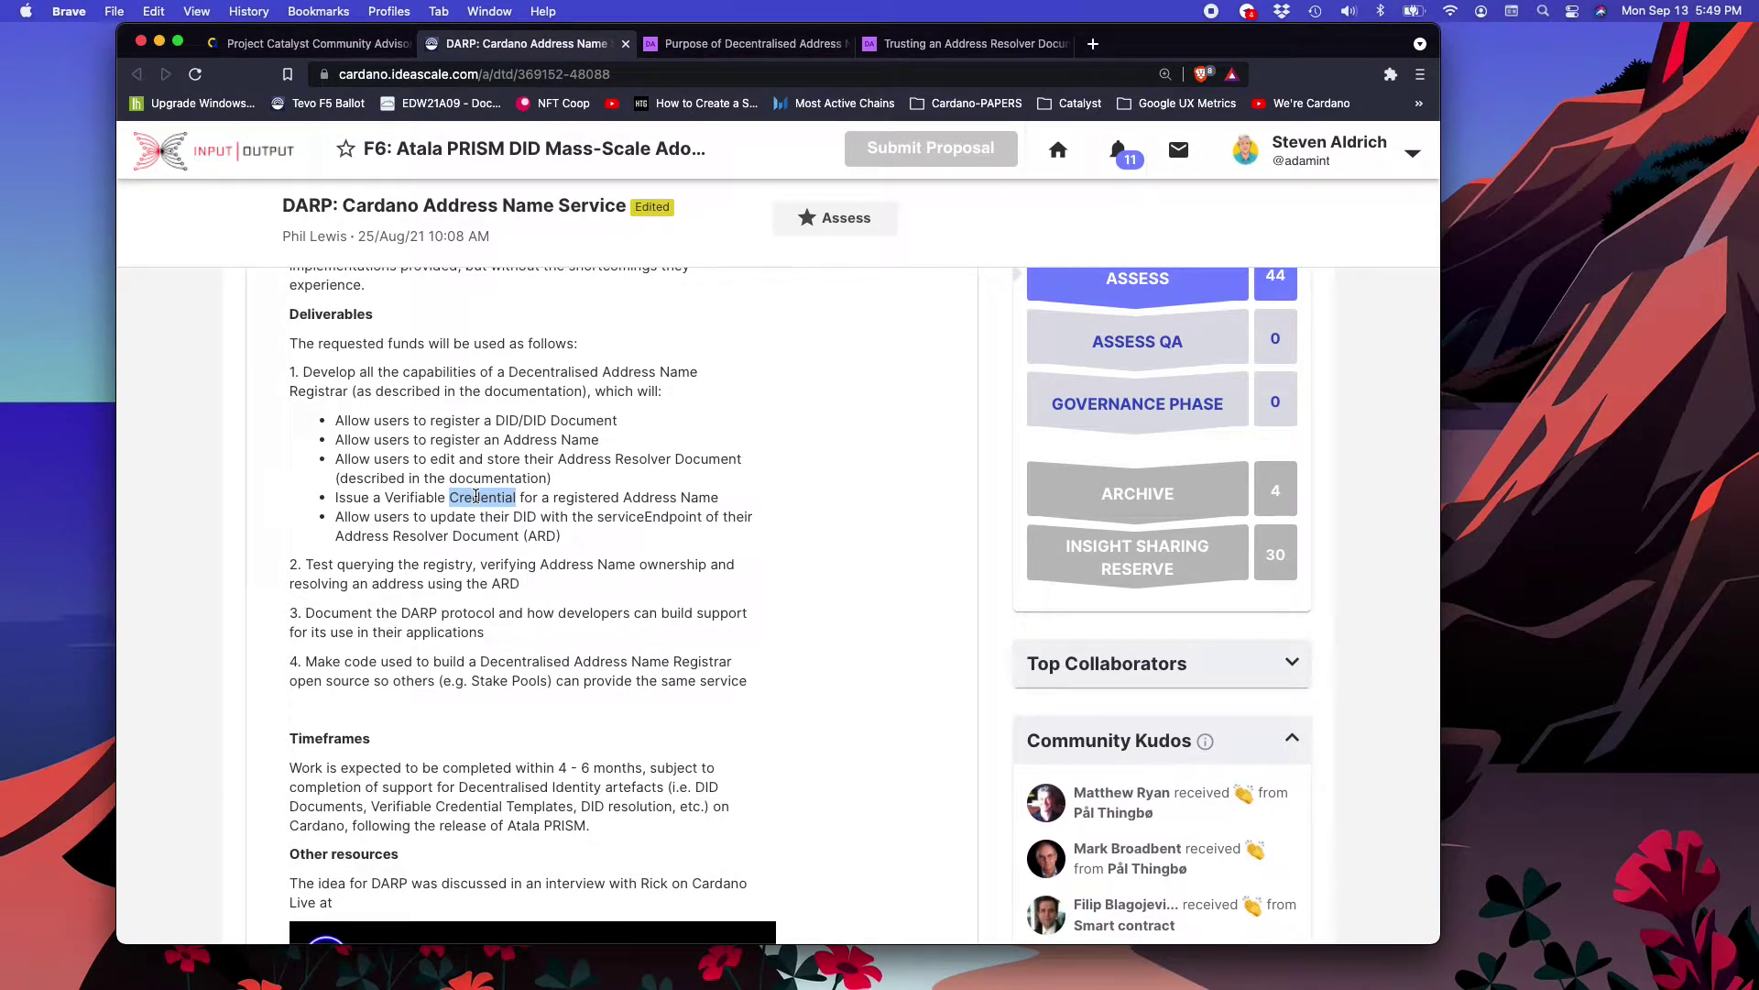
drag(591, 767, 541, 768)
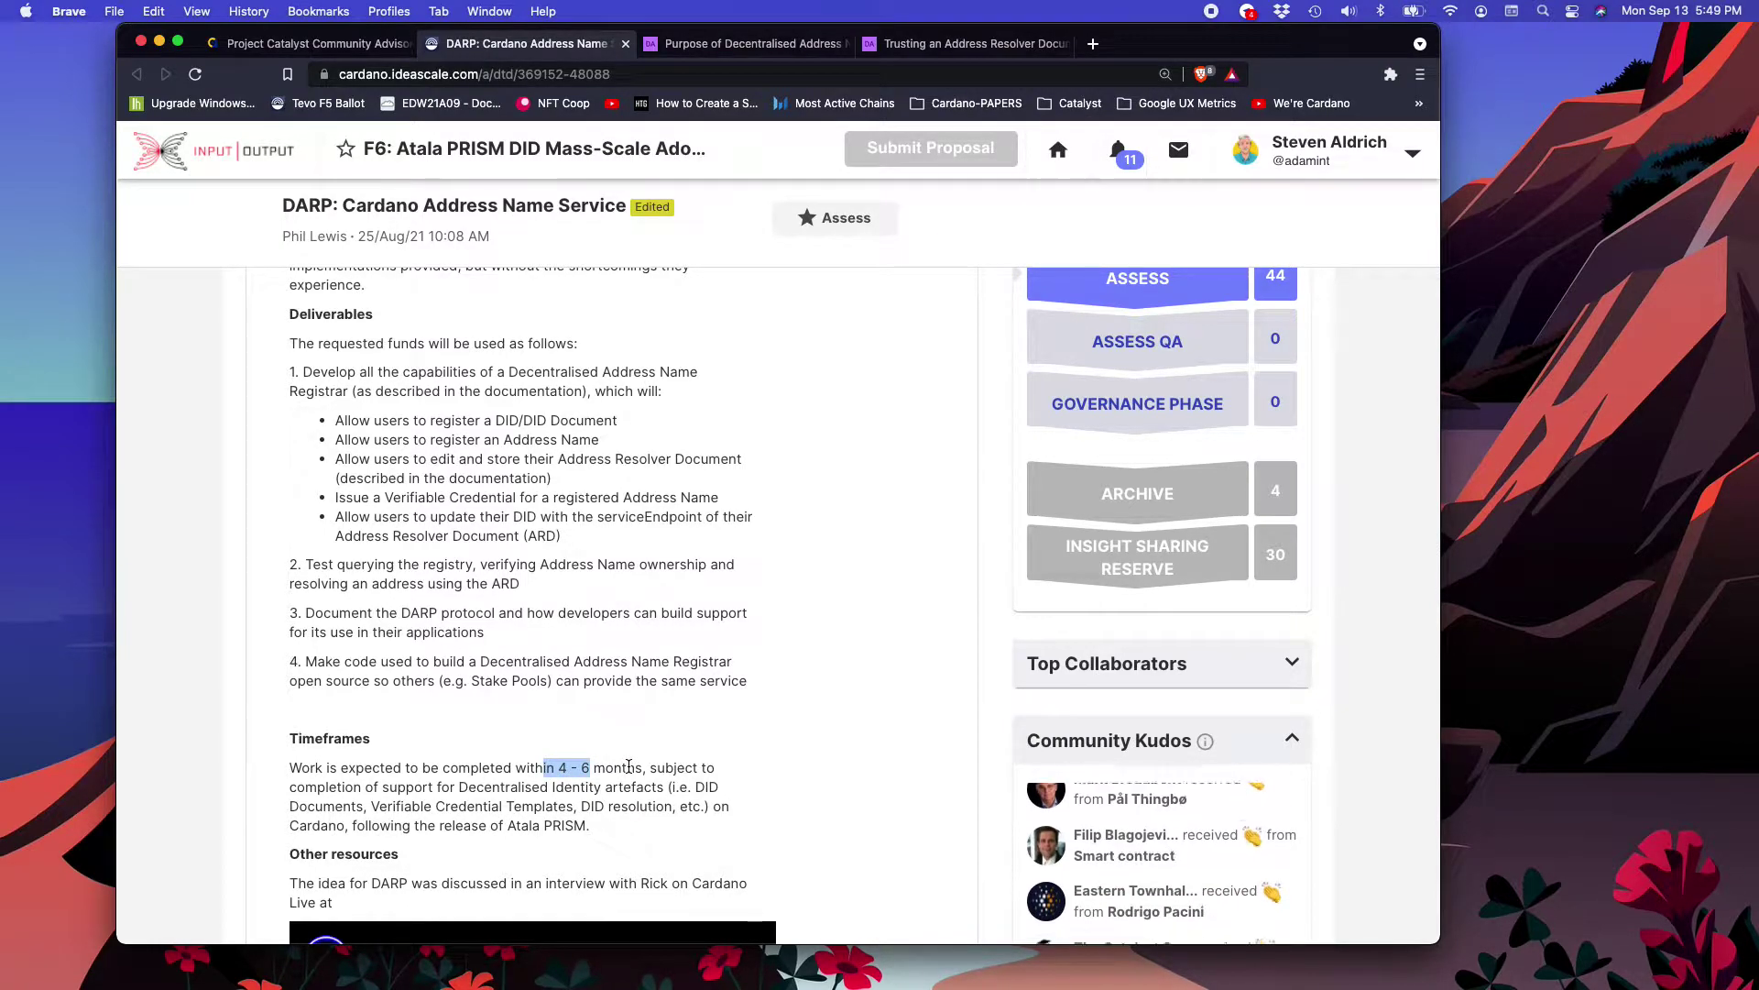
click(619, 422)
drag(618, 422, 336, 422)
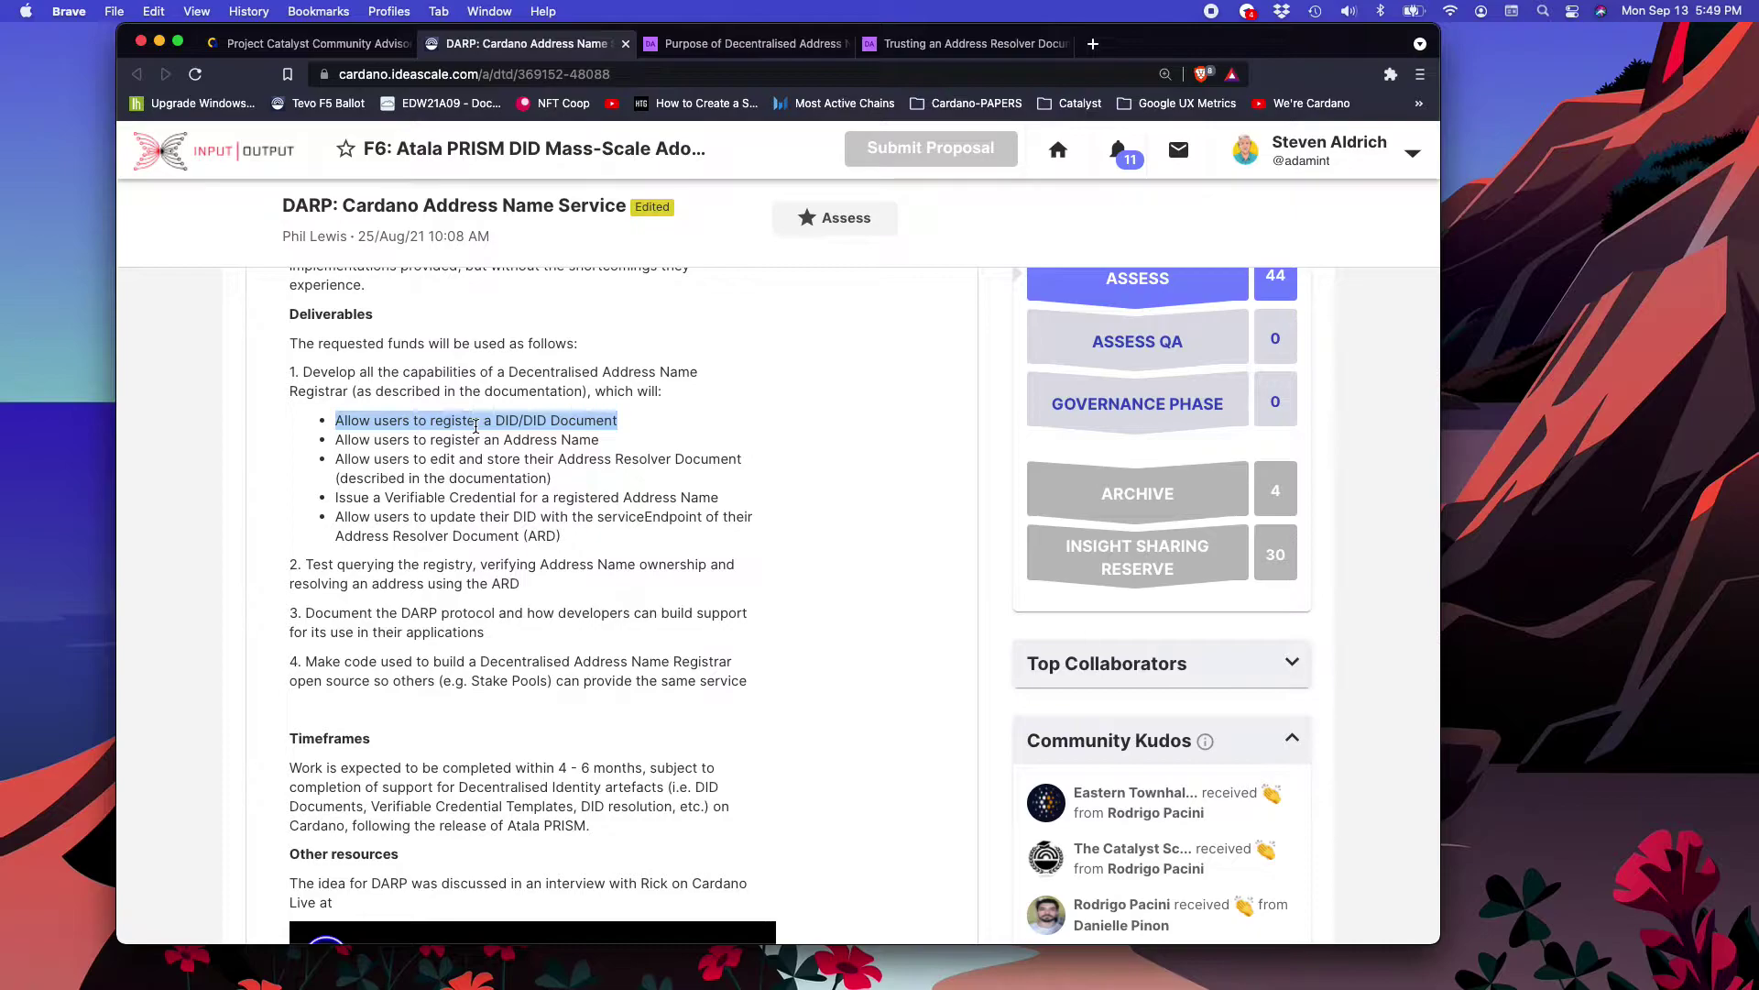
drag(553, 480, 328, 458)
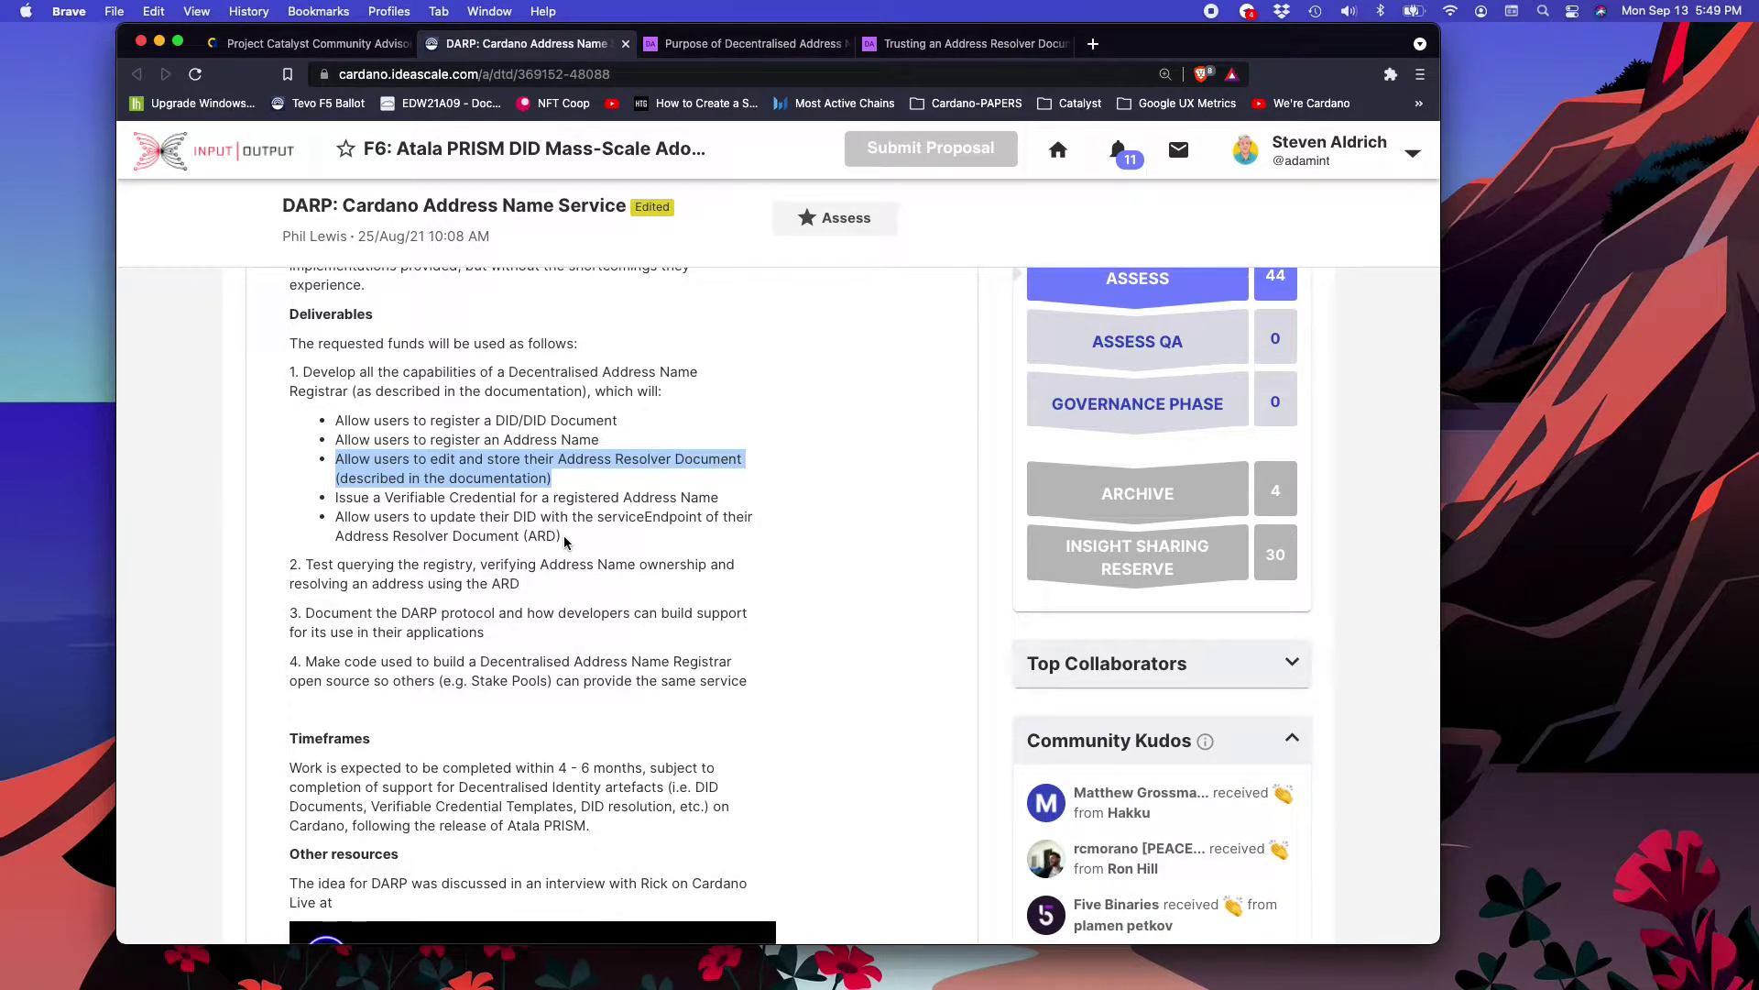
Step: Open the proposal's community comments and expand the replies to the first comment asking why DIDs are needed
scroll(563, 535, down, 5)
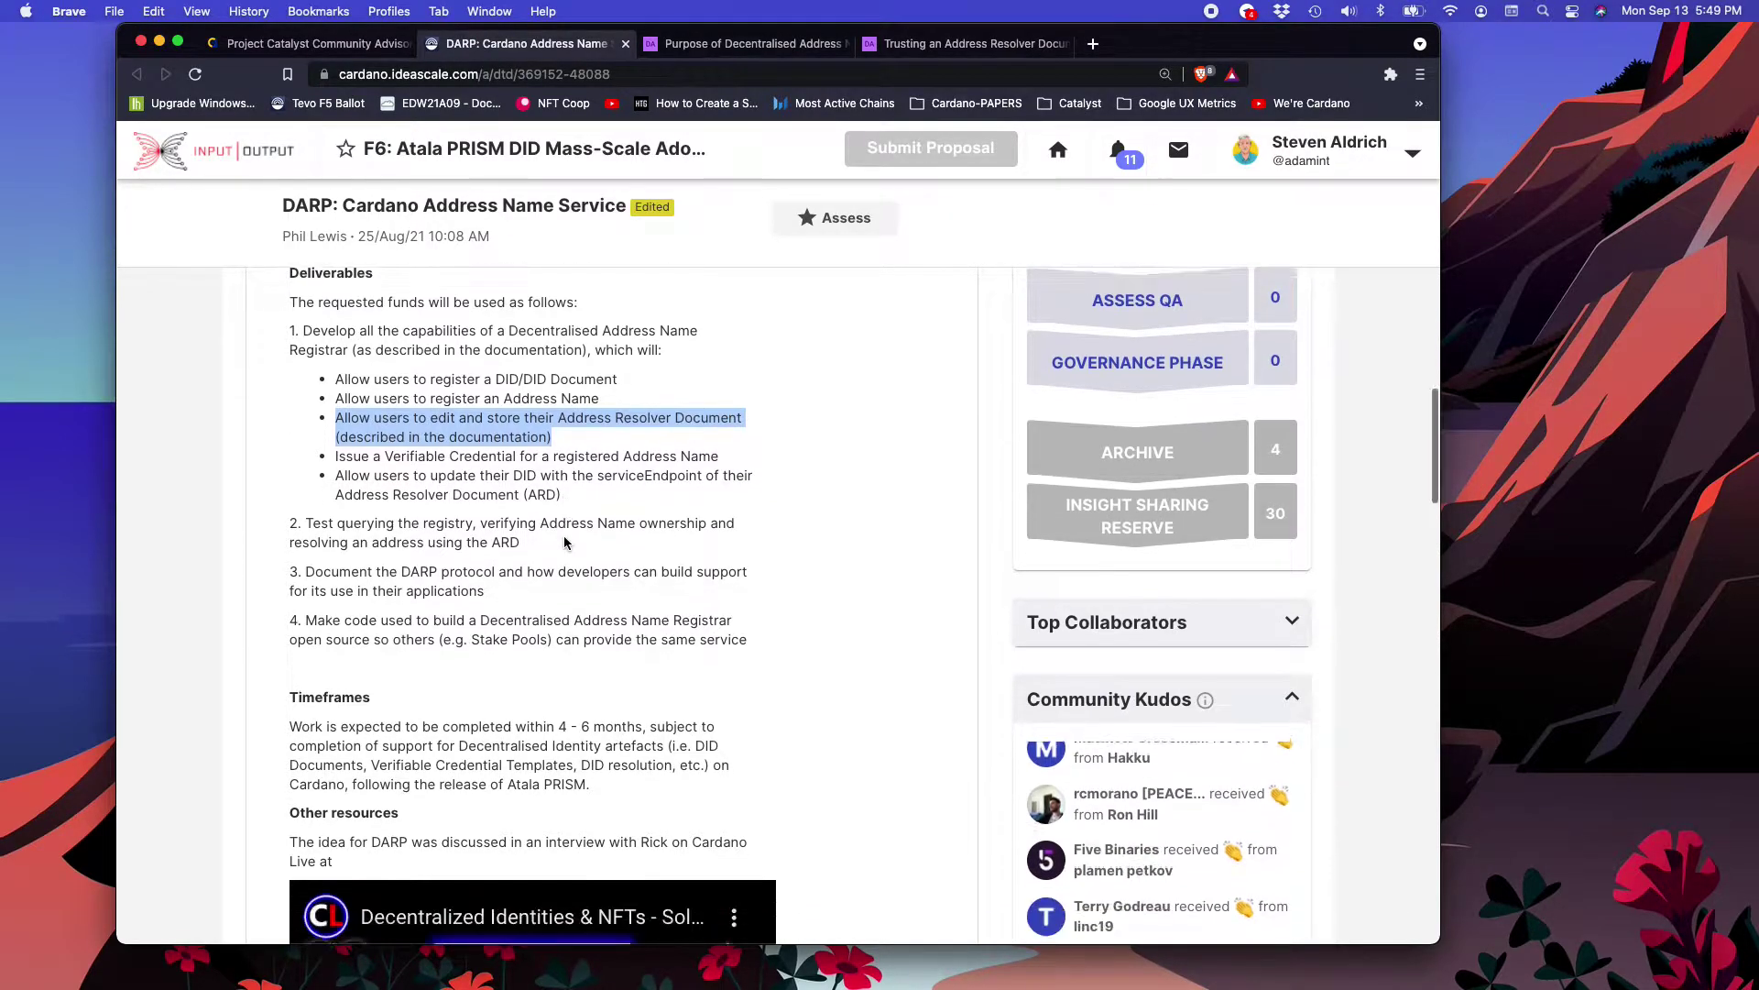
scroll(565, 543, down, 8)
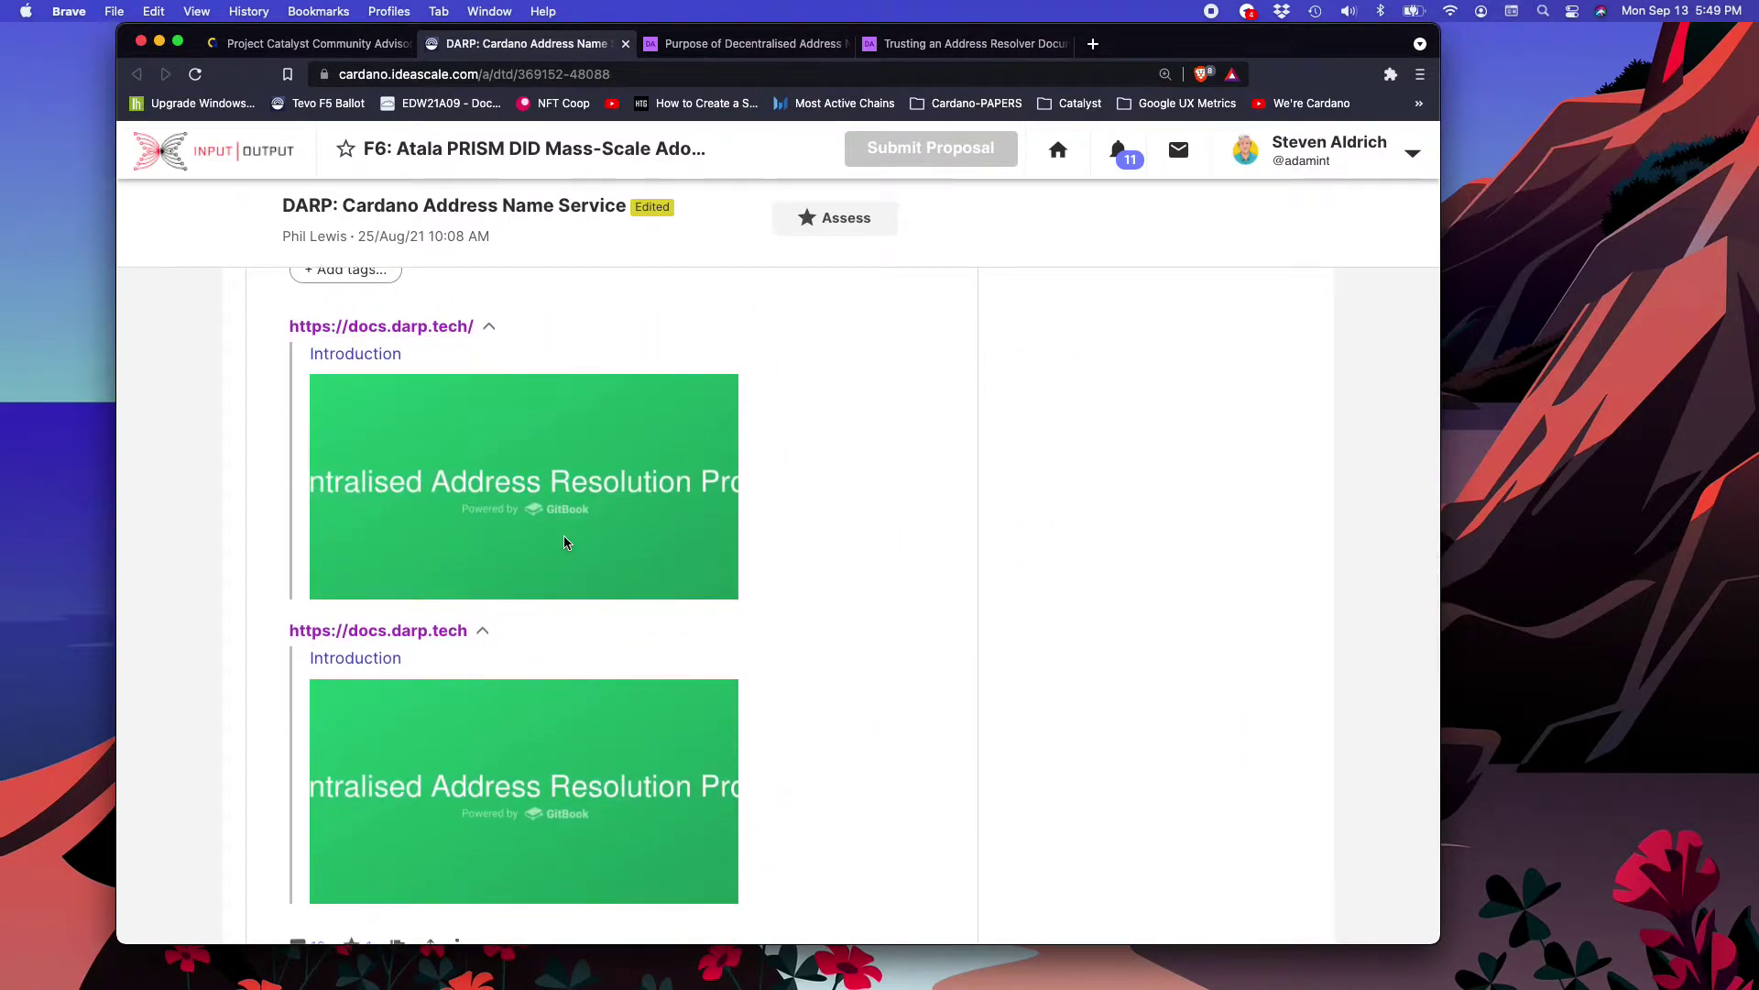
scroll(563, 543, down, 4)
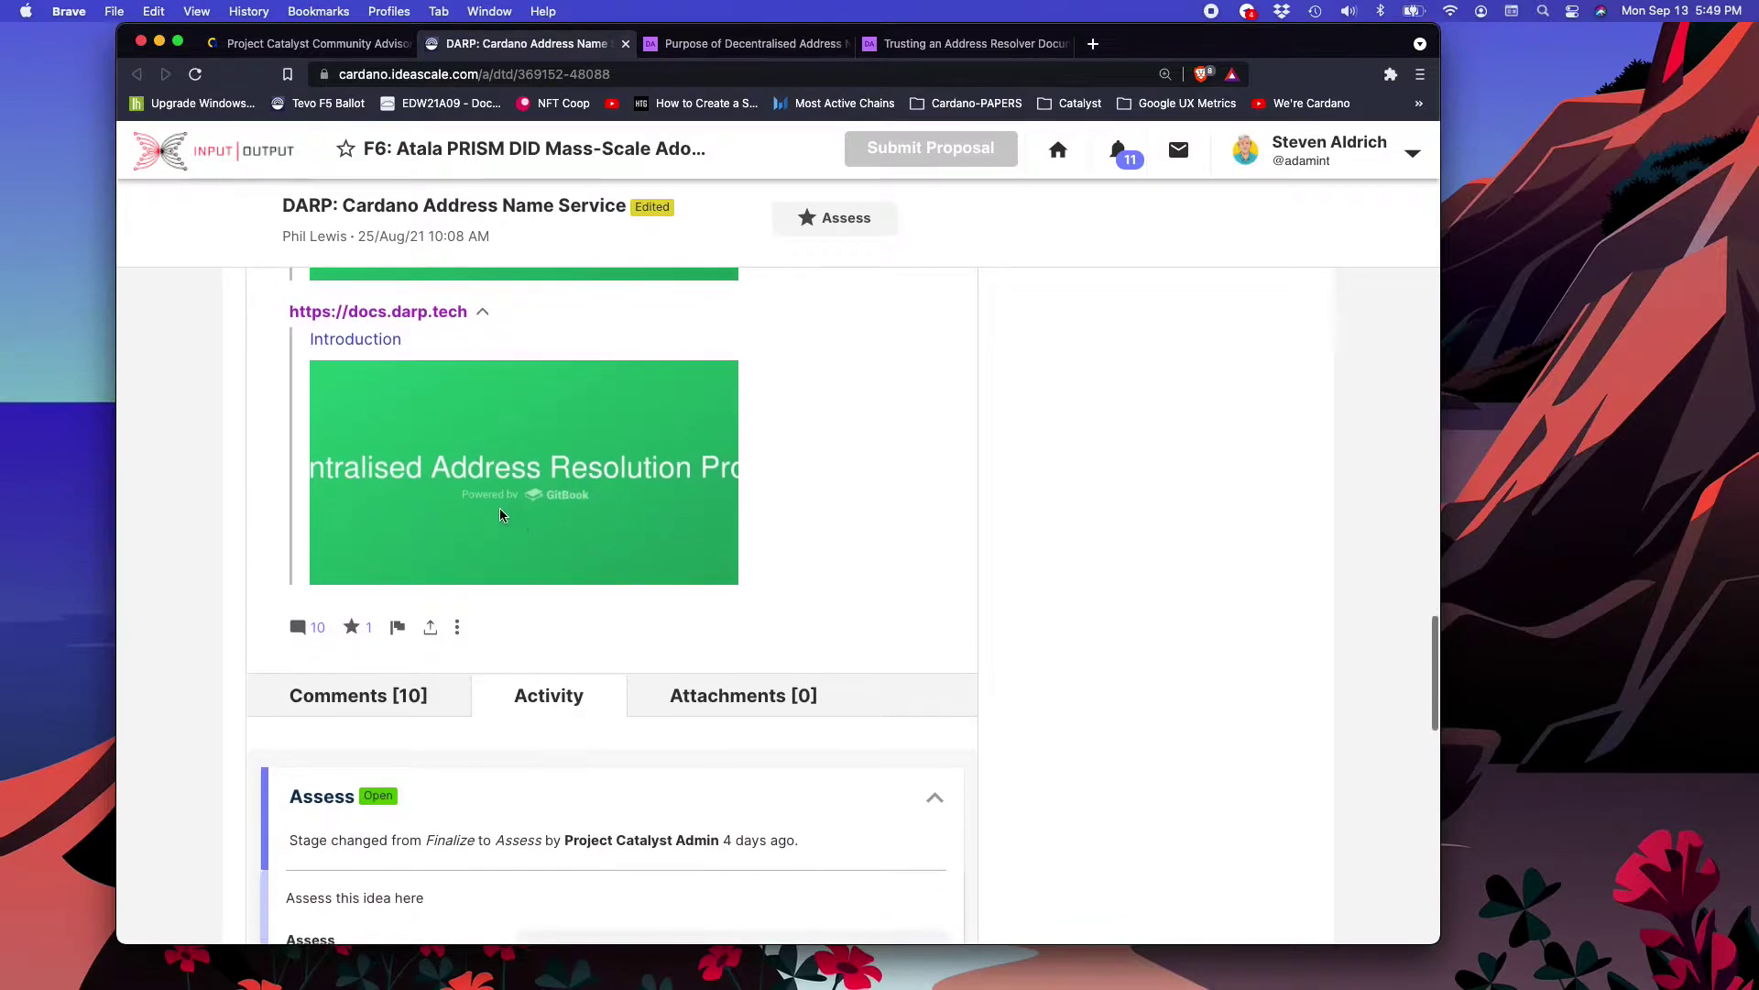
scroll(884, 570, down, 2)
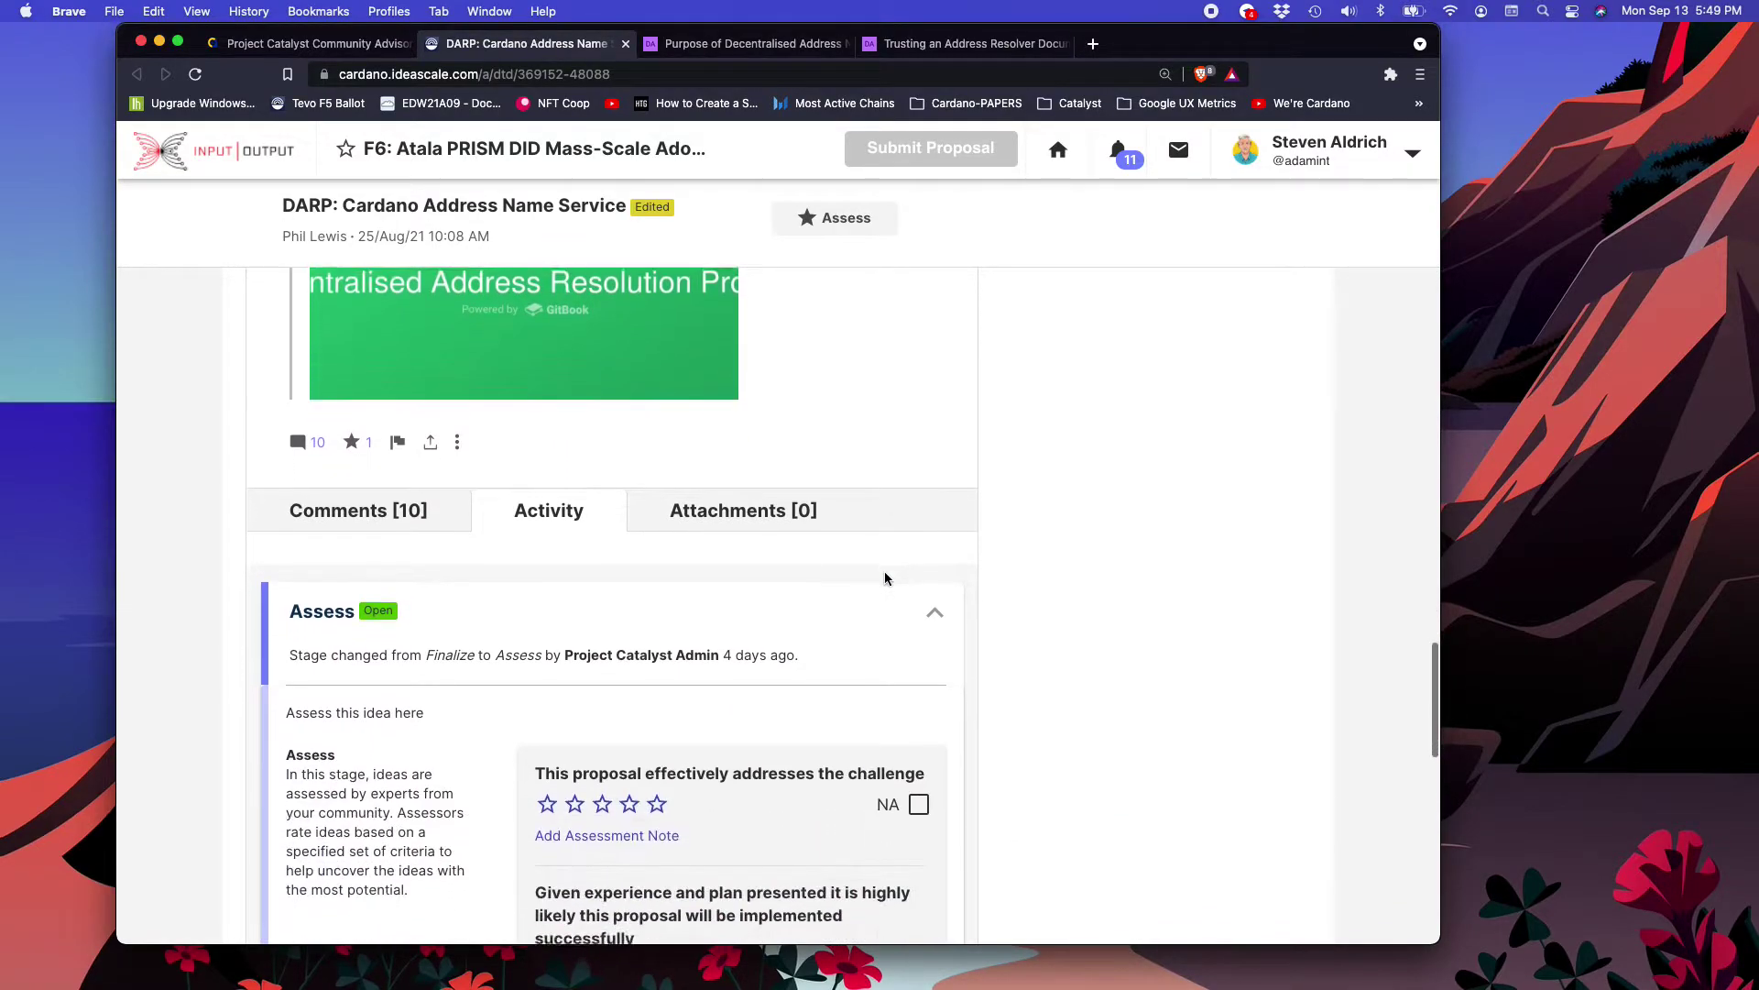
click(394, 507)
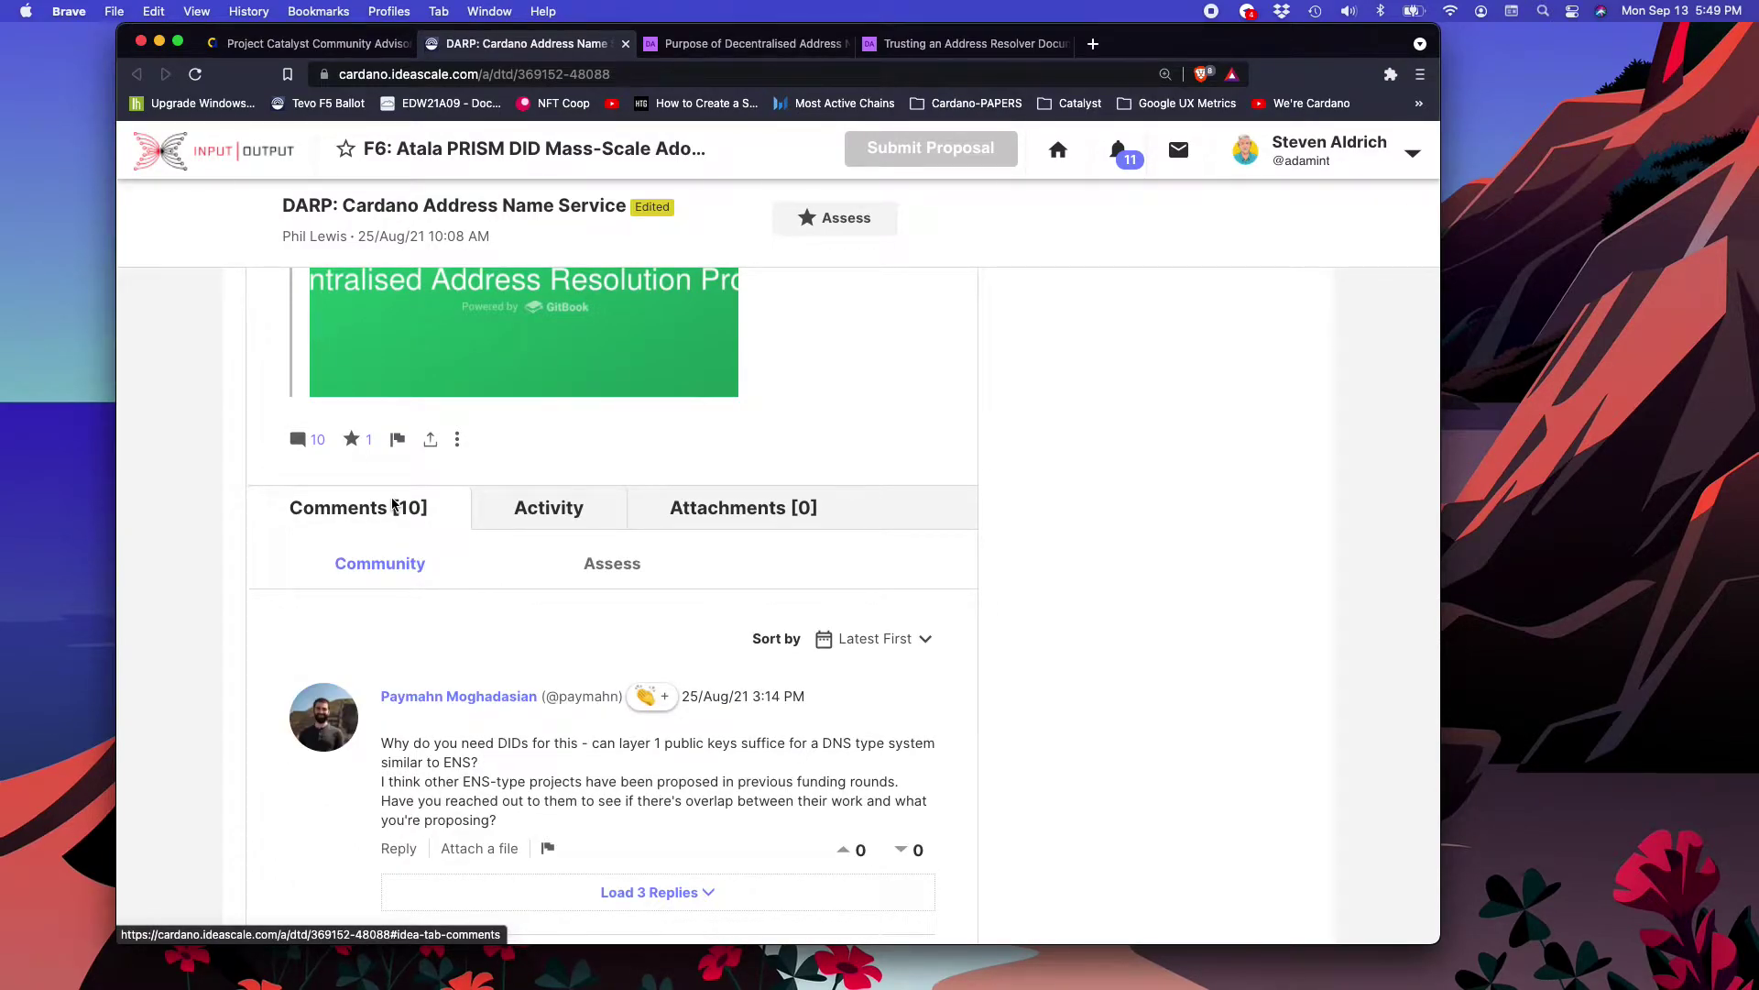
scroll(706, 792, down, 5)
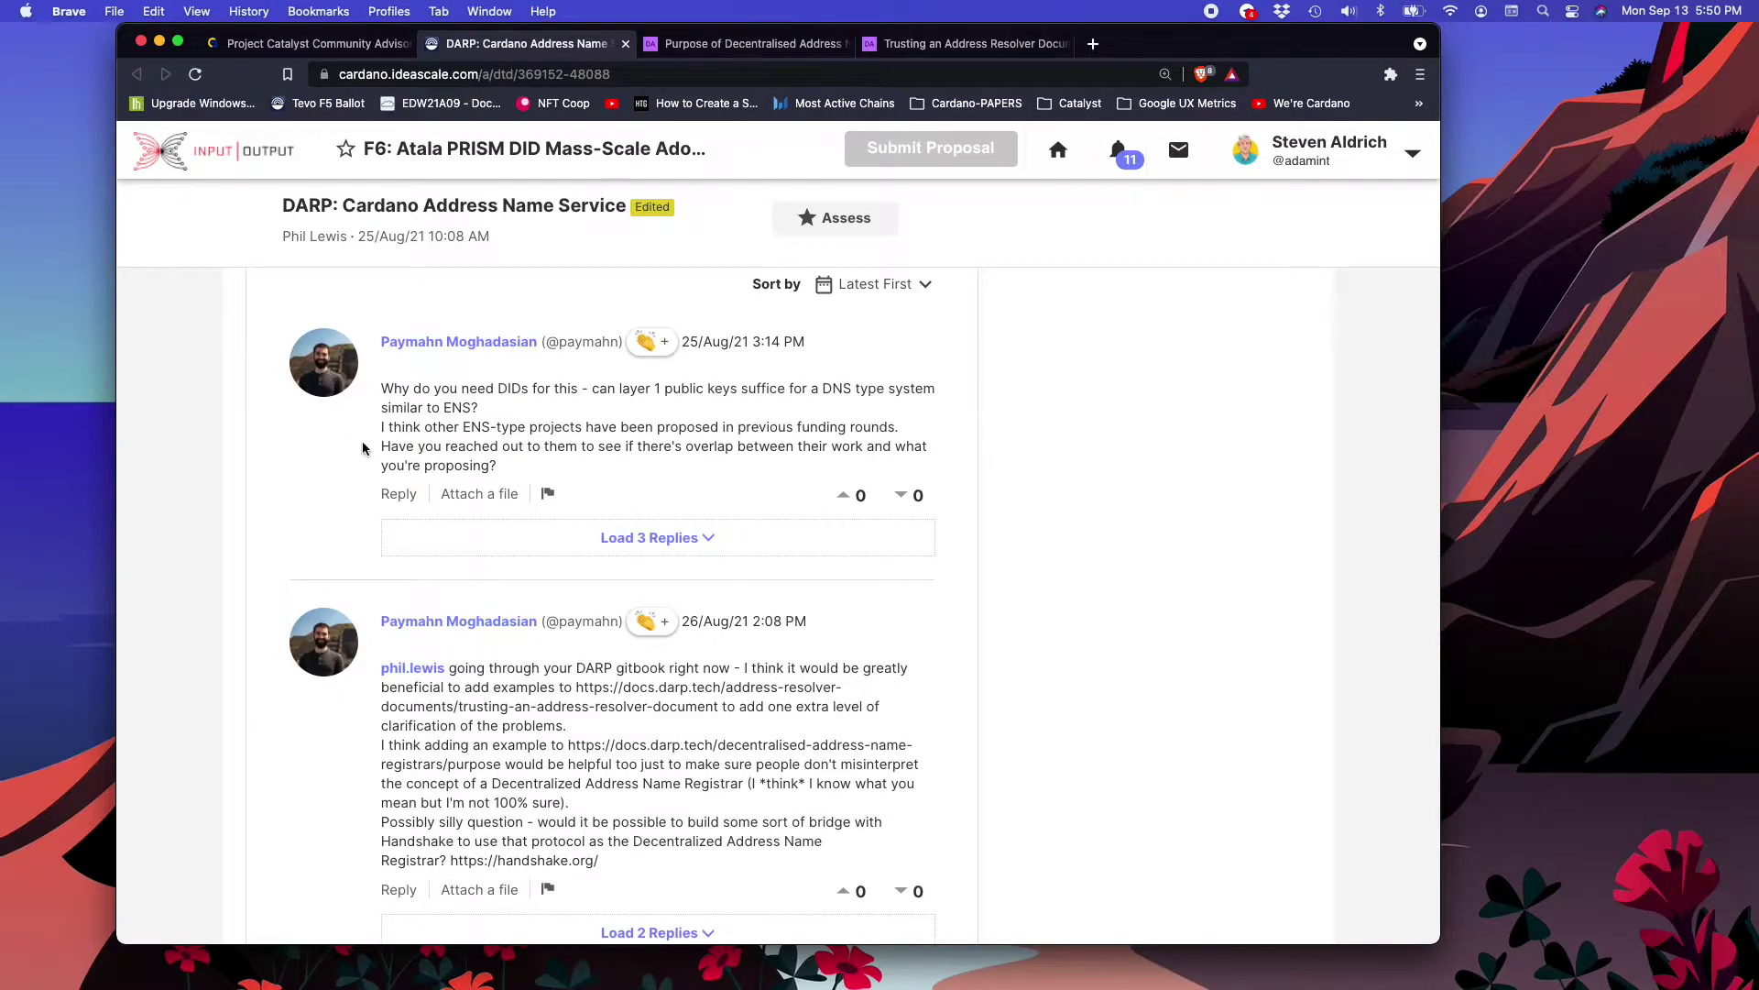
click(656, 541)
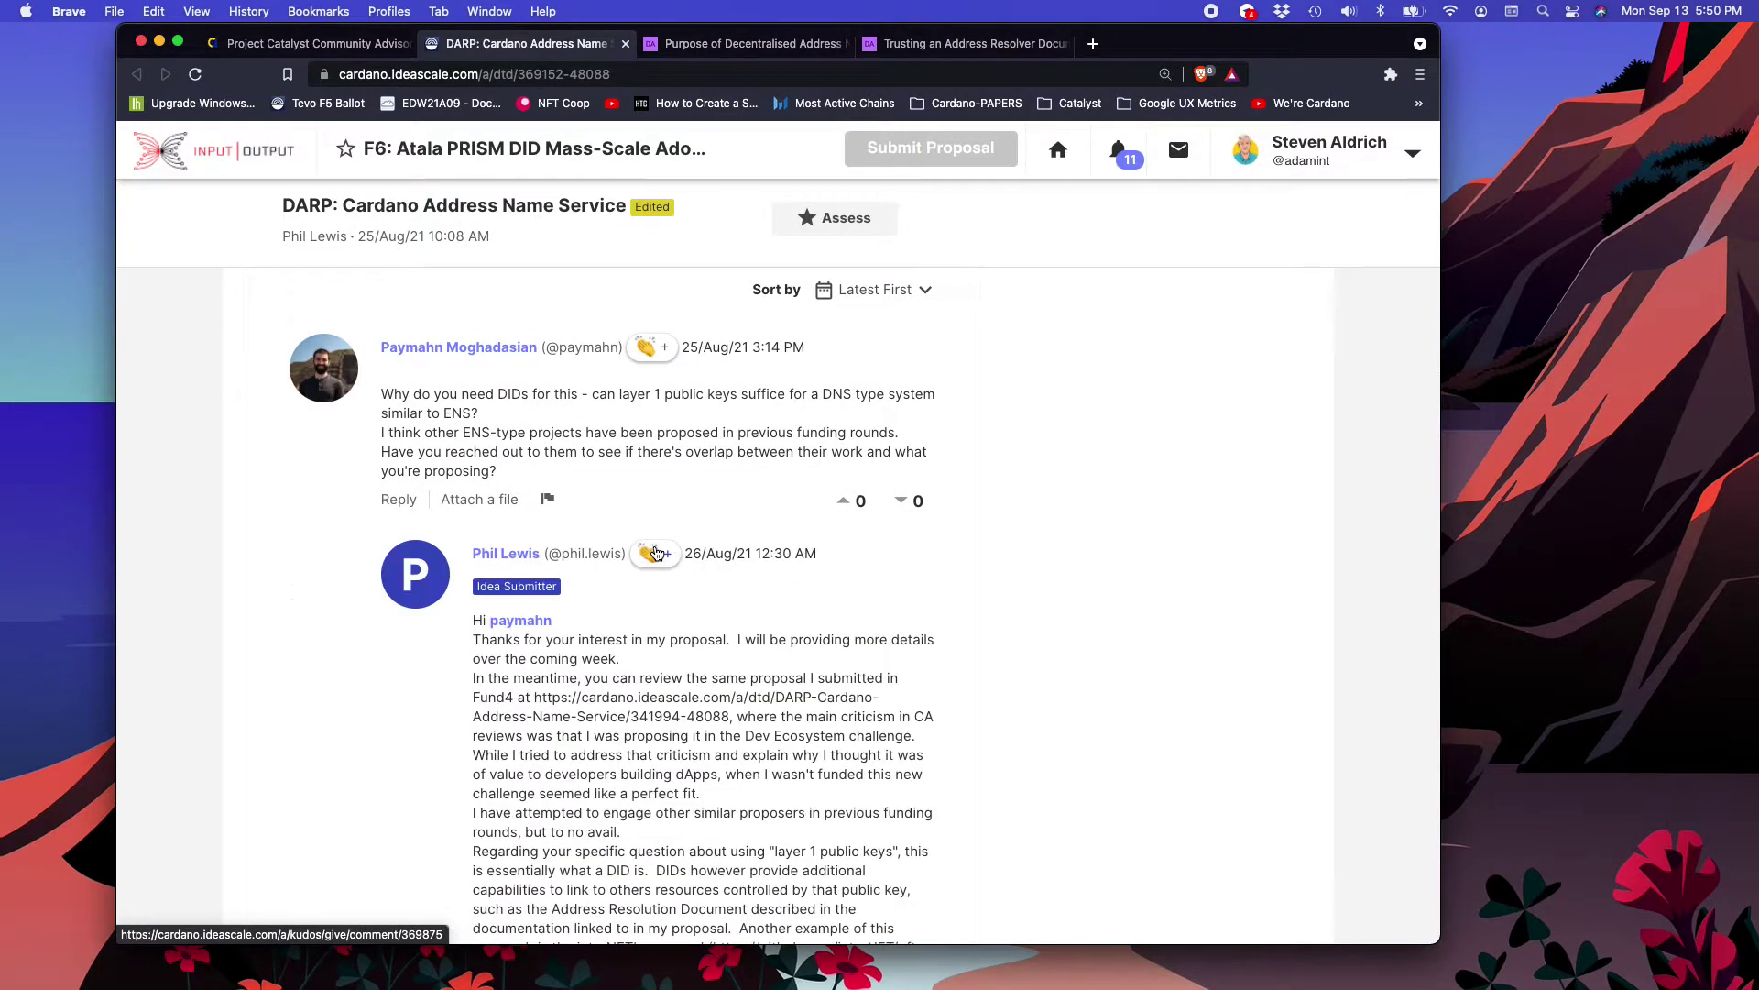
scroll(753, 680, down, 5)
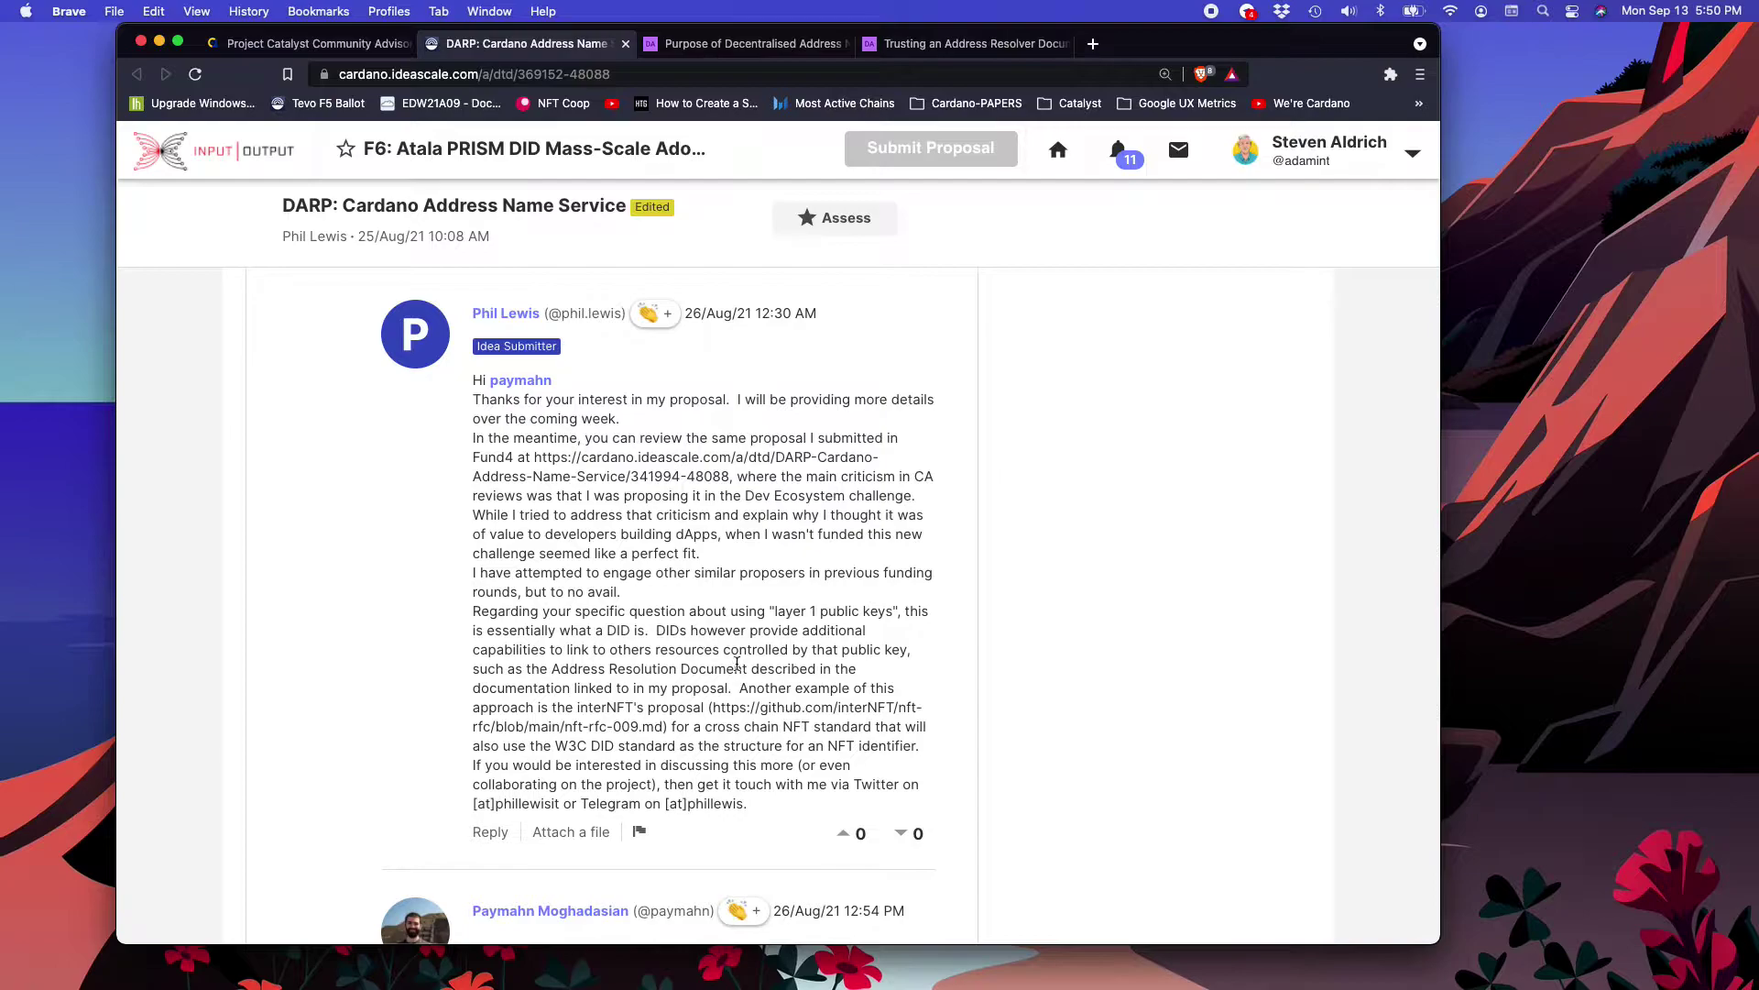
Step: Compare the first comment's date and time with the proposal's submission date, highlighting each of them
scroll(789, 619, up, 5)
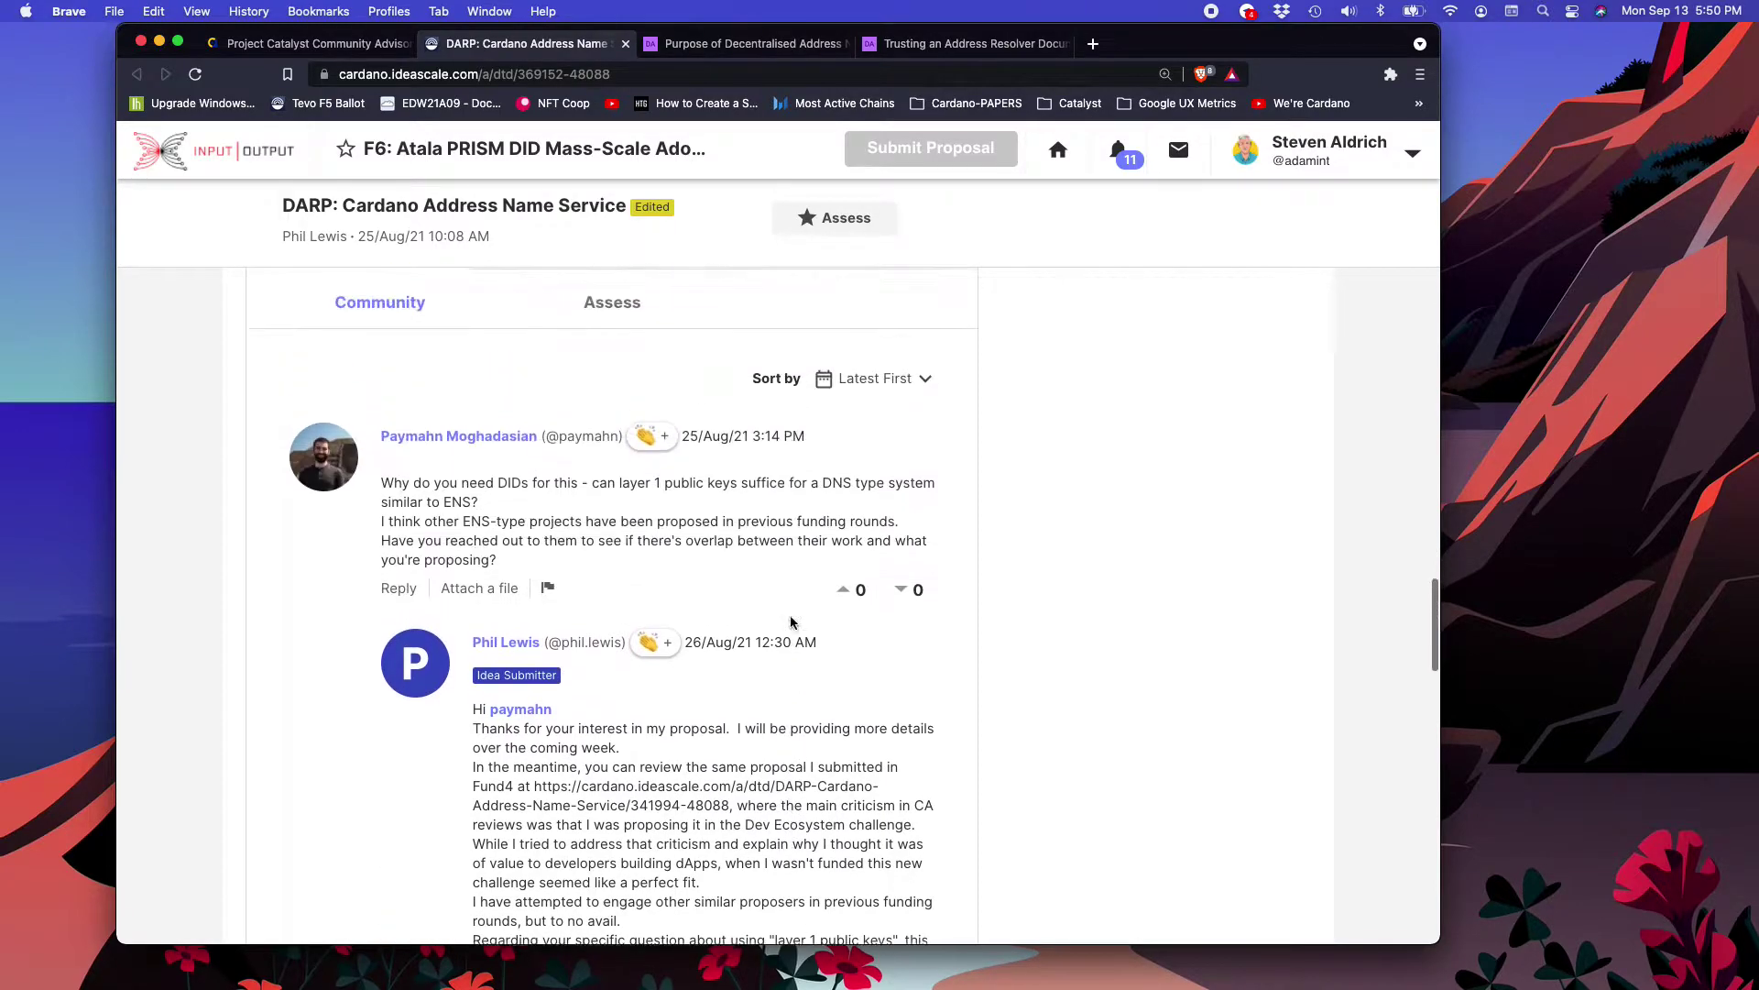
scroll(772, 620, up, 1)
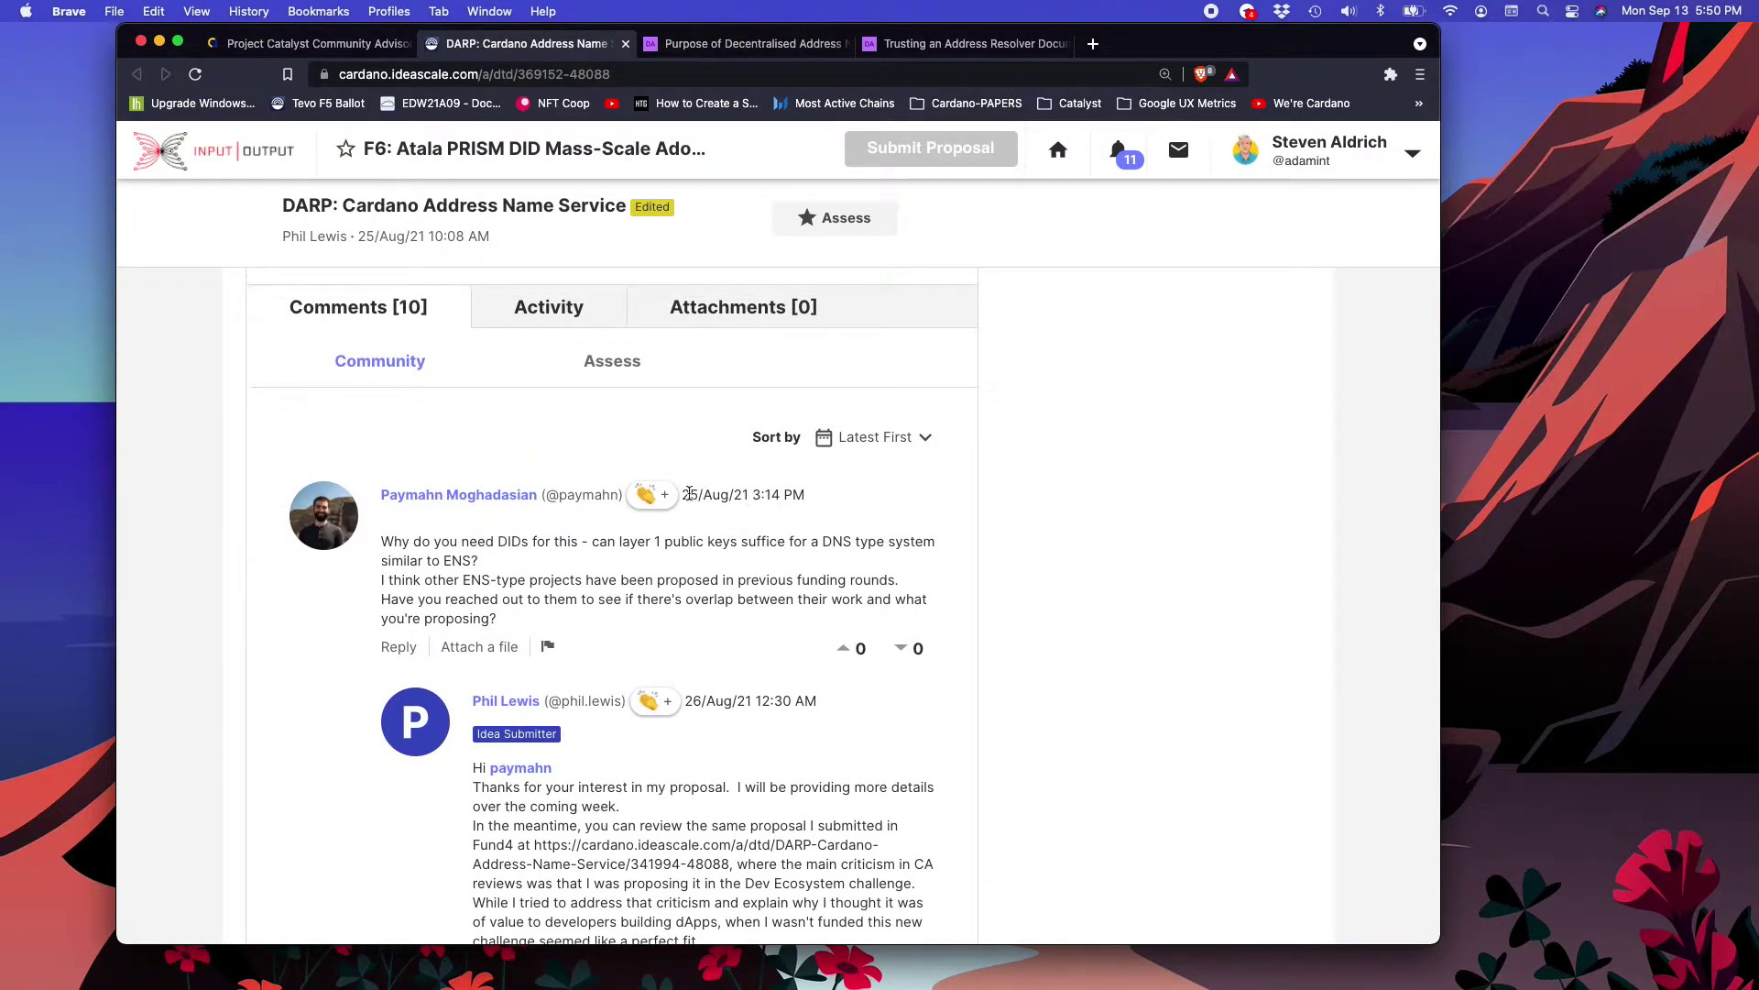
drag(680, 494, 725, 494)
drag(358, 235, 428, 237)
drag(752, 495, 781, 495)
Step: Read the submitter's answer and the remaining replies in the first comment thread
scroll(610, 520, down, 5)
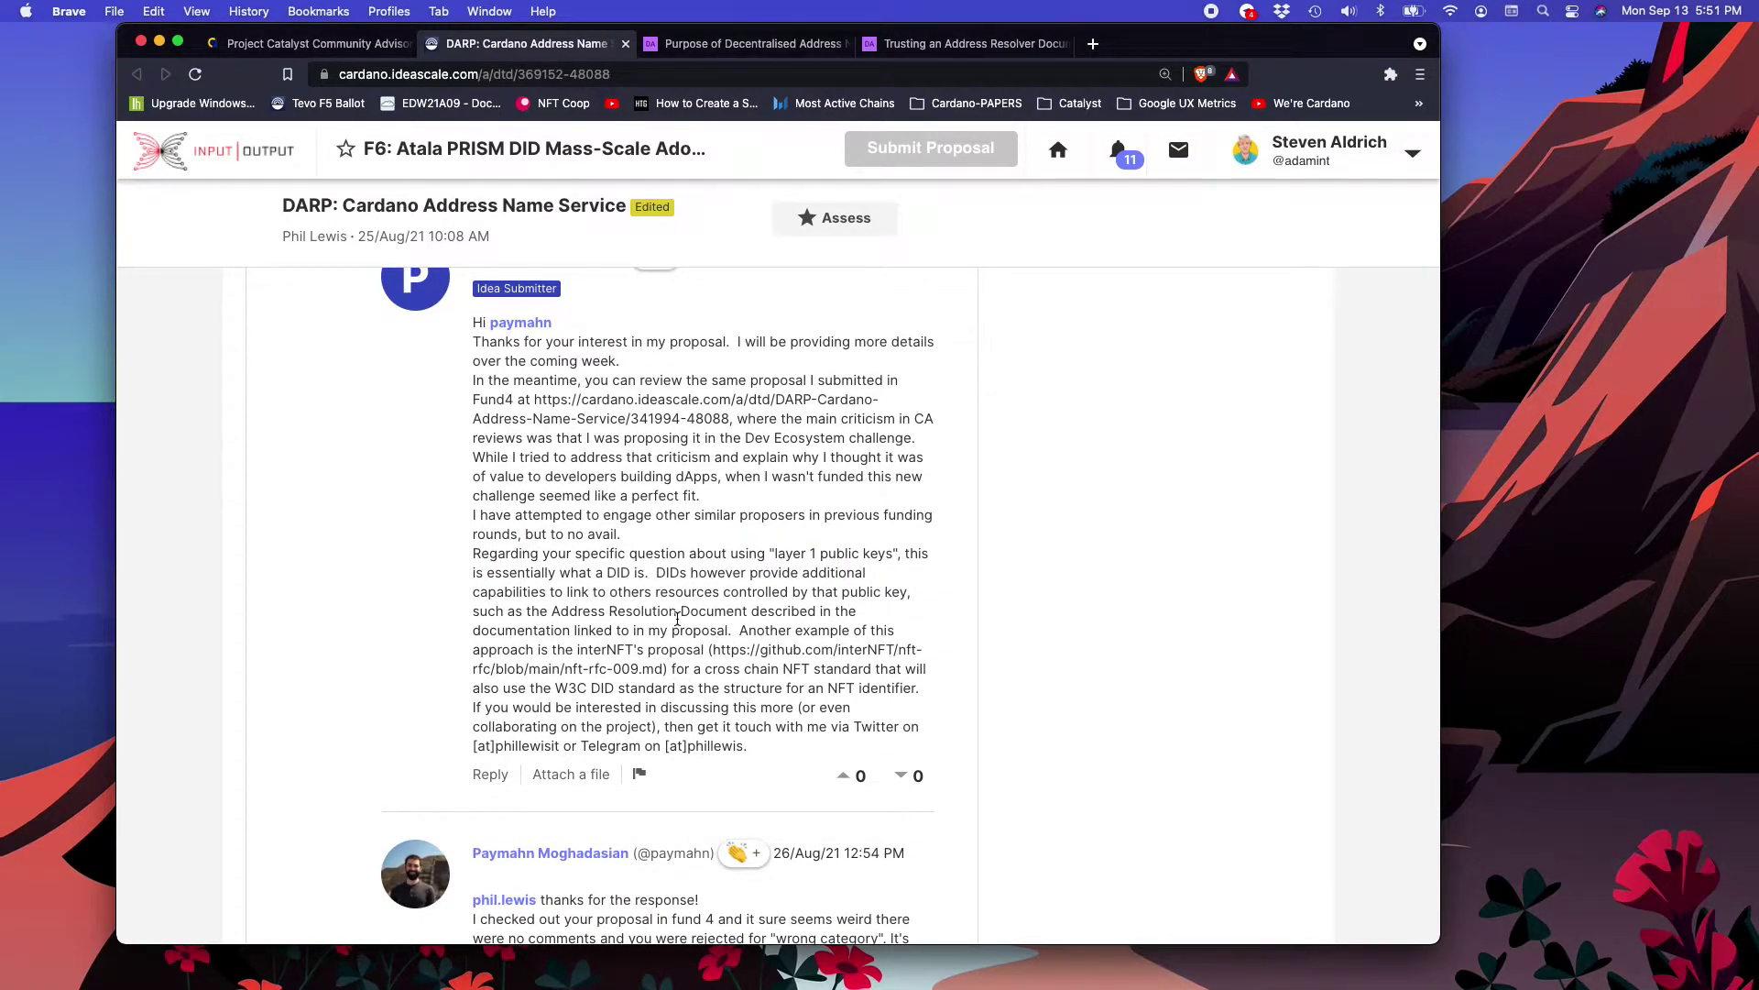
scroll(677, 619, down, 2)
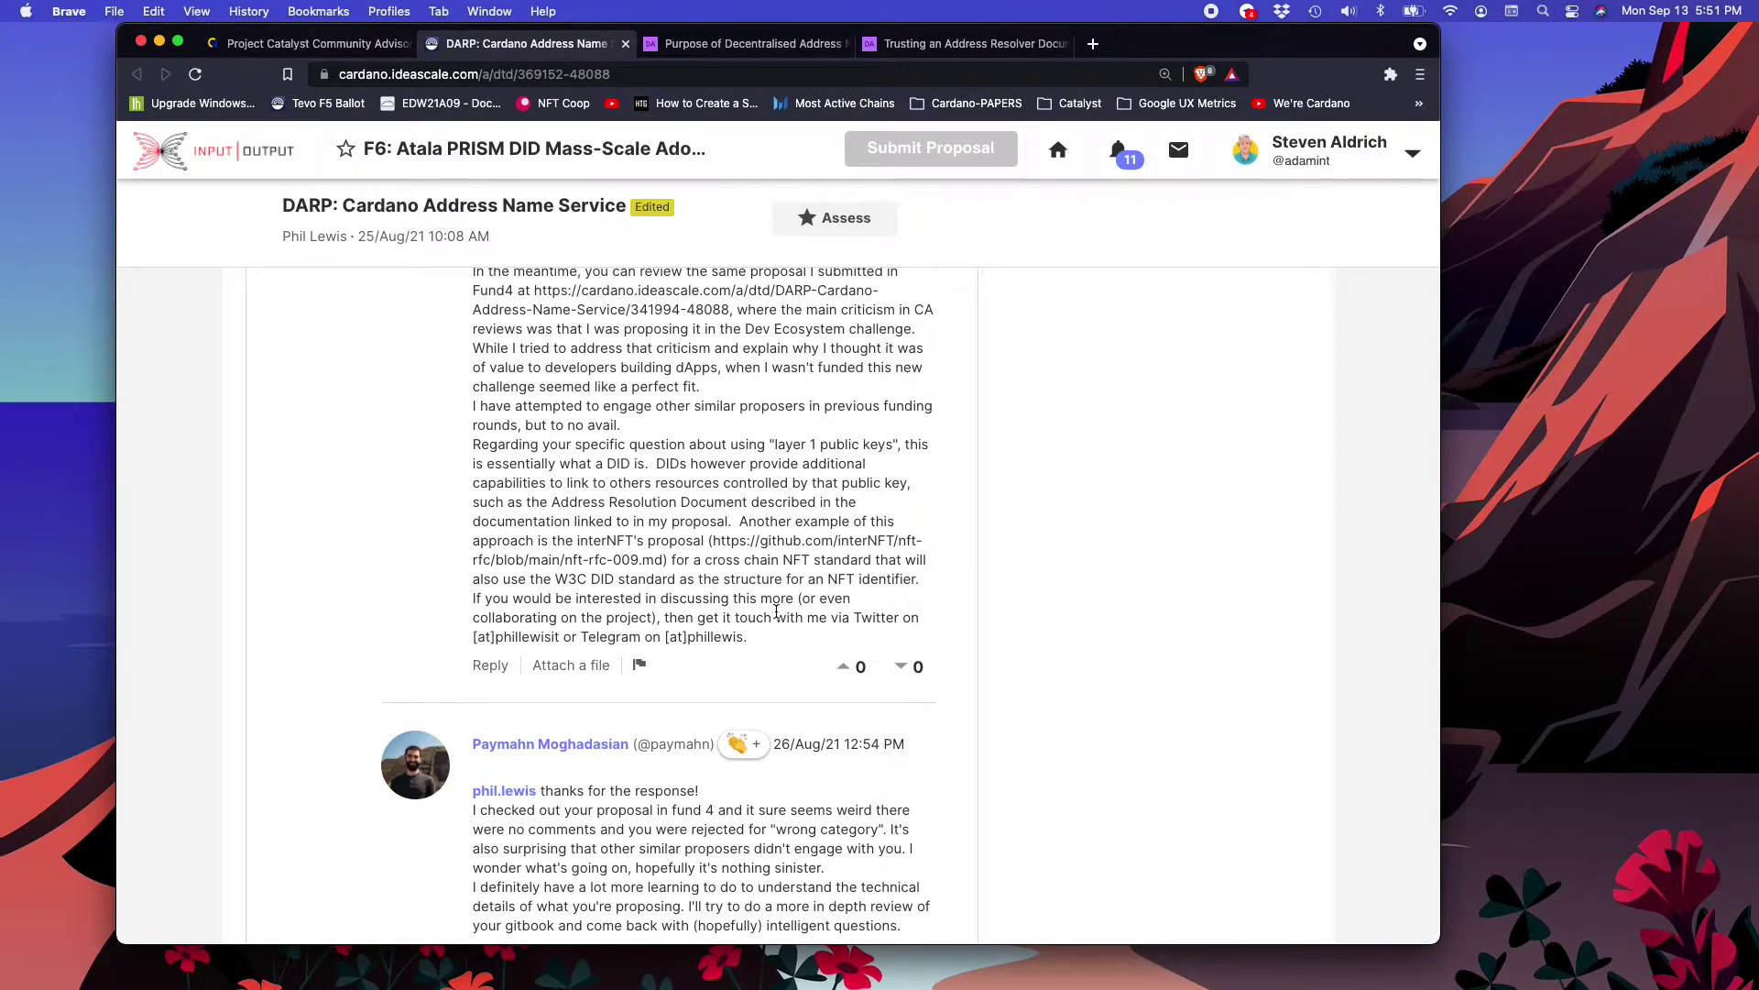
scroll(776, 612, down, 5)
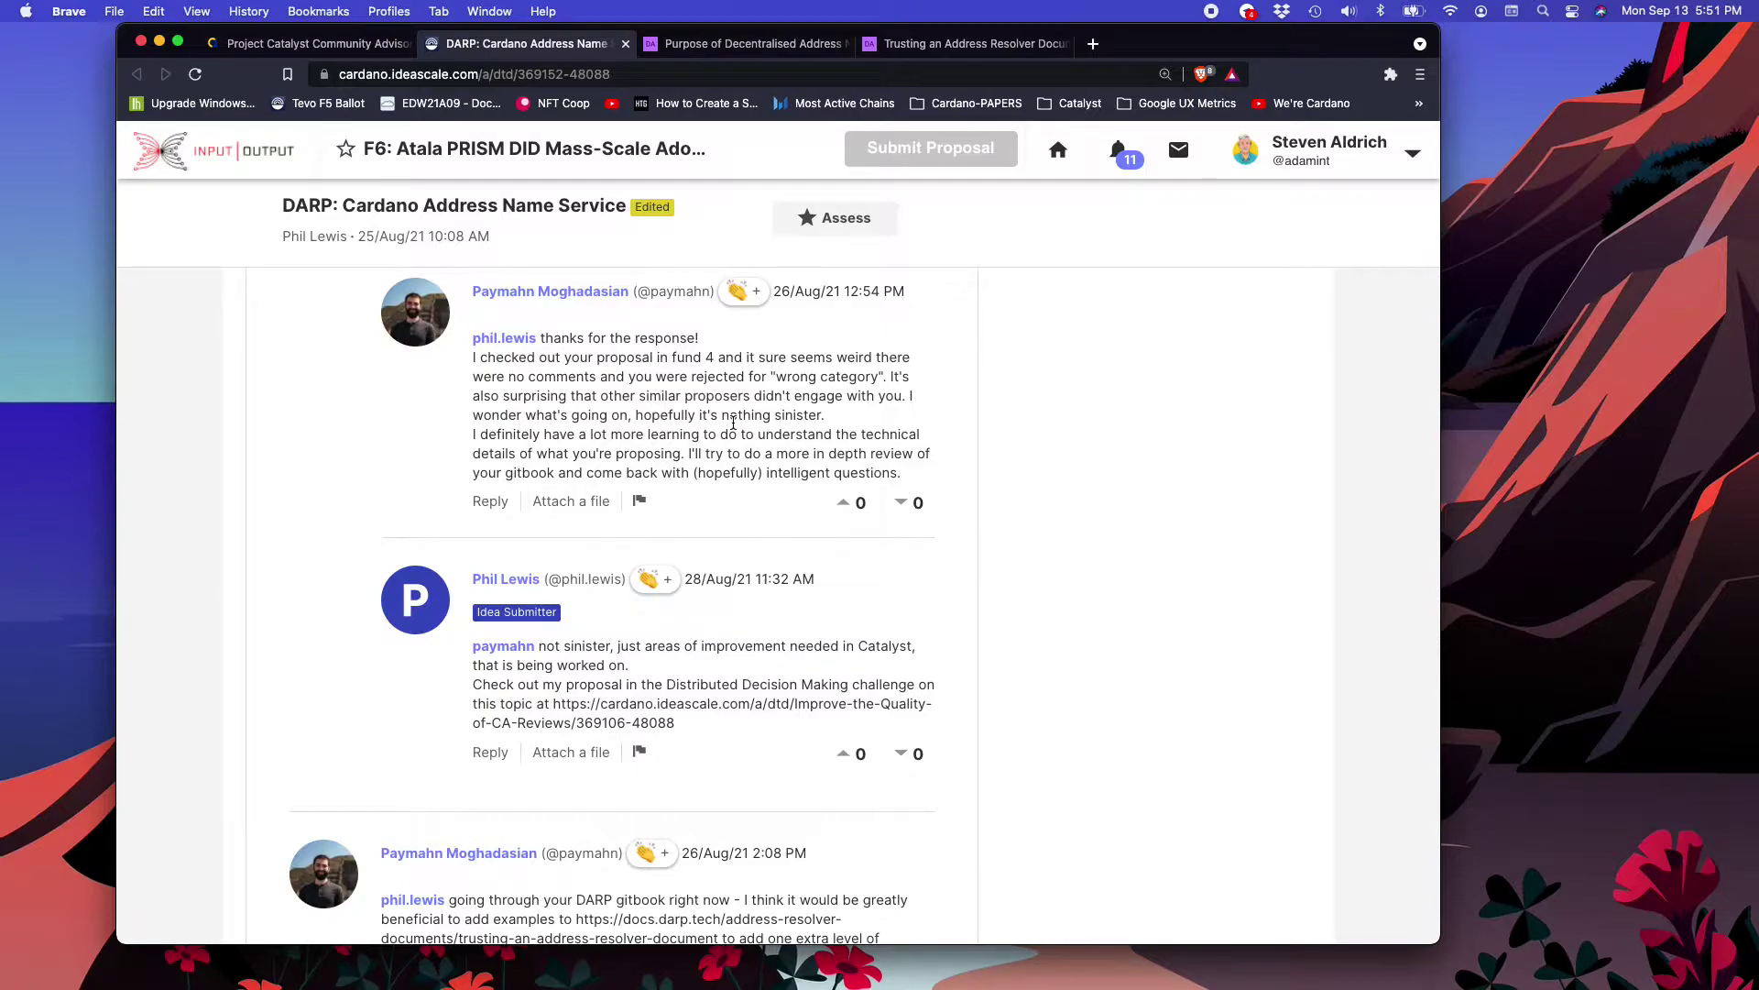
scroll(733, 424, down, 3)
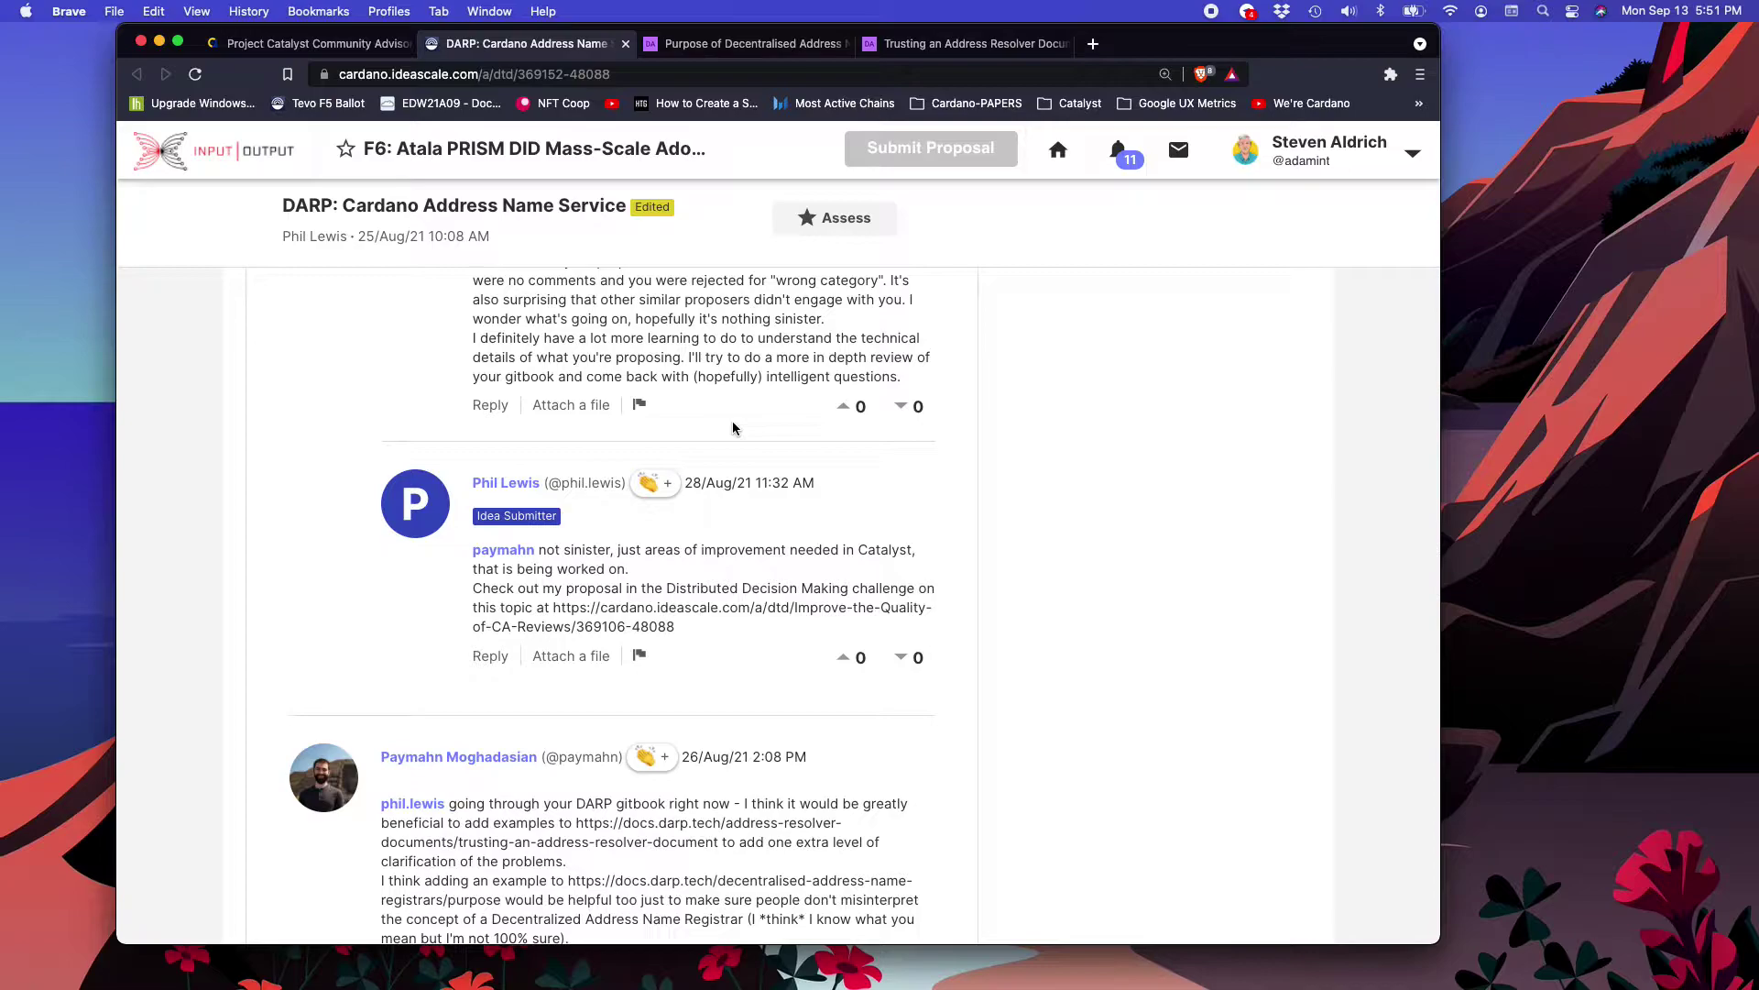
Step: Highlight the date of the comment suggesting documentation examples, expand its replies and highlight the reply about Handshake being heavy handed
scroll(733, 427, down, 6)
scroll(733, 427, down, 1)
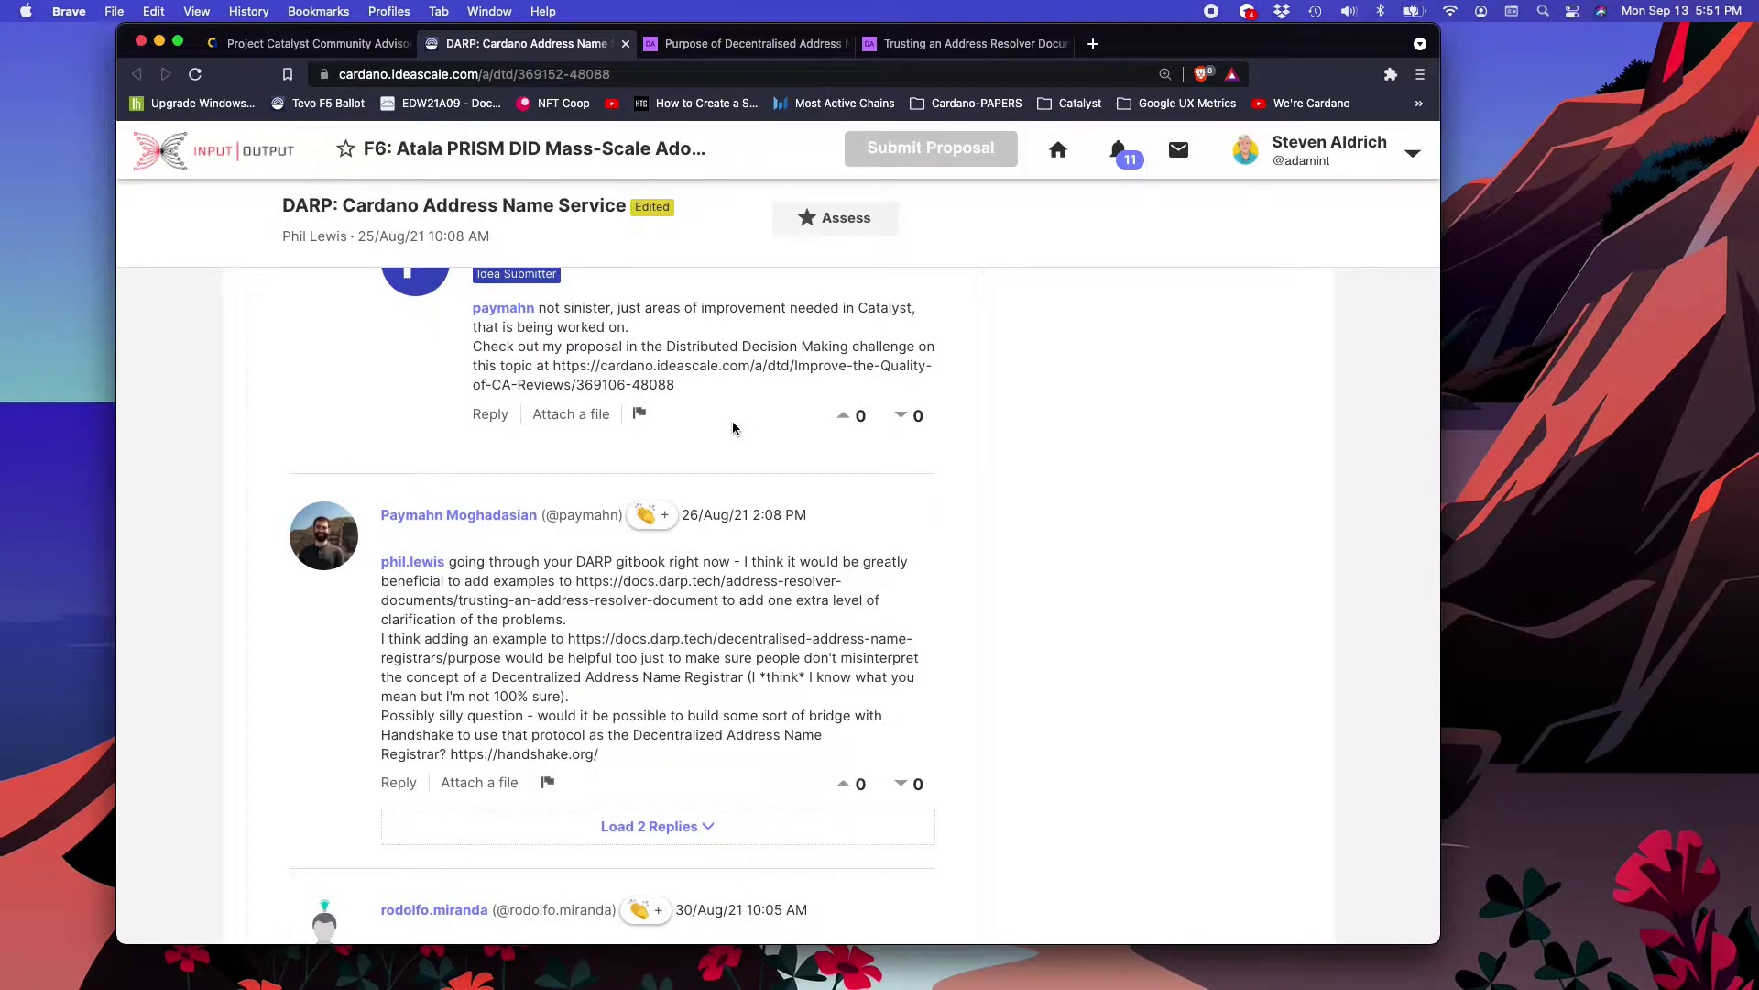
scroll(840, 600, down, 2)
scroll(840, 600, down, 3)
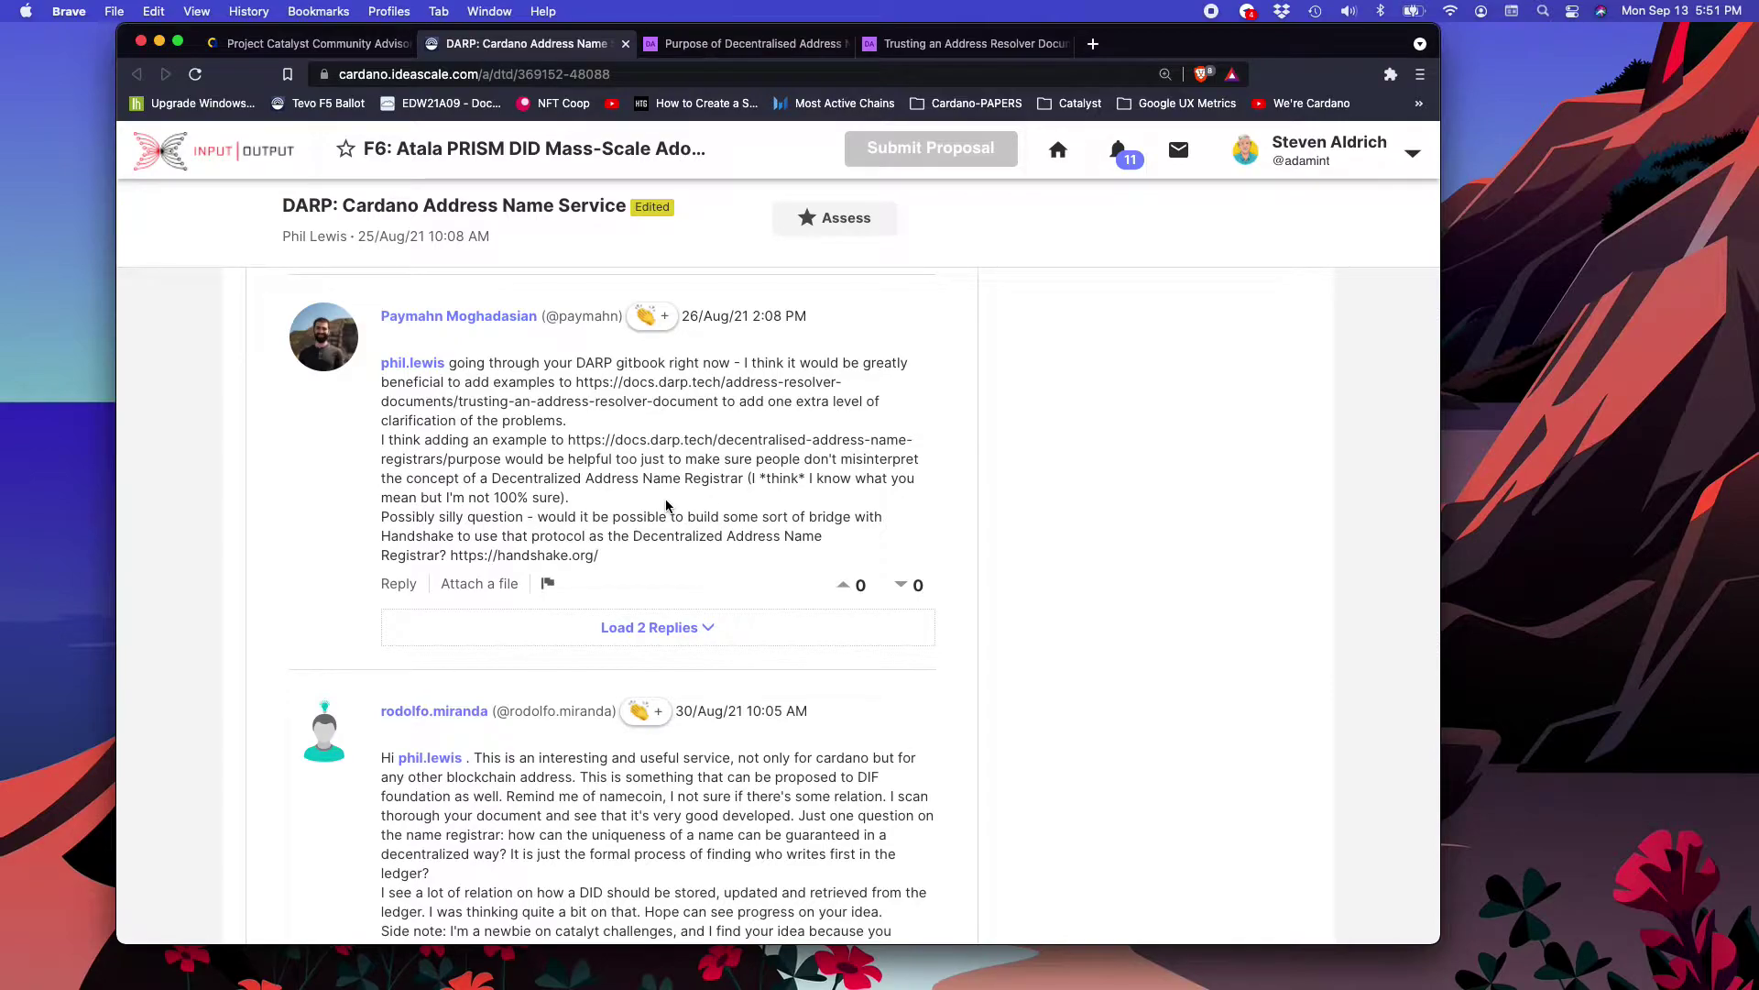
drag(683, 315, 748, 314)
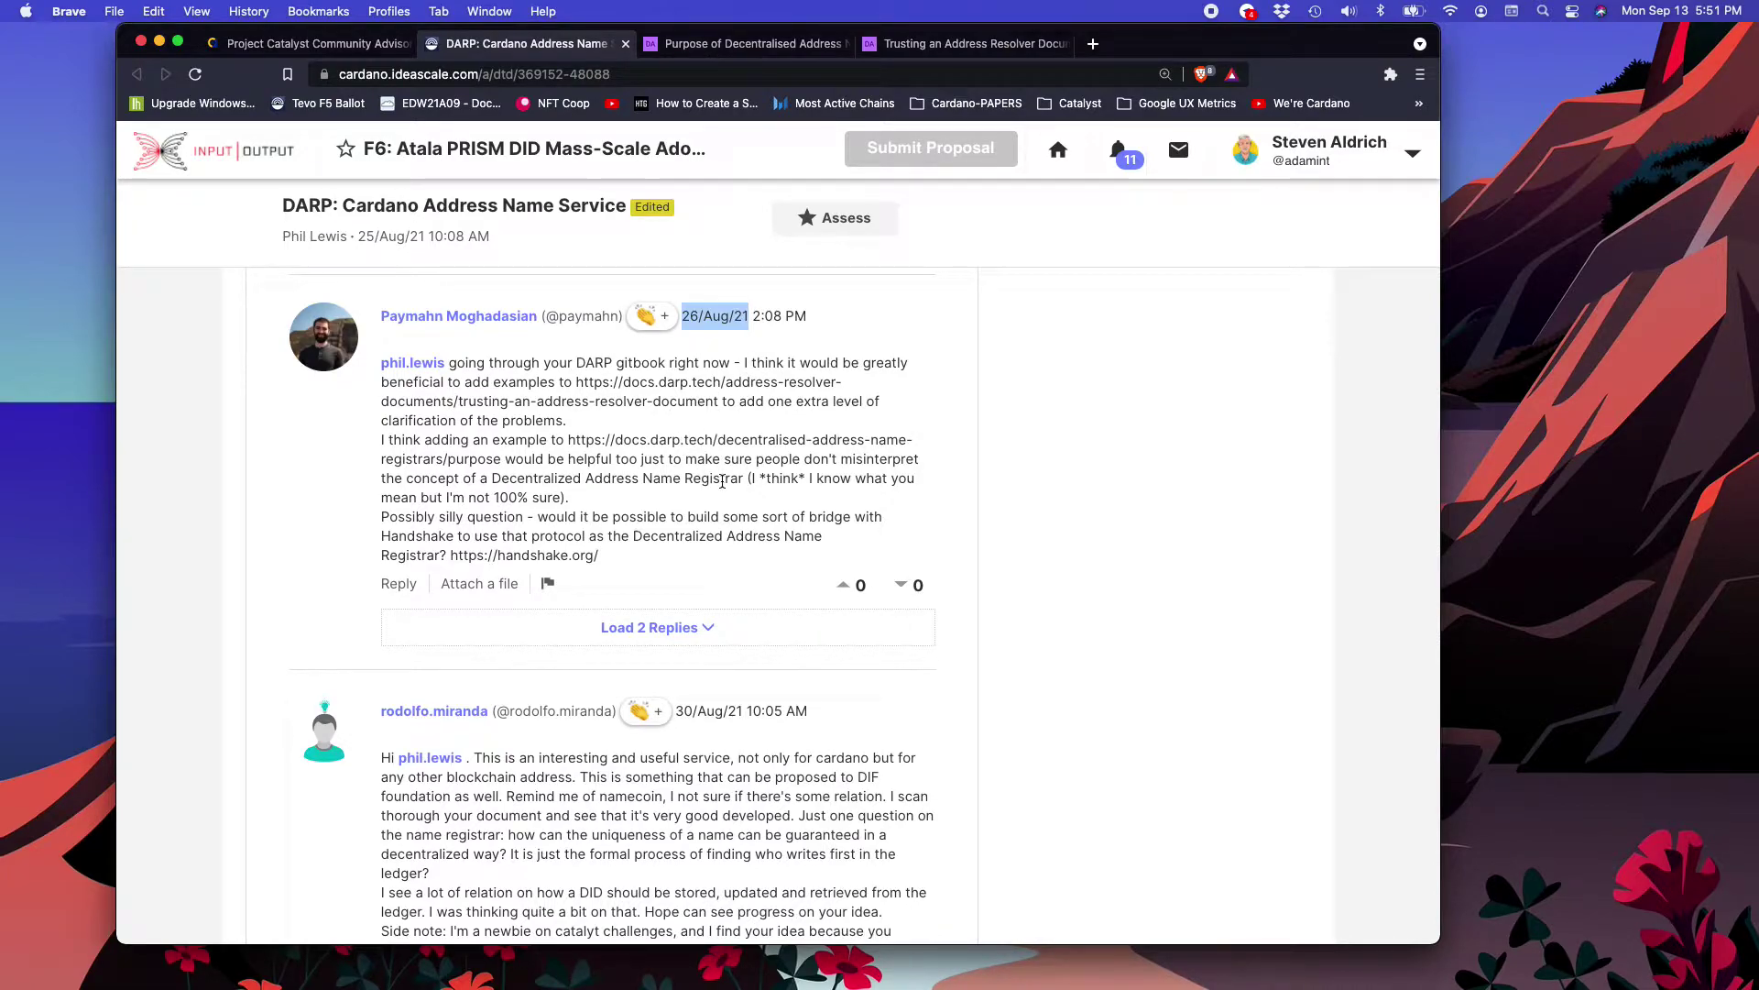
click(629, 623)
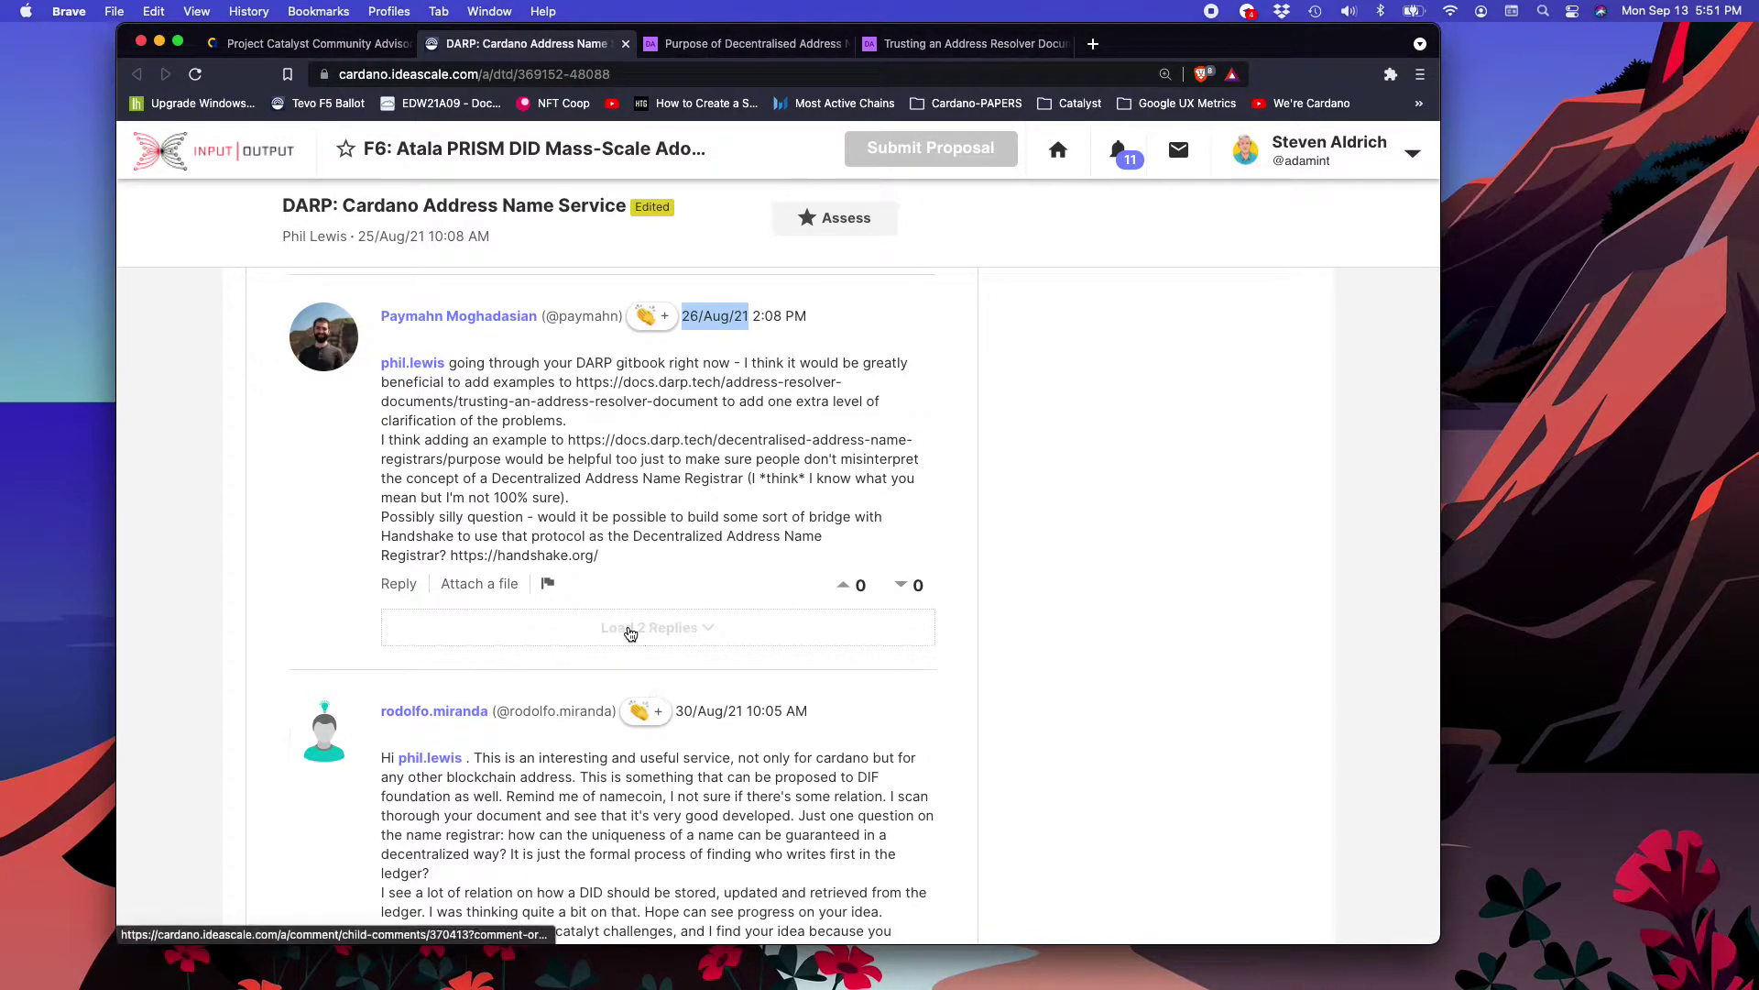
scroll(746, 547, down, 4)
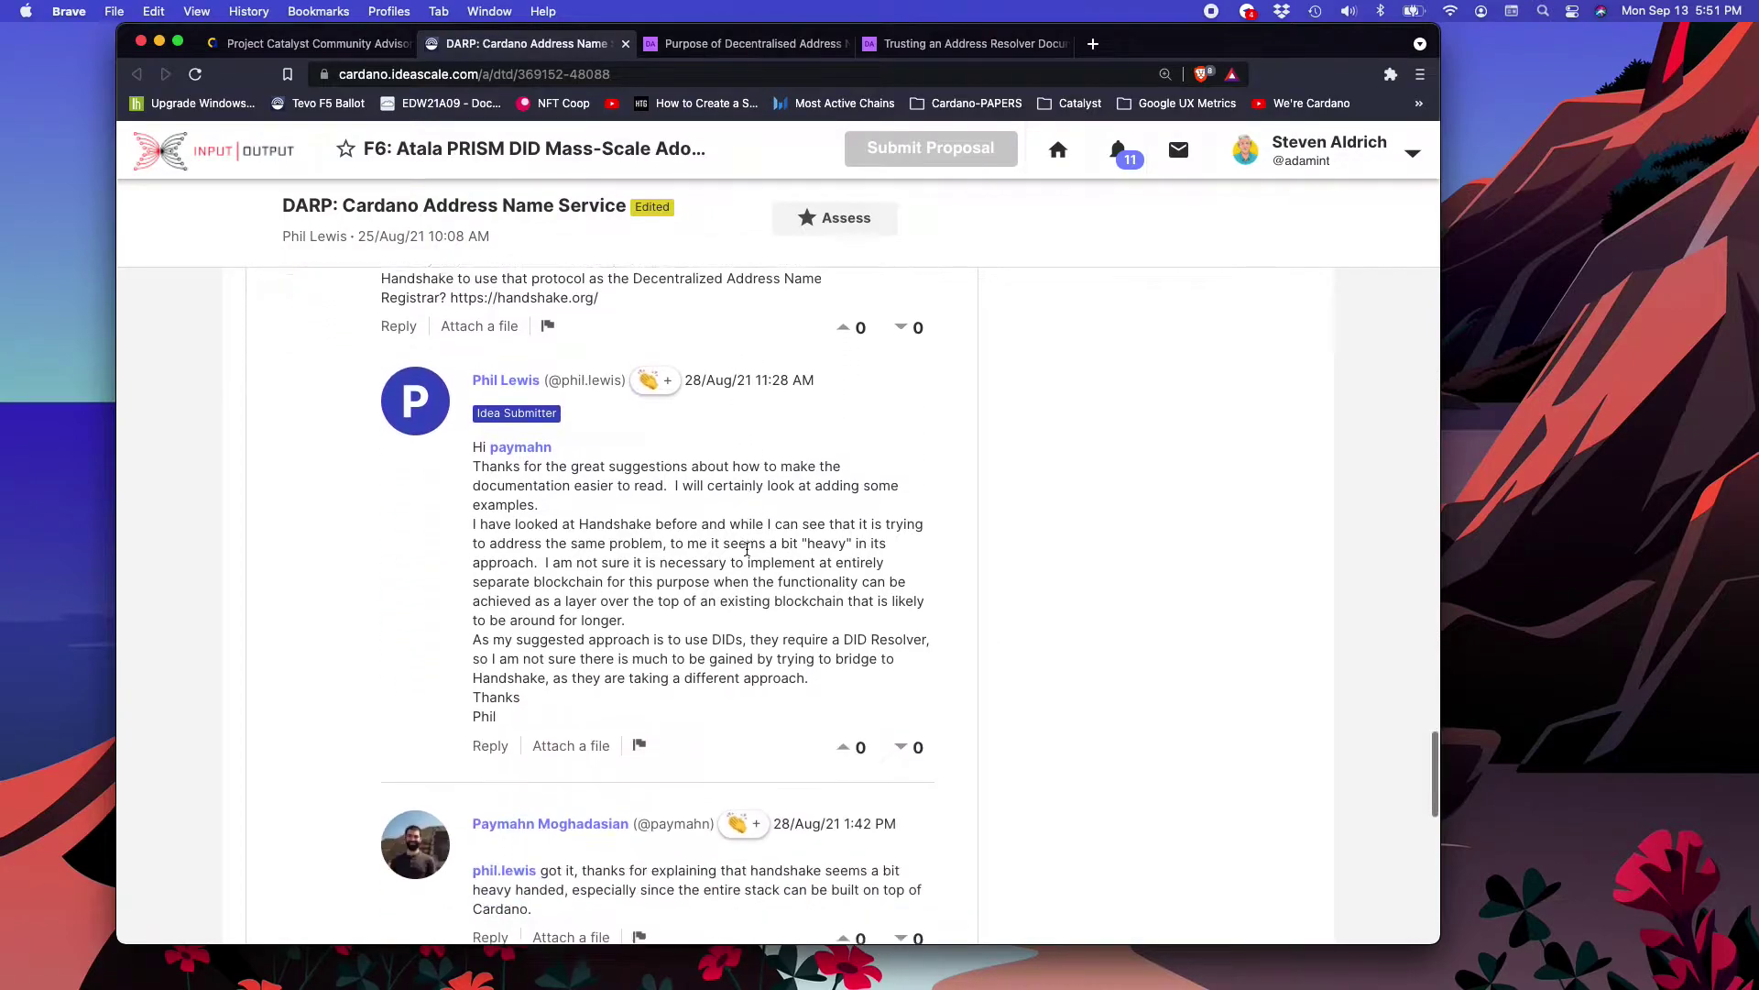
scroll(746, 548, down, 1)
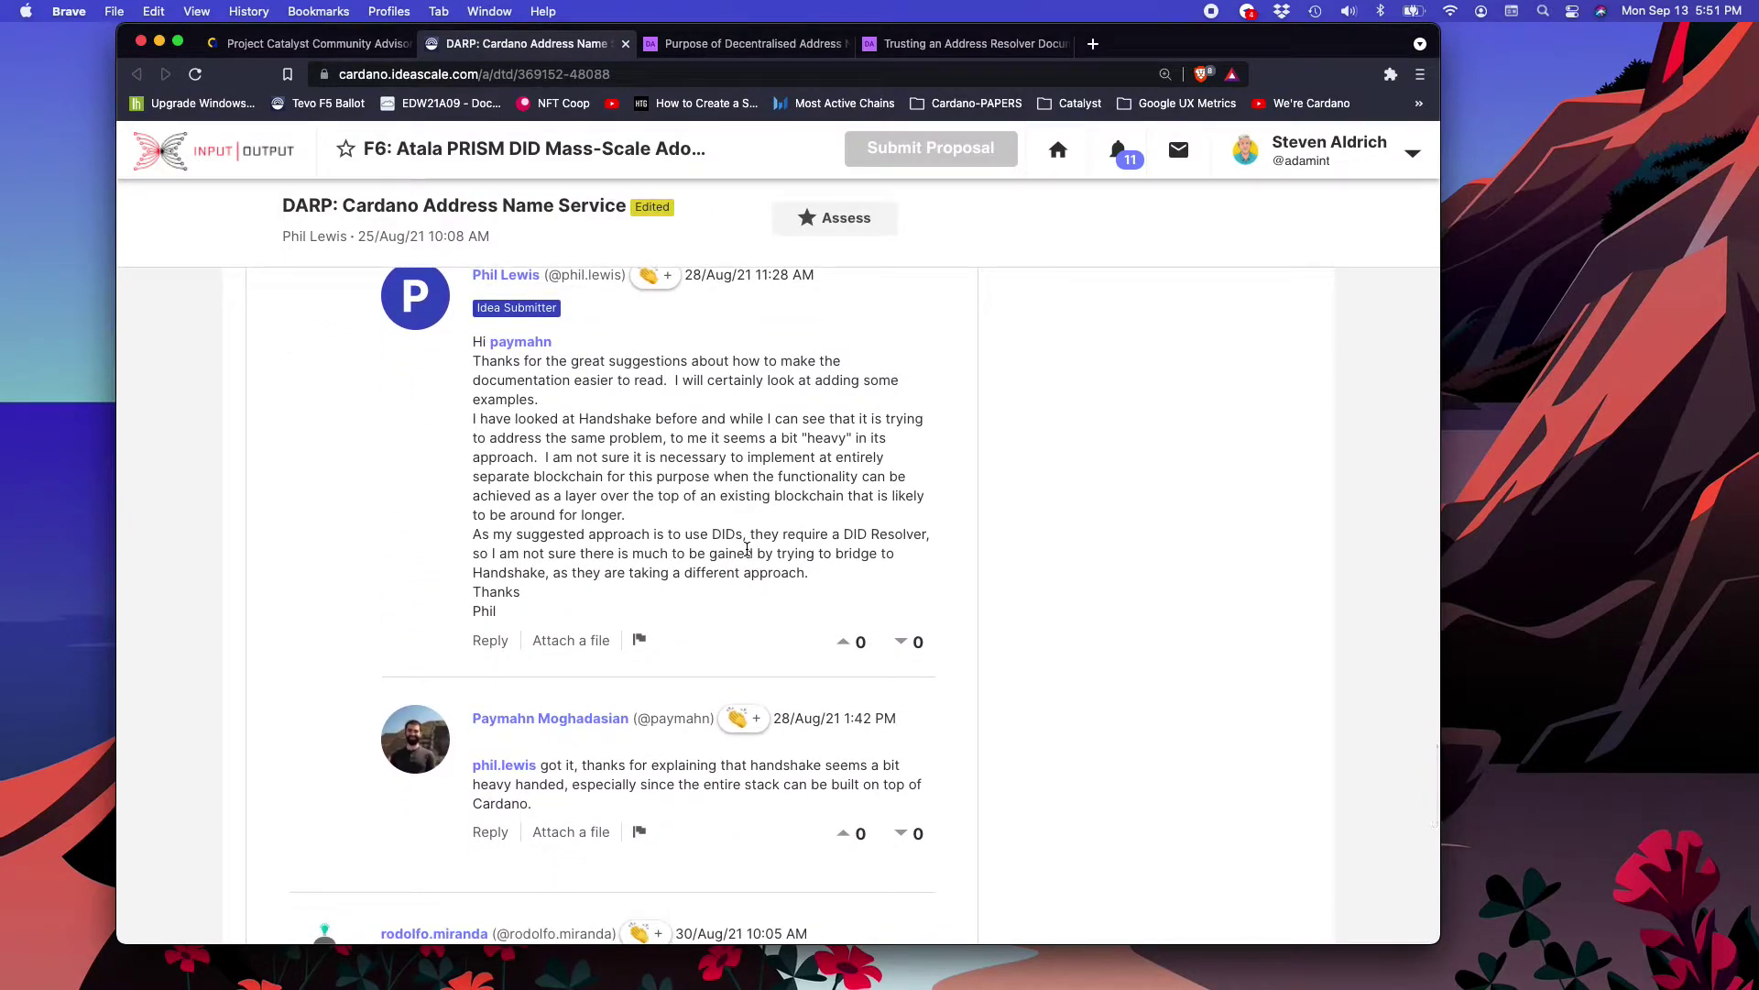
scroll(747, 548, down, 6)
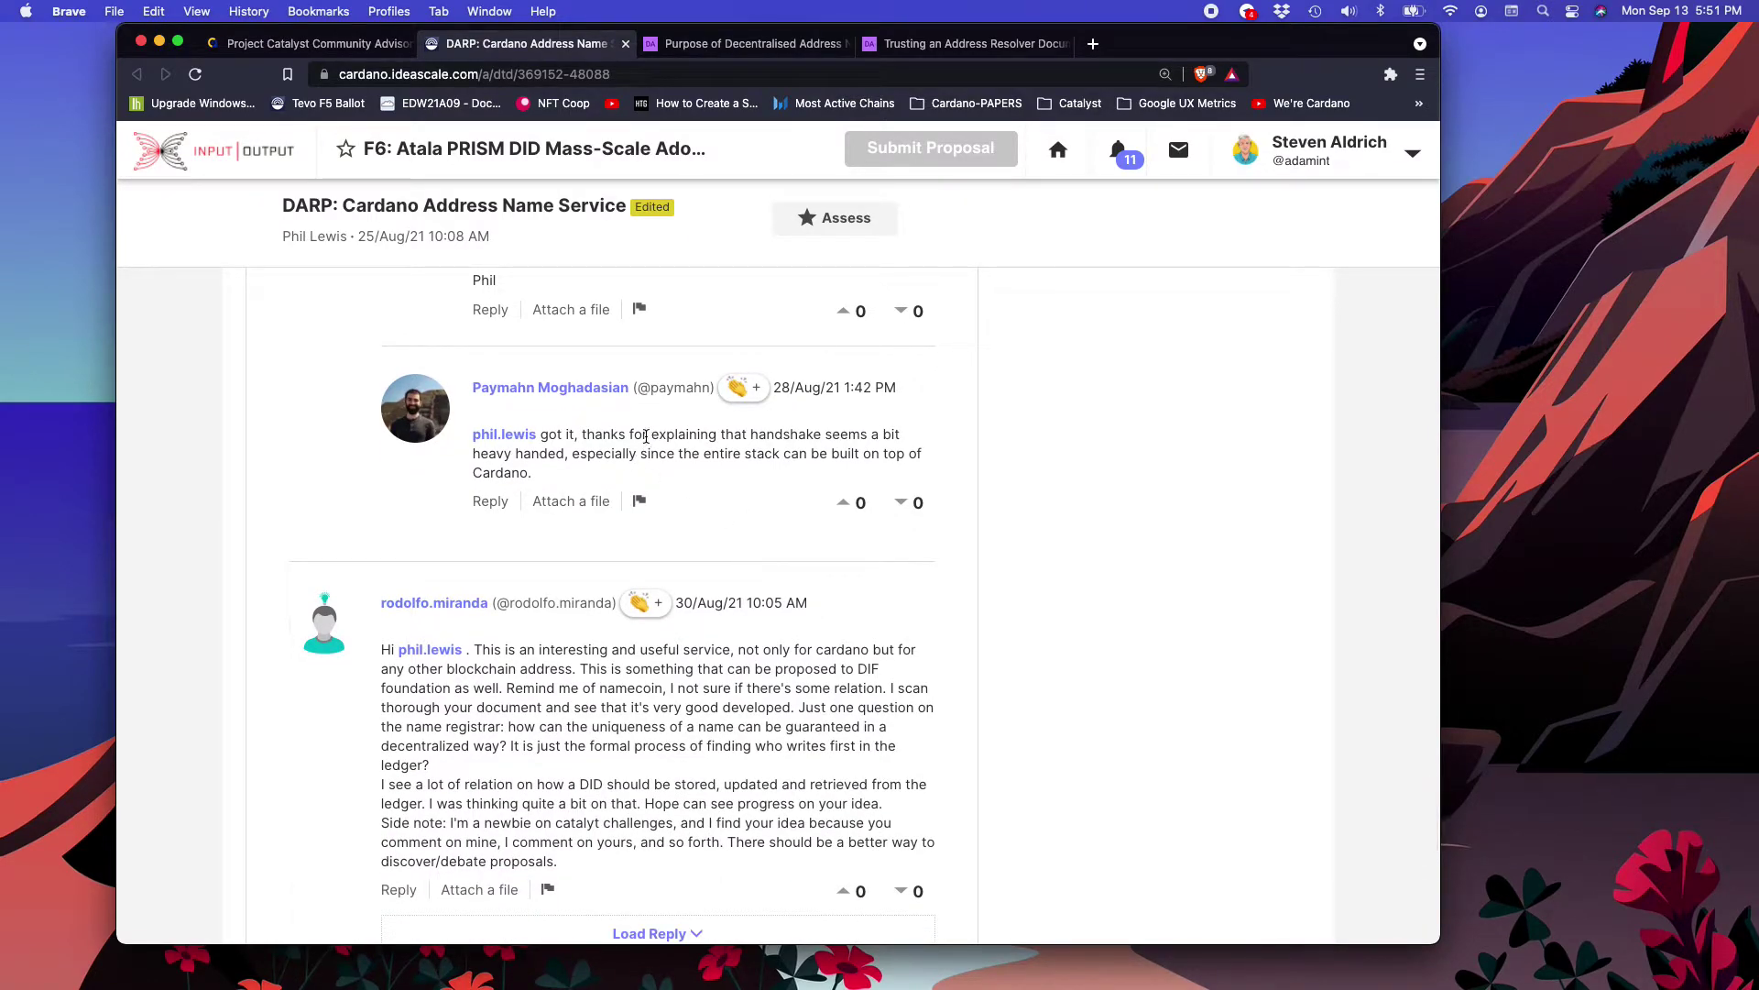
drag(647, 437, 726, 454)
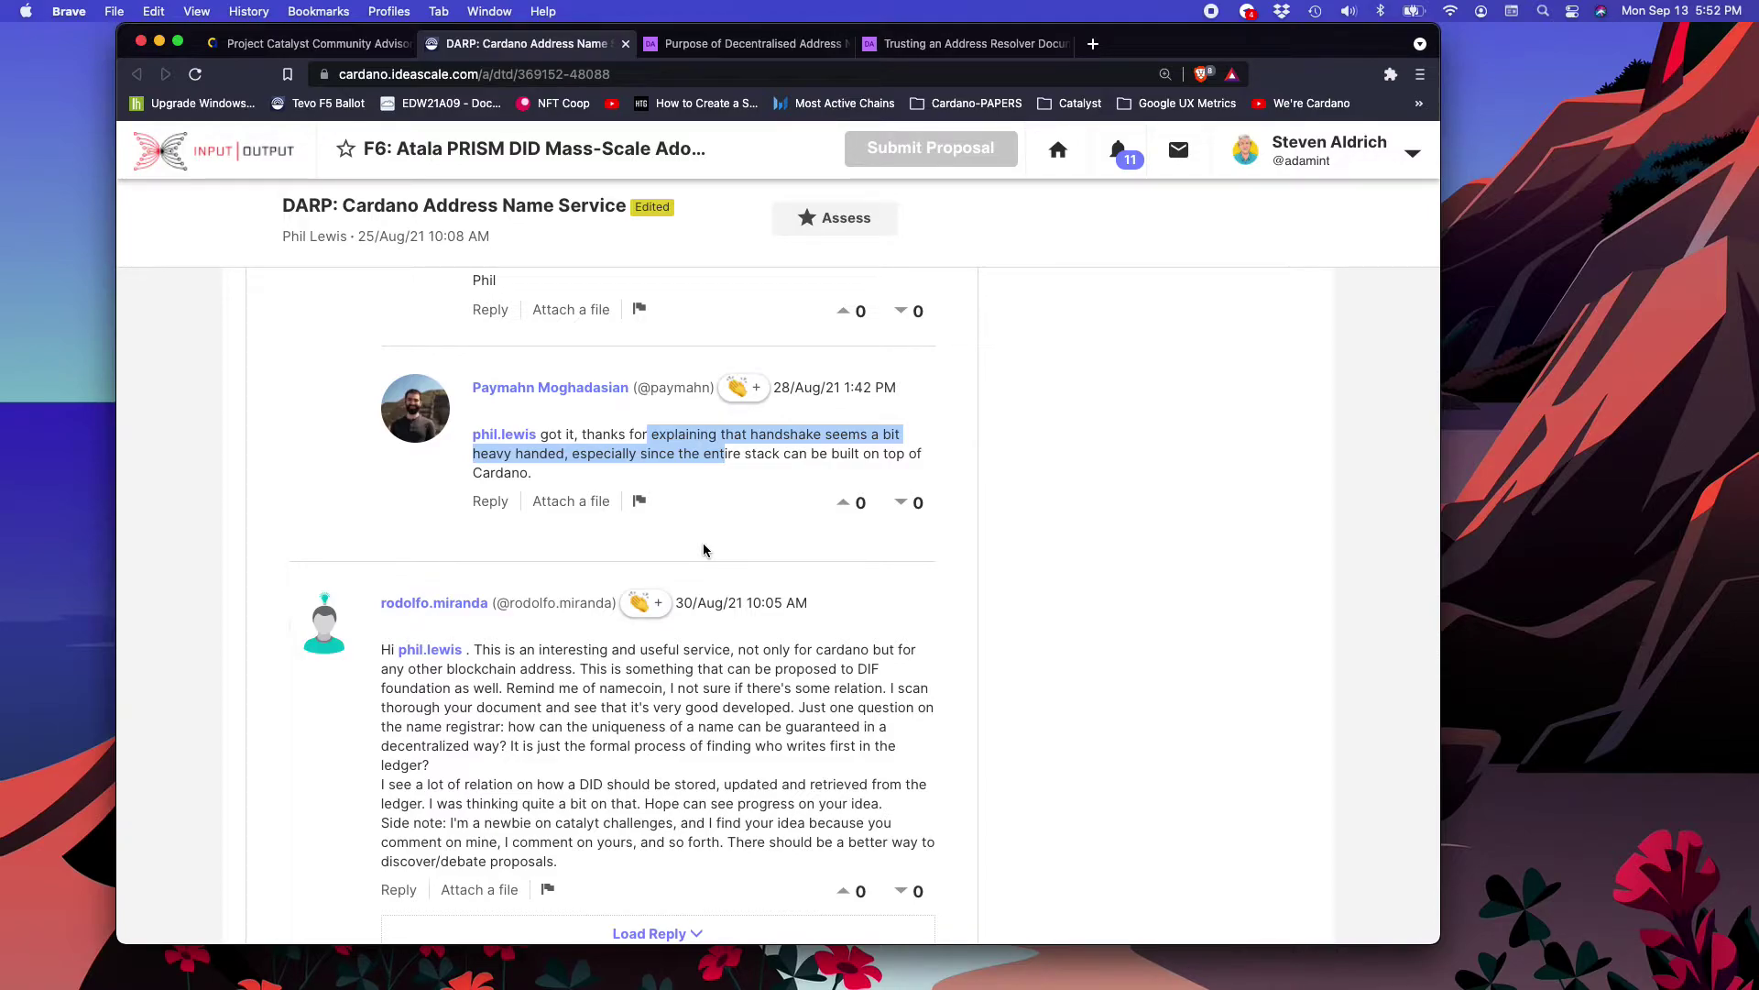
Step: Highlight the date of the comment asking about name uniqueness, then expand and read the submitter's reply about collaborating
scroll(787, 652, down, 1)
scroll(787, 653, down, 5)
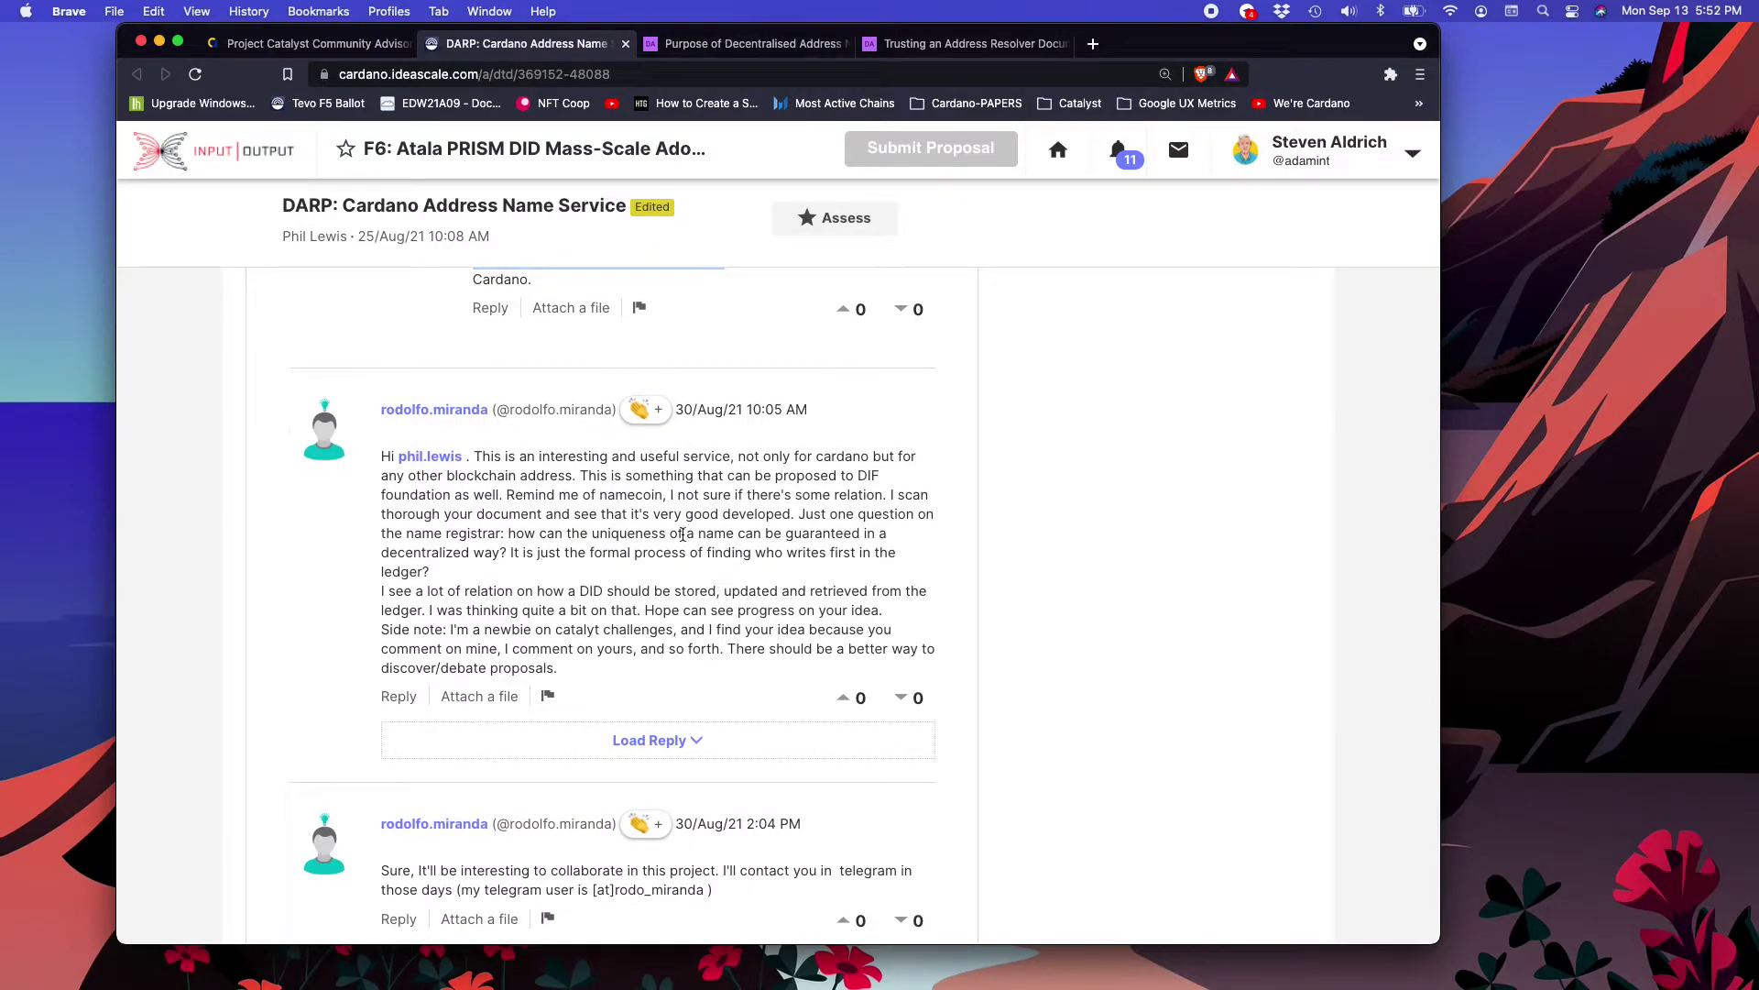
drag(680, 409, 752, 409)
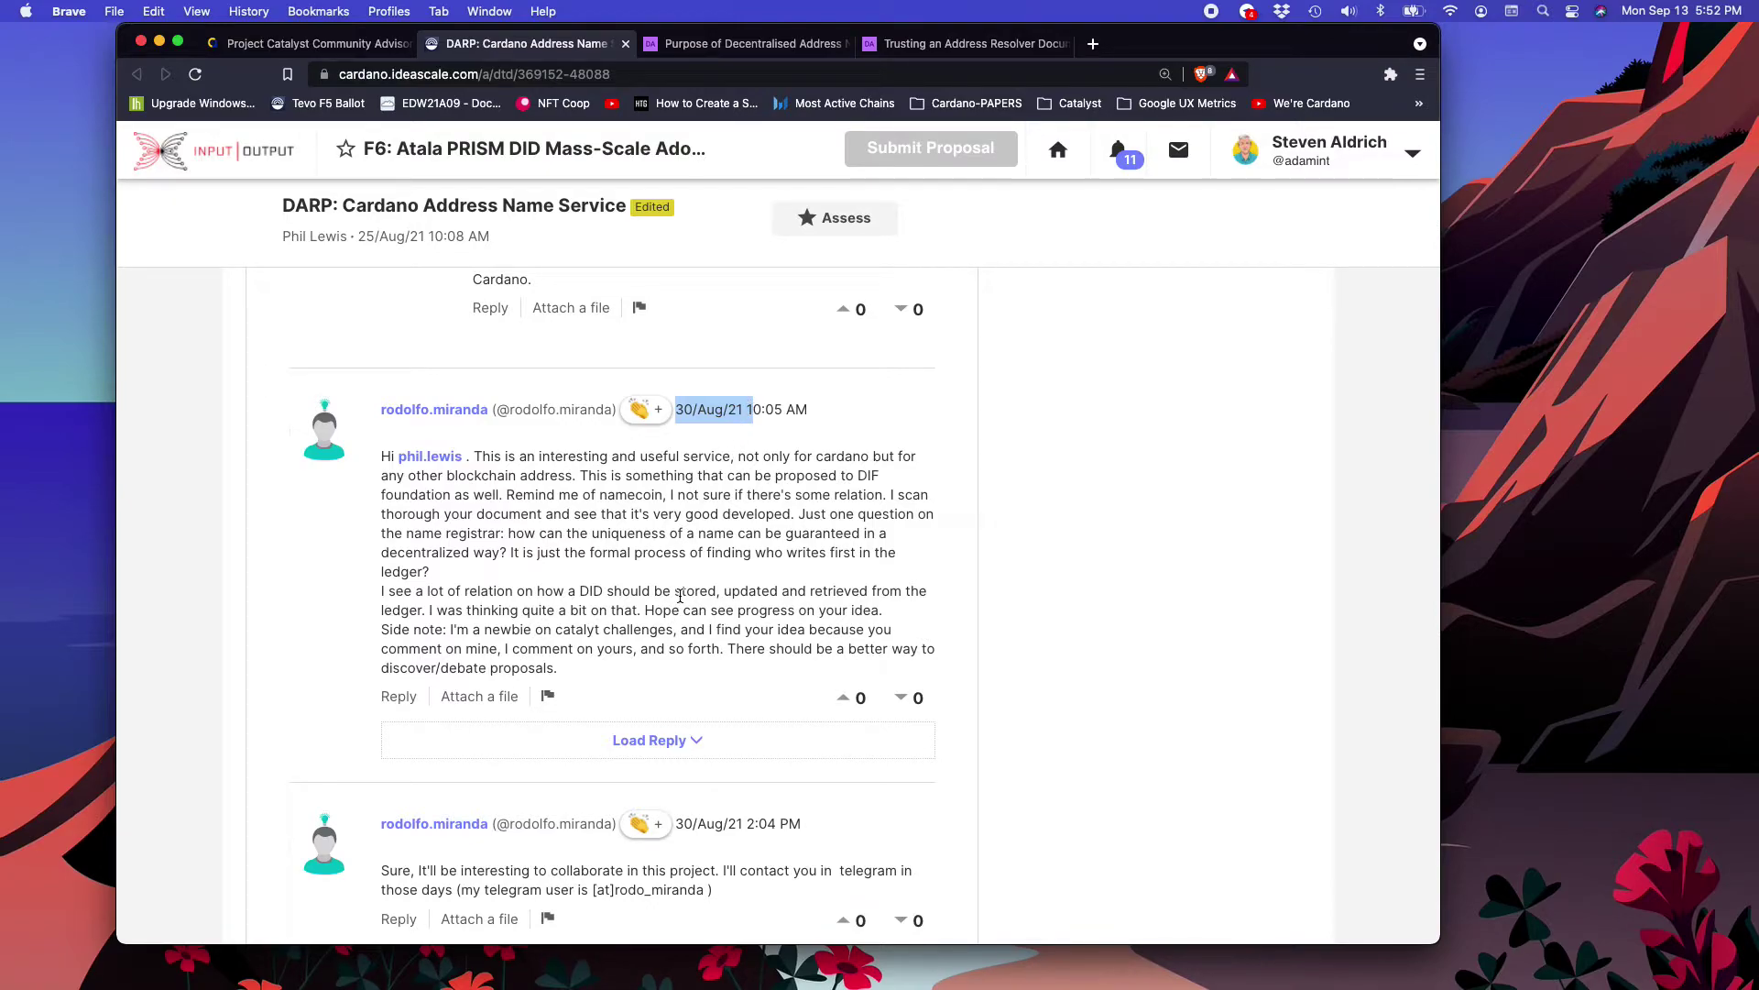
scroll(680, 596, down, 3)
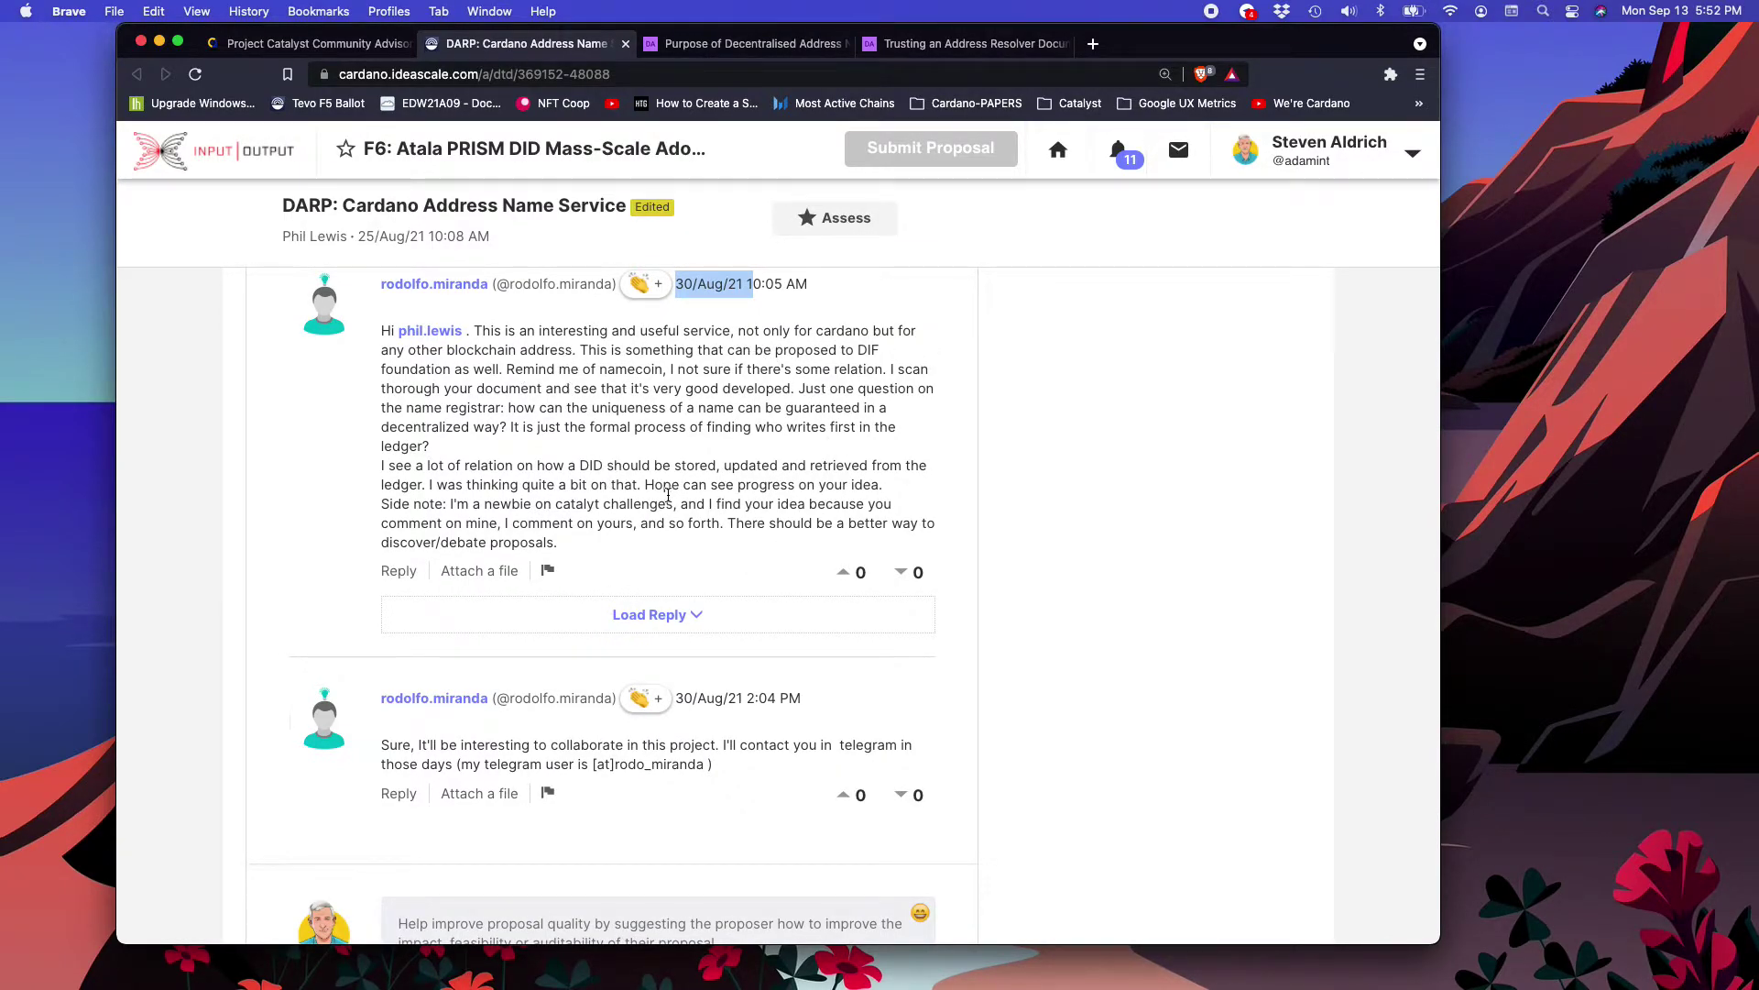
scroll(647, 605, down, 1)
click(647, 617)
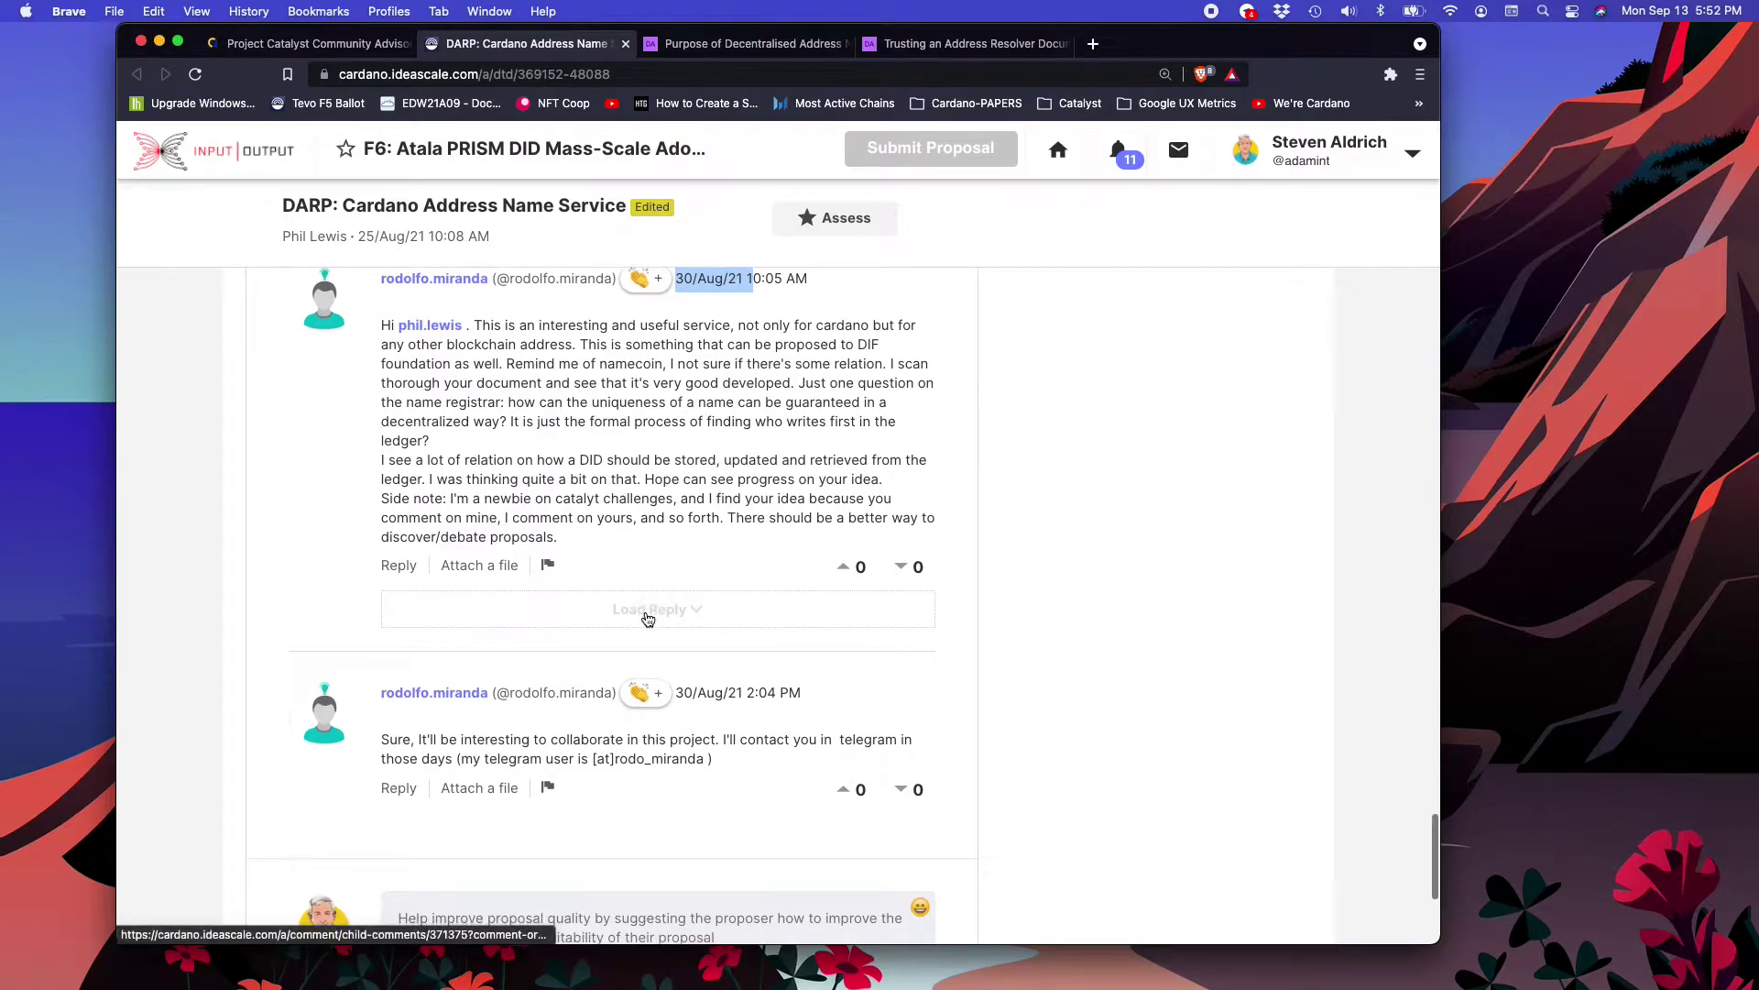
scroll(796, 644, down, 1)
scroll(796, 644, down, 3)
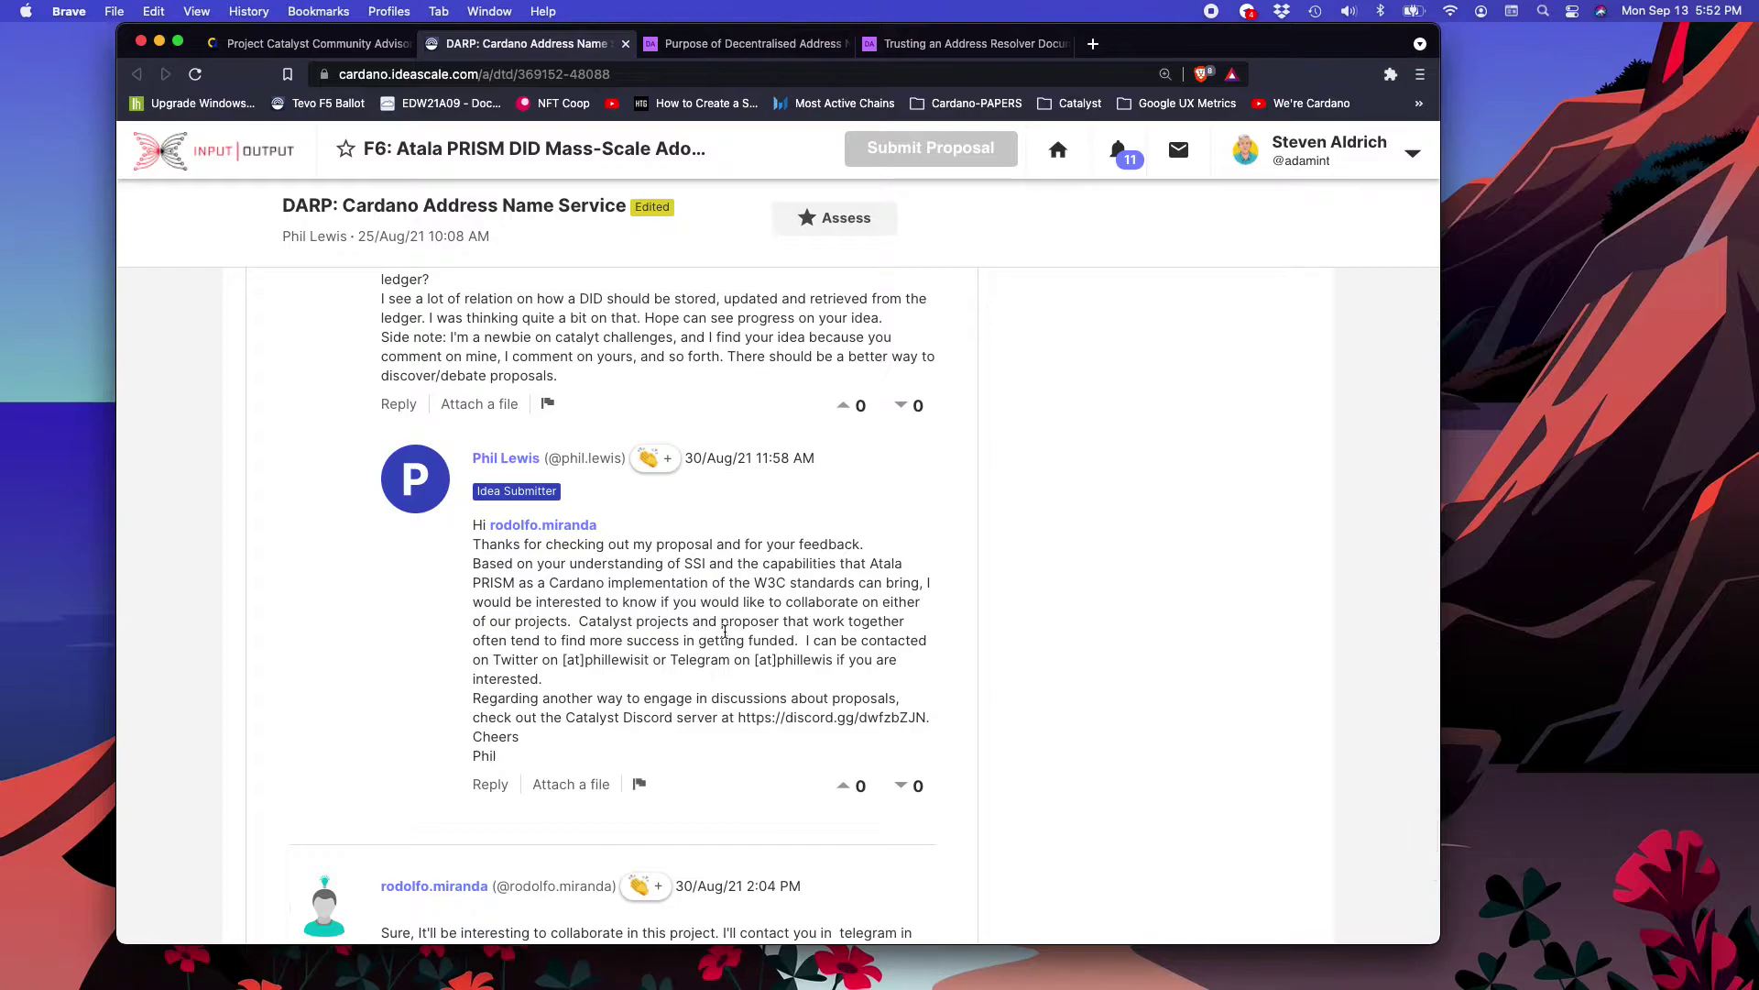
scroll(726, 631, down, 2)
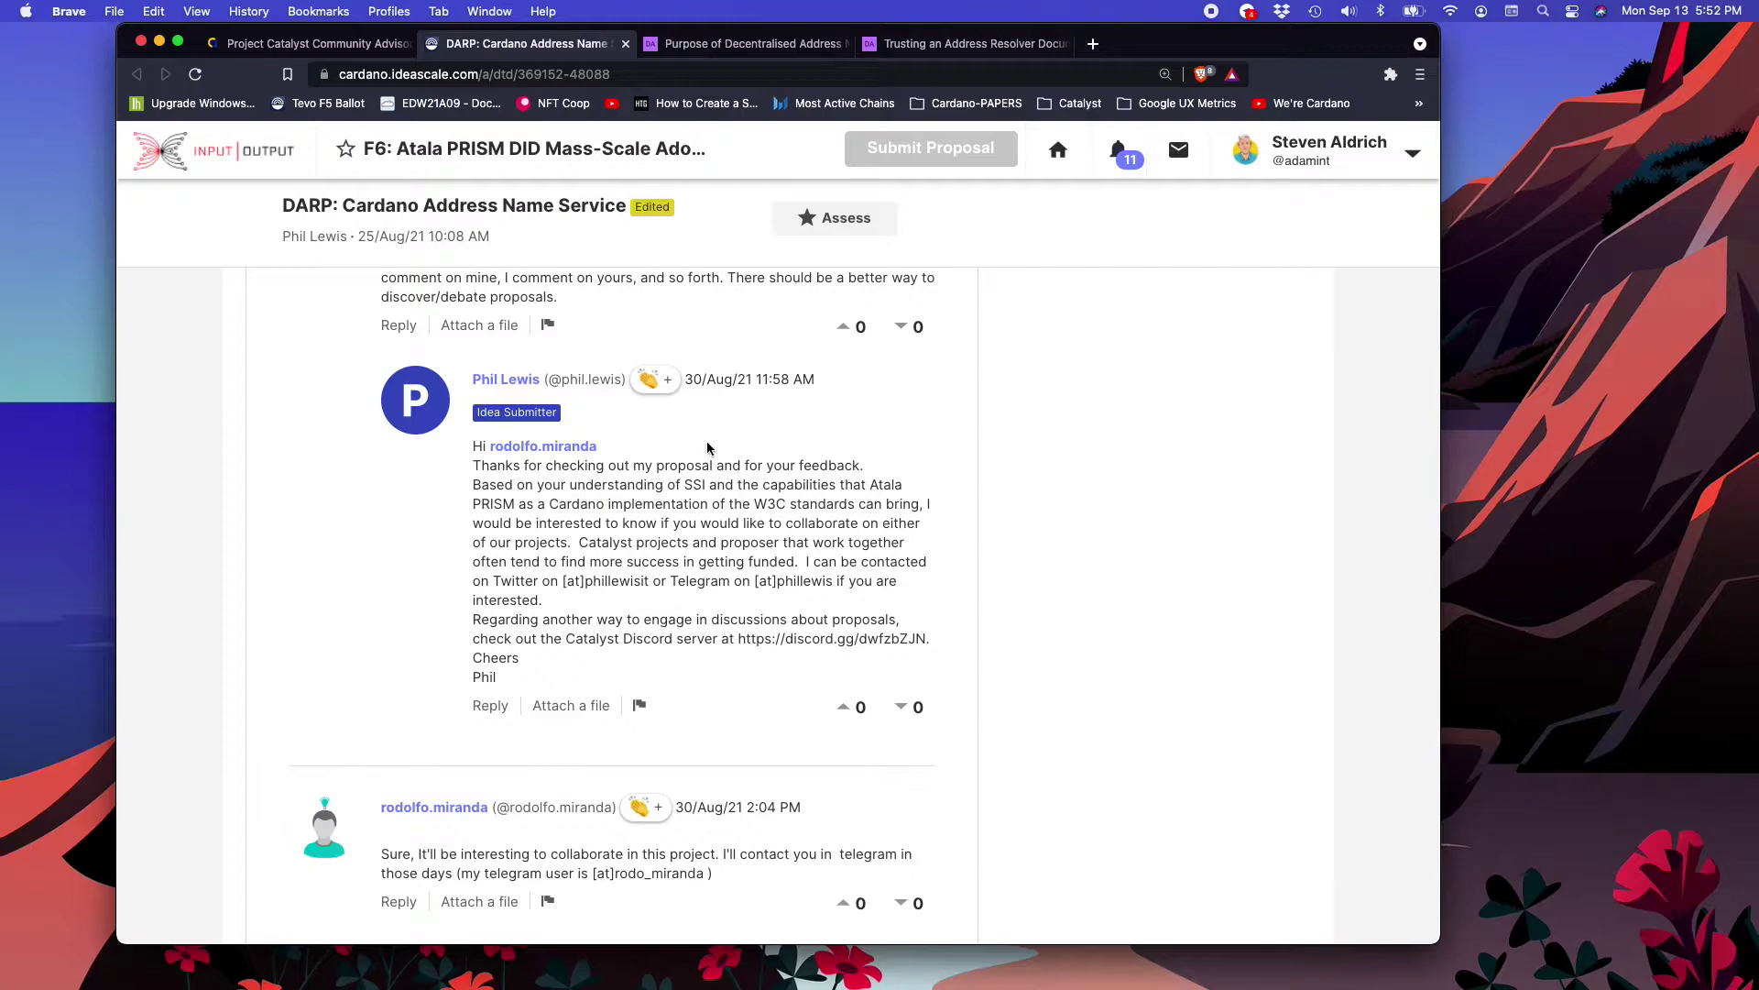
Step: Highlight the Catalyst Discord server mention in the submitter's reply about collaborating, and read the final reply in the comments
scroll(671, 542, down, 2)
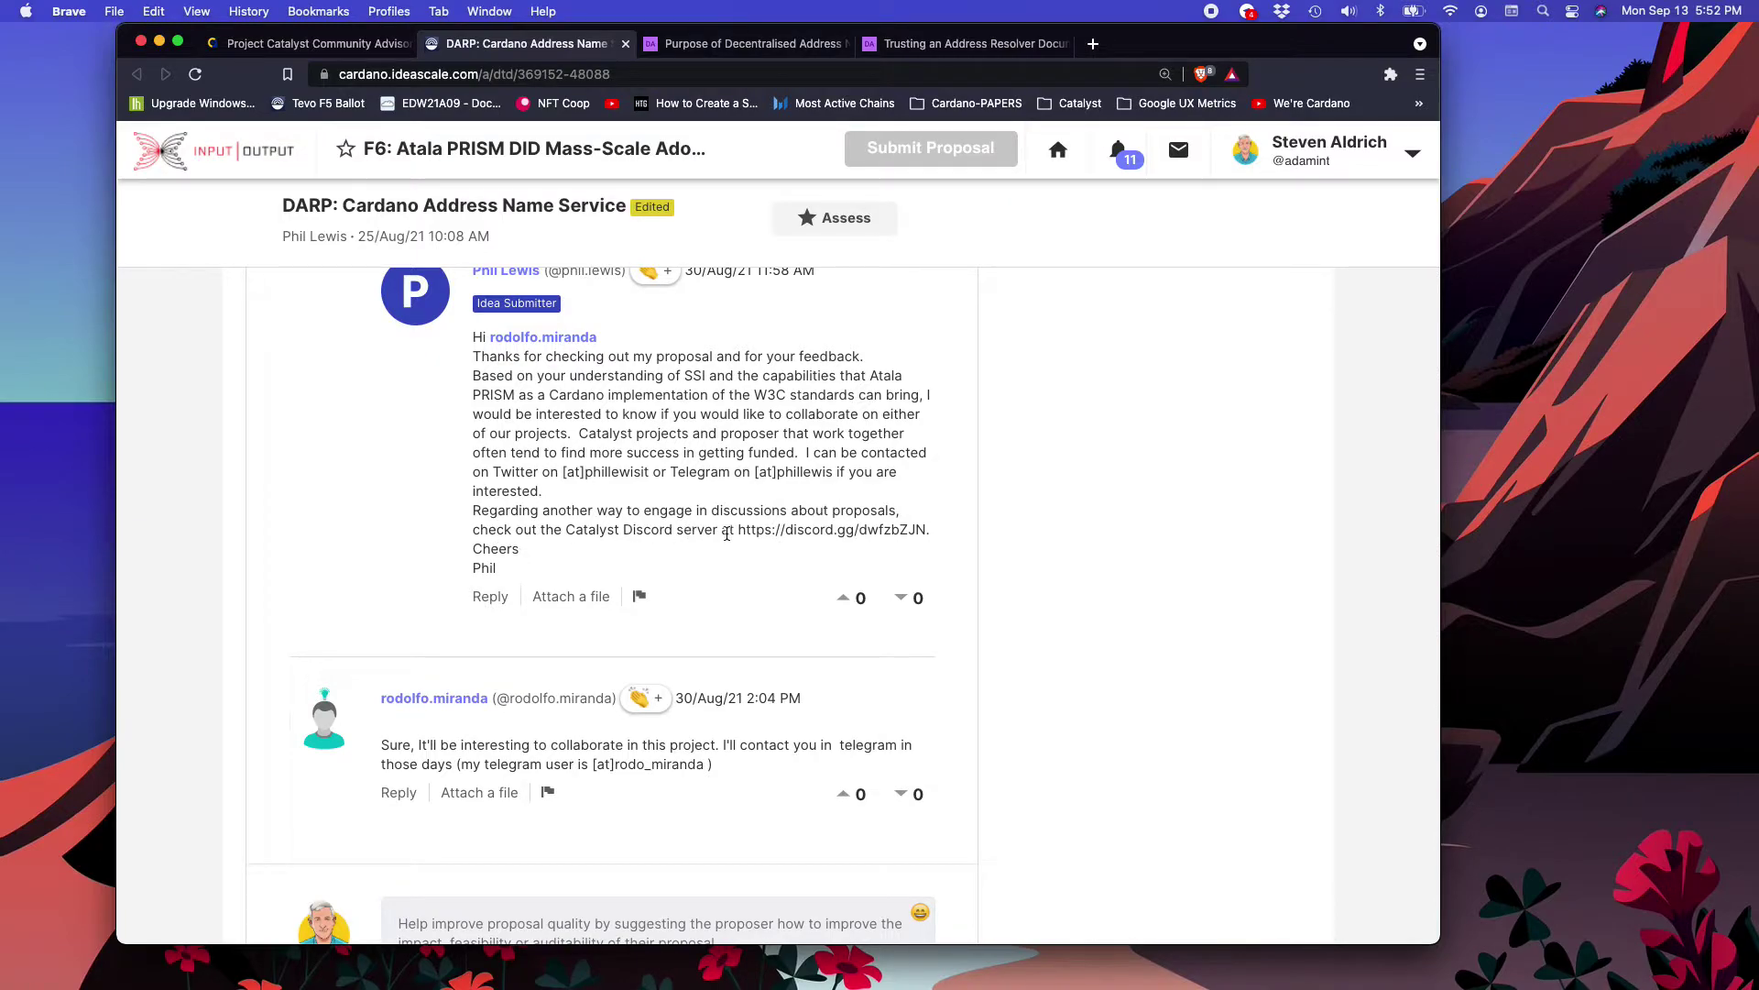
drag(566, 529, 720, 531)
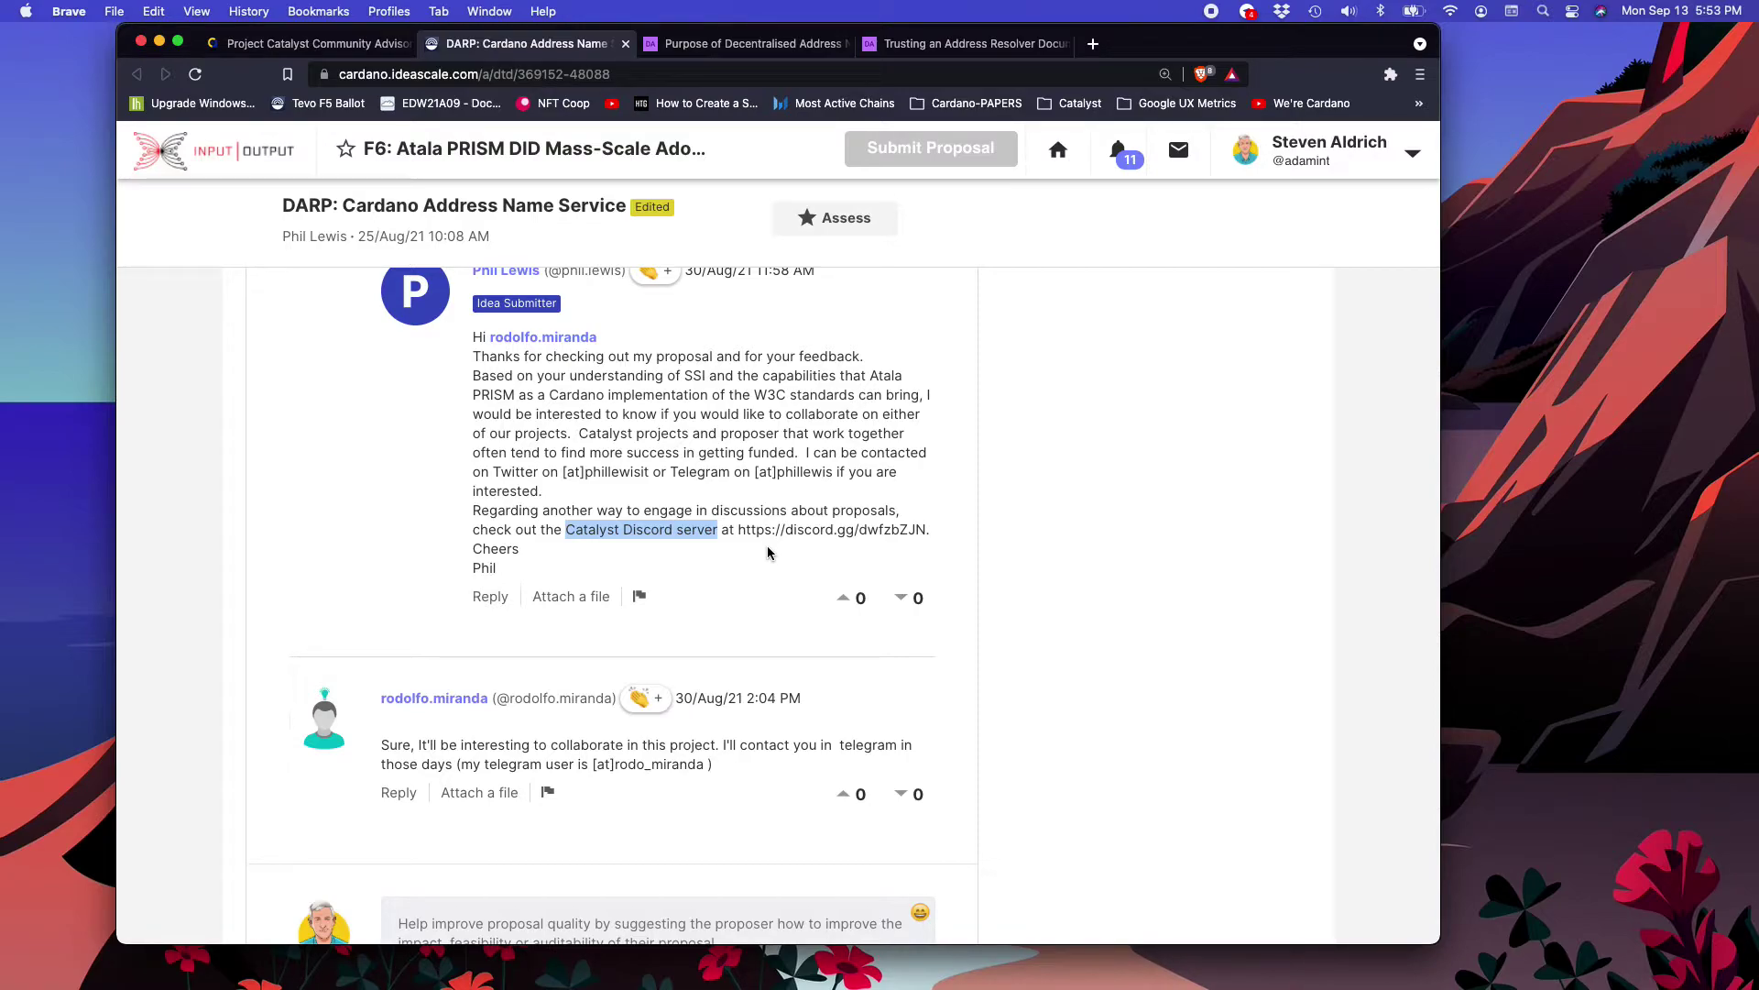
scroll(767, 546, down, 5)
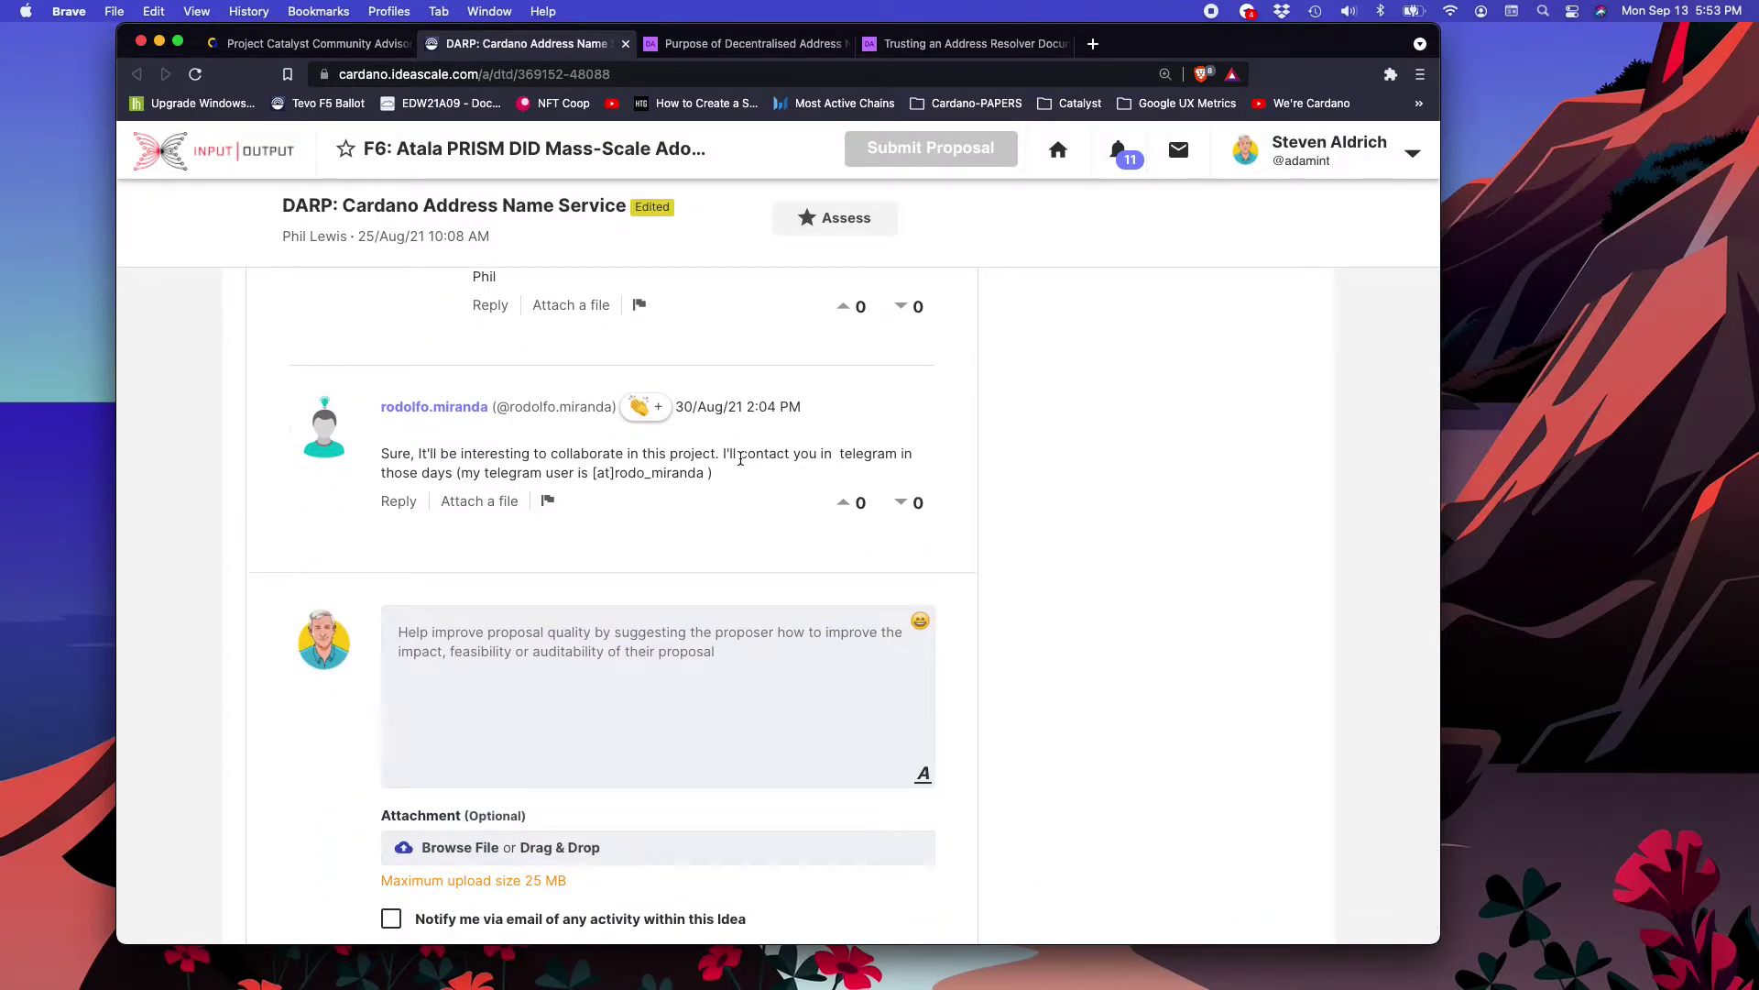
Step: Review the community comment threads once more, from the DID question through the Handshake discussion, and return to the start of the comments
scroll(741, 458, up, 15)
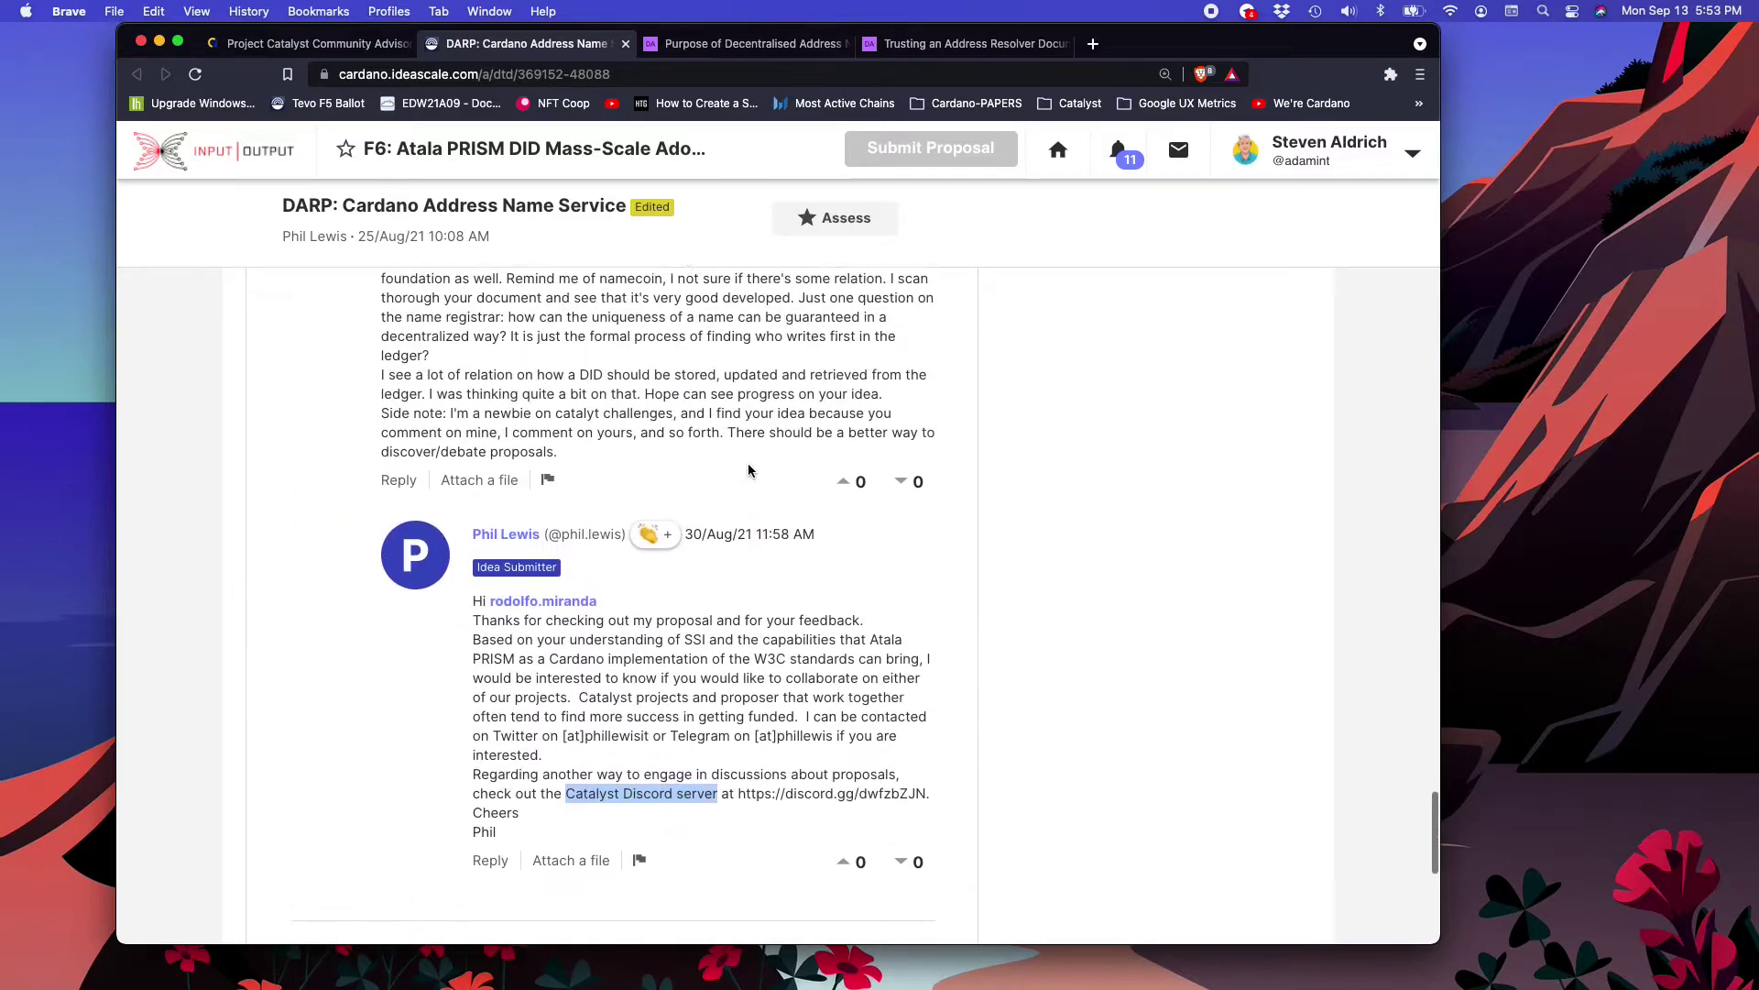
scroll(748, 467, up, 15)
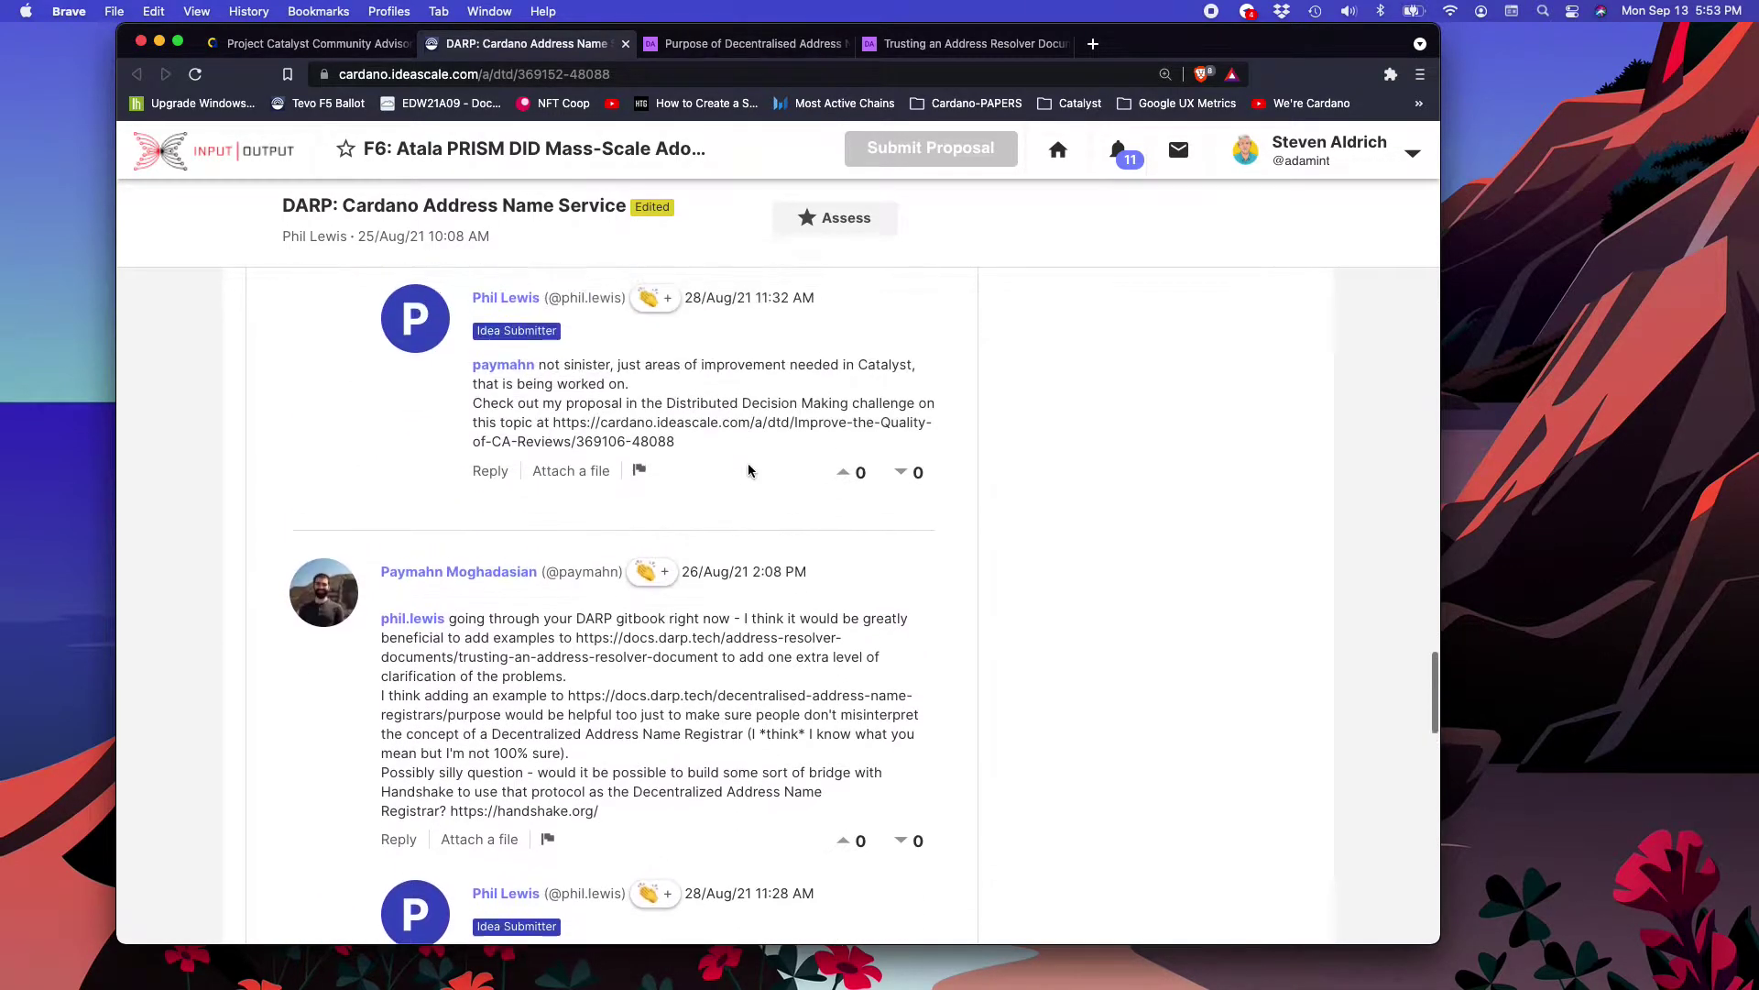
scroll(748, 466, up, 15)
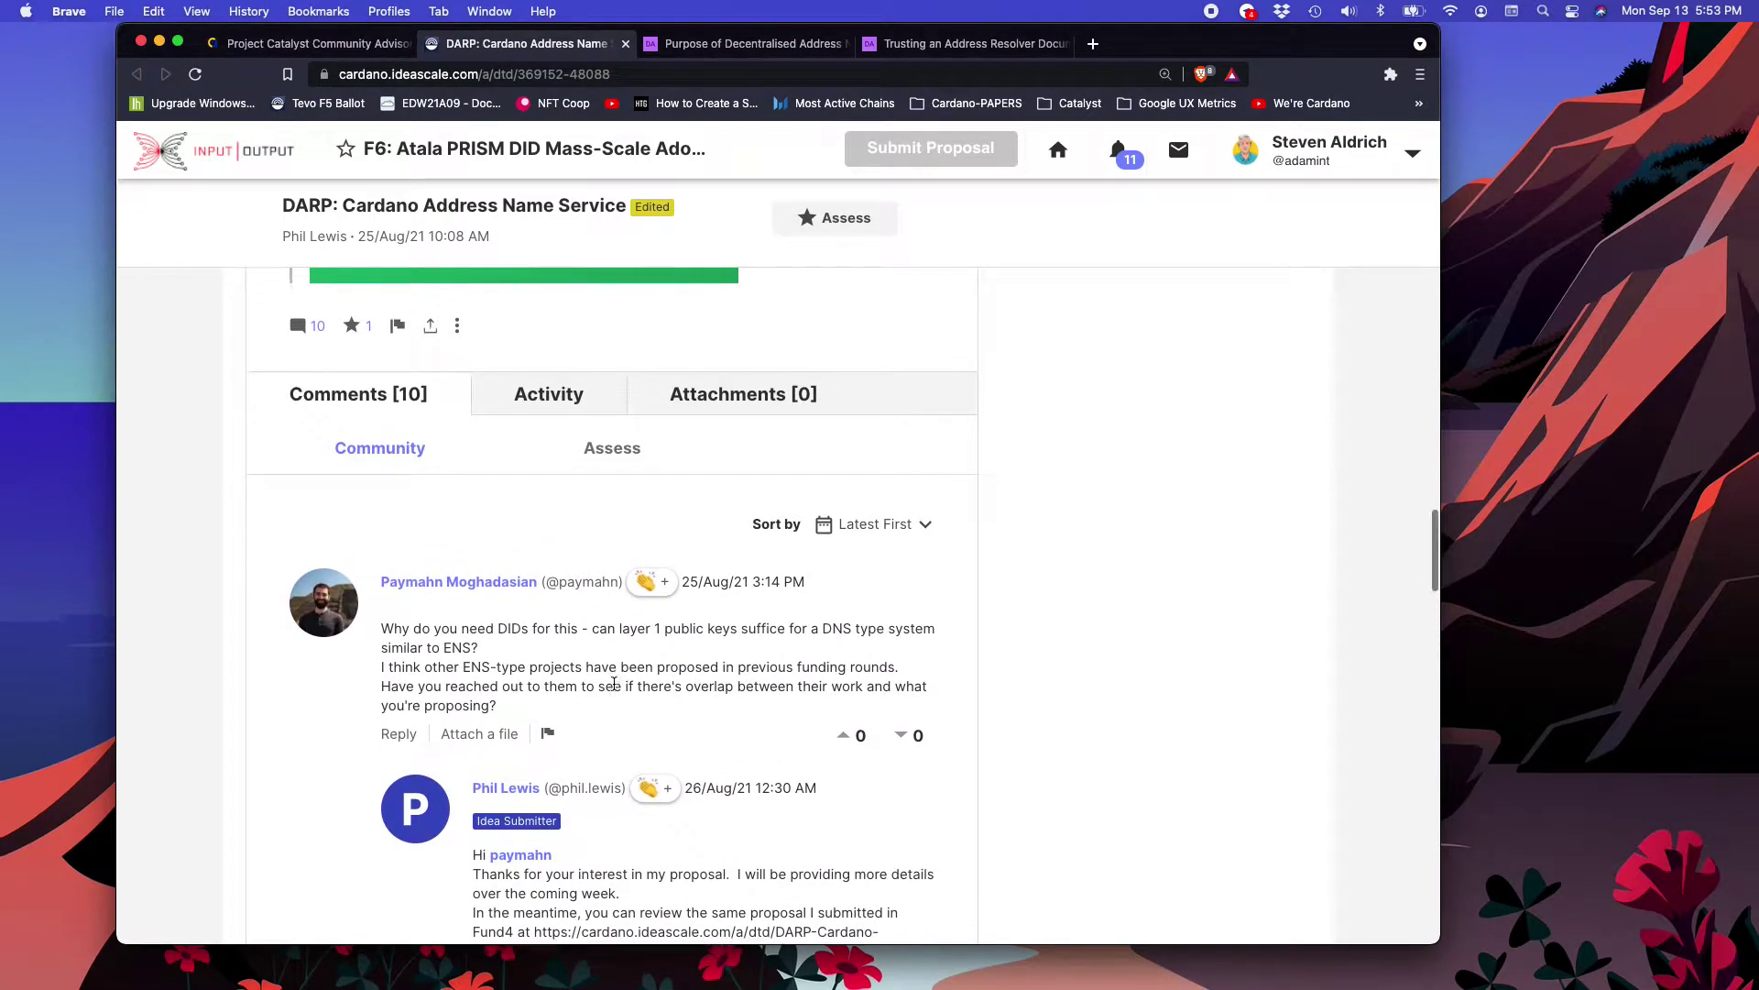
scroll(614, 683, down, 6)
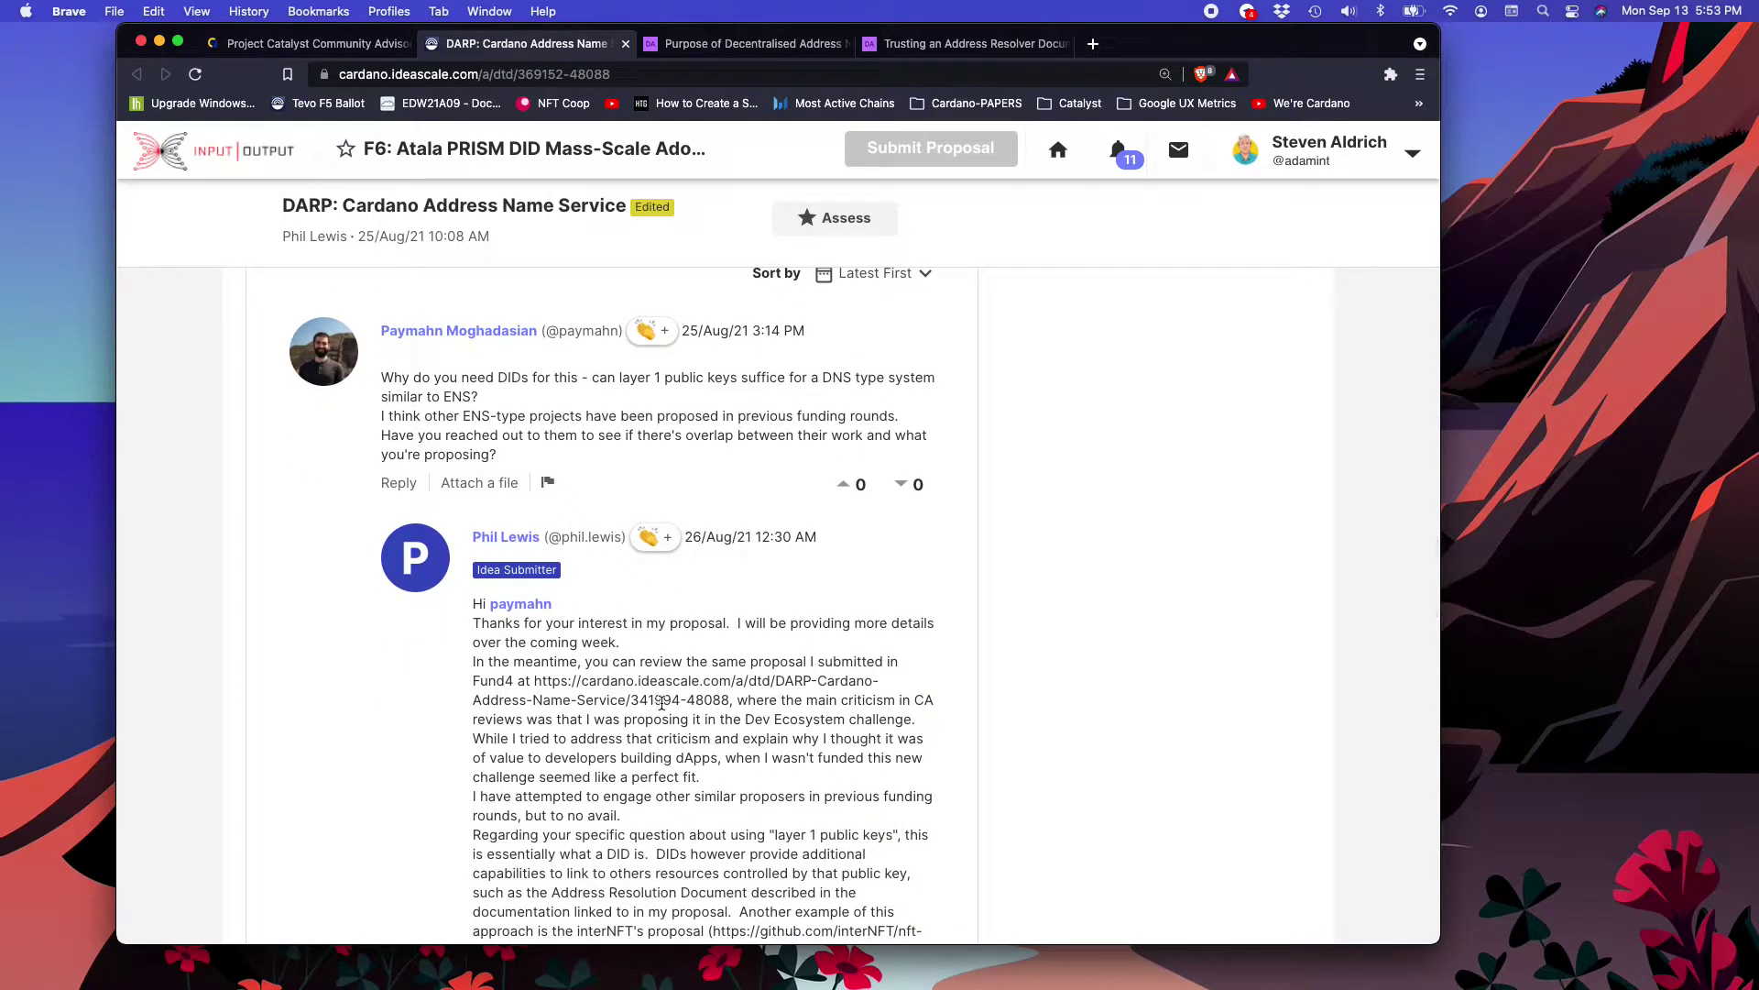
scroll(662, 701, down, 15)
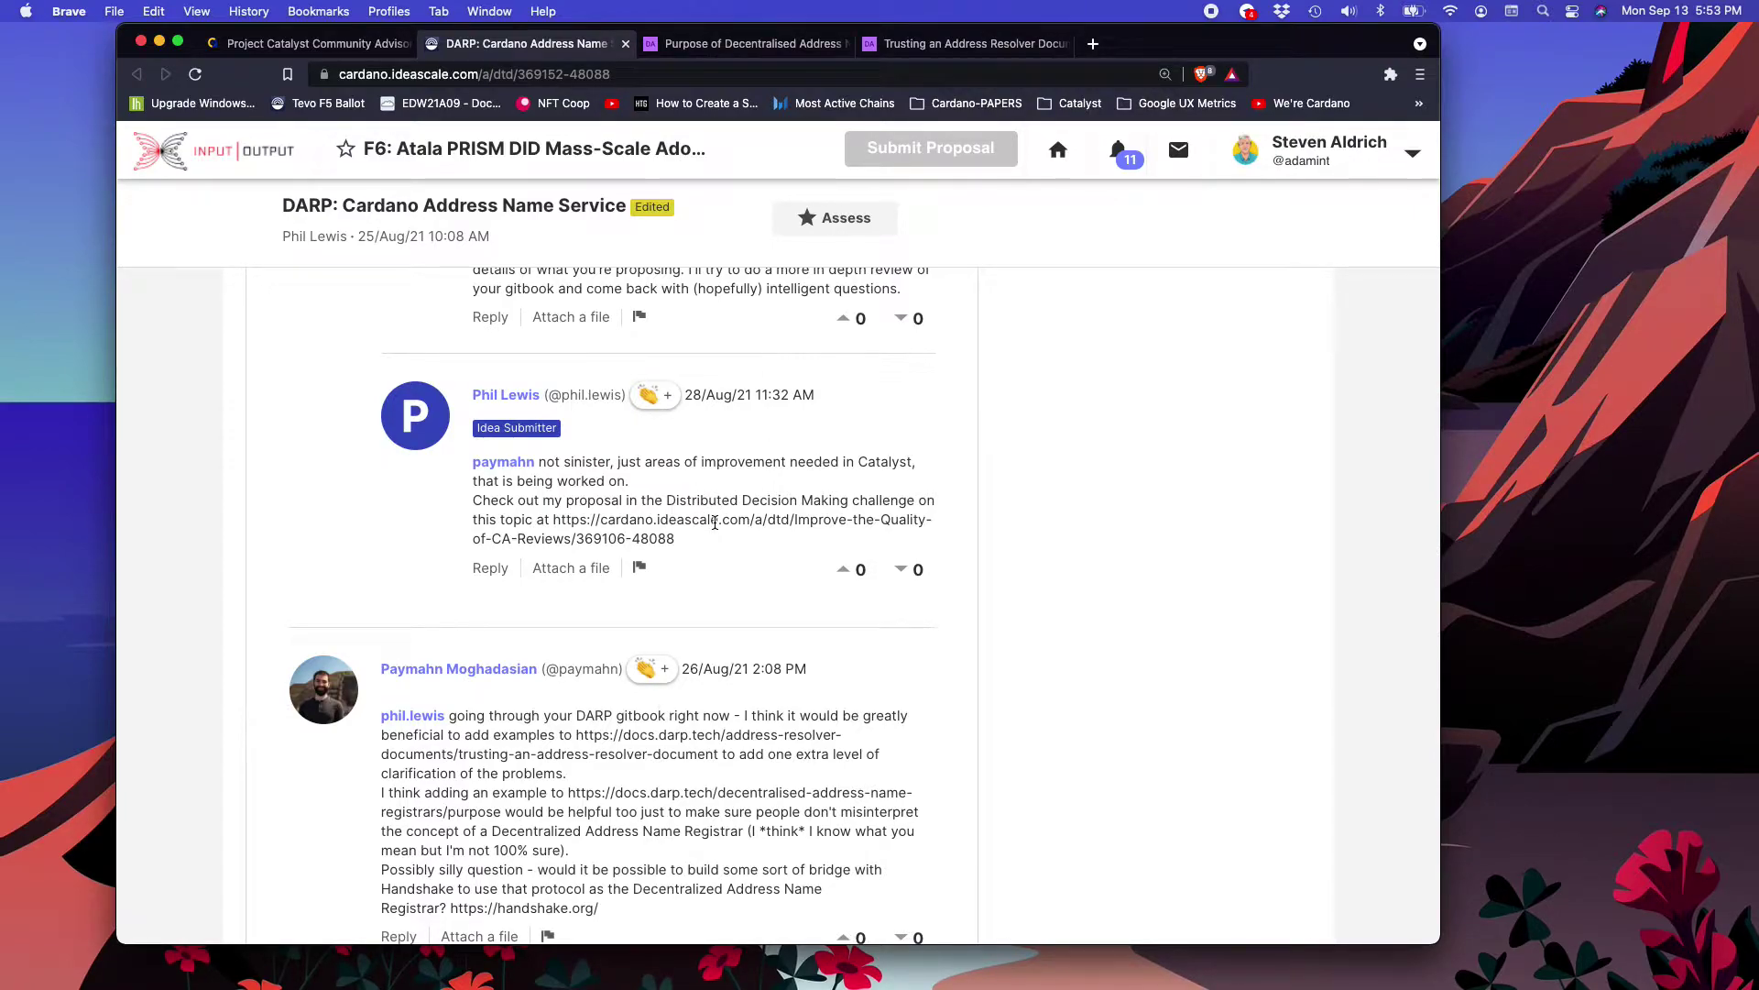
scroll(706, 540, down, 1)
scroll(705, 540, down, 5)
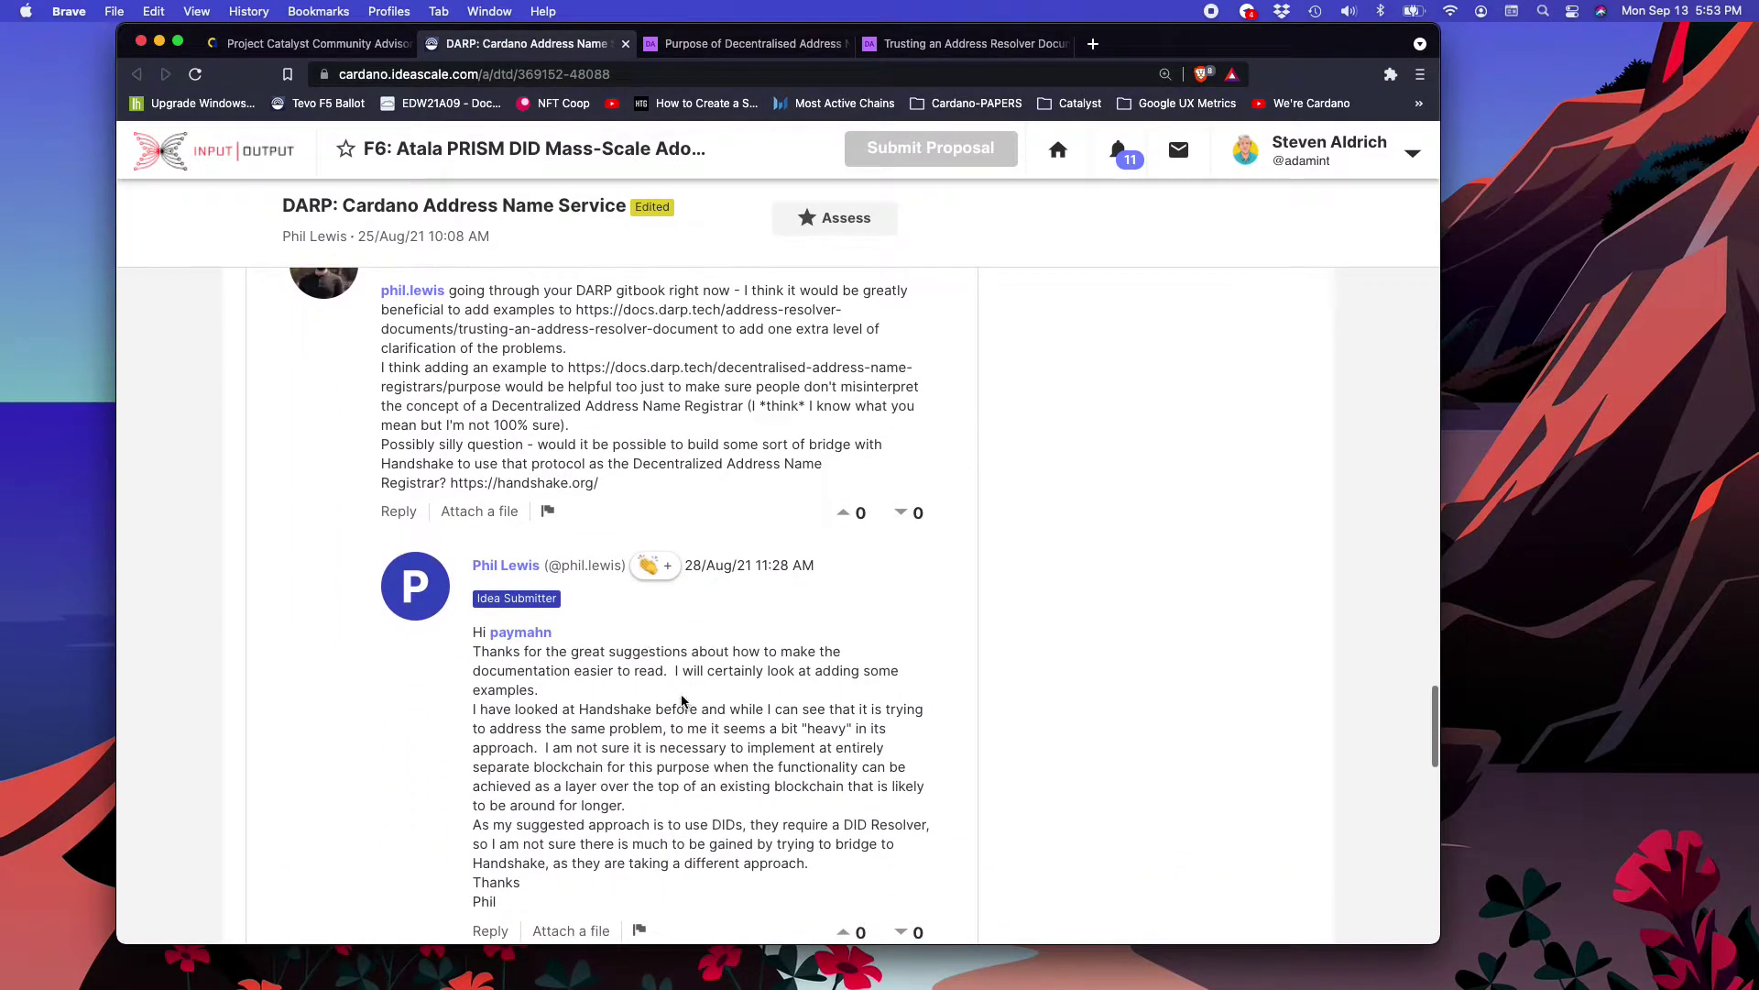
scroll(681, 696, down, 4)
scroll(682, 696, down, 2)
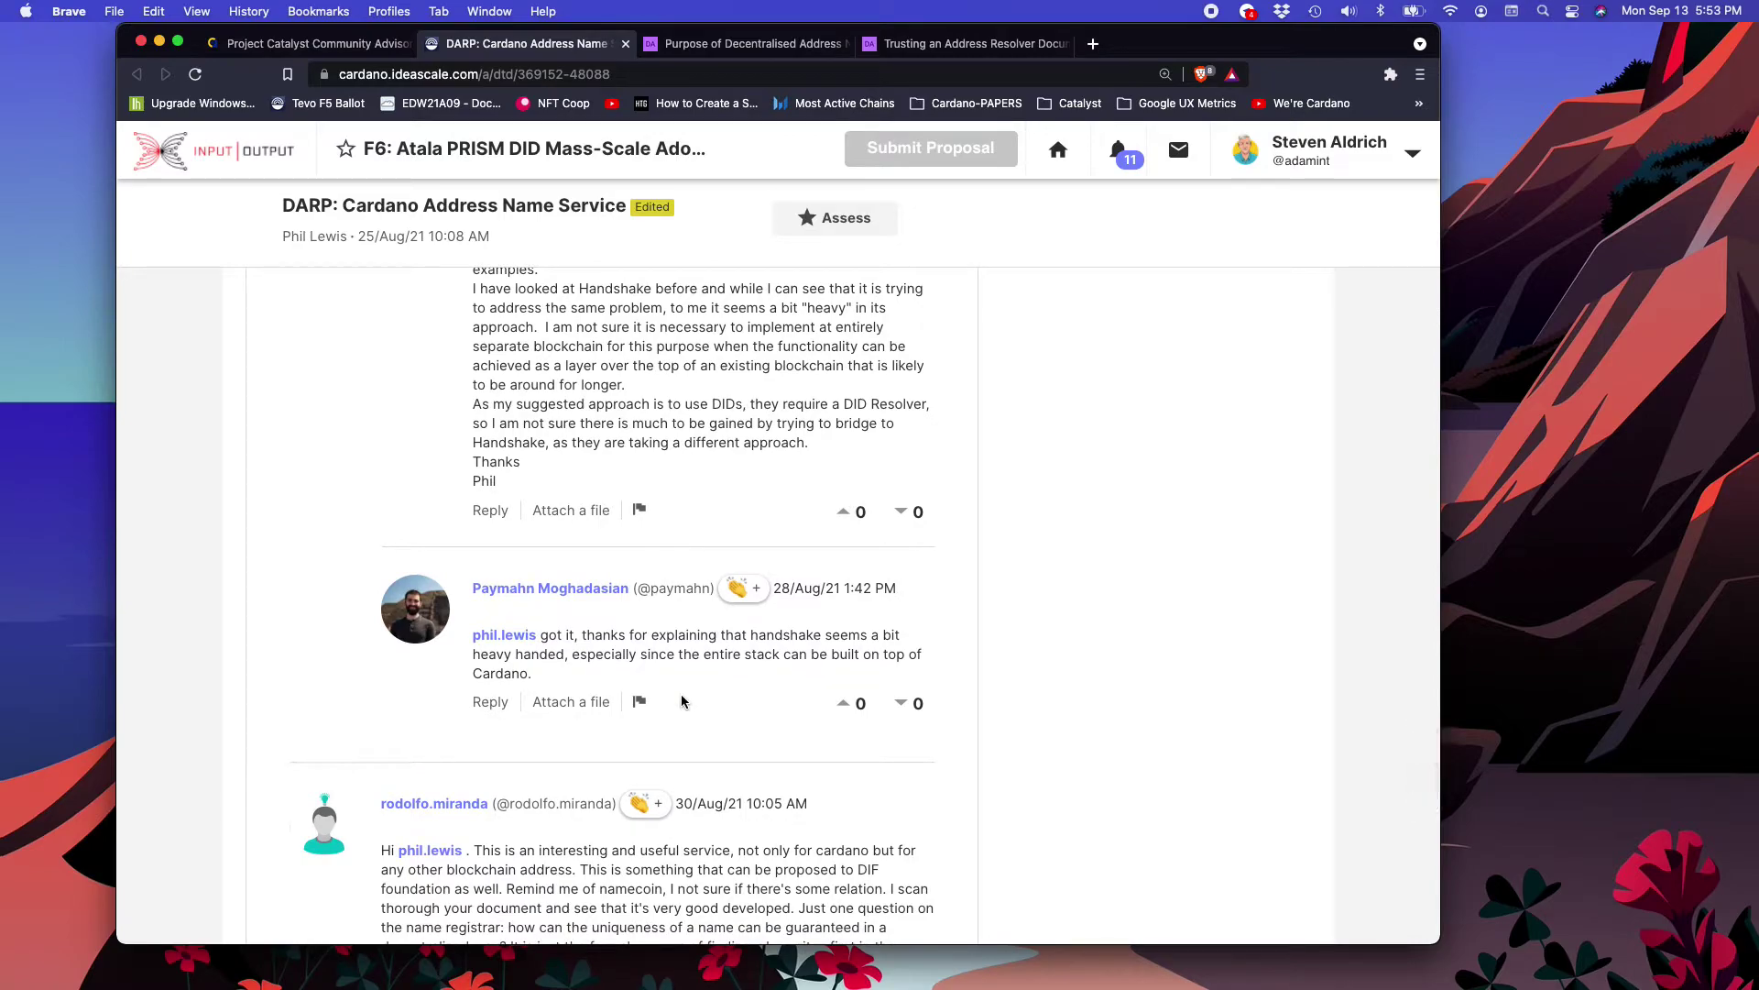
scroll(681, 702, down, 1)
scroll(682, 702, up, 5)
scroll(681, 700, up, 10)
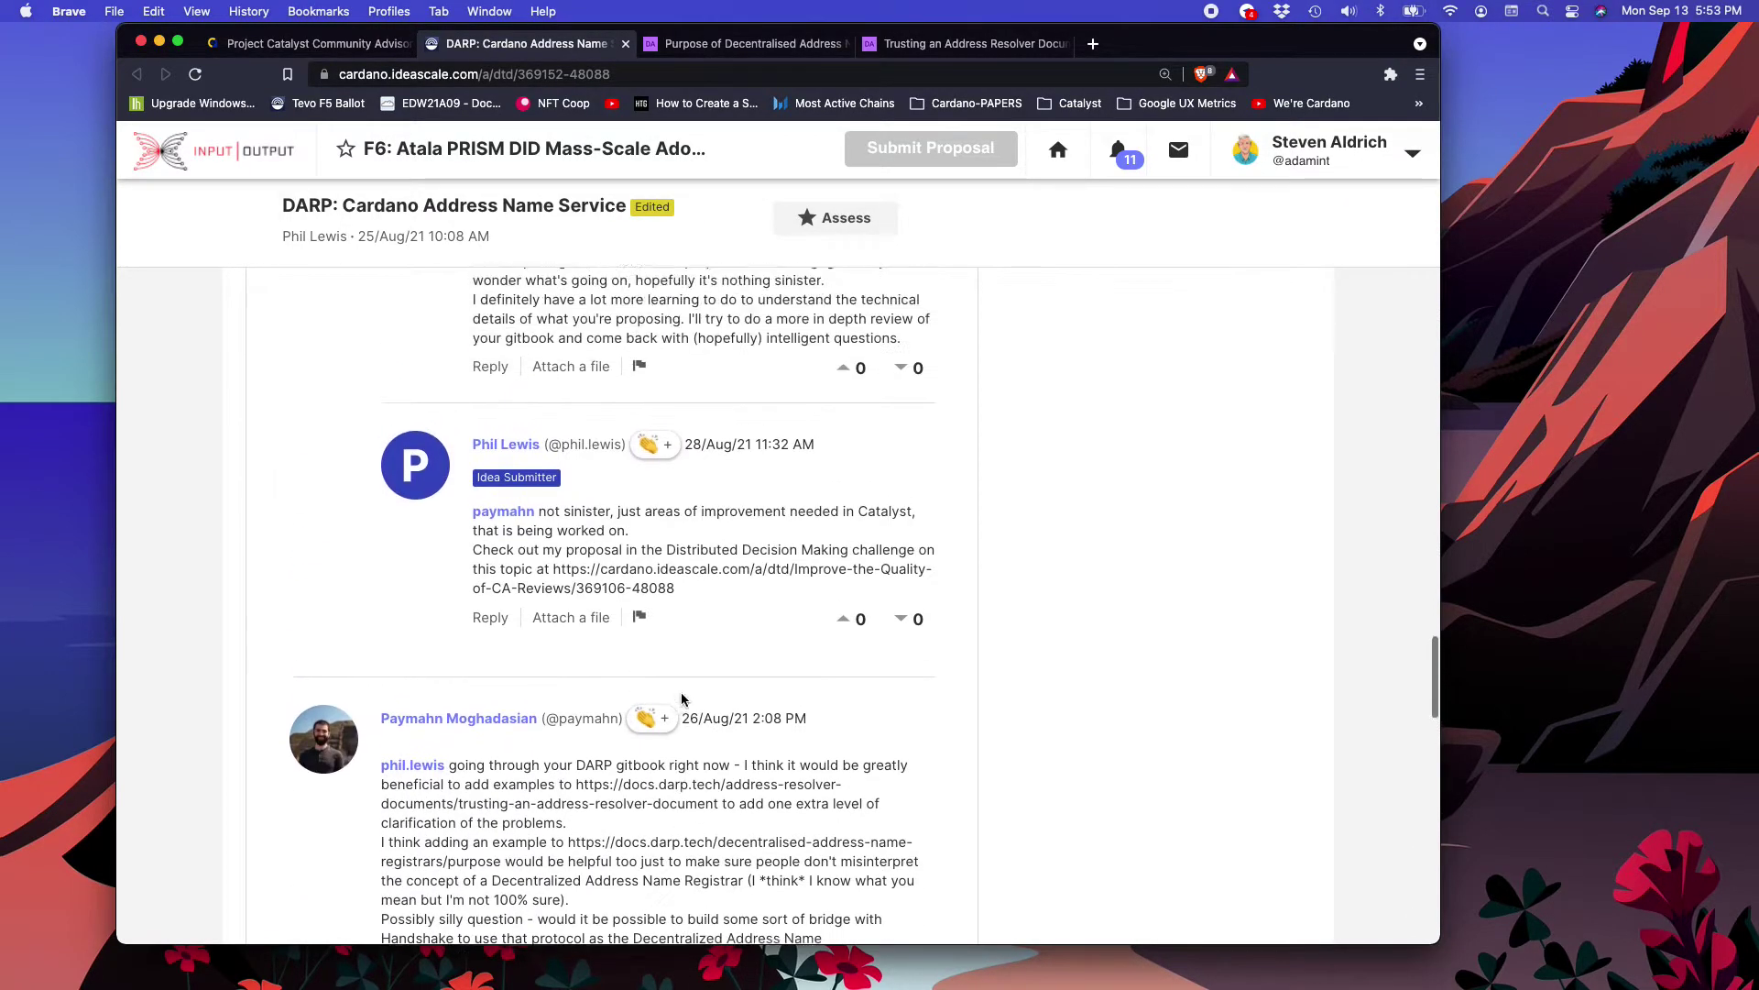
scroll(682, 699, up, 8)
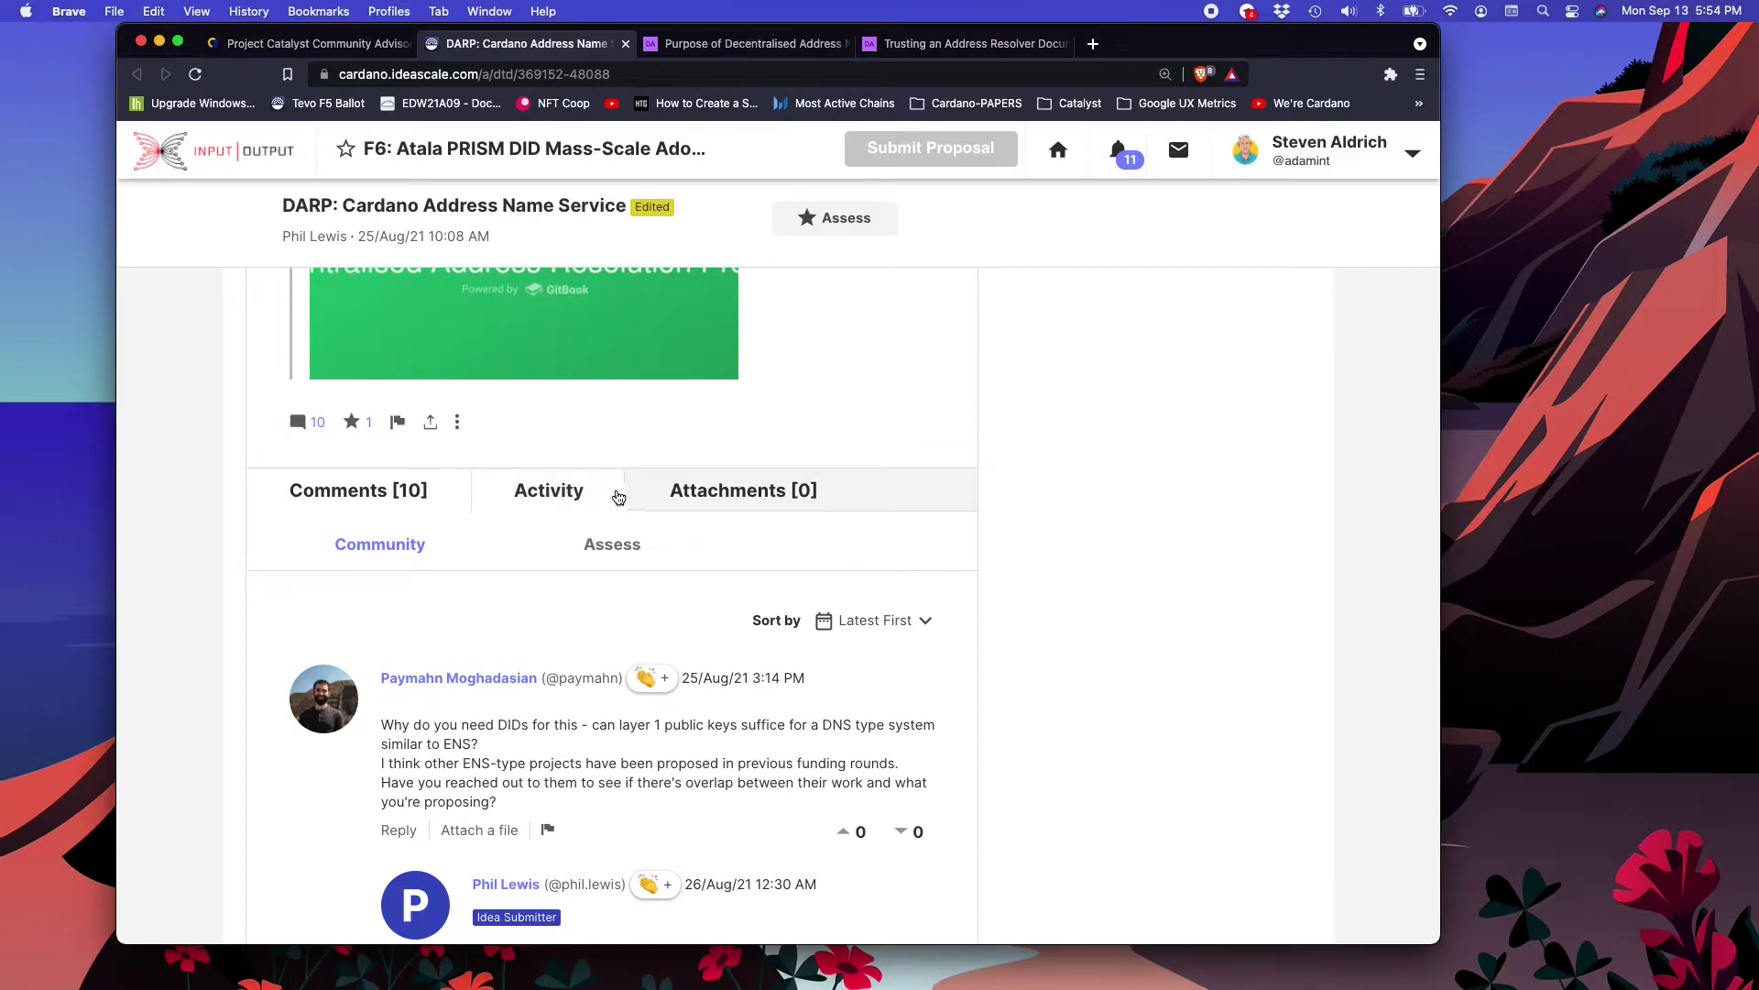
Step: Show the proposal's activity with its assessment form and highlight the criterion "This proposal effectively addresses the challenge"
click(556, 493)
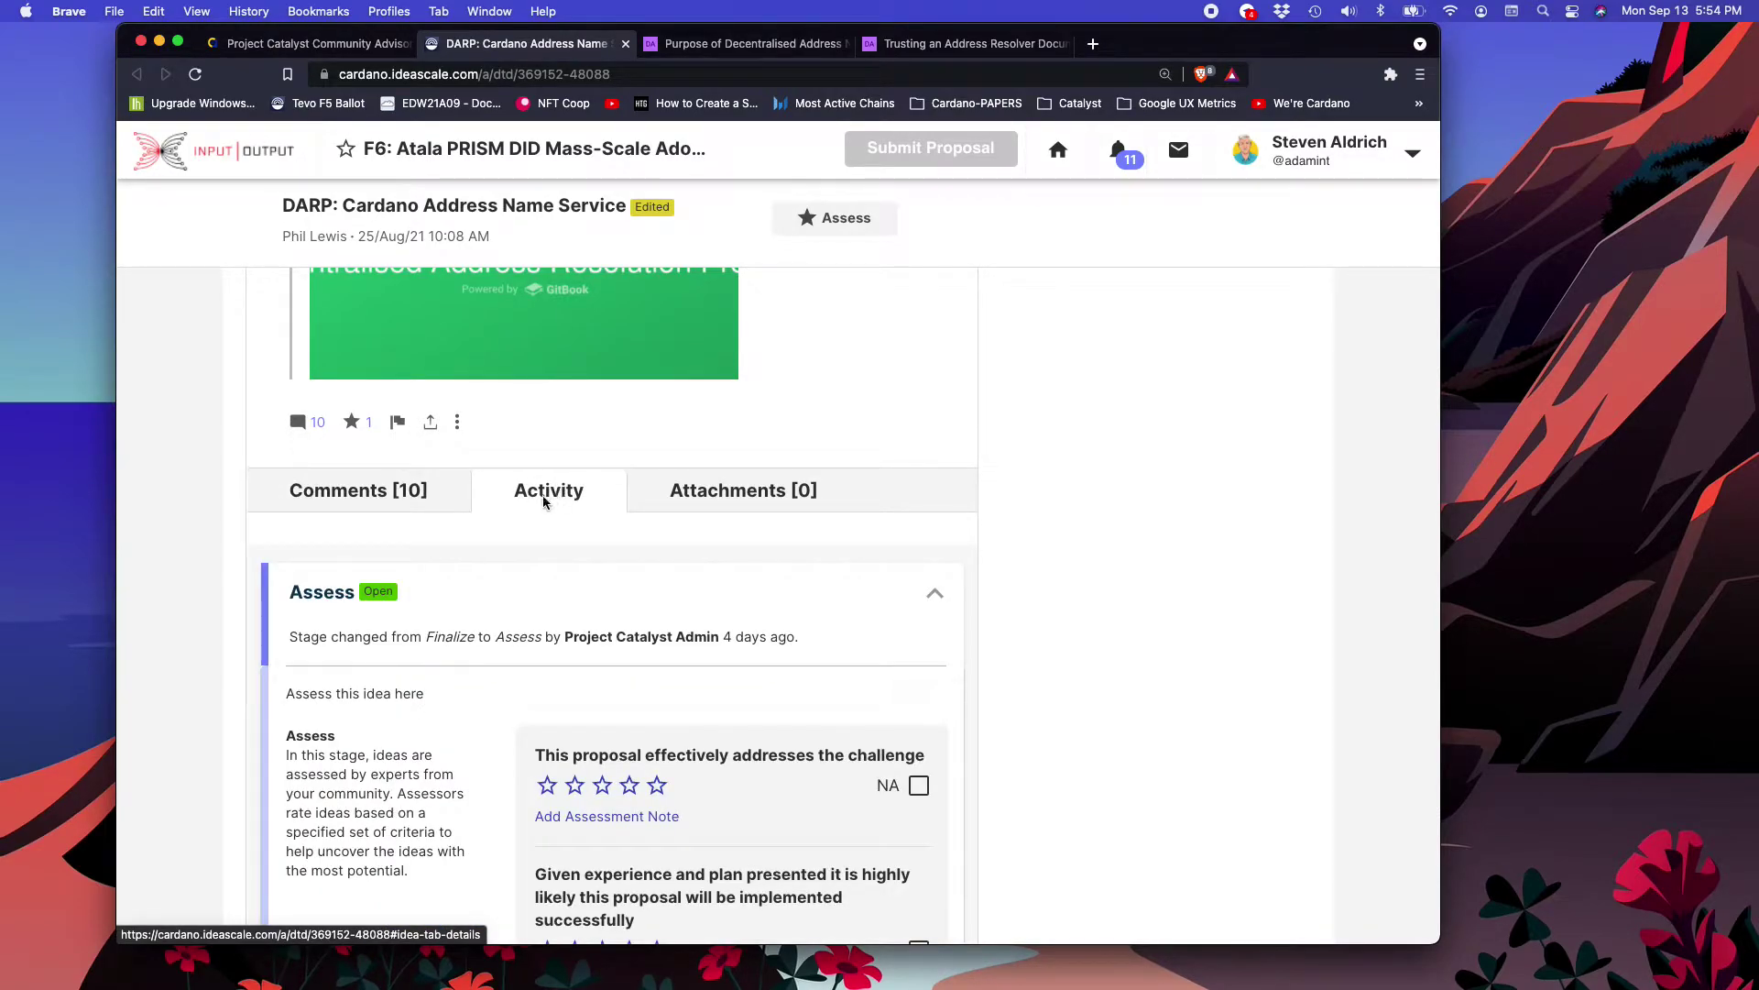
scroll(973, 730, down, 6)
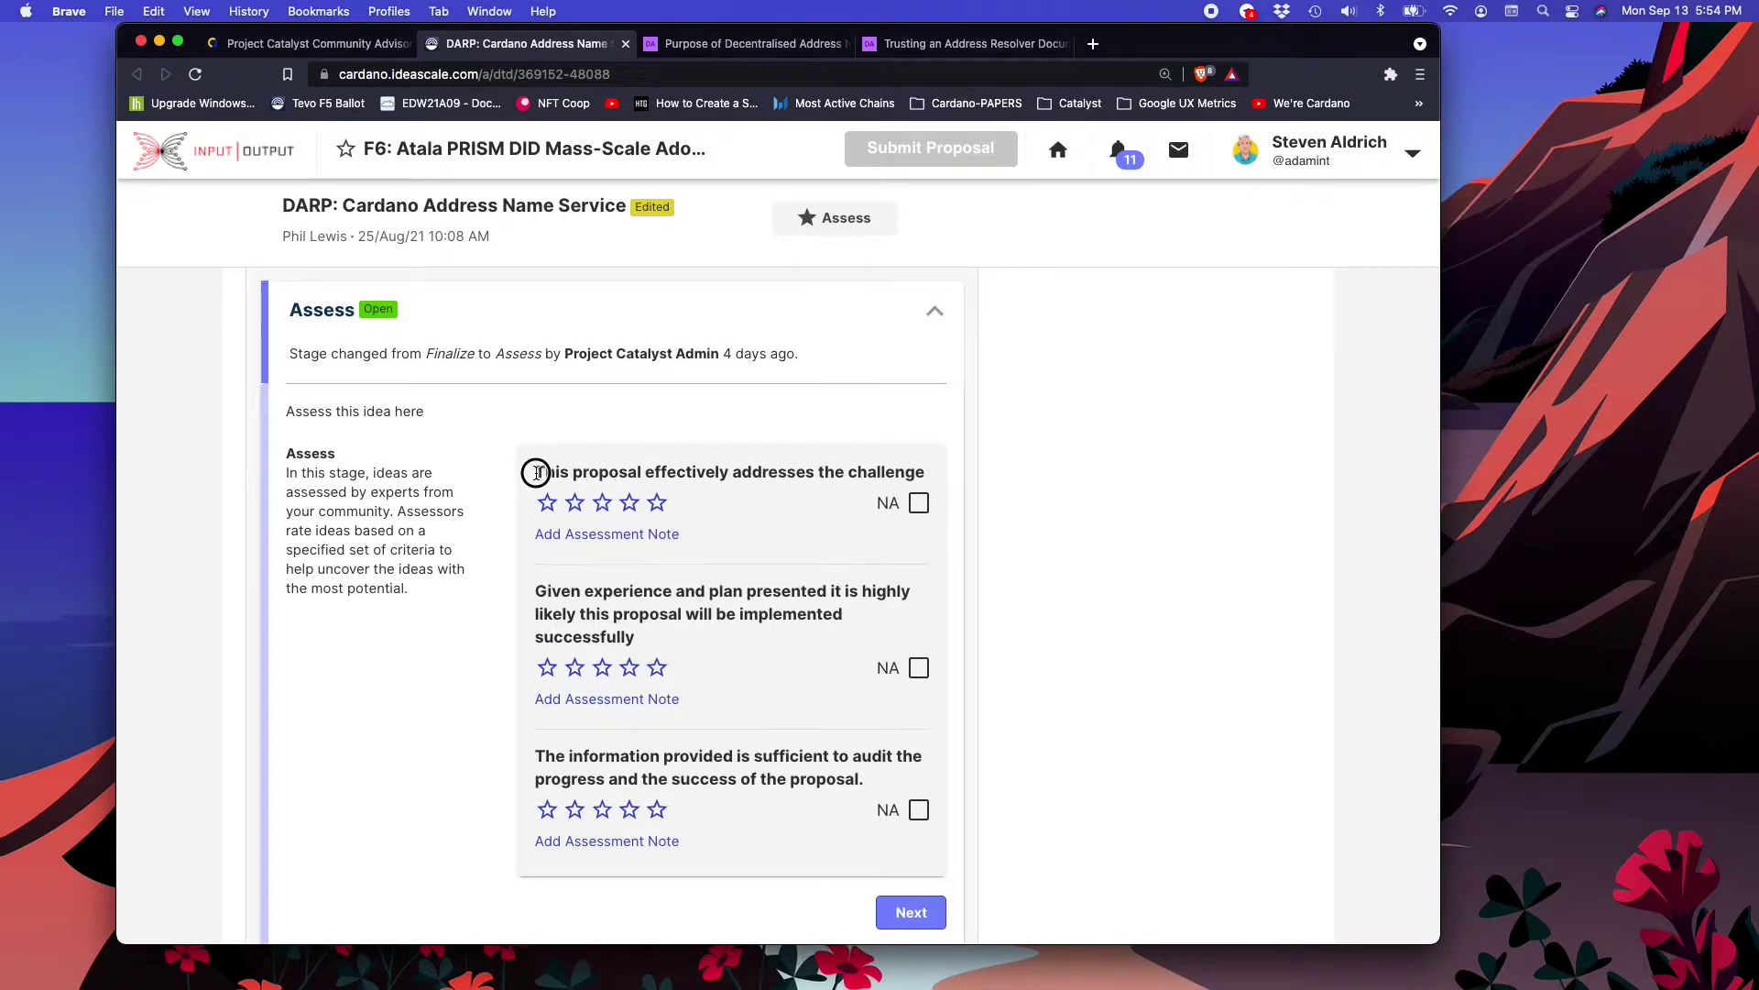
drag(537, 473, 928, 473)
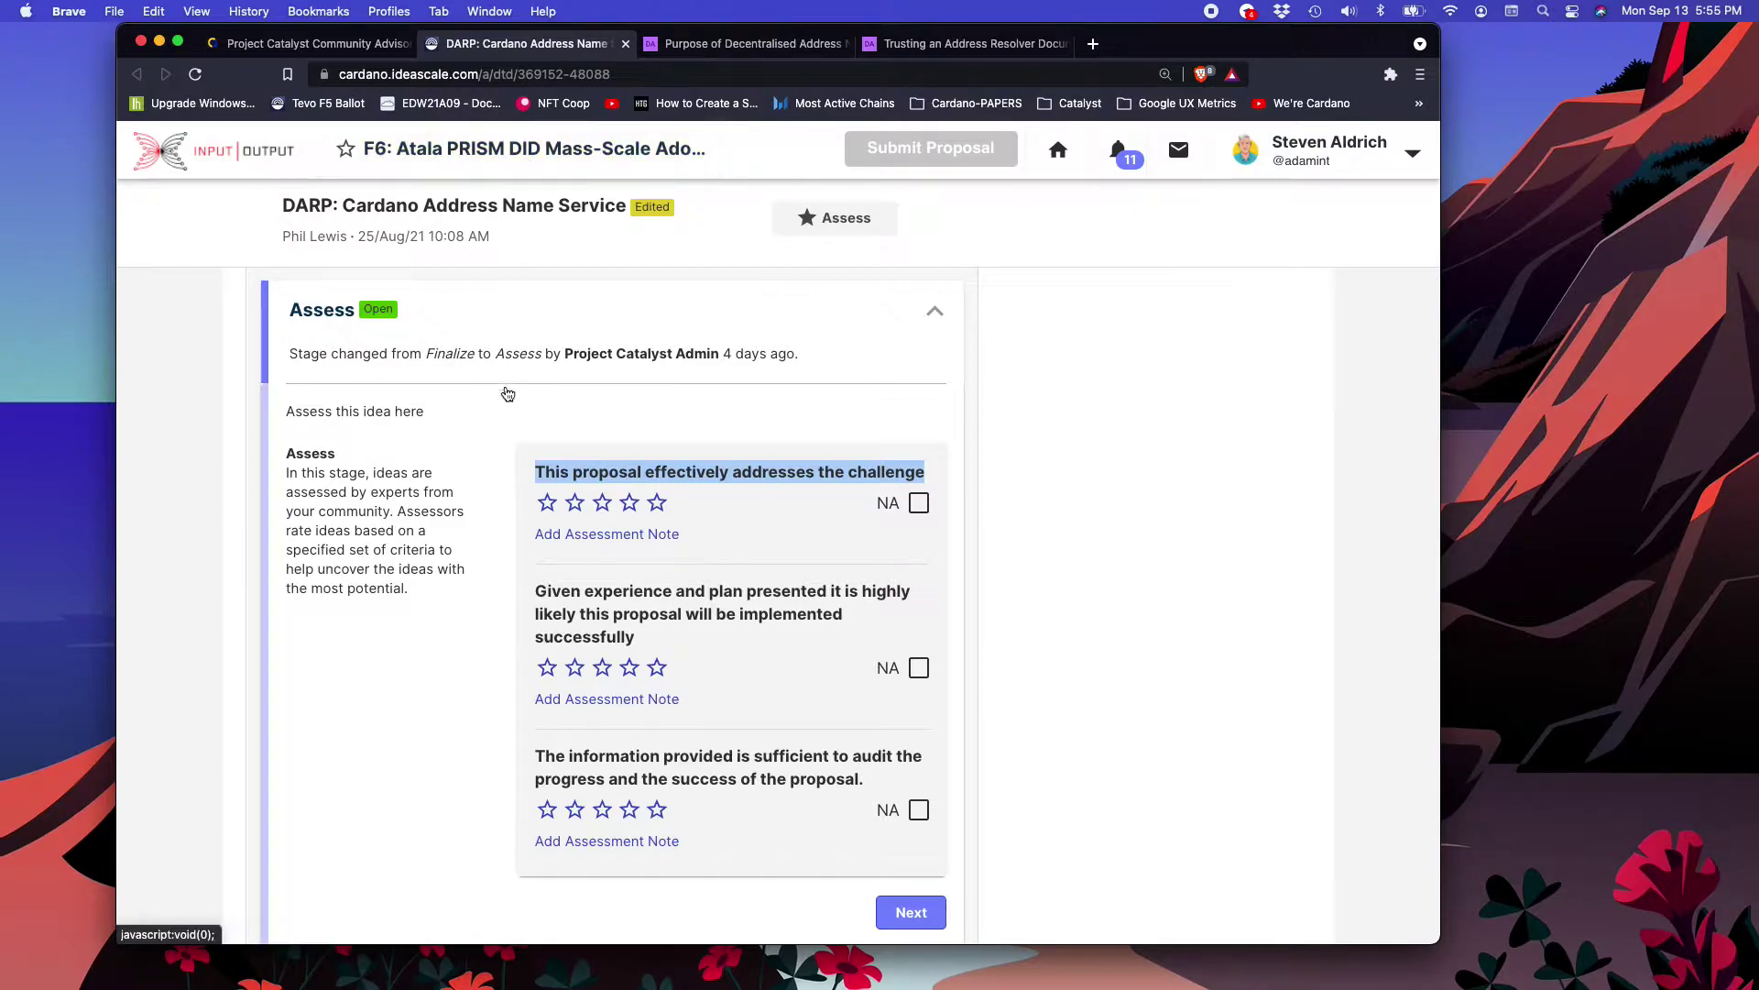
Step: Re-read the proposal description, highlighting the alice.address example and the passage about the W3C standard on which Atala PRISM is built
scroll(562, 357, up, 5)
scroll(563, 352, up, 20)
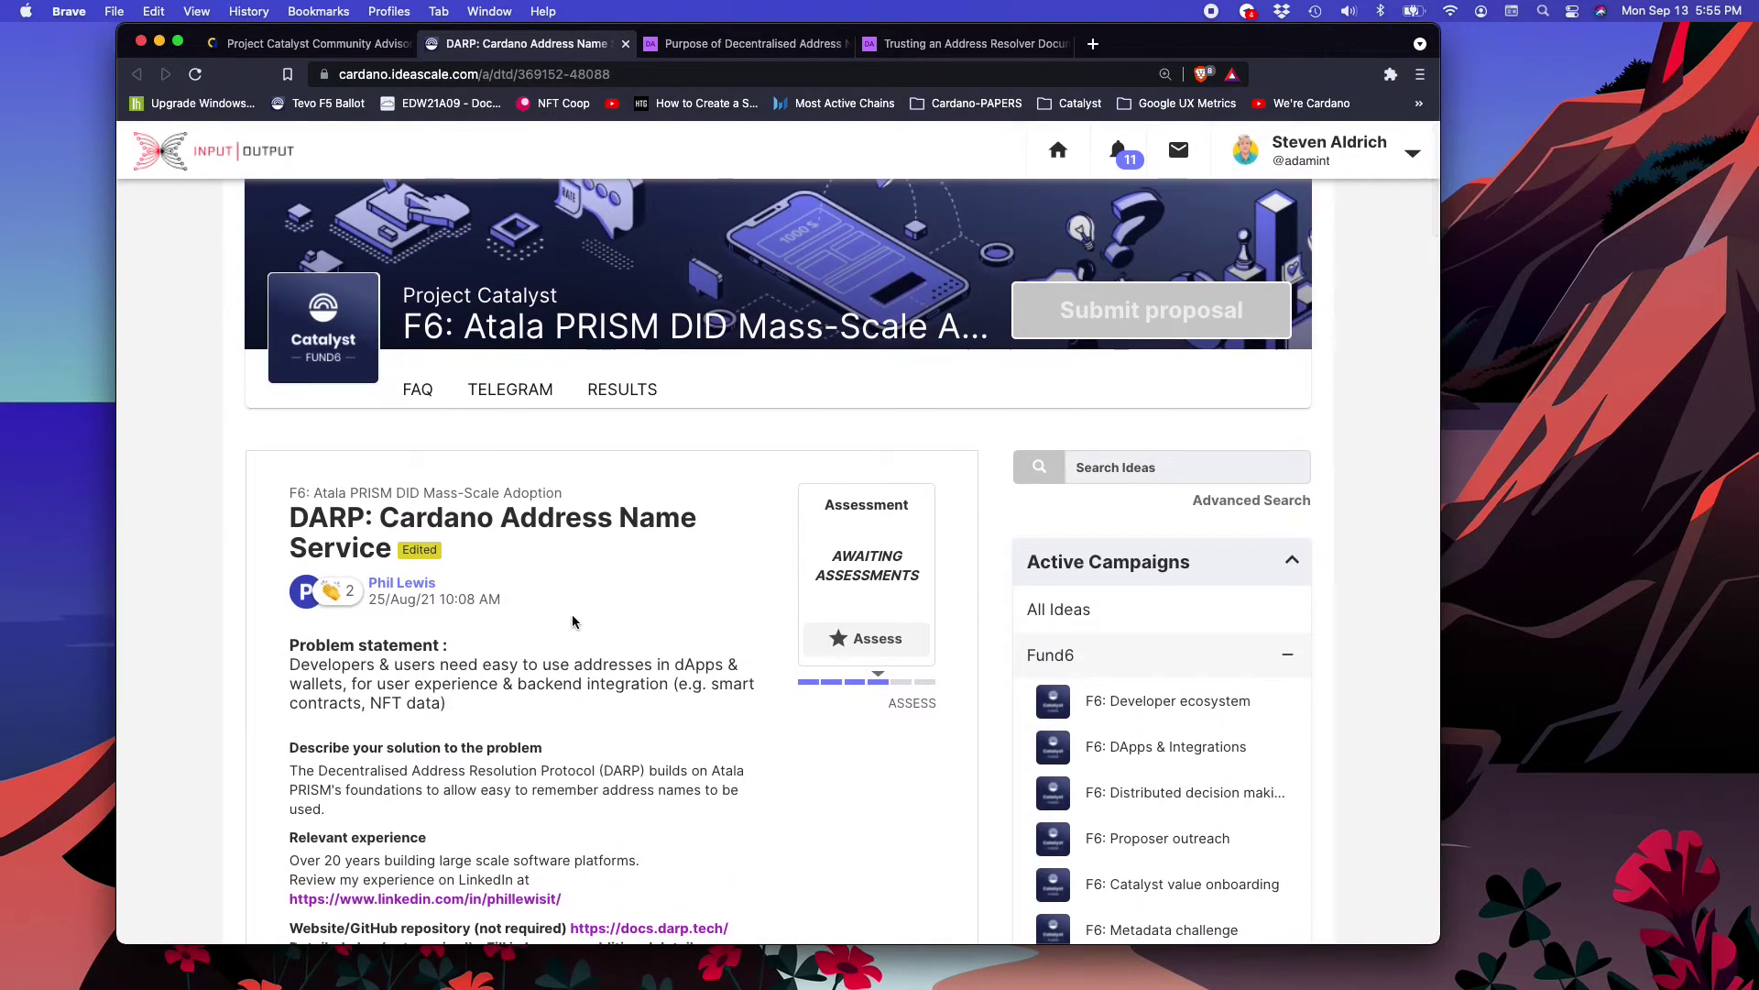
scroll(574, 585, down, 5)
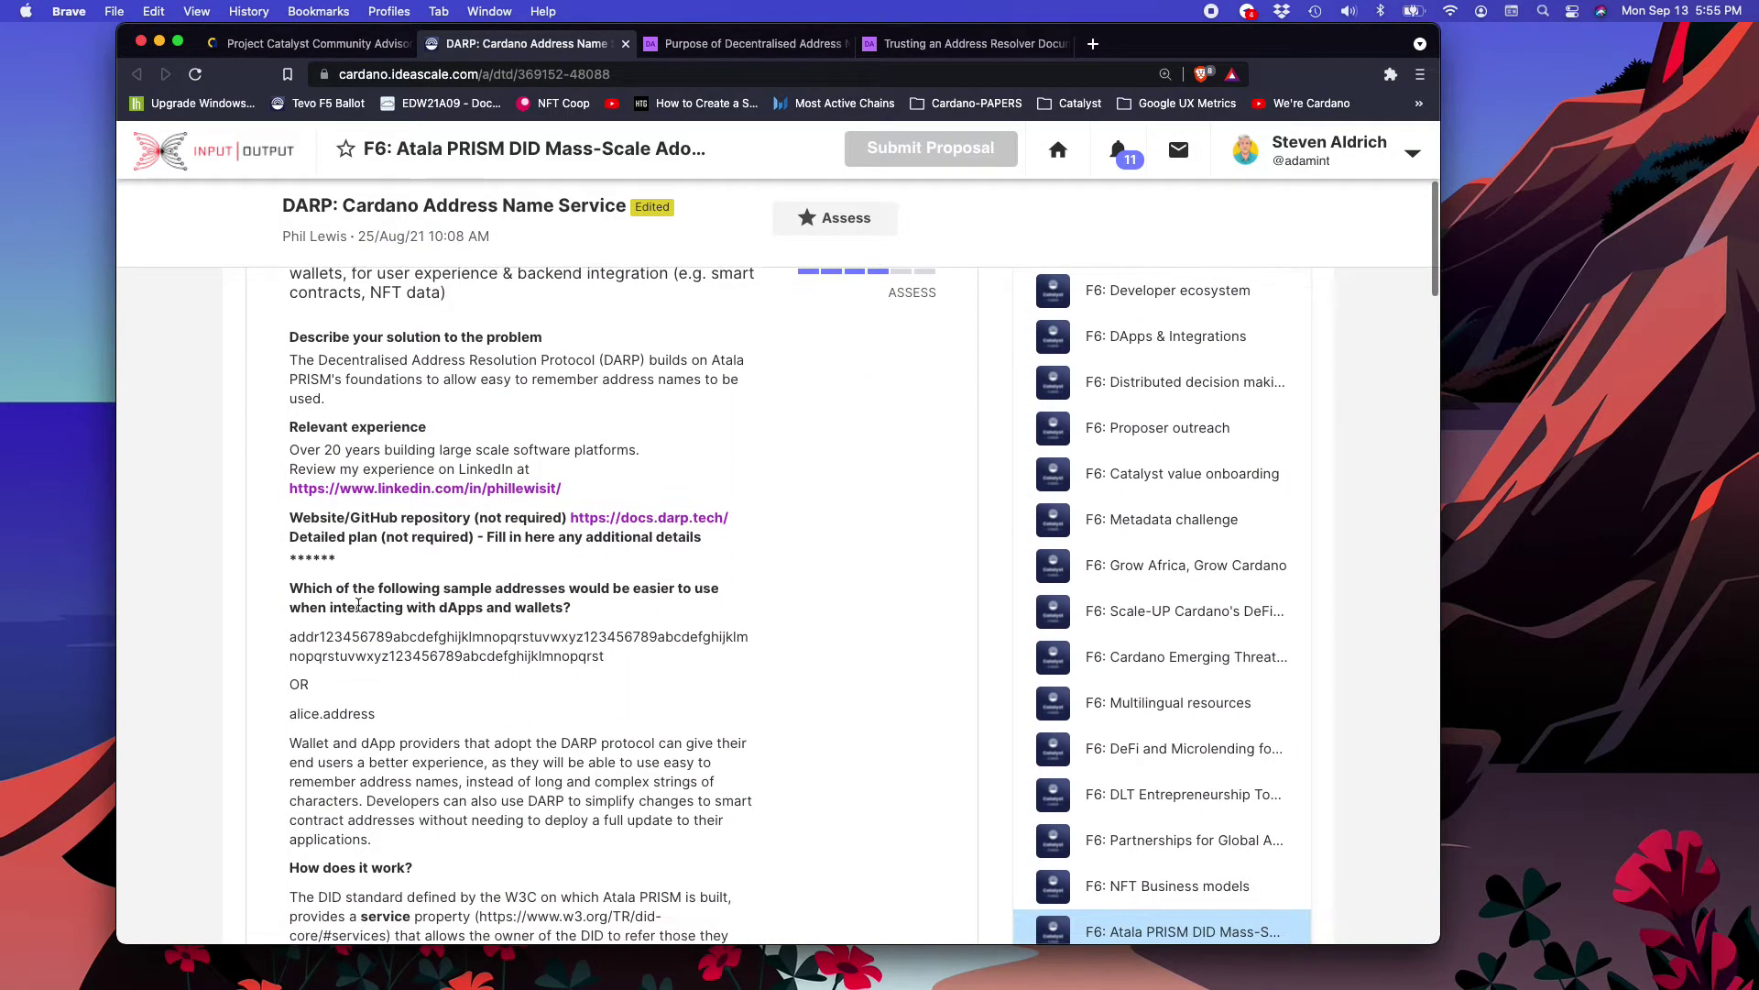
scroll(387, 502, down, 3)
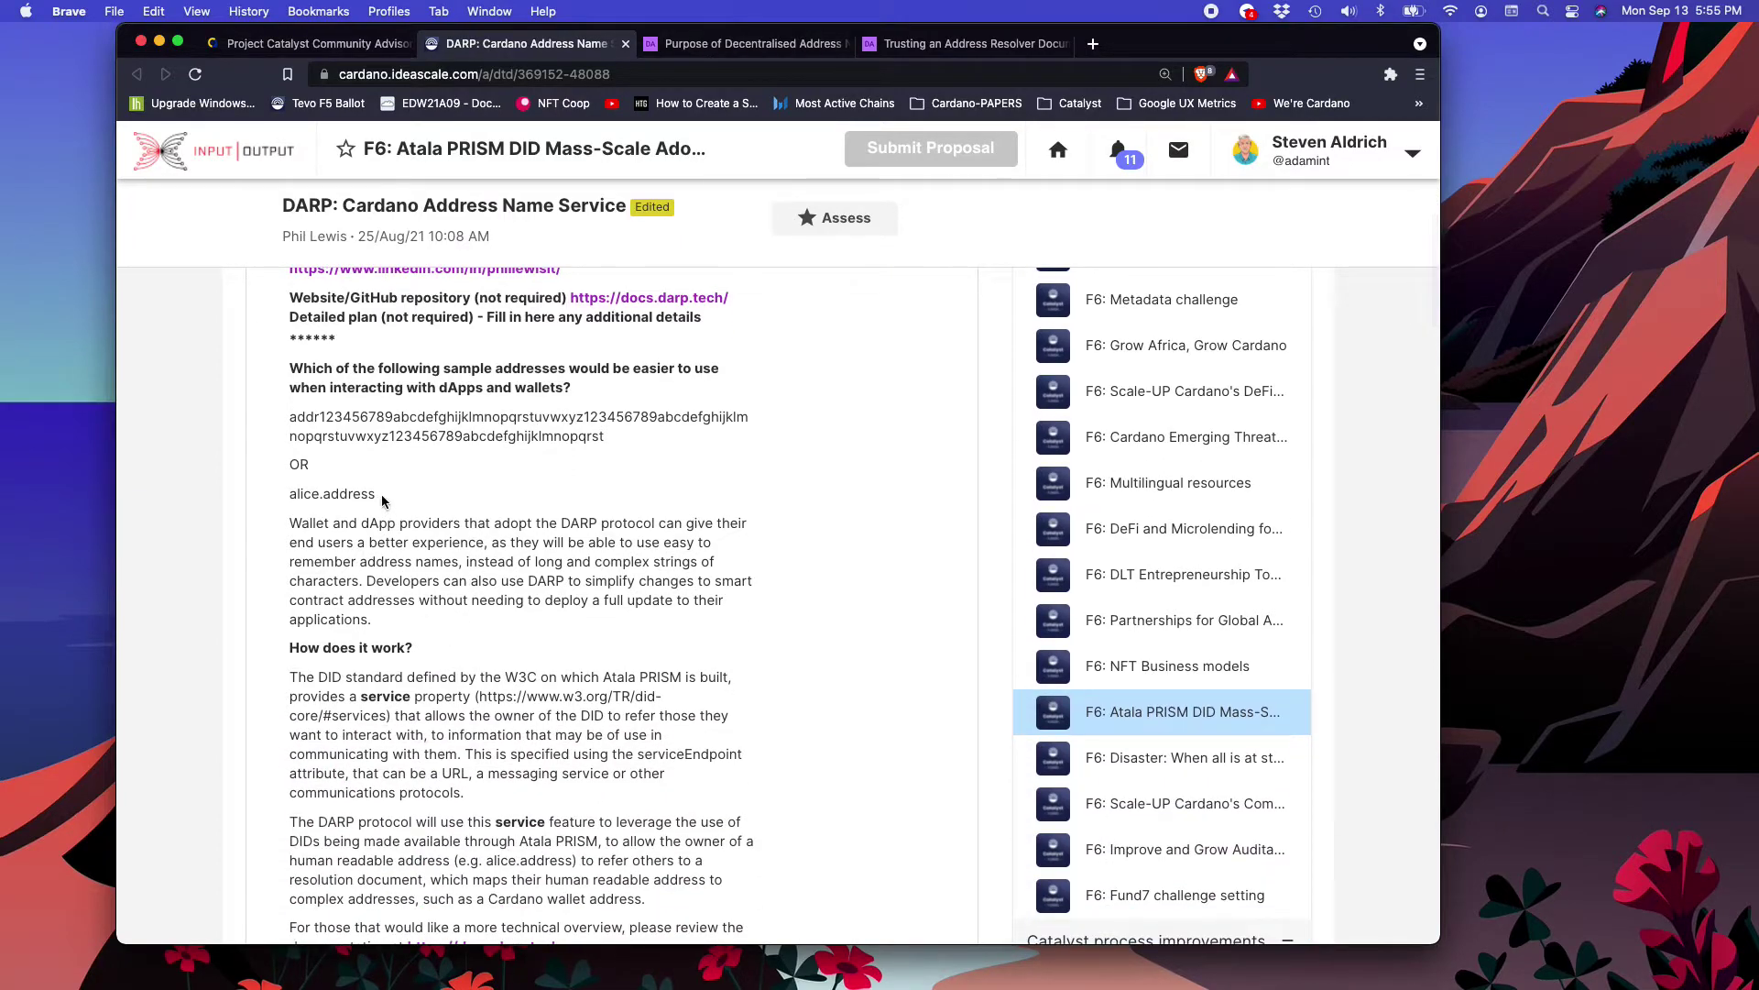
double_click(347, 495)
click(678, 699)
drag(678, 699, 572, 679)
scroll(708, 623, up, 1)
scroll(708, 625, down, 5)
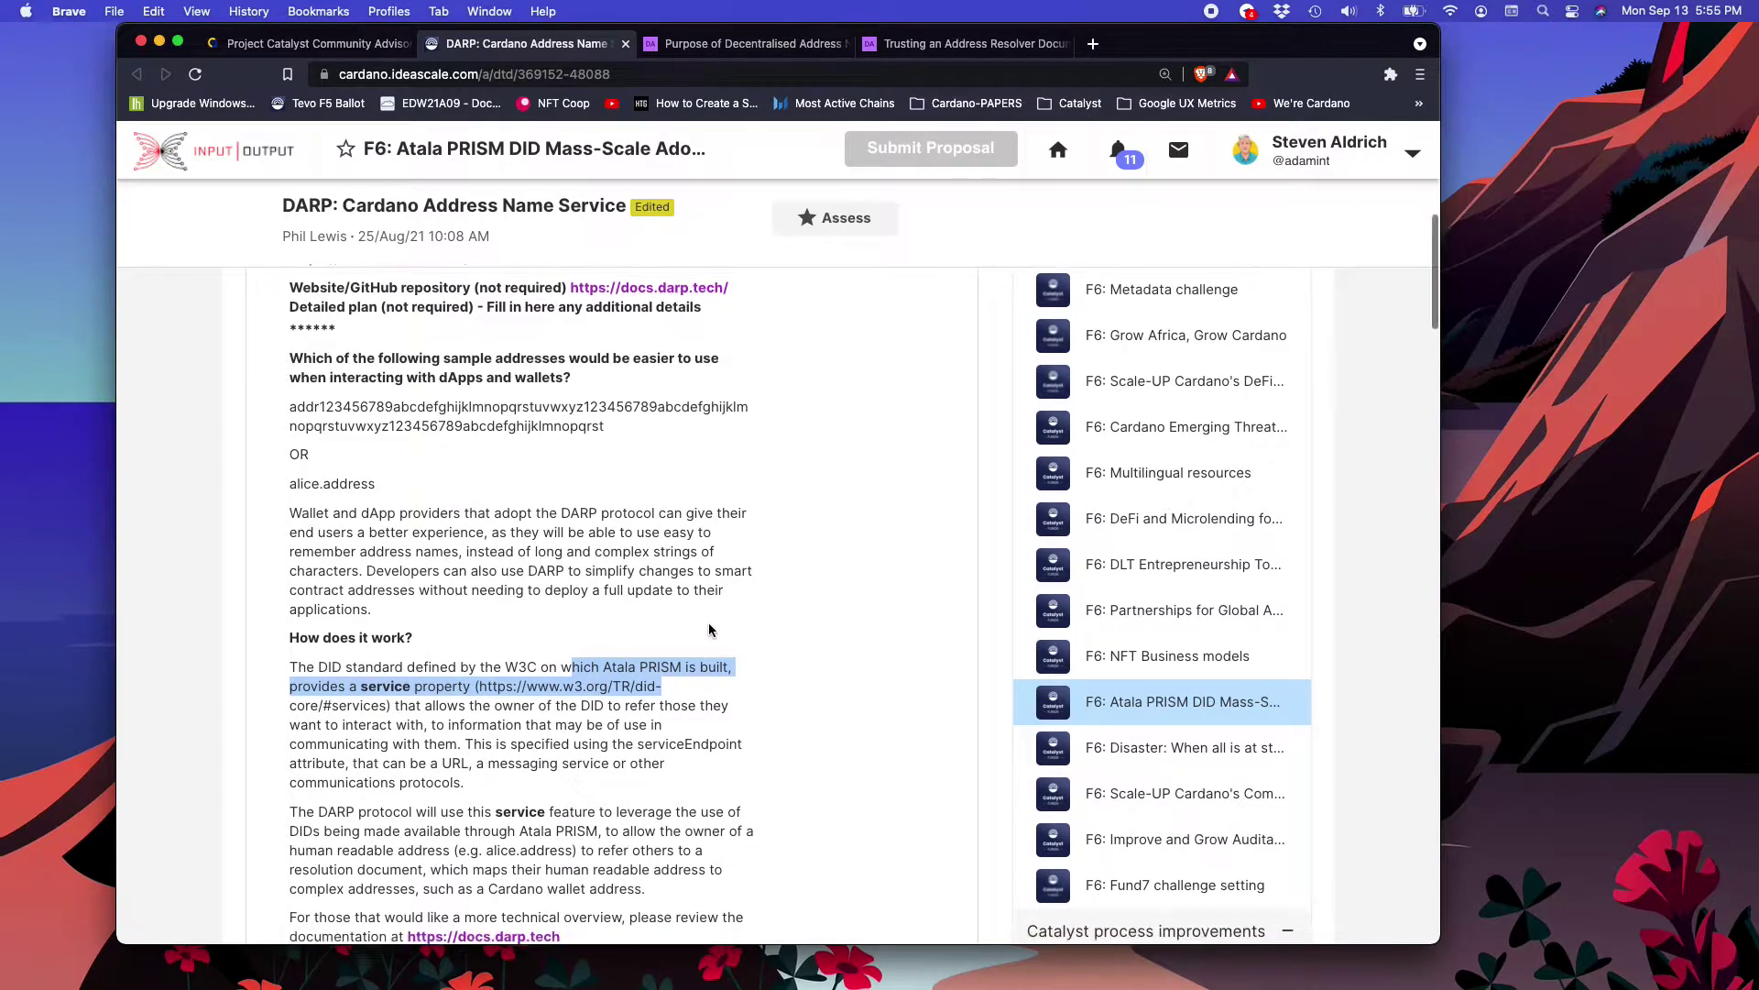
scroll(708, 630, down, 20)
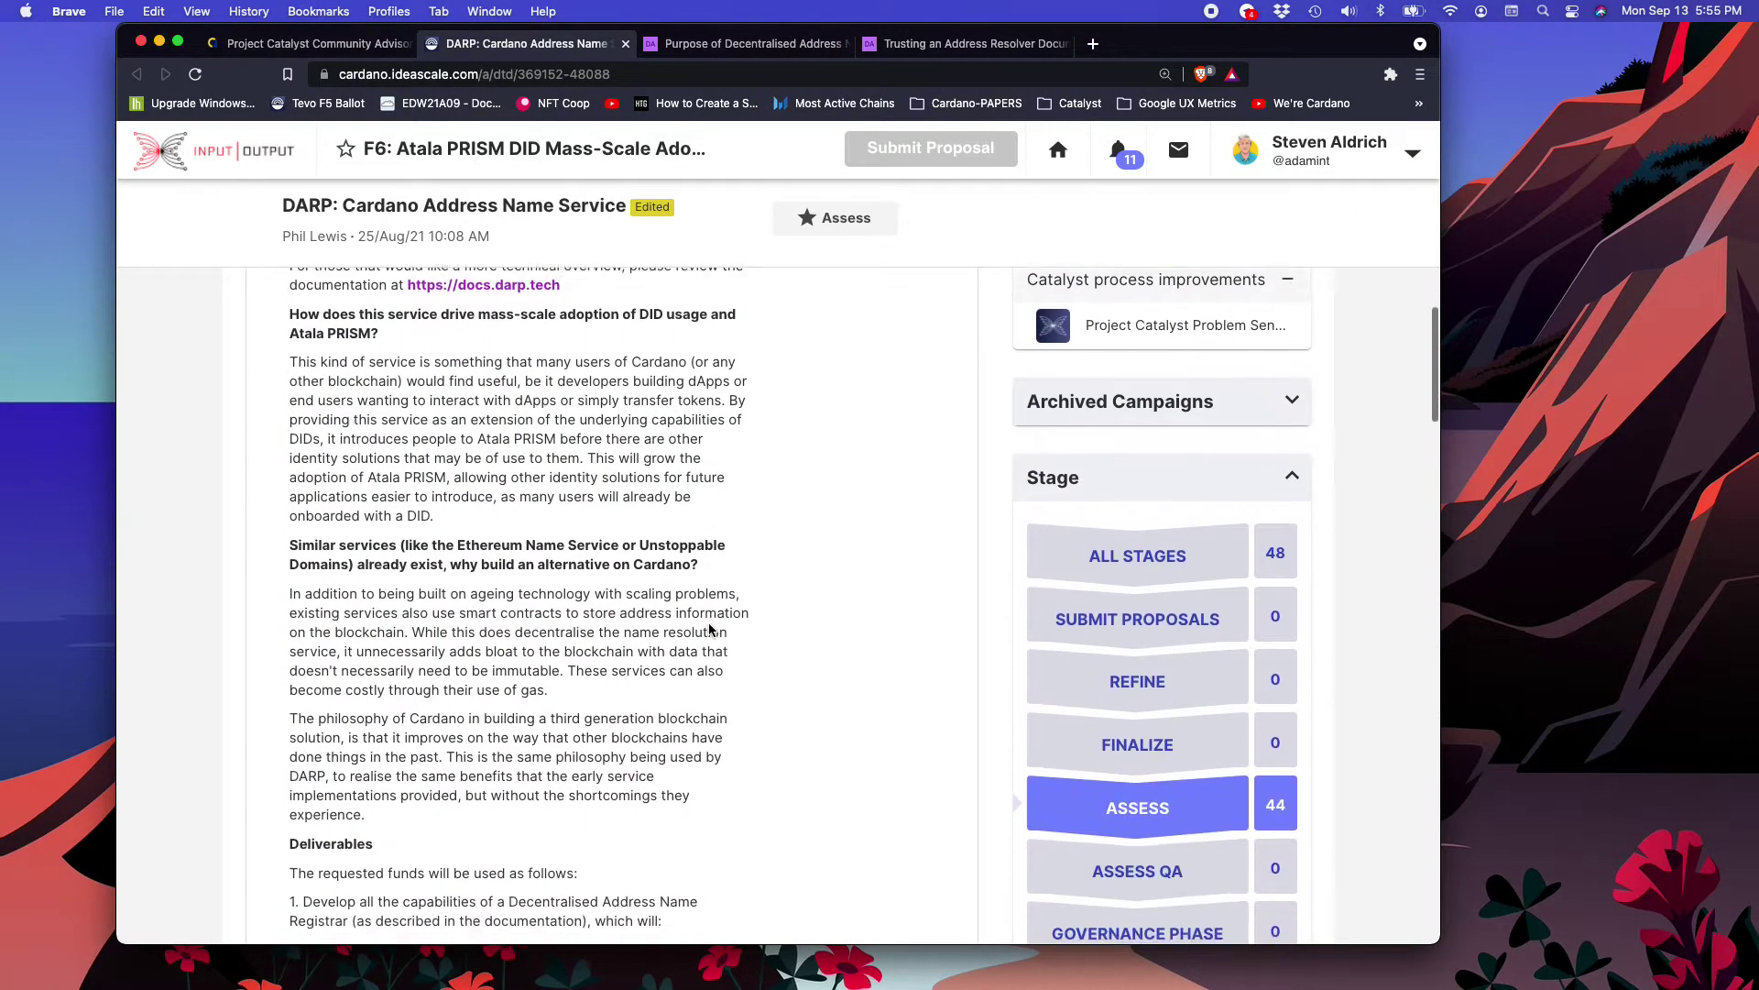
scroll(710, 629, down, 20)
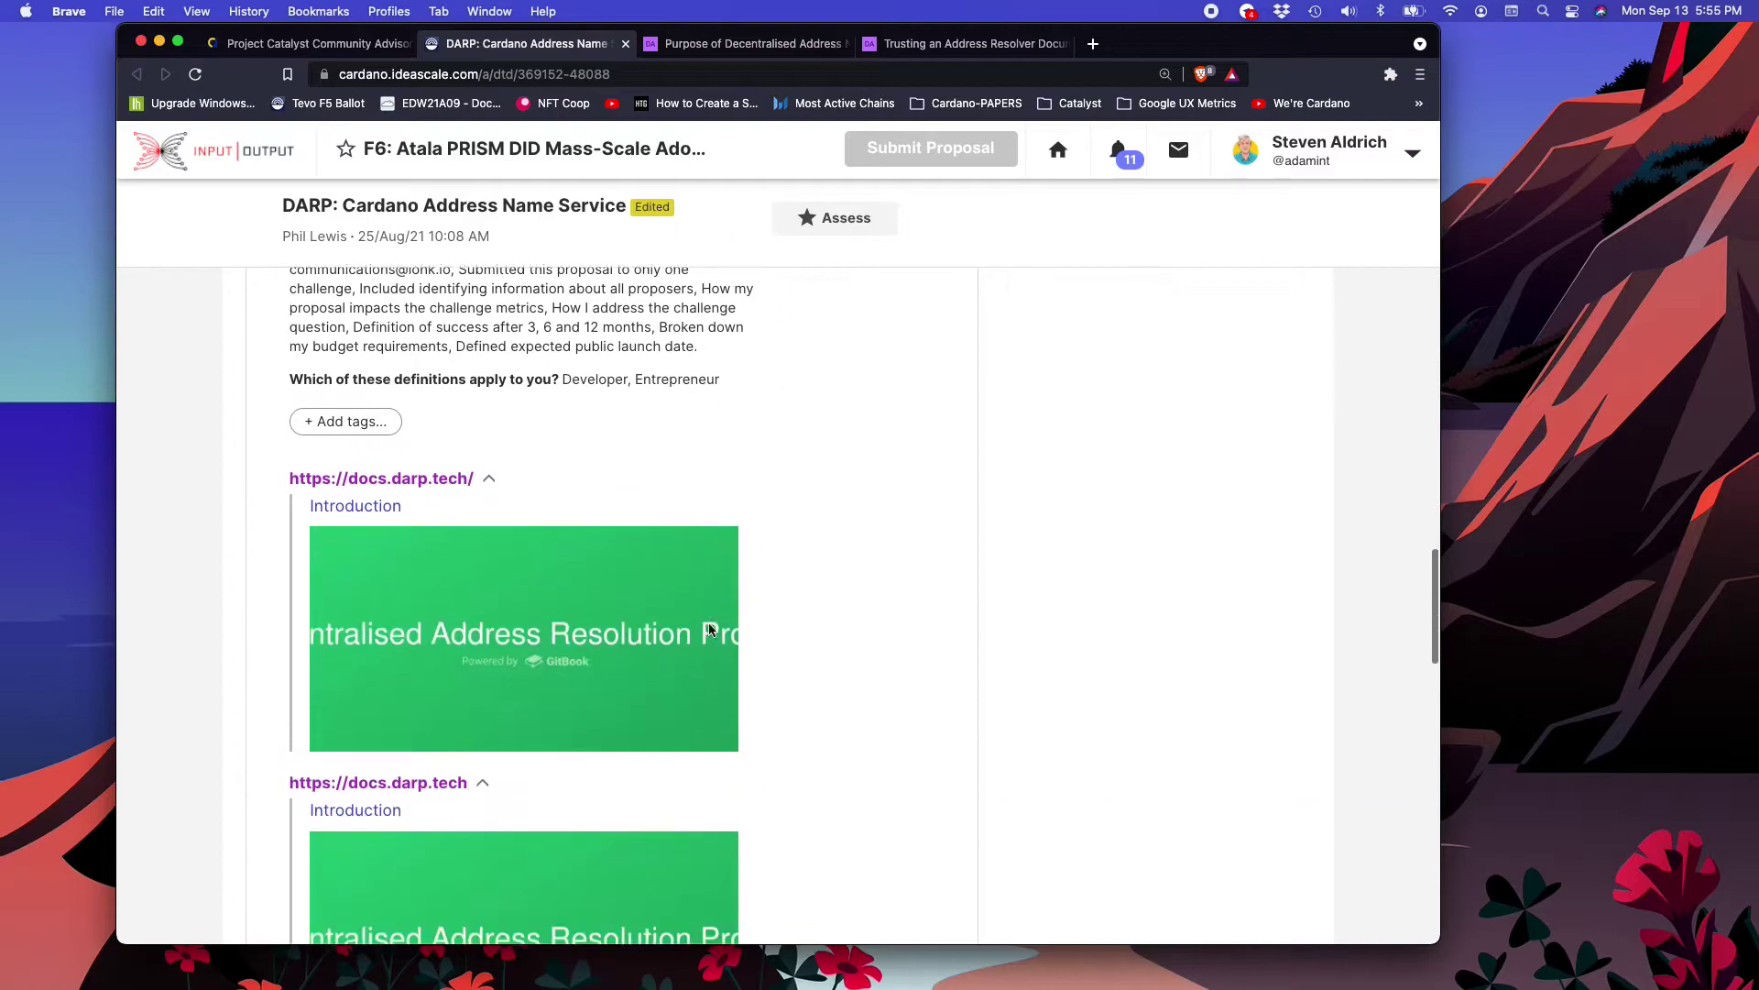
Step: Rate "This proposal effectively addresses the challenge" five stars and open an enlarged assessment note for it
scroll(711, 631, down, 2)
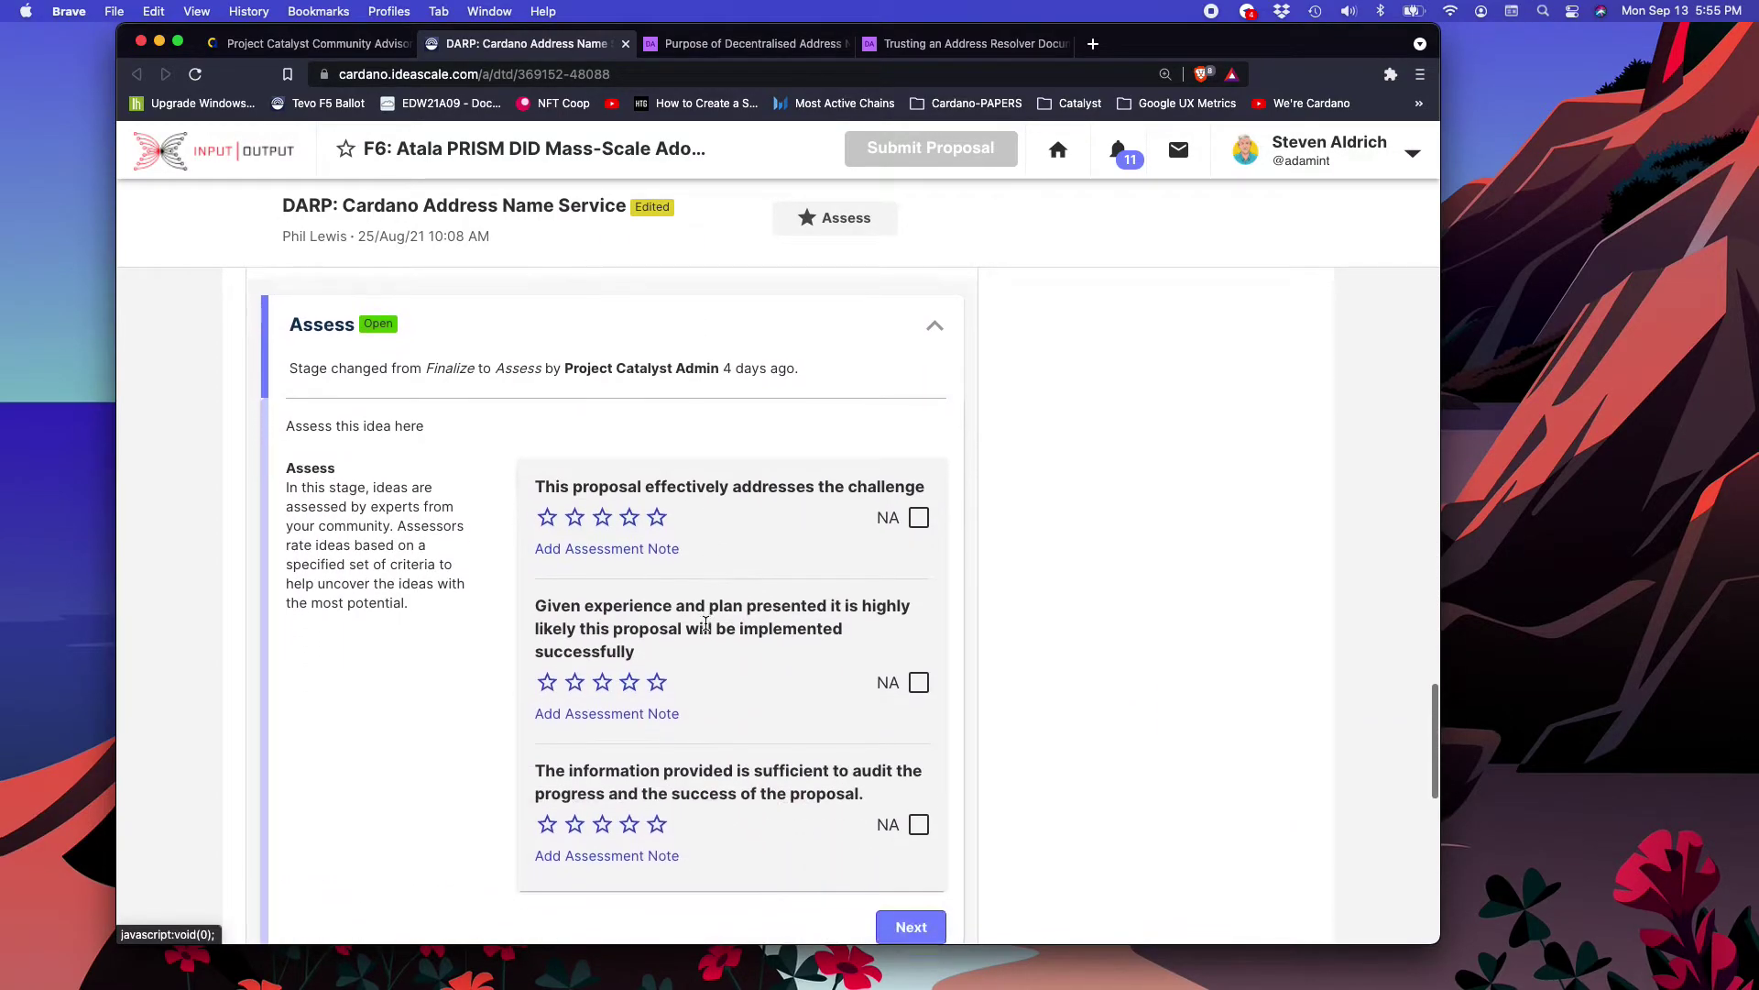
click(658, 516)
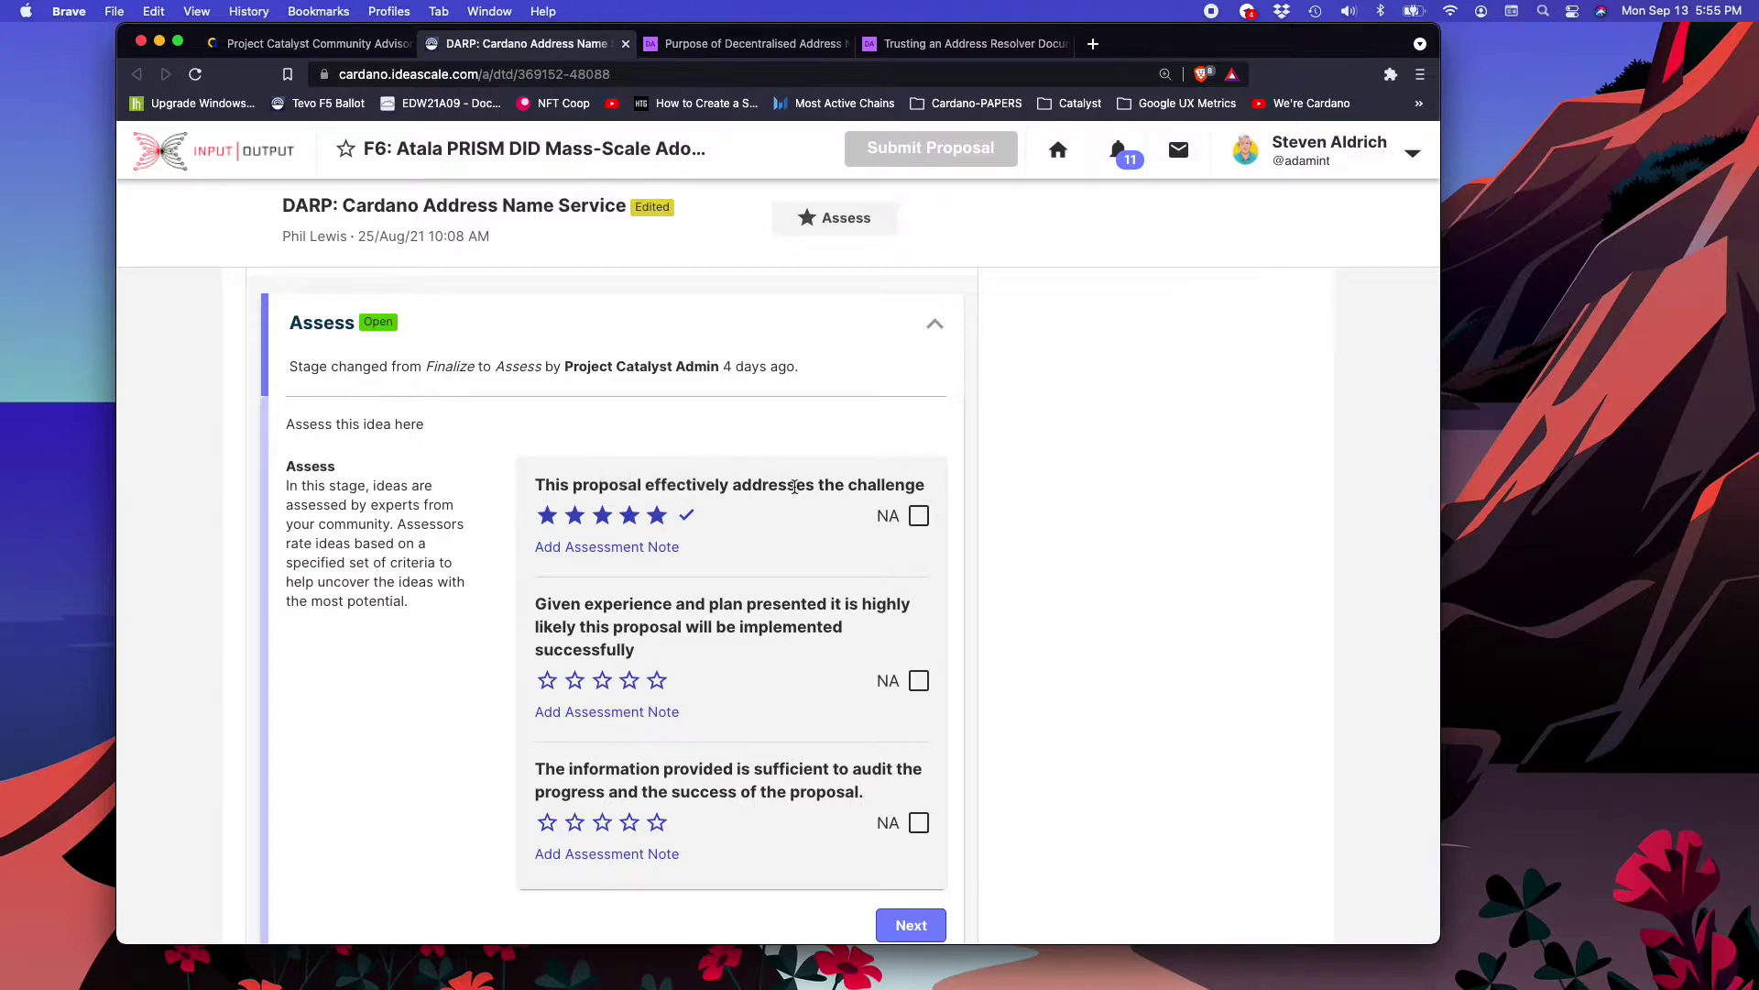
click(586, 550)
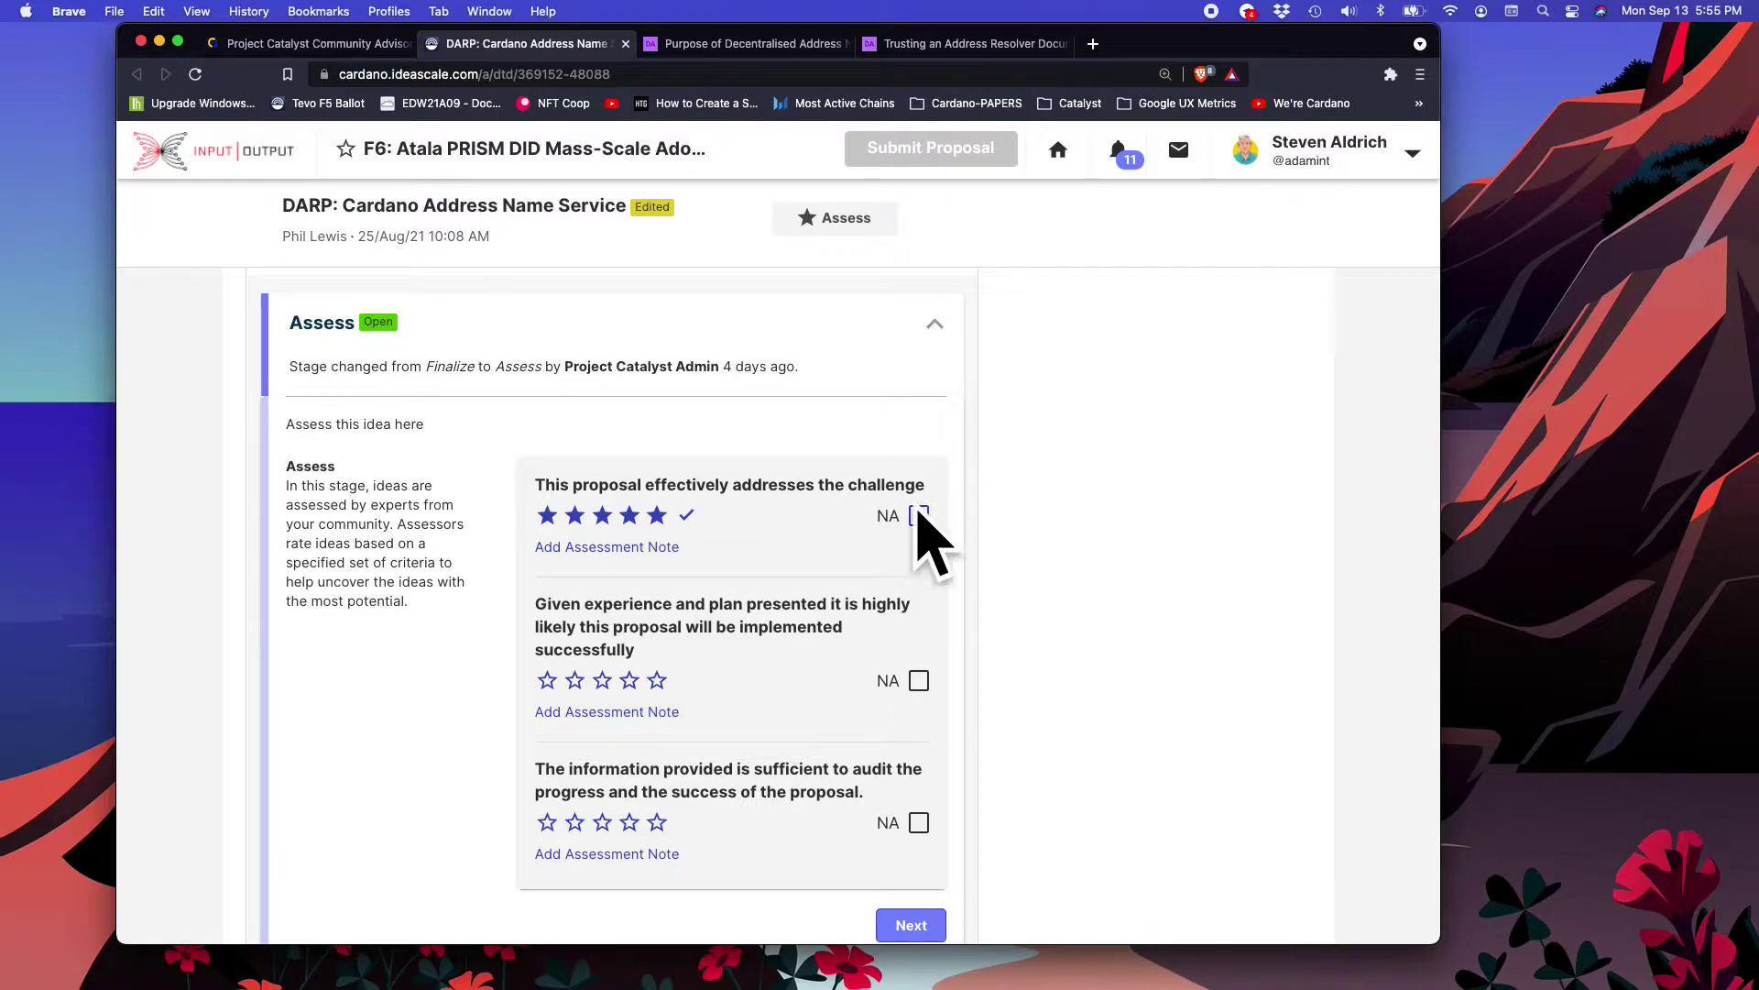
click(599, 548)
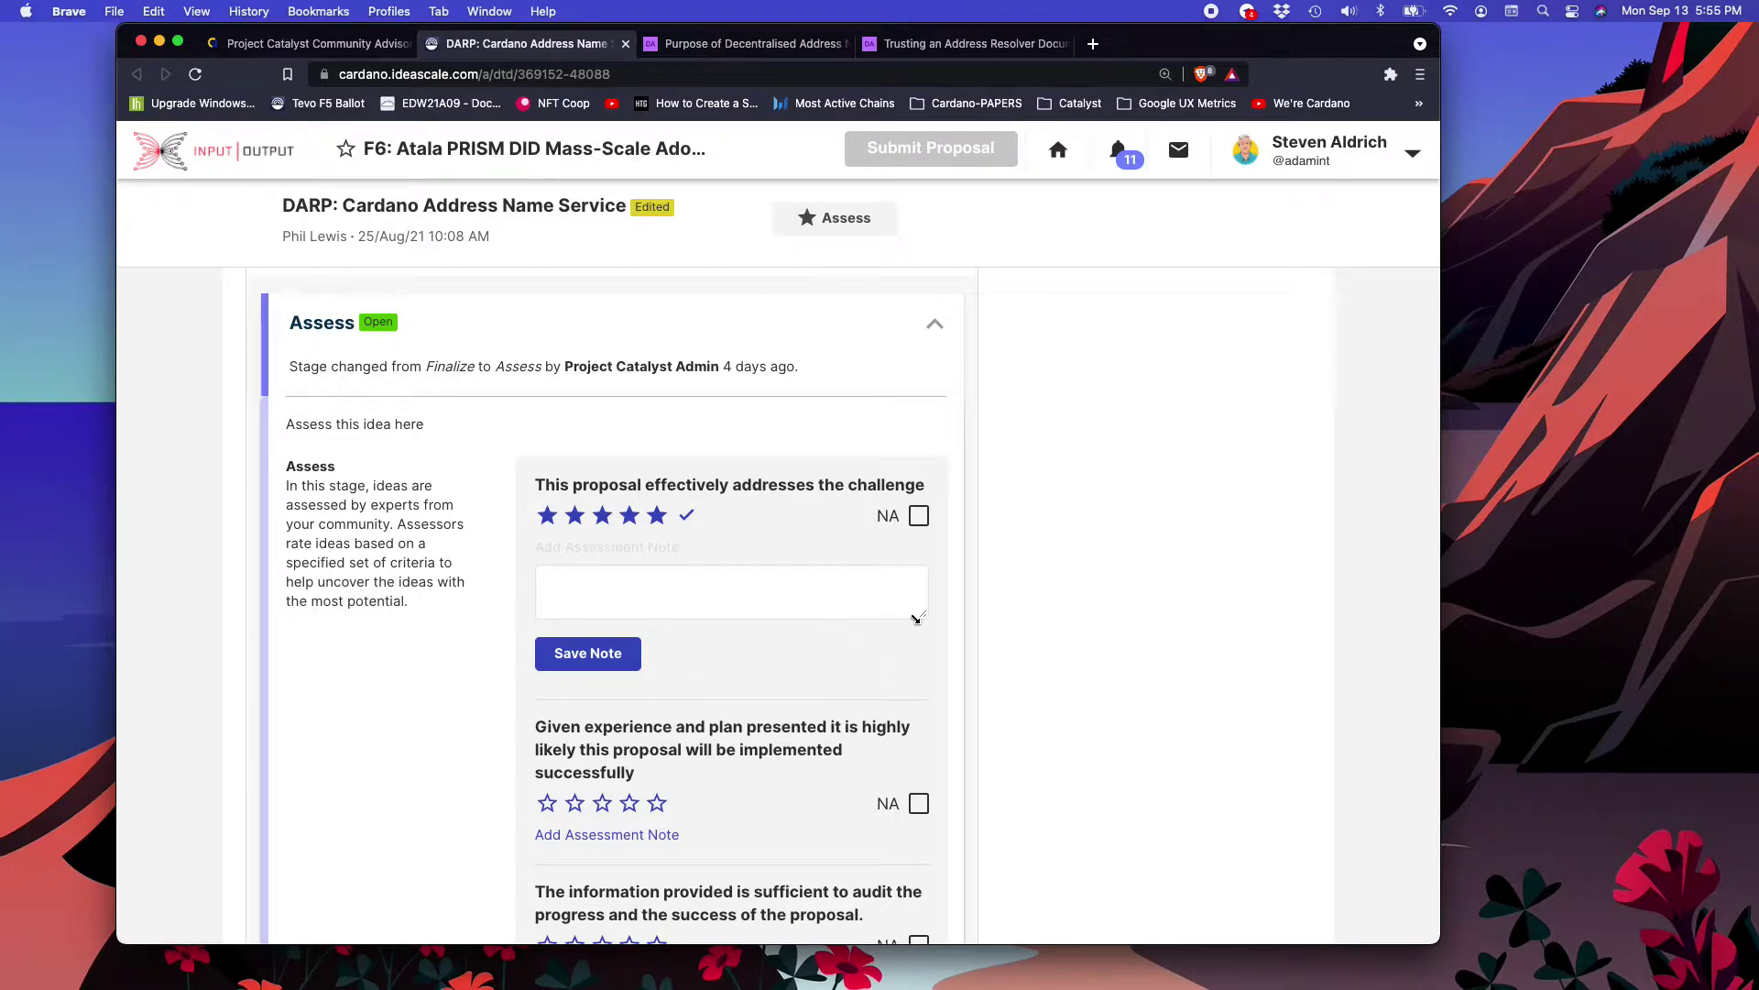
drag(916, 619, 934, 829)
click(610, 596)
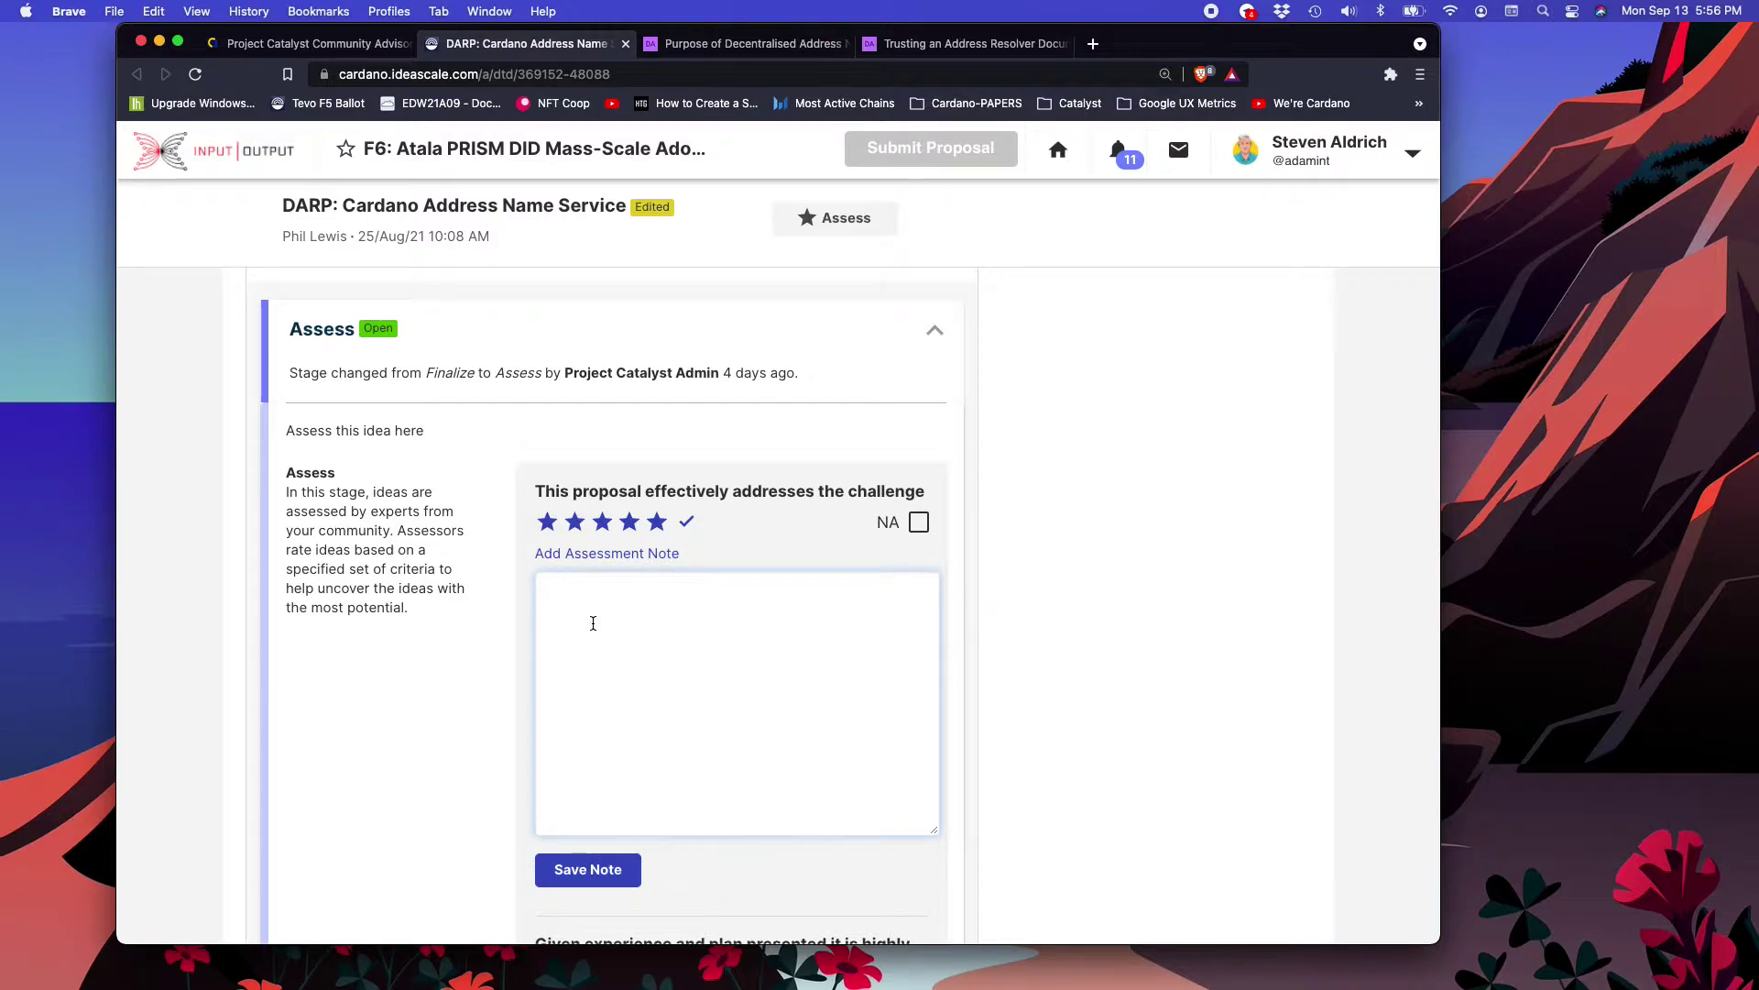
Step: Write "The proposal utilizes Atala Prism Capacities and will increase adoption without the end-user needing to even know about Atala Prism." in the note
text(The proposal utilizes Atal)
text(Prism)
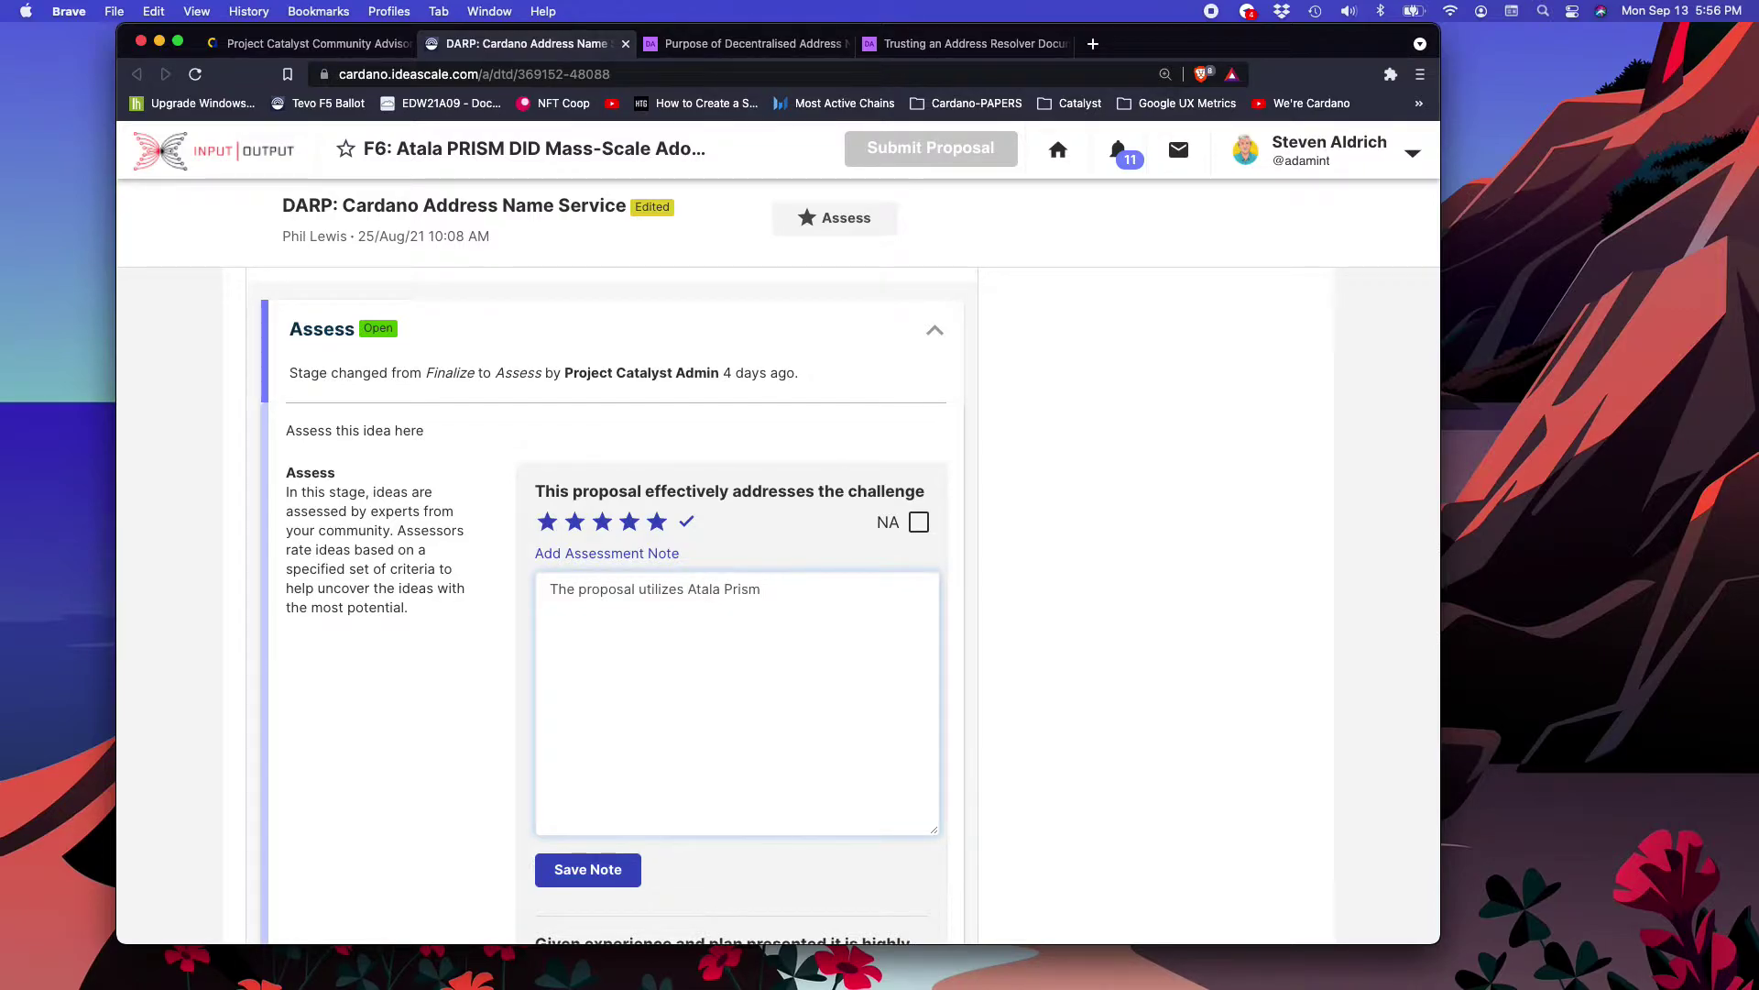
text( Capacities and will increase adoption)
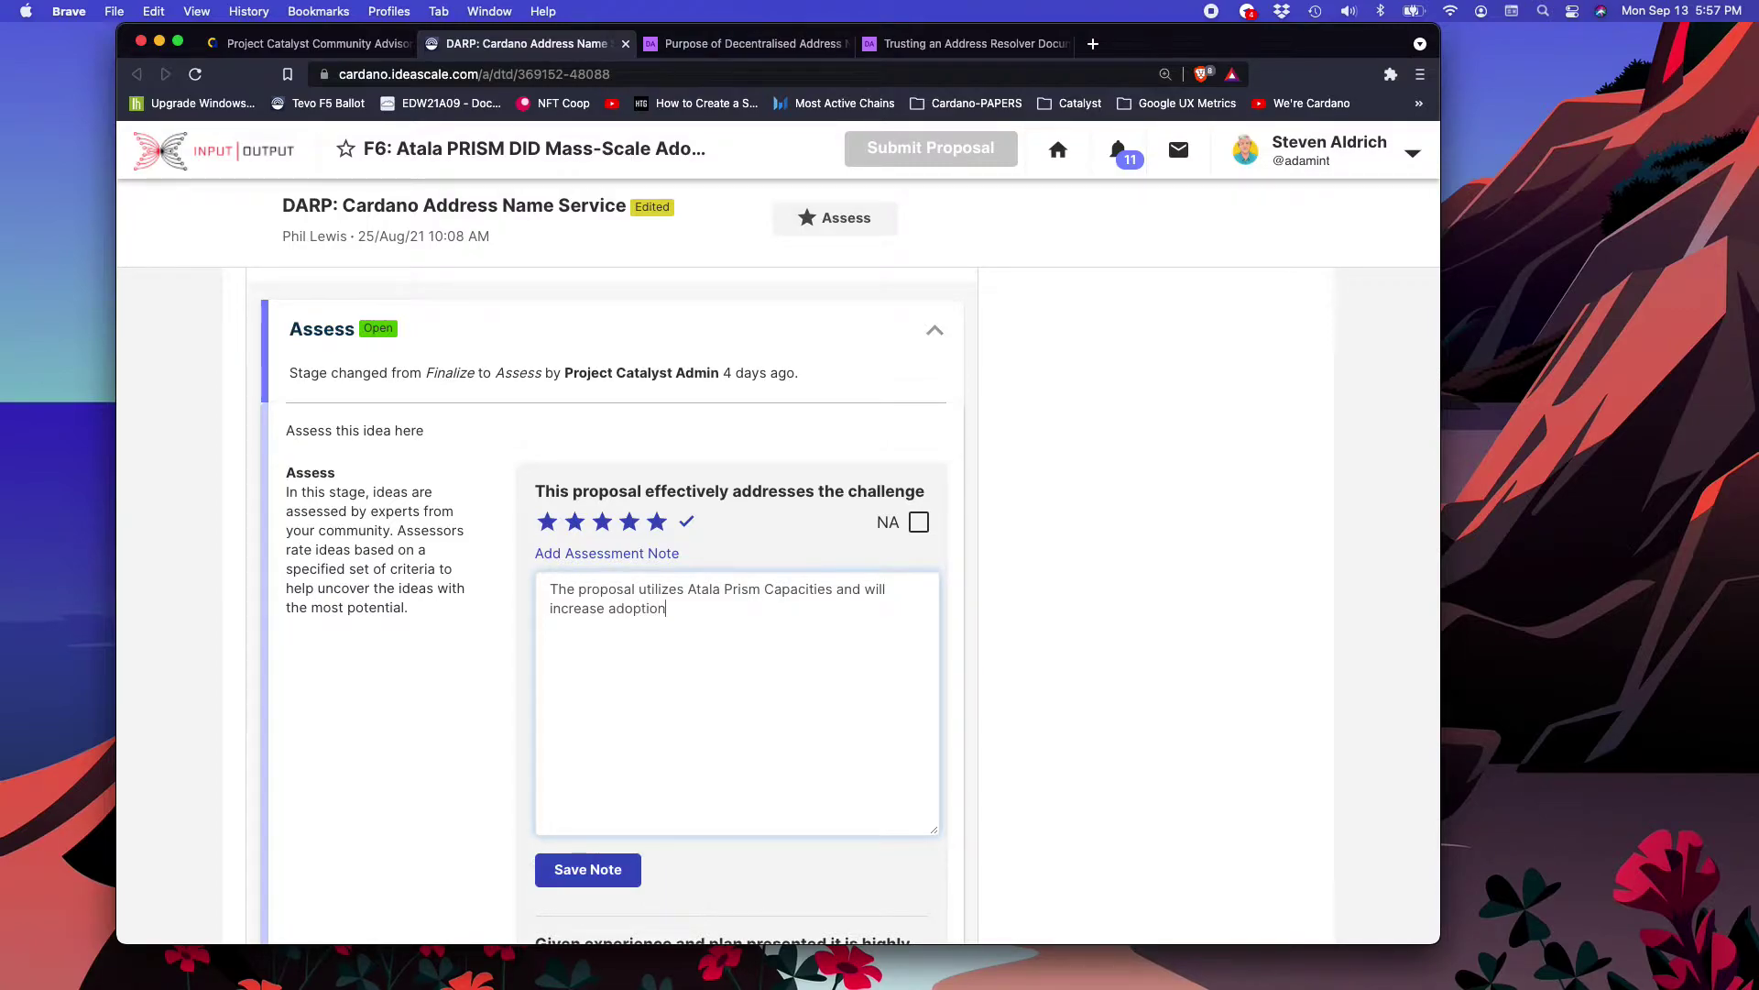
text( without the end-user needing to even know a)
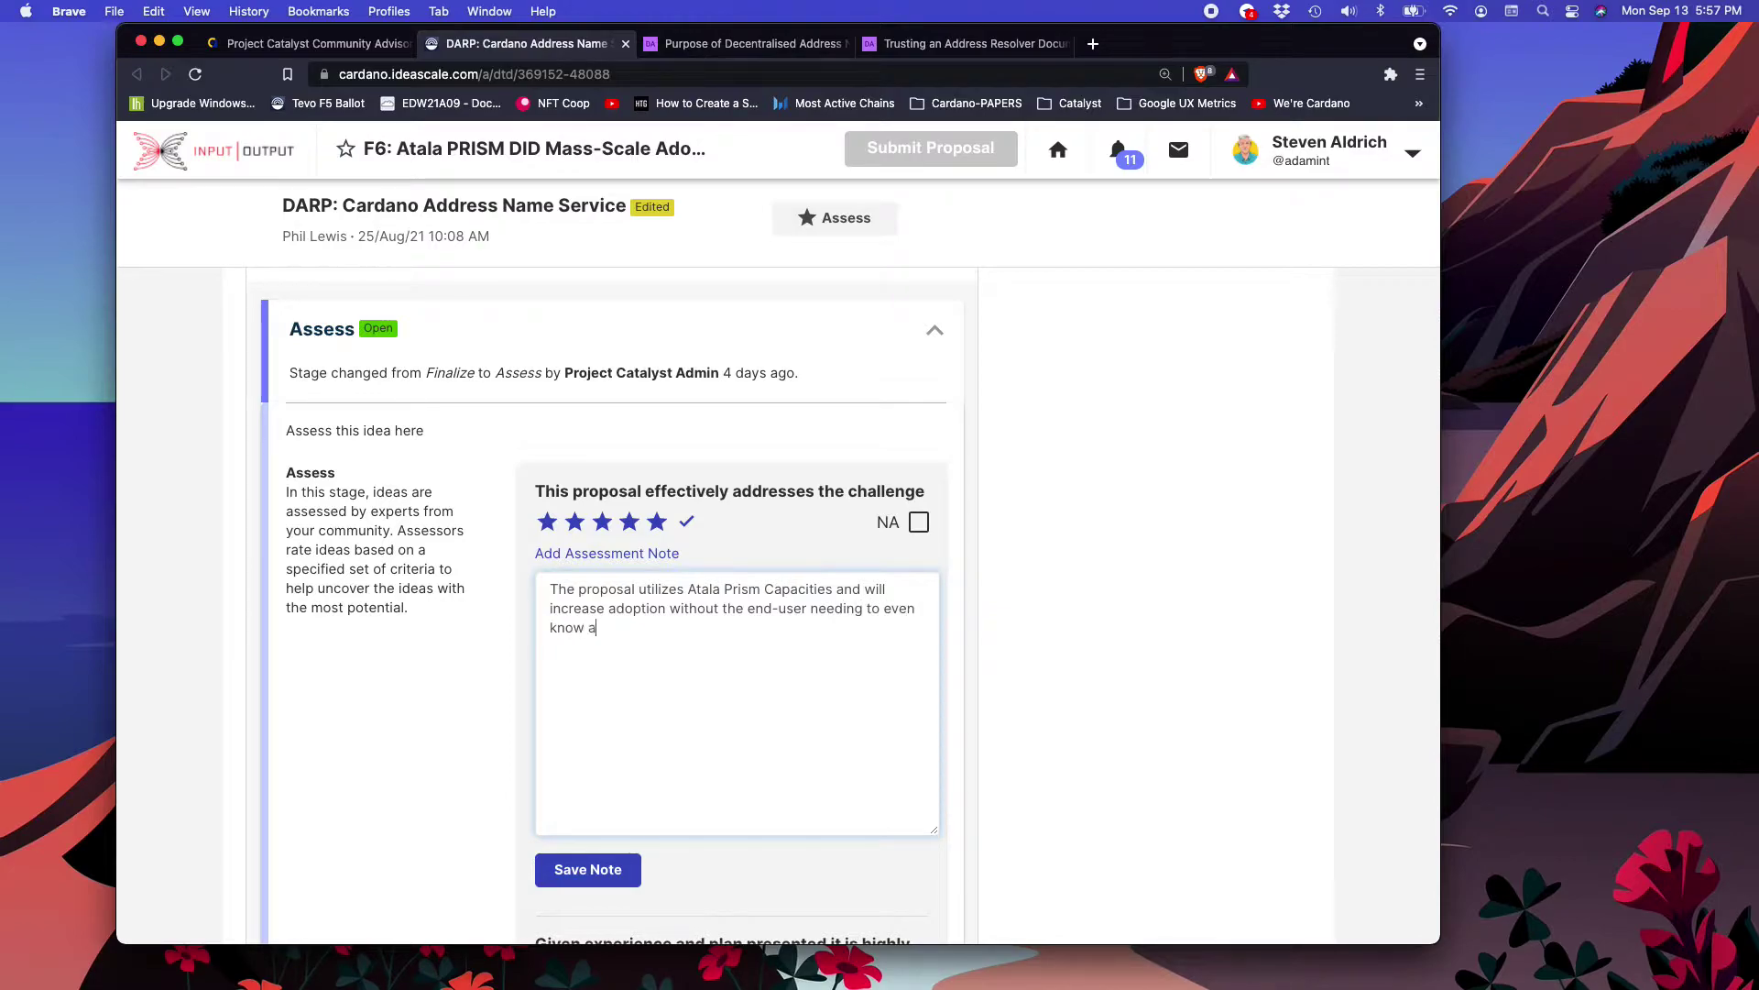
text(bout Altala)
key(BackSpace)
key(BackSpace)
key(BackSpace)
text(tala Prism)
key(Return)
Step: Add the line "Especially when you consider that Developers will definitely know about the Atala Connections here.", correcting the spelling of "definitely"
text(Especially wh)
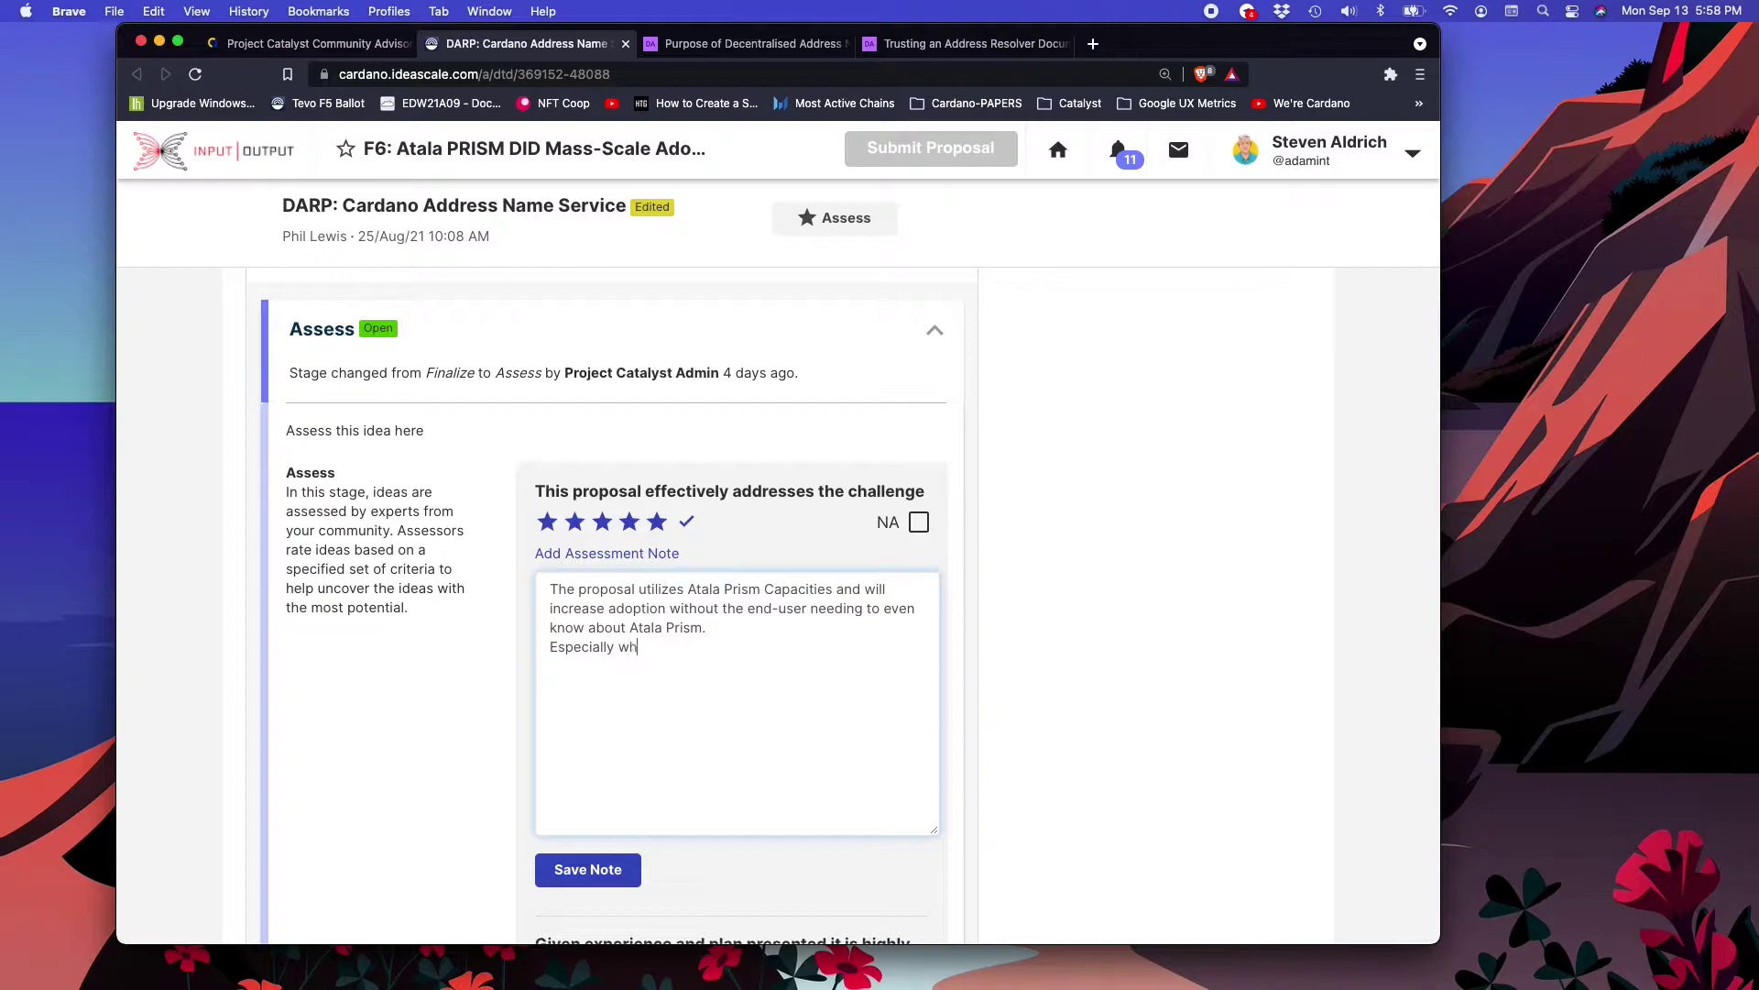
text(en you consideer)
key(BackSpace)
key(BackSpace)
key(BackSpace)
text(r that Developers will )
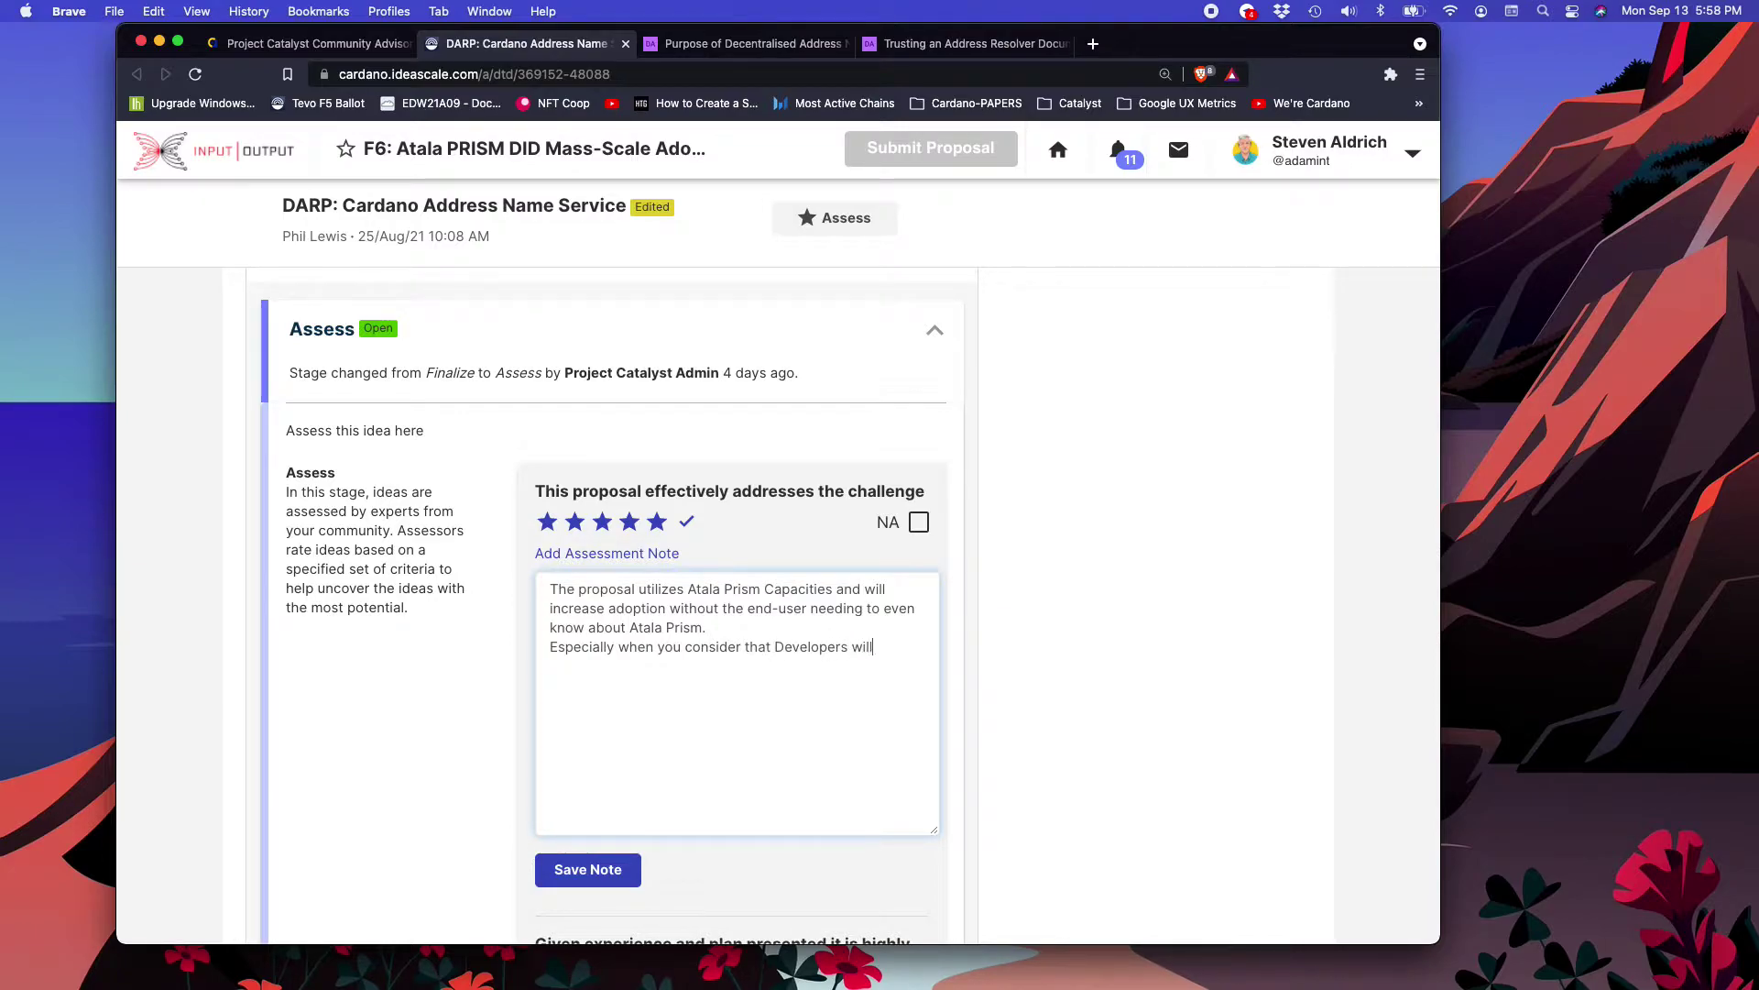
text(definately know about the Atala)
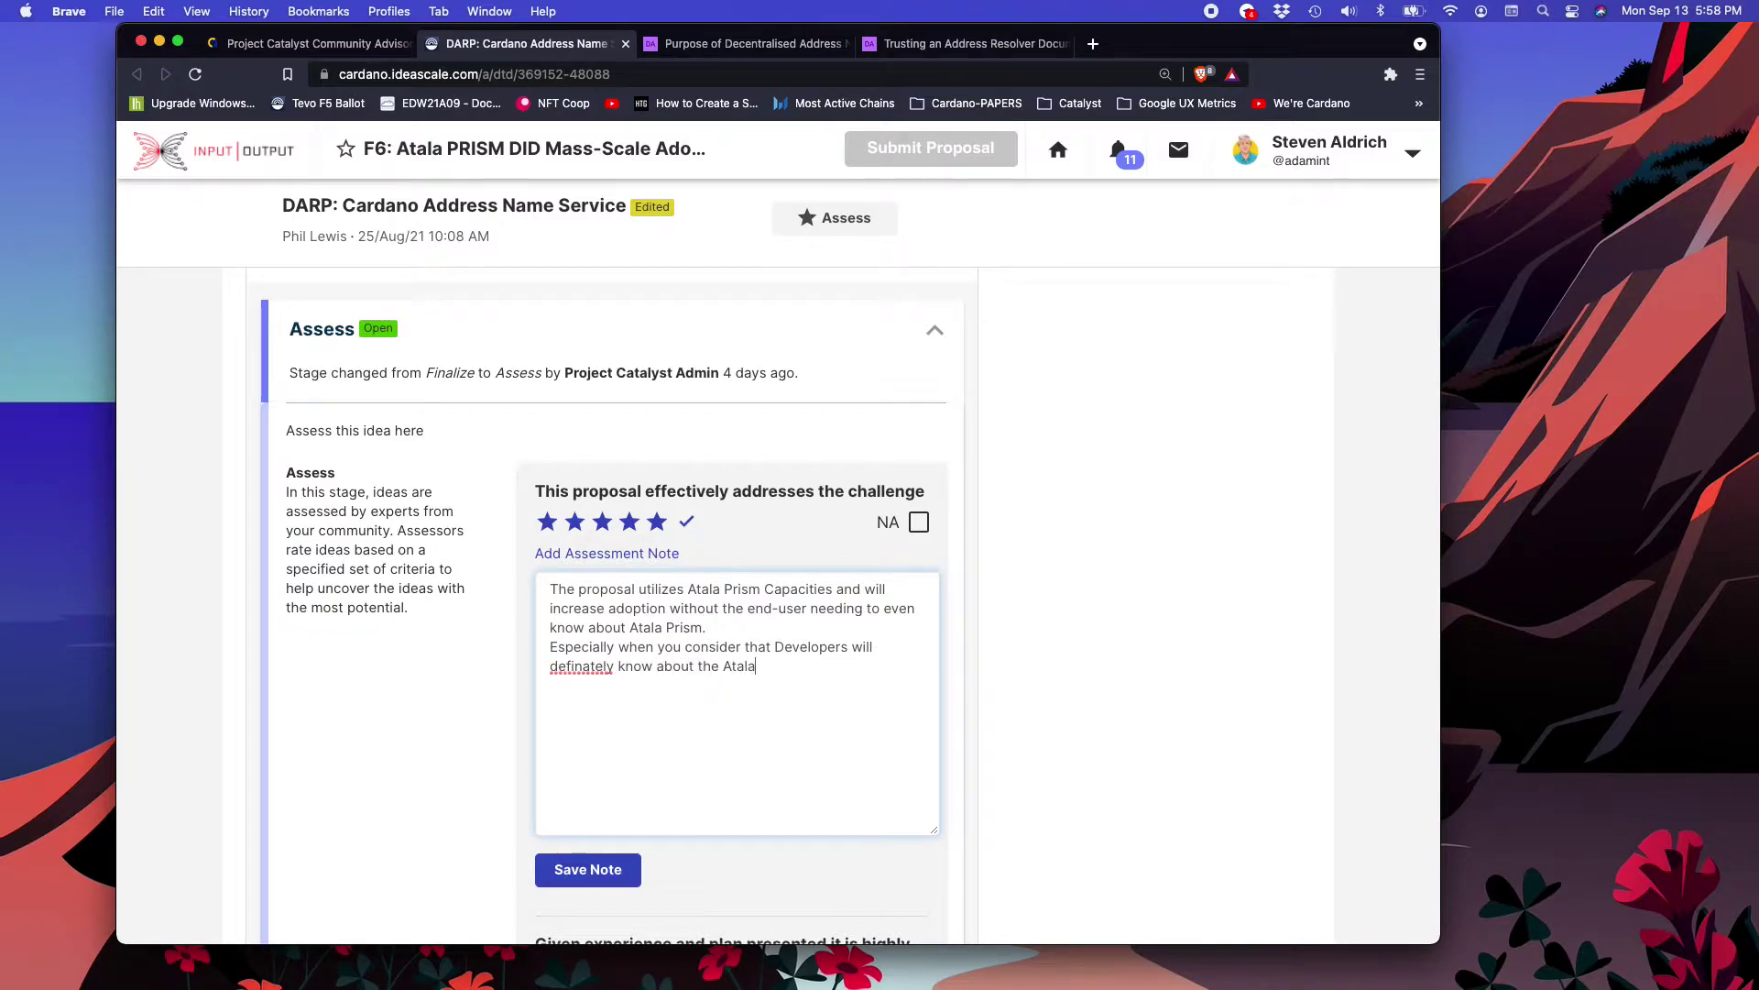
text( Connections here)
right_click(565, 667)
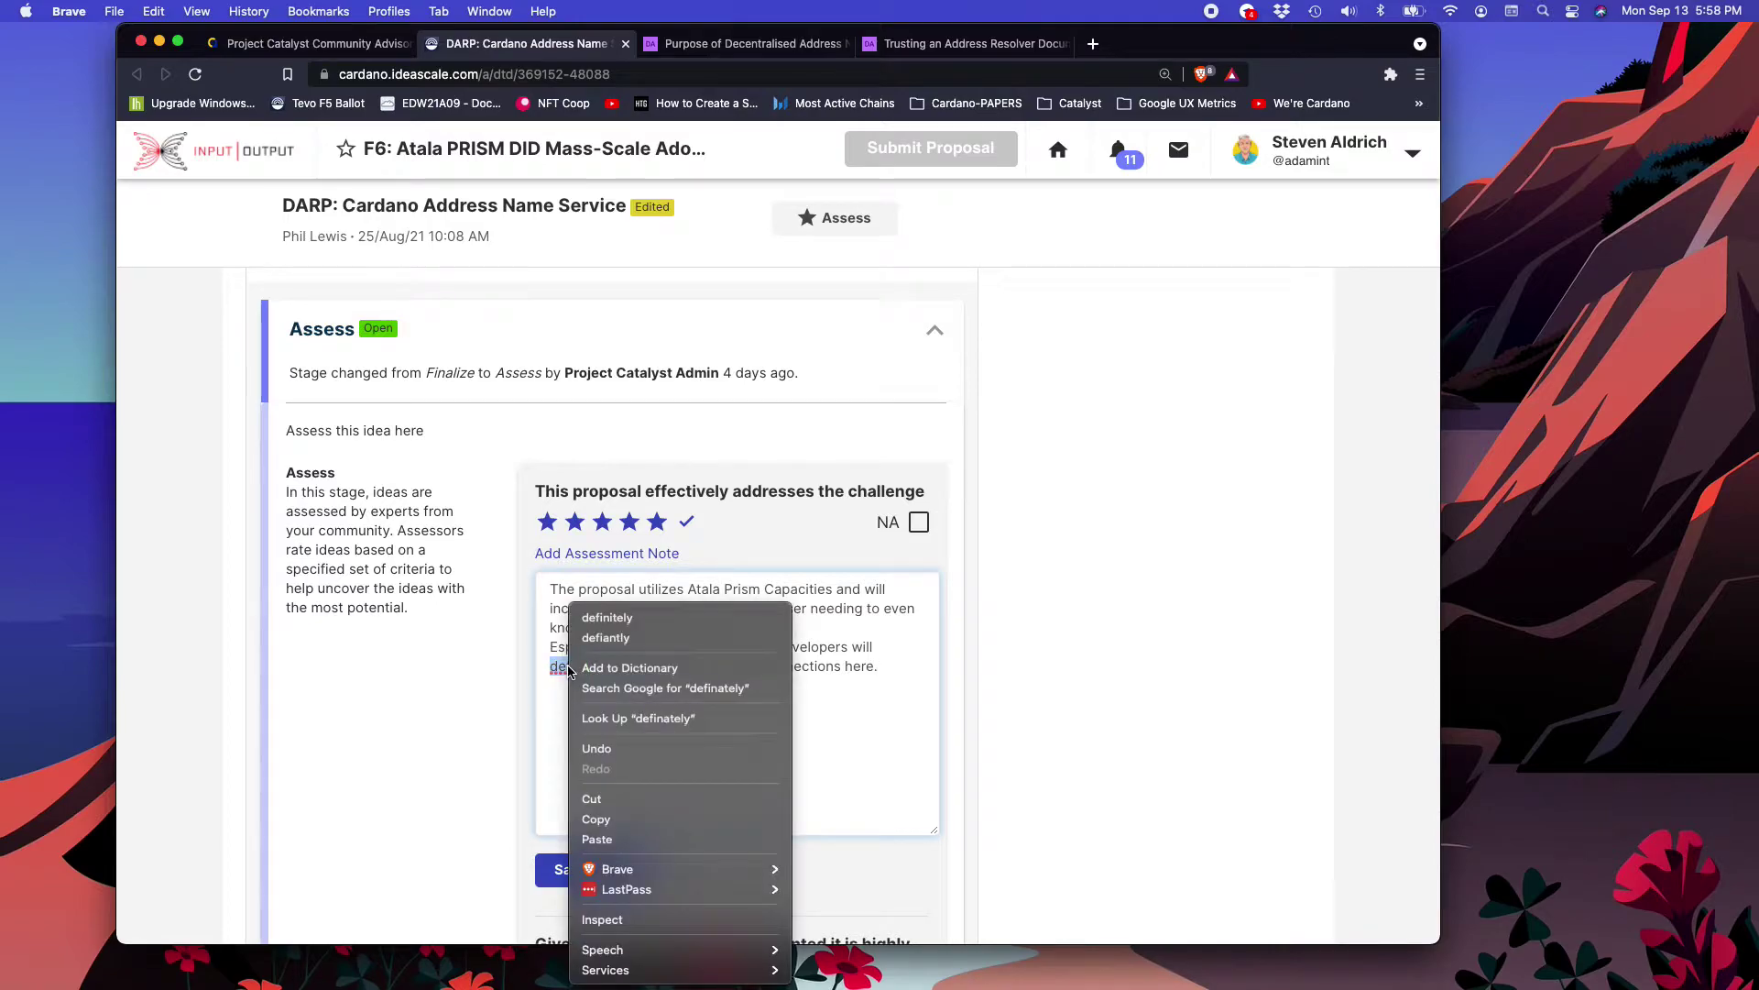
click(589, 620)
click(895, 670)
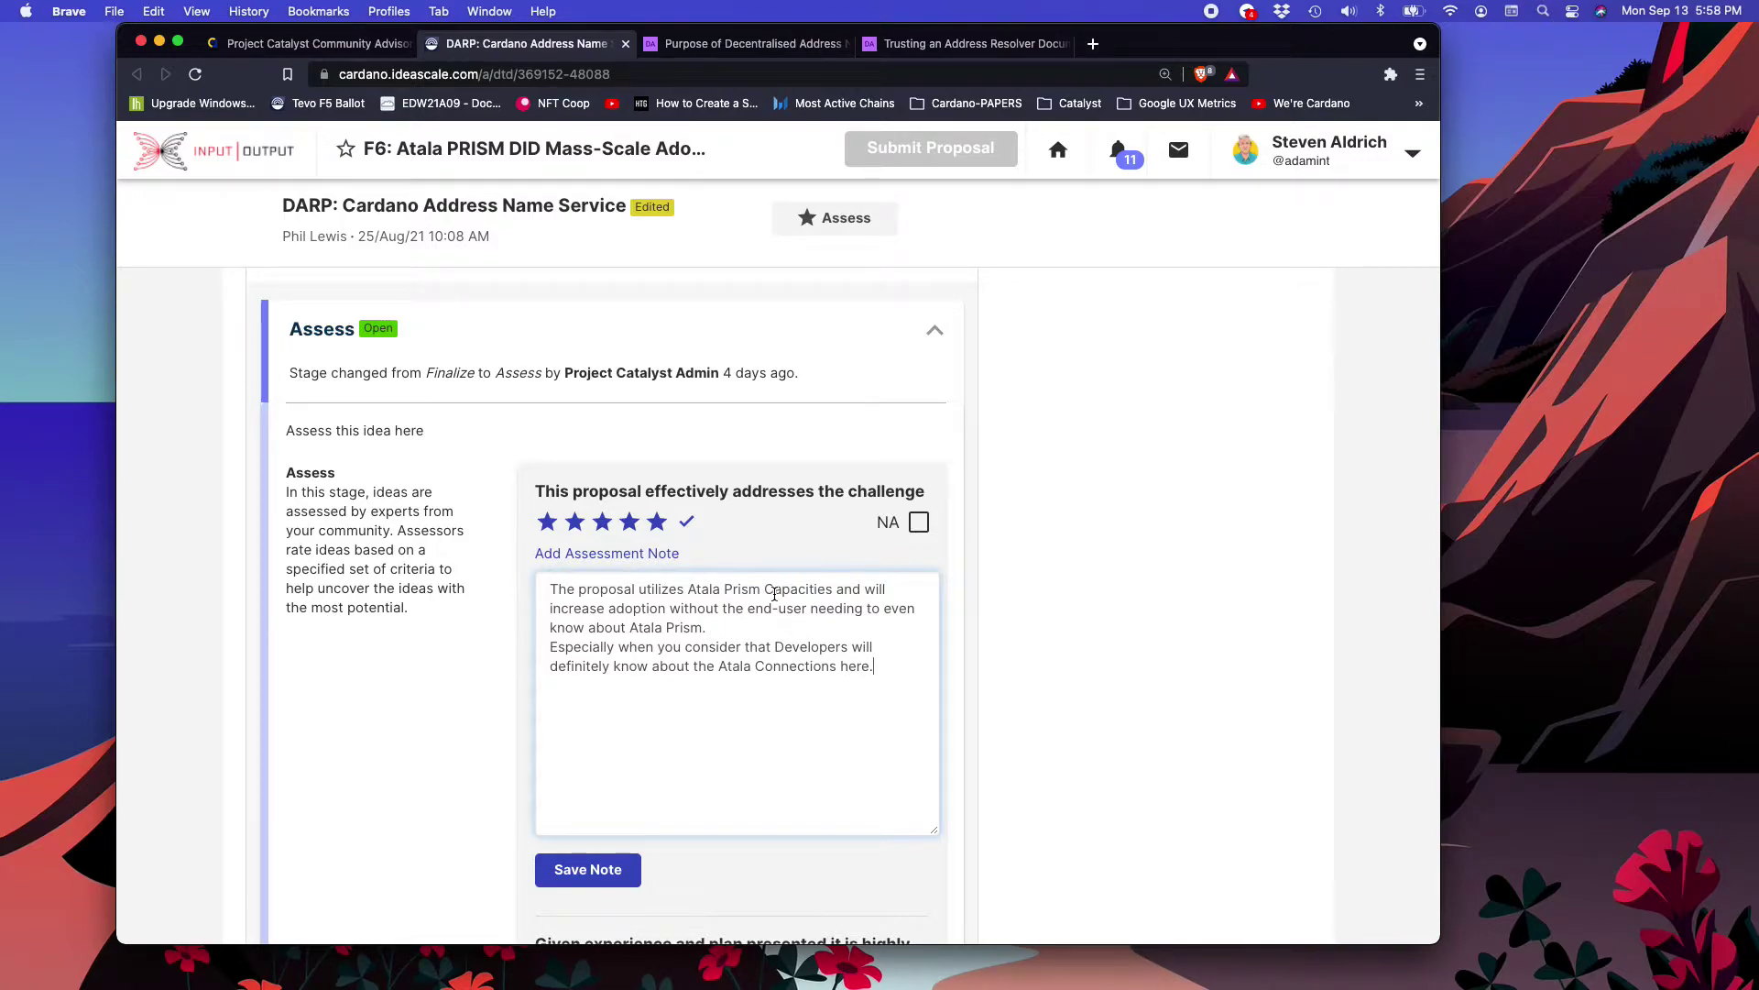
Step: Re-read the "How does it work?" section of the proposal, highlighting the passage about the DARP protocol using the service feature
scroll(755, 577, up, 15)
scroll(754, 578, up, 15)
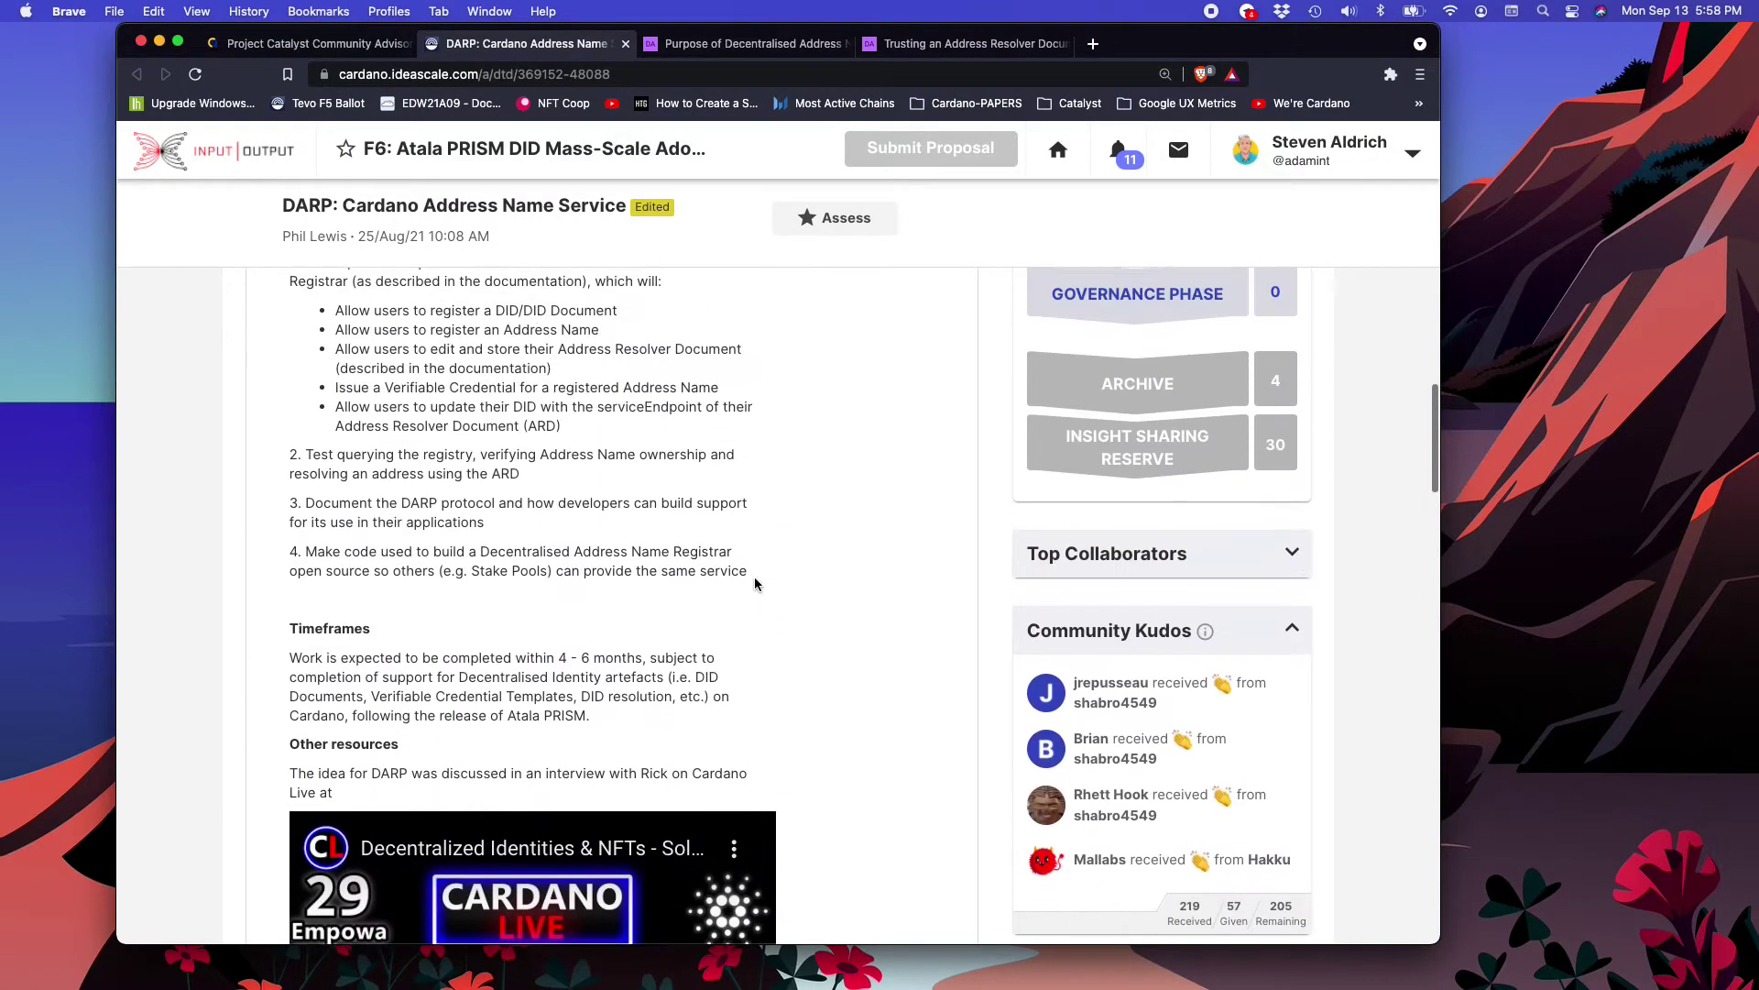
scroll(754, 578, up, 5)
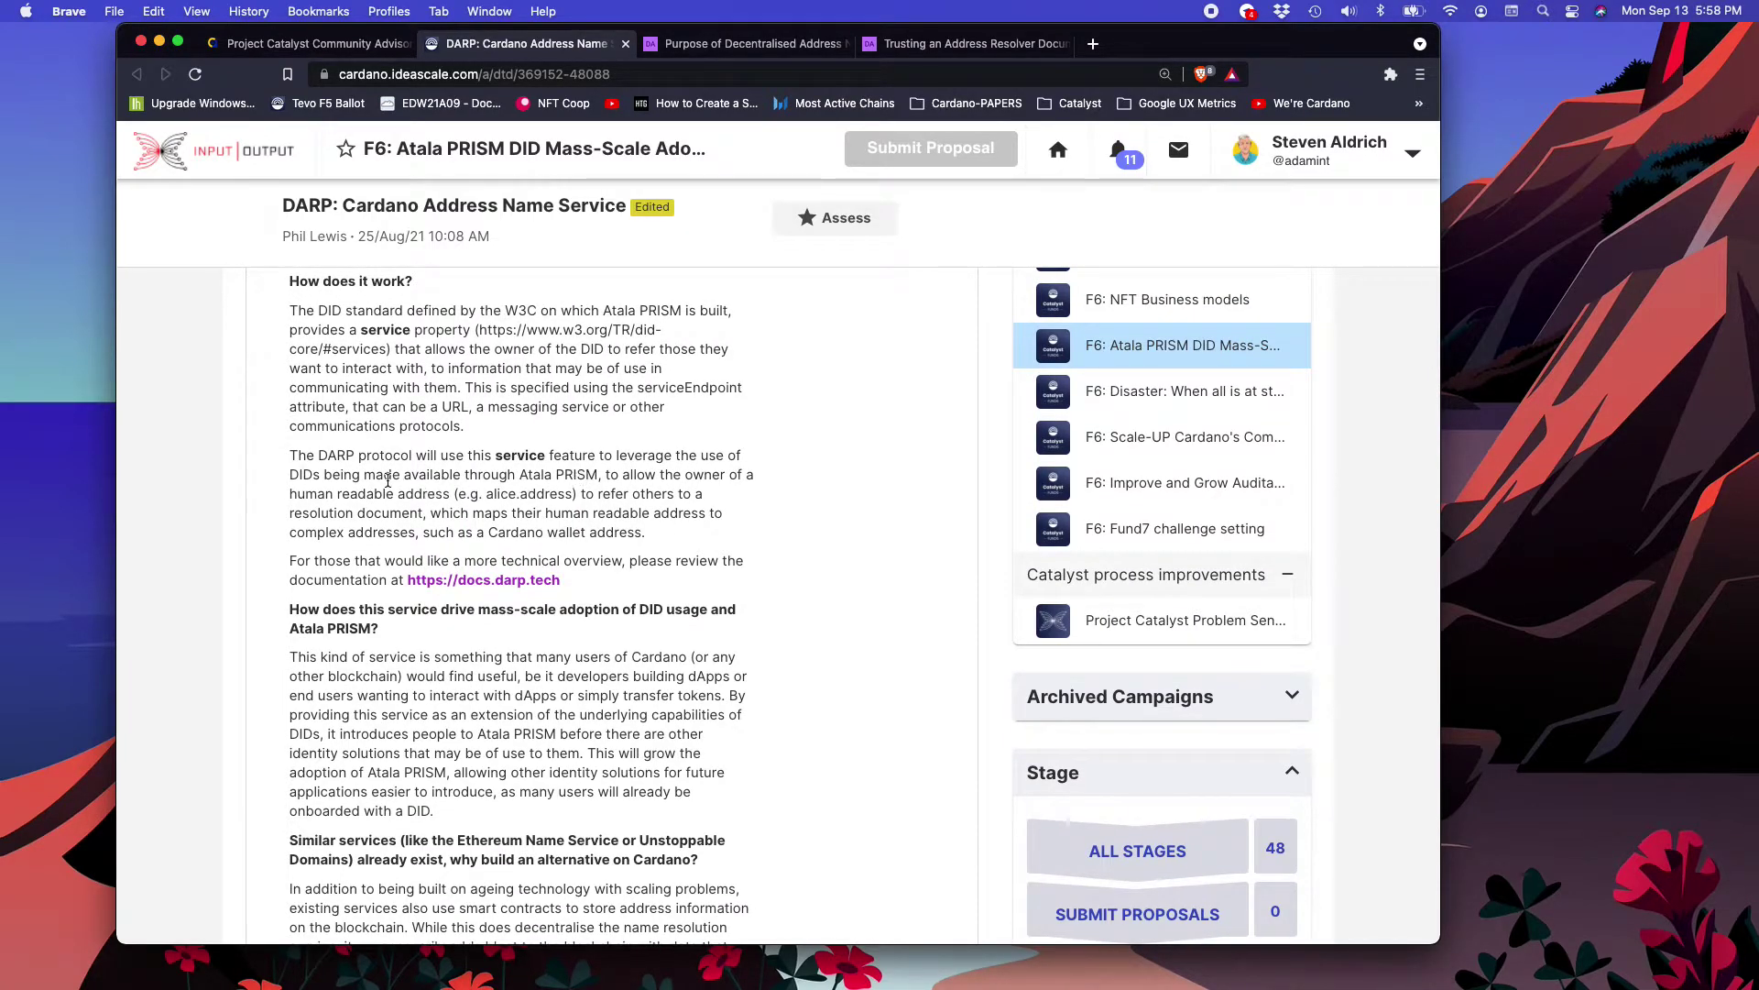
drag(496, 453, 561, 453)
drag(674, 455, 492, 457)
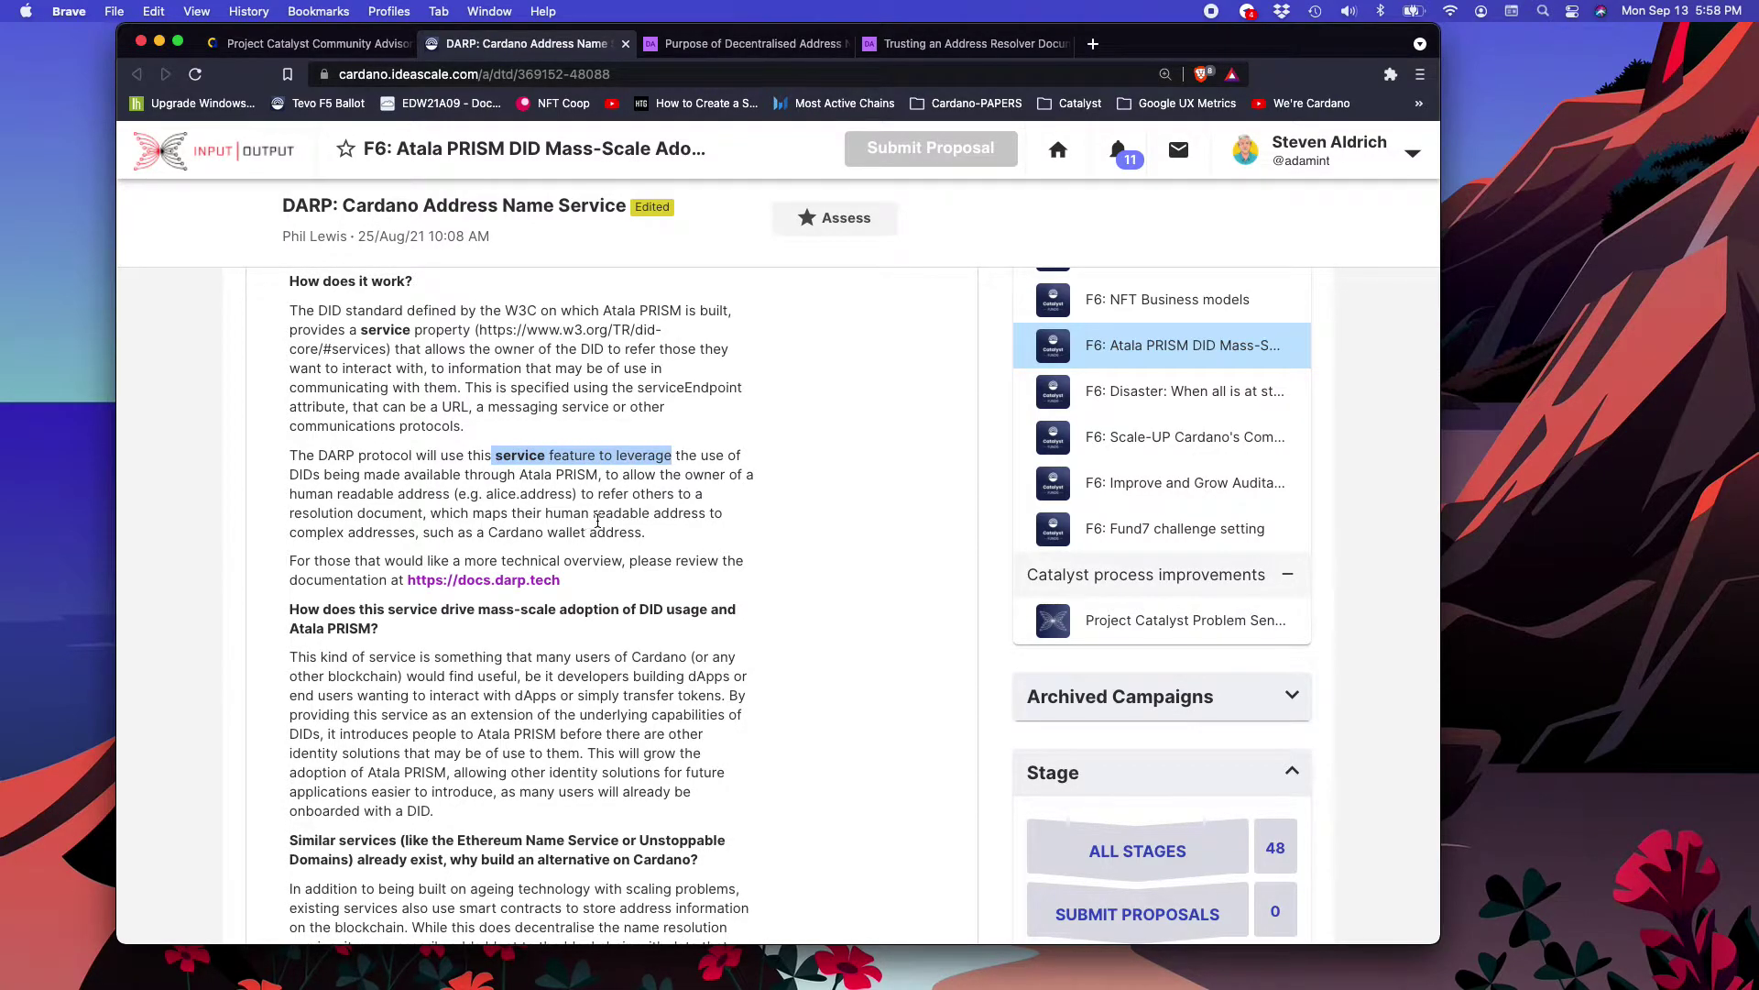
scroll(589, 523, down, 15)
scroll(597, 520, down, 20)
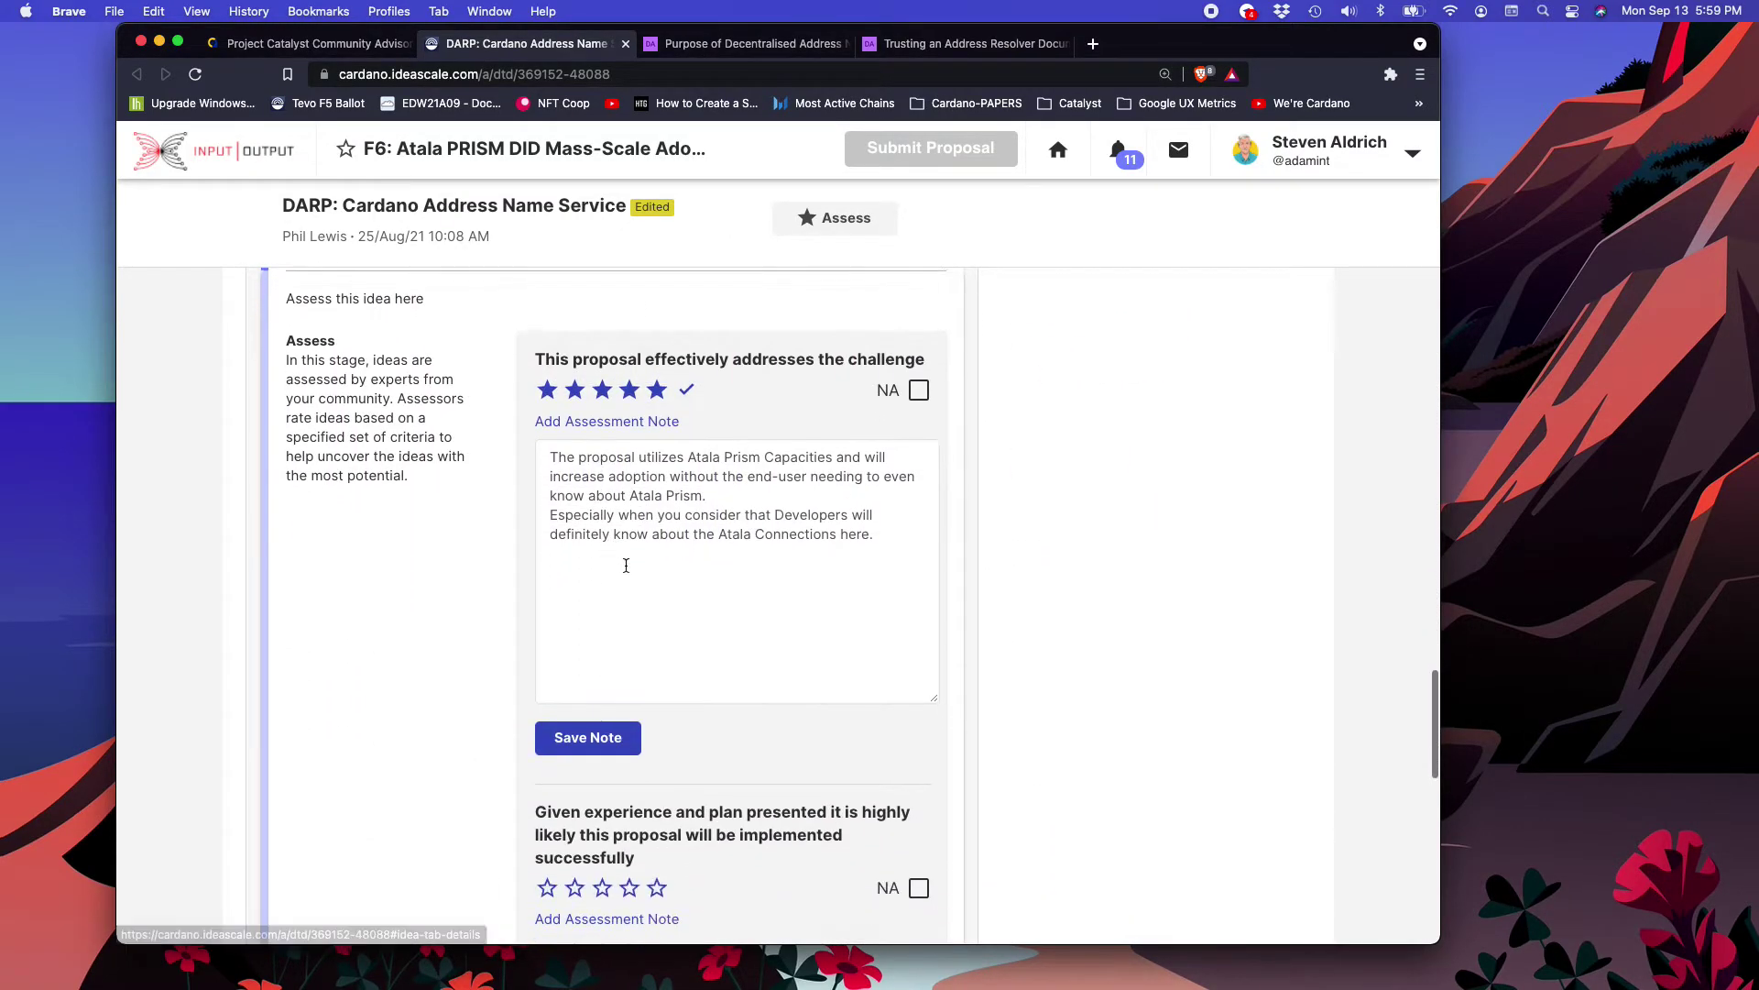
scroll(647, 568, up, 15)
scroll(647, 568, up, 3)
Step: Insert "to the DID Standard Service Features" after "Atala Connections" in the first criterion's note and save the note
scroll(647, 568, down, 20)
scroll(648, 570, down, 2)
scroll(669, 572, up, 5)
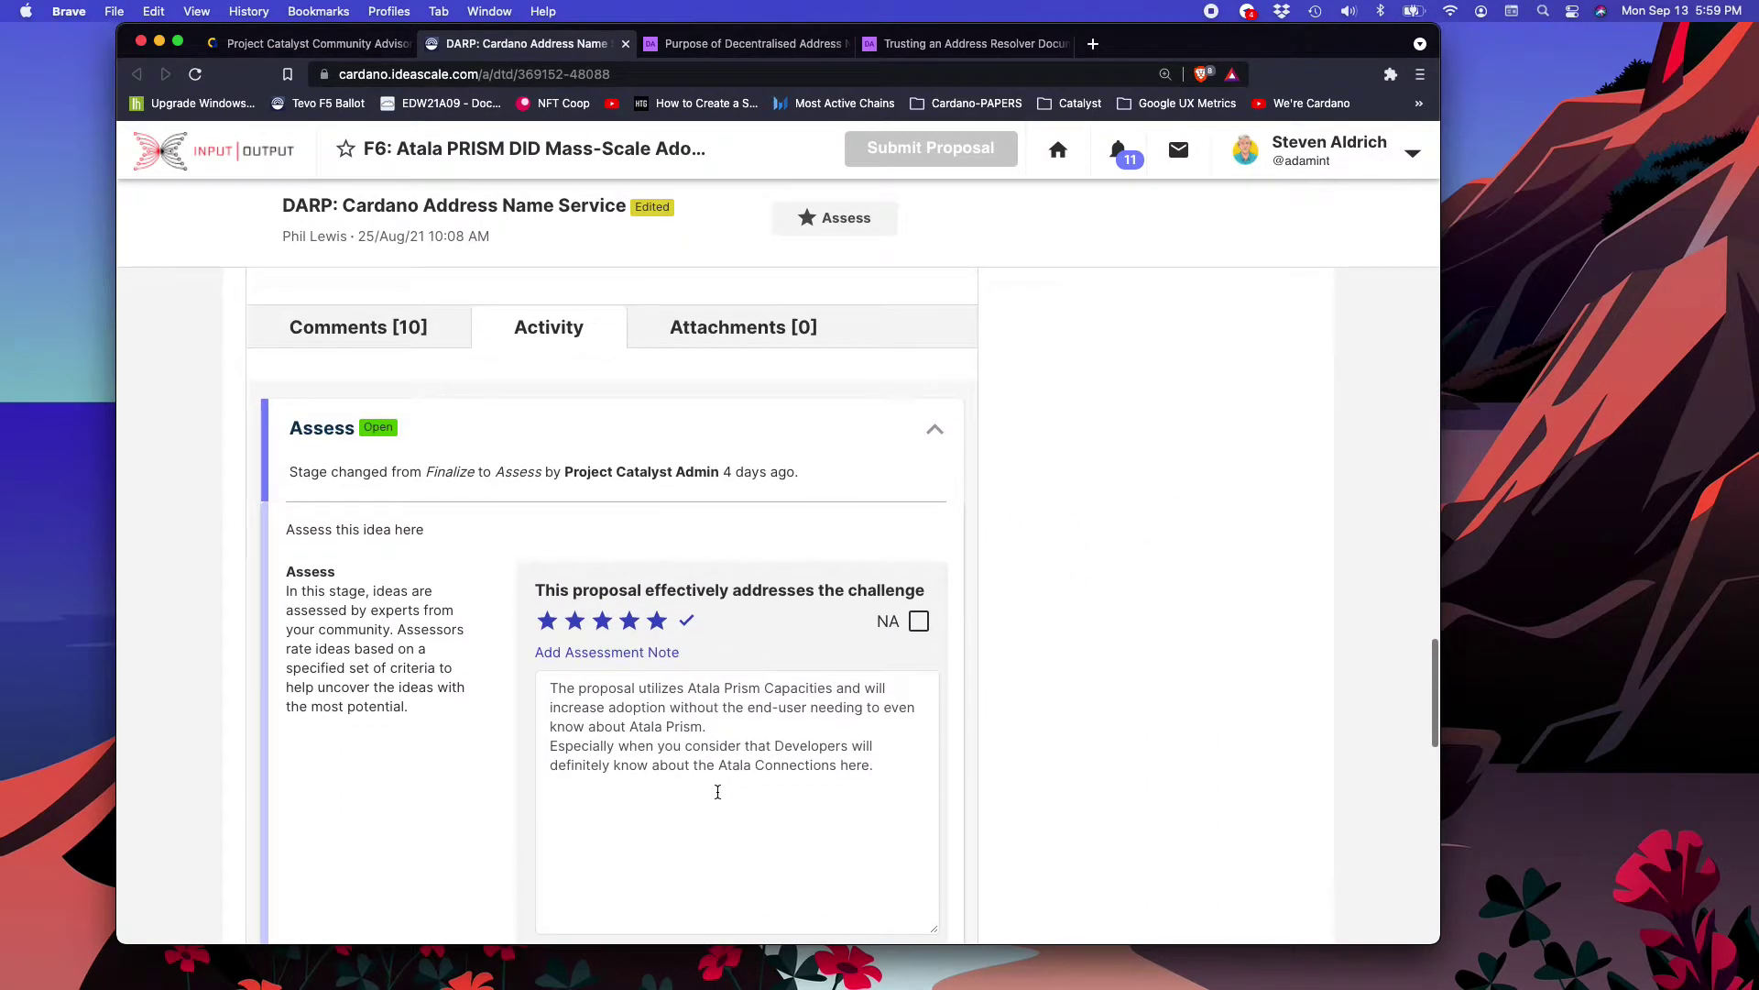
click(839, 768)
text(to the )
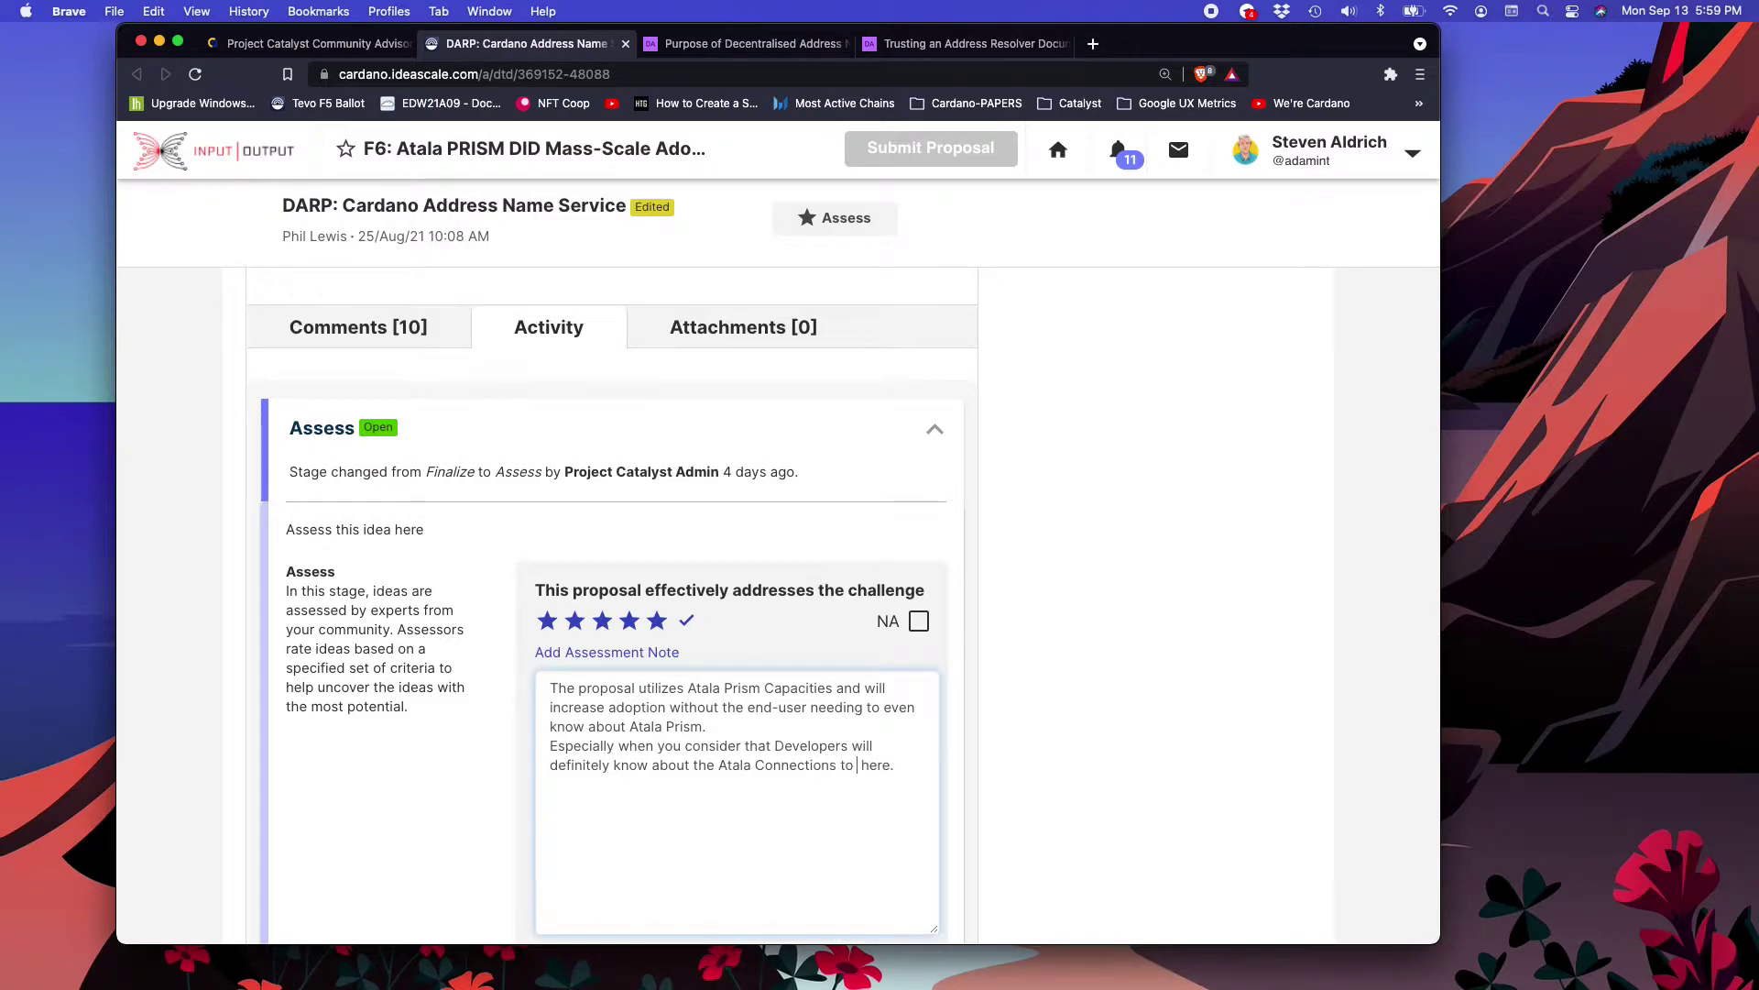
text(DID Stand)
text(ard Servic)
text(e Feature)
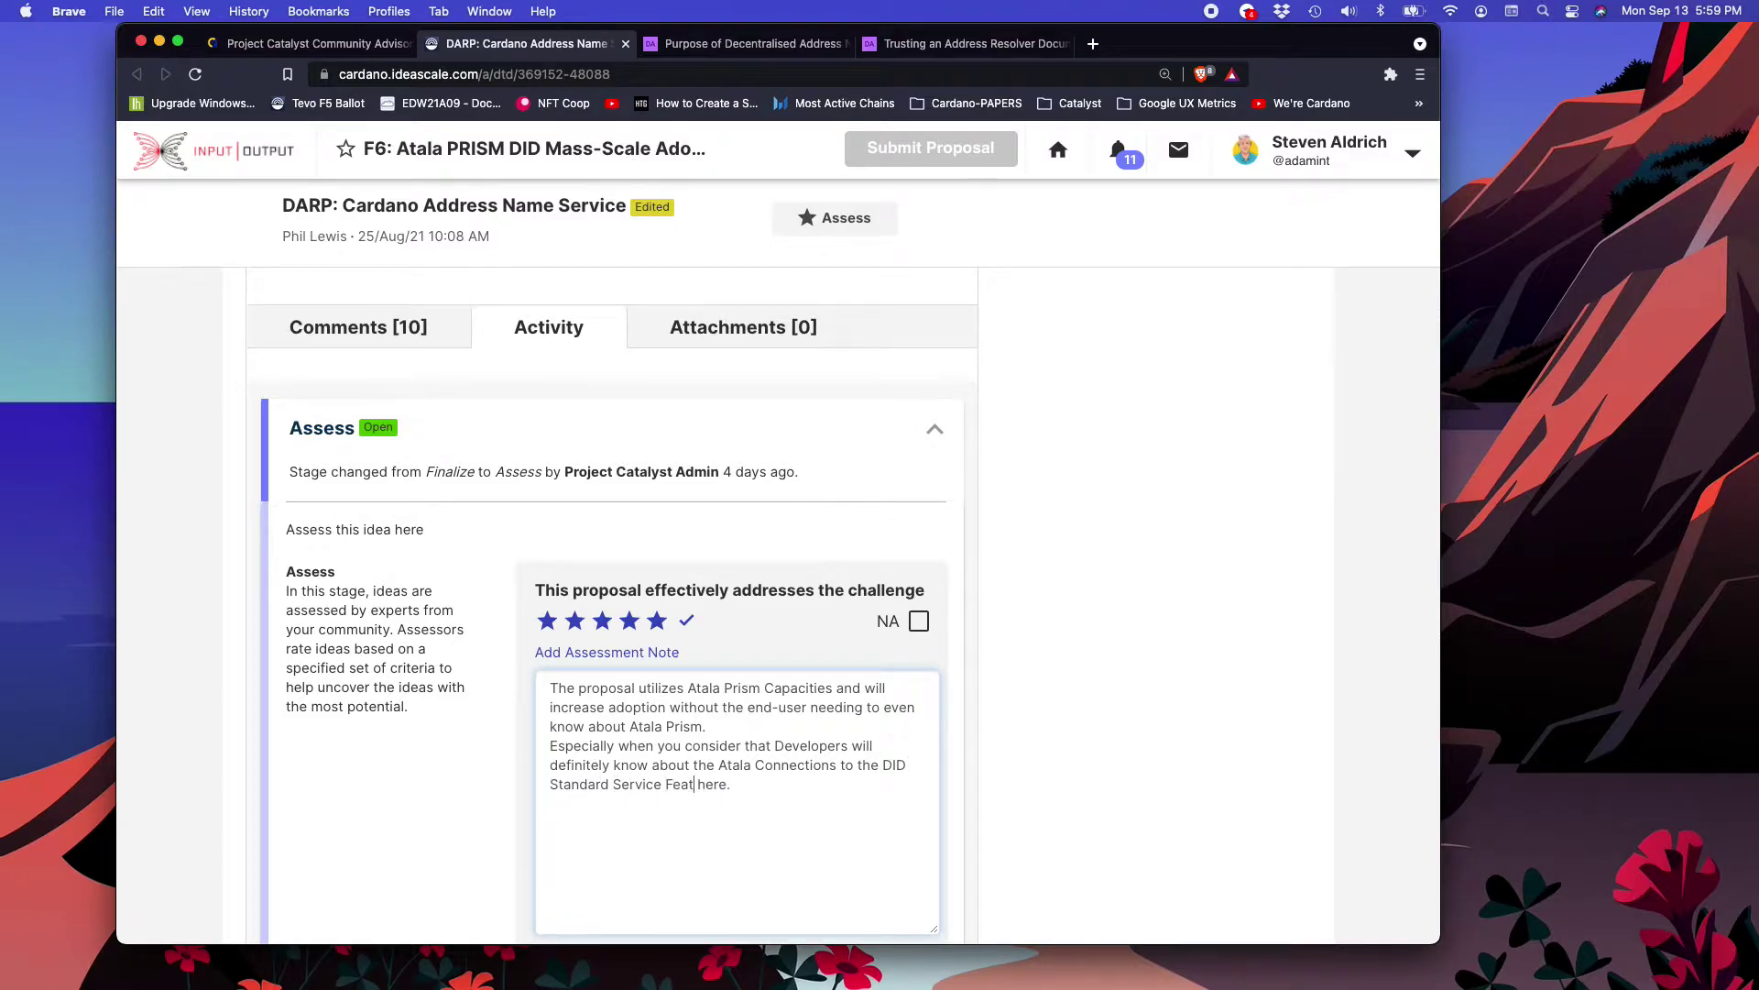
text(s)
click(803, 794)
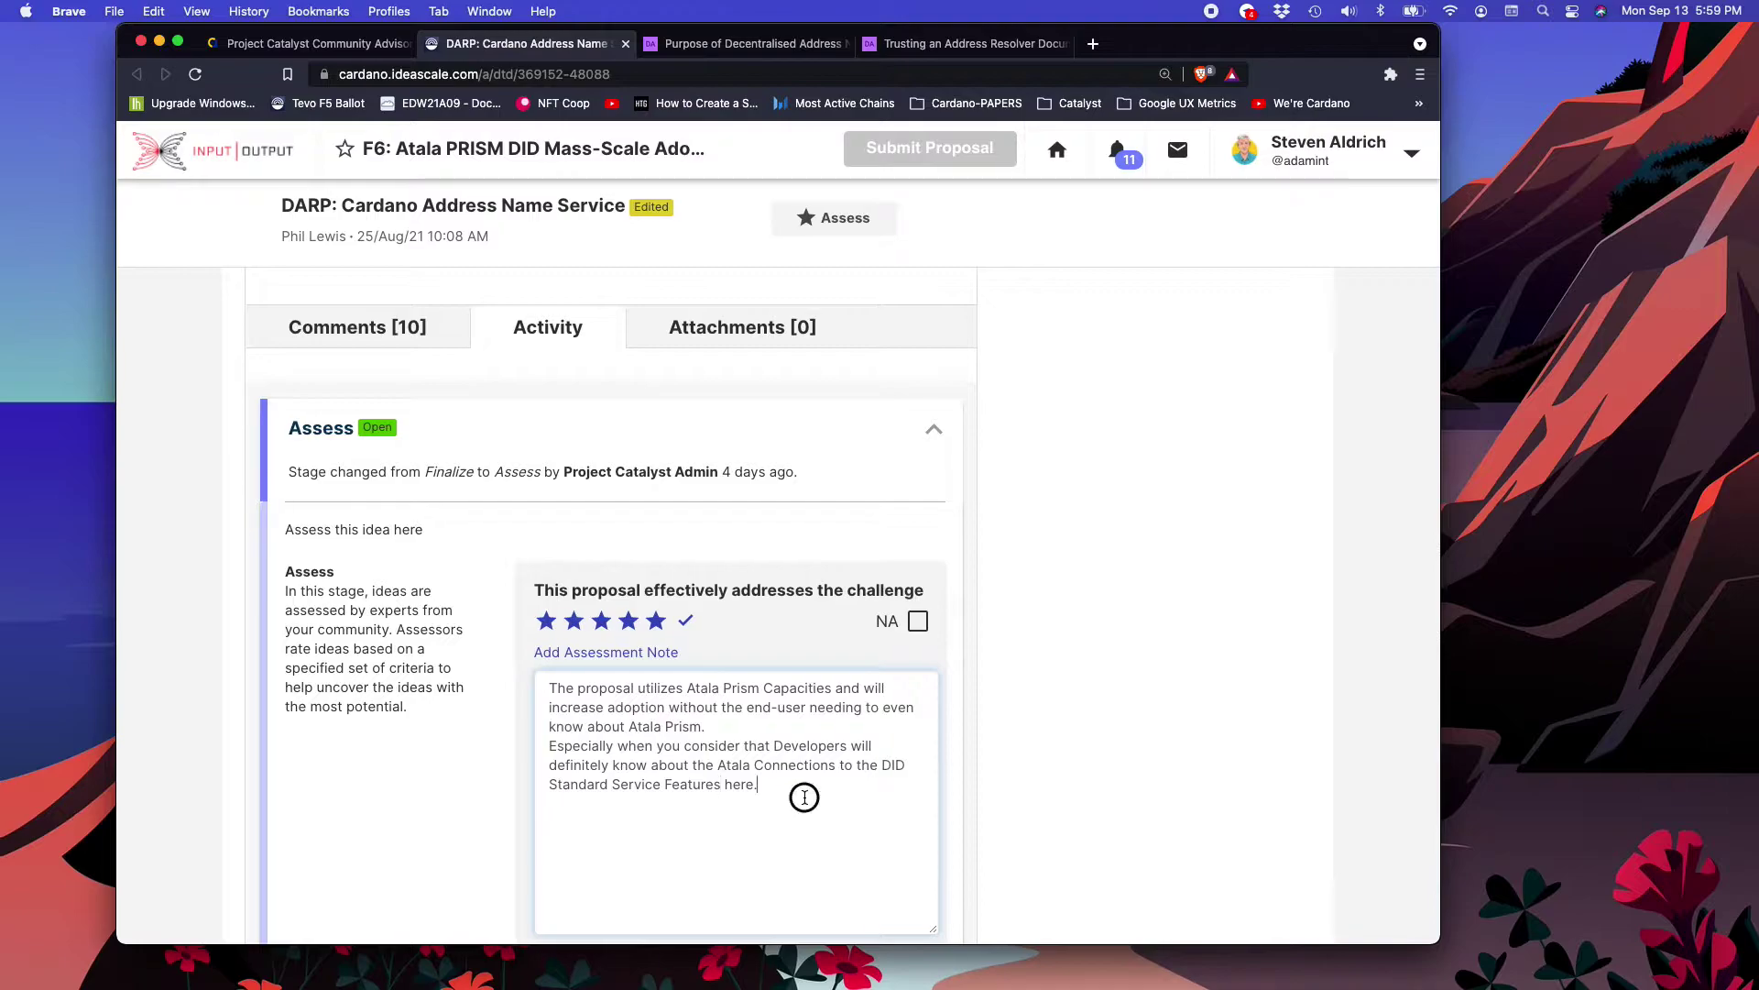
scroll(816, 793, down, 3)
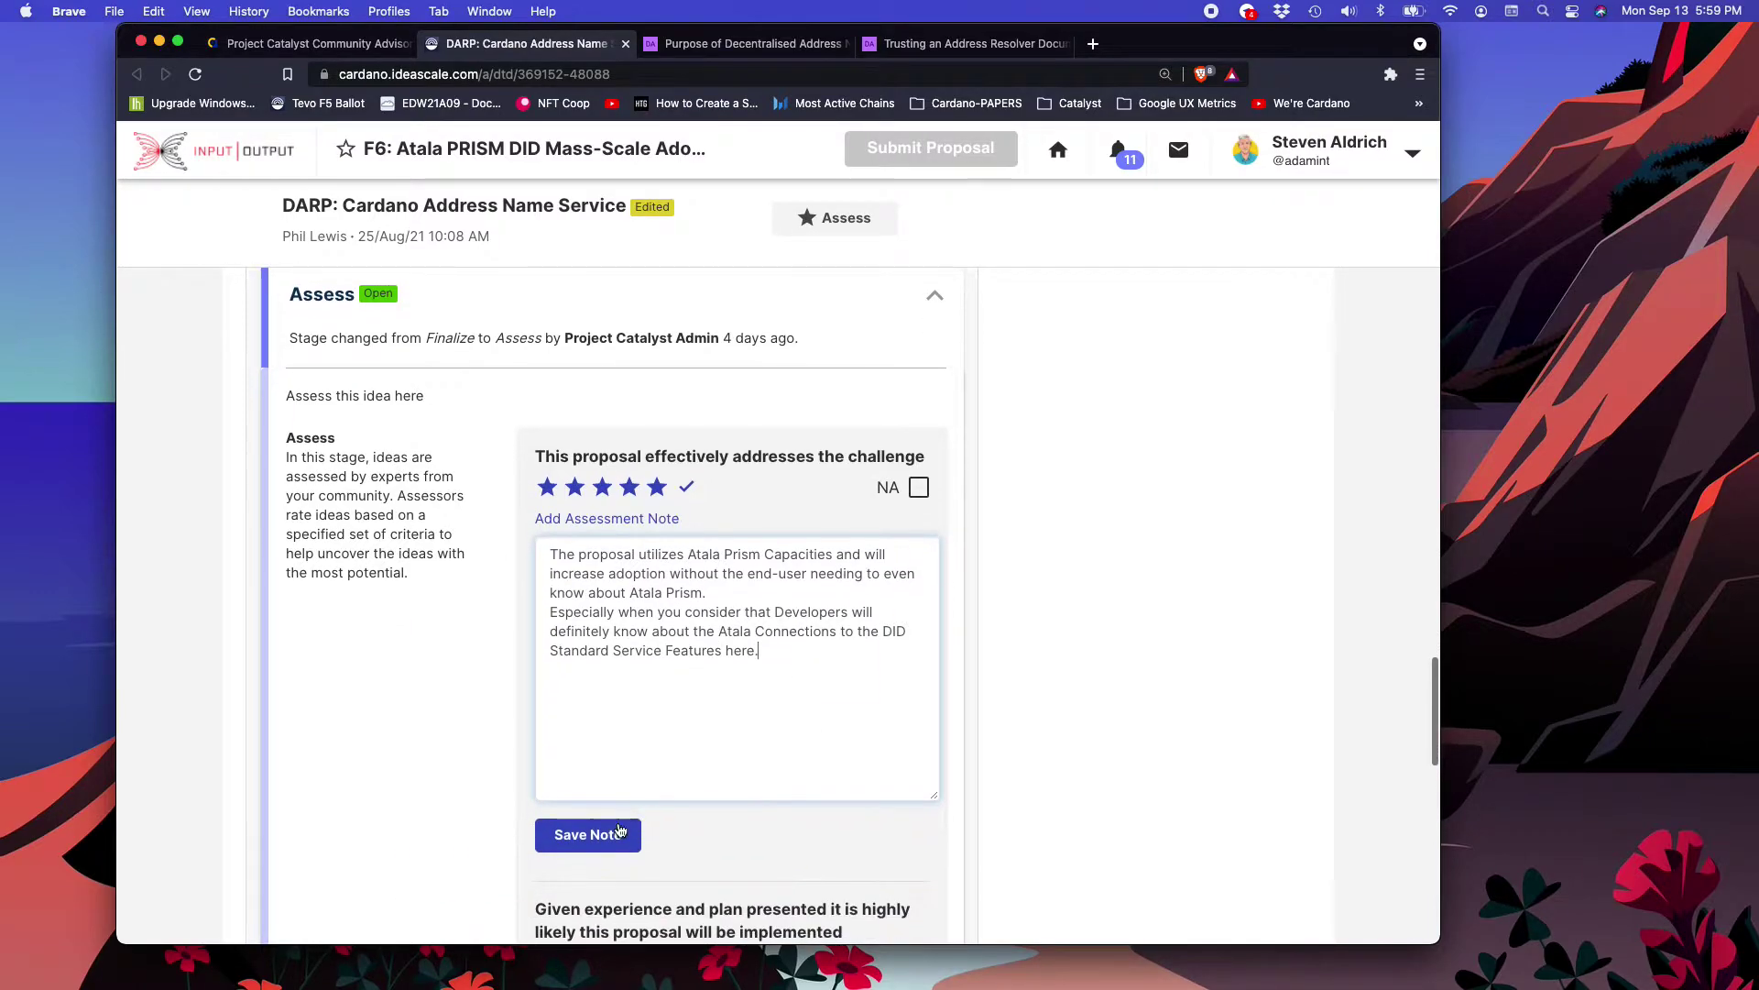
click(583, 836)
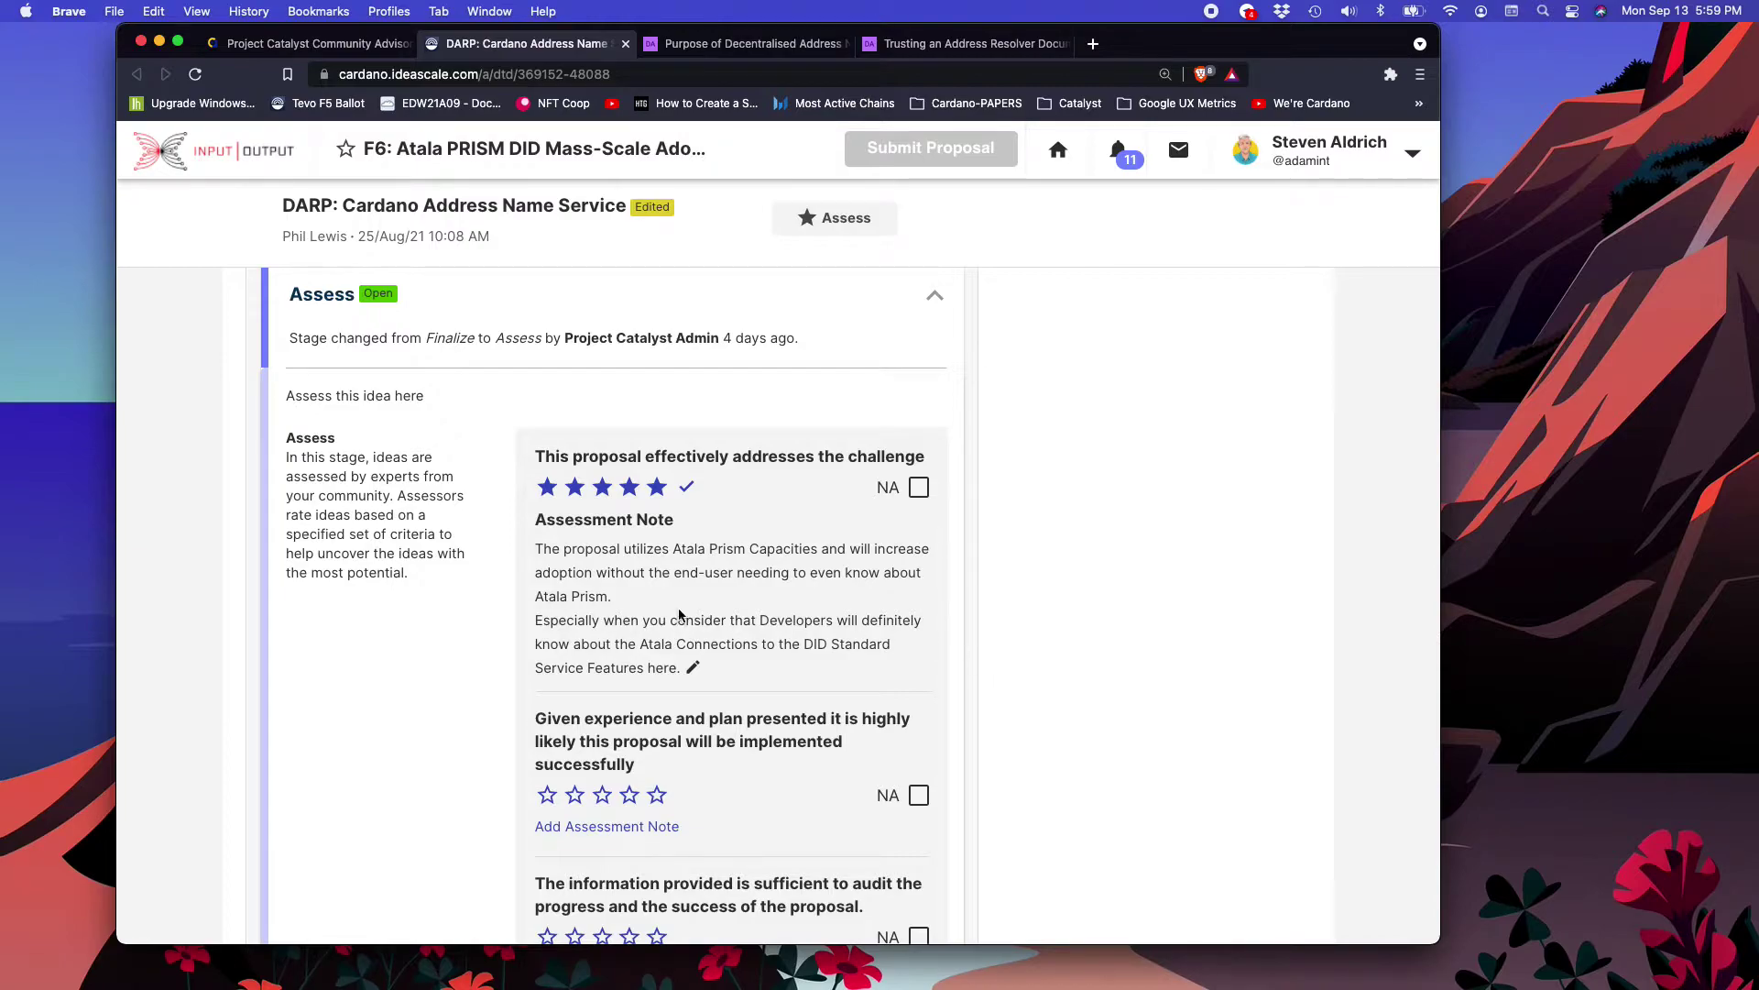
Step: Re-select five stars for the first criterion, then reopen its assessment note for editing and save it again
click(629, 487)
click(657, 486)
click(693, 668)
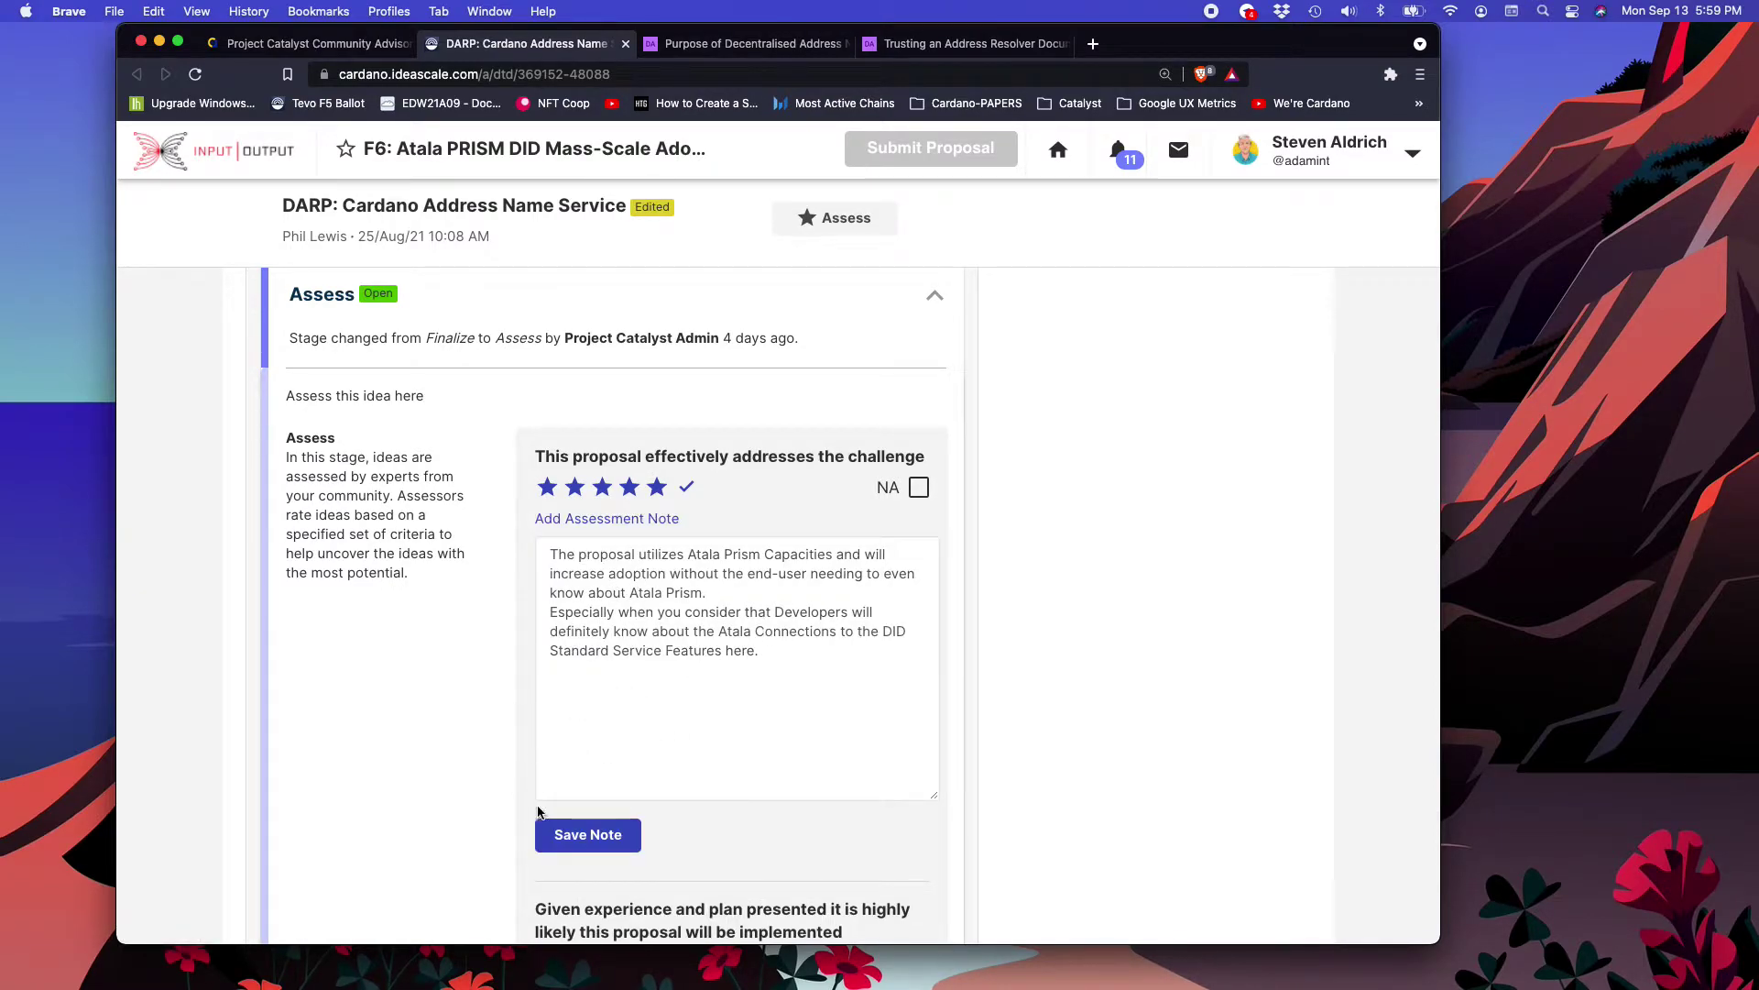
click(574, 837)
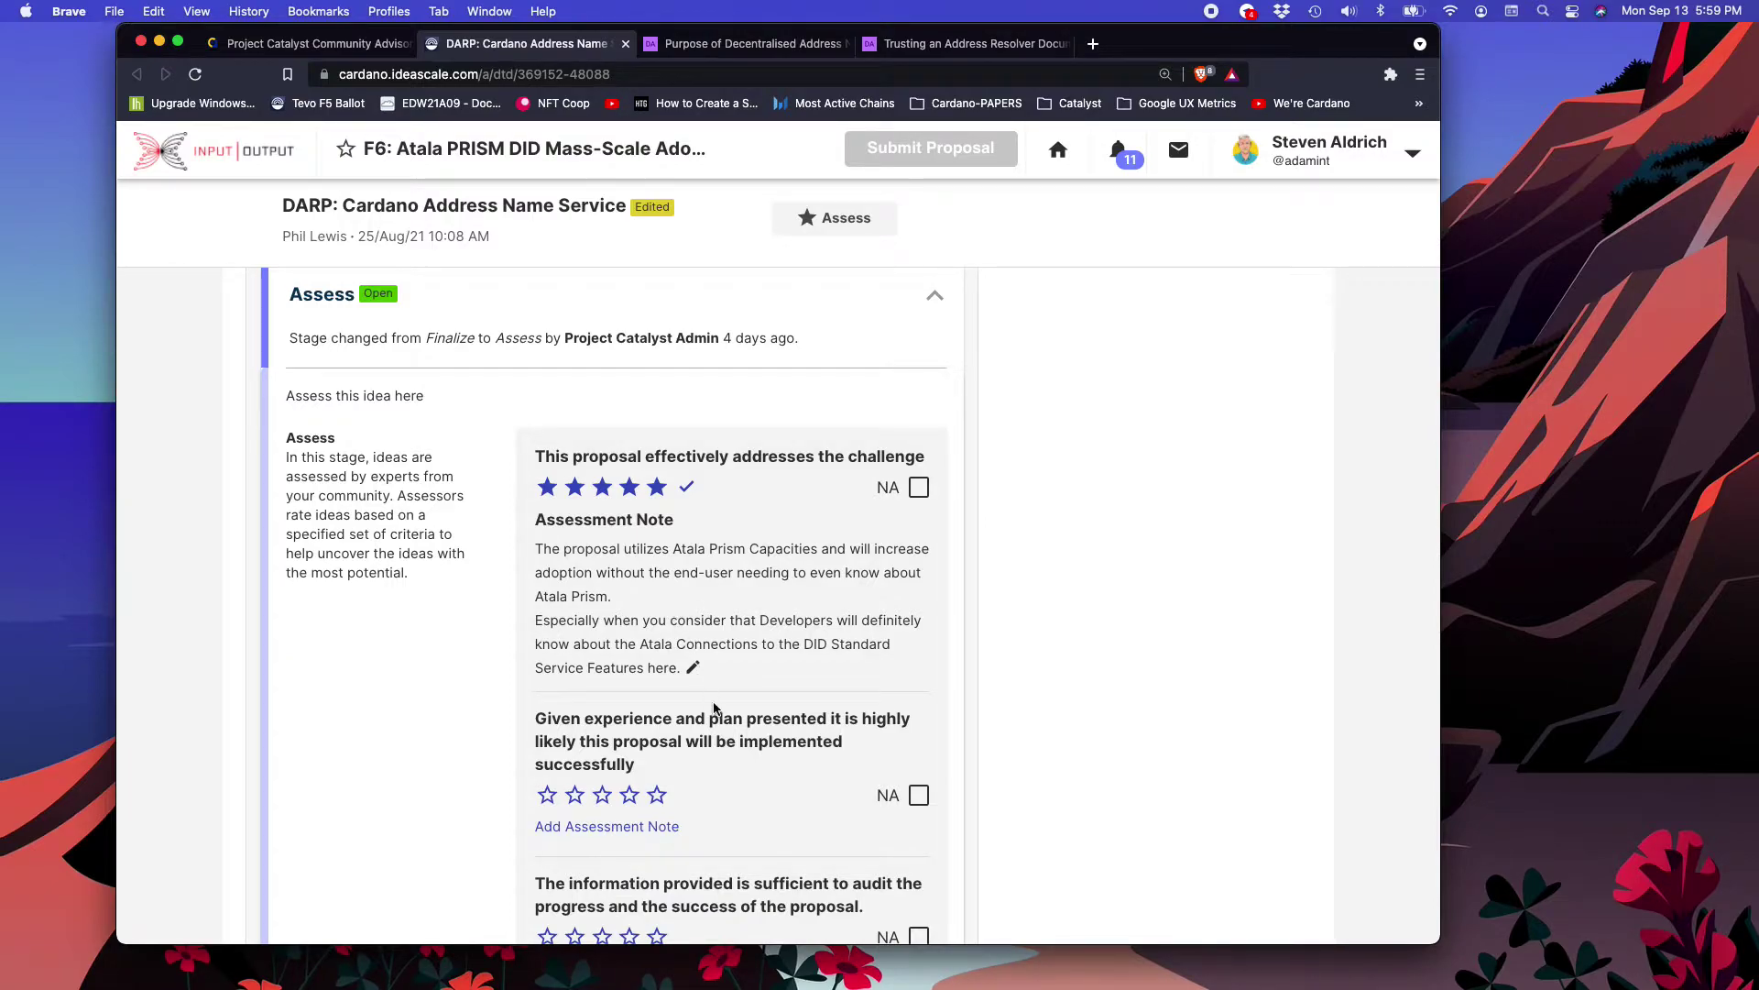
Step: Review the proposal's Deliverables, highlighting the use of the requested funds and the planned capabilities of the Decentralised Address Name Registrar
scroll(753, 738, down, 5)
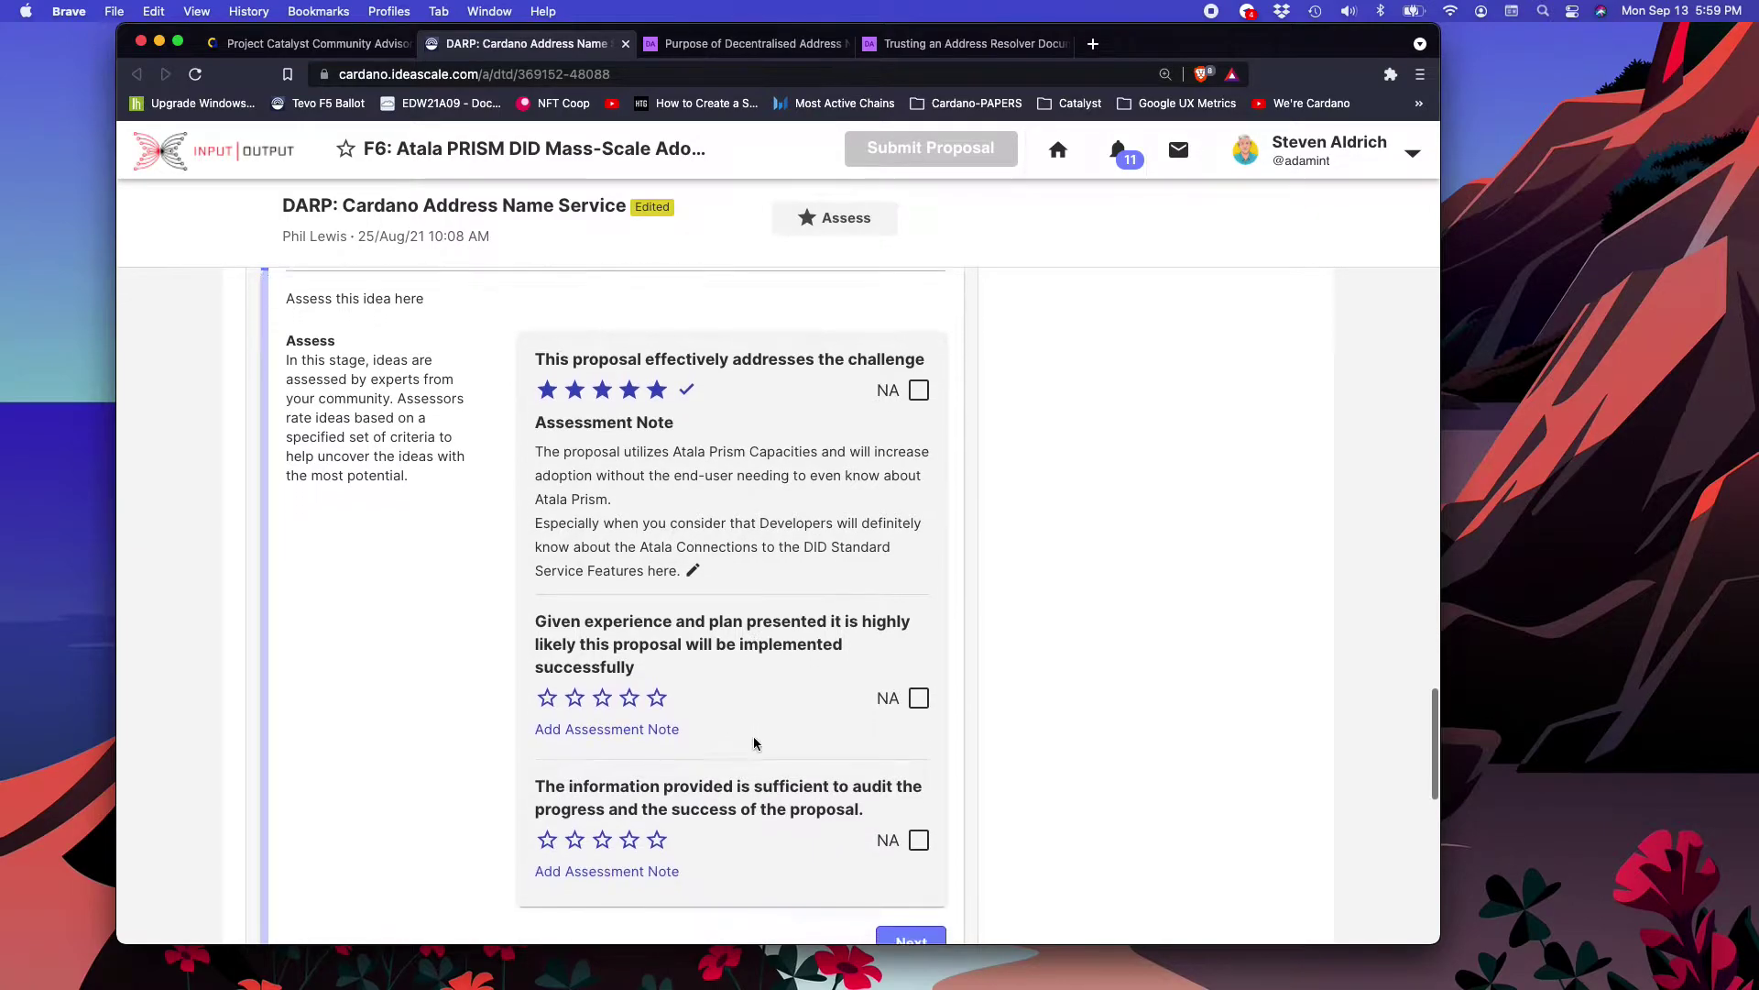
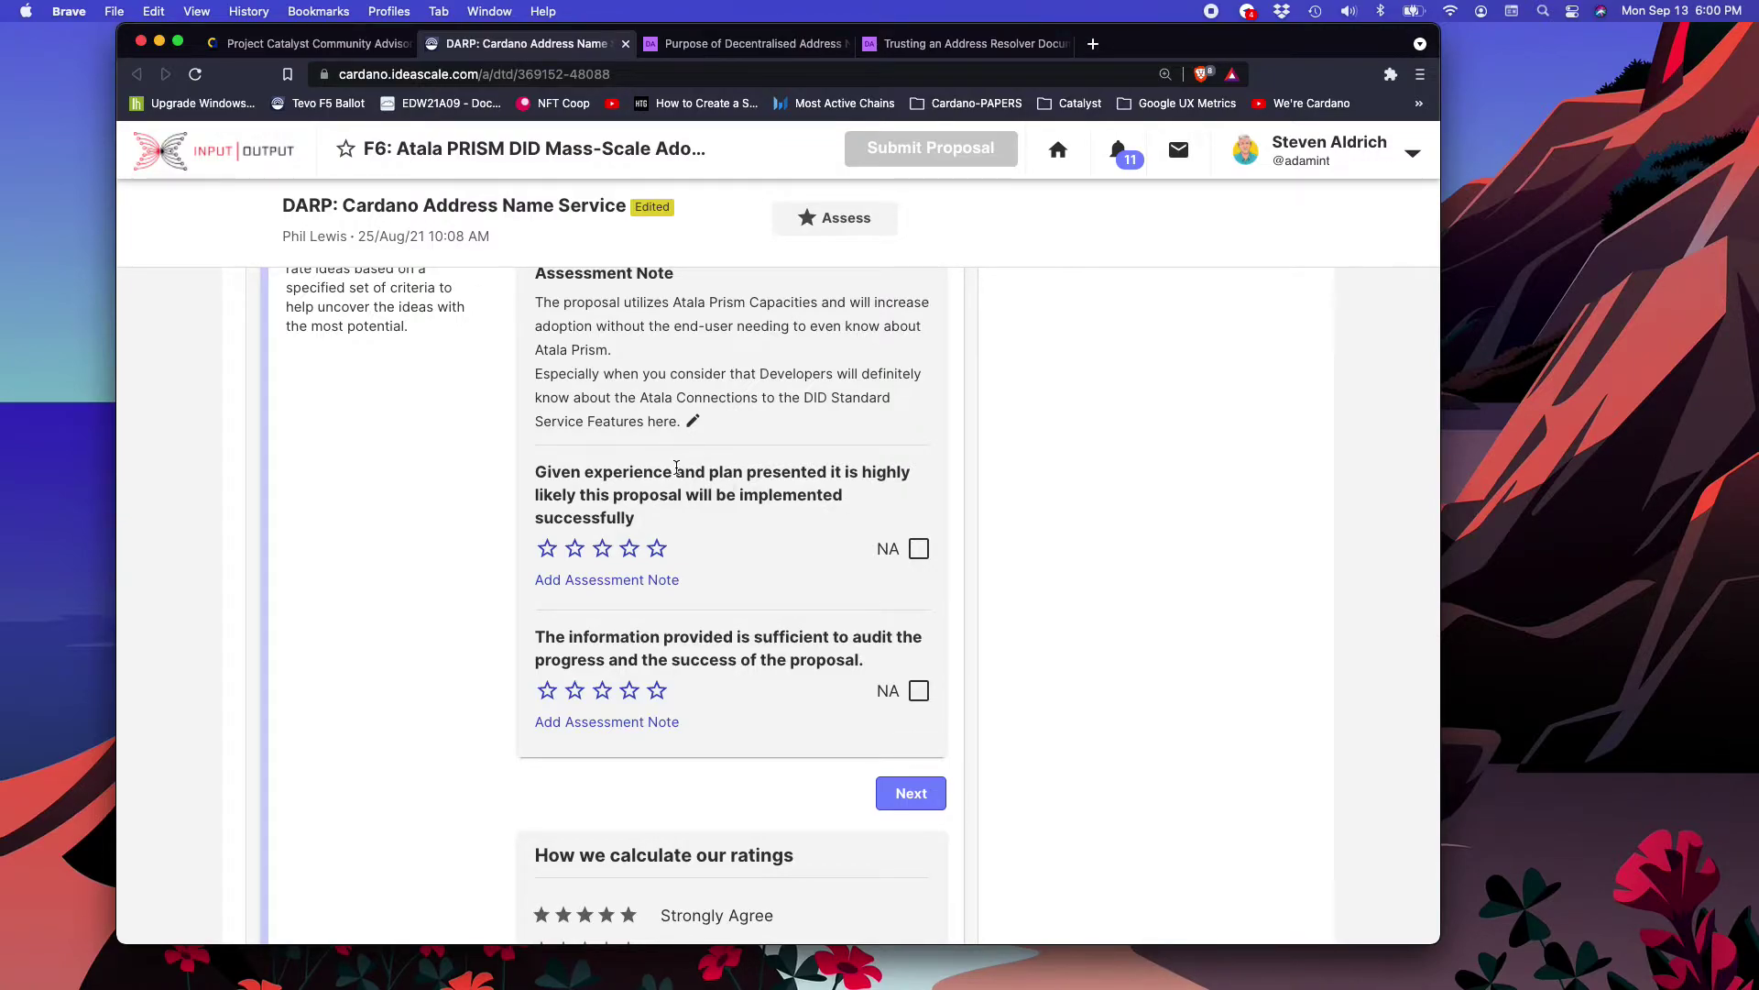
scroll(635, 436, up, 20)
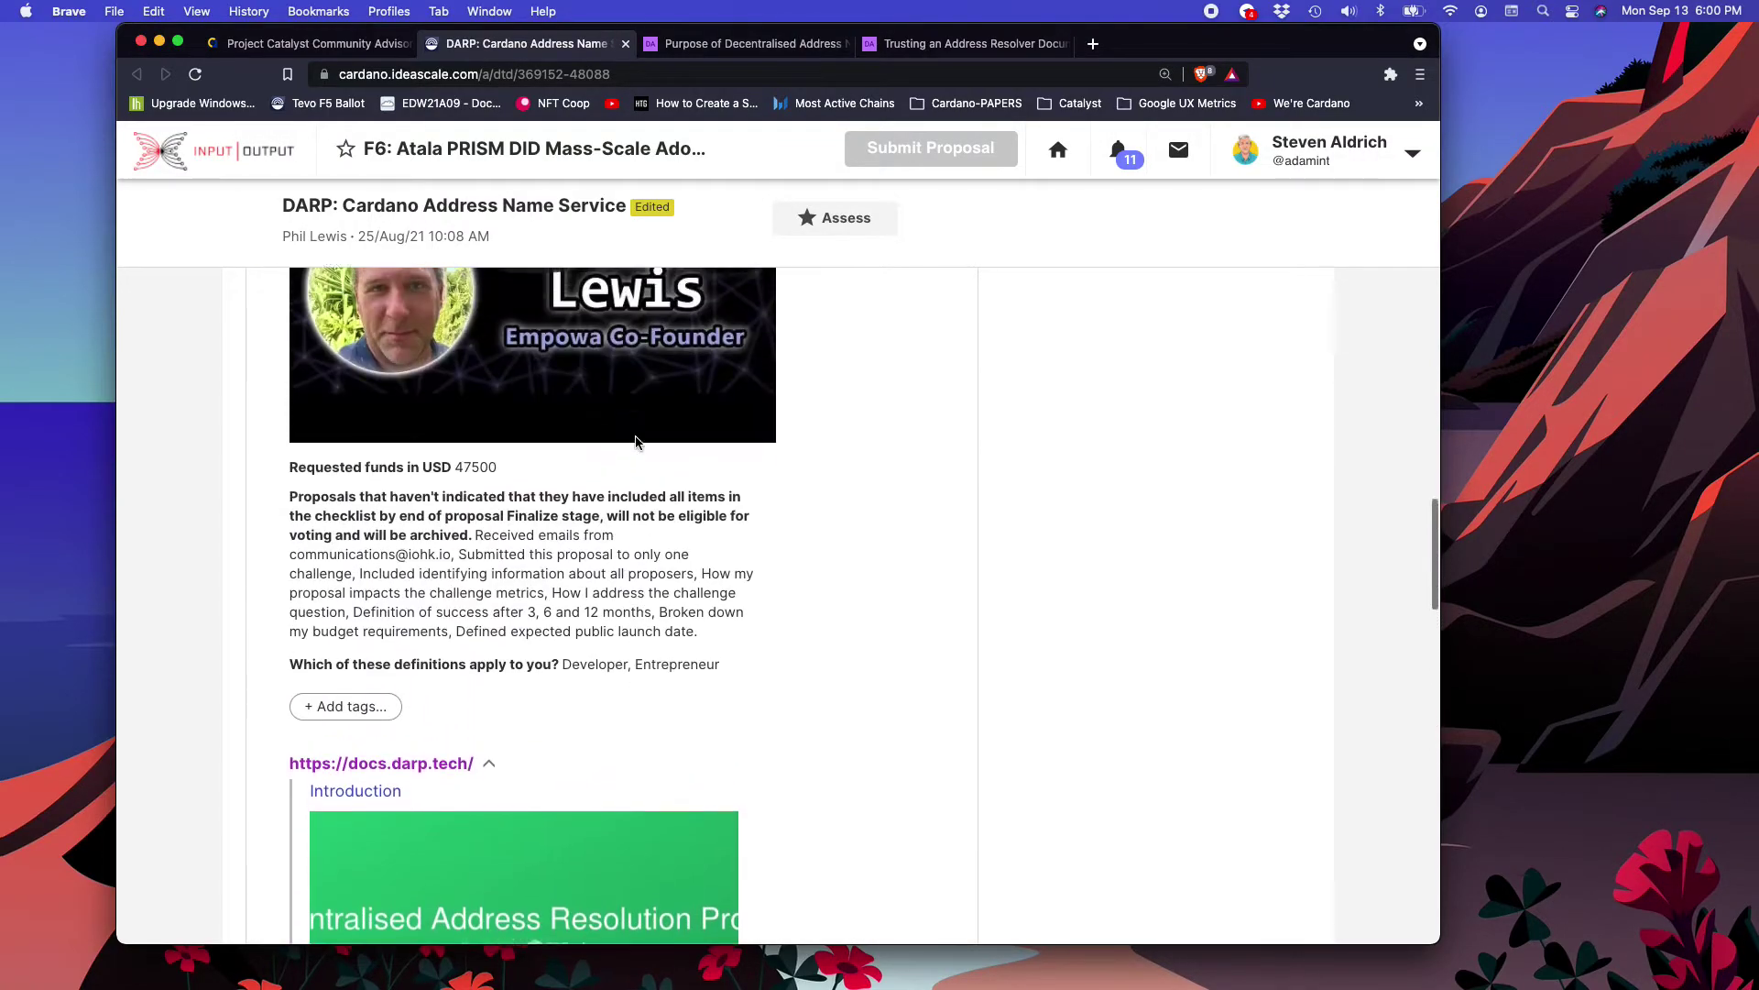
scroll(637, 443, up, 10)
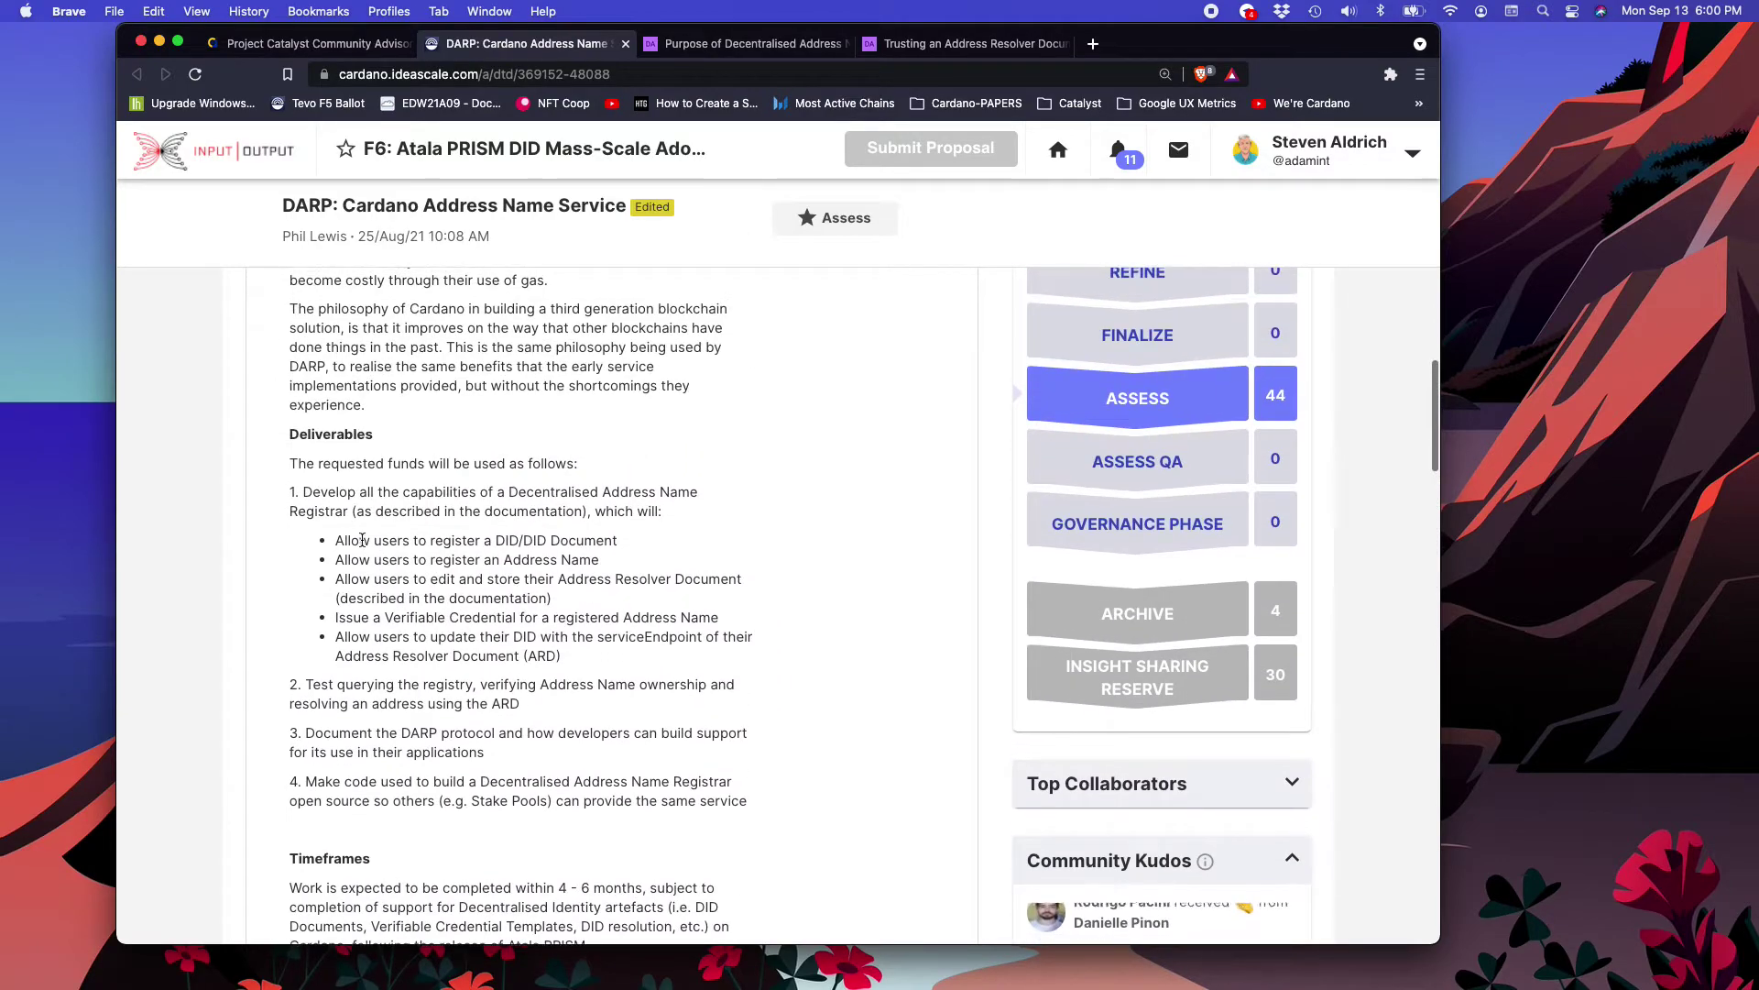
drag(335, 466, 496, 463)
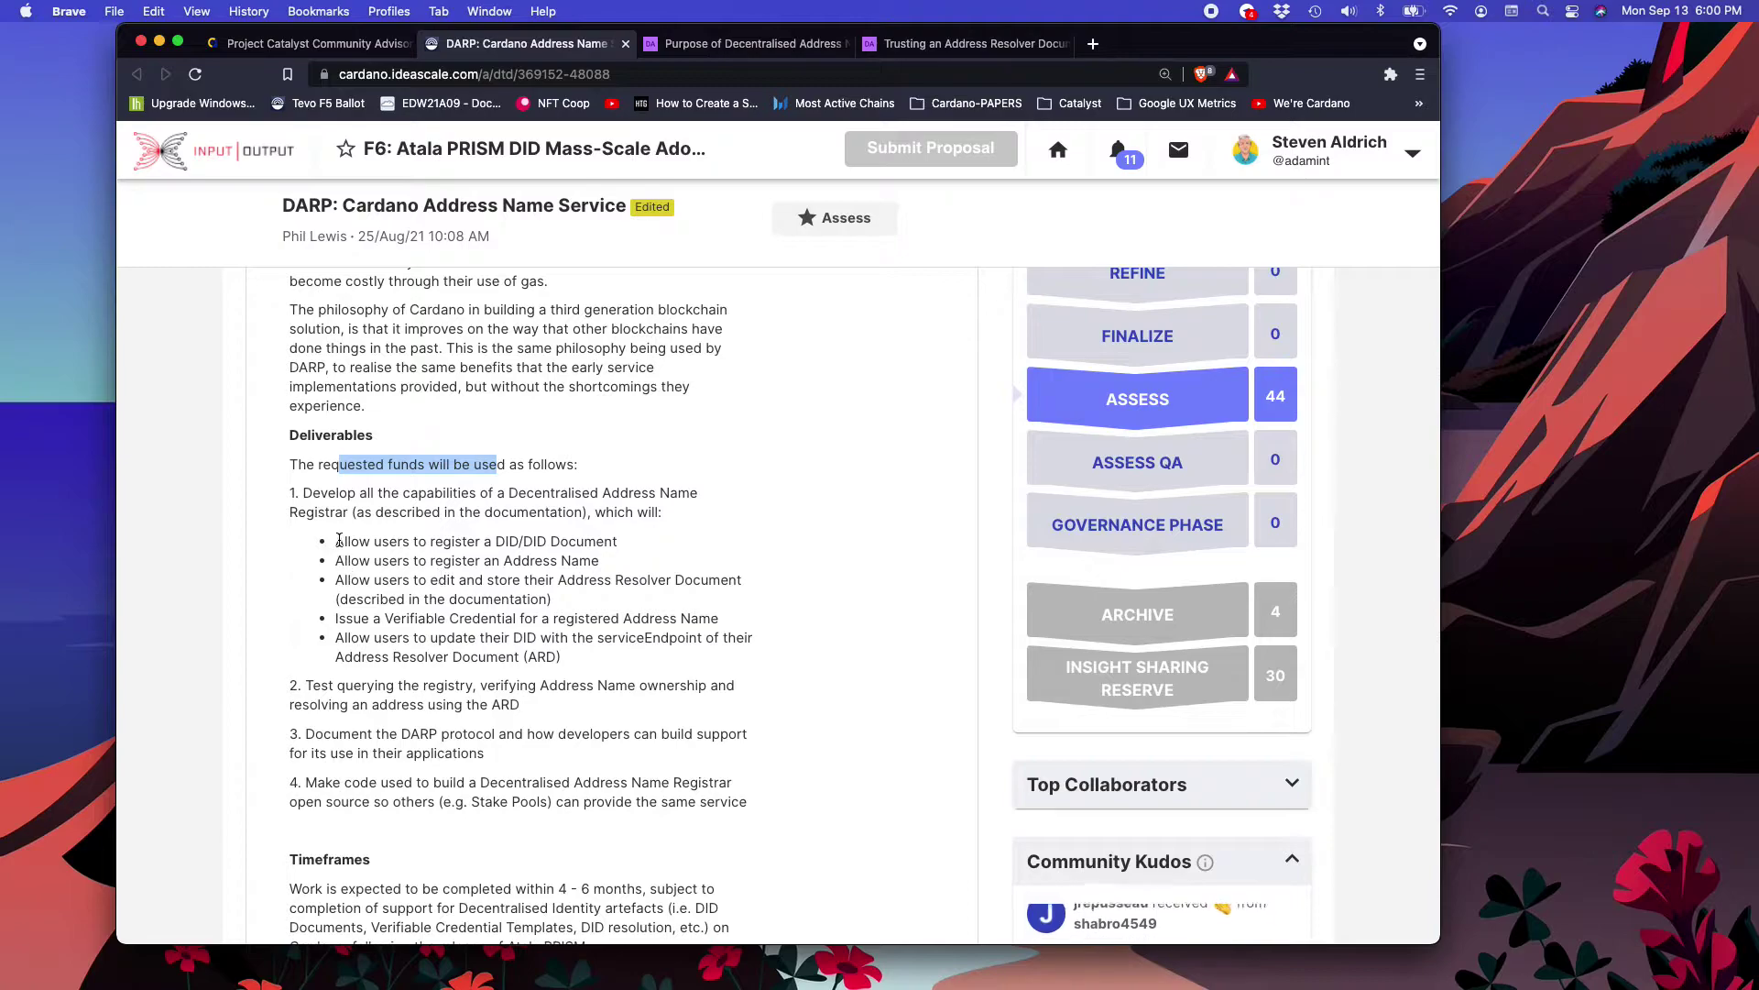
drag(335, 541, 472, 614)
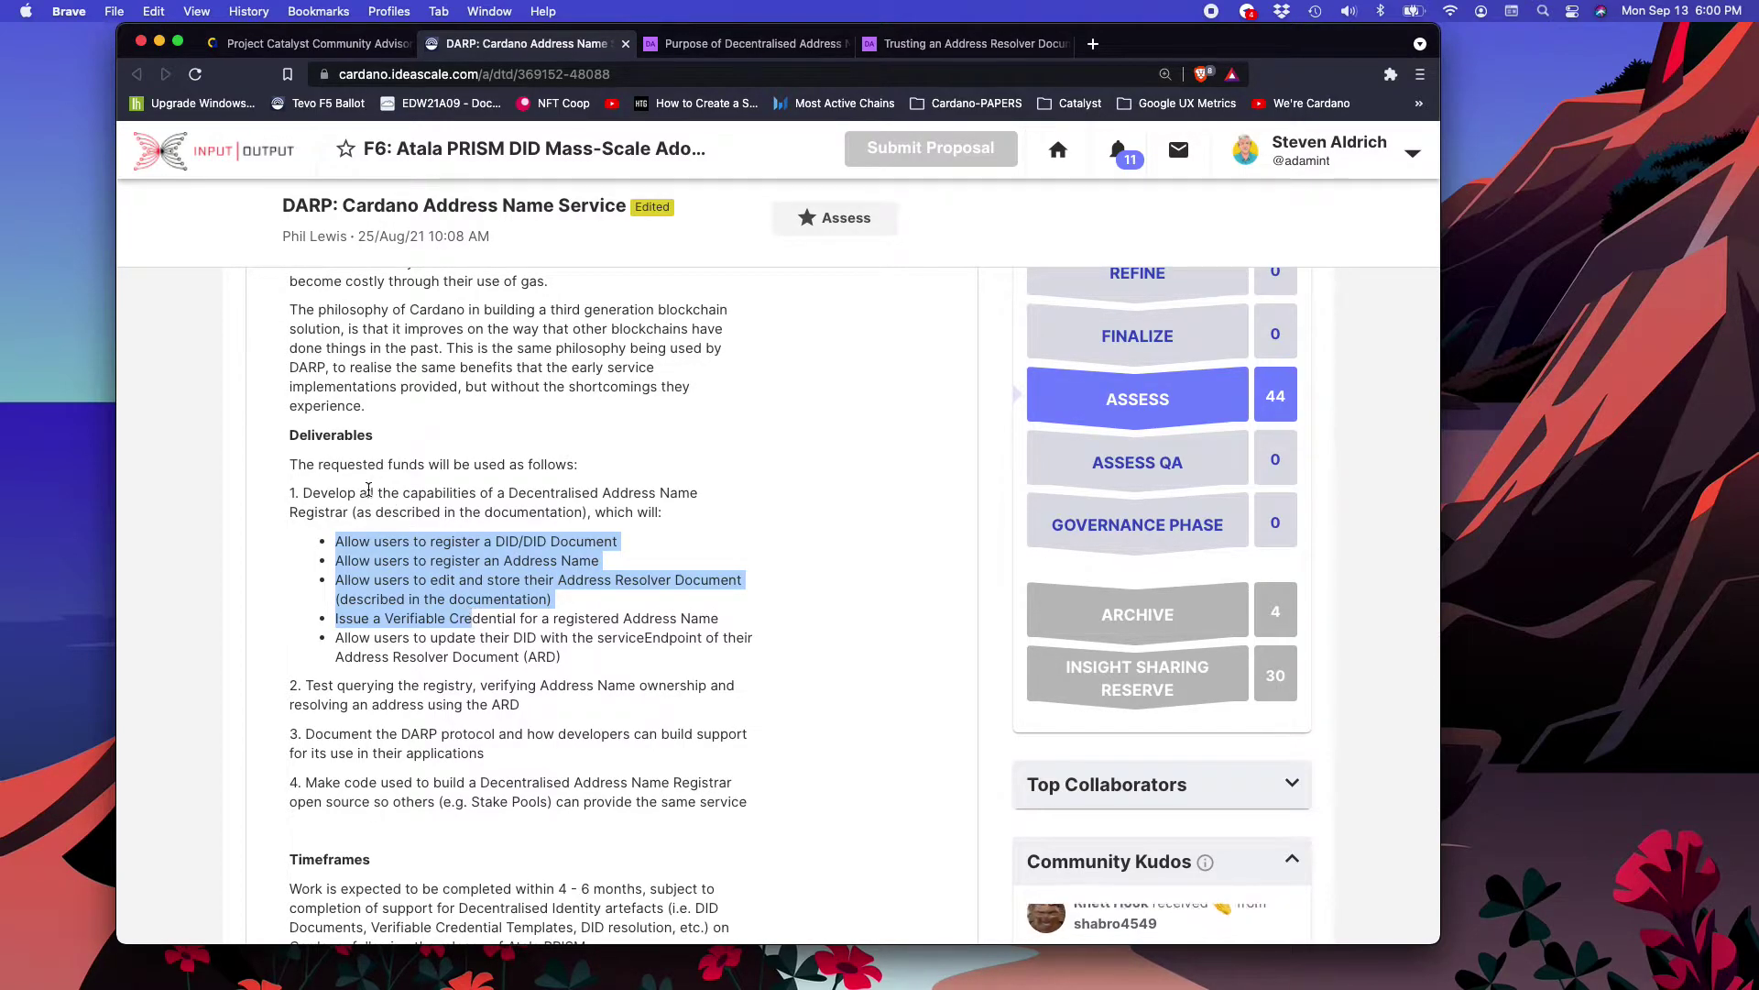
drag(299, 494, 285, 499)
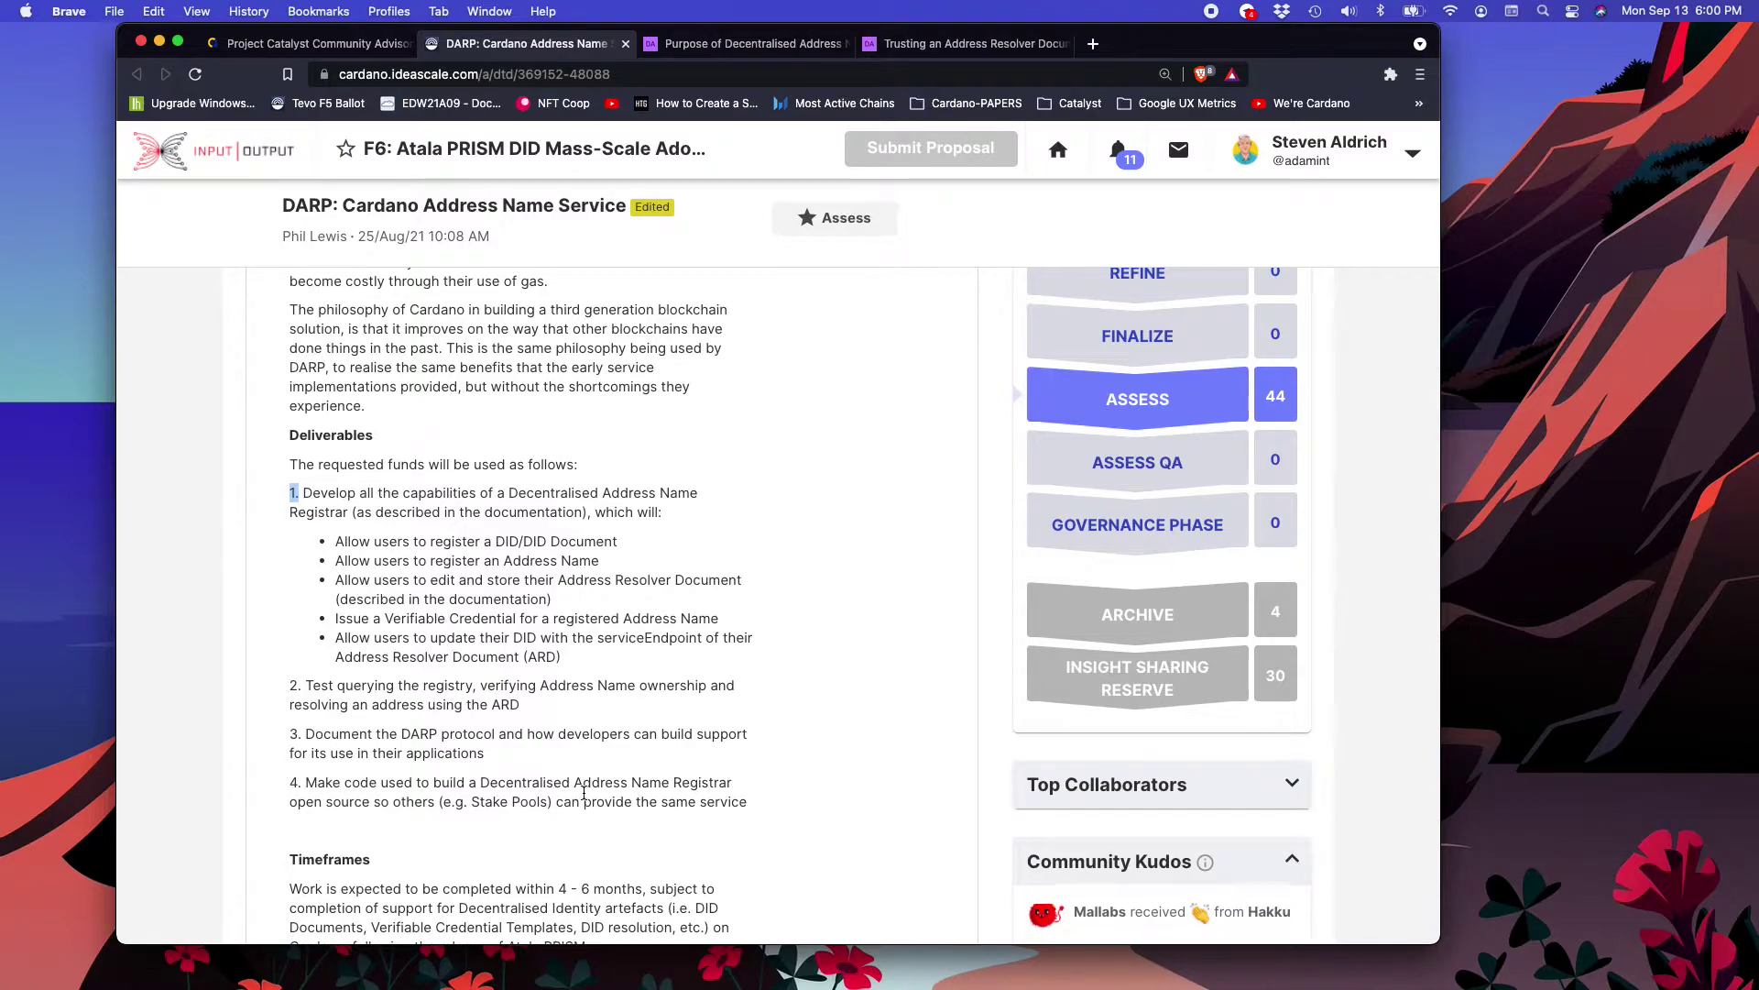
Step: Check the proposal's timeframe and requested budget, highlighting the work duration and the USD amount
scroll(581, 799, down, 5)
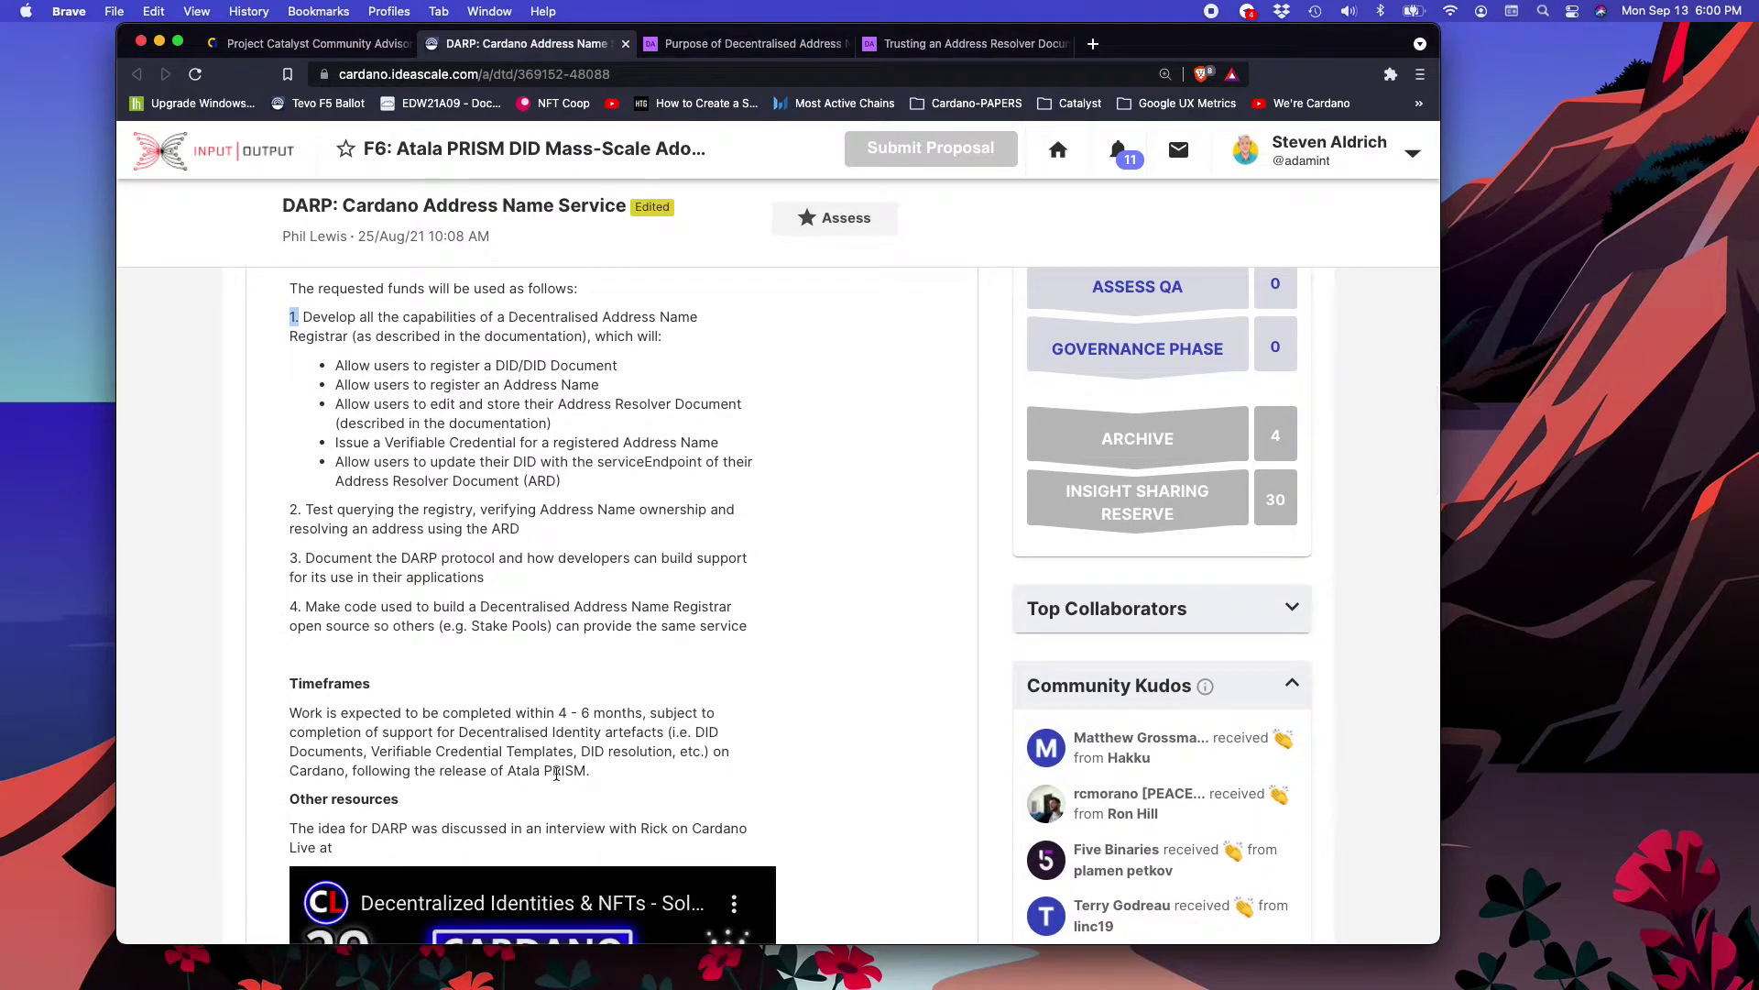
click(640, 713)
drag(640, 713, 562, 709)
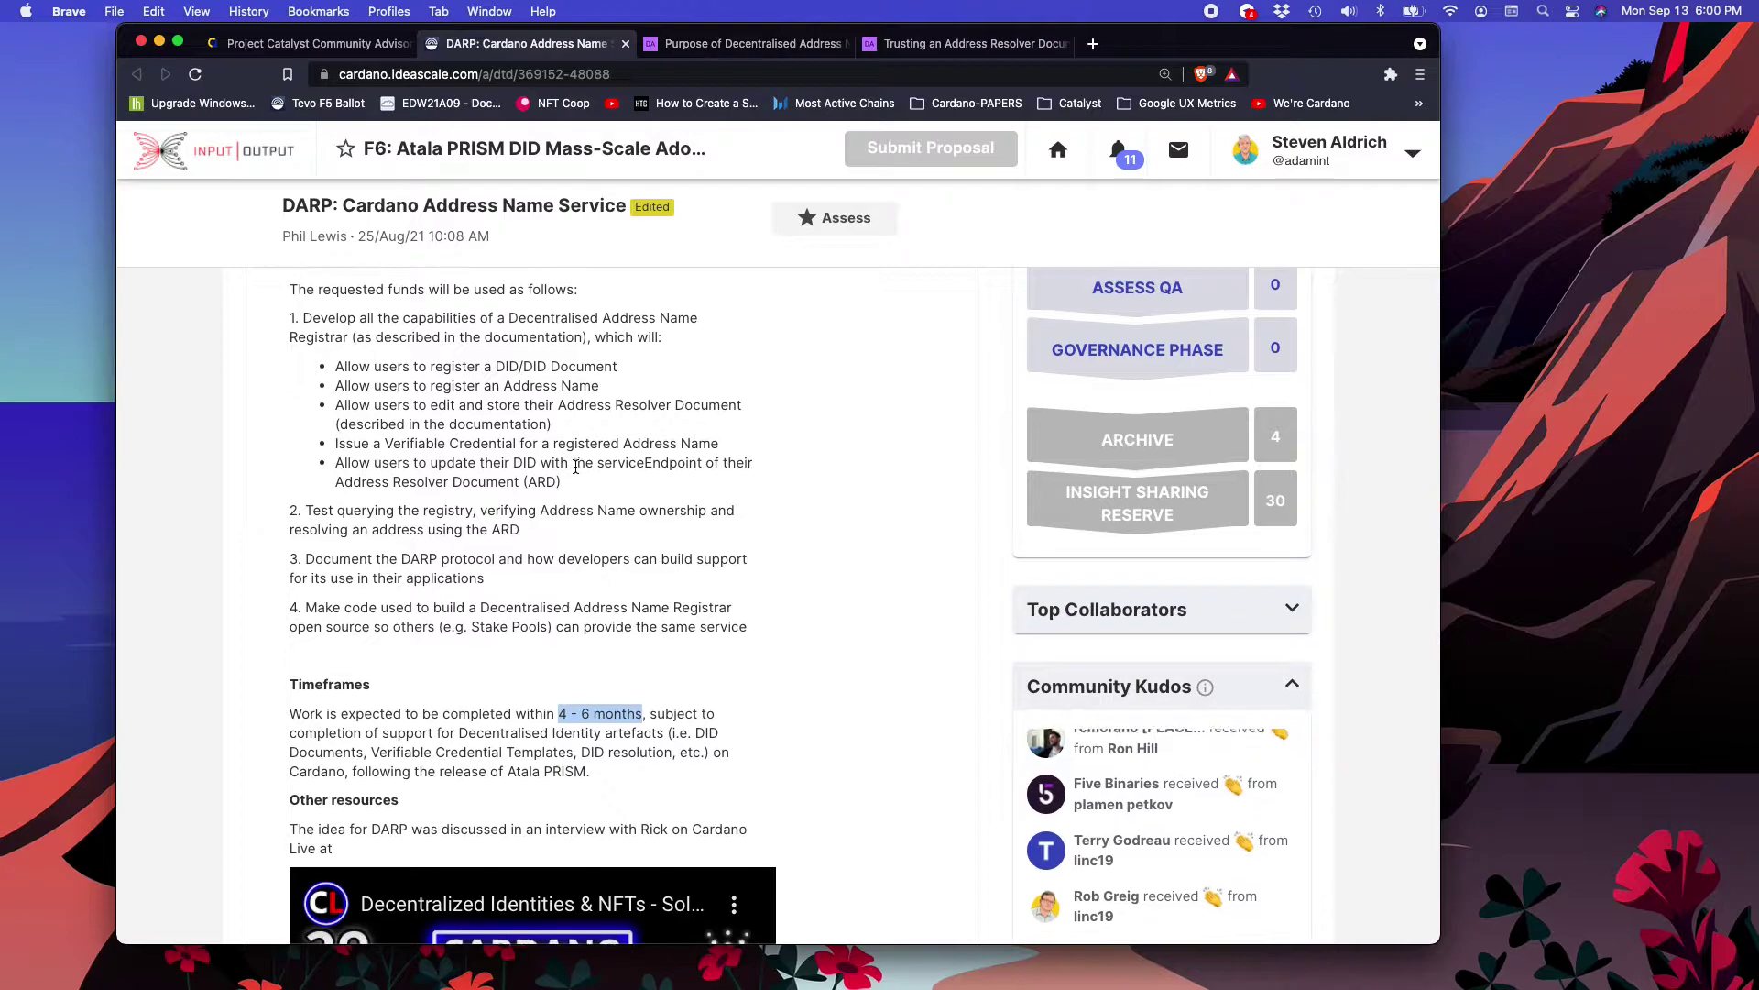
scroll(568, 465, up, 3)
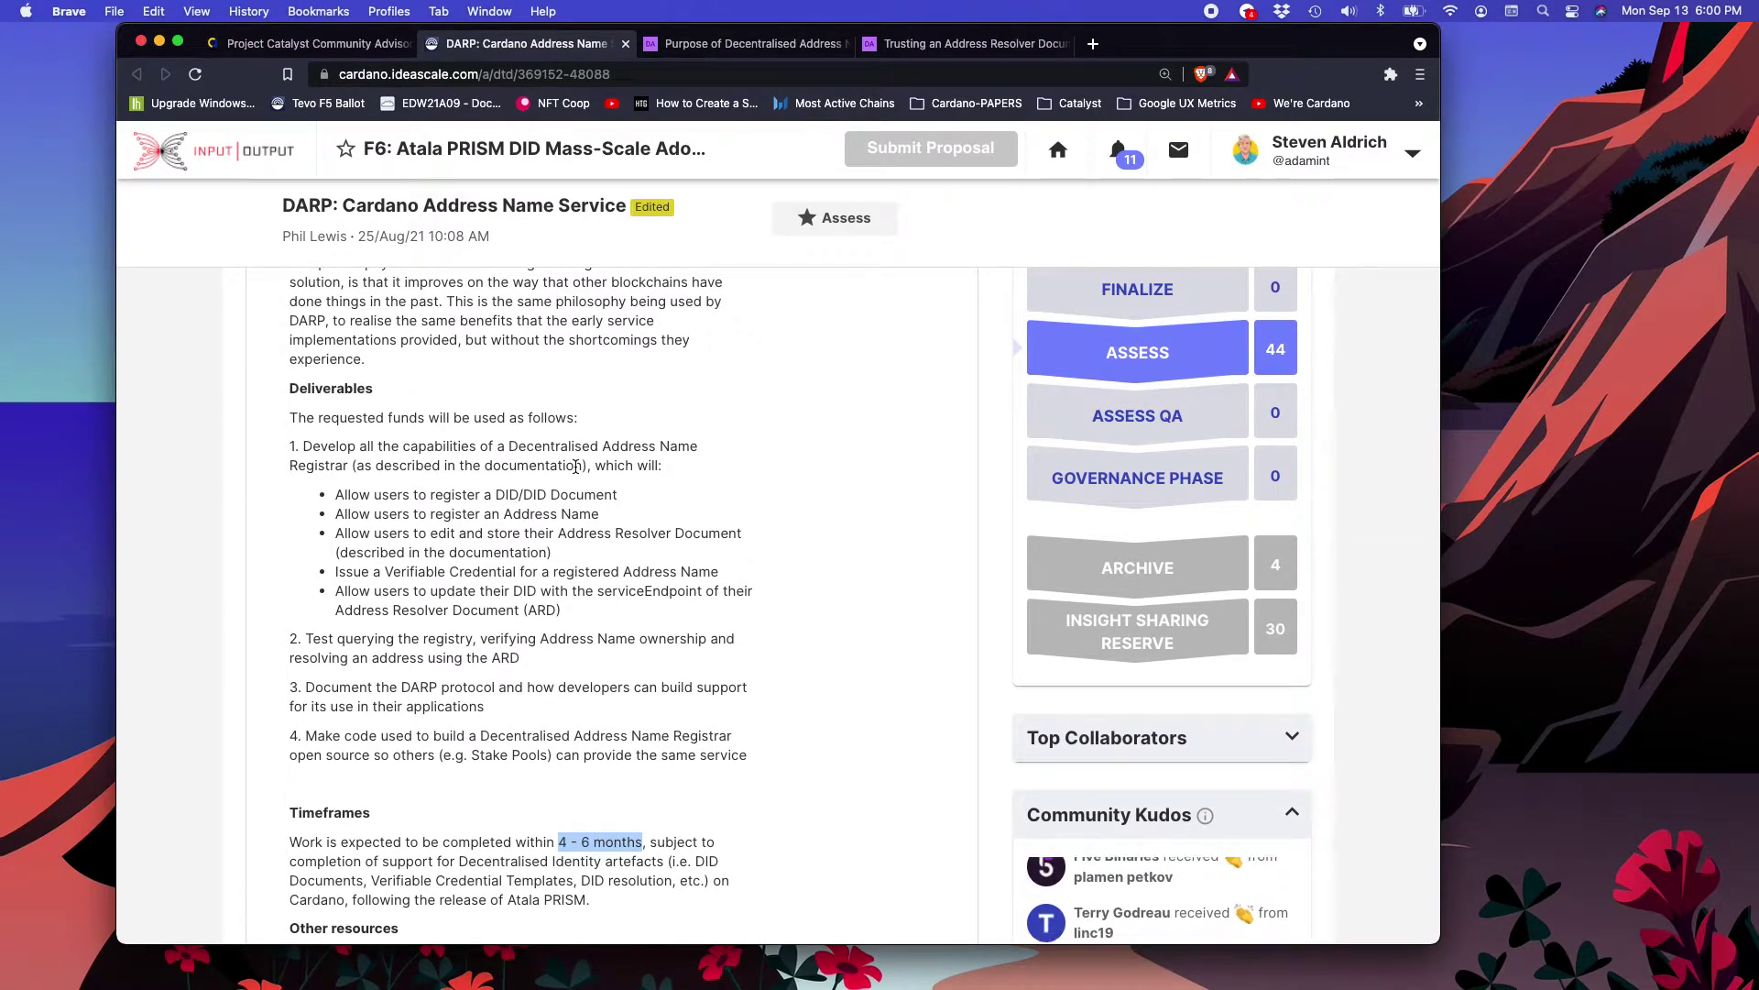
scroll(575, 467, down, 3)
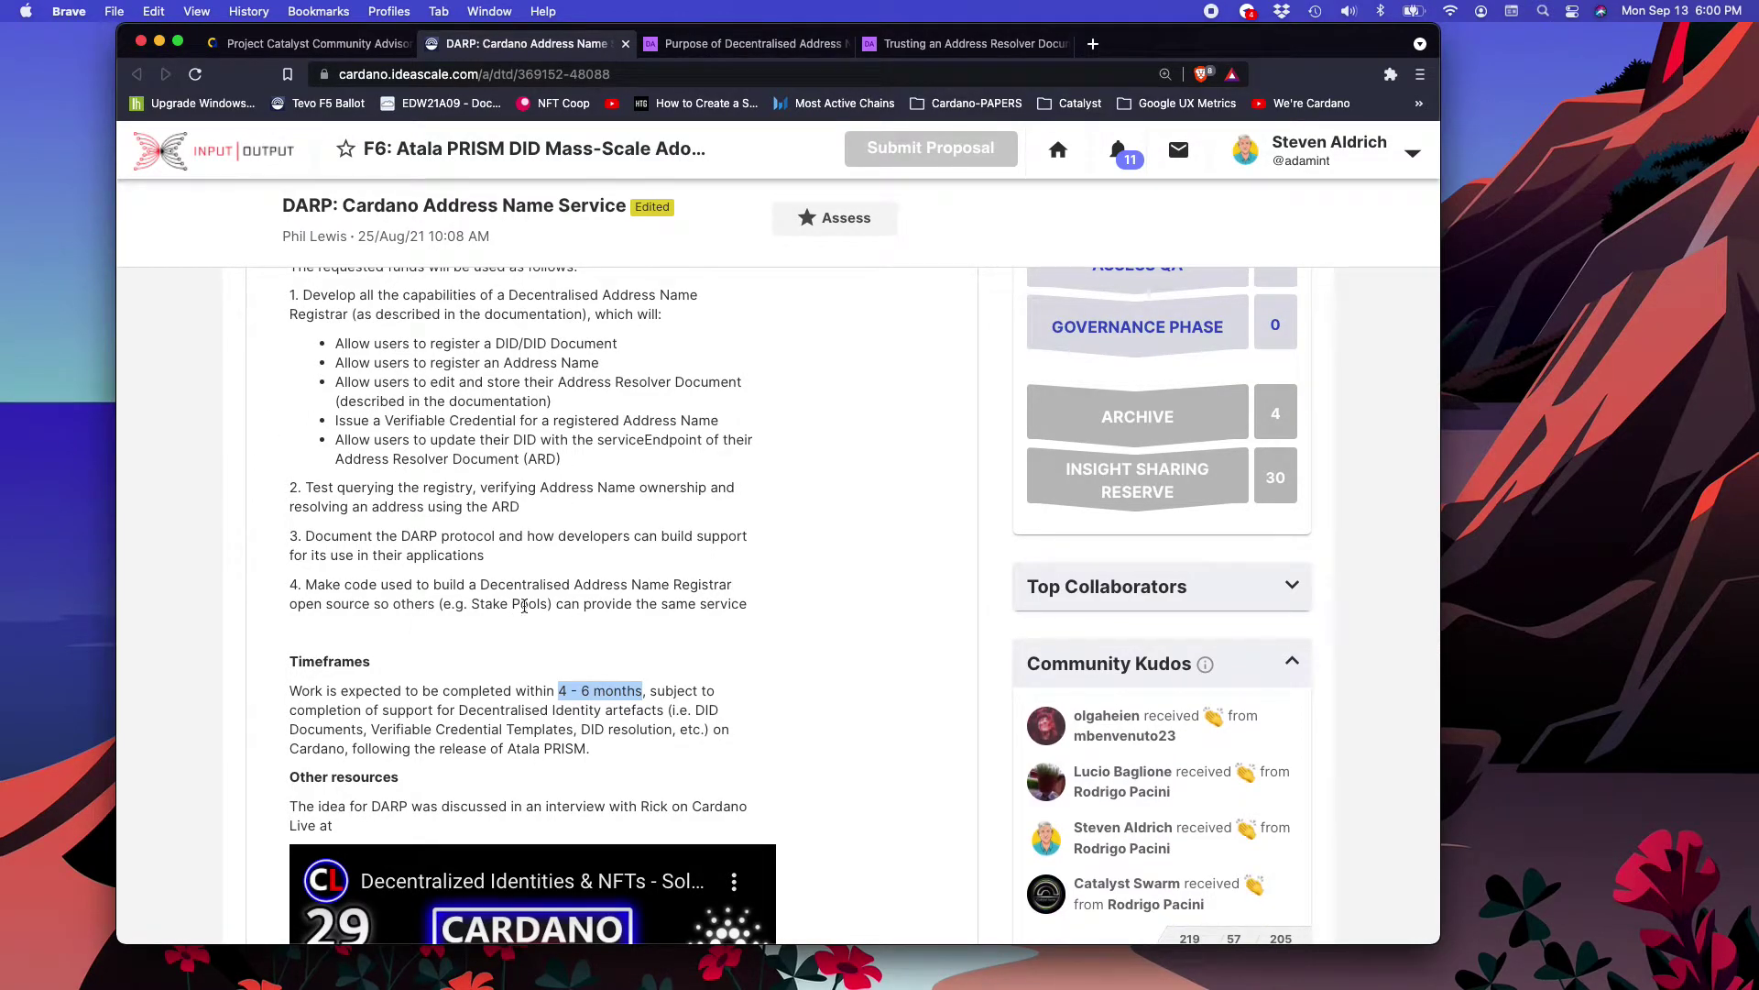
scroll(477, 660, down, 7)
double_click(476, 632)
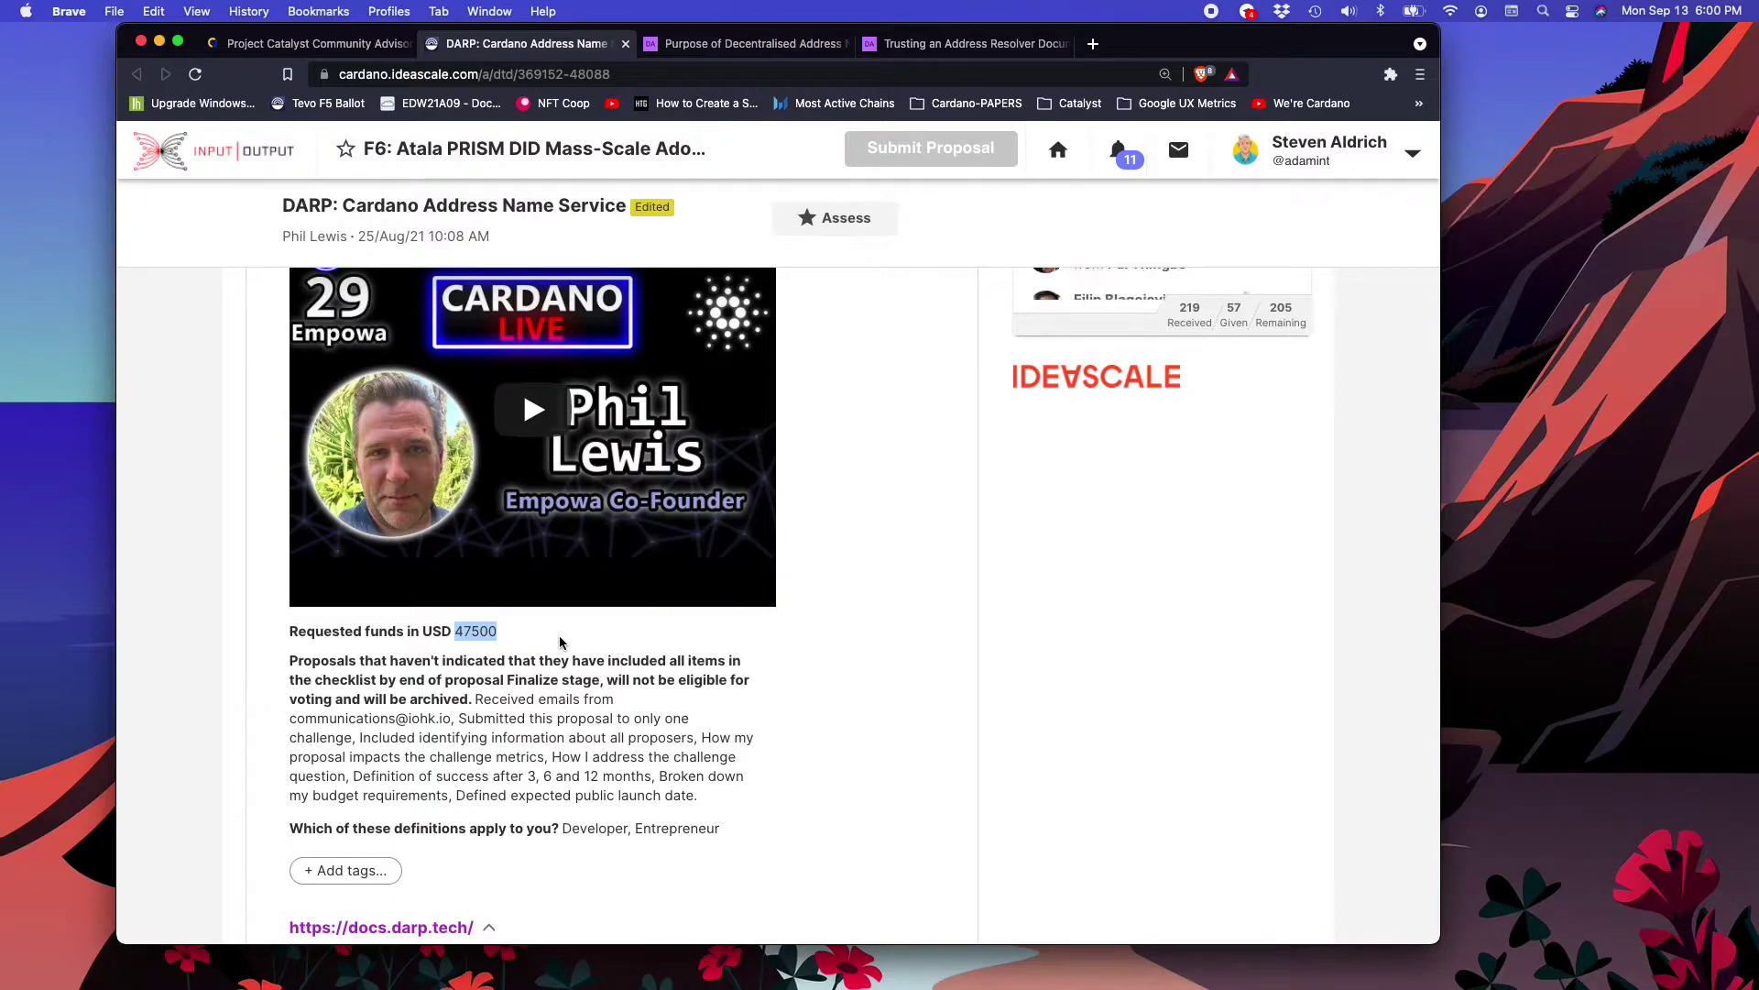
Step: Return to the Deliverables and highlight the items on registering an Address Name and testing registry queries
scroll(561, 641, up, 1)
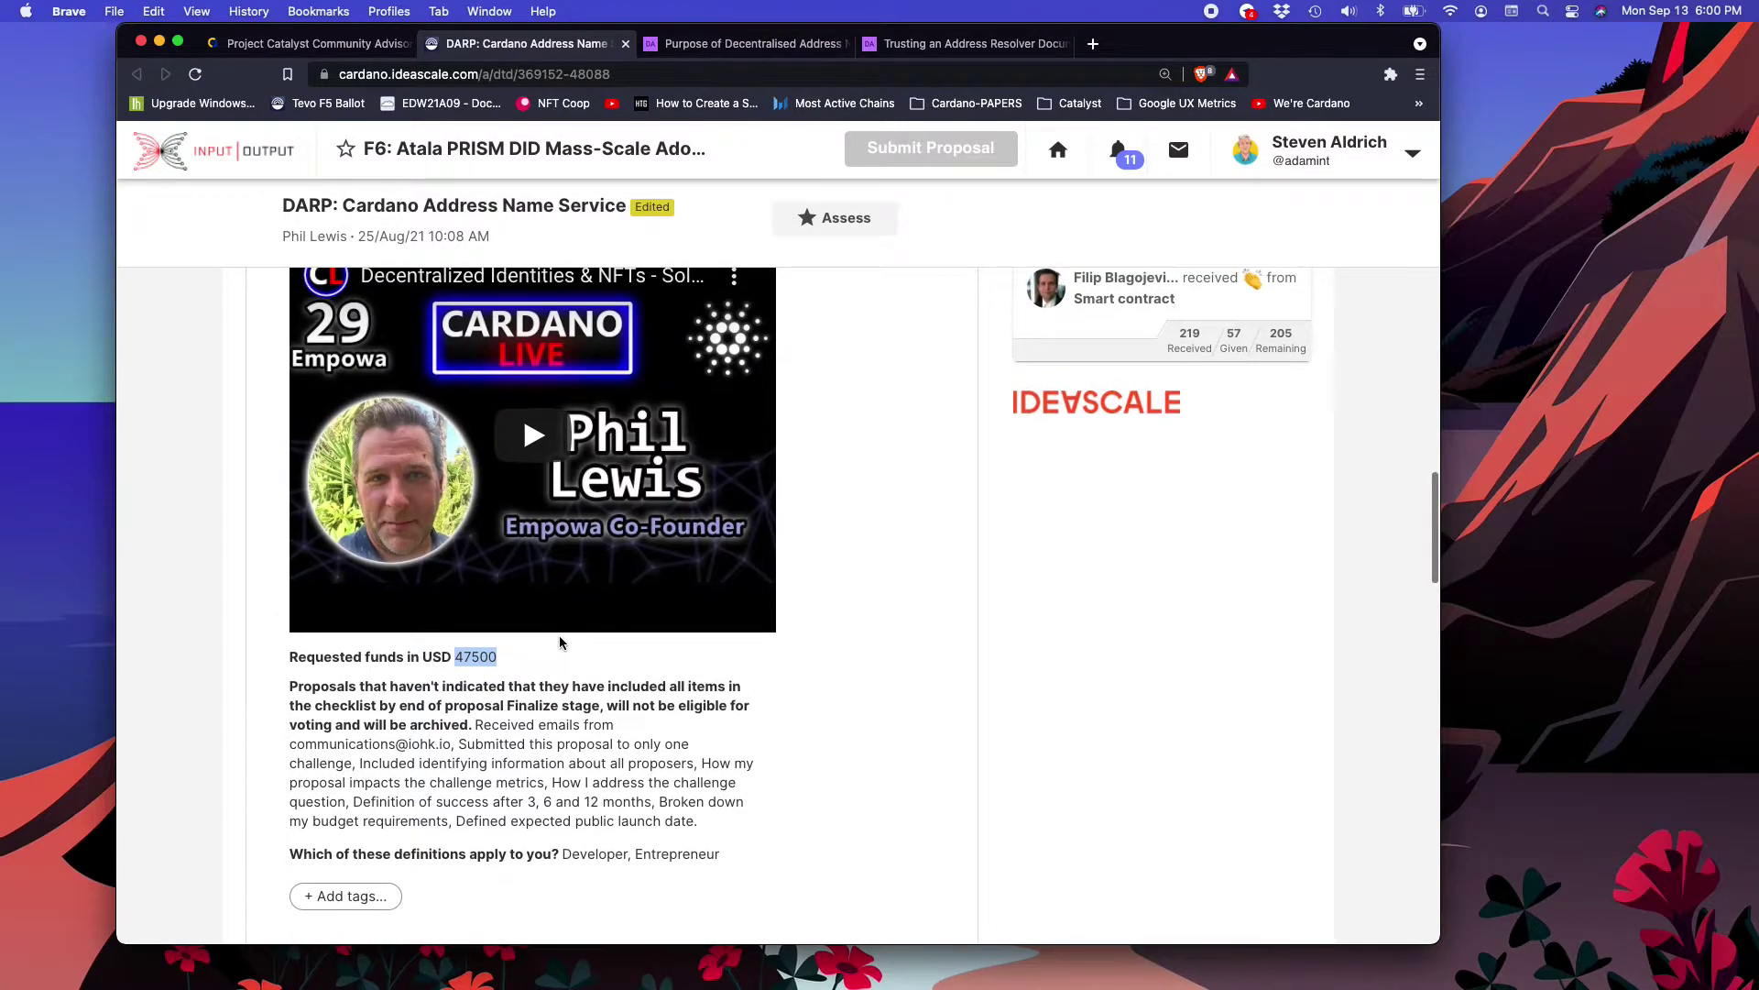
scroll(561, 641, up, 5)
scroll(564, 644, up, 3)
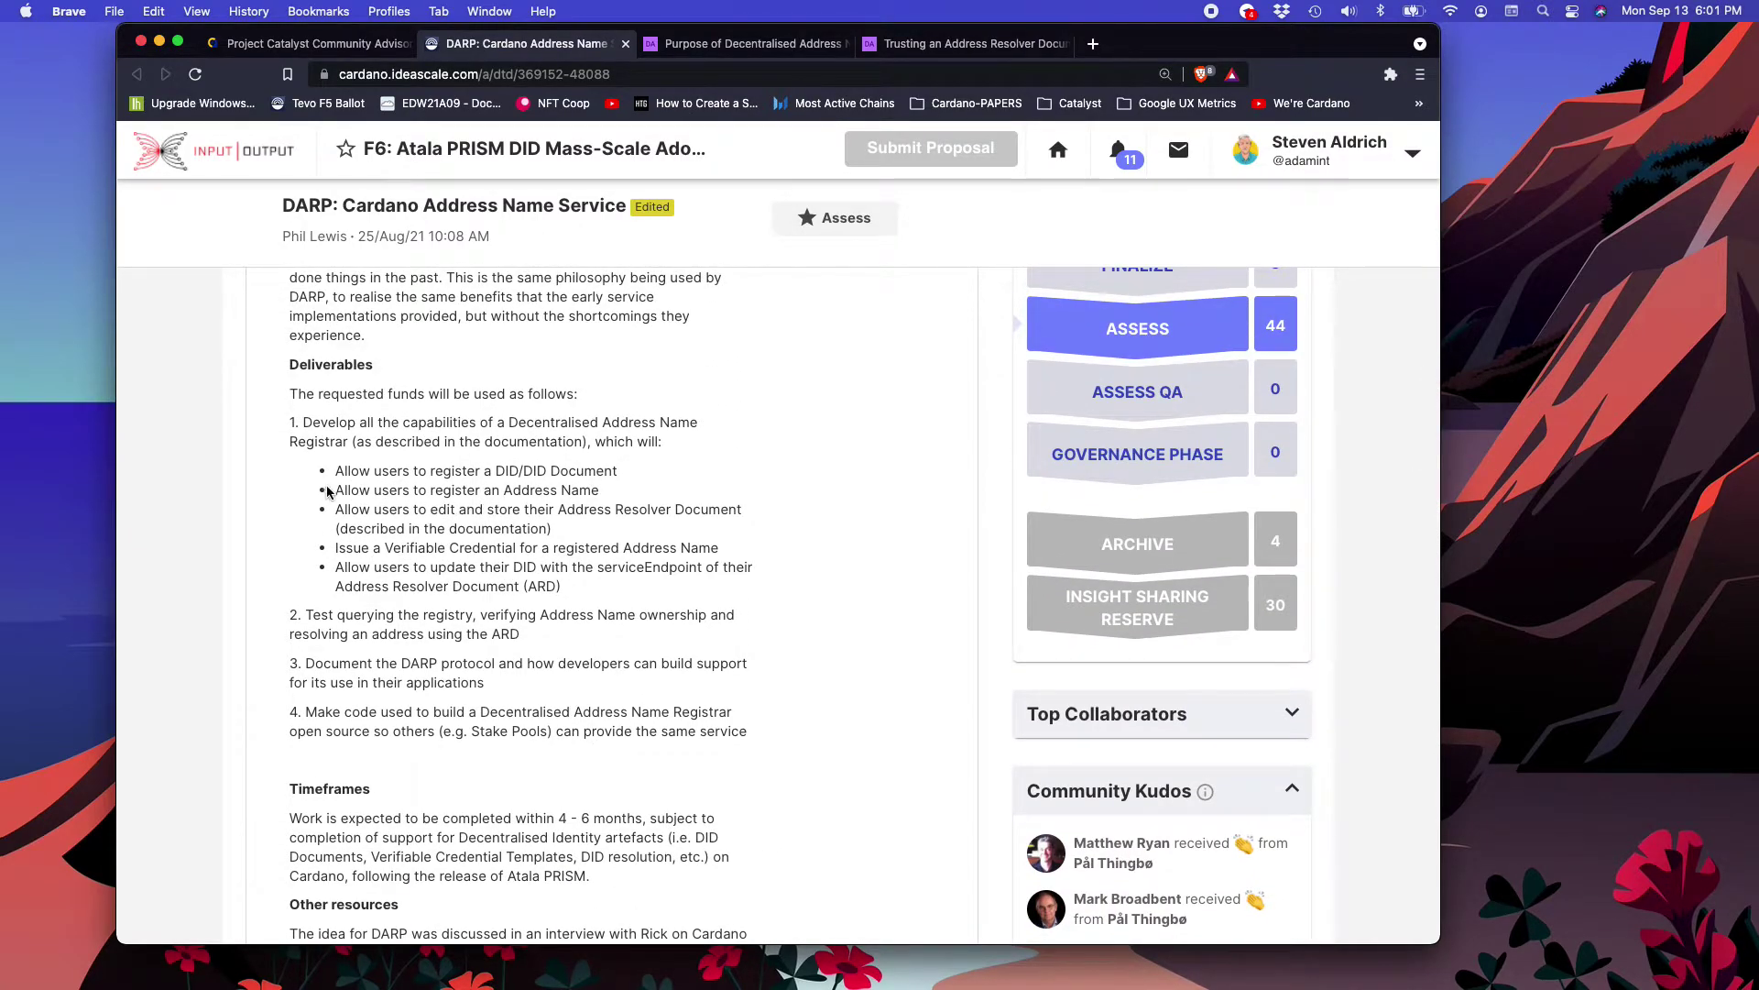
drag(334, 490, 464, 491)
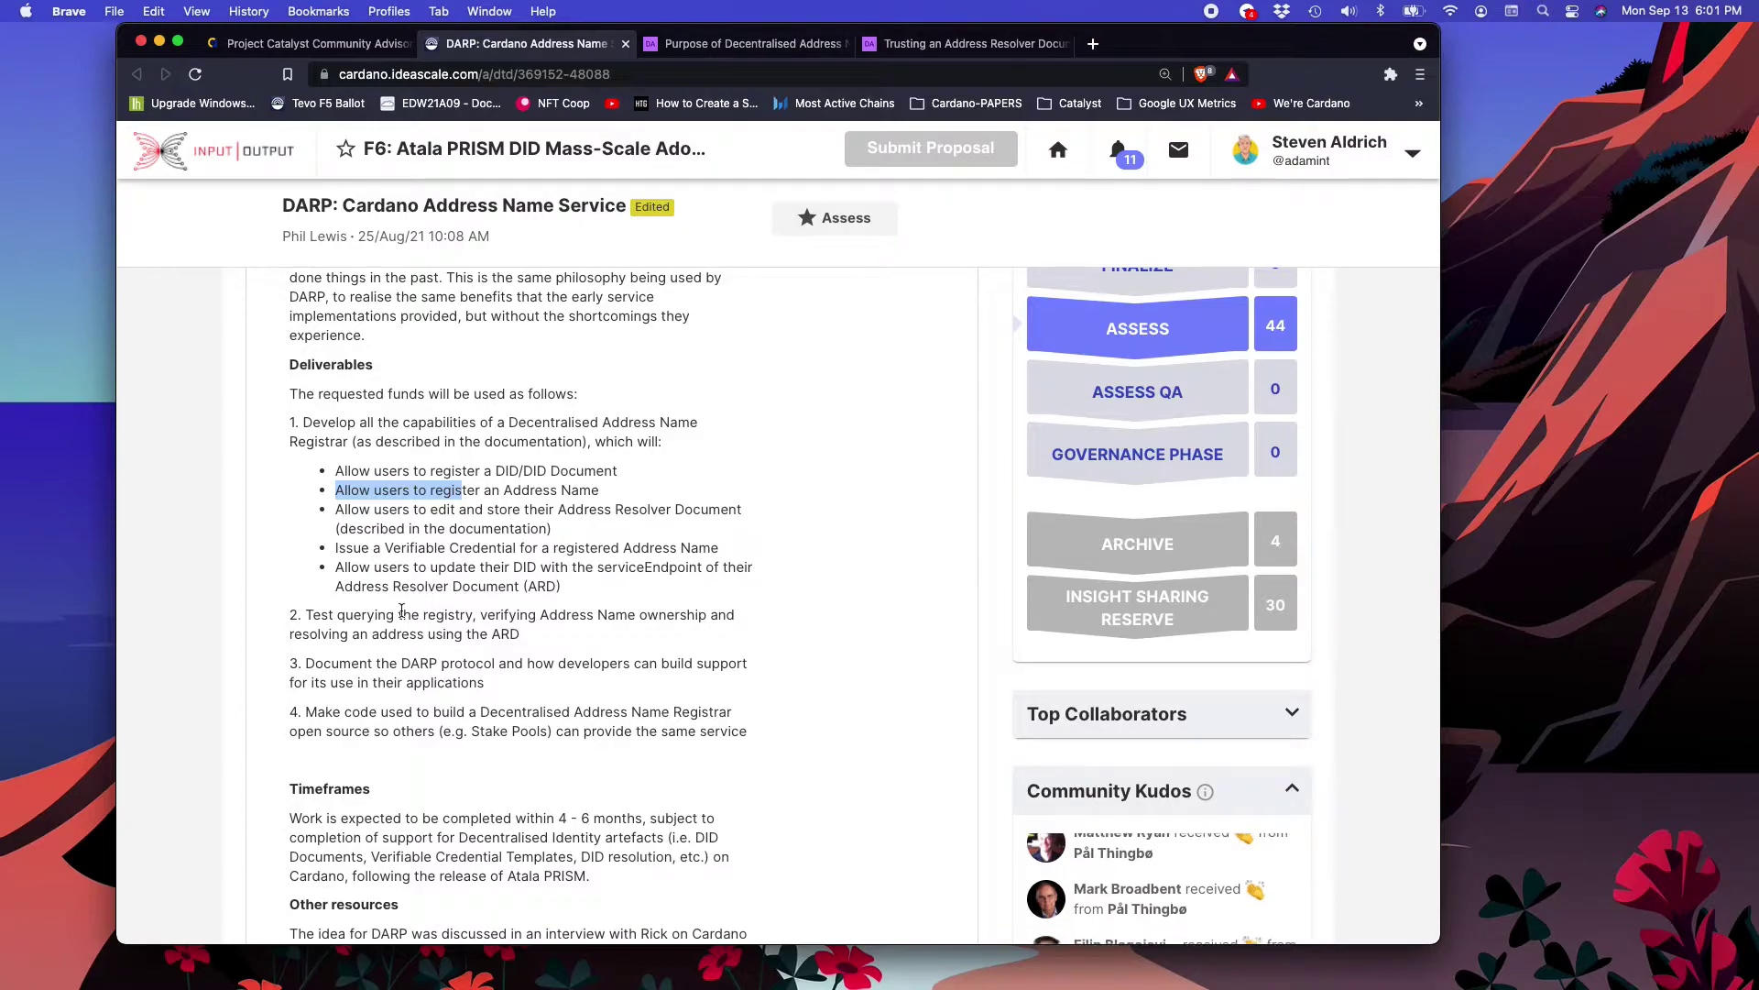
drag(354, 614, 521, 616)
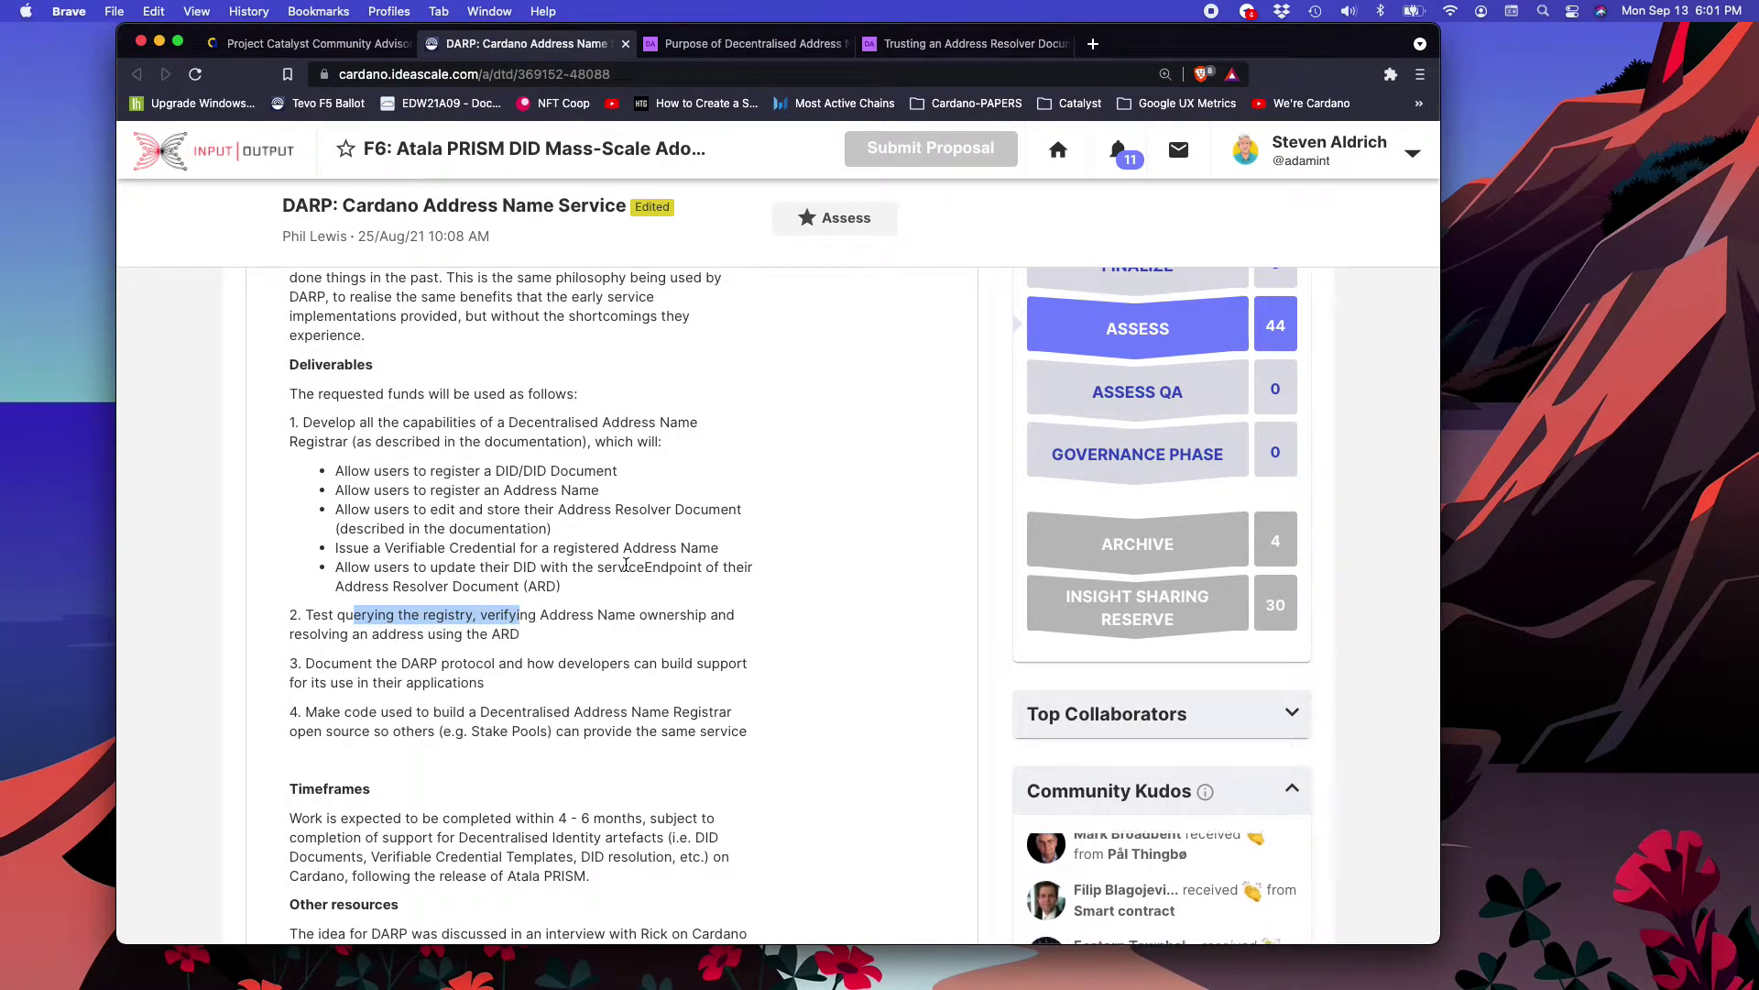
Step: Rate "Given experience and plan presented it is highly likely this proposal will be implemented successfully" four stars and open an enlarged assessment note
scroll(600, 499, down, 20)
scroll(625, 568, down, 1)
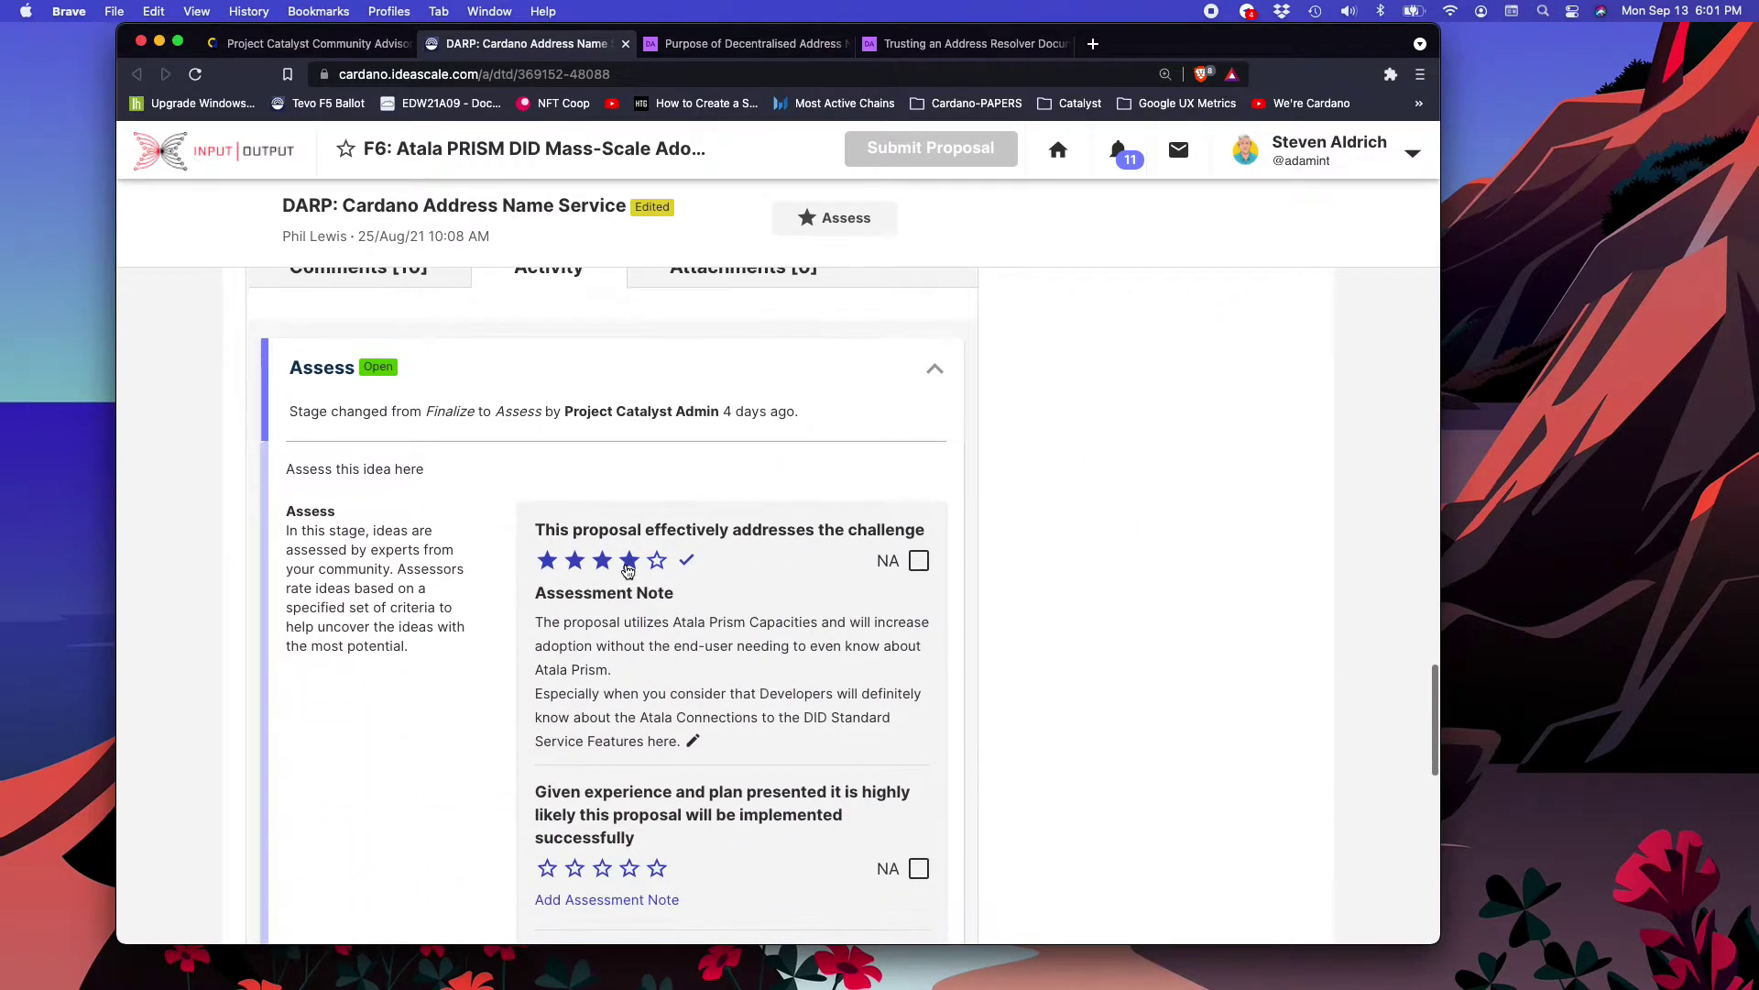
scroll(509, 748, down, 3)
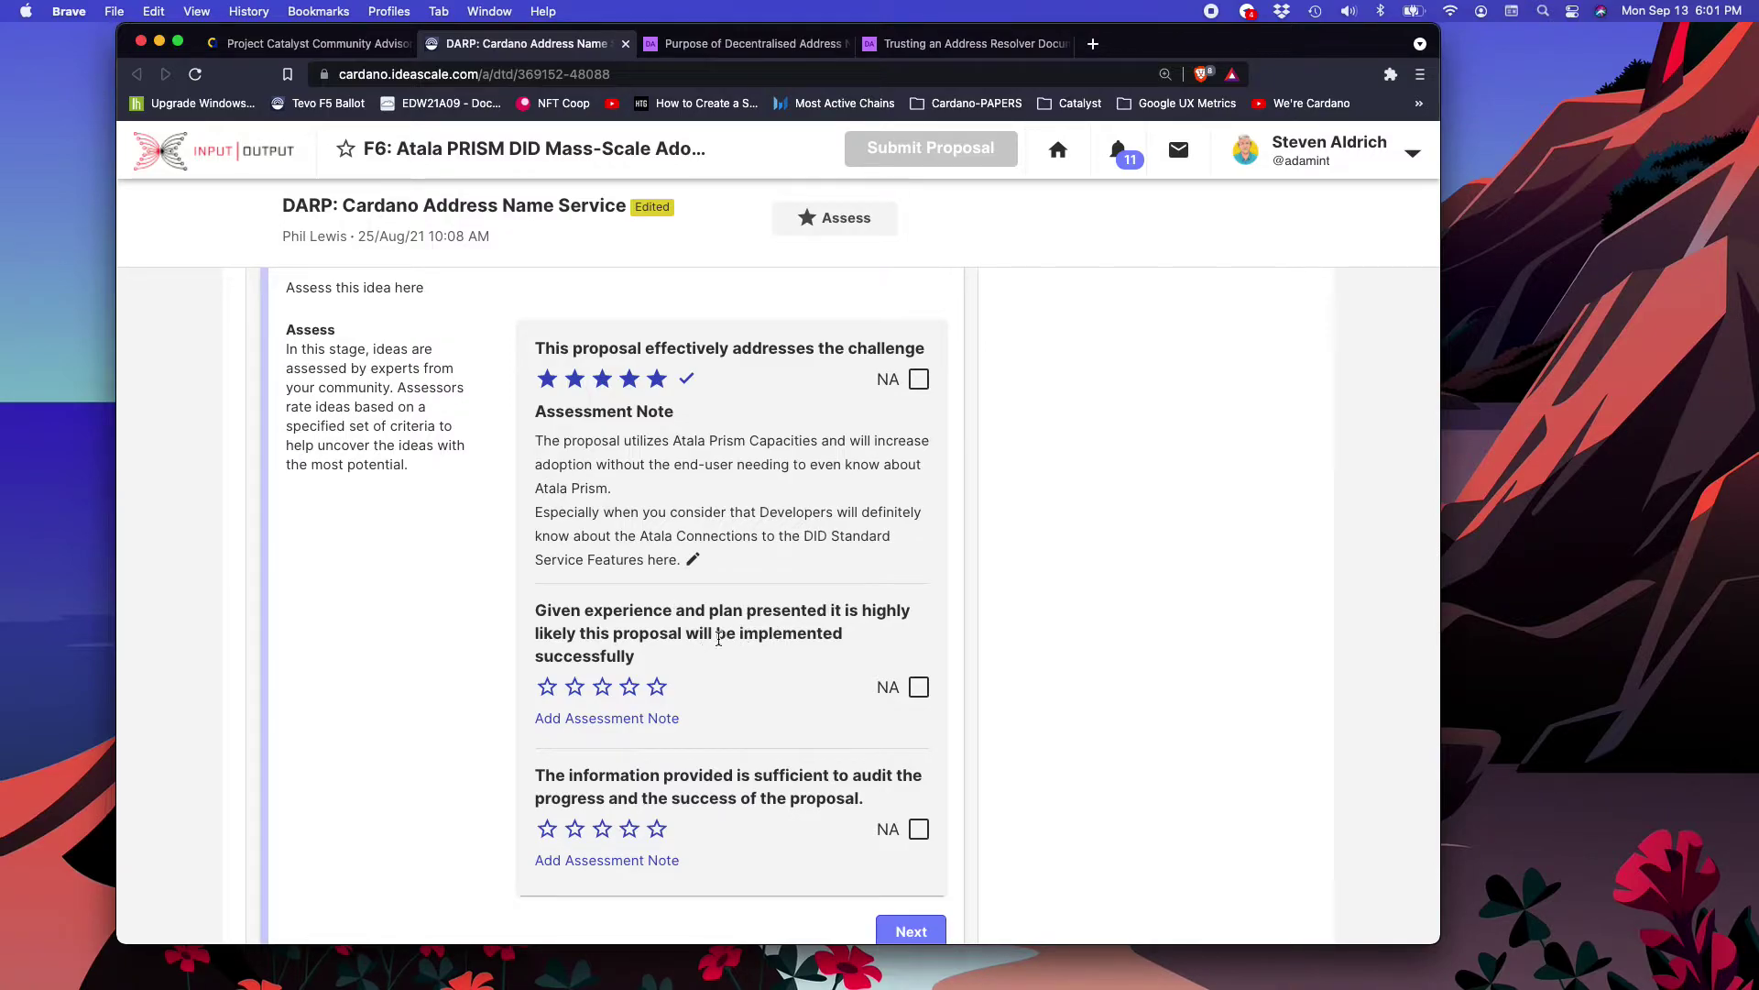
click(627, 692)
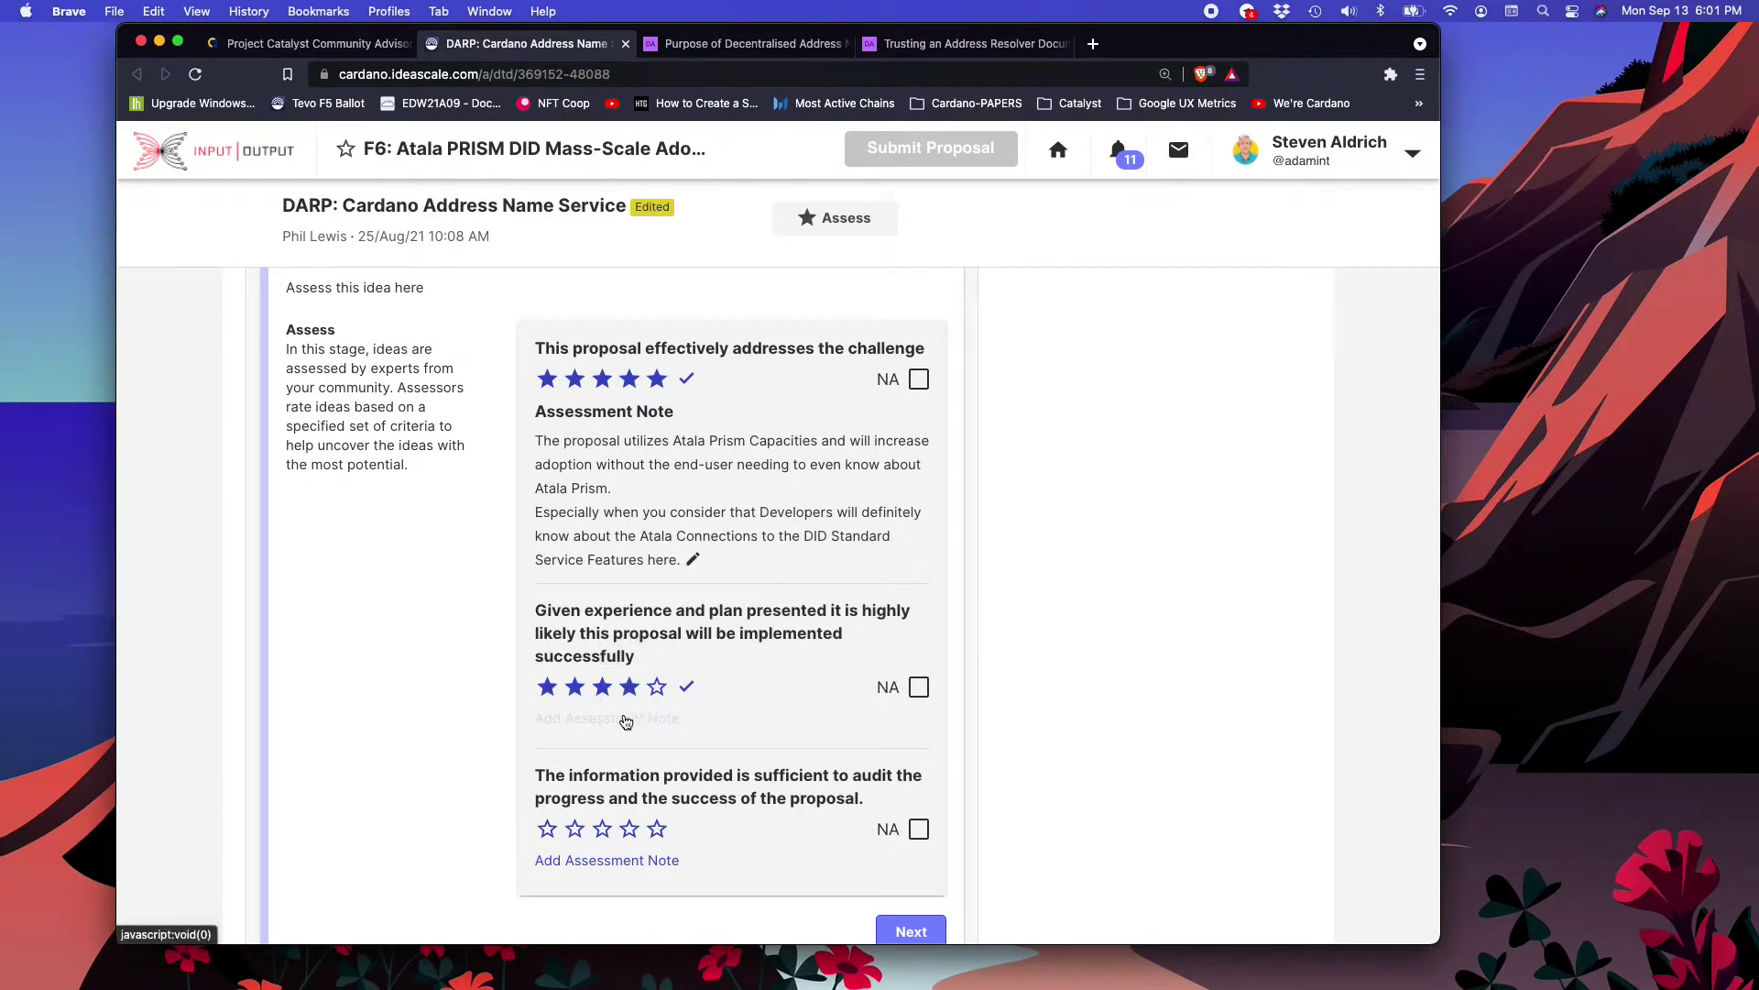
click(602, 722)
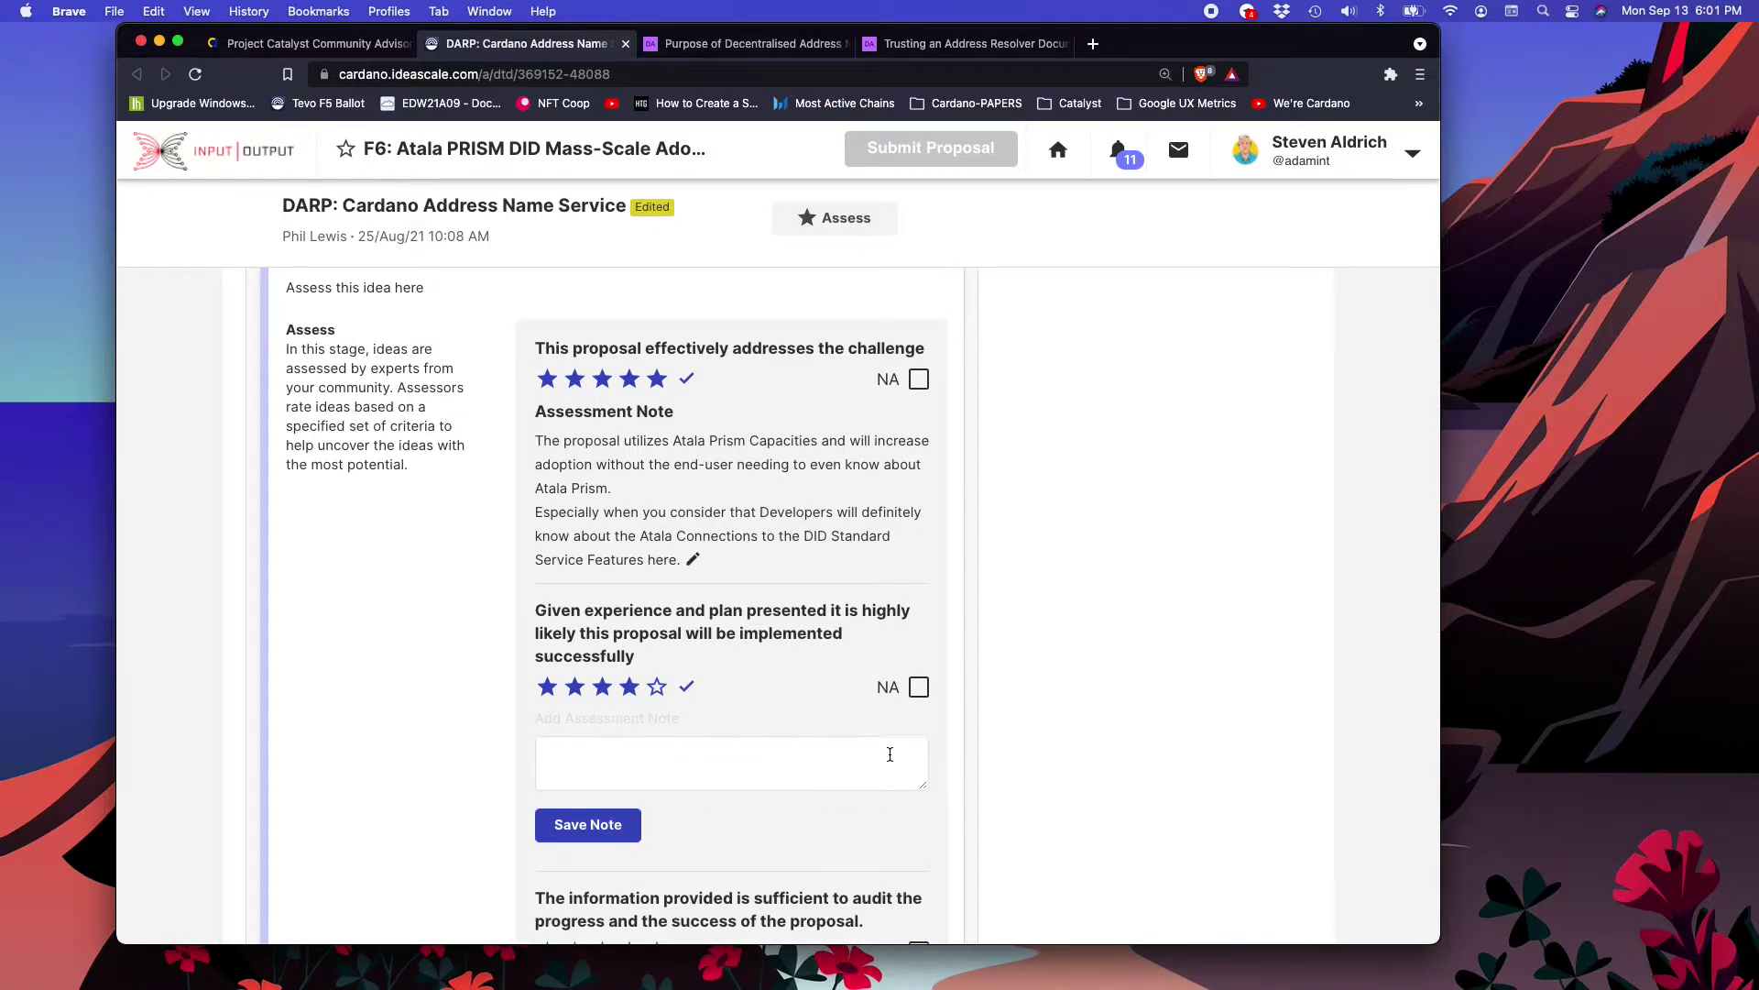
scroll(890, 756, down, 3)
drag(922, 569, 936, 775)
click(657, 598)
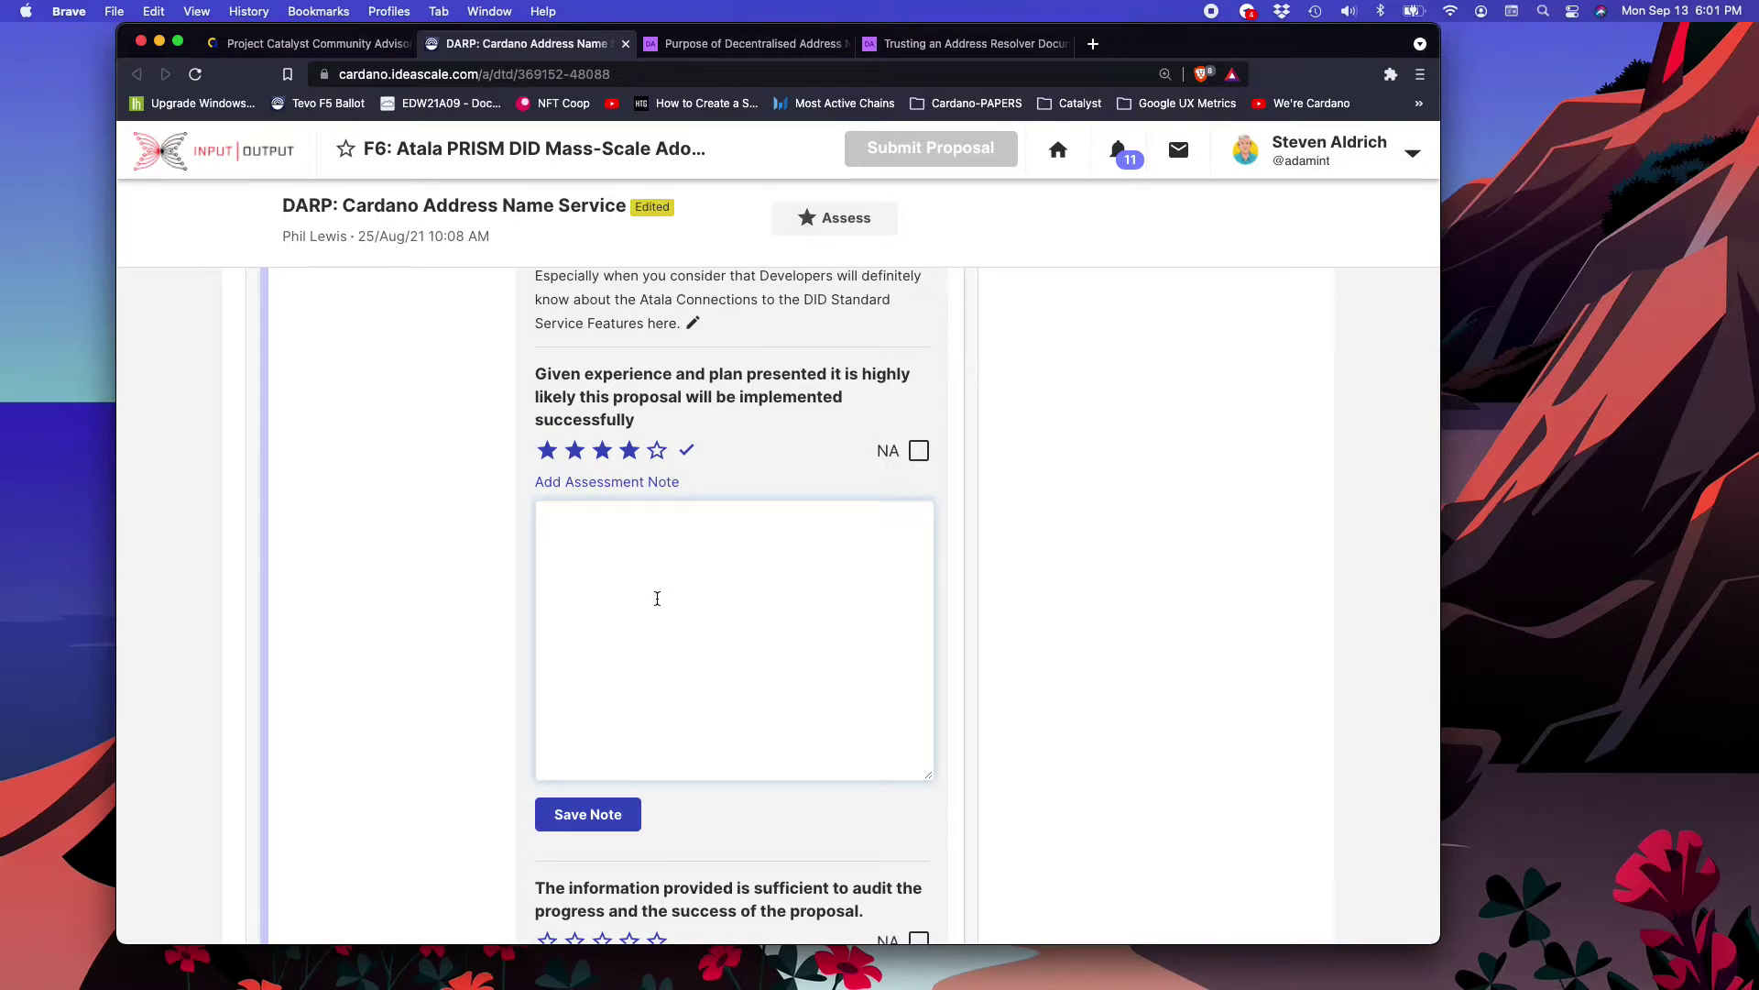
Step: Write in the note that the WBS and funding/effort for high level sections or pieces of the plan, if provided, could have earned 5 stars
text(I would like to see the WBS and fundsing/effort for )
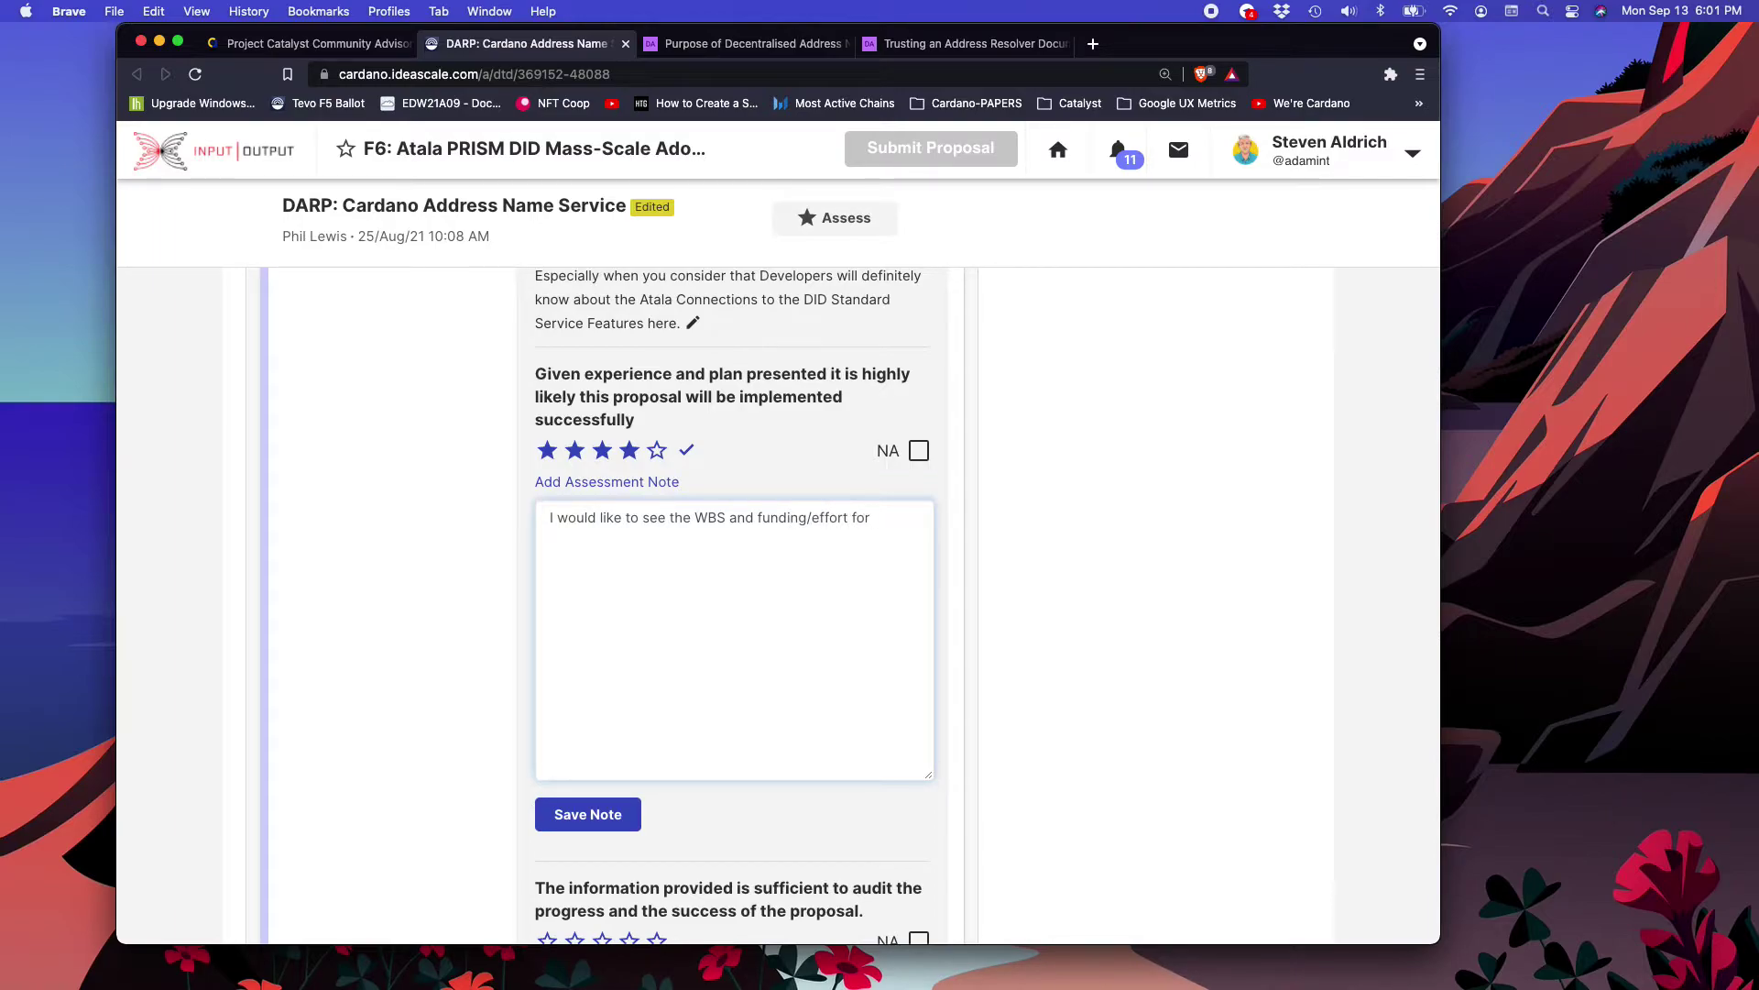
text(high level sections or pieces of the pl)
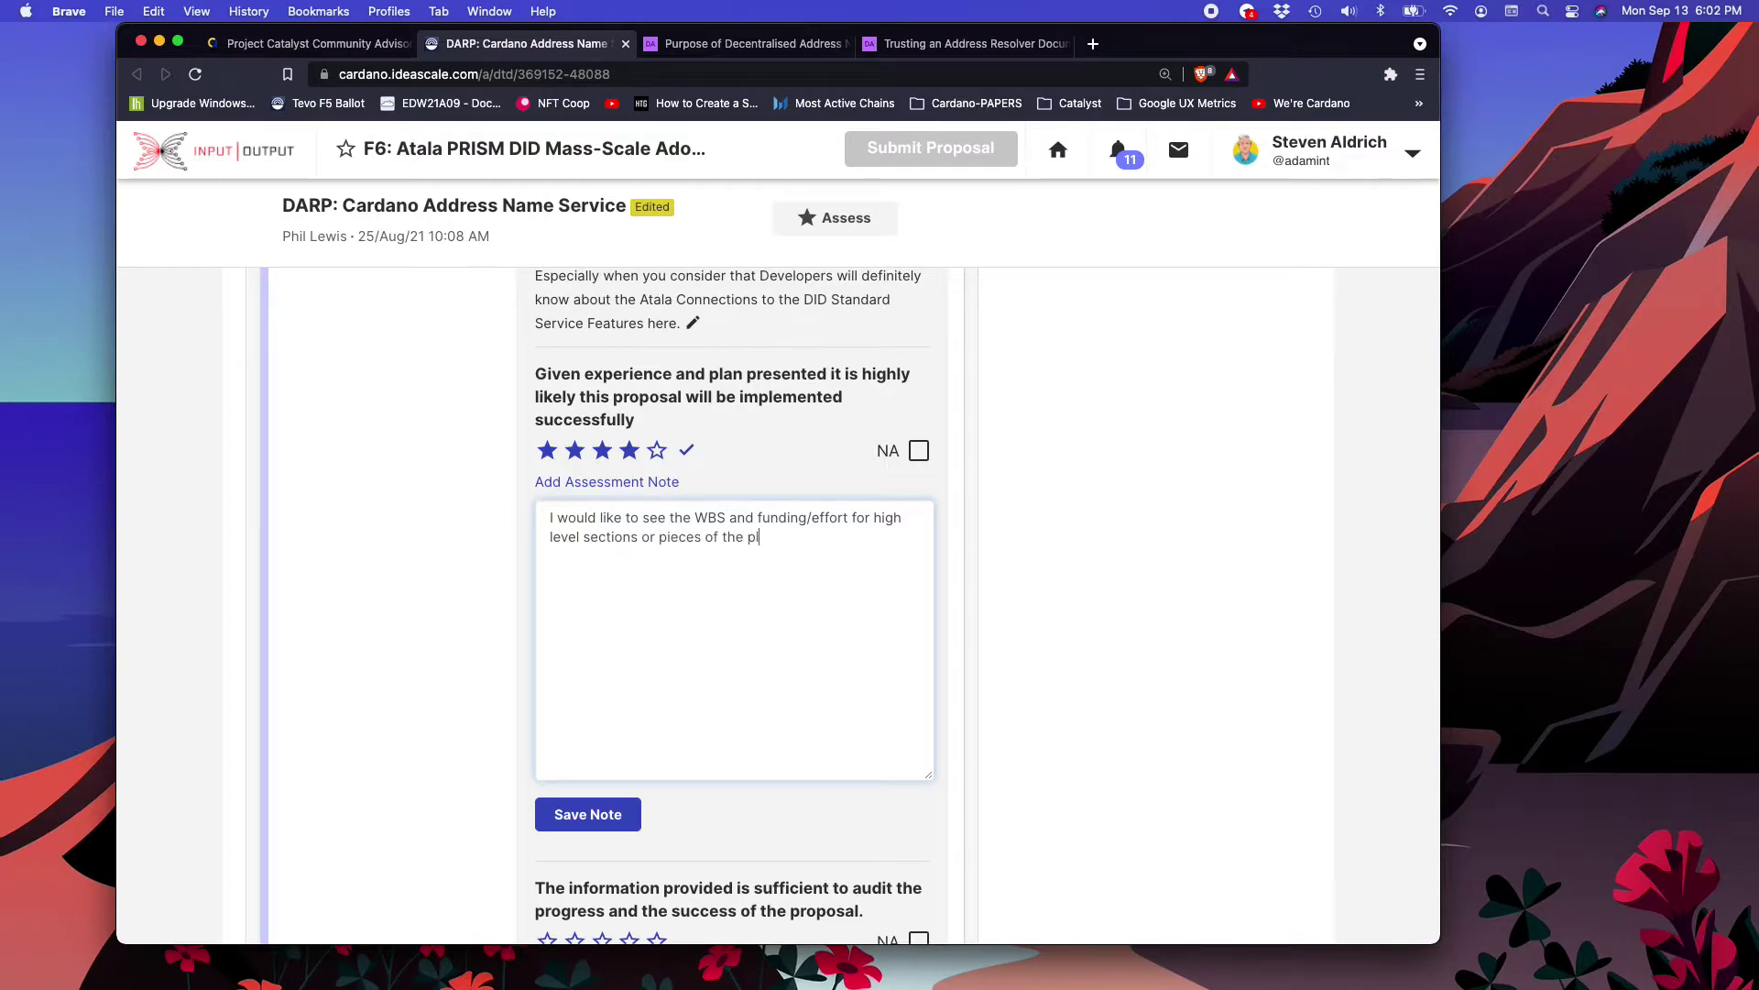
text(an. If this info were provode)
key(BackSpace)
key(BackSpace)
key(BackSpace)
text(ided I could have)
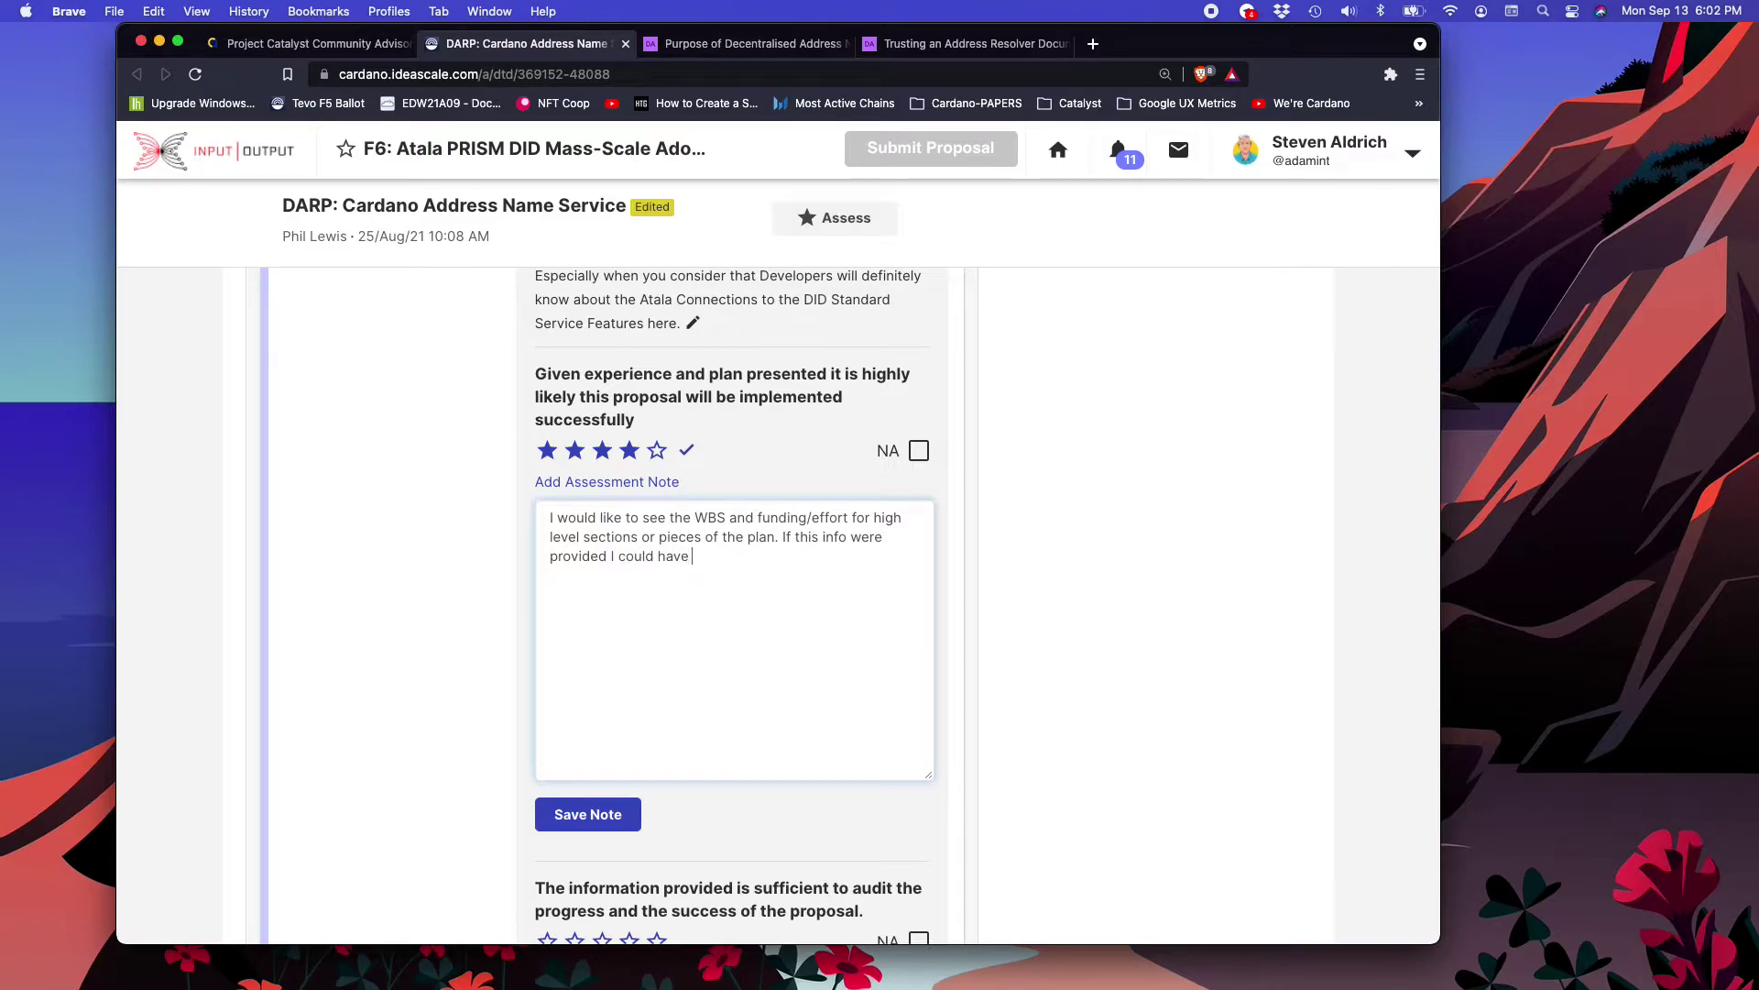
text( give)
text(n thi)
text(s 5 stars. )
Step: Add to the note, on a new line, that the proposer is a long term Community member and a known entity to many
text(That beomn)
key(BackSpace)
key(BackSpace)
text(ng siad)
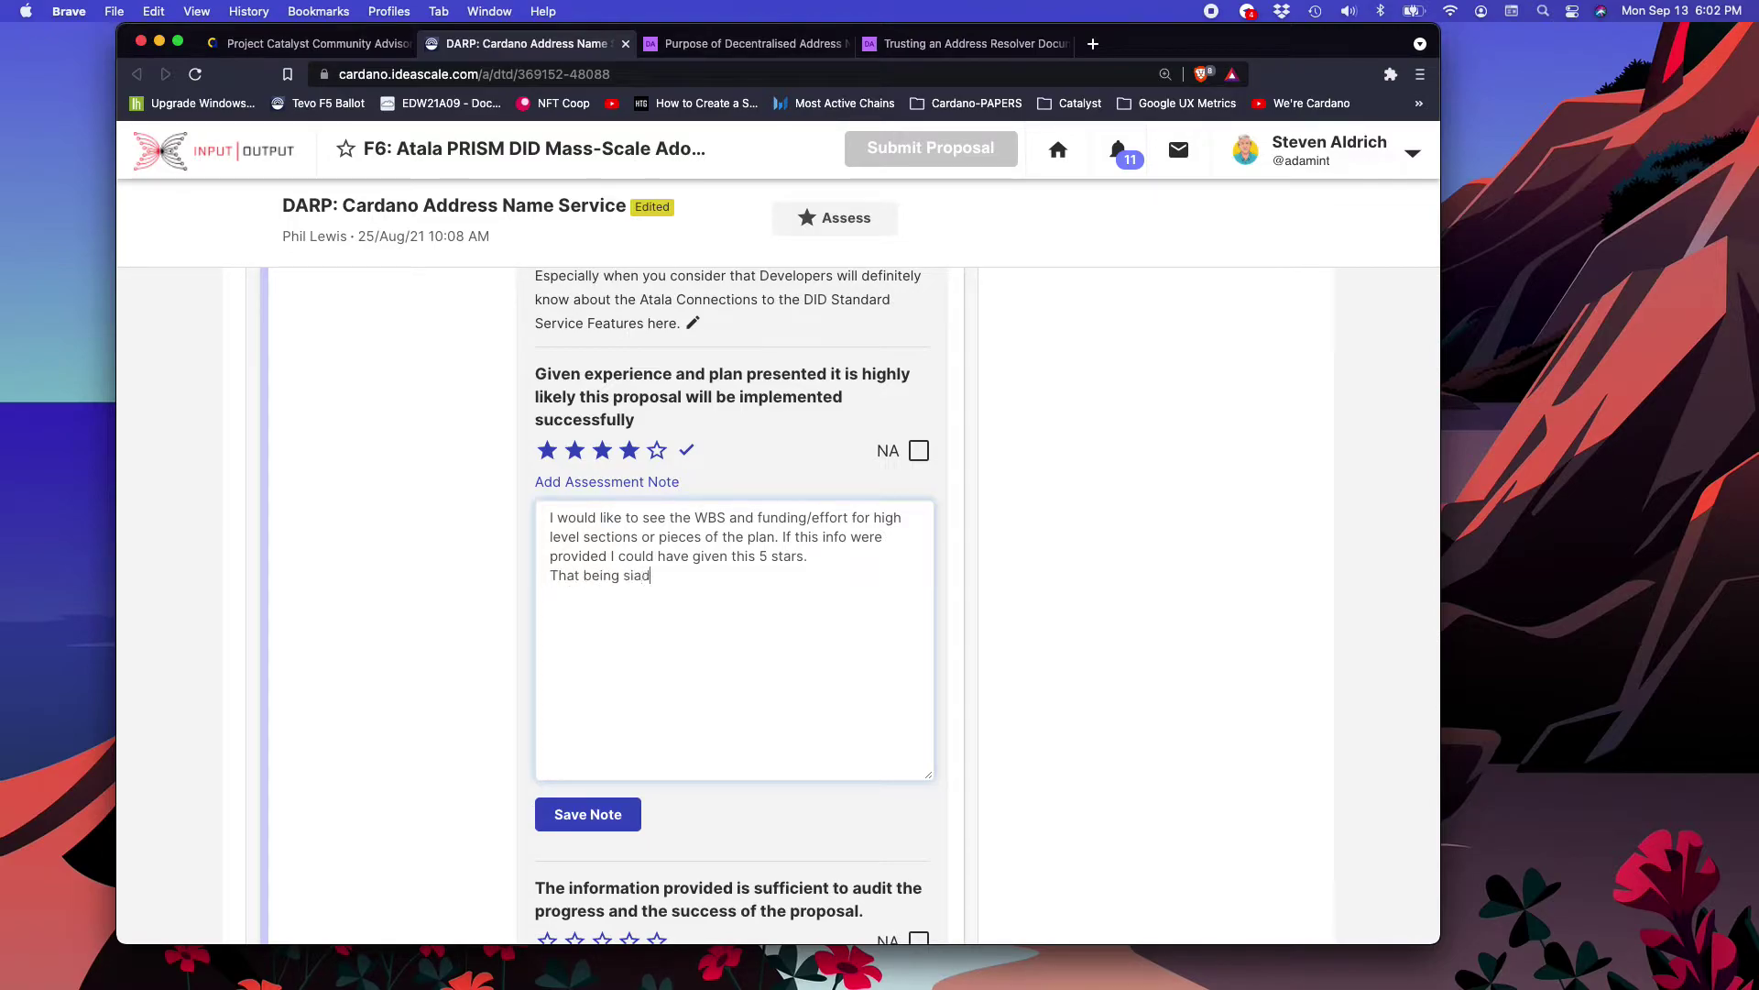
key(BackSpace)
key(BackSpace)
key(BackSpace)
text(aid, Phil is a long term Community member and )
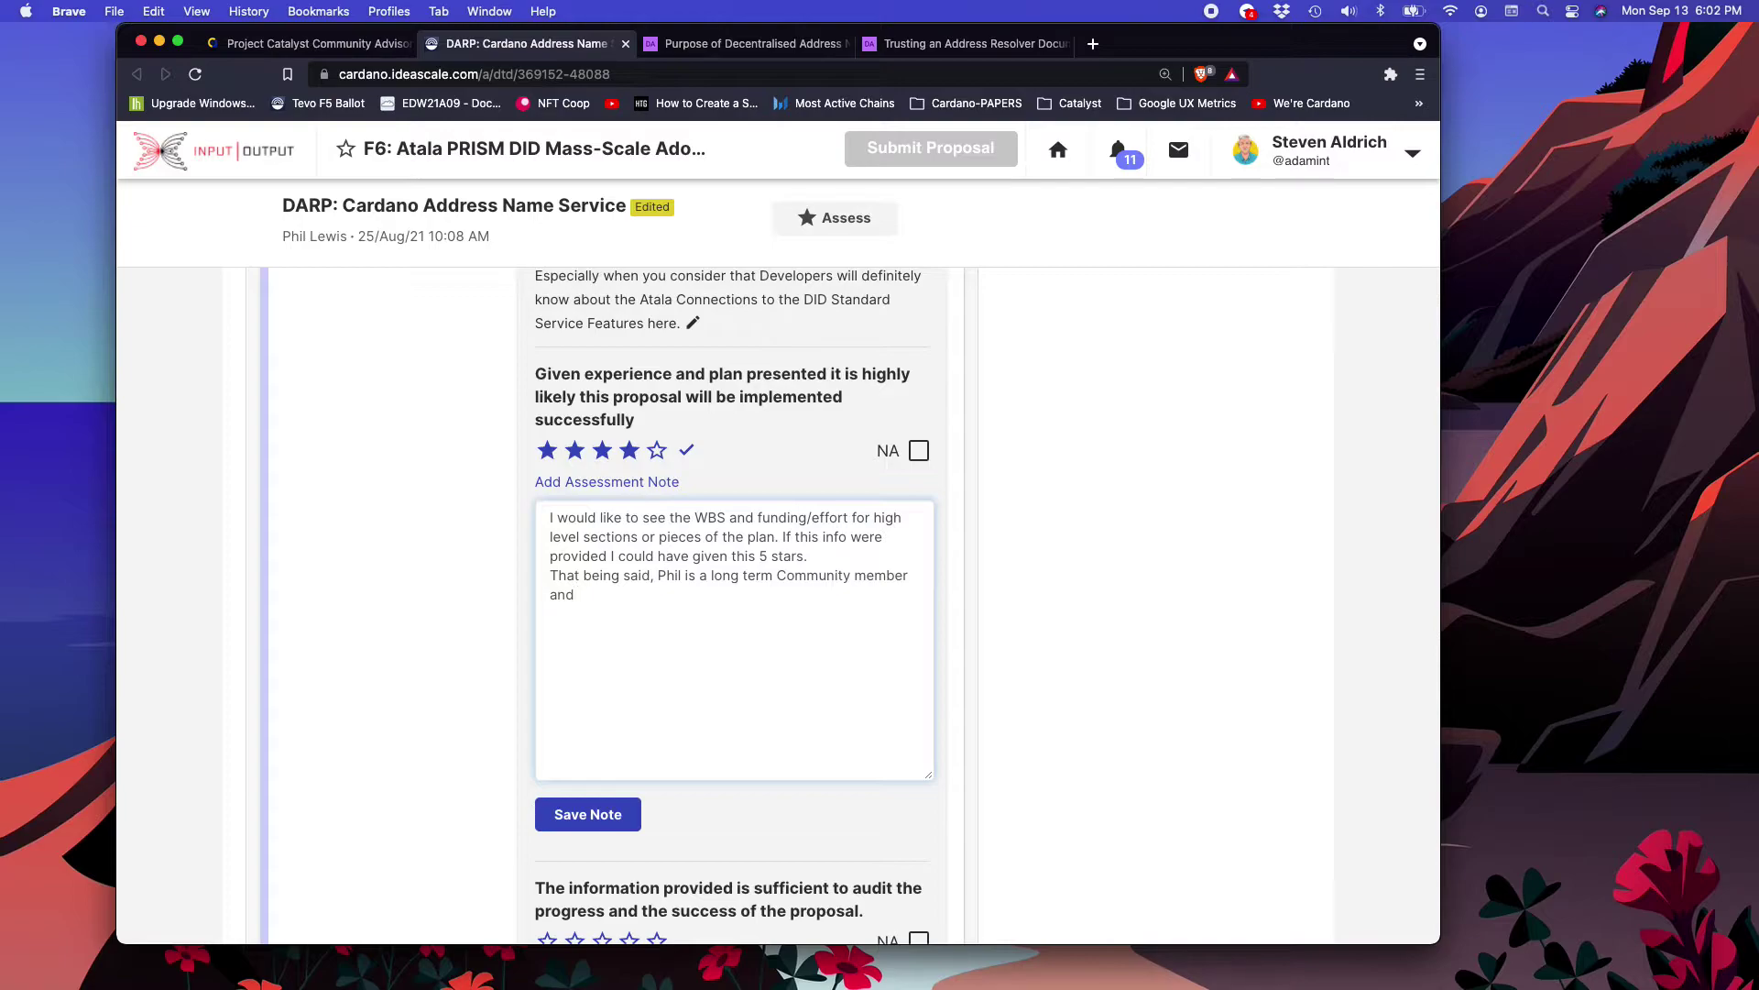
text(a known entity to many. The risk asso)
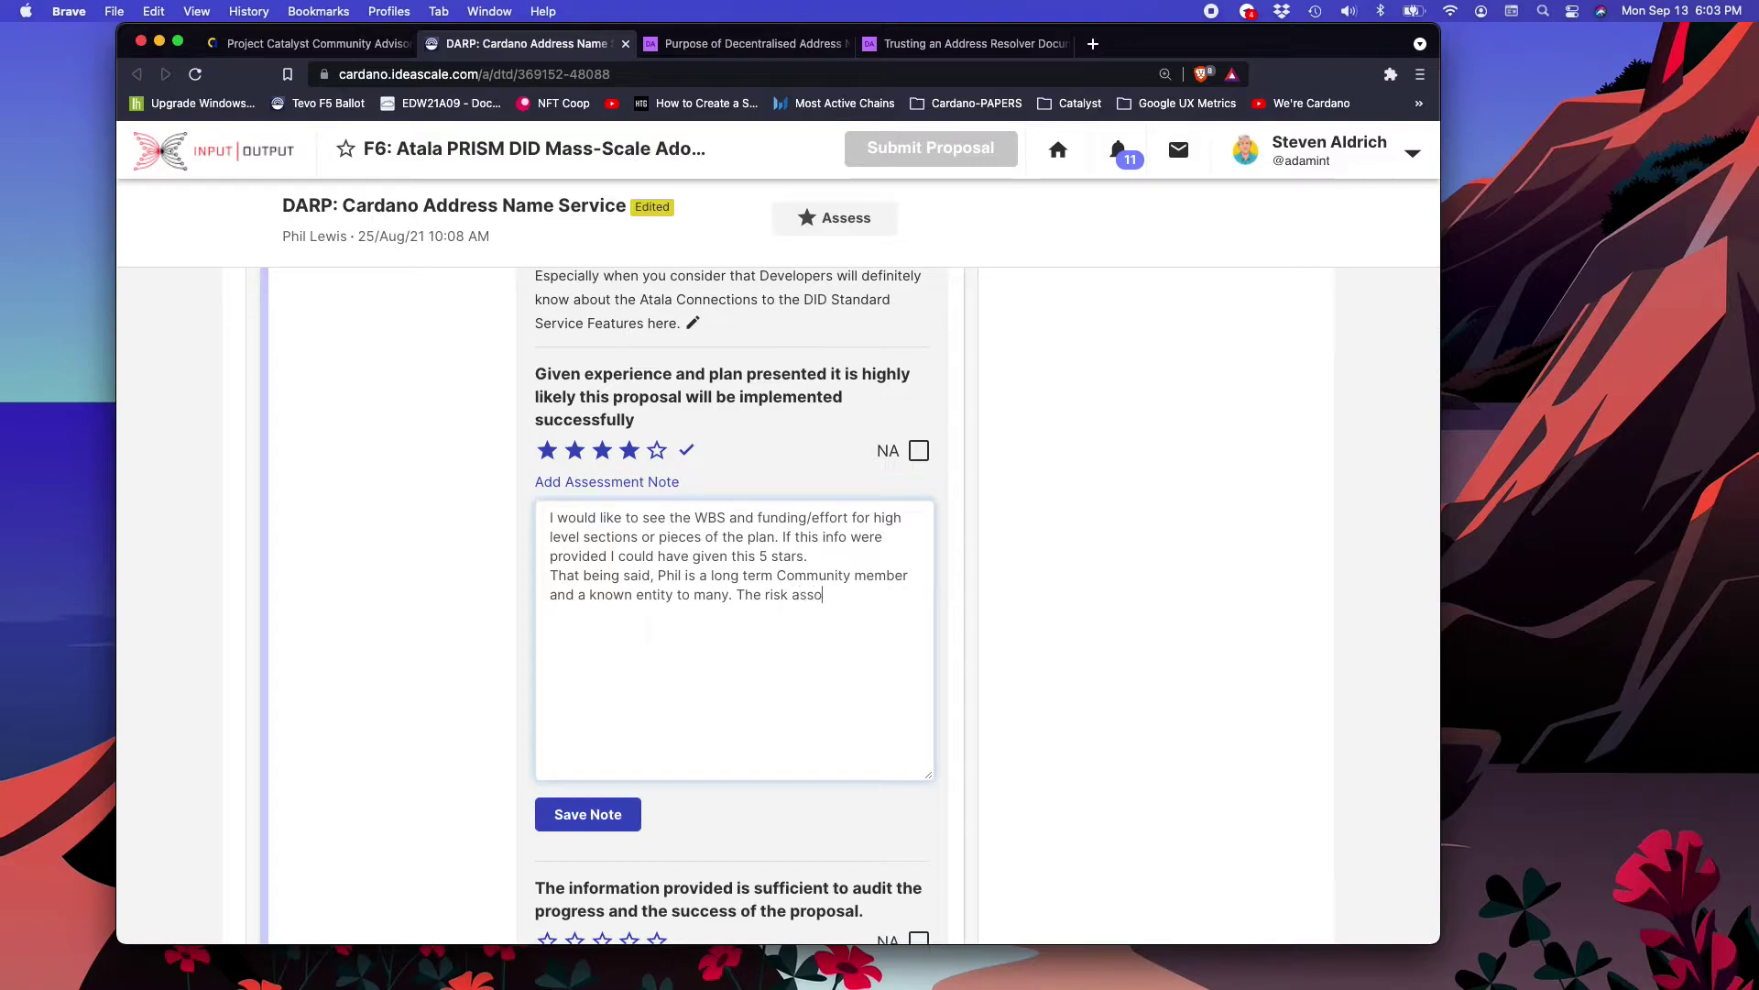
Step: Complete the note saying the risk associated with the lack of a better defined WBS and cost estimate is minimal in my opinion, and save it
text(iated wit)
text(h the lack of a)
text( WB)
key(BackSpace)
key(BackSpace)
text(more)
key(BackSpace)
text(better define)
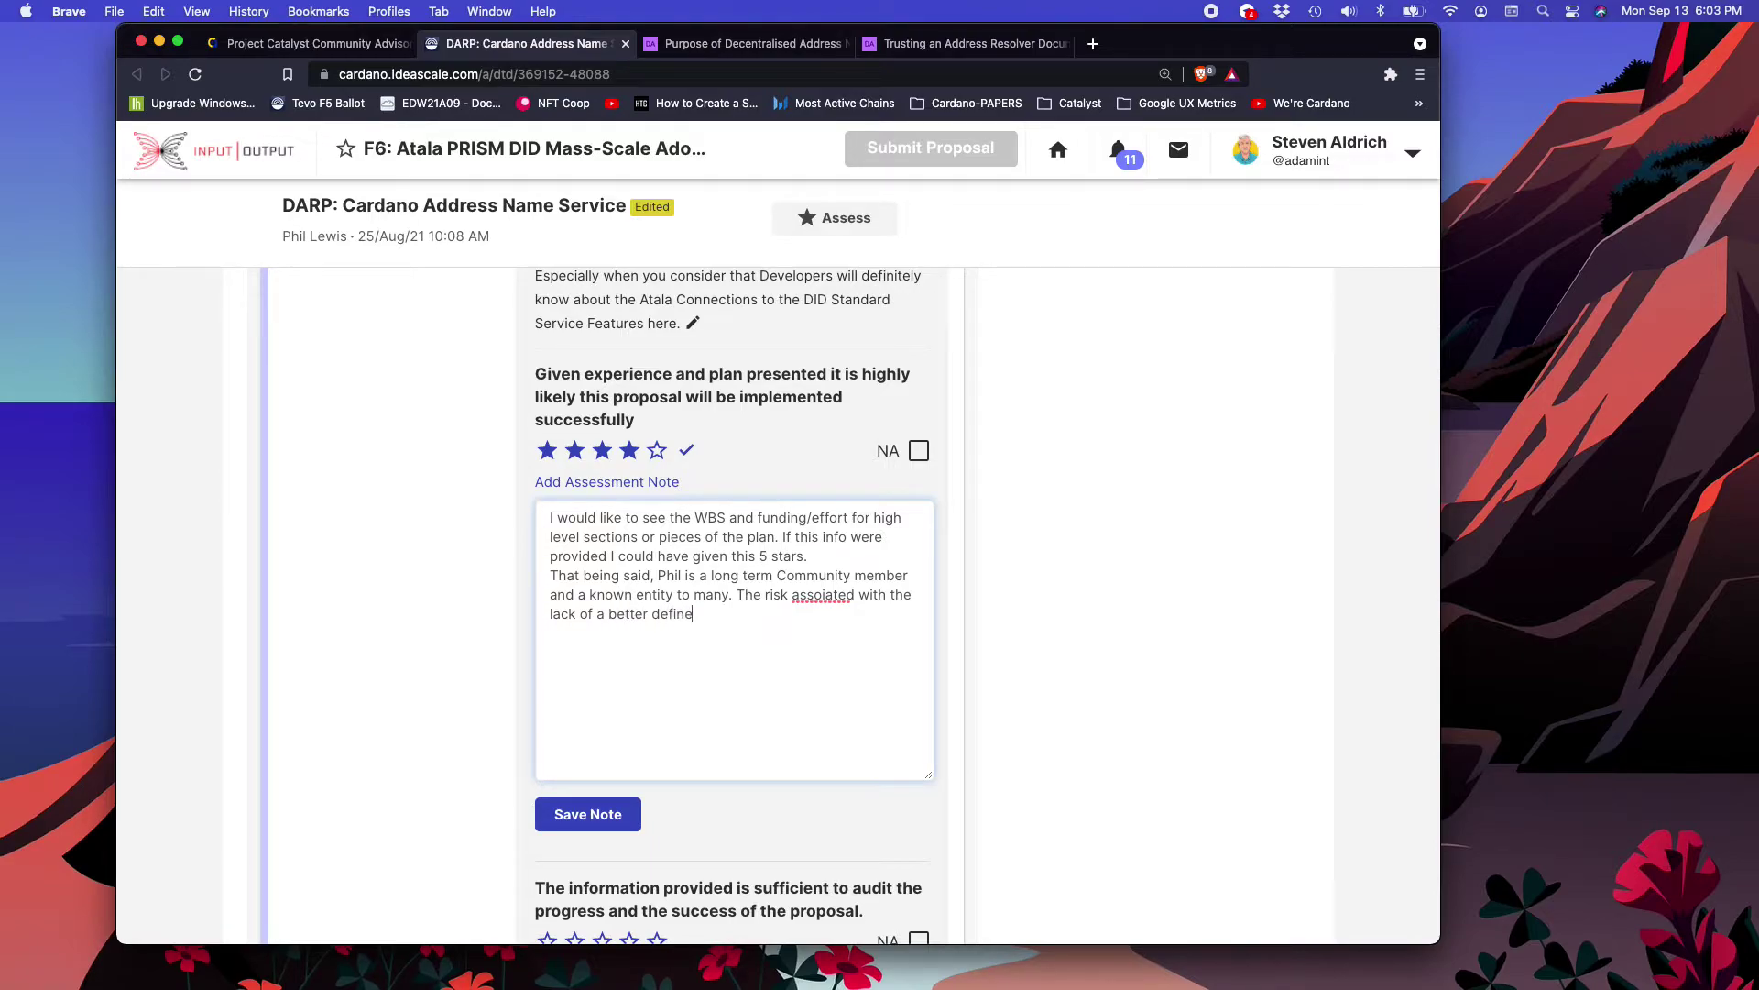
text(d WBS and cost estimateeimete)
right_click(810, 596)
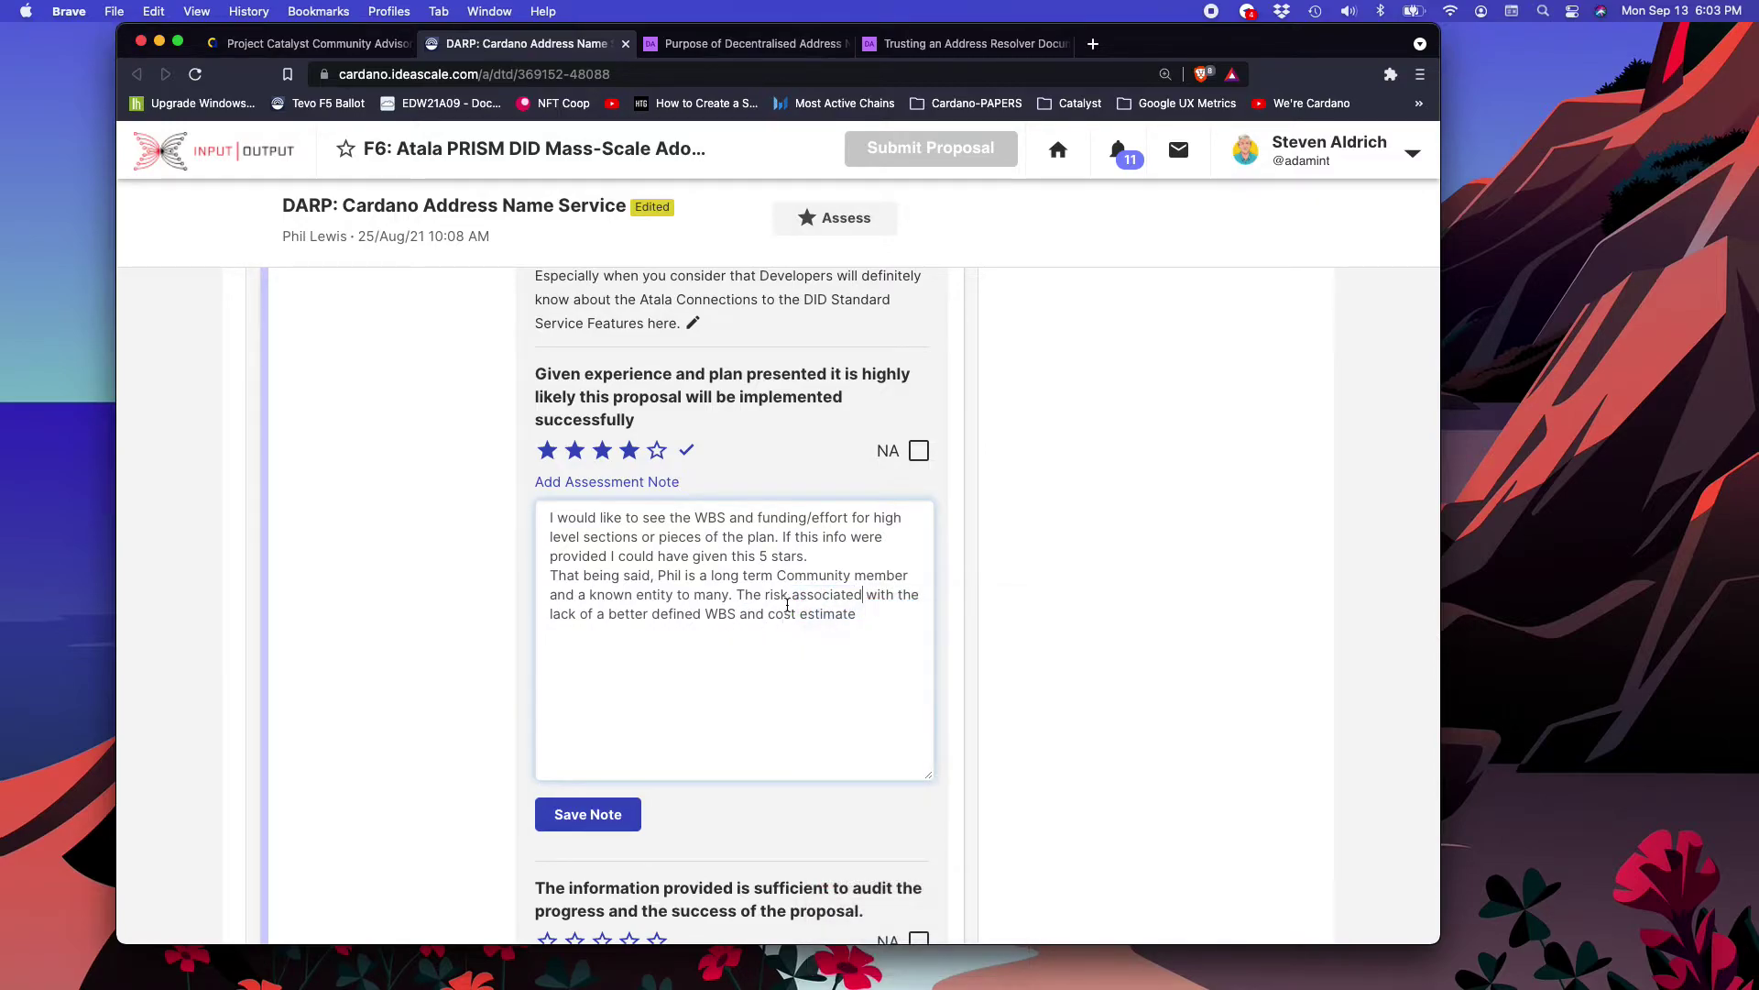
click(883, 614)
text(is minimal in my opinion.)
click(555, 810)
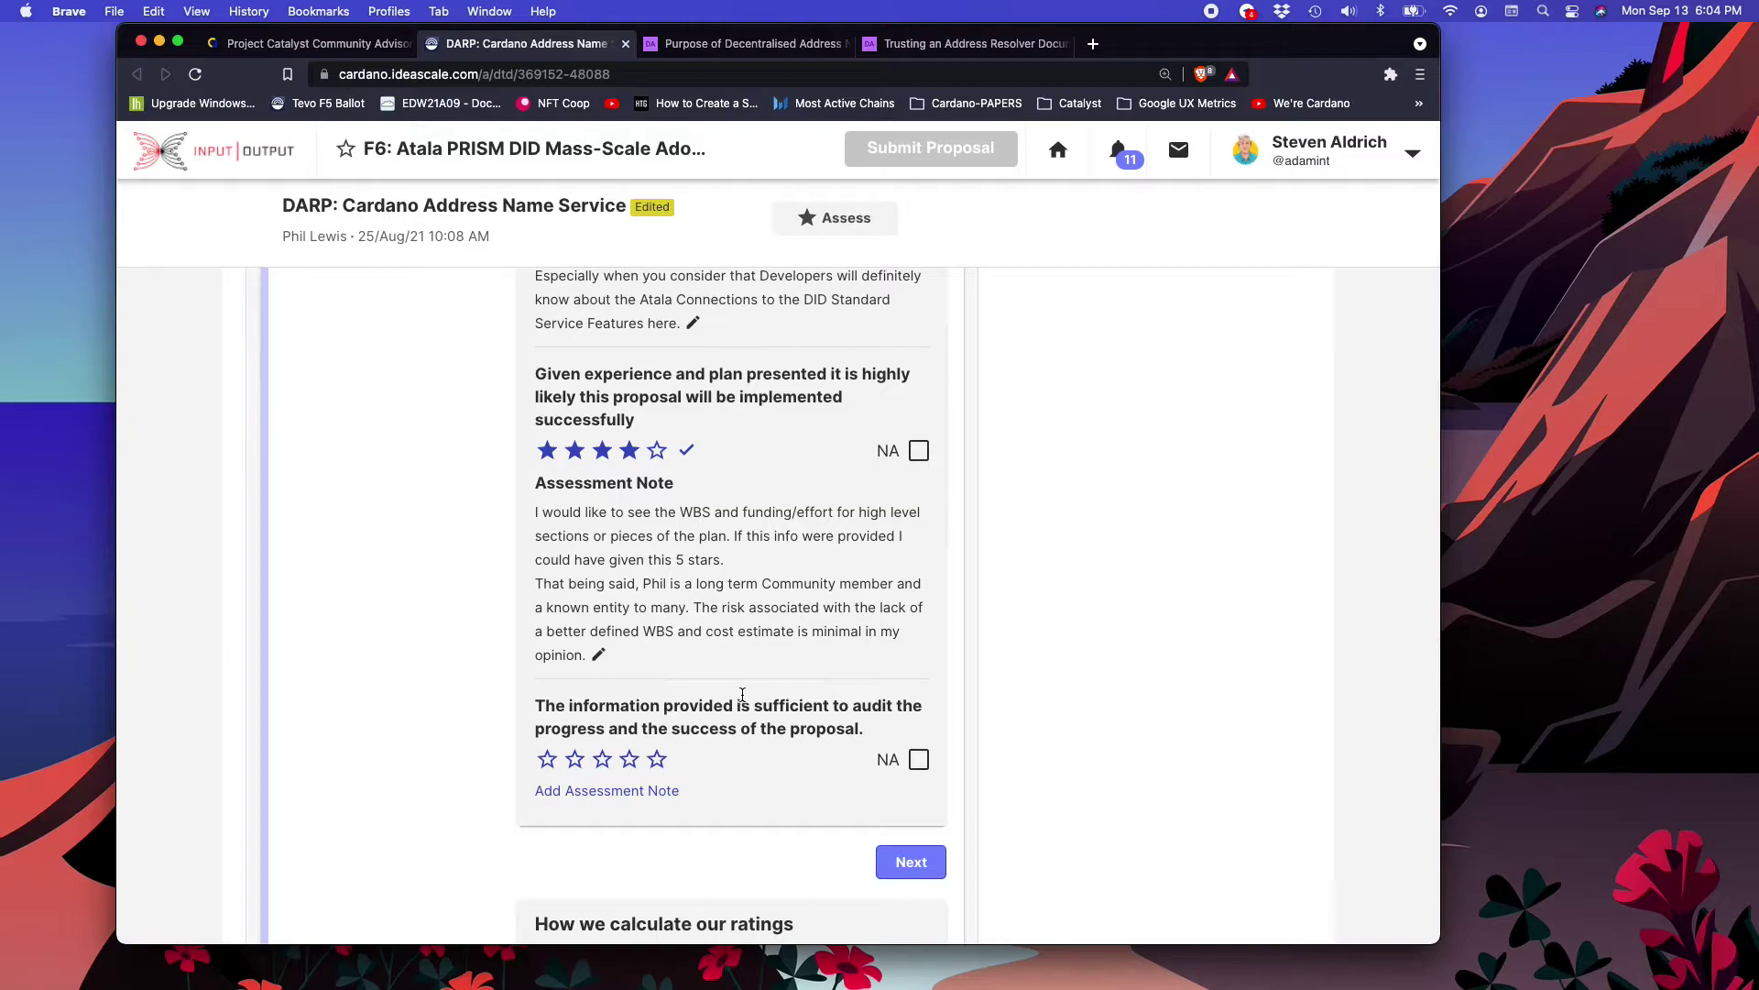
Step: Rate "The information provided is sufficient to audit the progress and the success of the proposal" three stars and compare its wording with the preceding criterion
scroll(742, 694, down, 3)
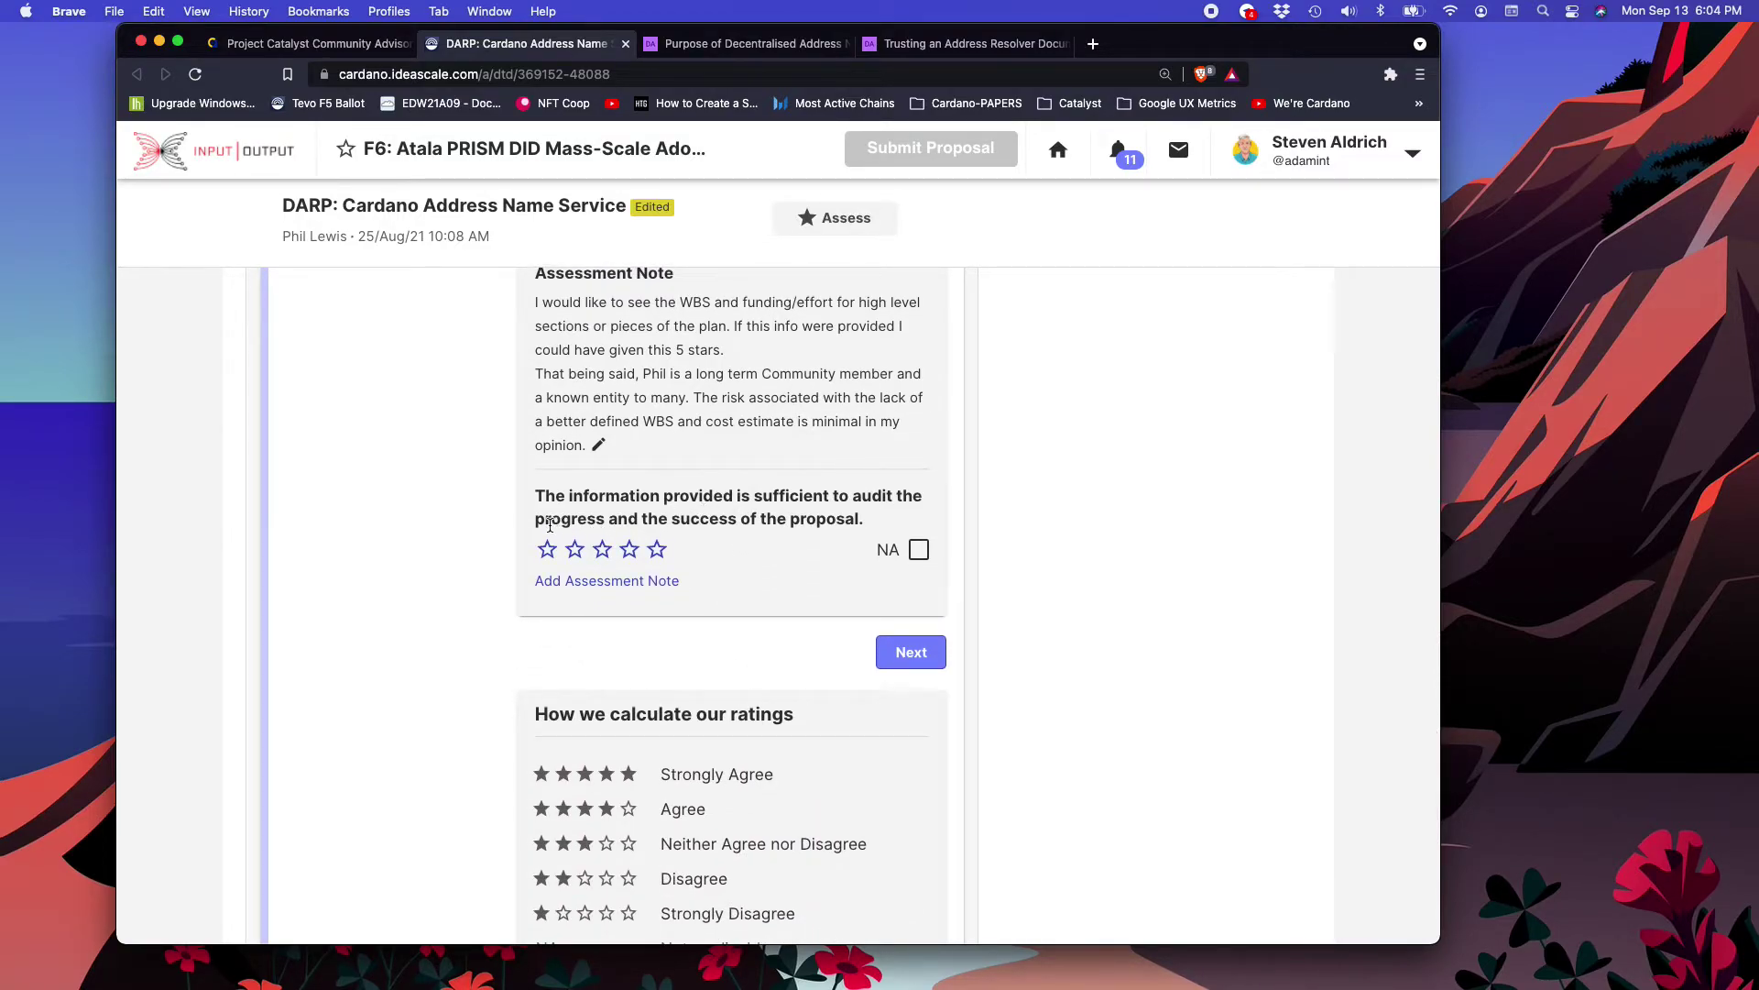
click(603, 552)
scroll(705, 403, up, 3)
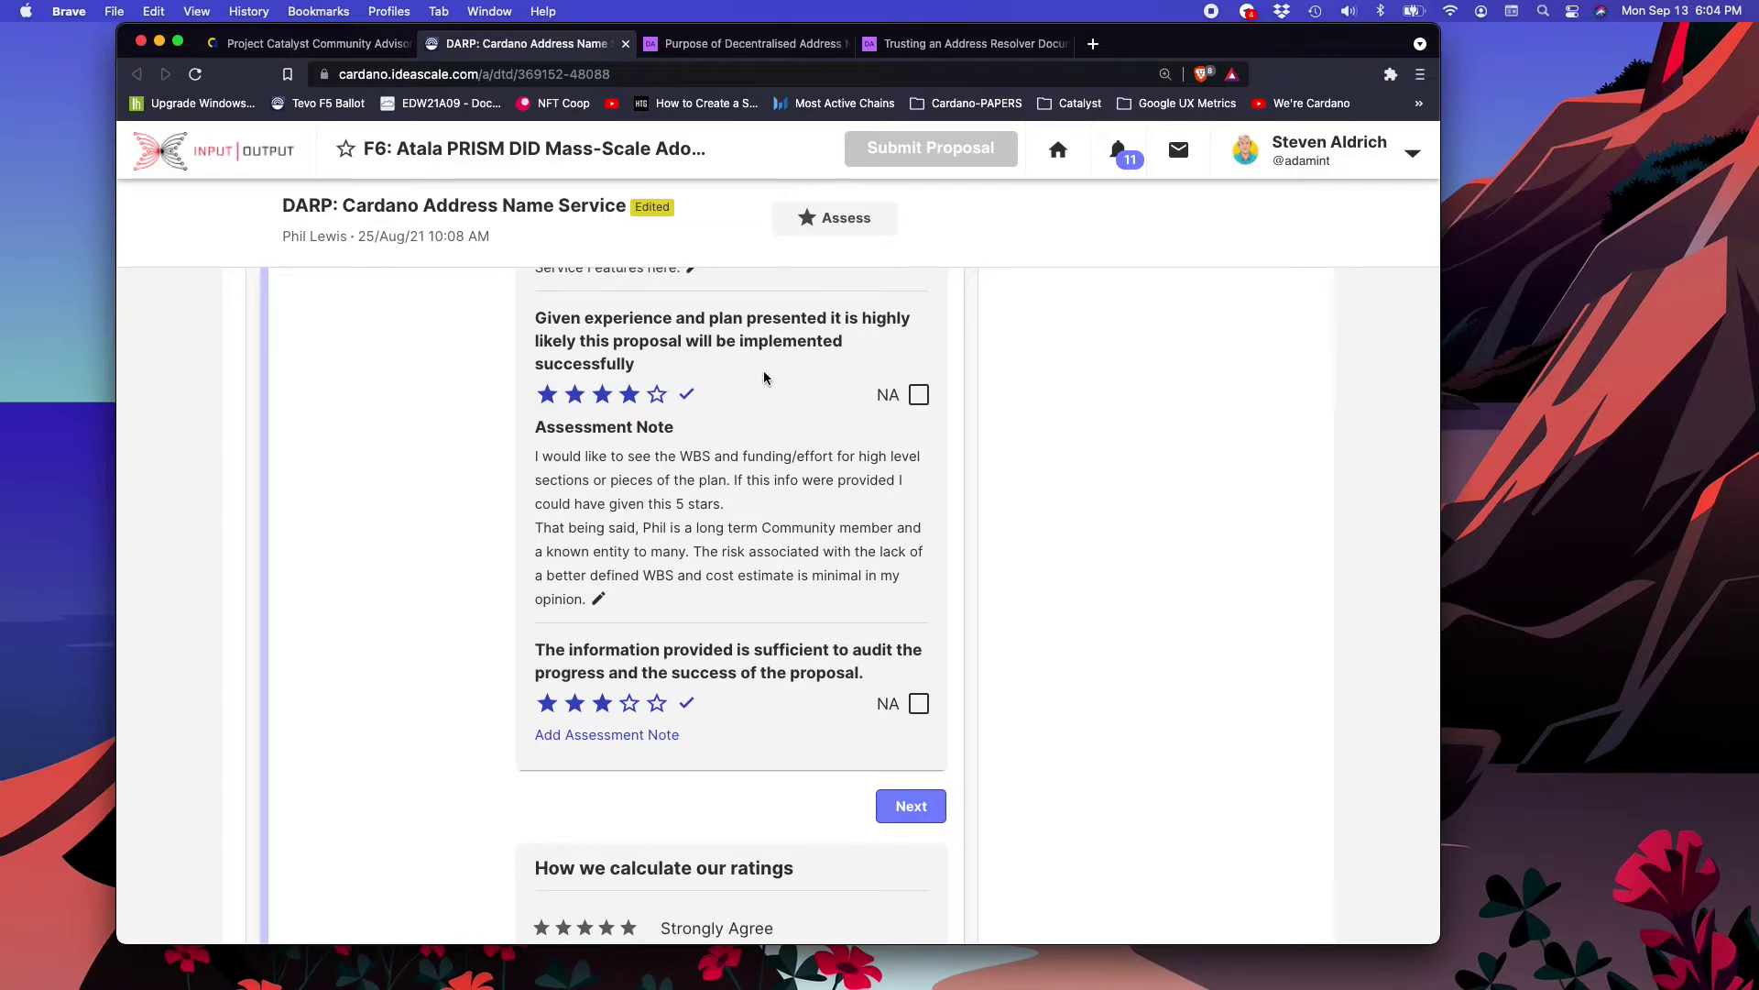
triple_click(713, 315)
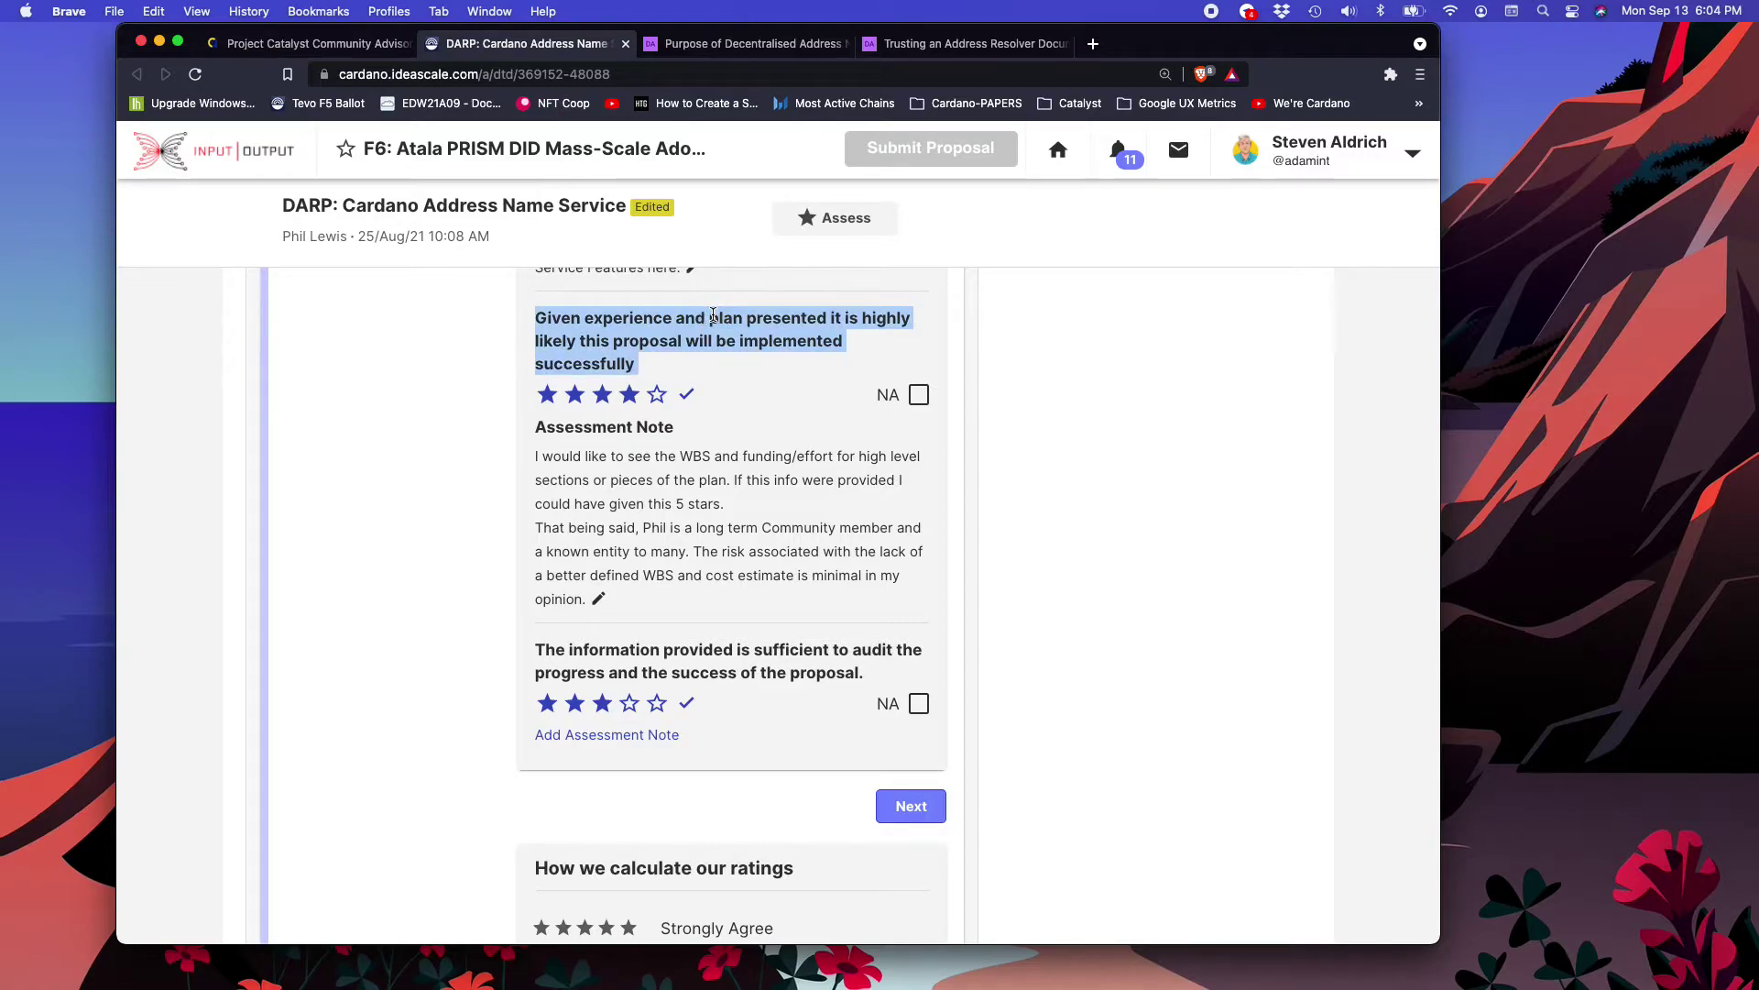
click(700, 648)
triple_click(700, 649)
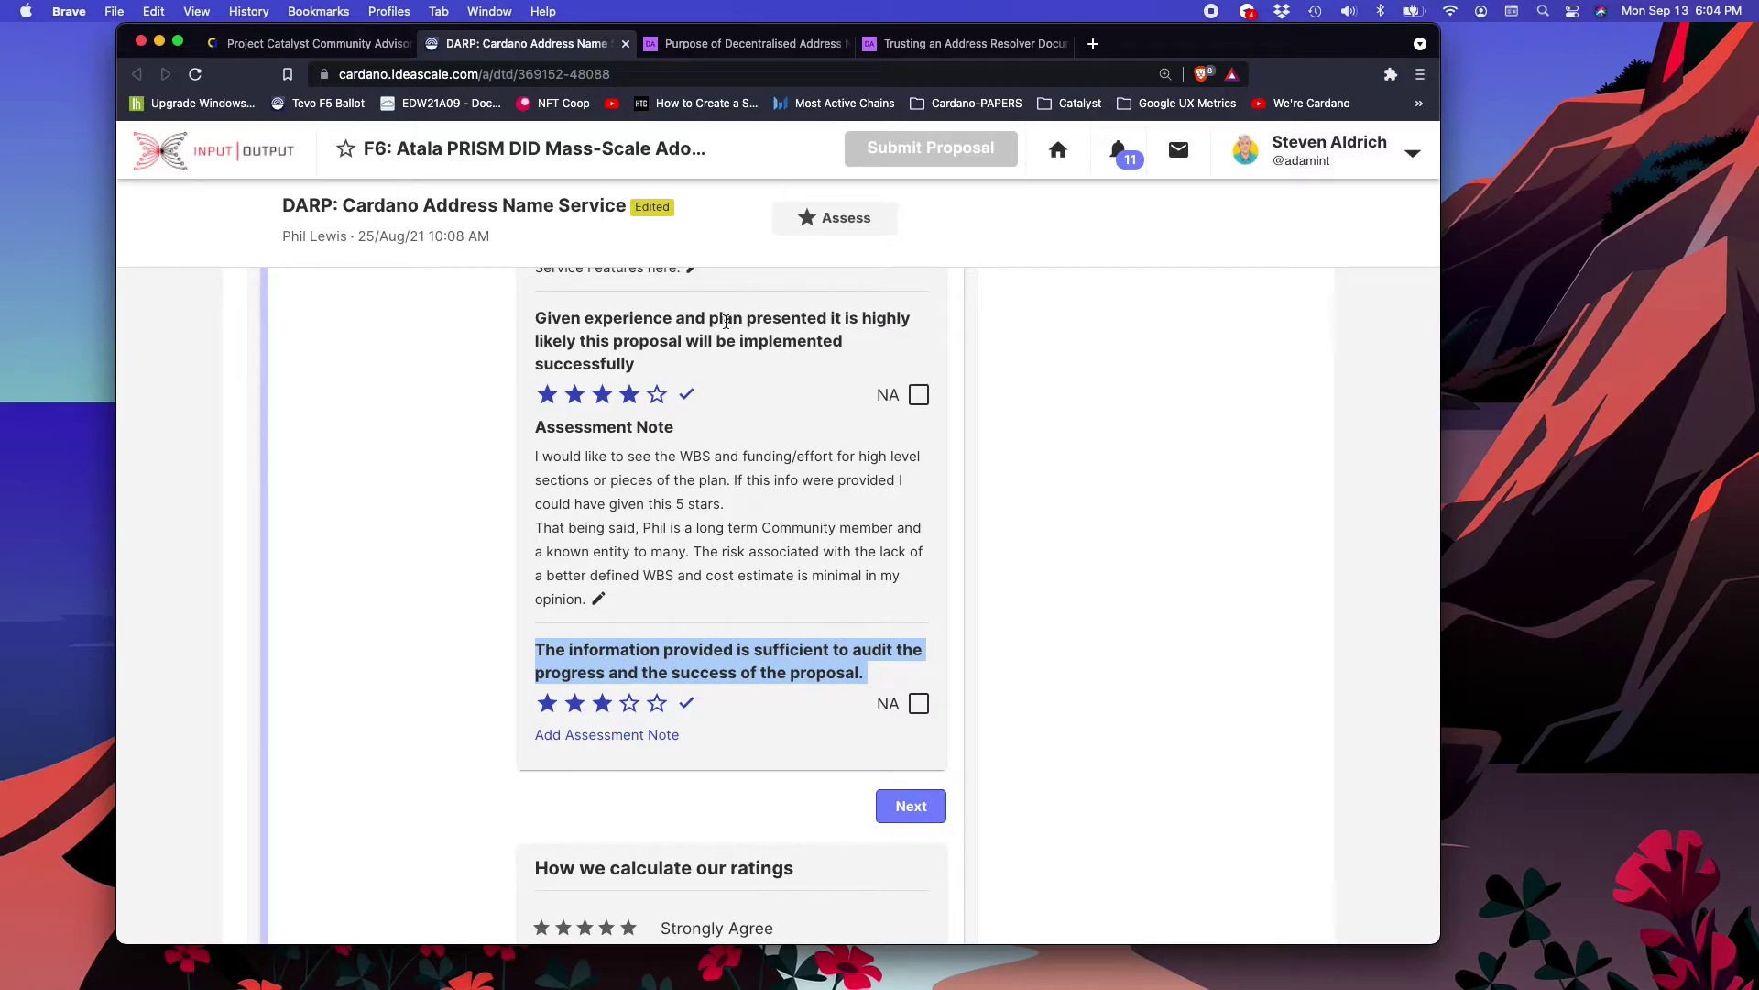
click(657, 394)
Step: Open an assessment note for the auditability criterion and enlarge its text area for writing
scroll(753, 718, down, 2)
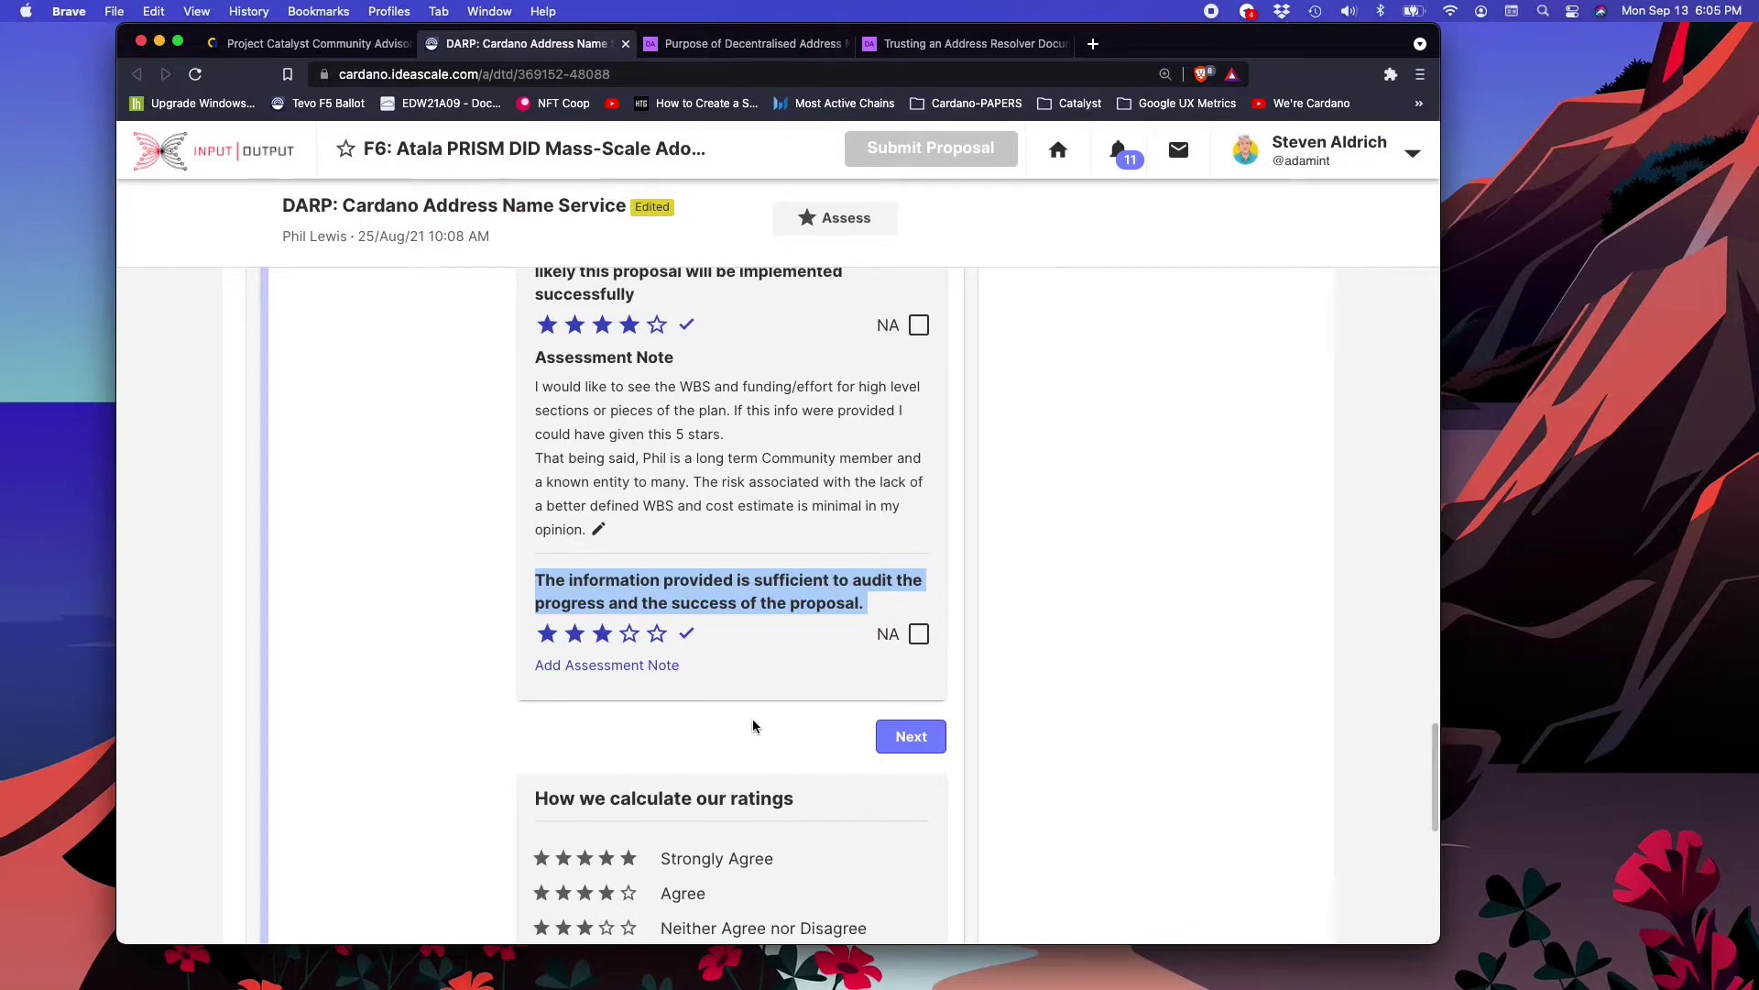
click(607, 671)
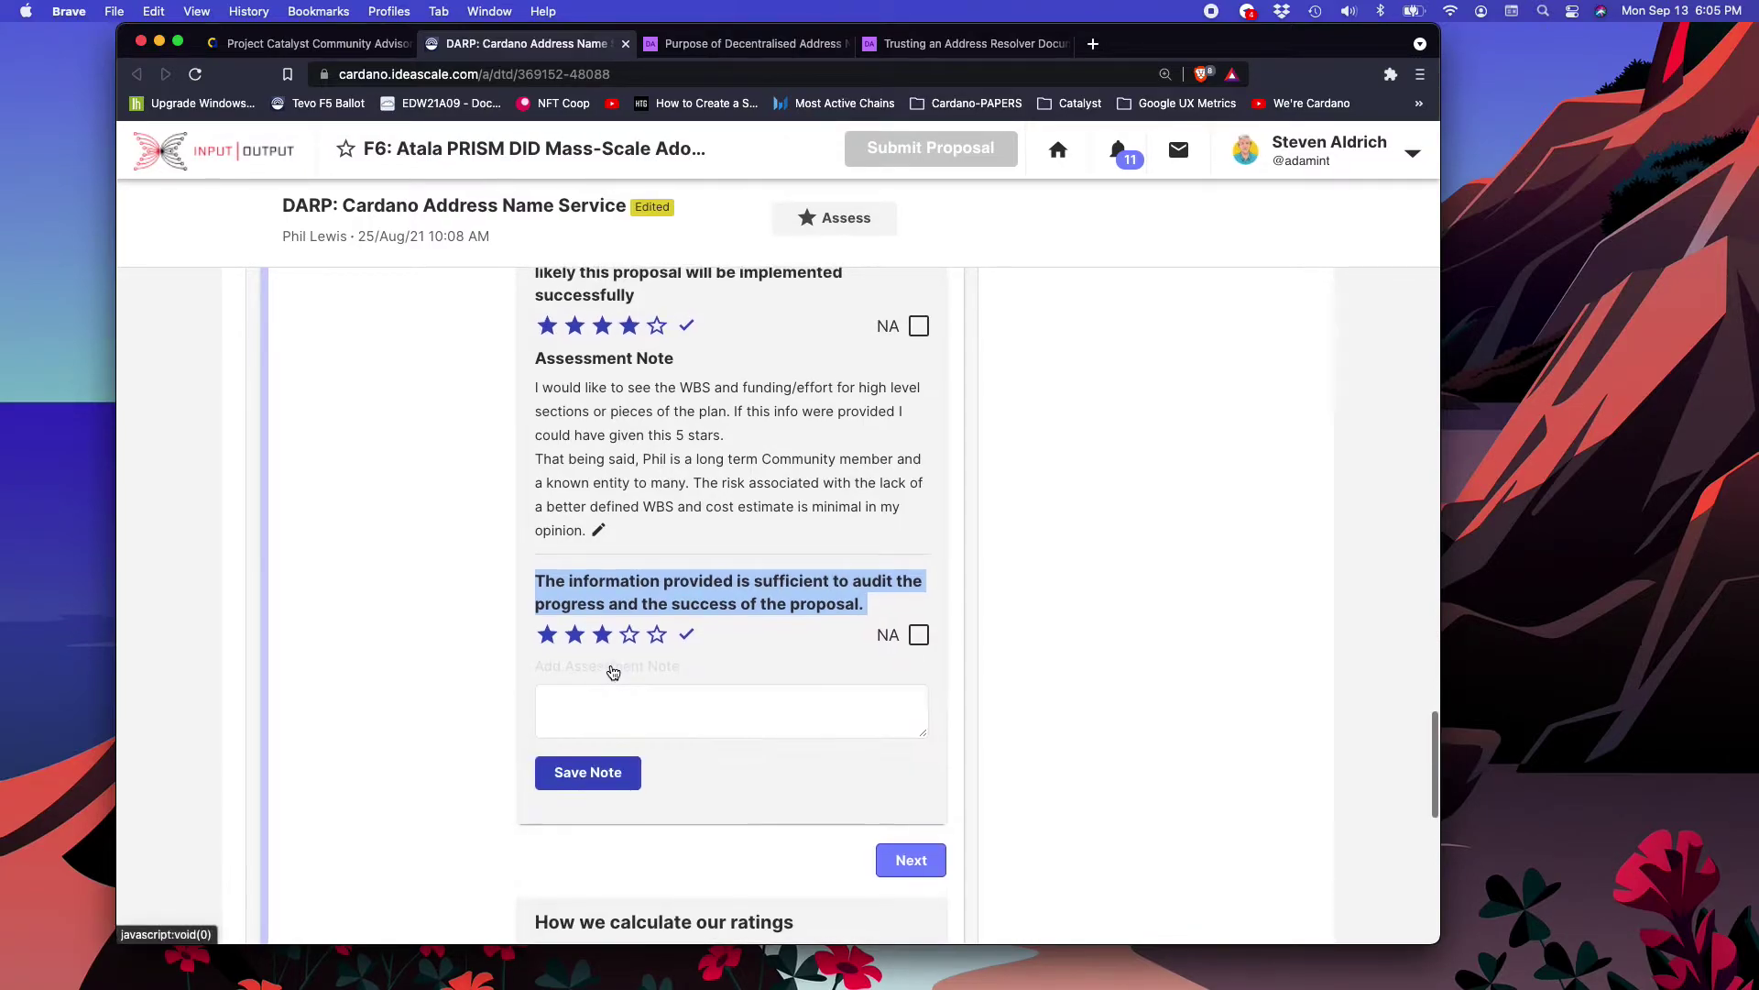
drag(920, 748, 933, 918)
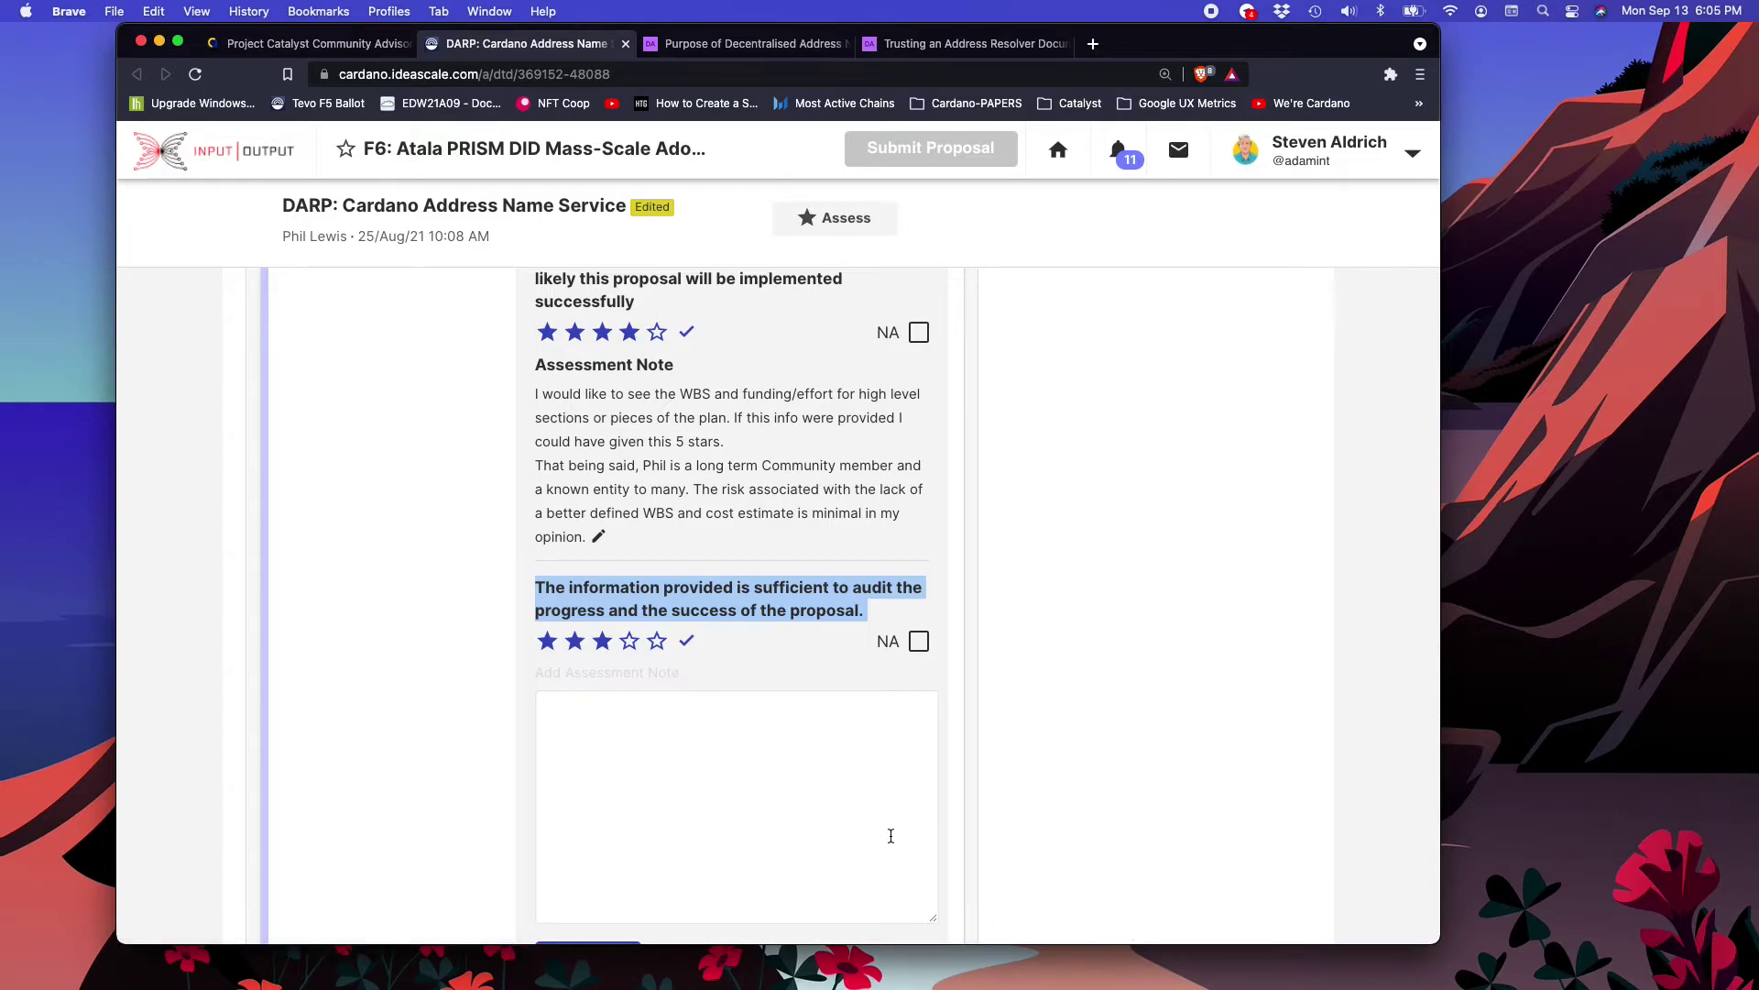
scroll(856, 785, down, 5)
scroll(675, 542, up, 2)
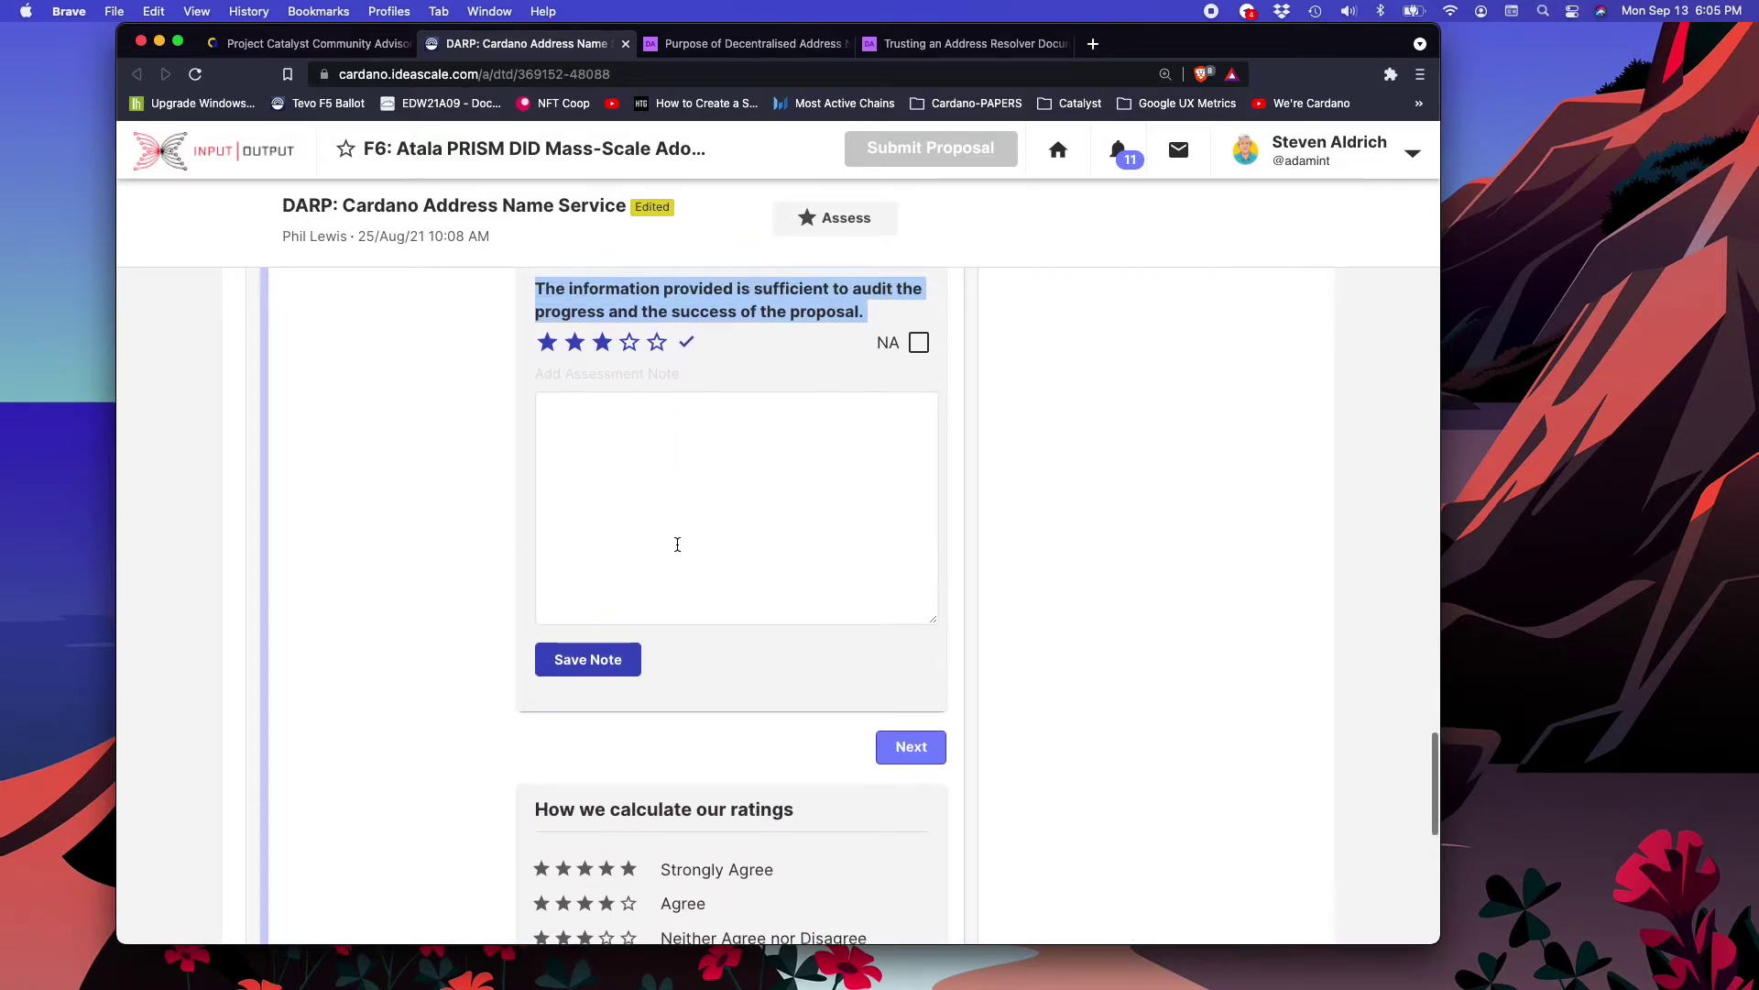
click(583, 469)
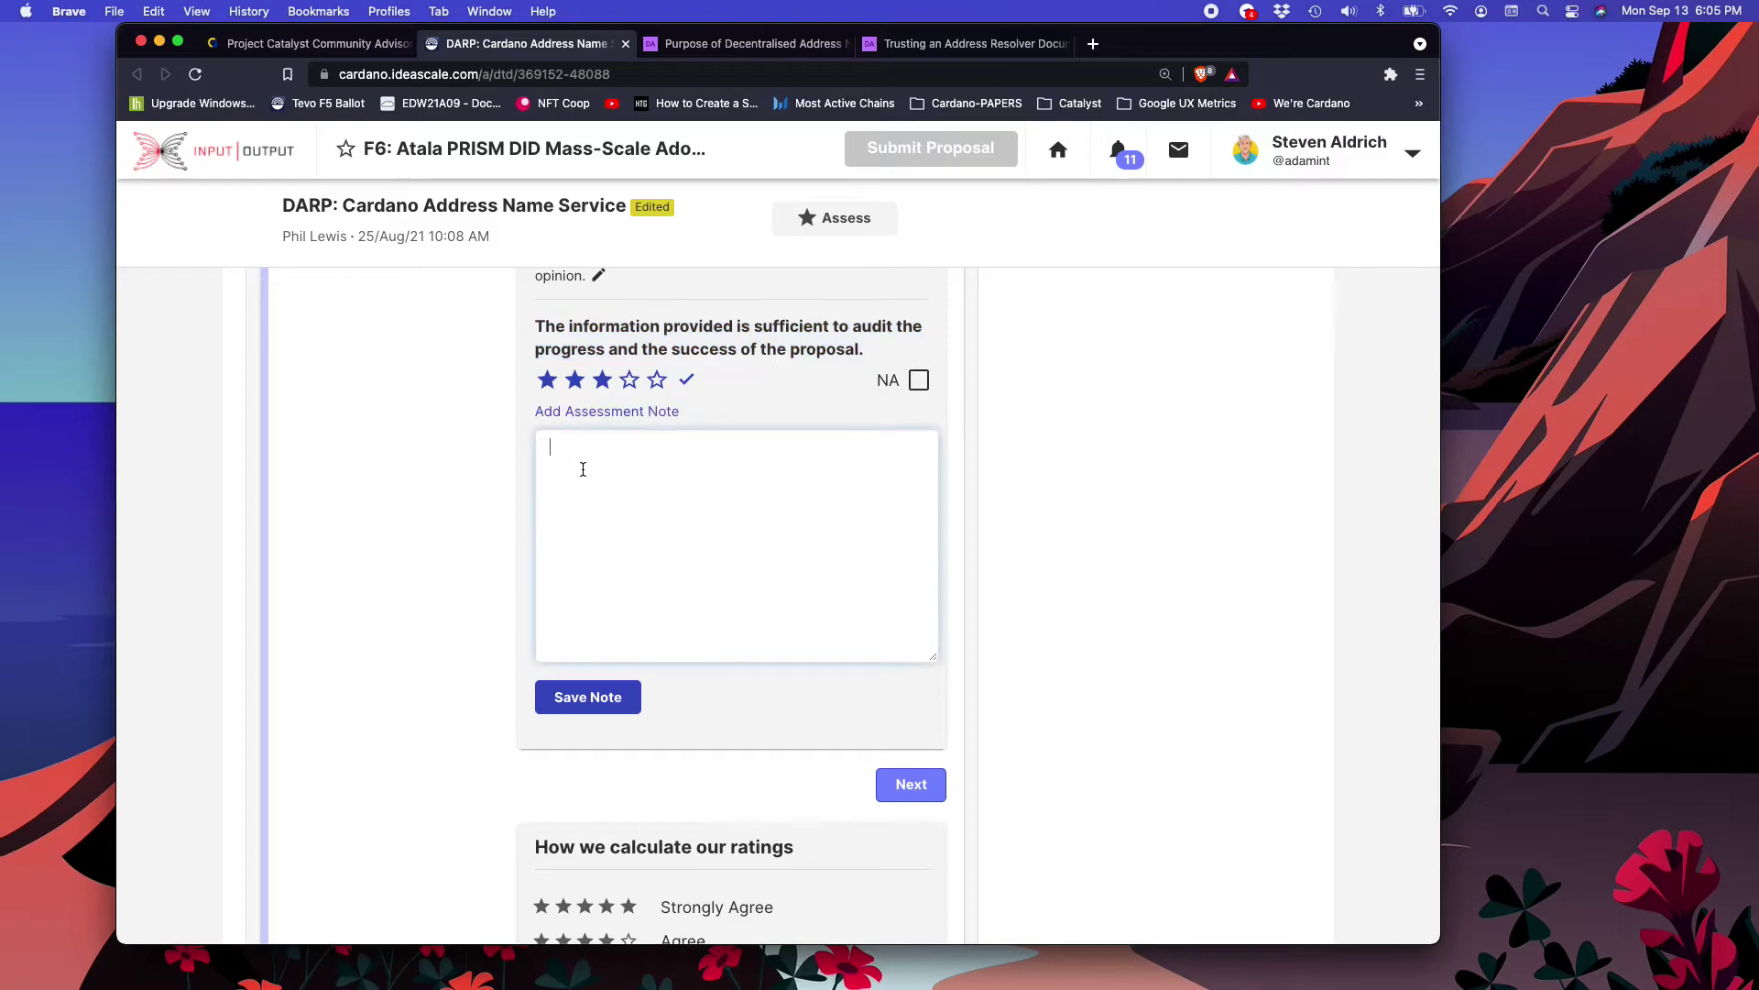
Step: Write the note "There is plenty of of information provided, but the plan lacks detail to assure that work done can be audited against planned costs/effort."
text(There is plenty of of information provided)
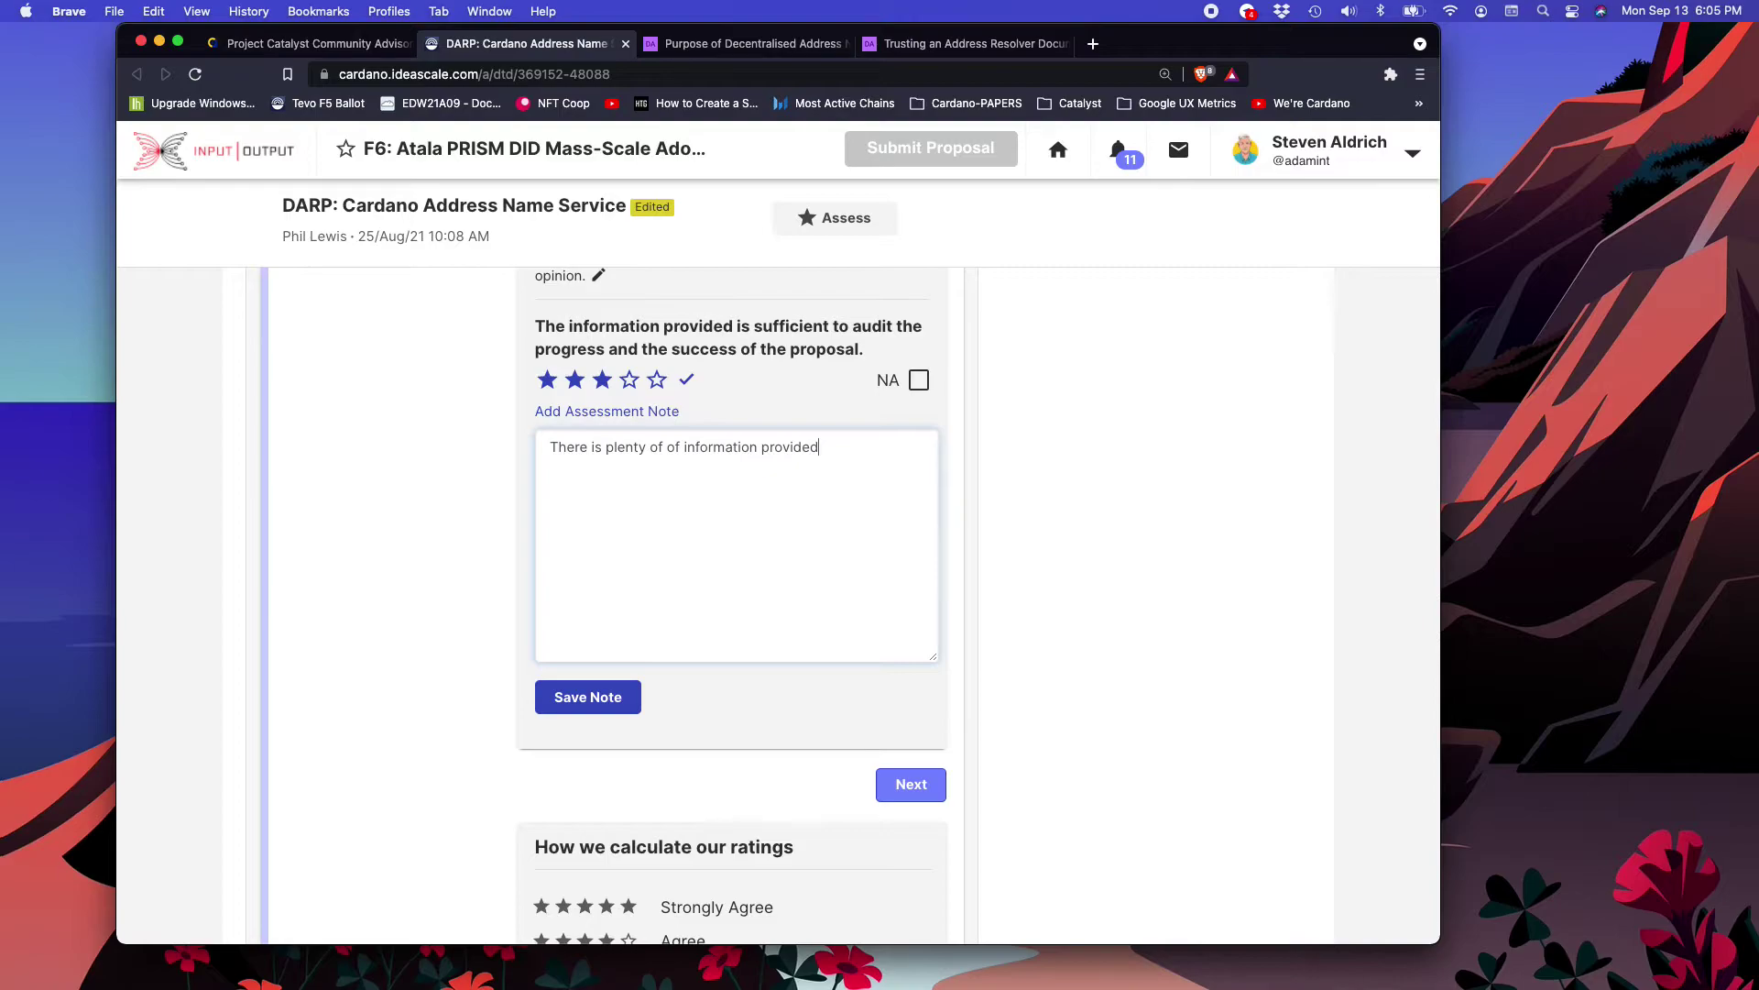
text(, but there)
key(BackSpace)
key(BackSpace)
text(plan lack)
text(s )
text(a tru)
key(BackSpace)
key(BackSpace)
key(BackSpace)
key(BackSpace)
key(BackSpace)
text(detail to assure t)
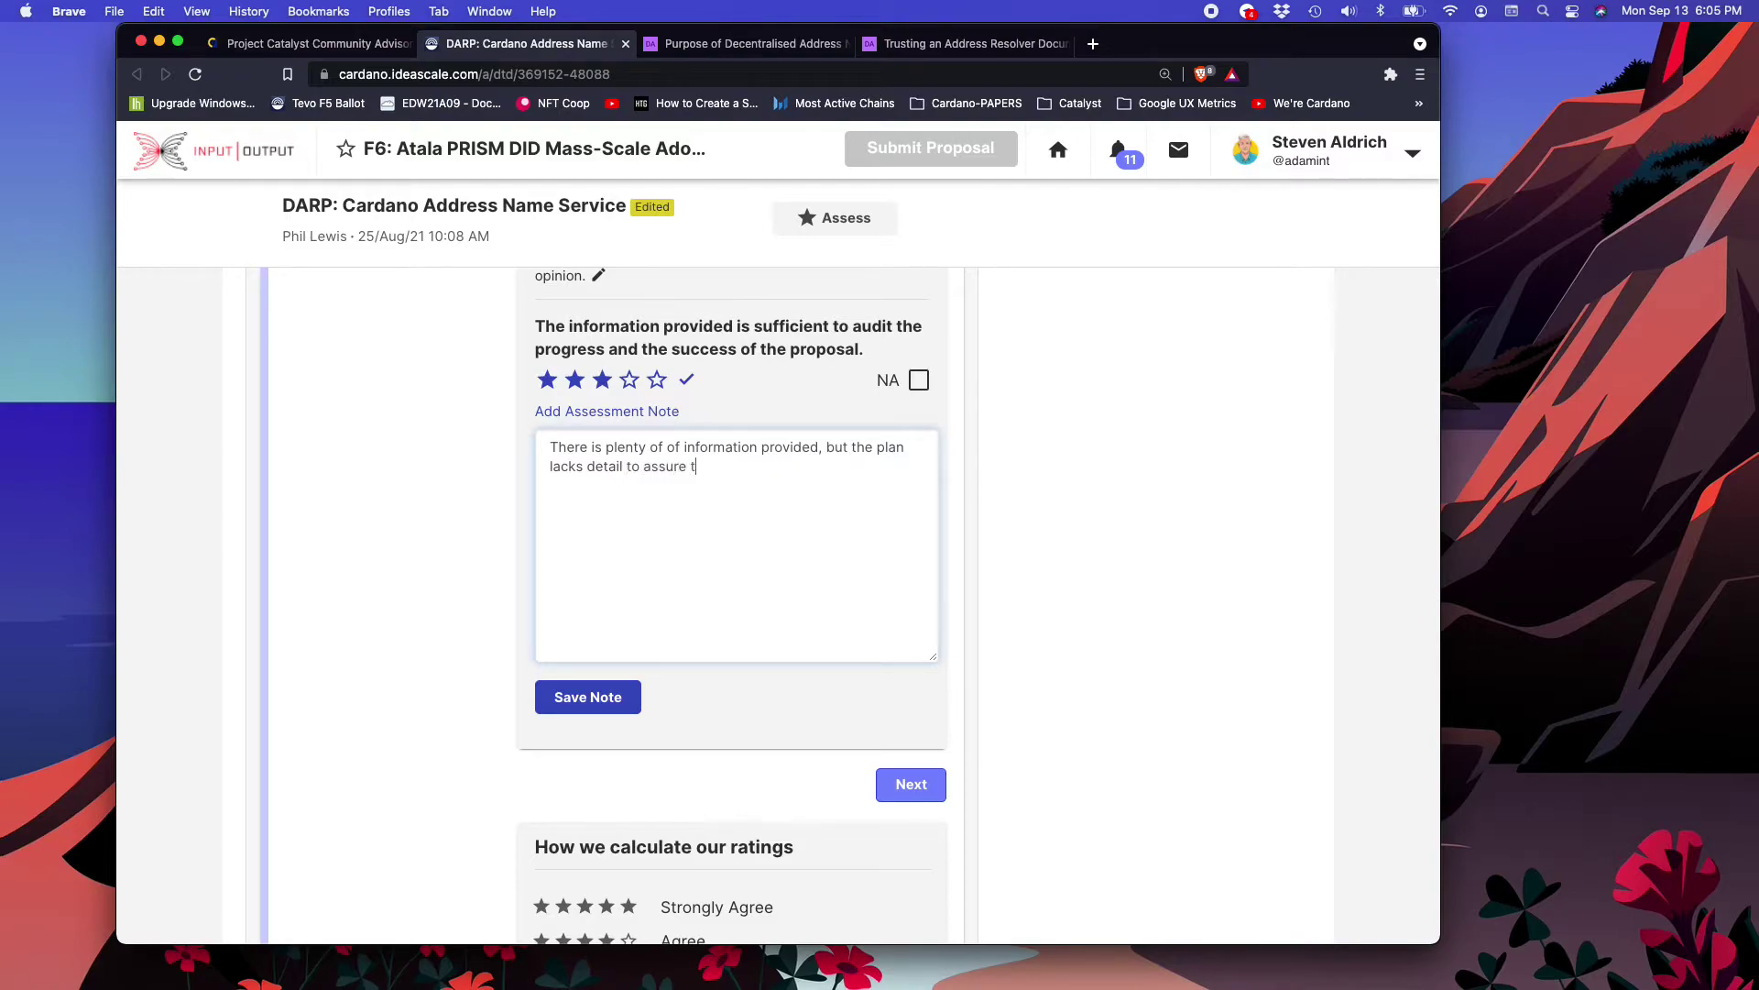
text(hat work done can be audited agais)
key(BackSpace)
text(nst )
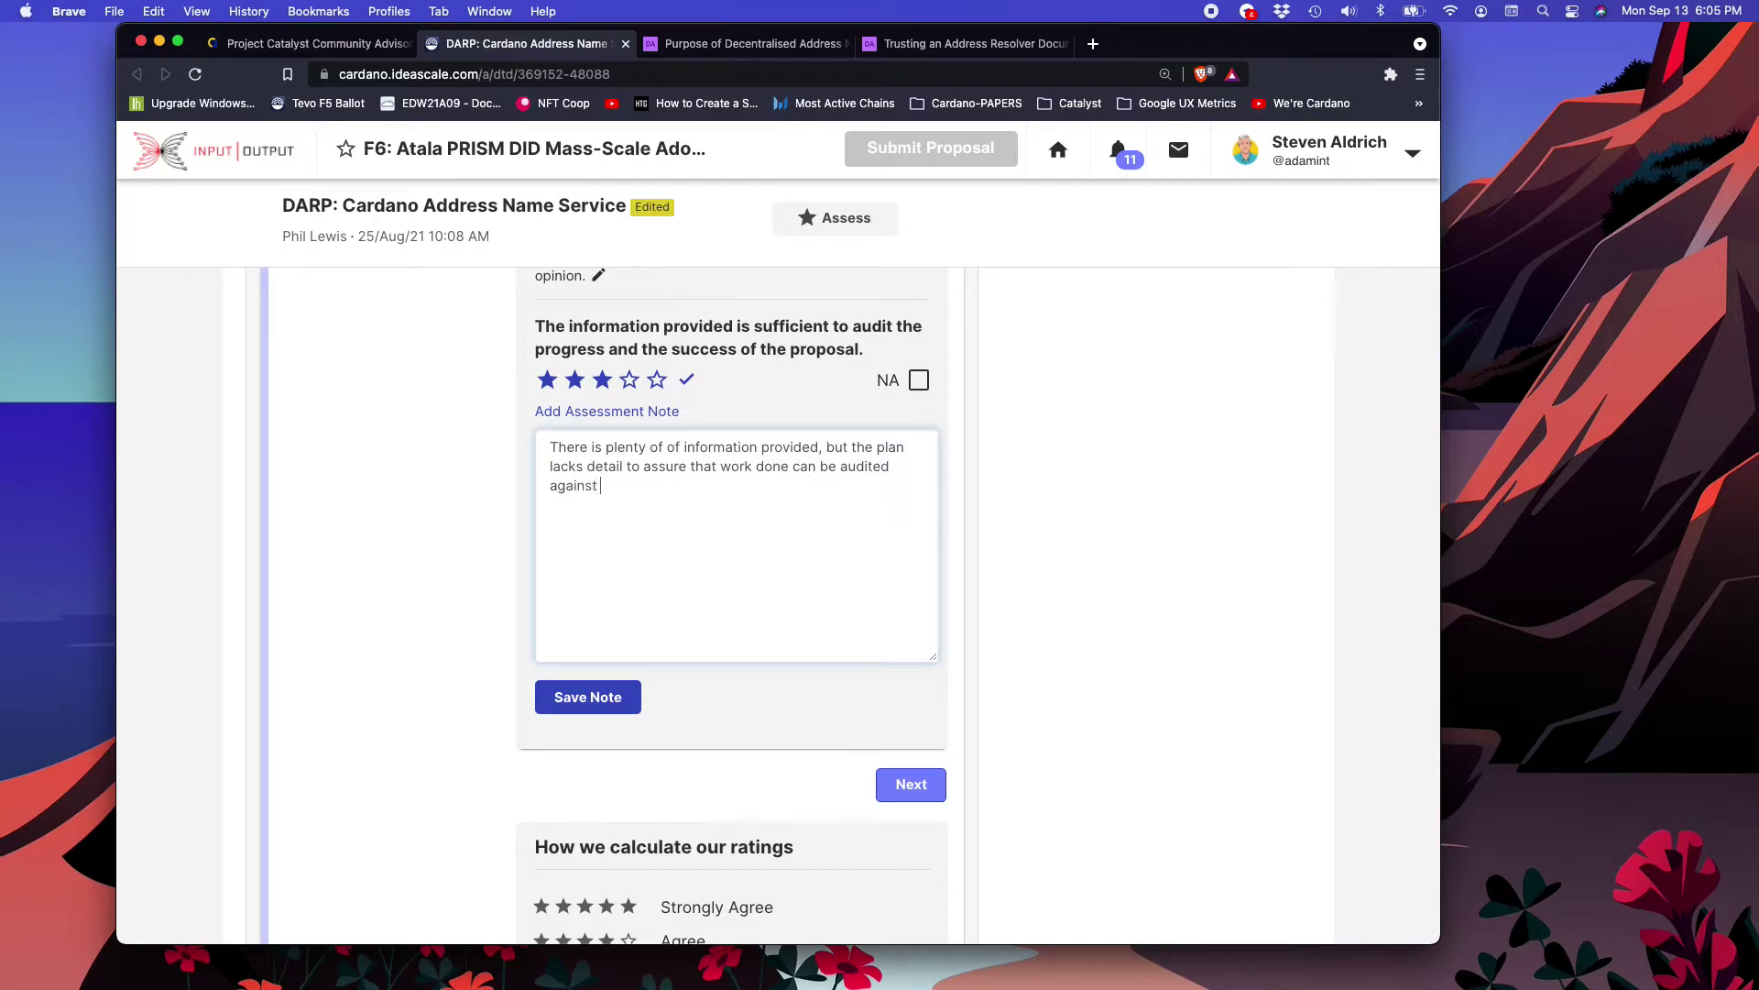
text(planned costs/effort.)
Step: Open the linked docs.darp.tech documentation and check its Introduction, Foundations and Verified Address Name Ownership pages
scroll(734, 546, up, 6)
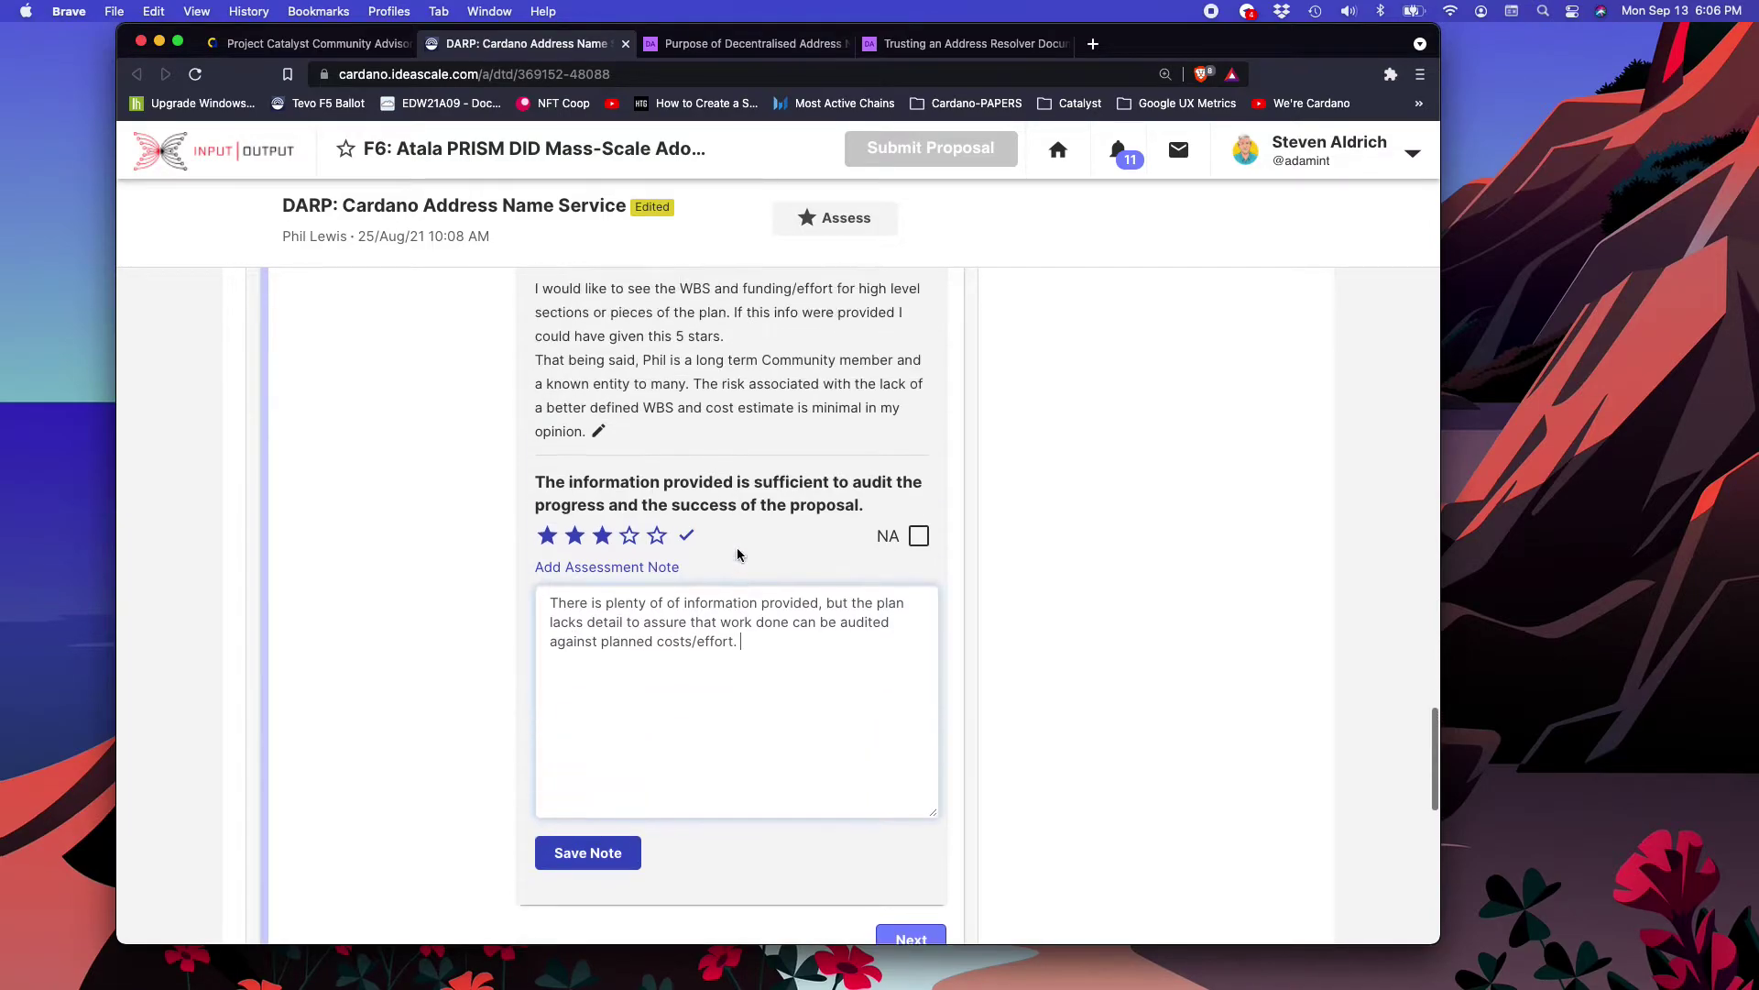
scroll(738, 550, up, 8)
click(392, 341)
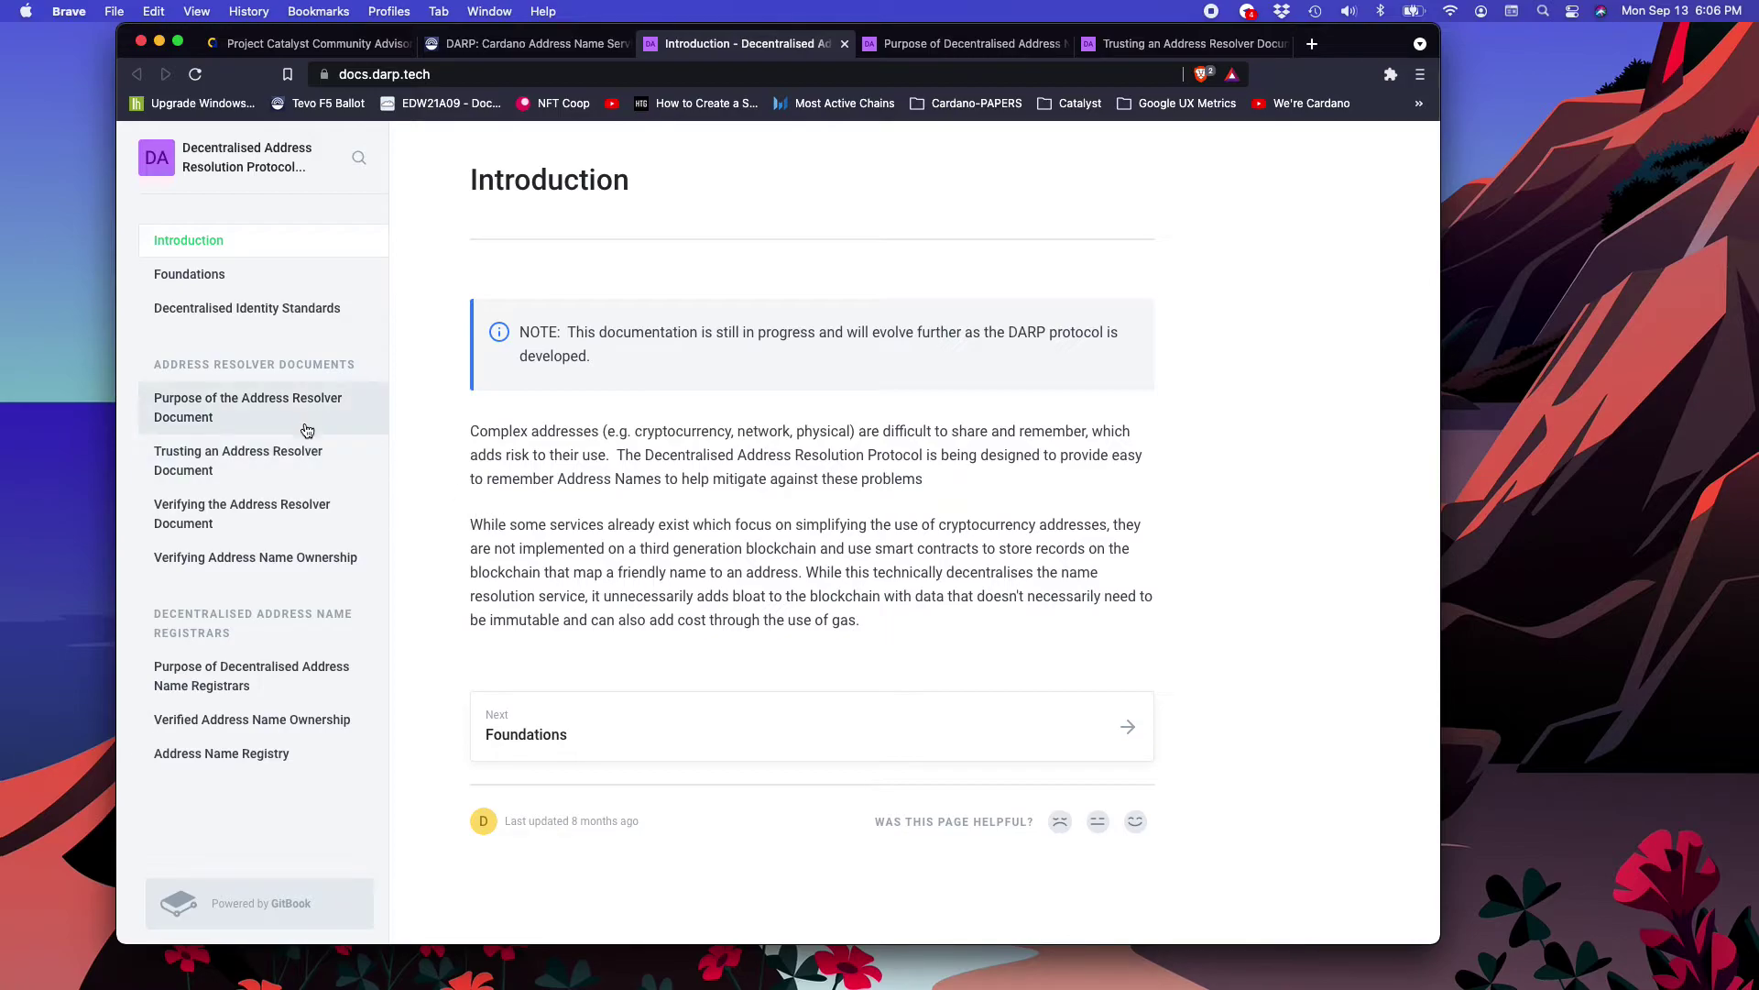
click(203, 285)
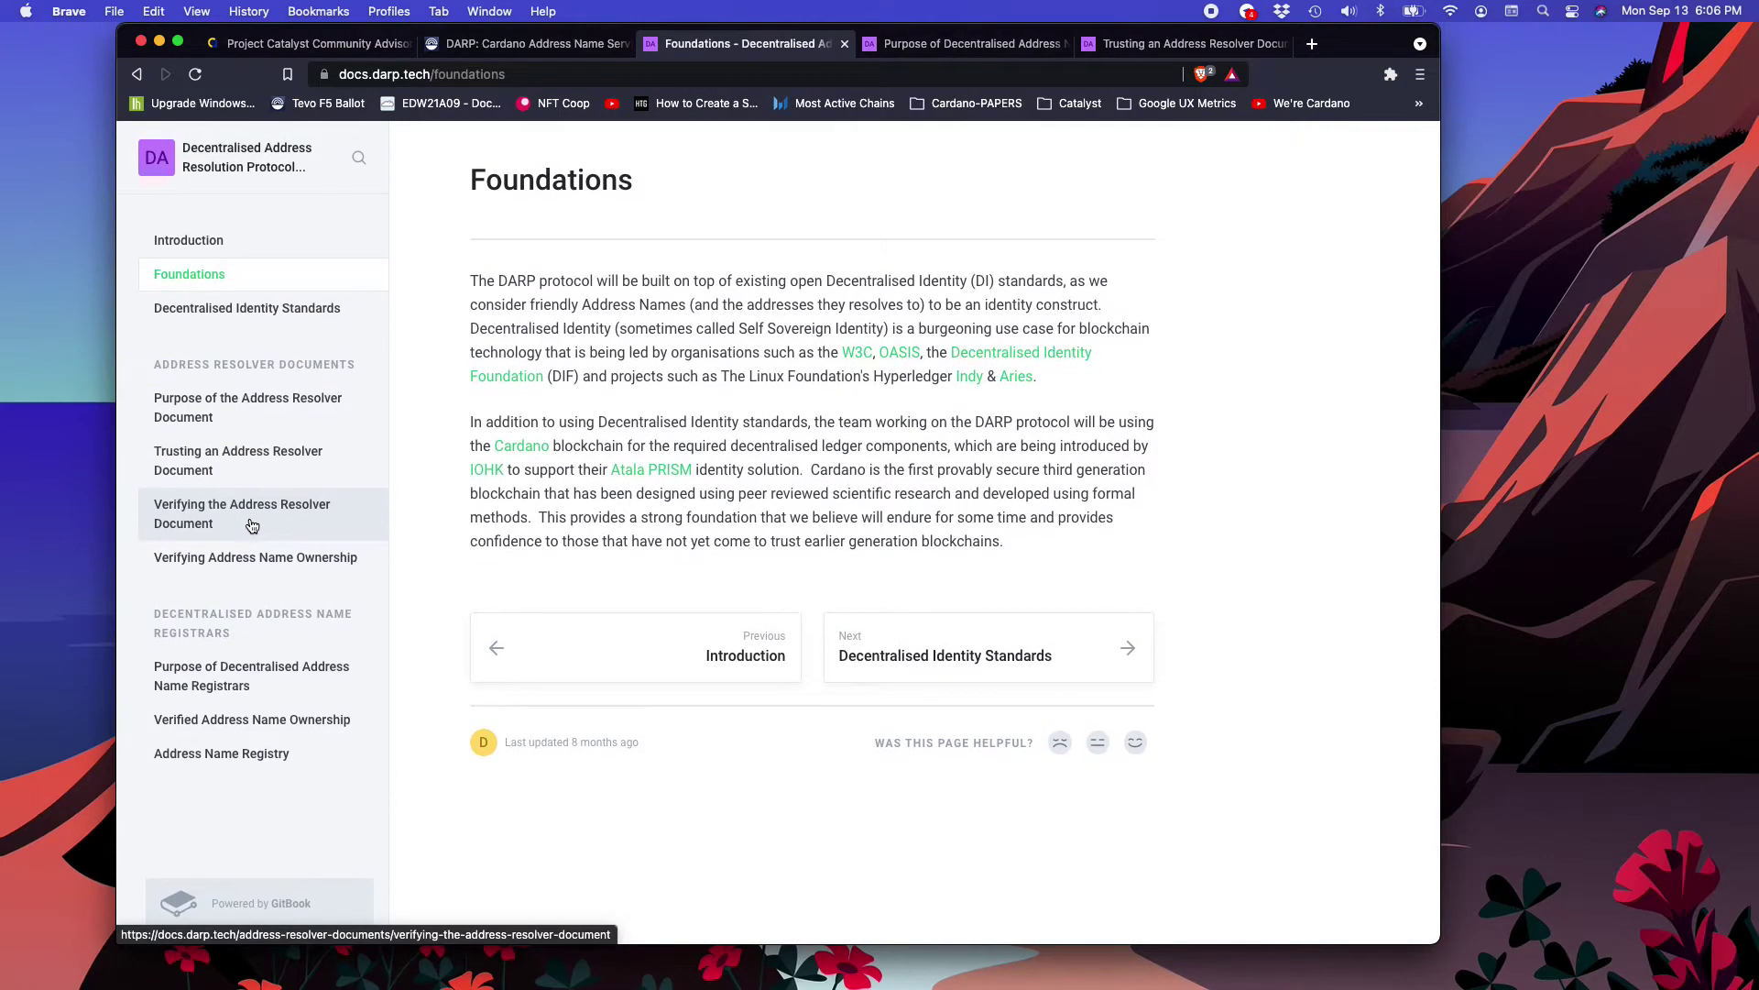
click(236, 729)
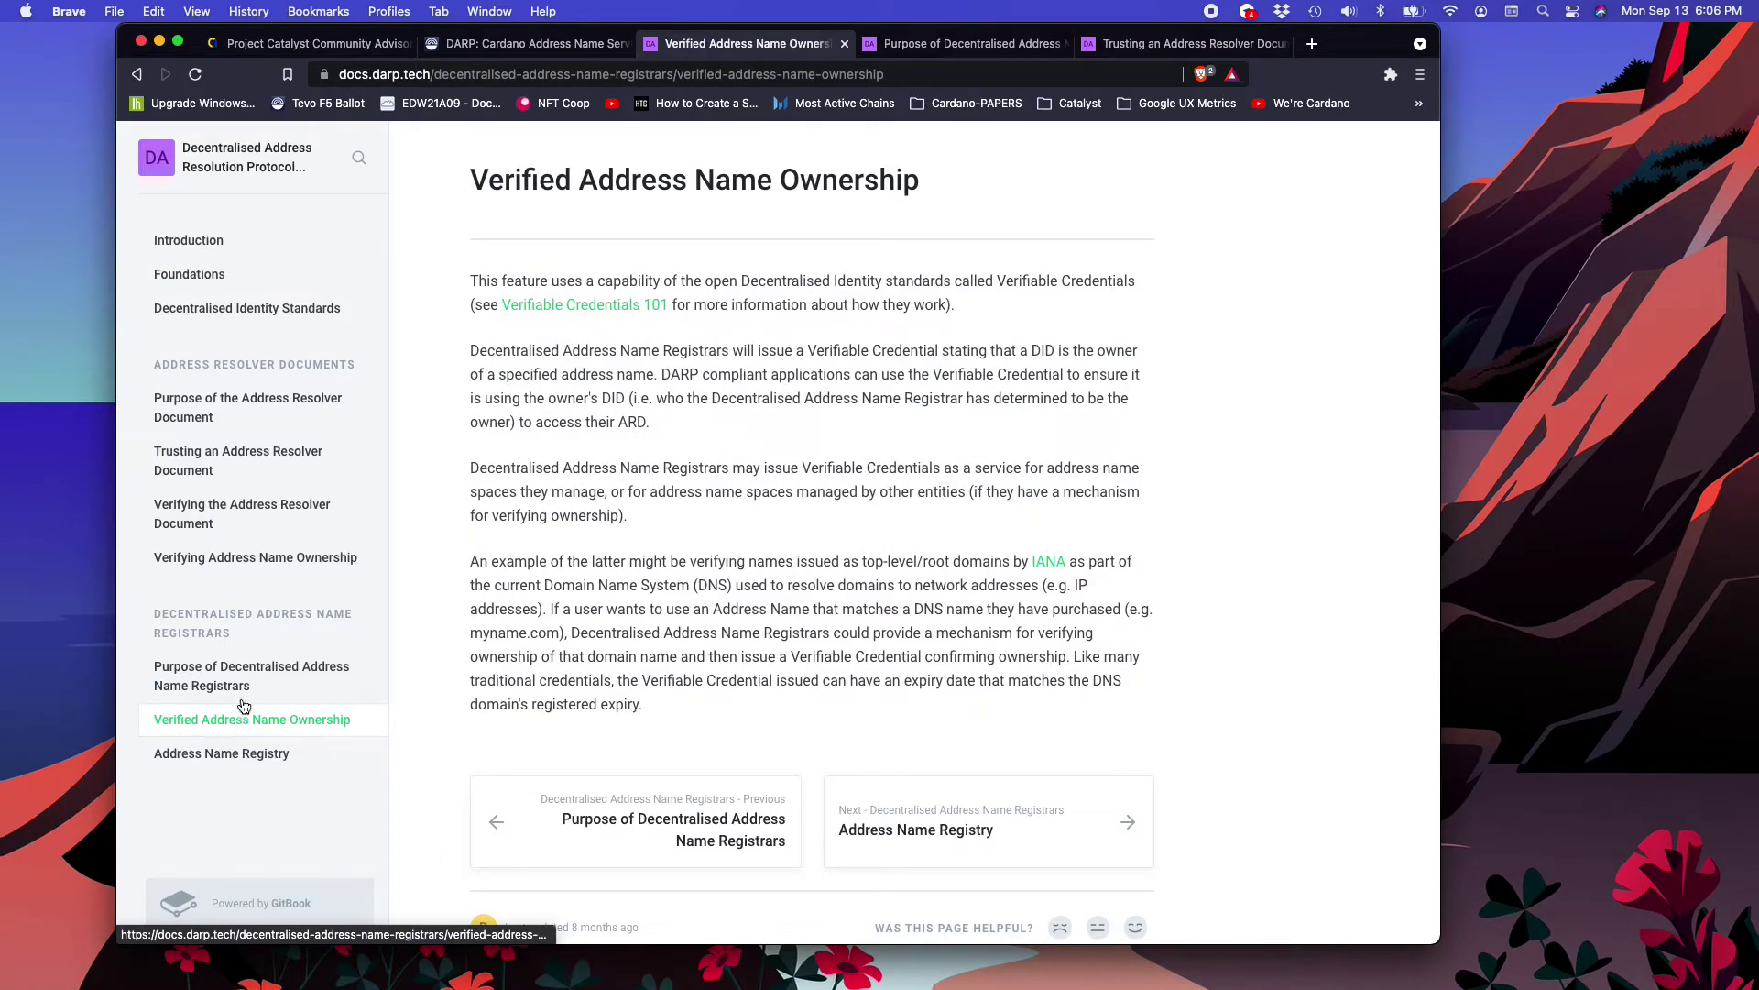
click(217, 256)
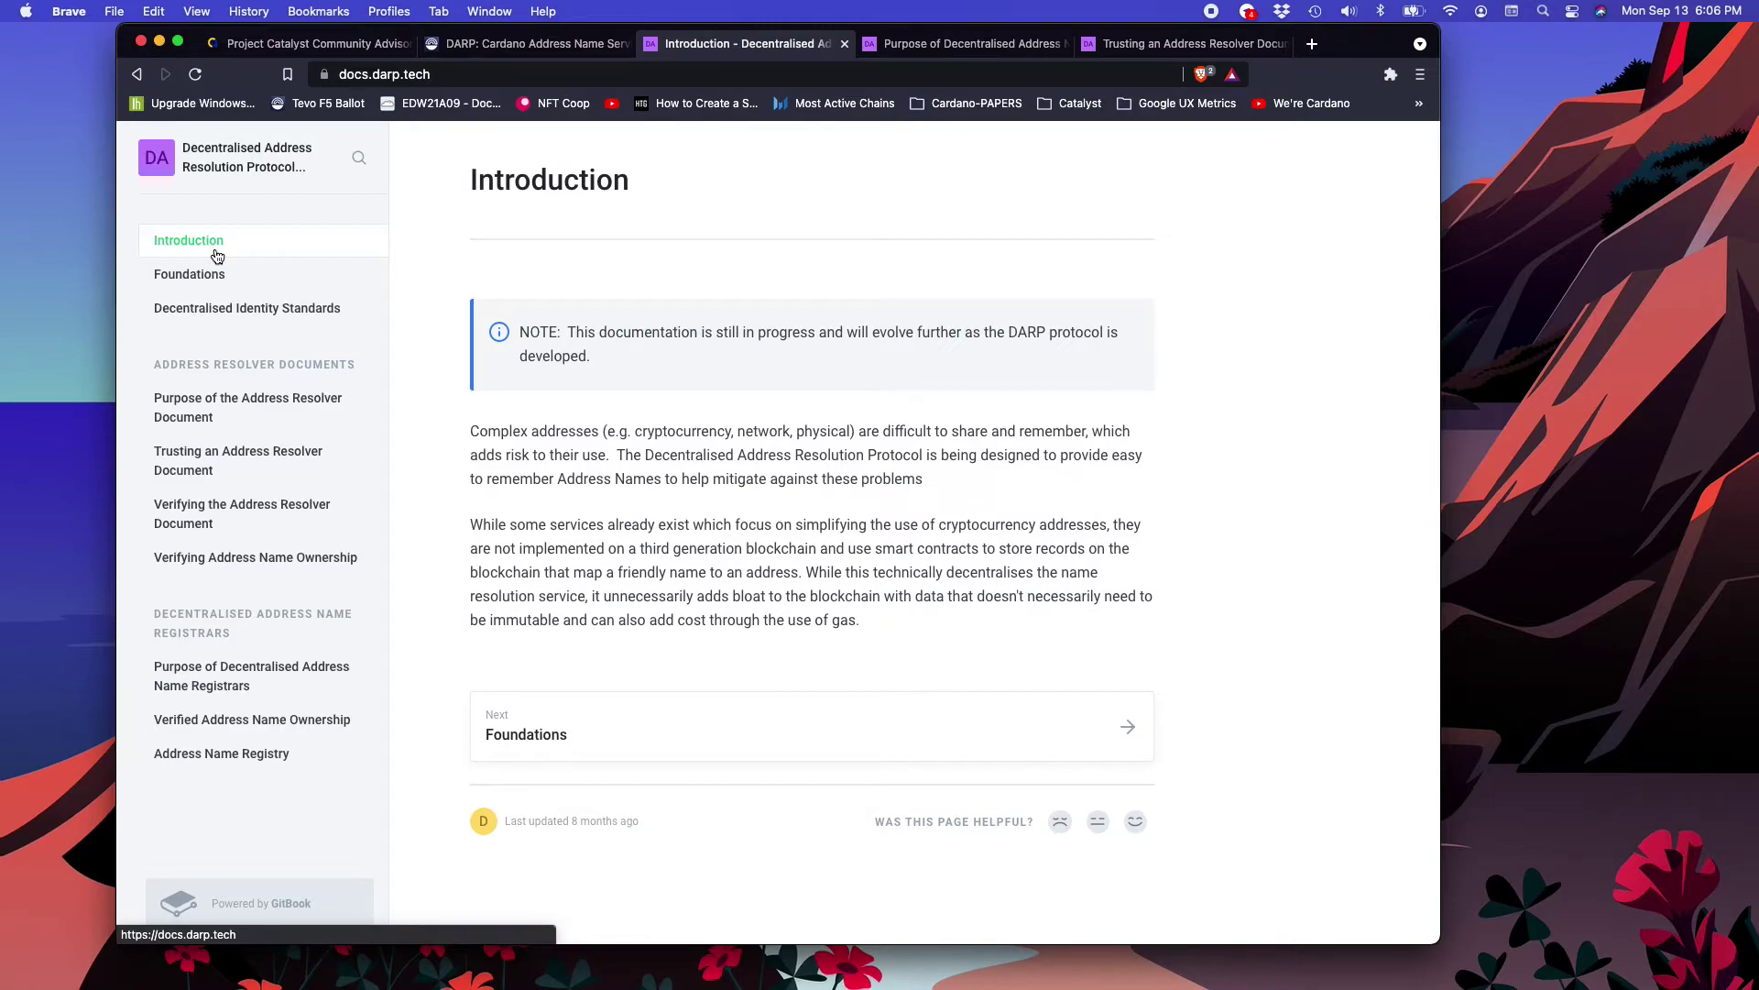
Step: Return to the DARP proposal and look over its description, Deliverables, requested funds and the assessment notes written so far
click(520, 50)
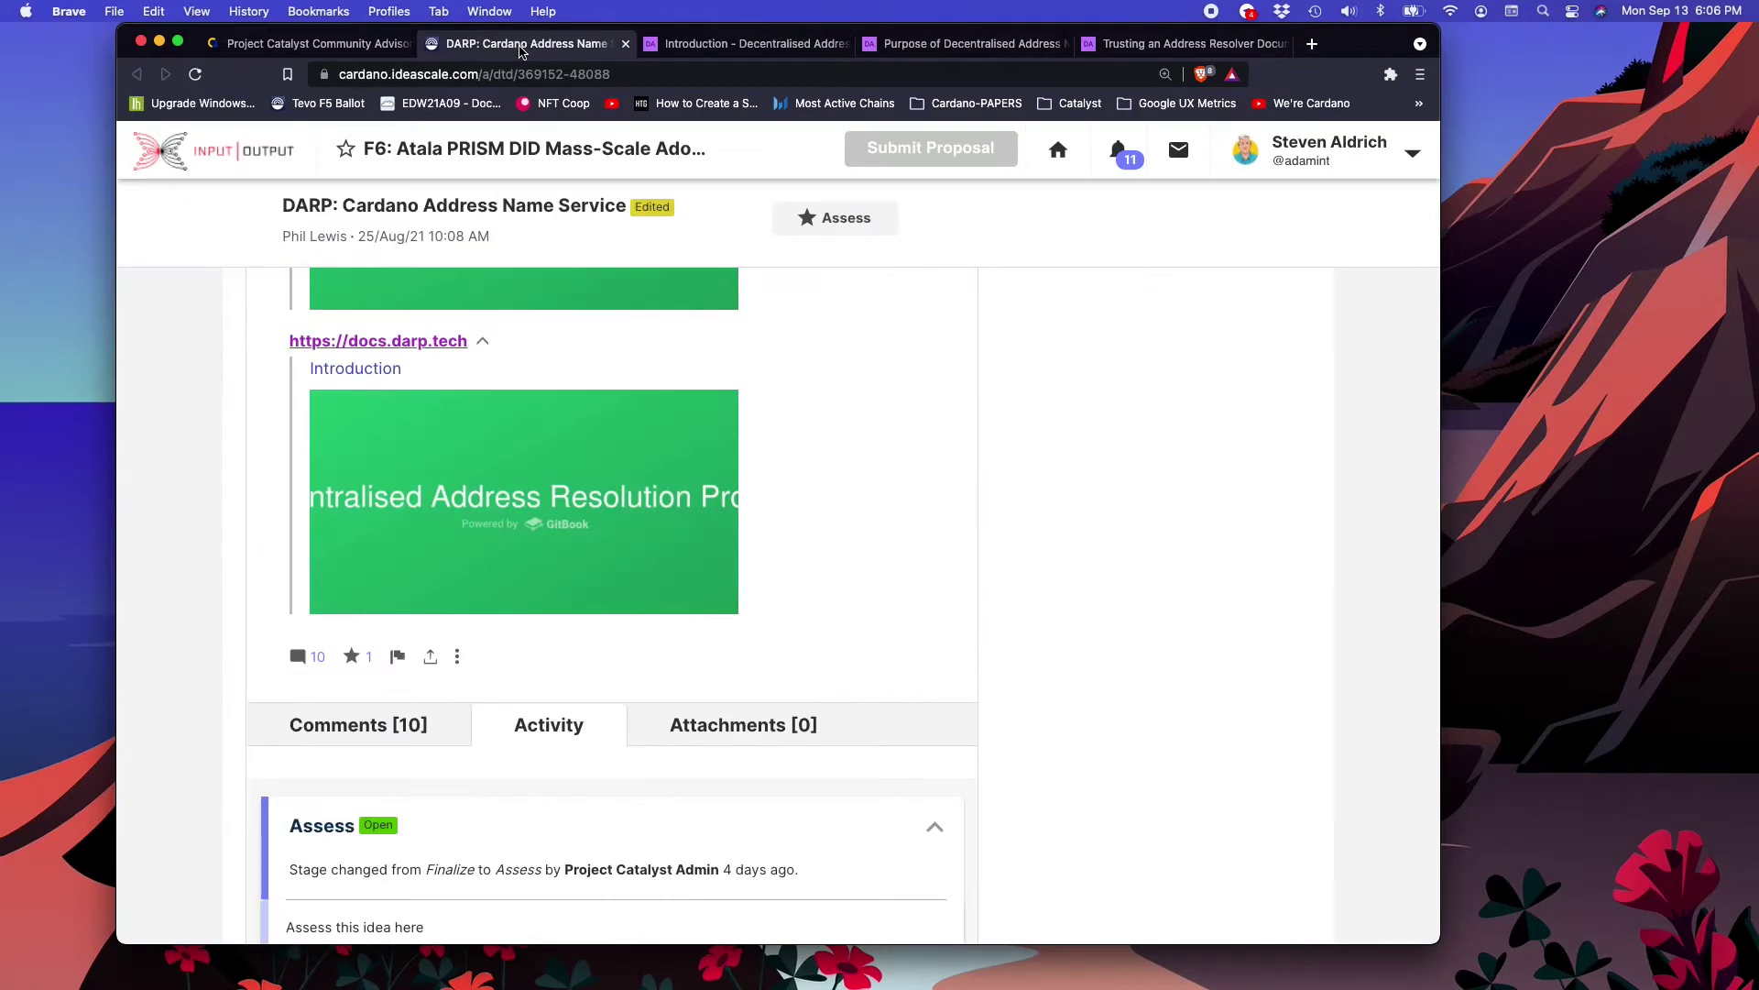
scroll(806, 564, up, 10)
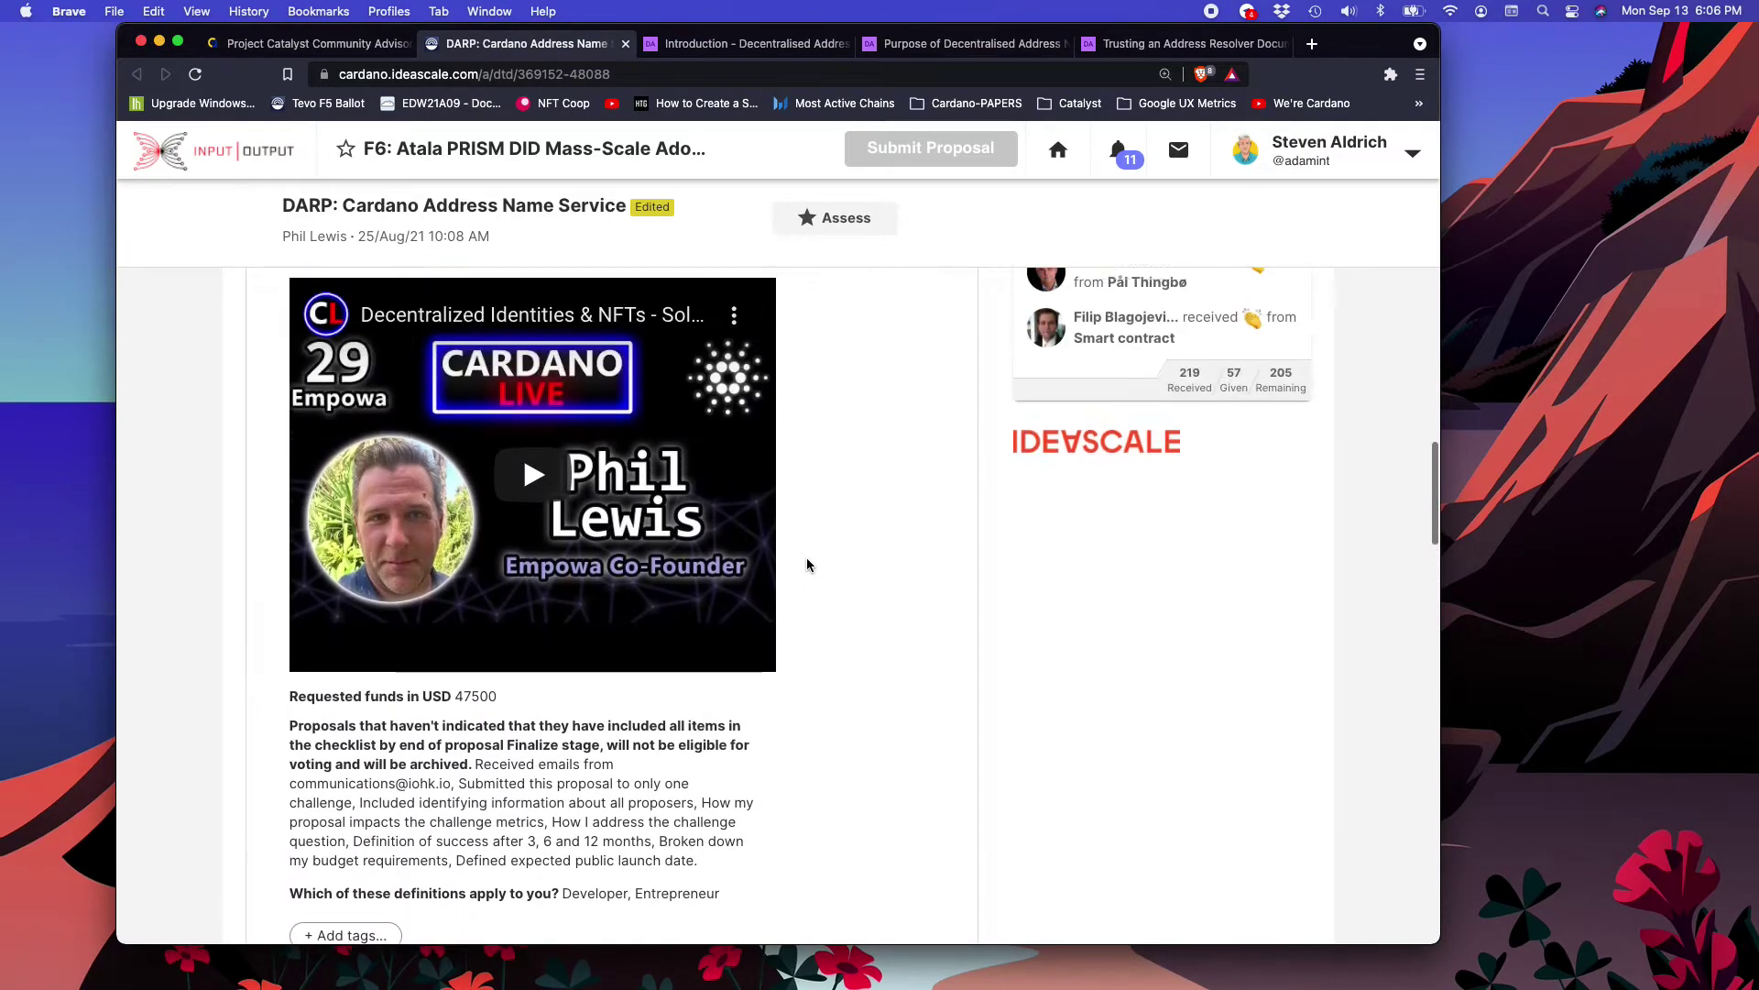
scroll(806, 563, up, 6)
scroll(806, 563, up, 10)
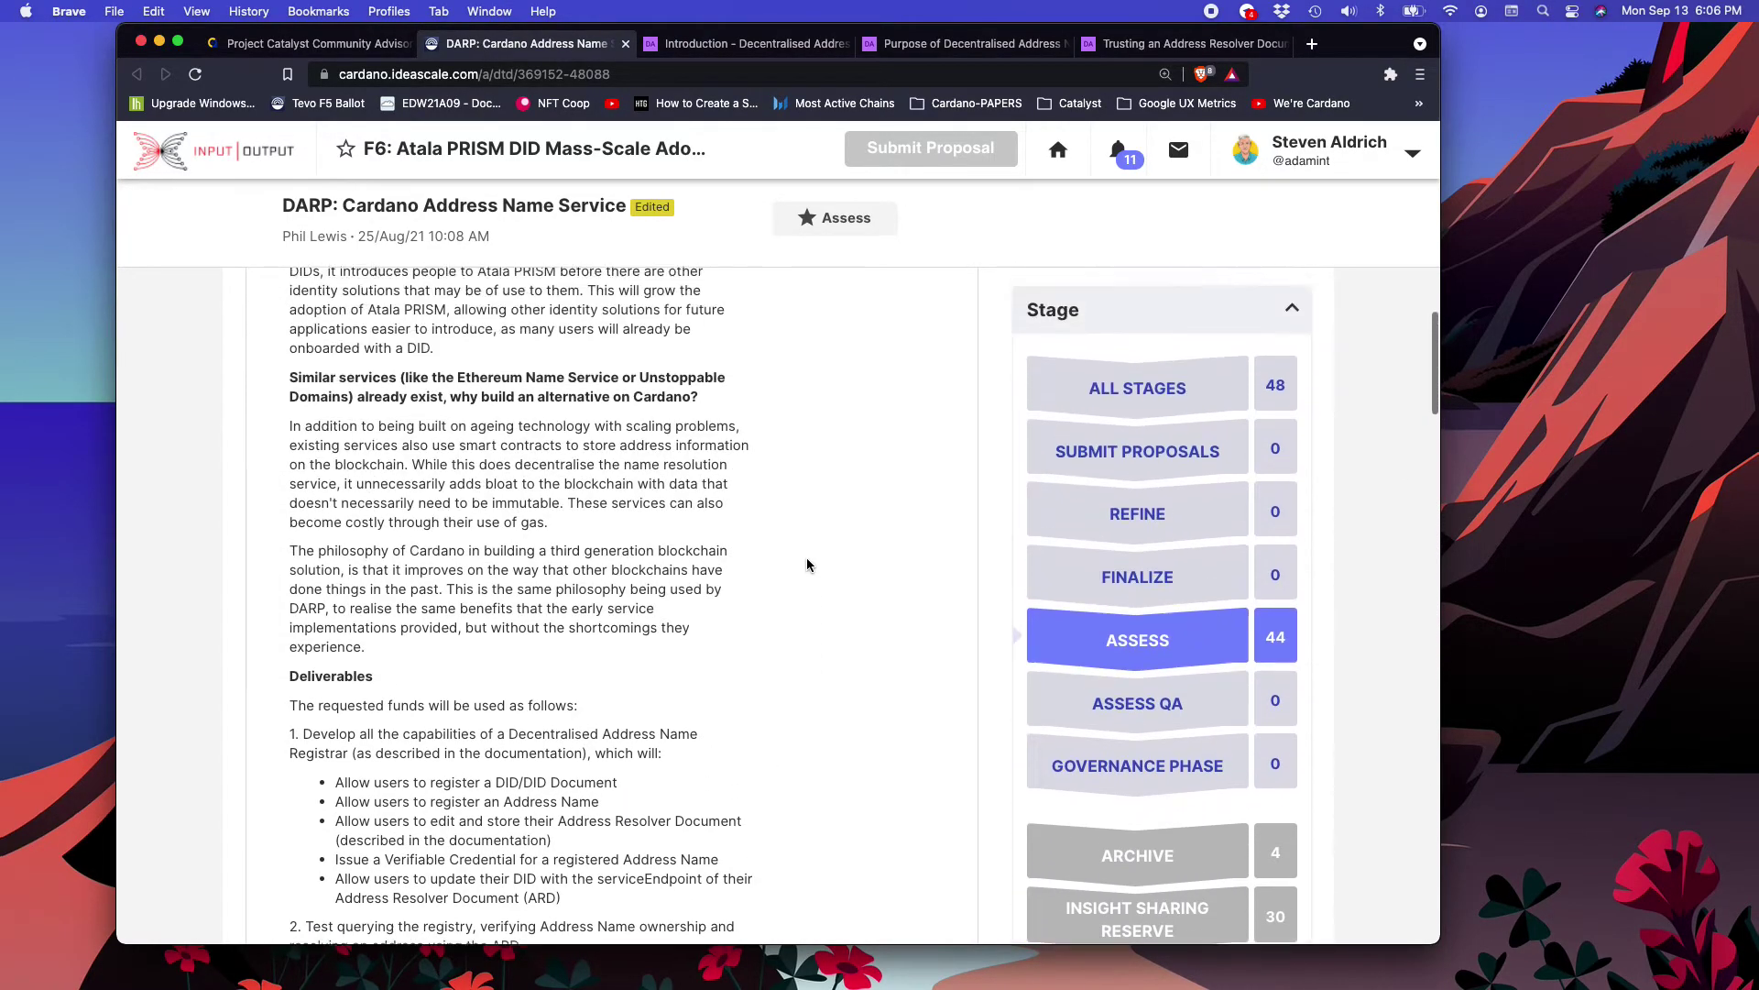
scroll(806, 563, up, 10)
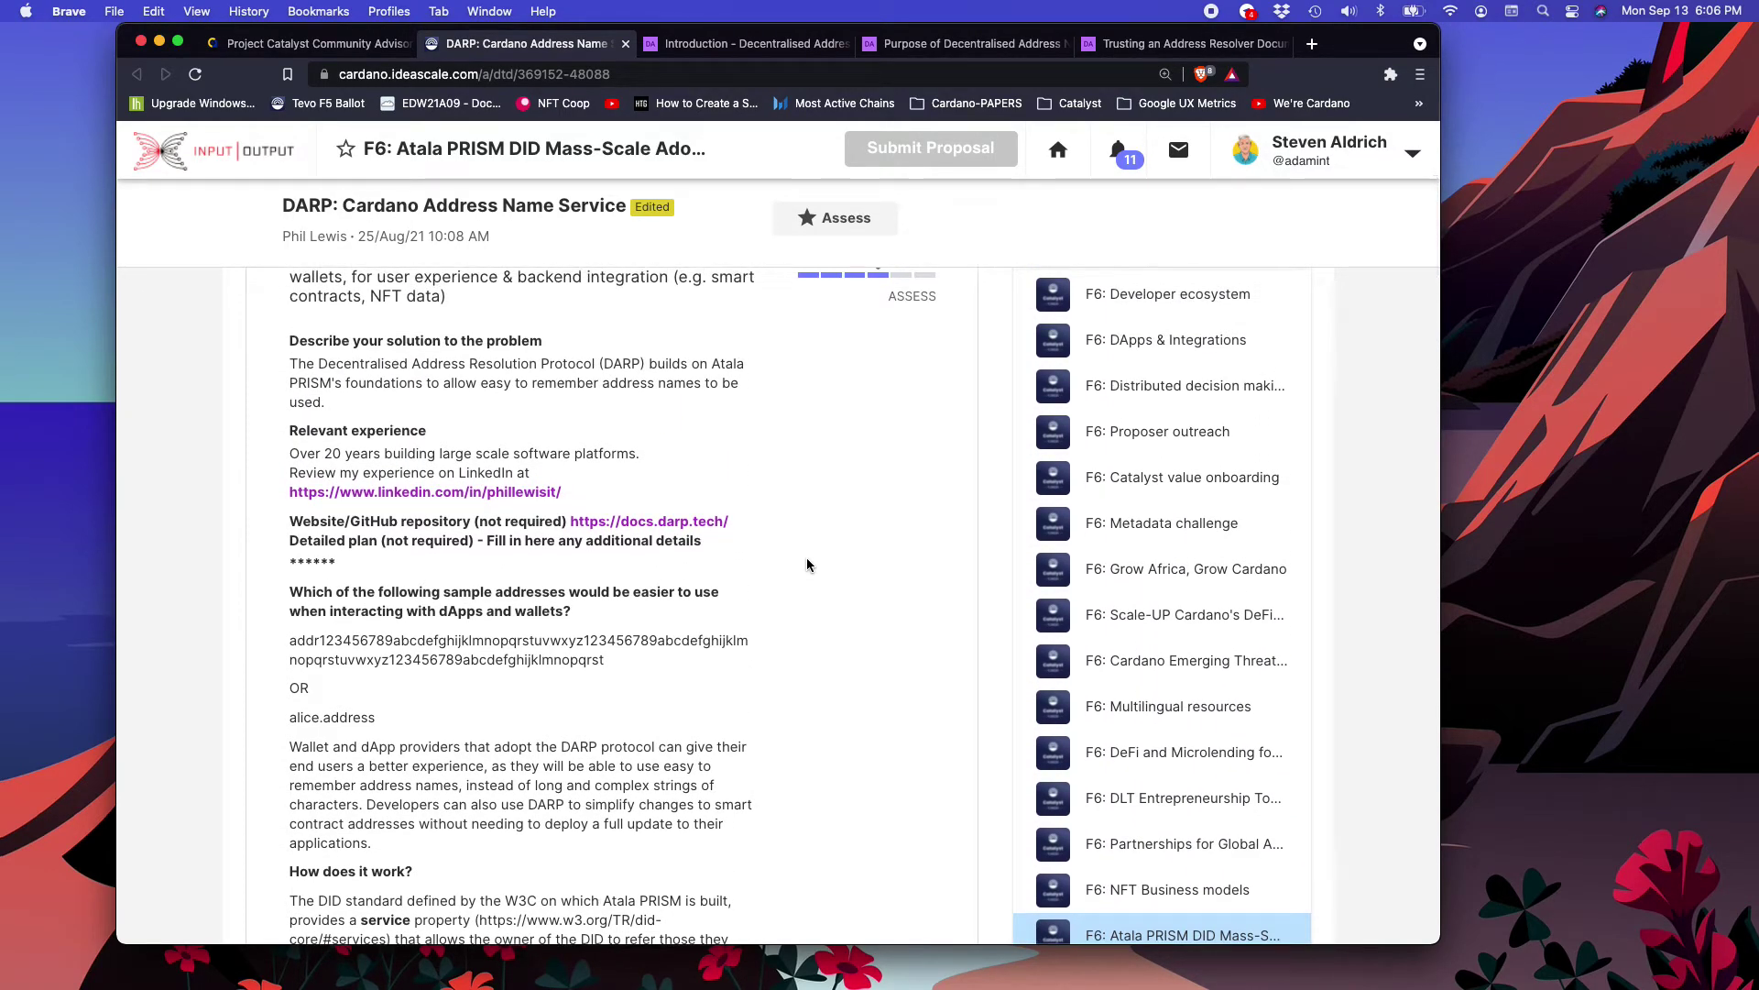
scroll(806, 561, up, 3)
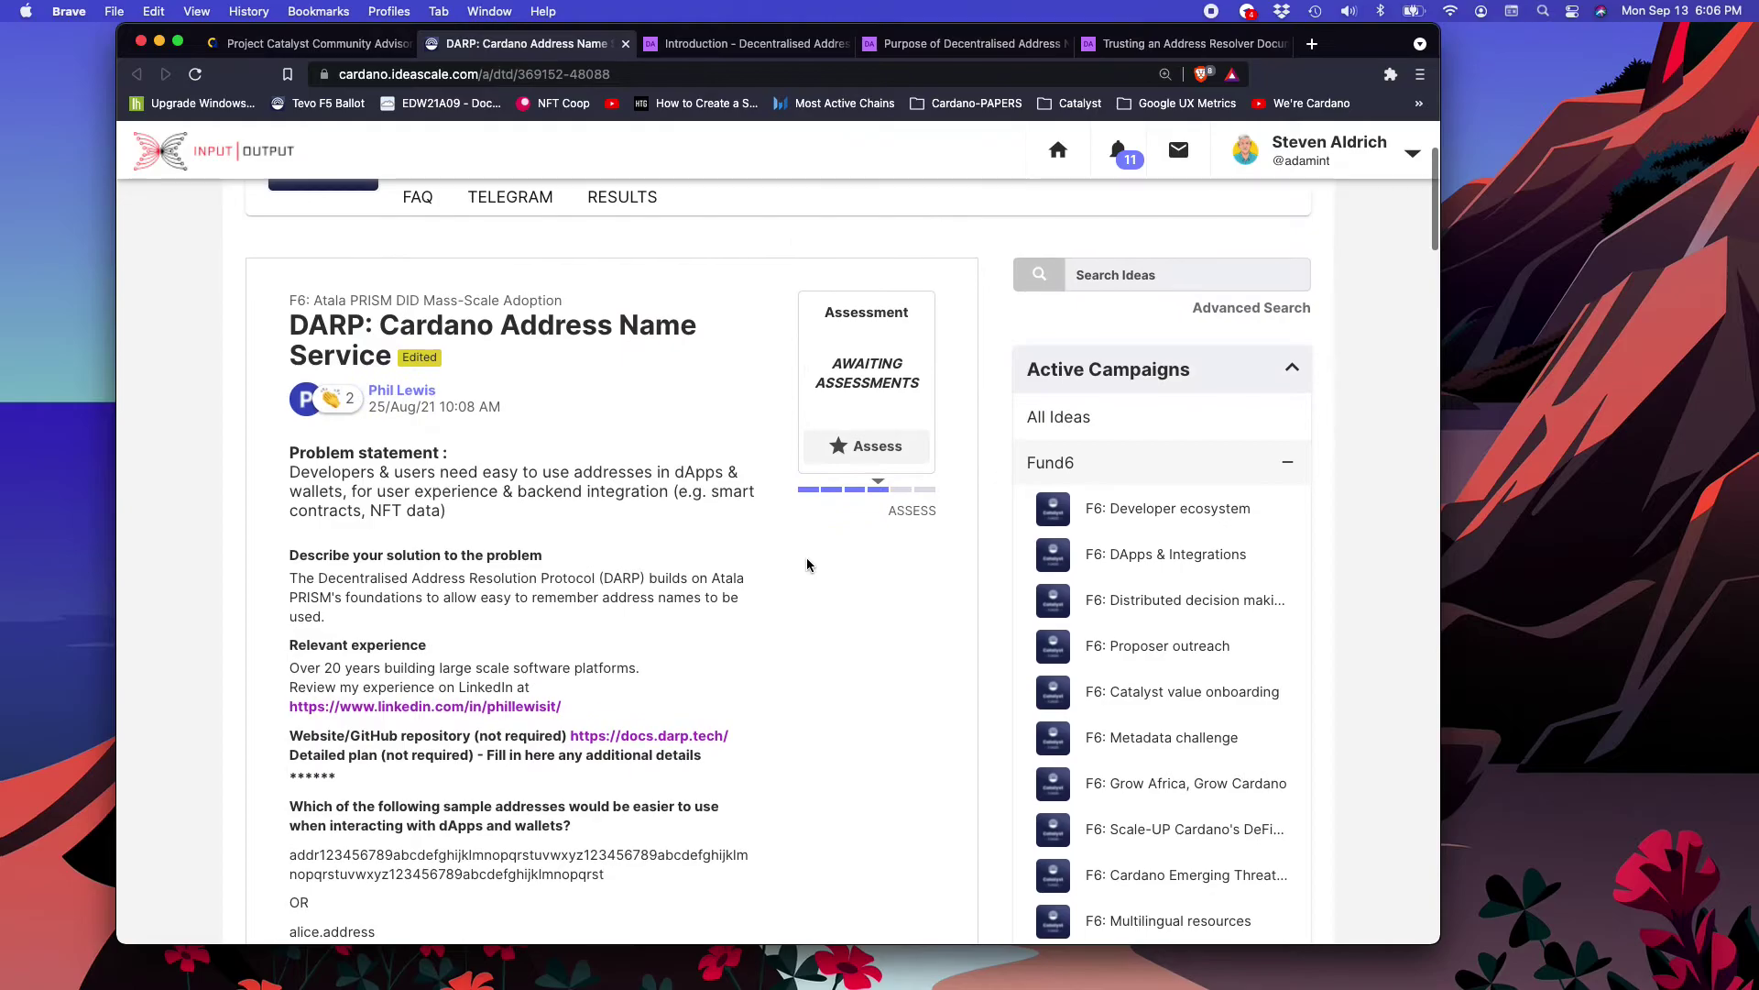
scroll(807, 561, down, 10)
scroll(807, 564, down, 15)
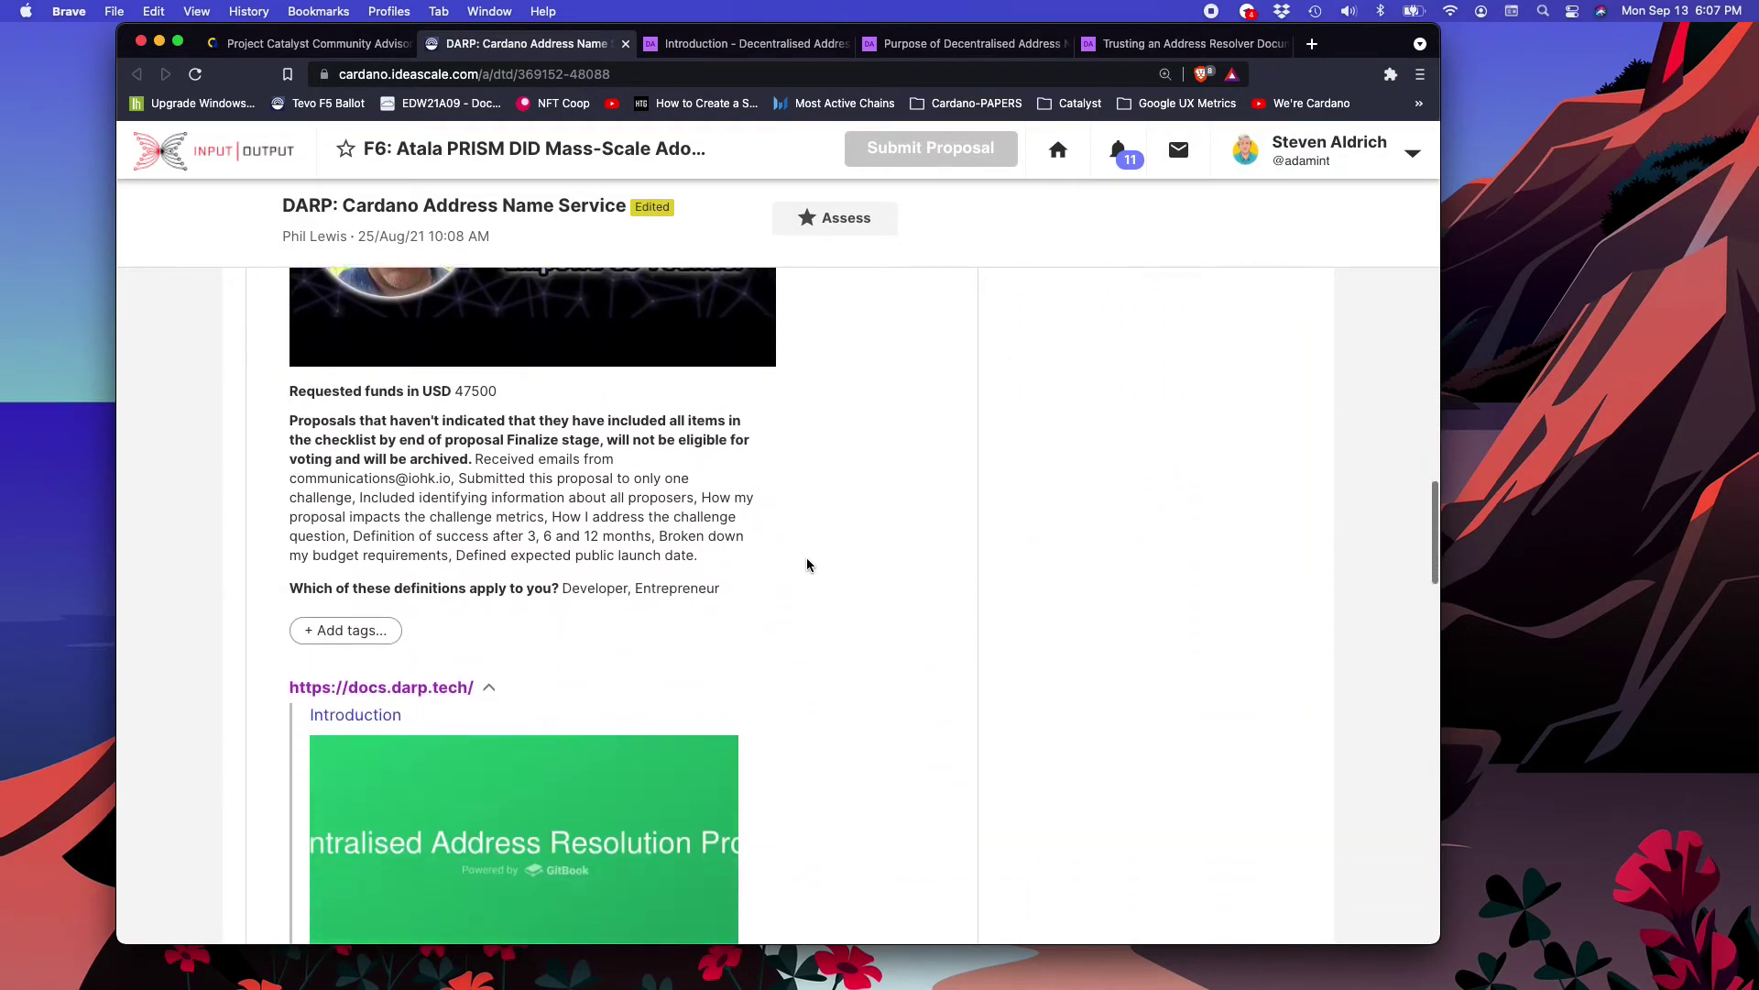
scroll(794, 569, down, 10)
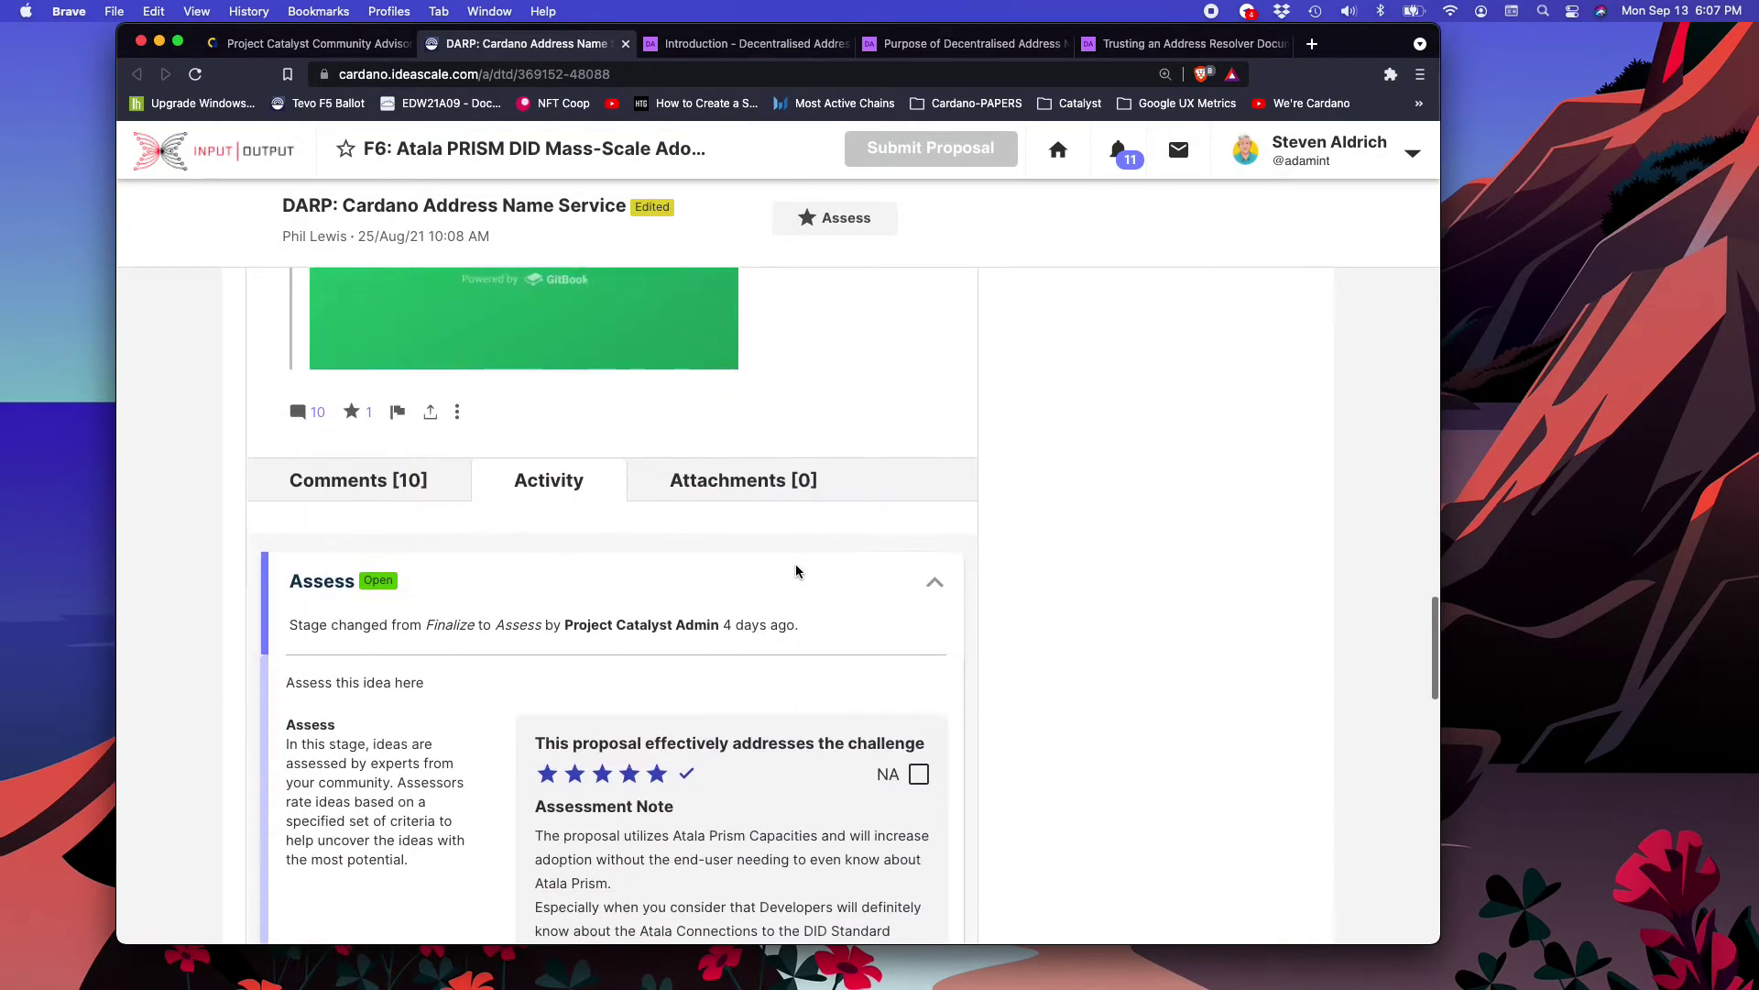
scroll(796, 571, down, 3)
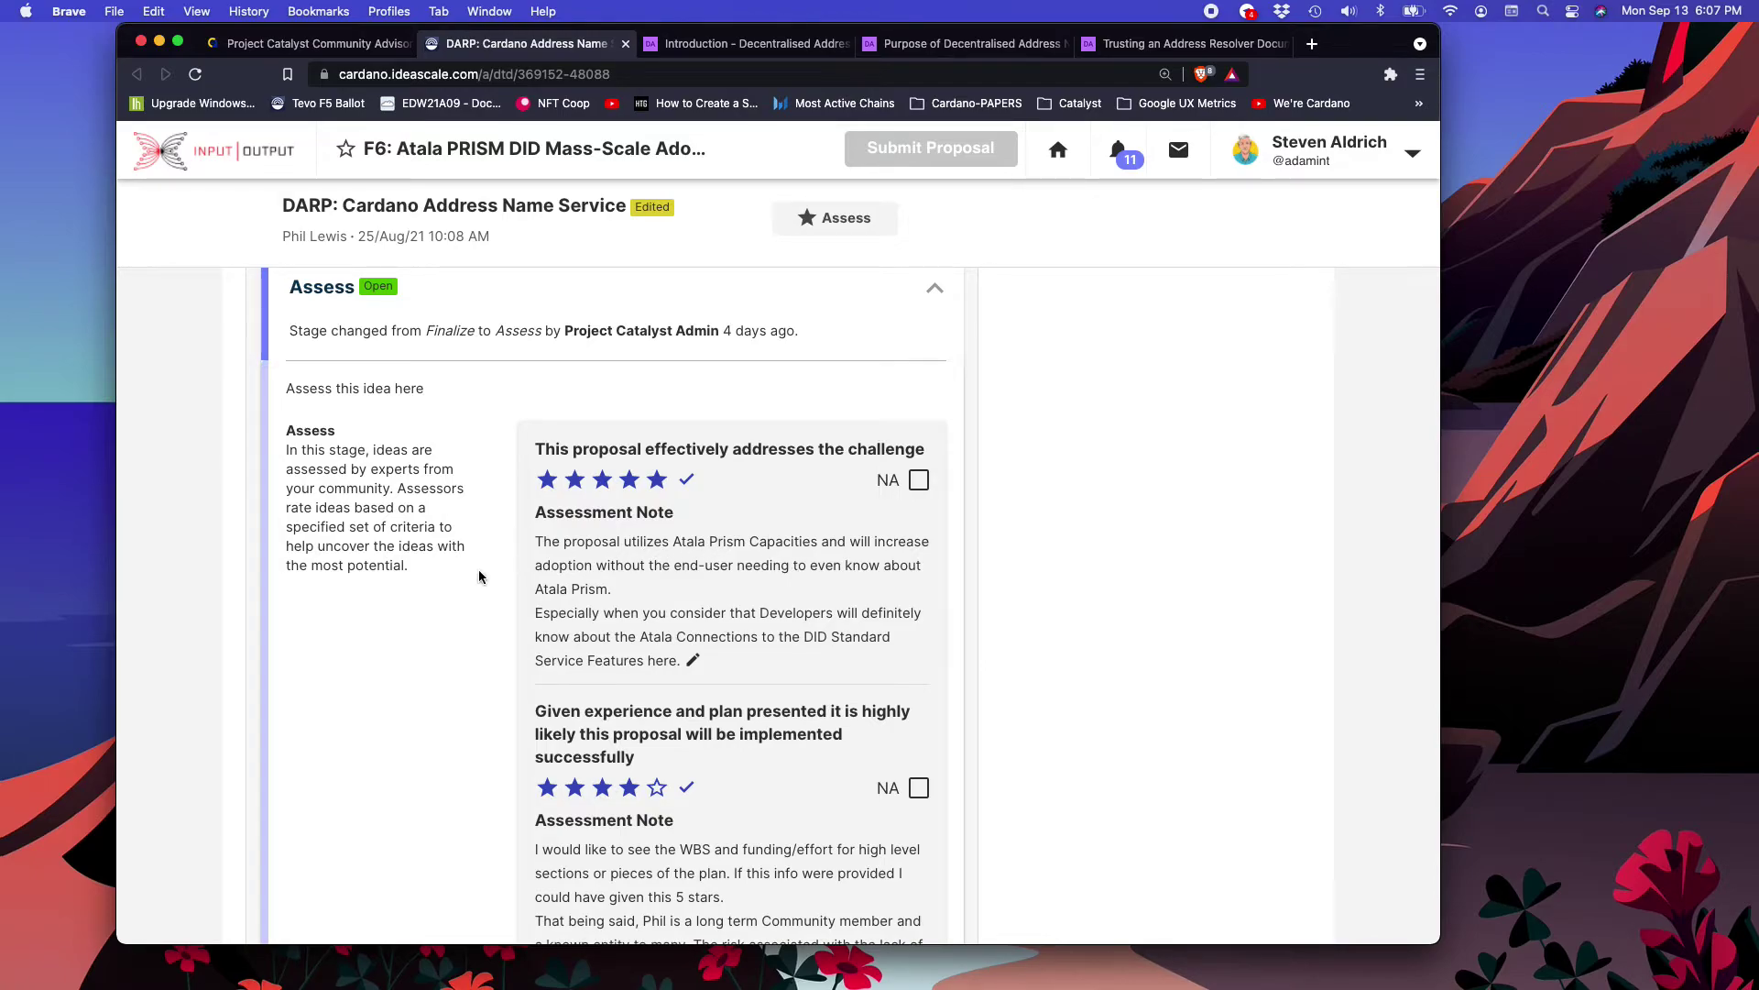
scroll(502, 570, down, 3)
scroll(502, 568, up, 10)
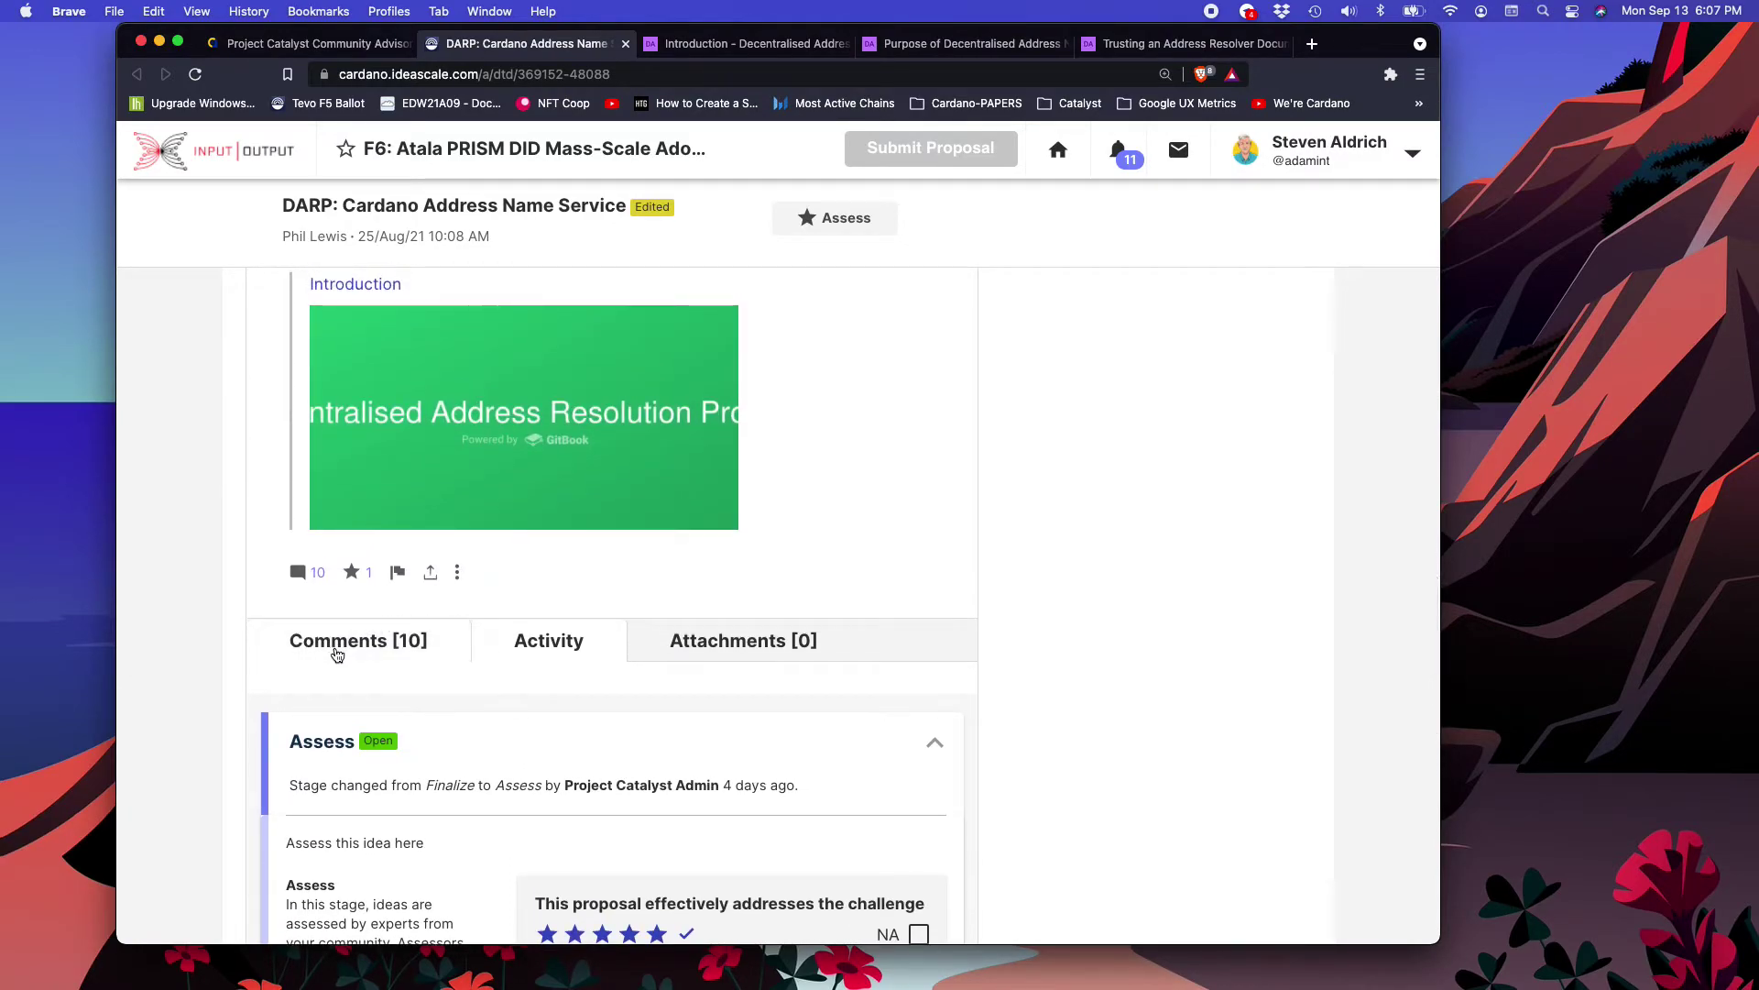
Step: Read through the community comments on the DARP proposal and the idea submitter's replies
click(335, 644)
scroll(795, 675, down, 7)
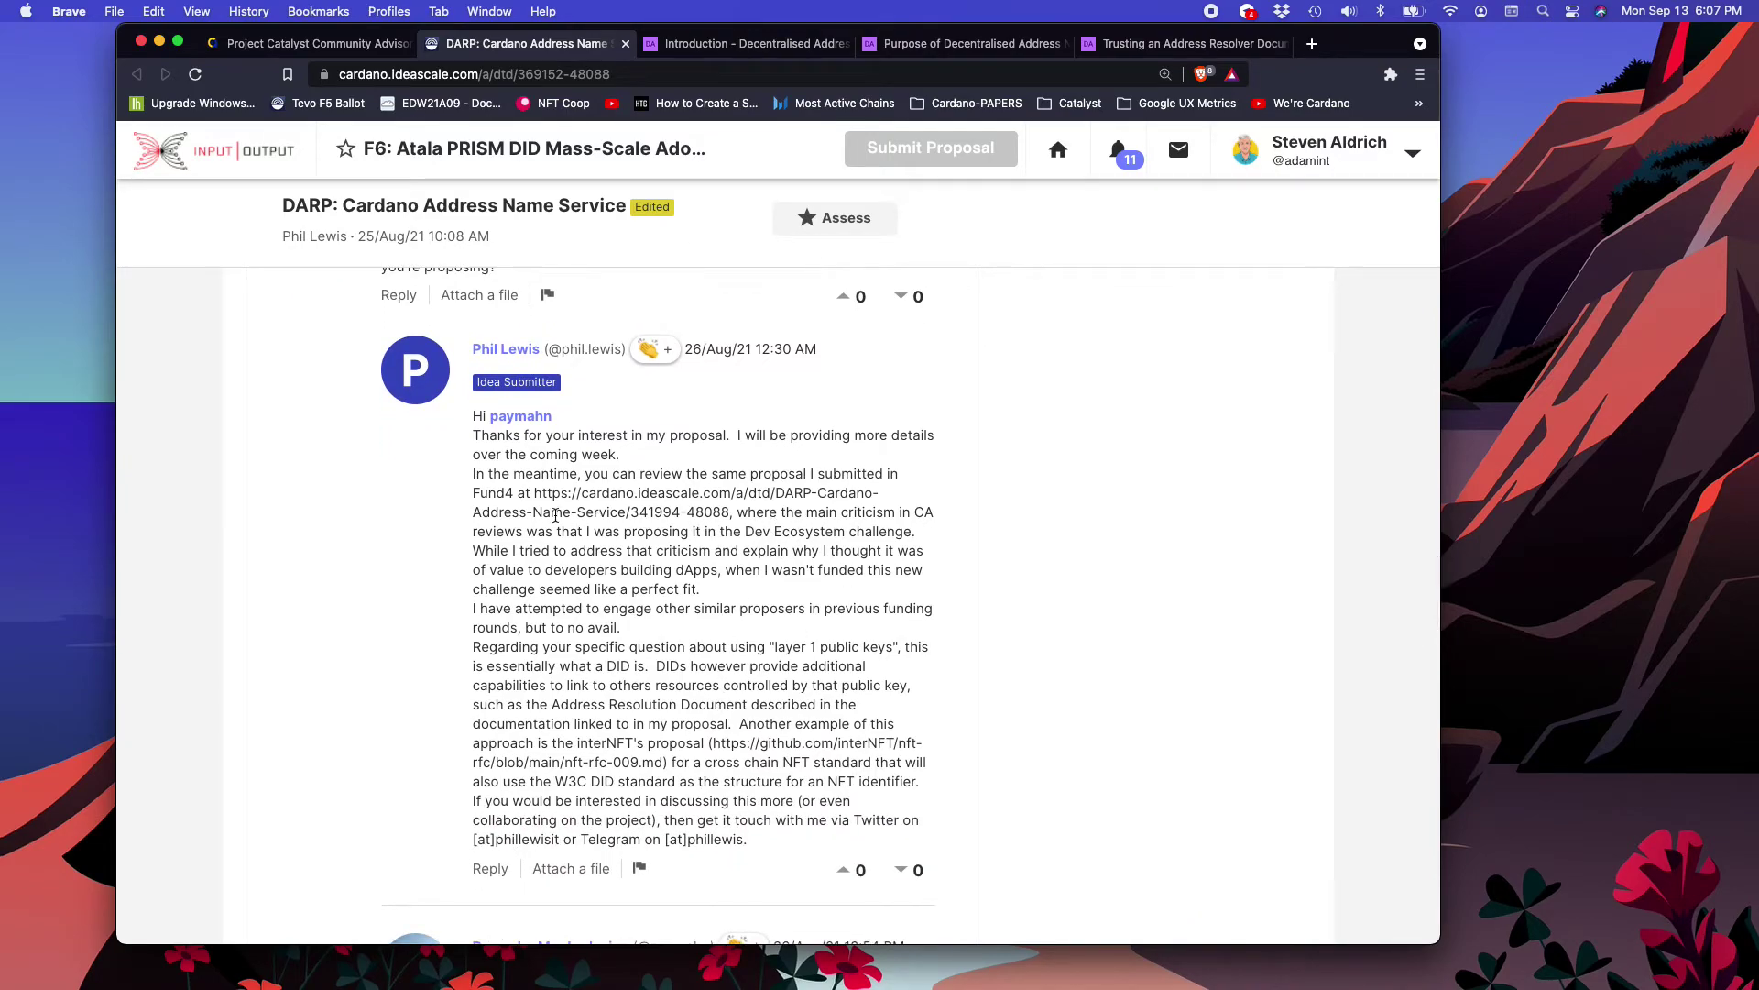
scroll(776, 569, down, 2)
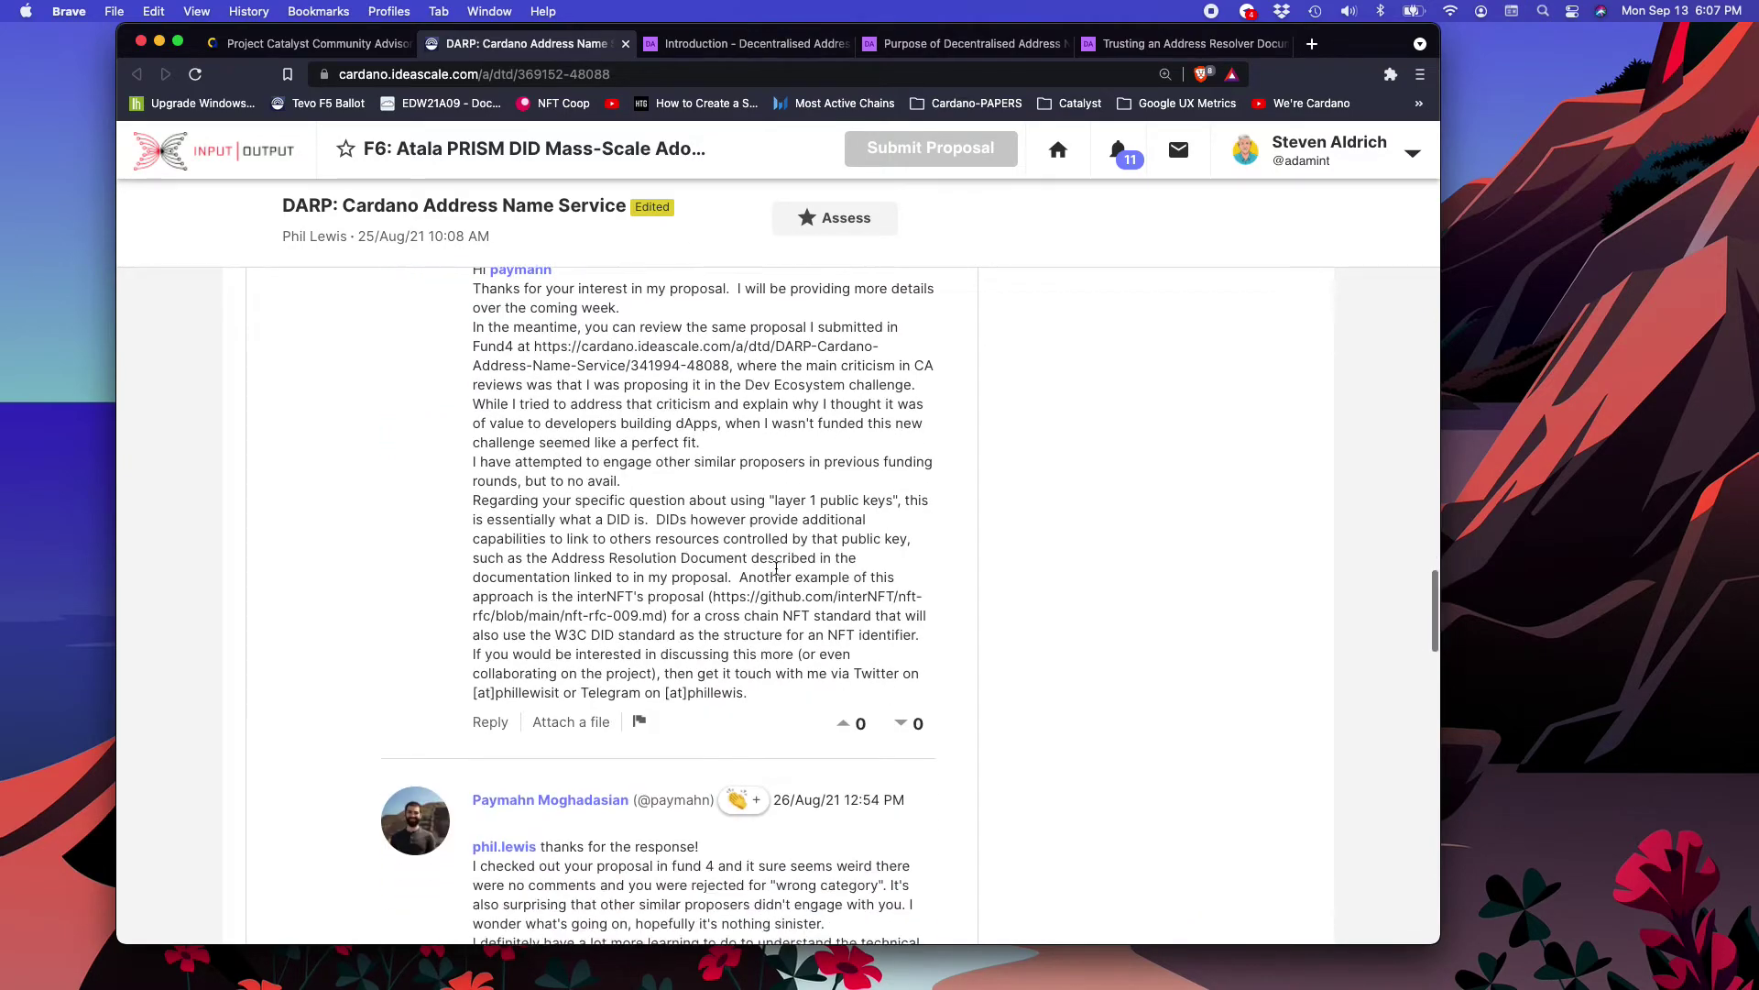
scroll(760, 580, down, 1)
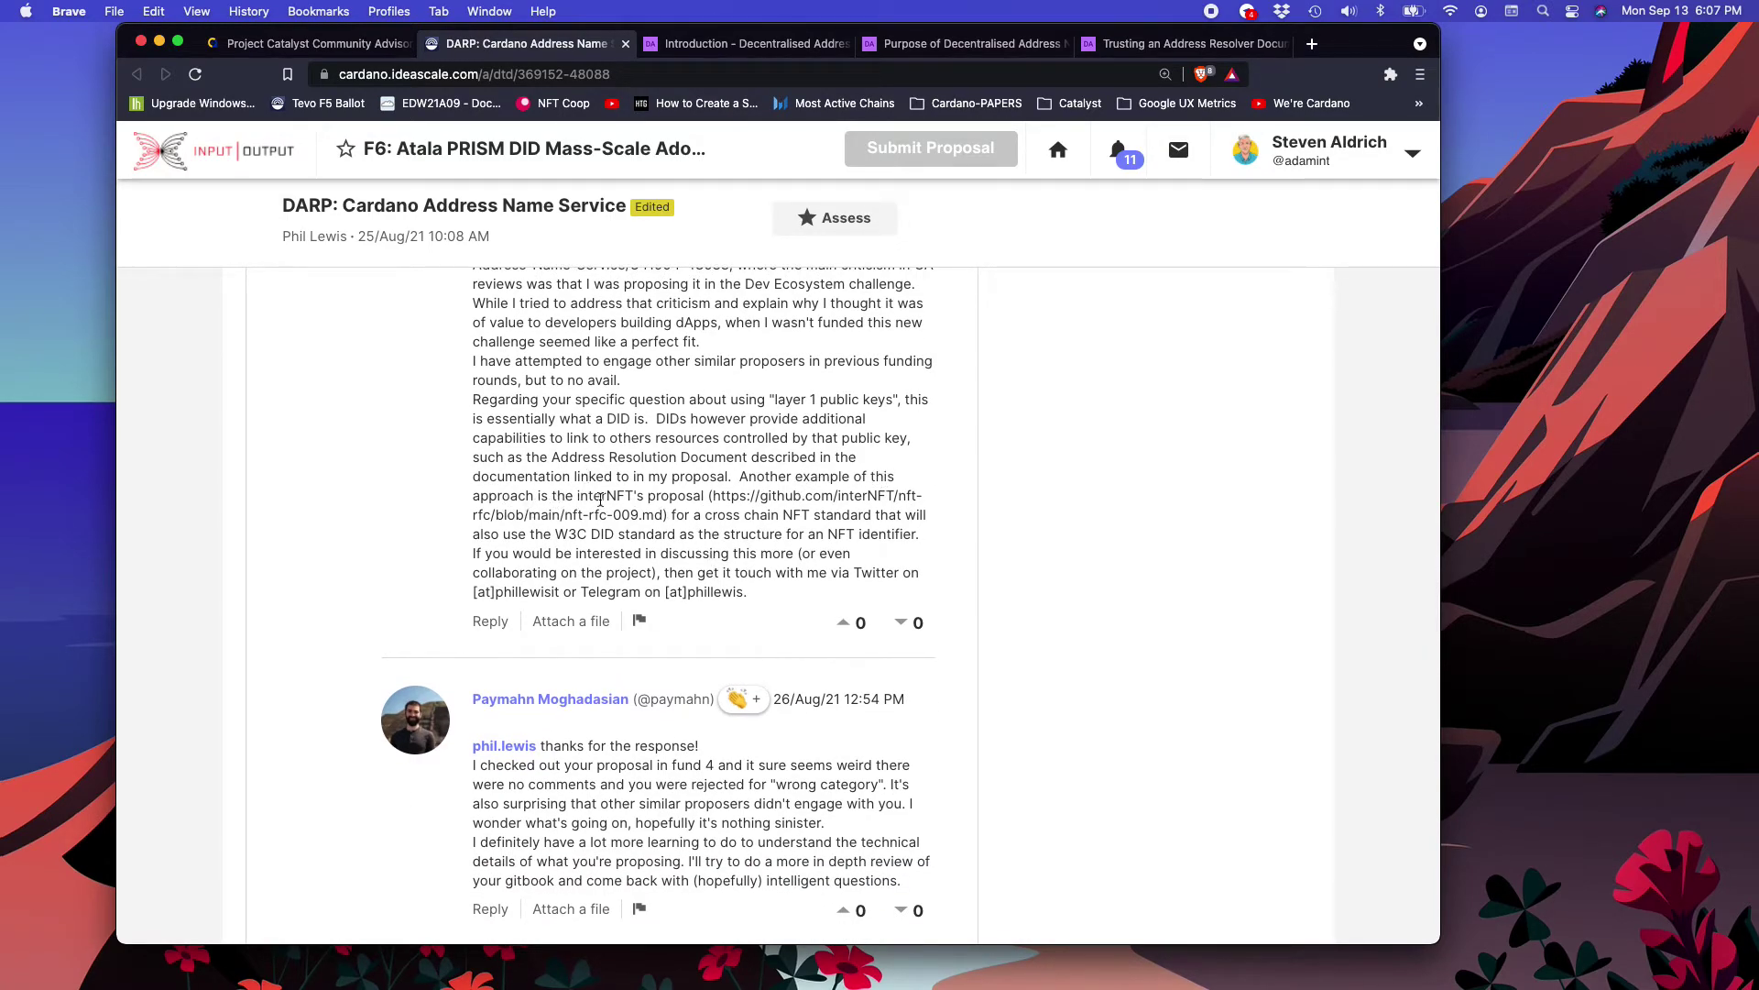
triple_click(784, 496)
click(789, 496)
scroll(676, 582, down, 4)
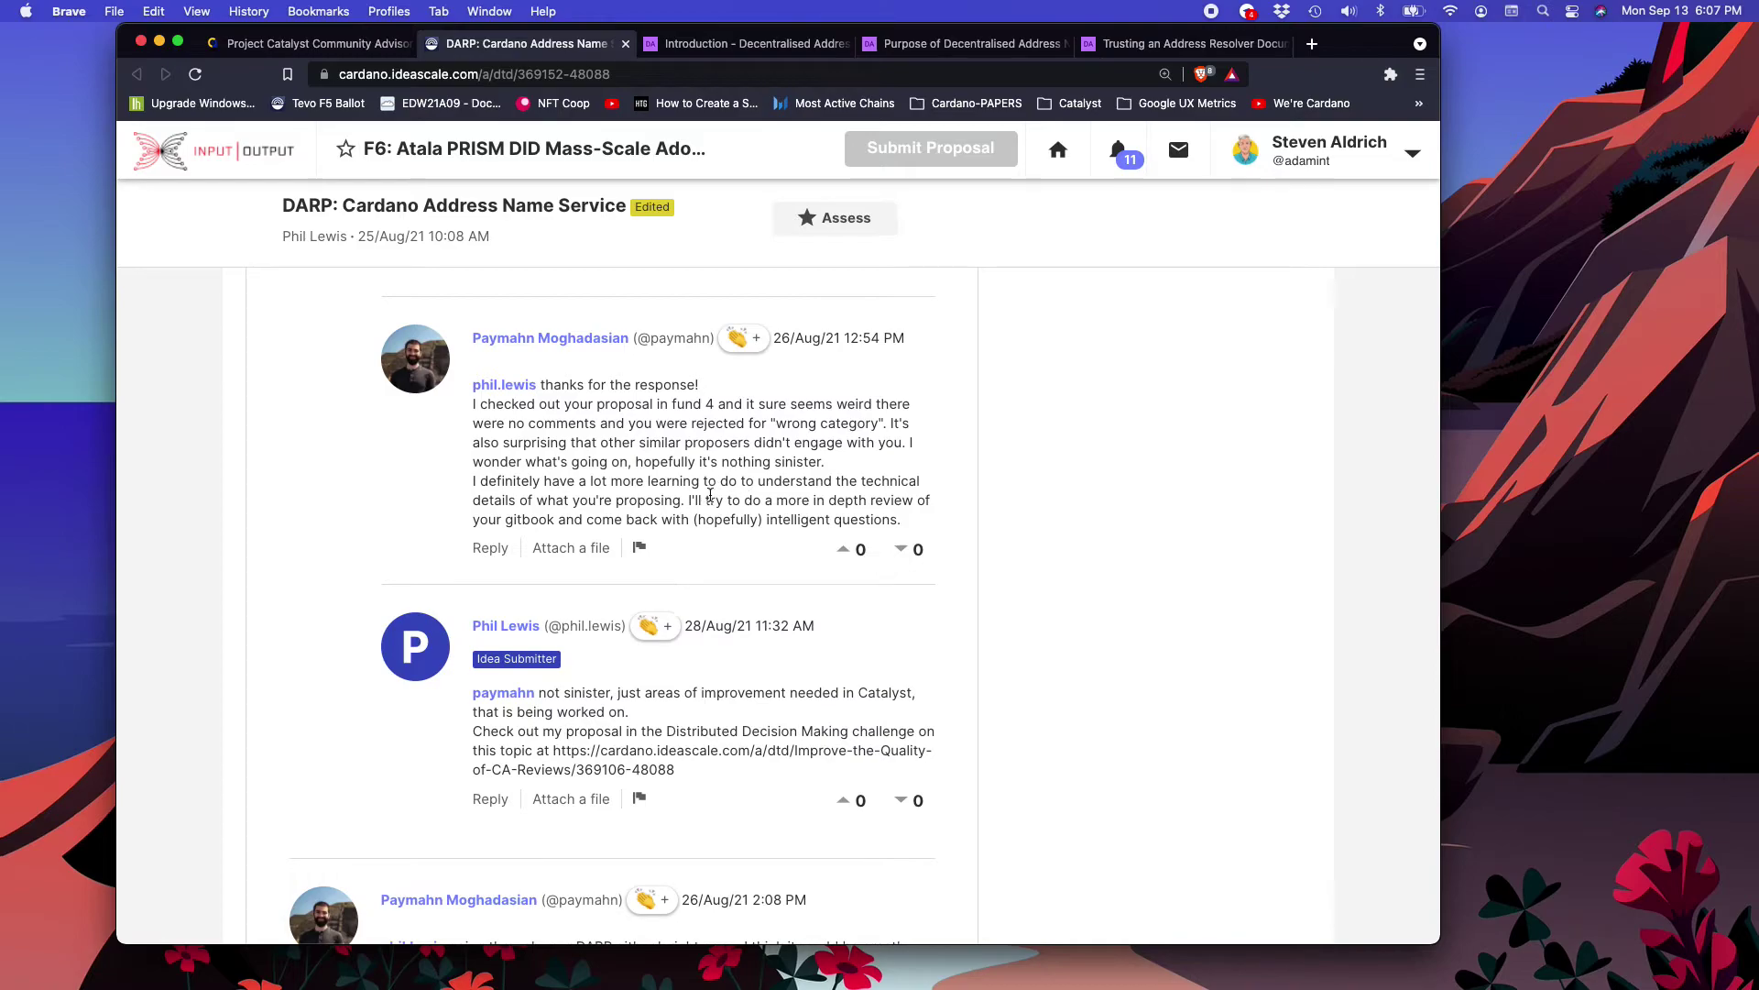
scroll(725, 536, down, 3)
scroll(724, 541, down, 3)
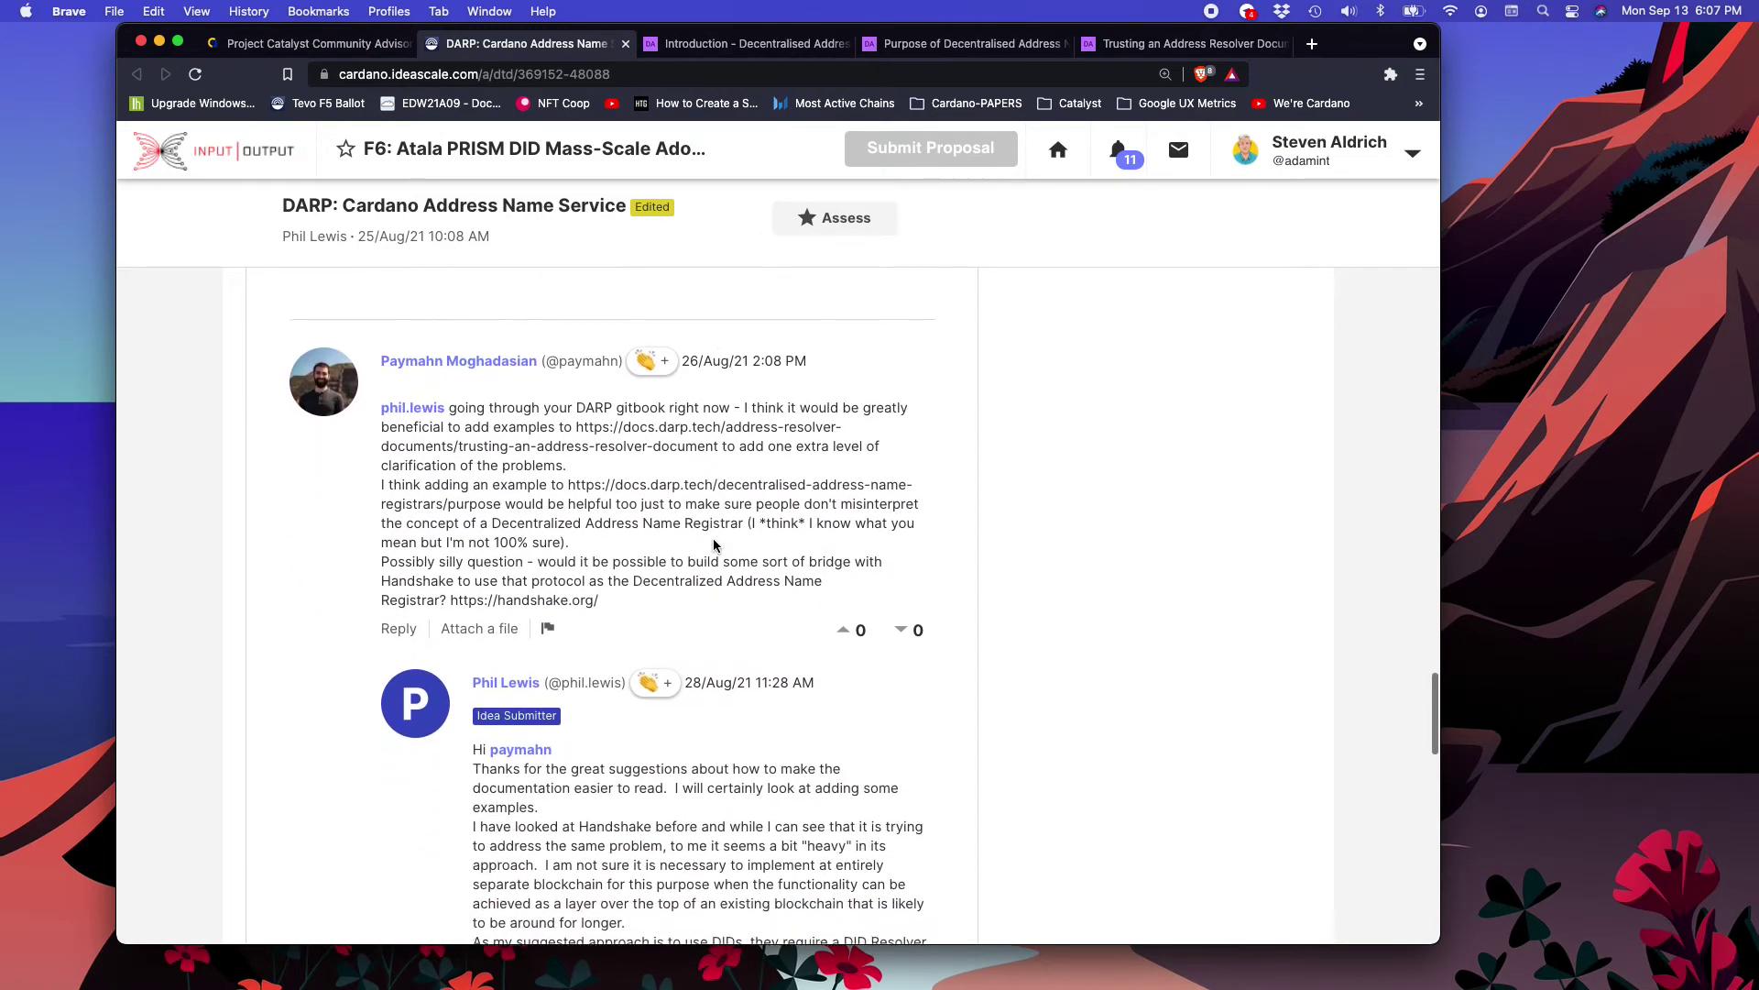
scroll(715, 546, down, 1)
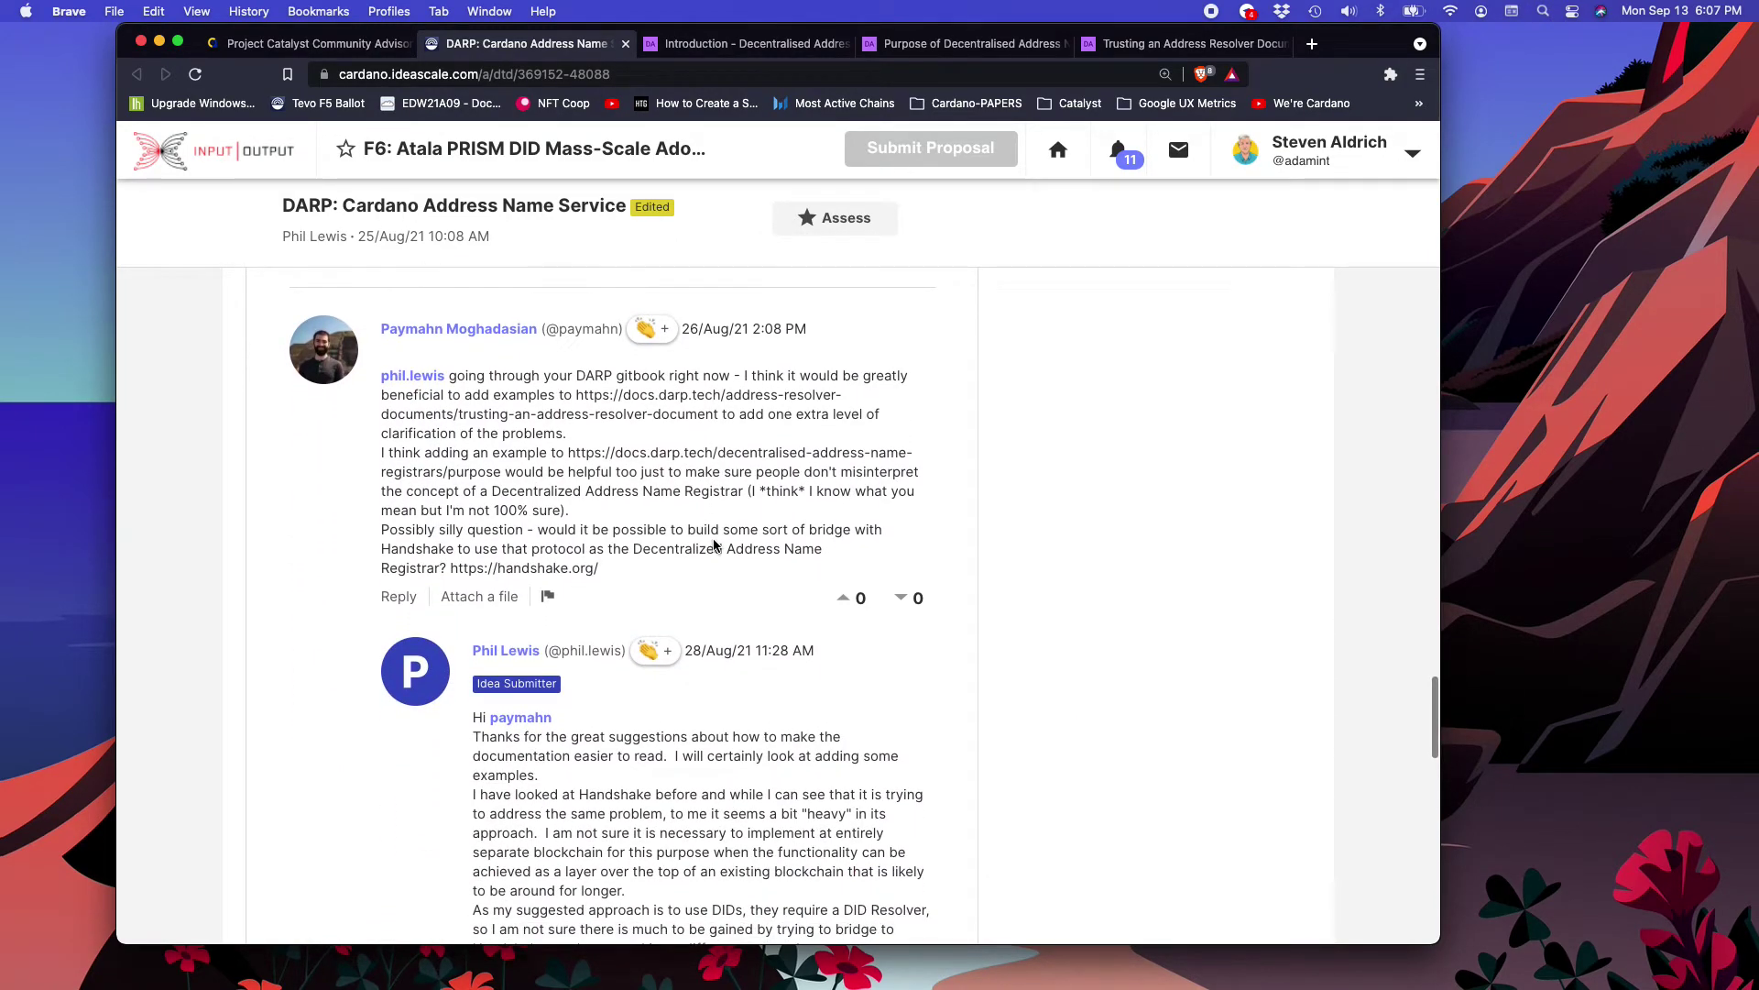
scroll(714, 545, down, 4)
scroll(714, 539, down, 6)
scroll(714, 539, down, 4)
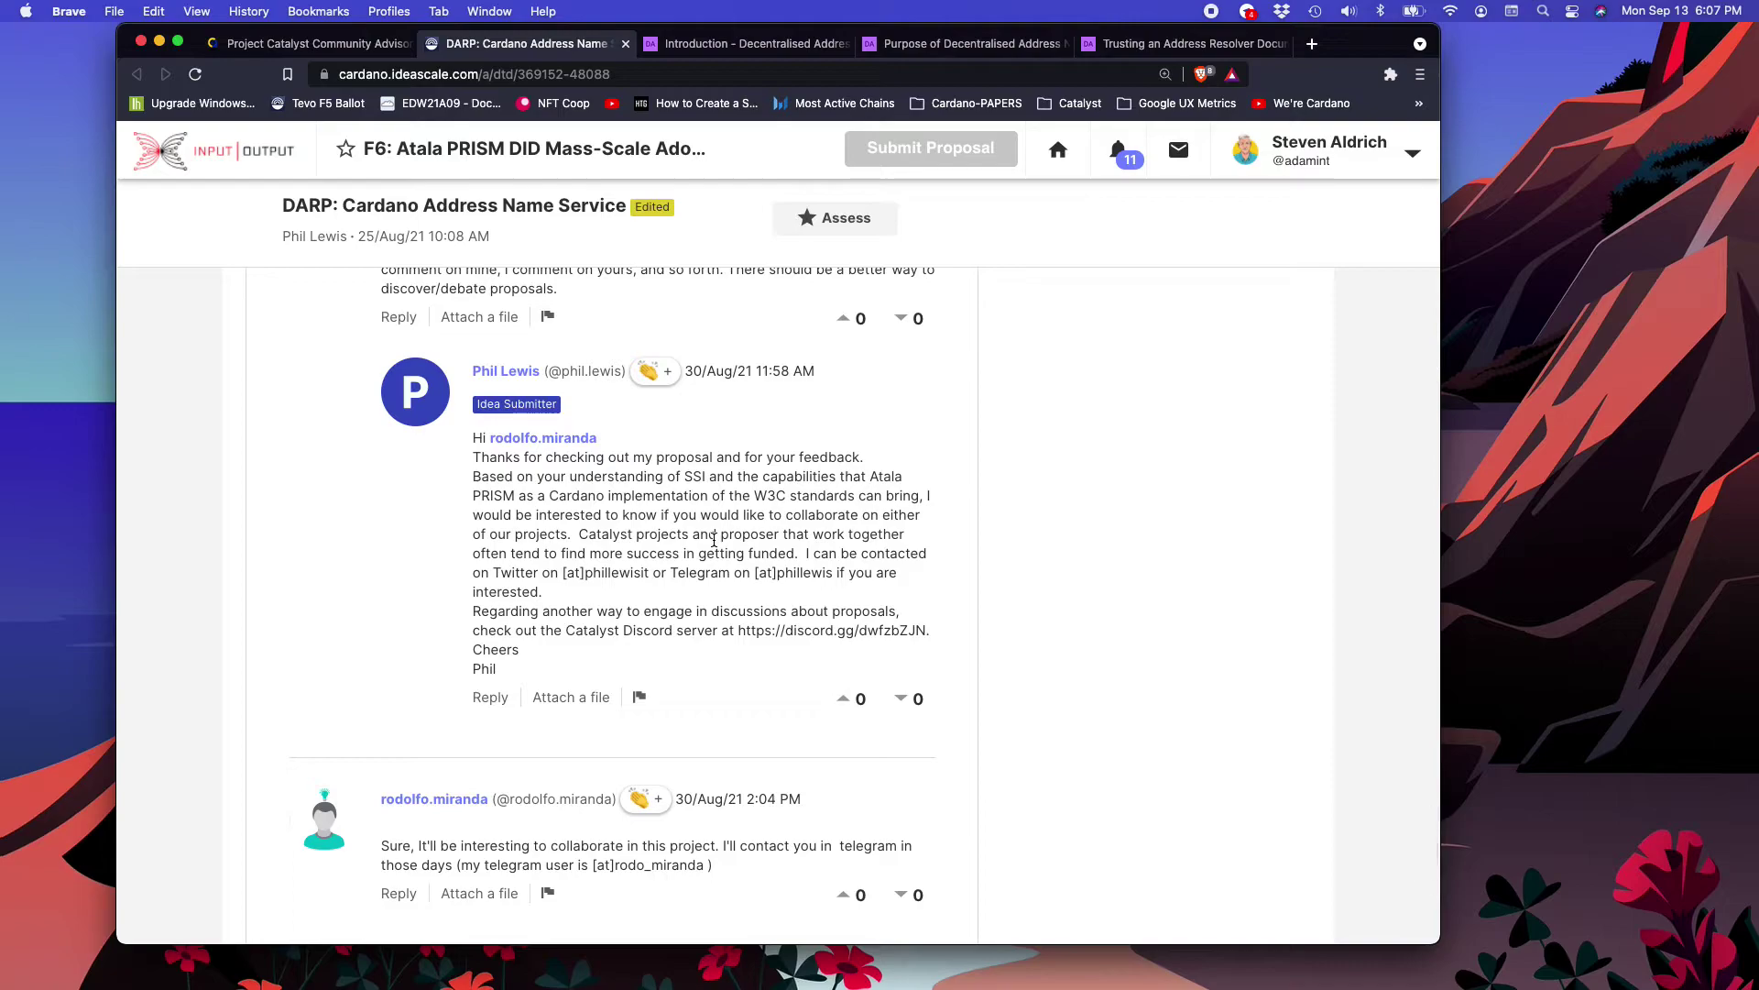
scroll(714, 541, down, 1)
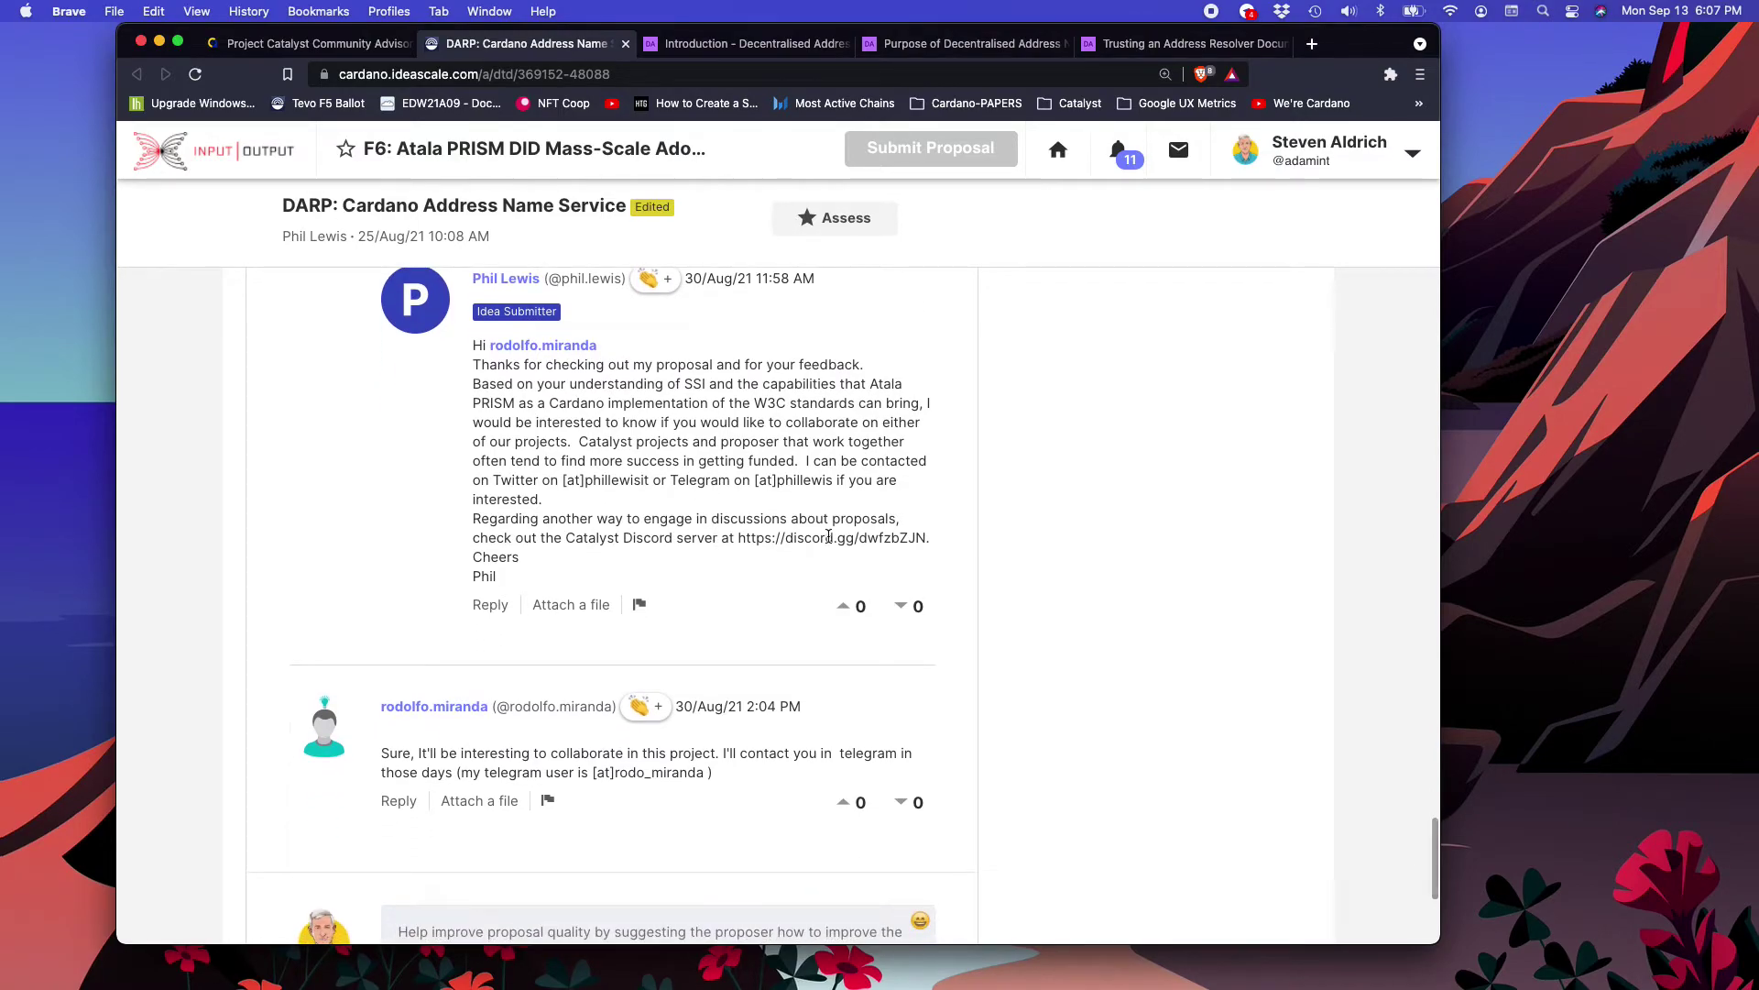
scroll(731, 559, down, 4)
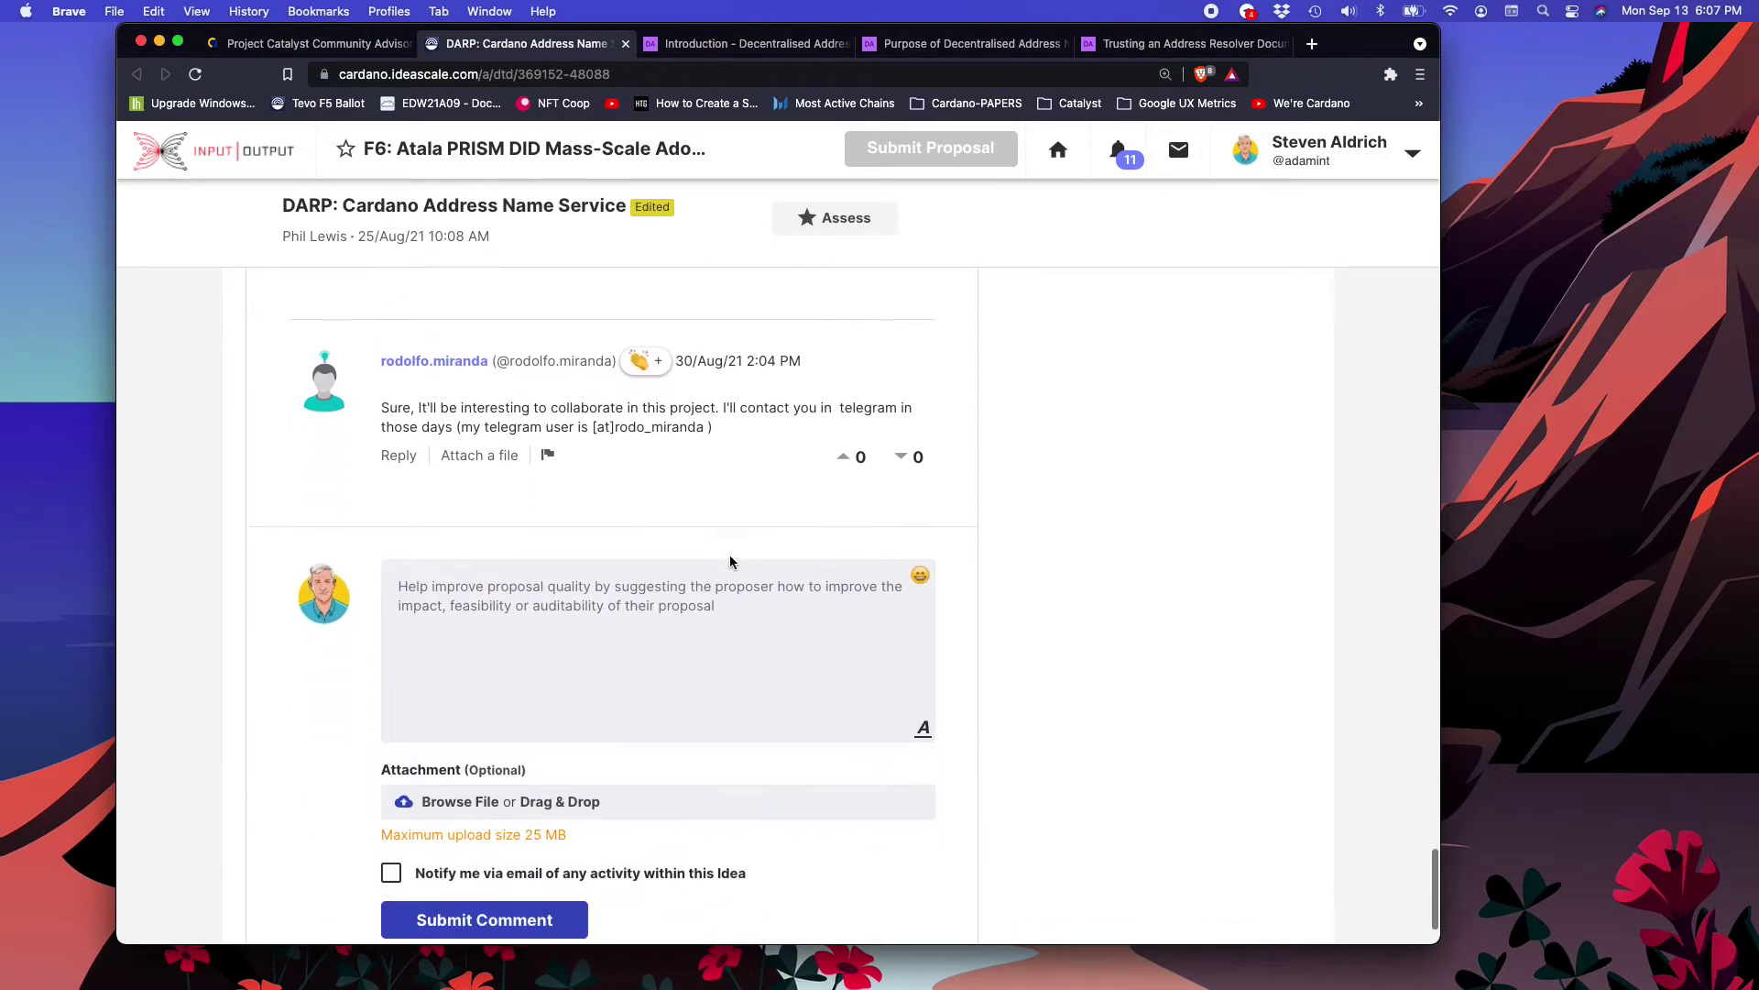
scroll(730, 559, up, 4)
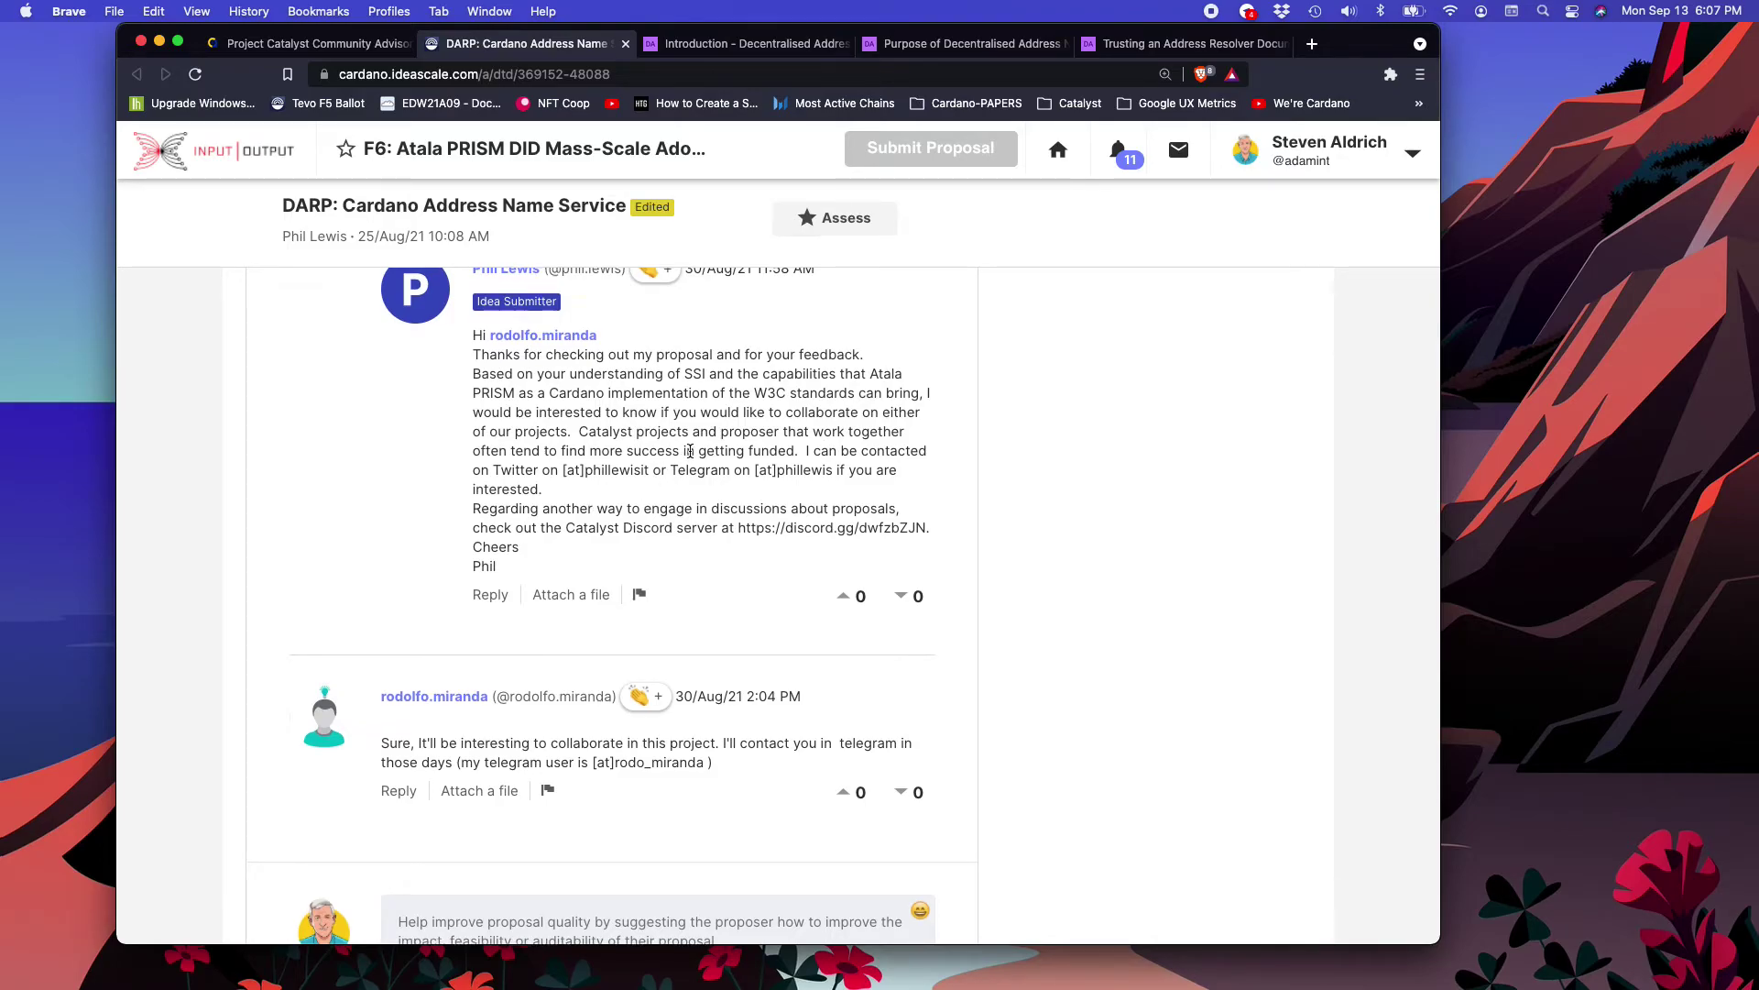
scroll(690, 451, up, 20)
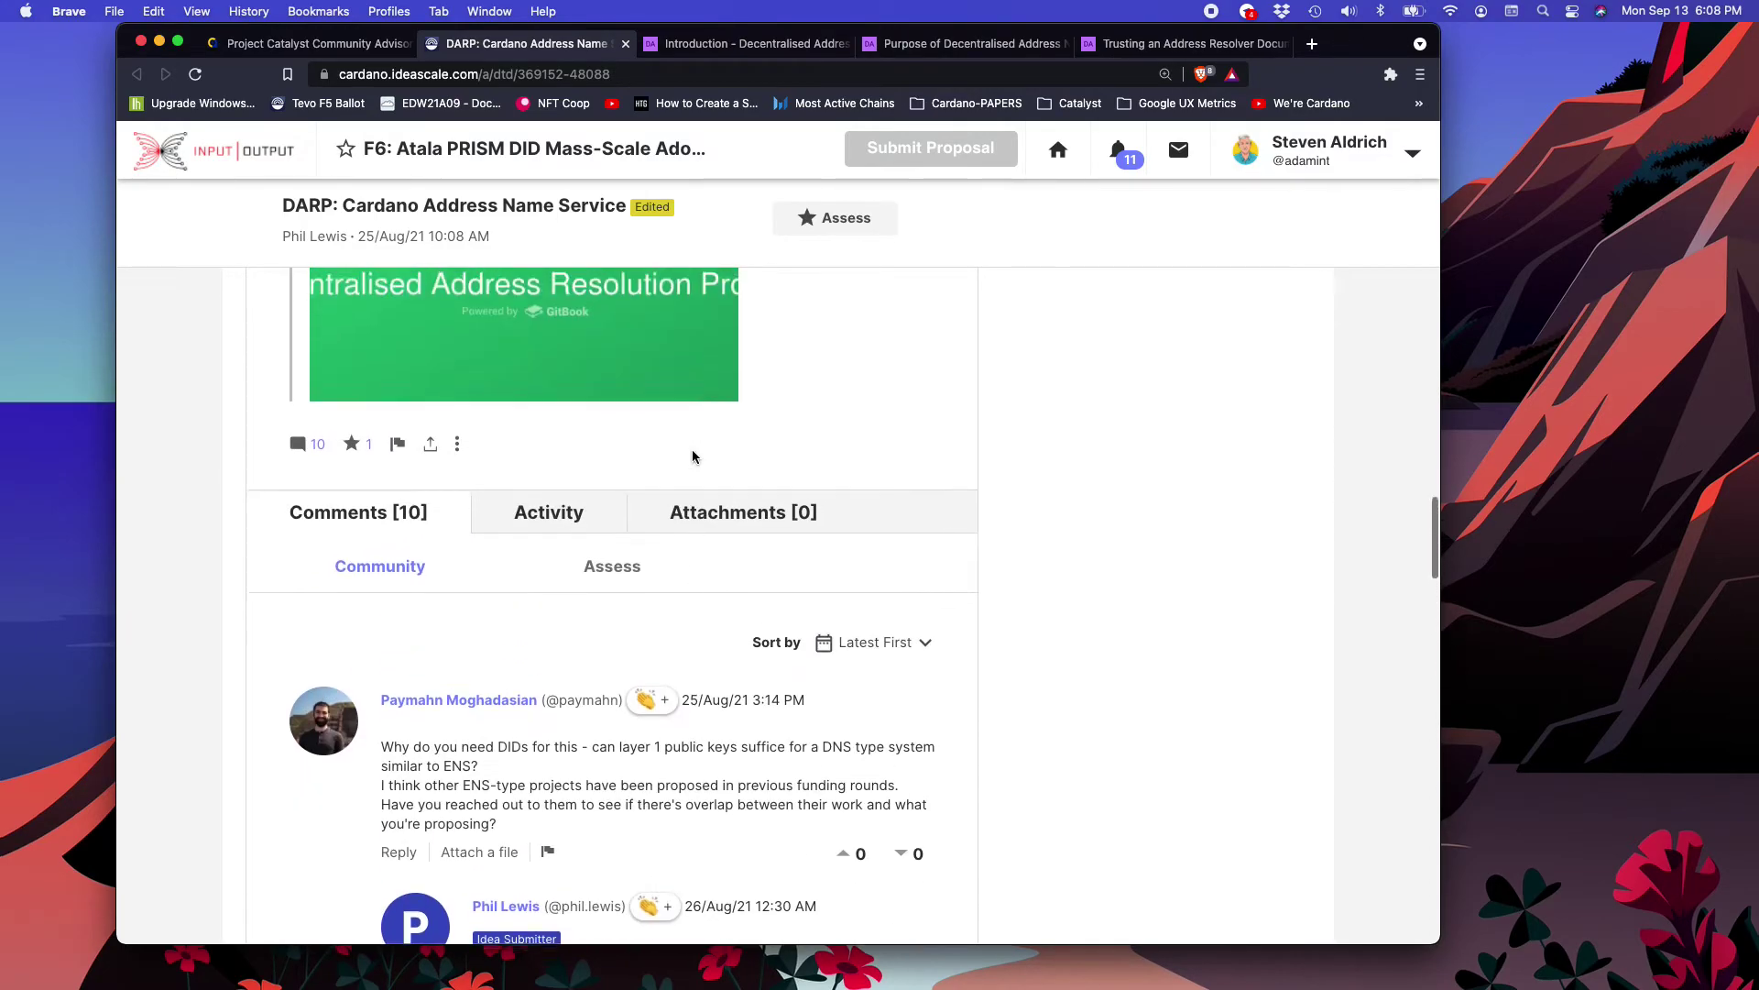
scroll(692, 455, up, 1)
Step: Return to the assessment in the proposal's activity and start a new auditability note line with "An auditor will be asking about where the funds"
click(549, 561)
scroll(860, 560, down, 15)
scroll(850, 559, up, 2)
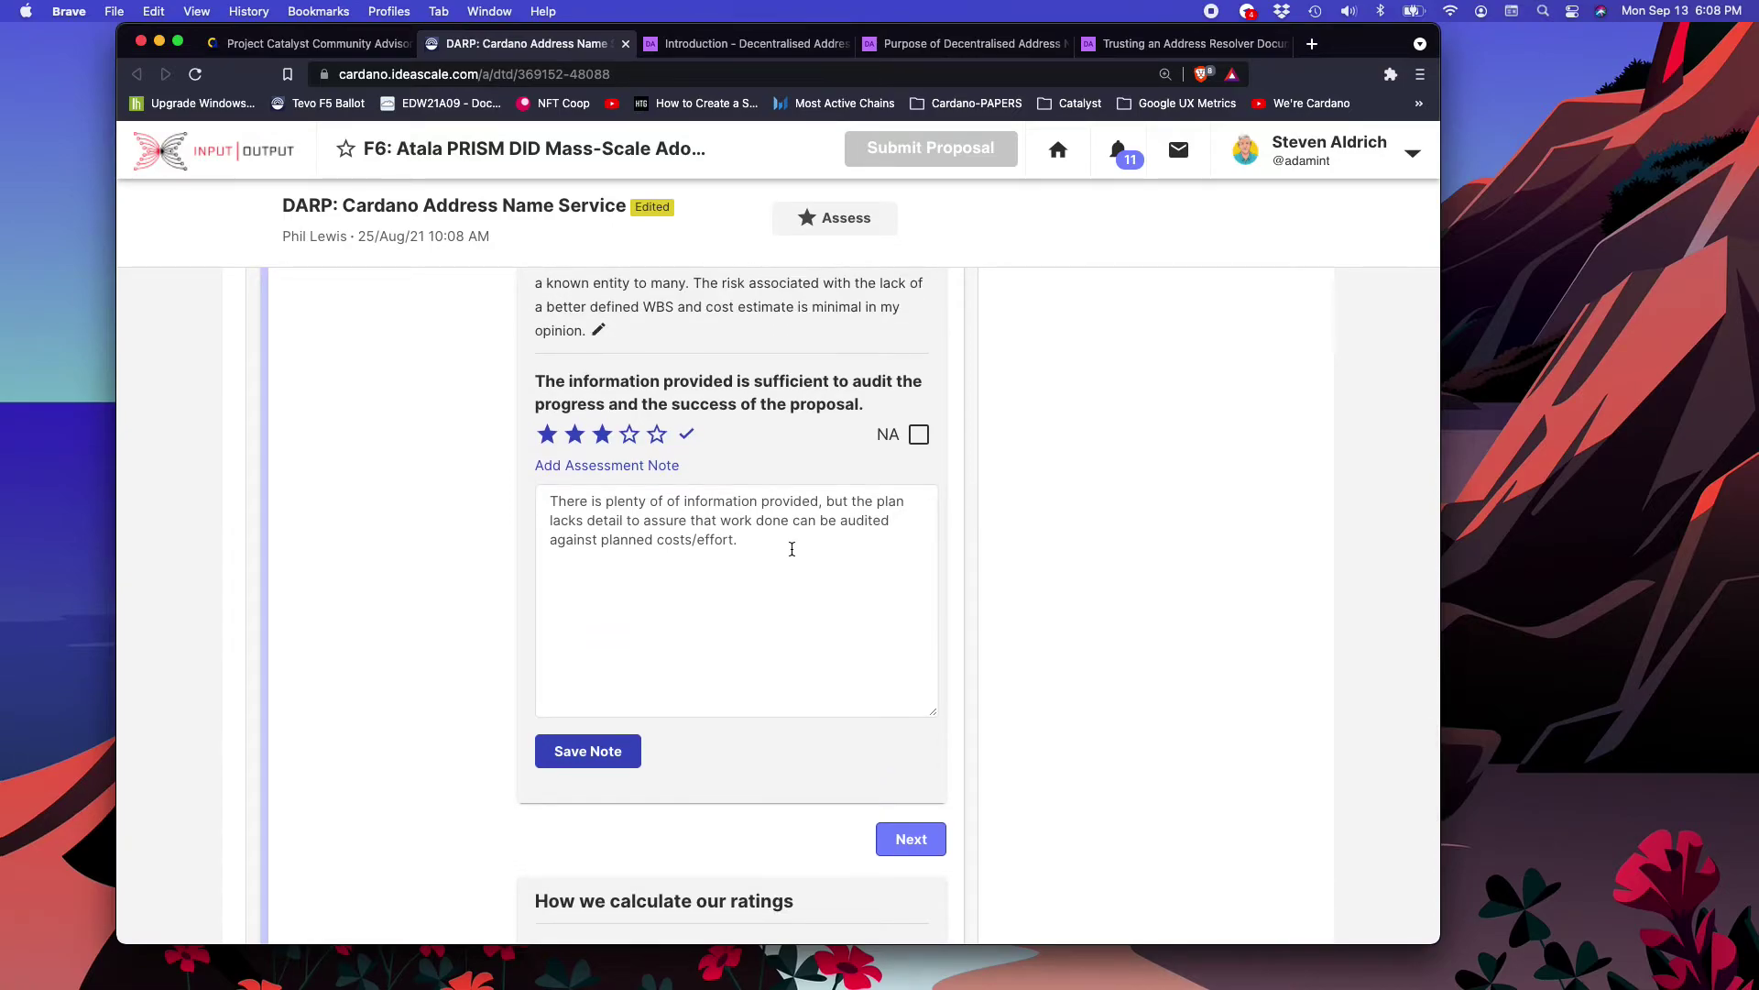
click(750, 569)
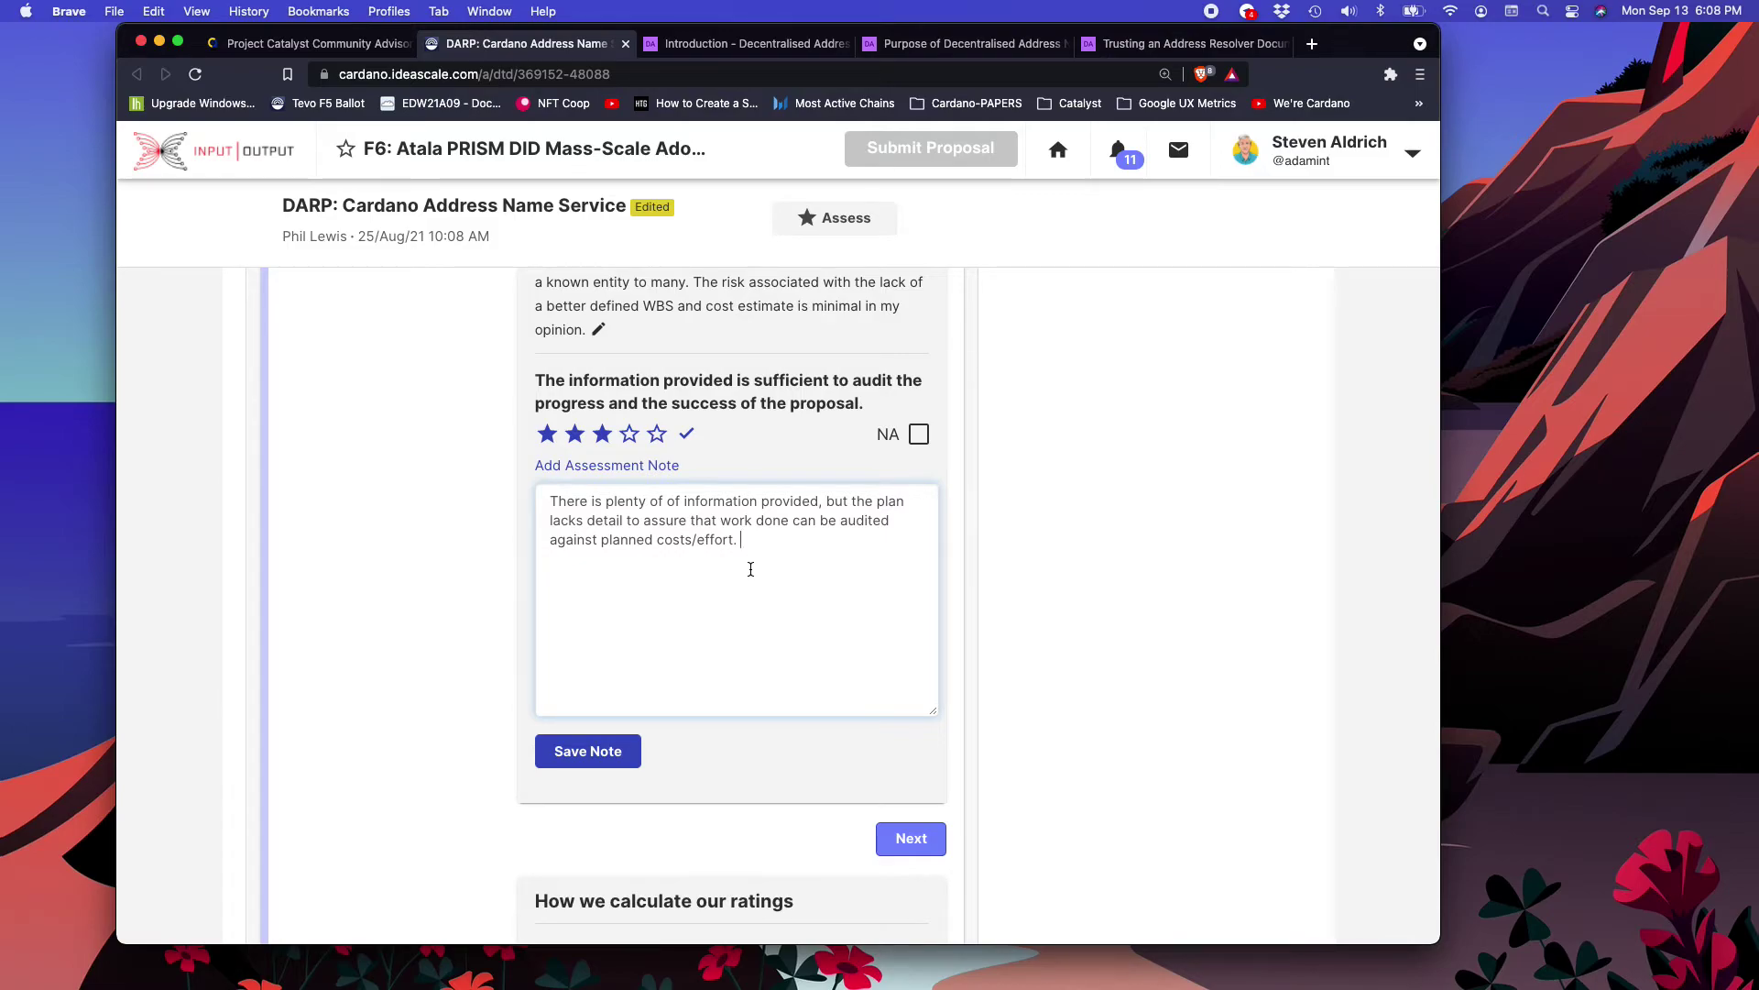
key(Return)
text(An audi)
text(tor wil)
text(l be asking )
text(about )
text(where the )
text(fudns)
key(BackSpace)
key(BackSpace)
key(BackSpace)
key(BackSpace)
text(nds )
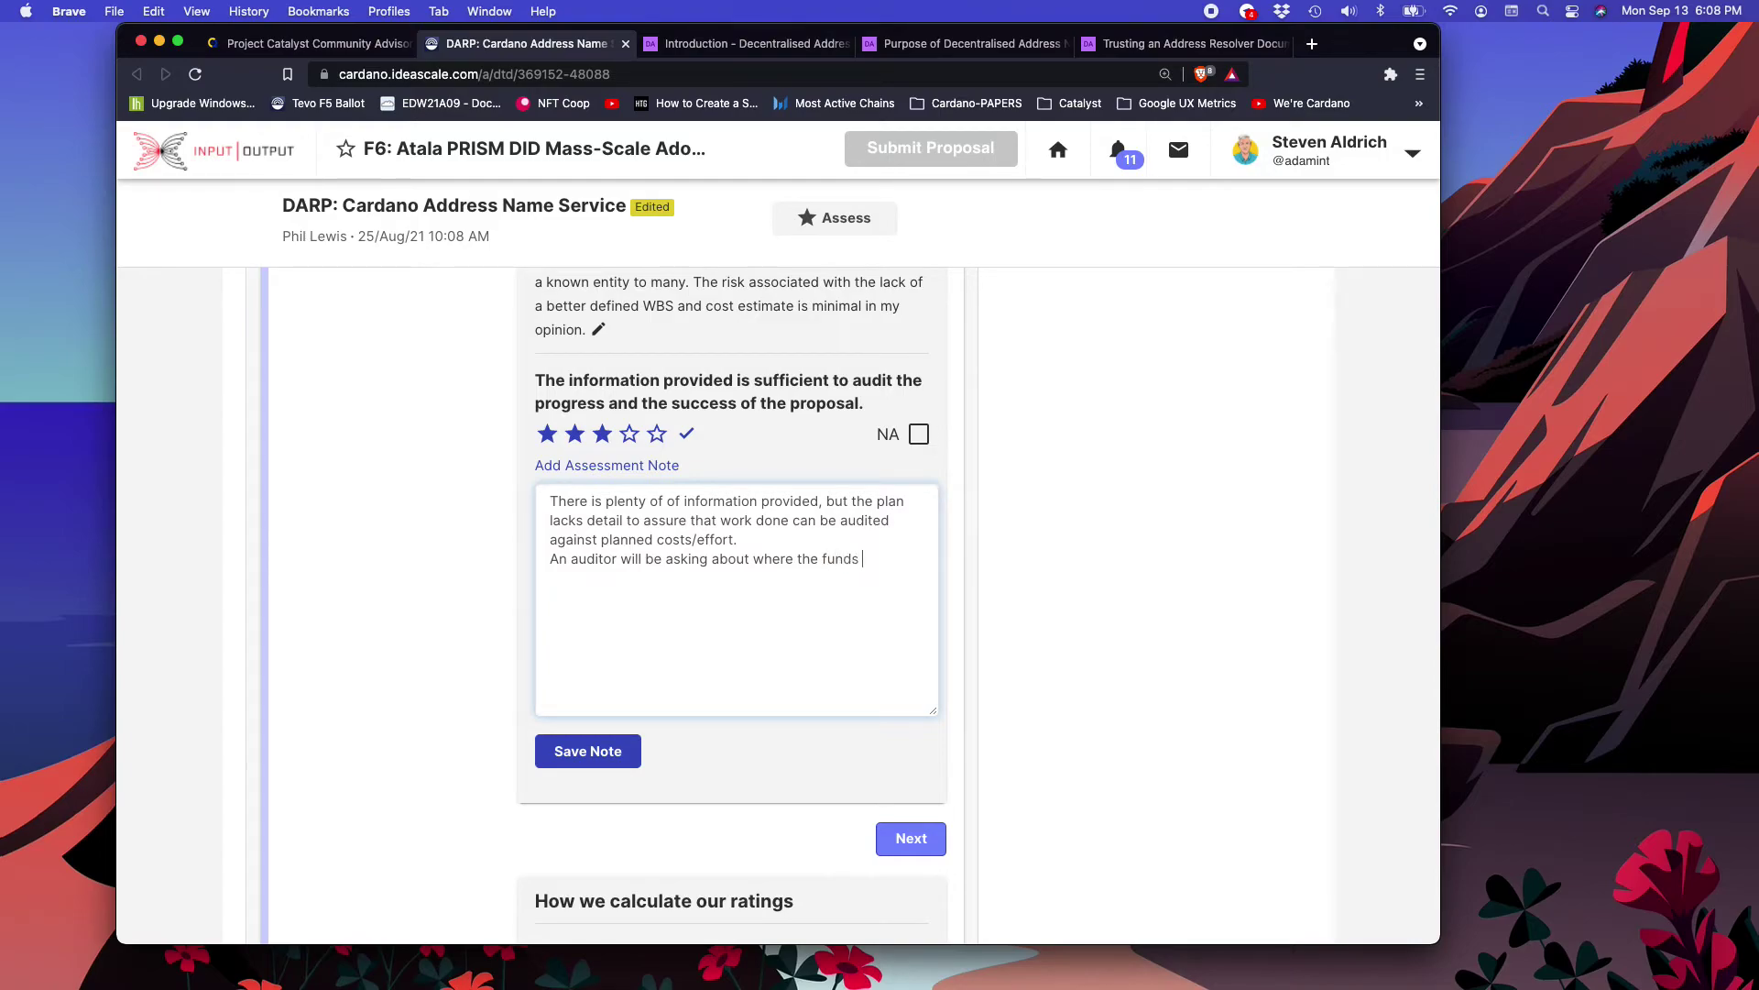
Step: Complete the auditor sentence with "will be or have gone in order to release the funds over the development timeline."
text(will be or have gone in order to release the funds o)
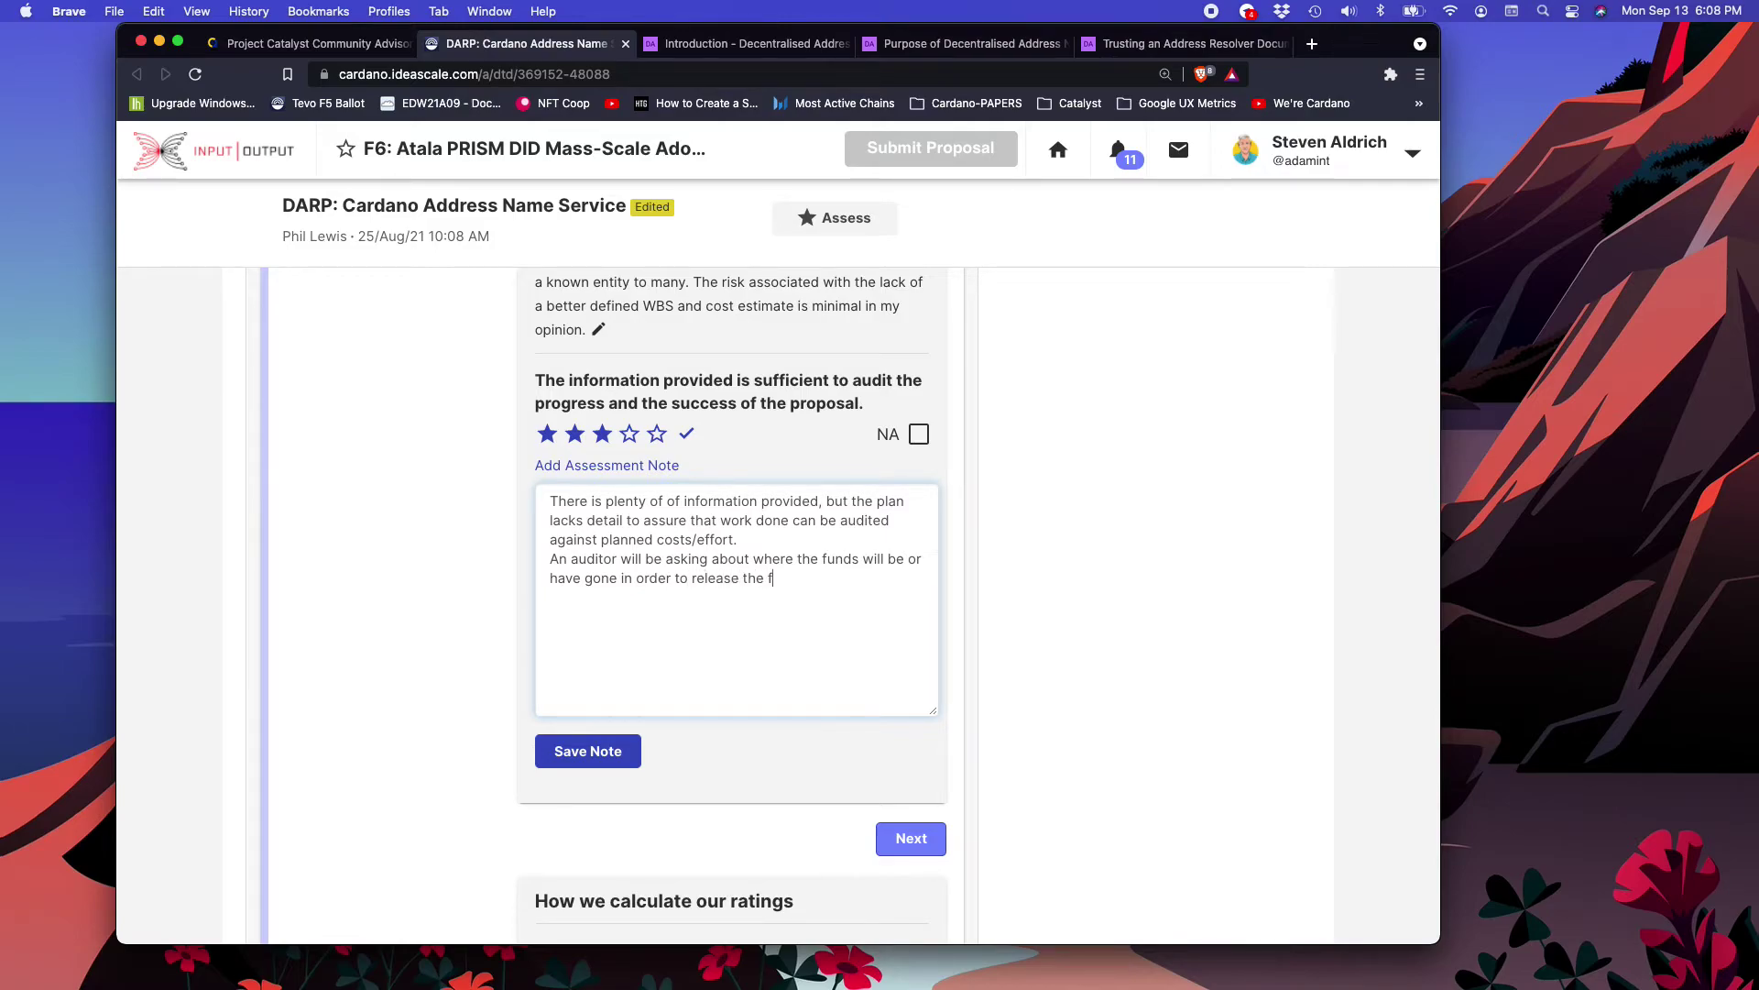
text(ver the following)
key(BackSpace)
key(BackSpace)
key(BackSpace)
key(BackSpace)
key(BackSpace)
key(BackSpace)
key(BackSpace)
key(BackSpace)
text(devleop)
key(alt+shift+Left)
text(devlelopment timeline.)
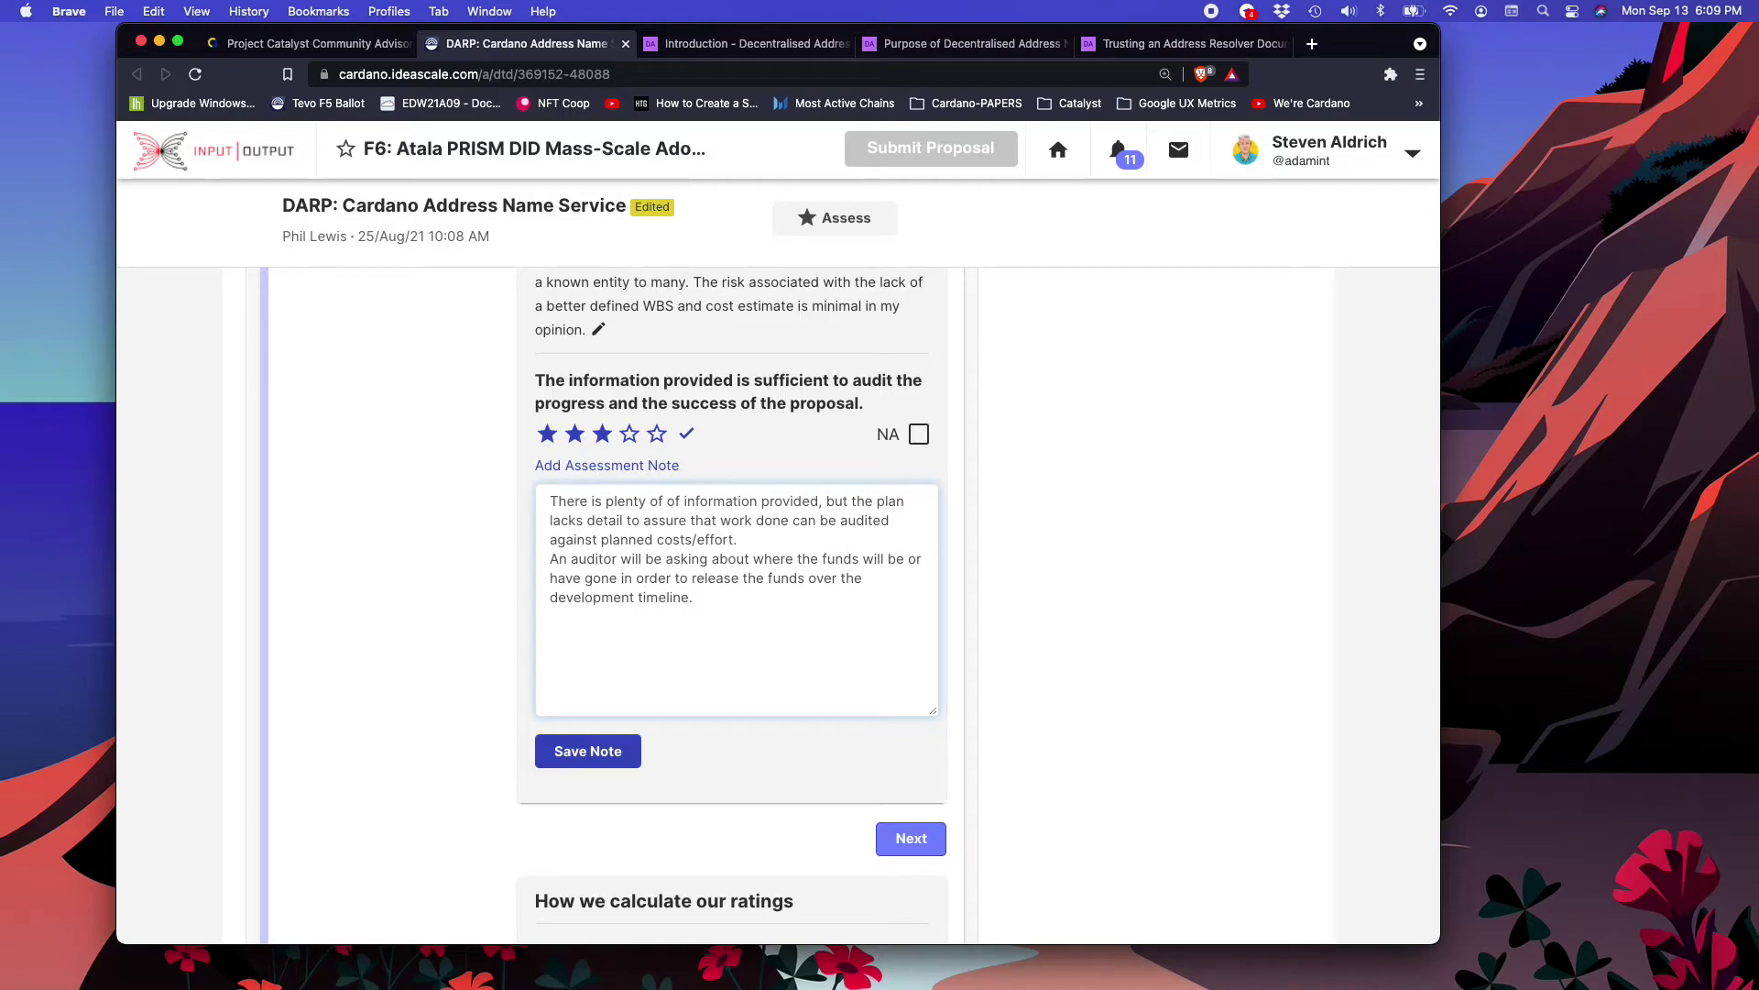
Step: Add the sentence "It would be good if that info was provided up front in the the proposal." to the auditability note
text( It wouod)
key(BackSpace)
key(BackSpace)
text(ld be good if that info was provided up front)
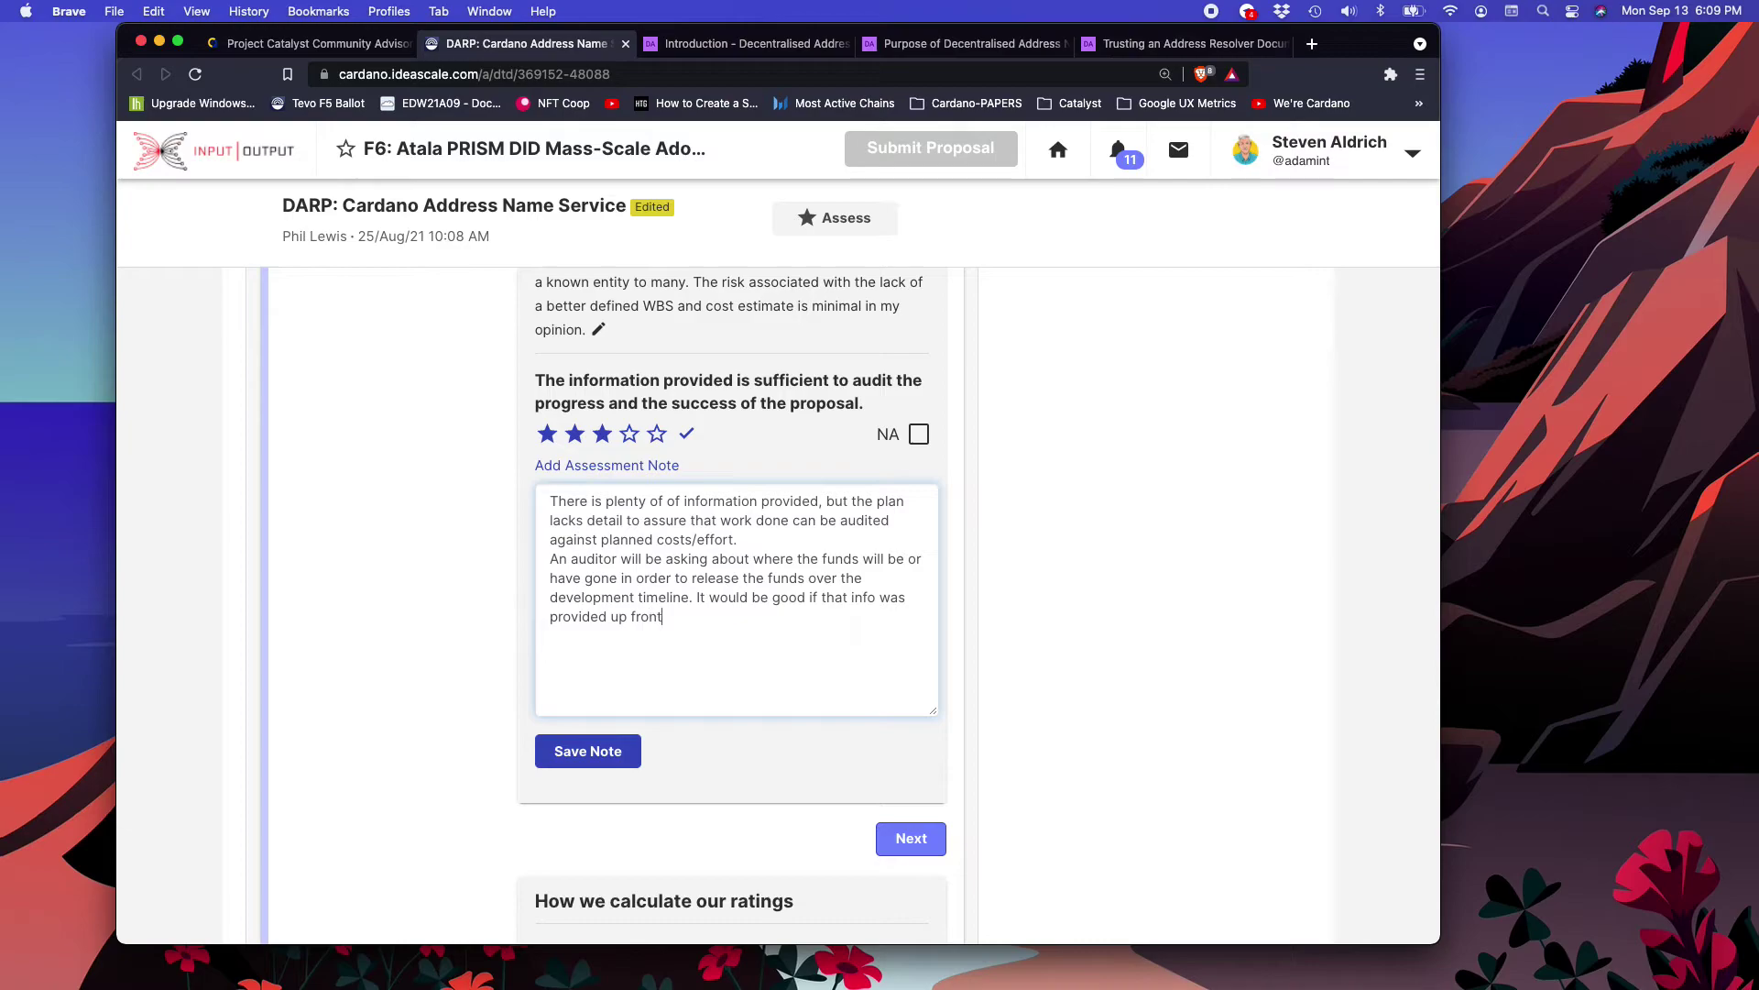
text( in the the proposal.)
Step: Reread the proposal's four Deliverables items and the Timeframes section to check how the requested funds will be used
scroll(756, 543, up, 2)
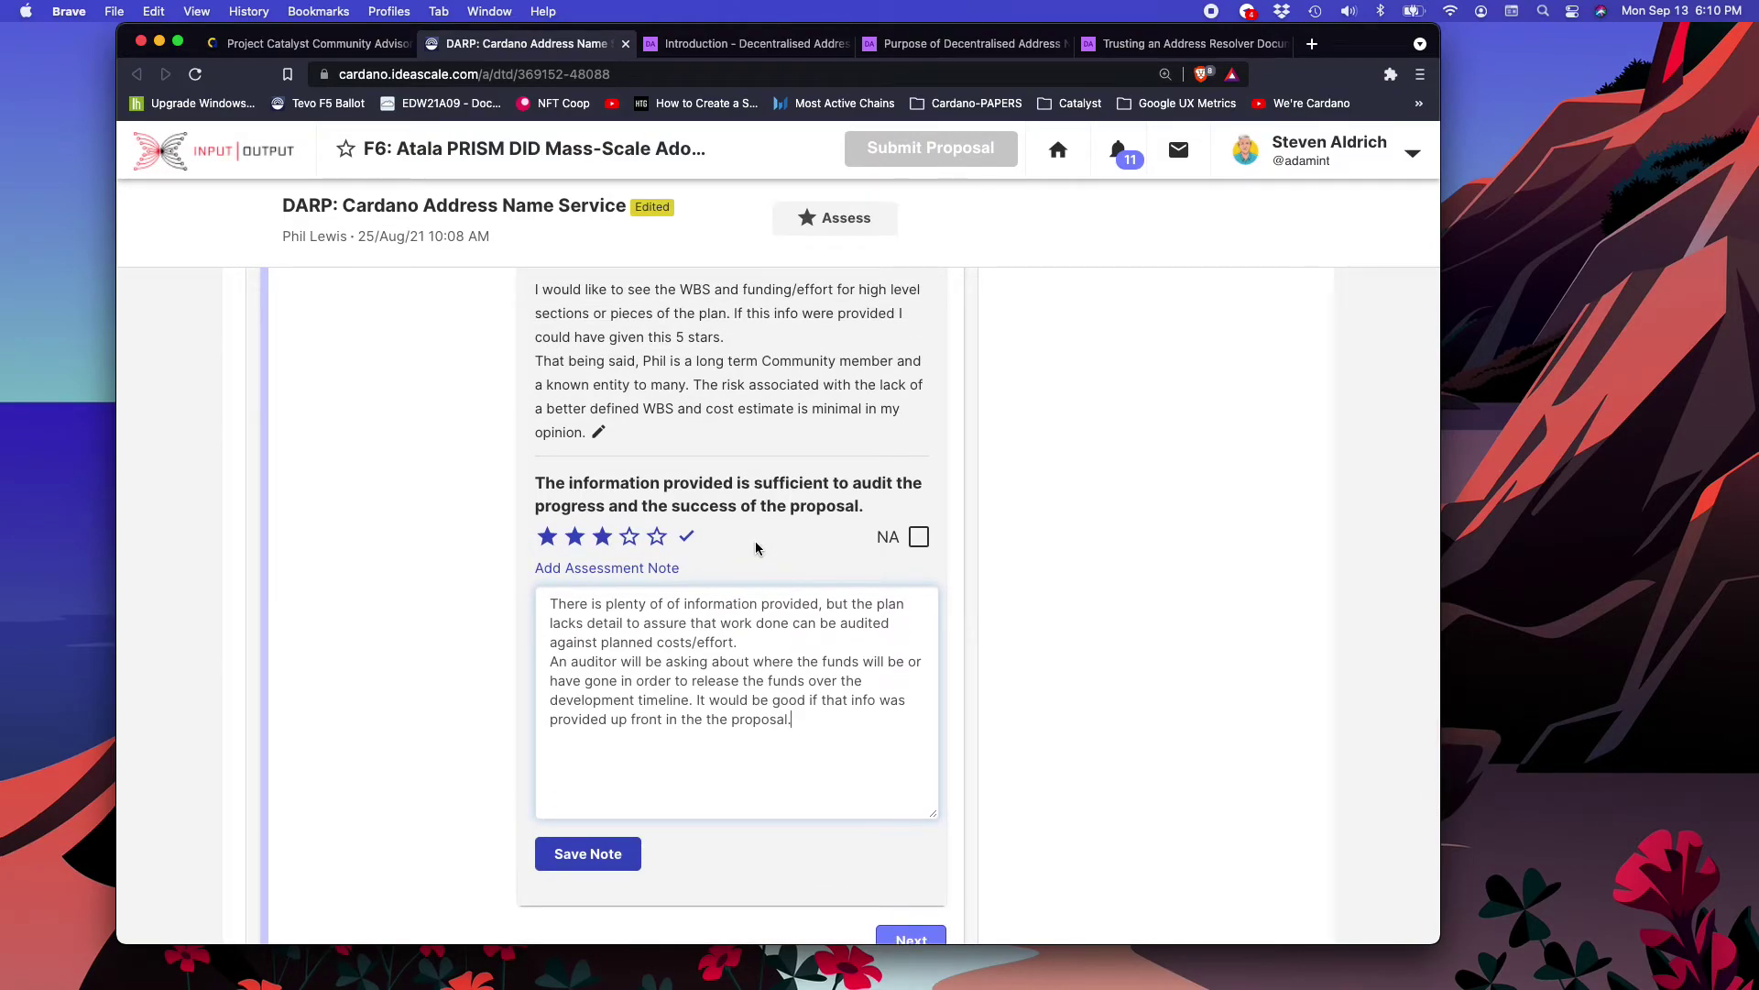
scroll(755, 540, up, 15)
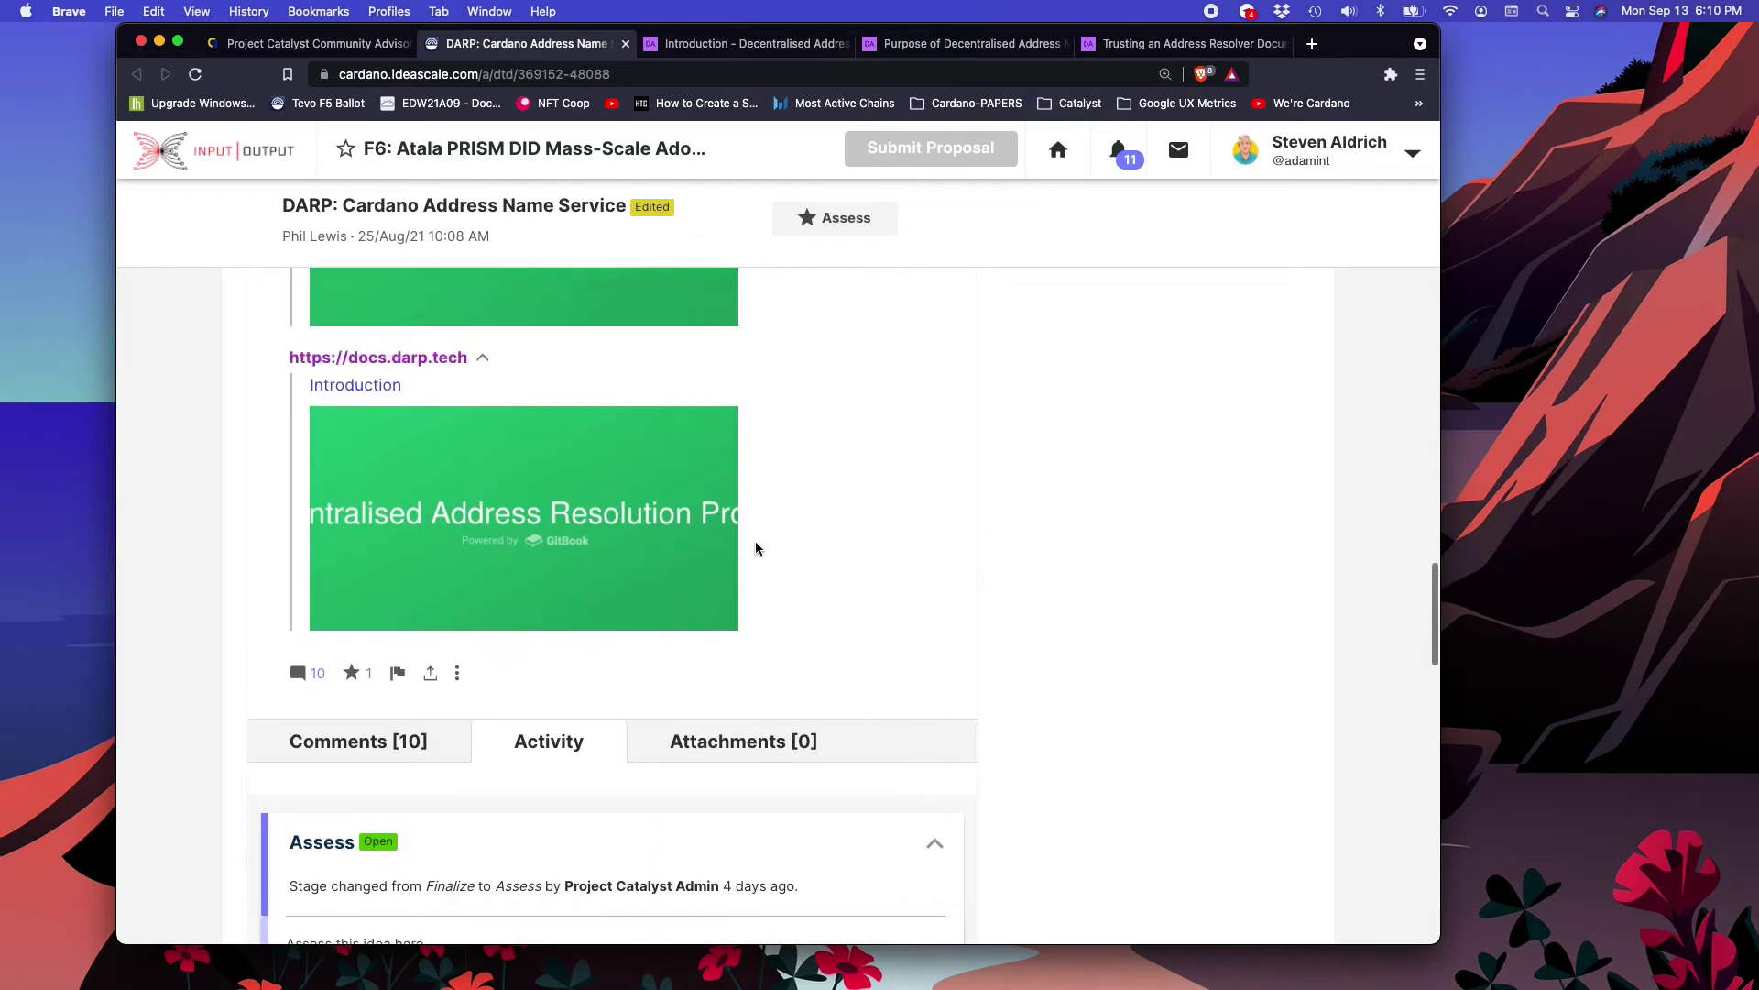
scroll(756, 547, up, 10)
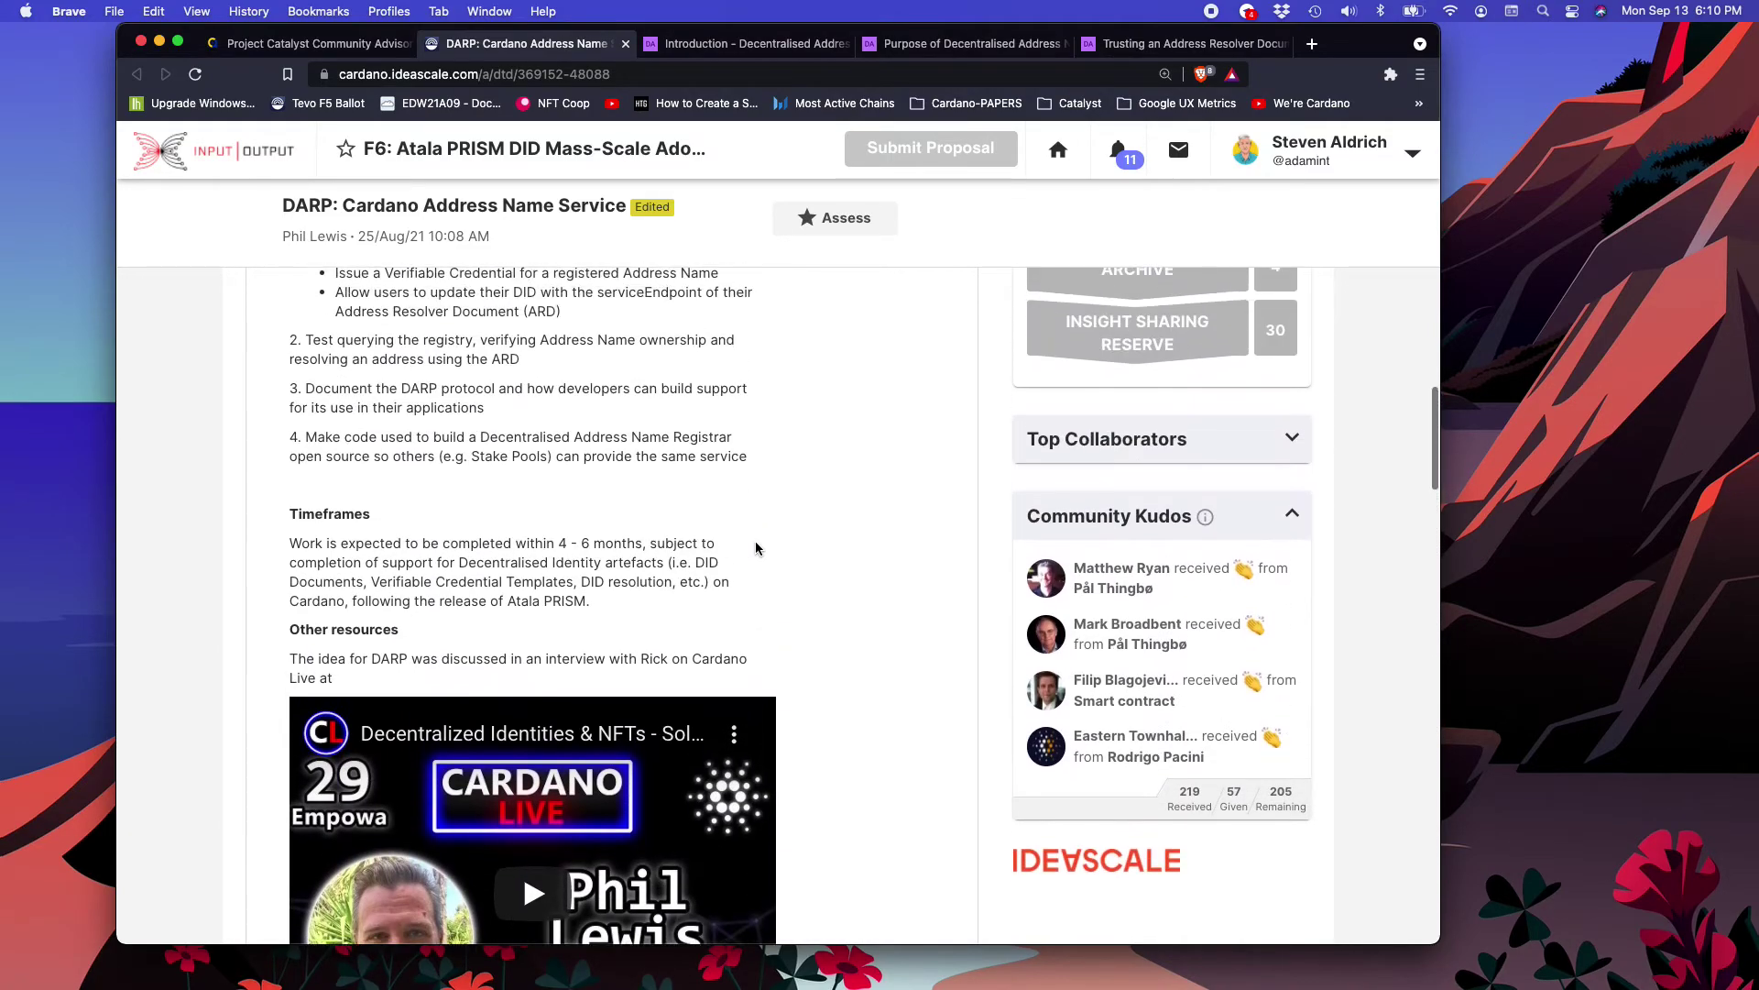
scroll(755, 548, up, 2)
scroll(755, 548, down, 2)
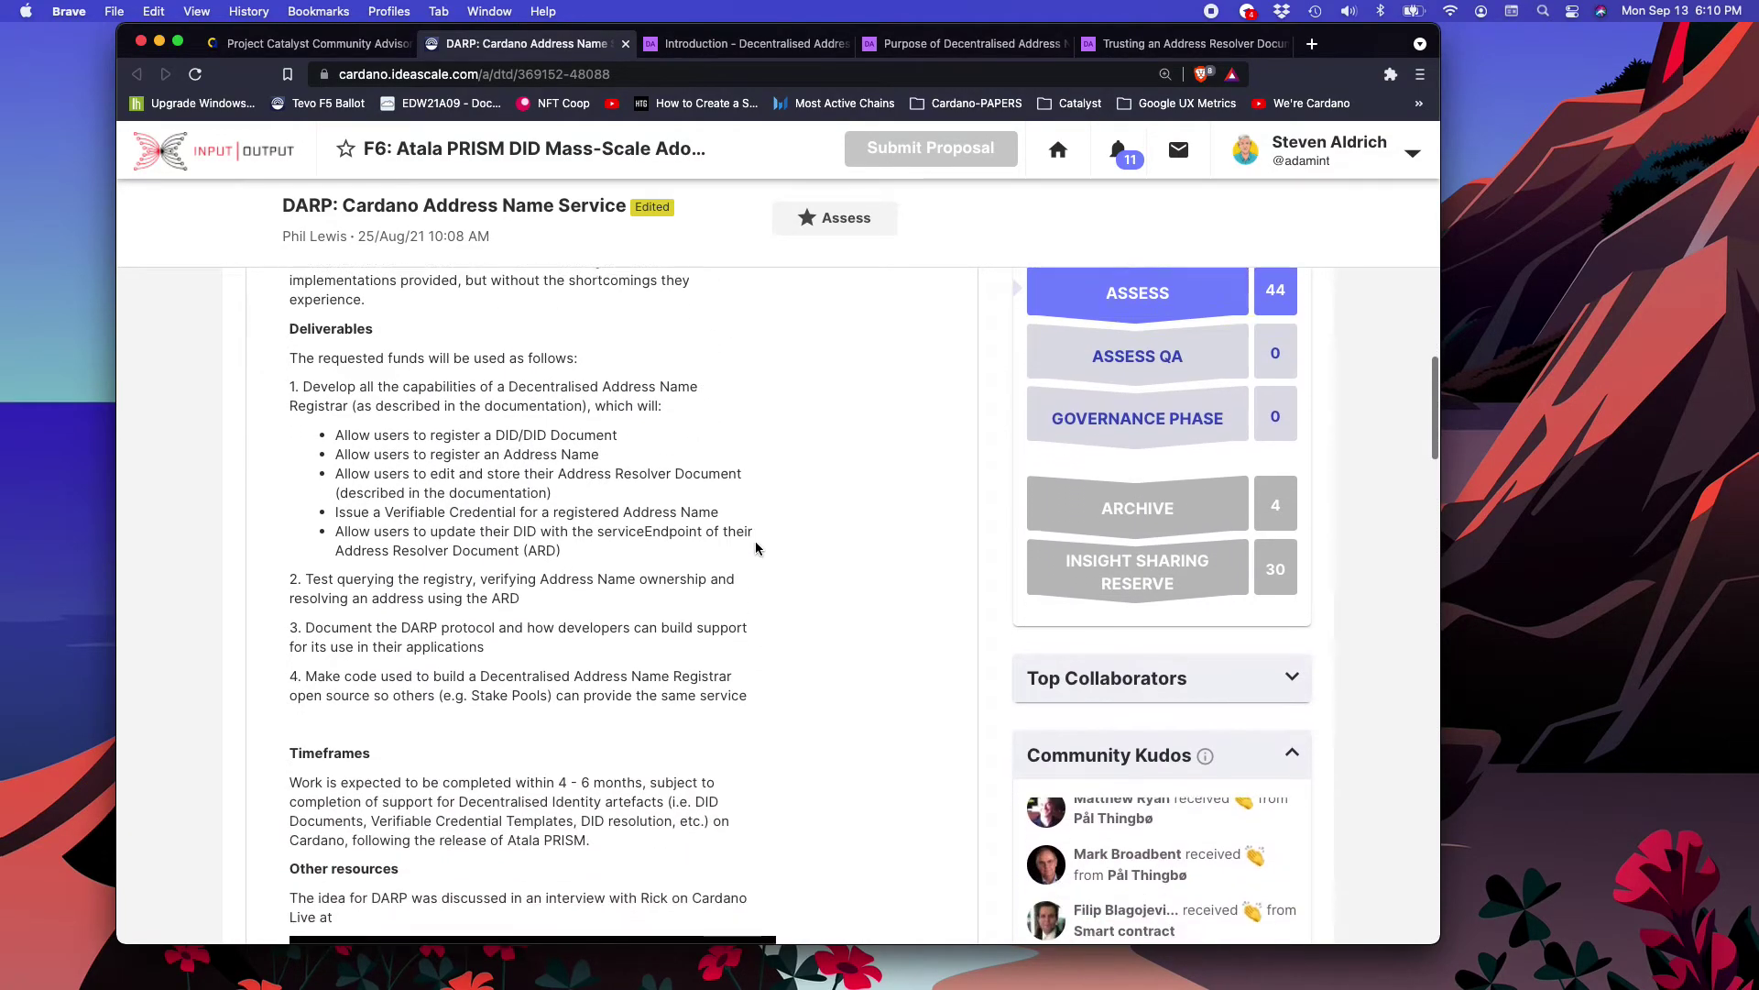
scroll(755, 548, up, 1)
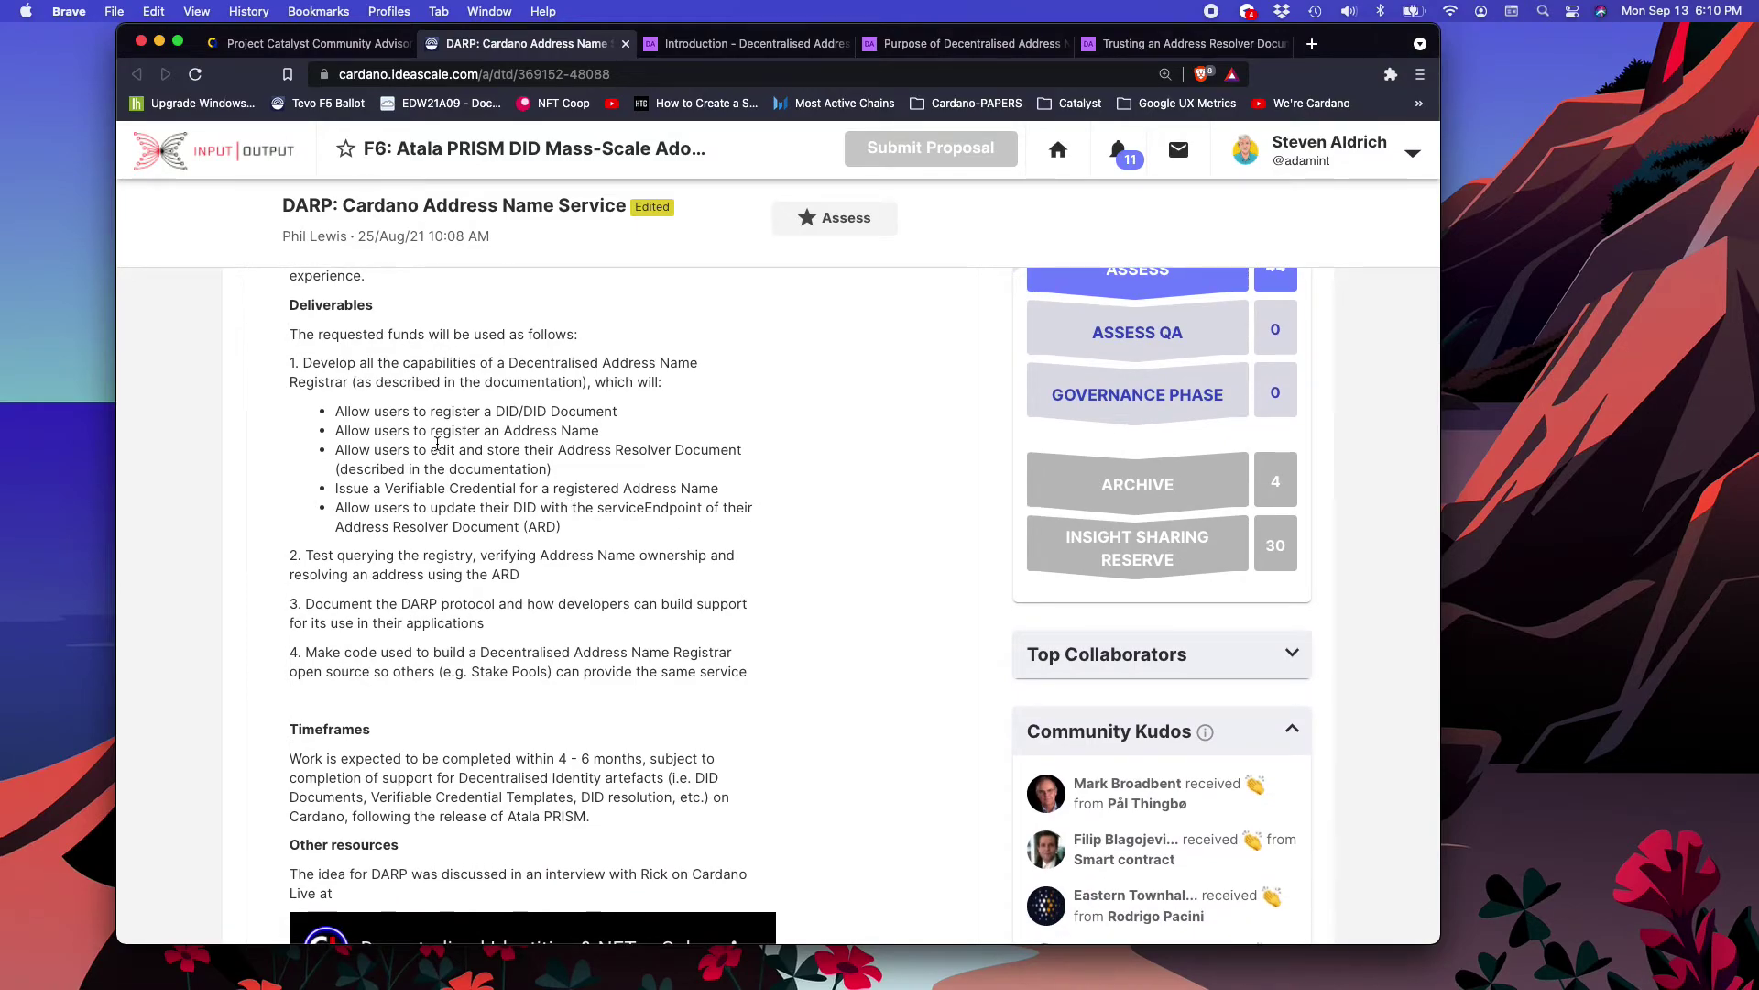
drag(303, 363, 636, 526)
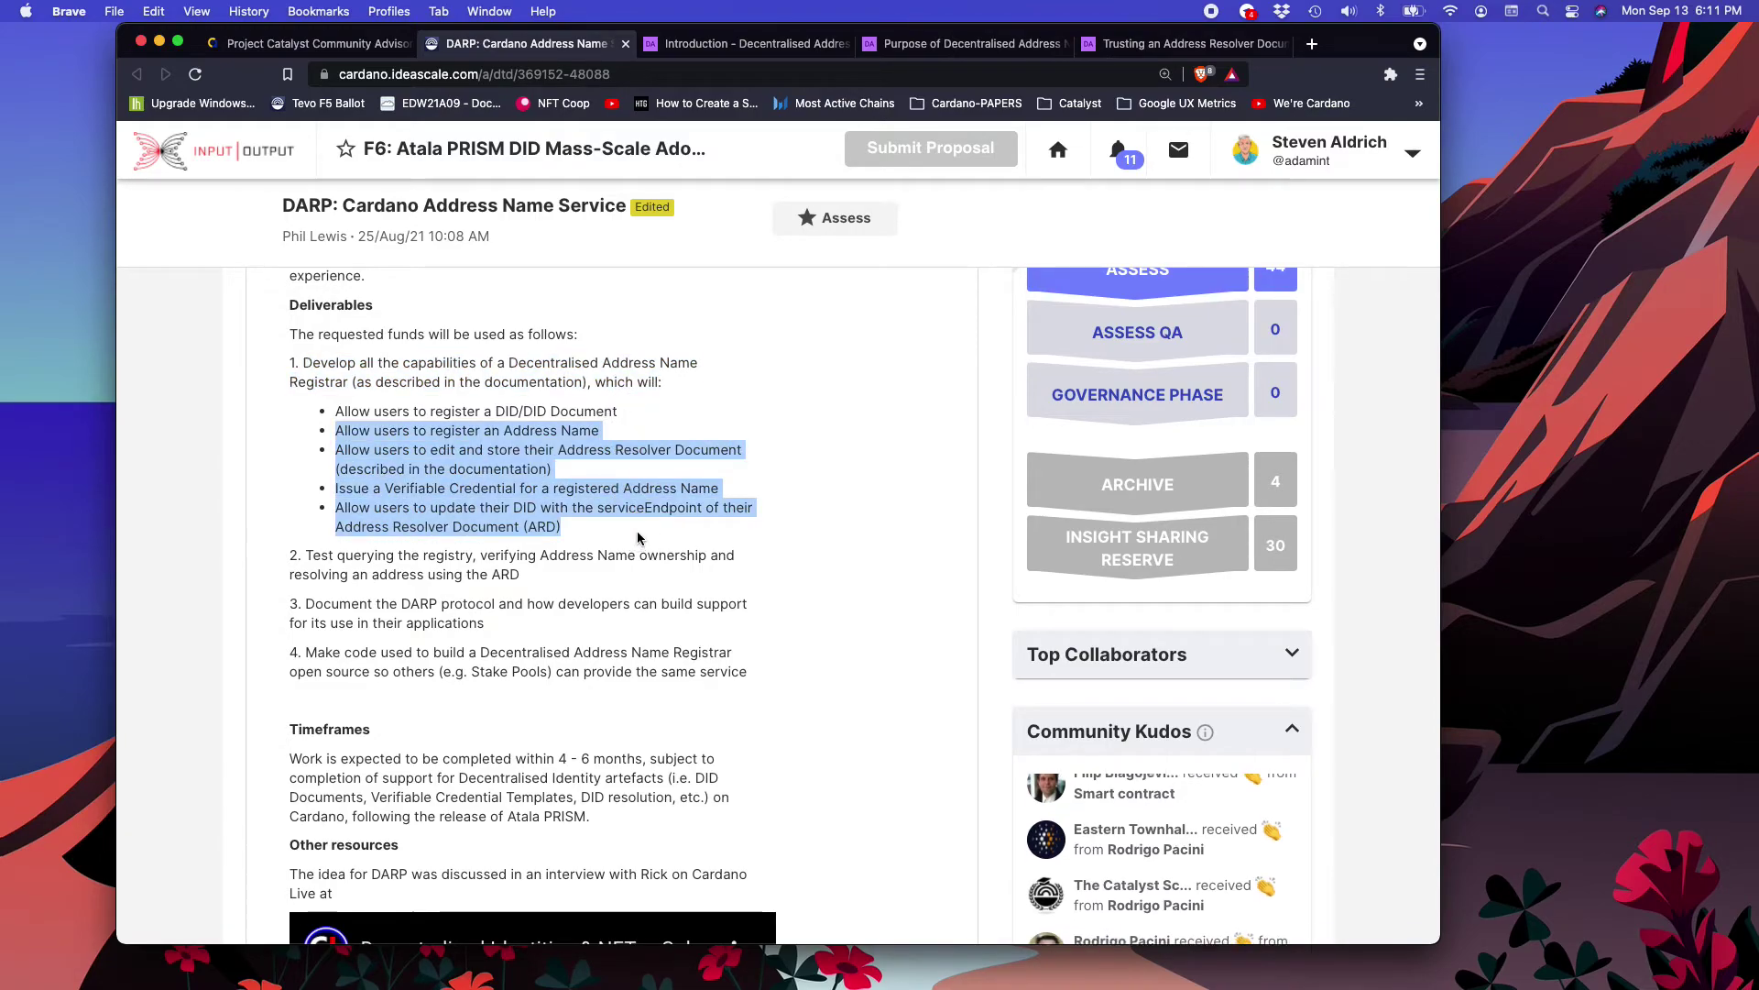
scroll(638, 538, down, 3)
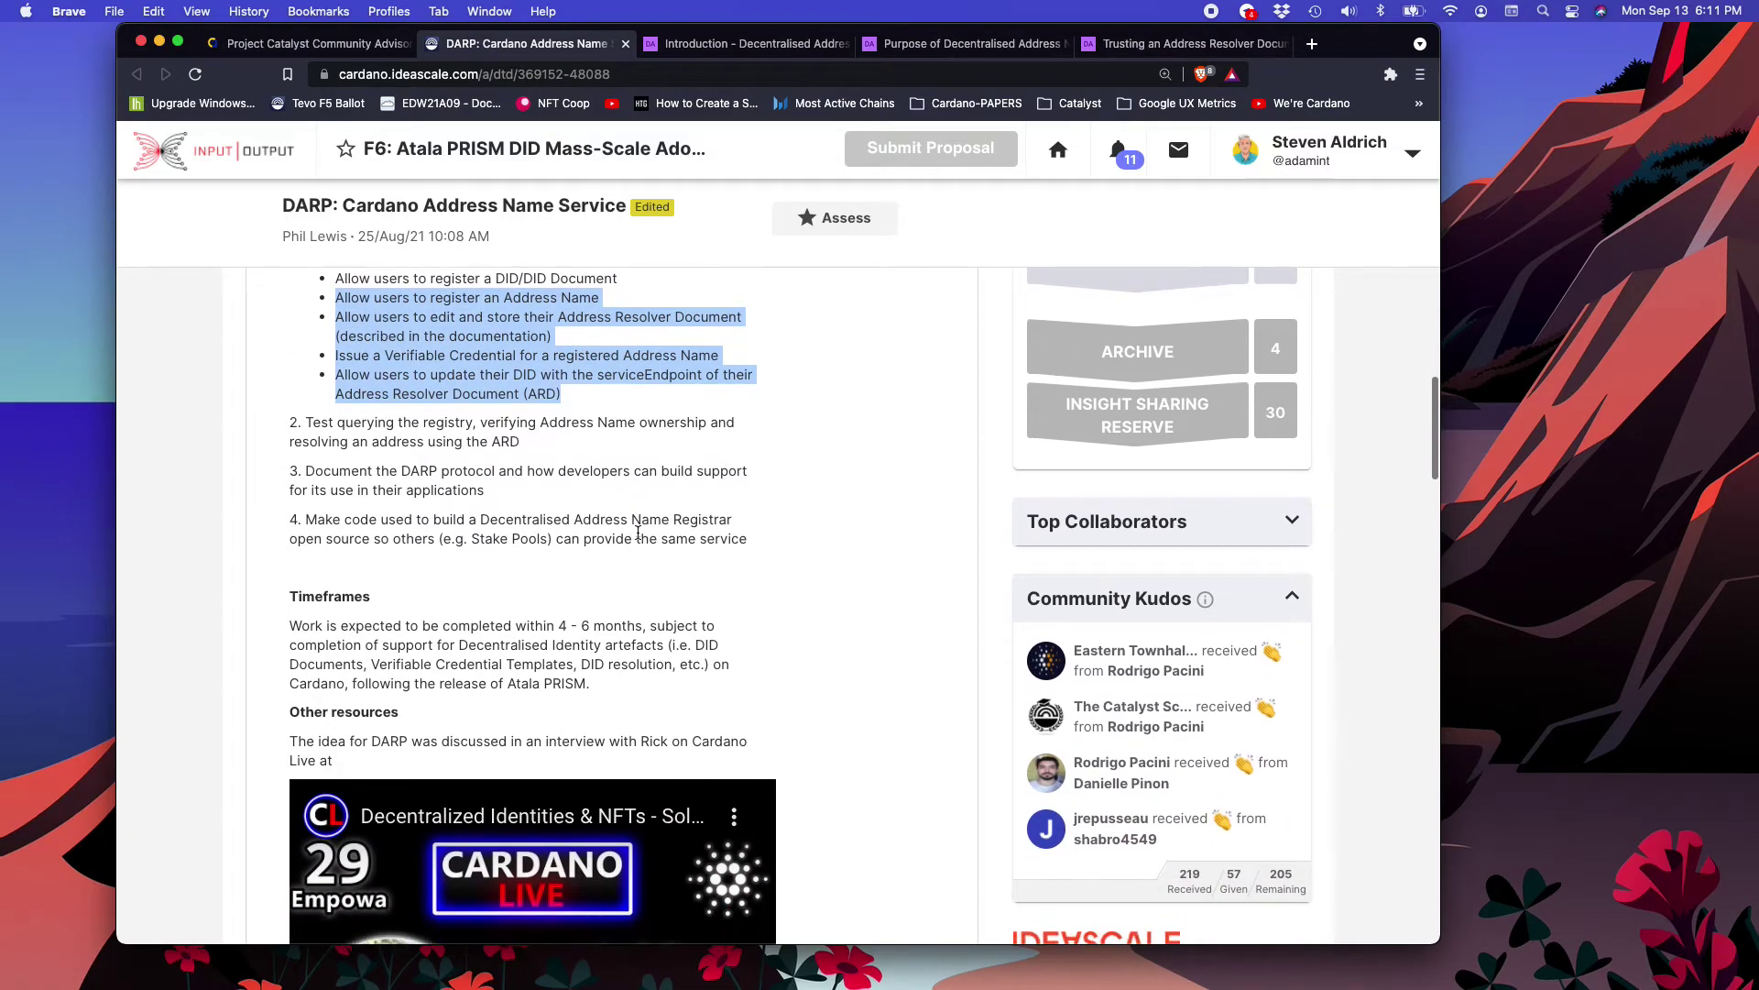
click(312, 424)
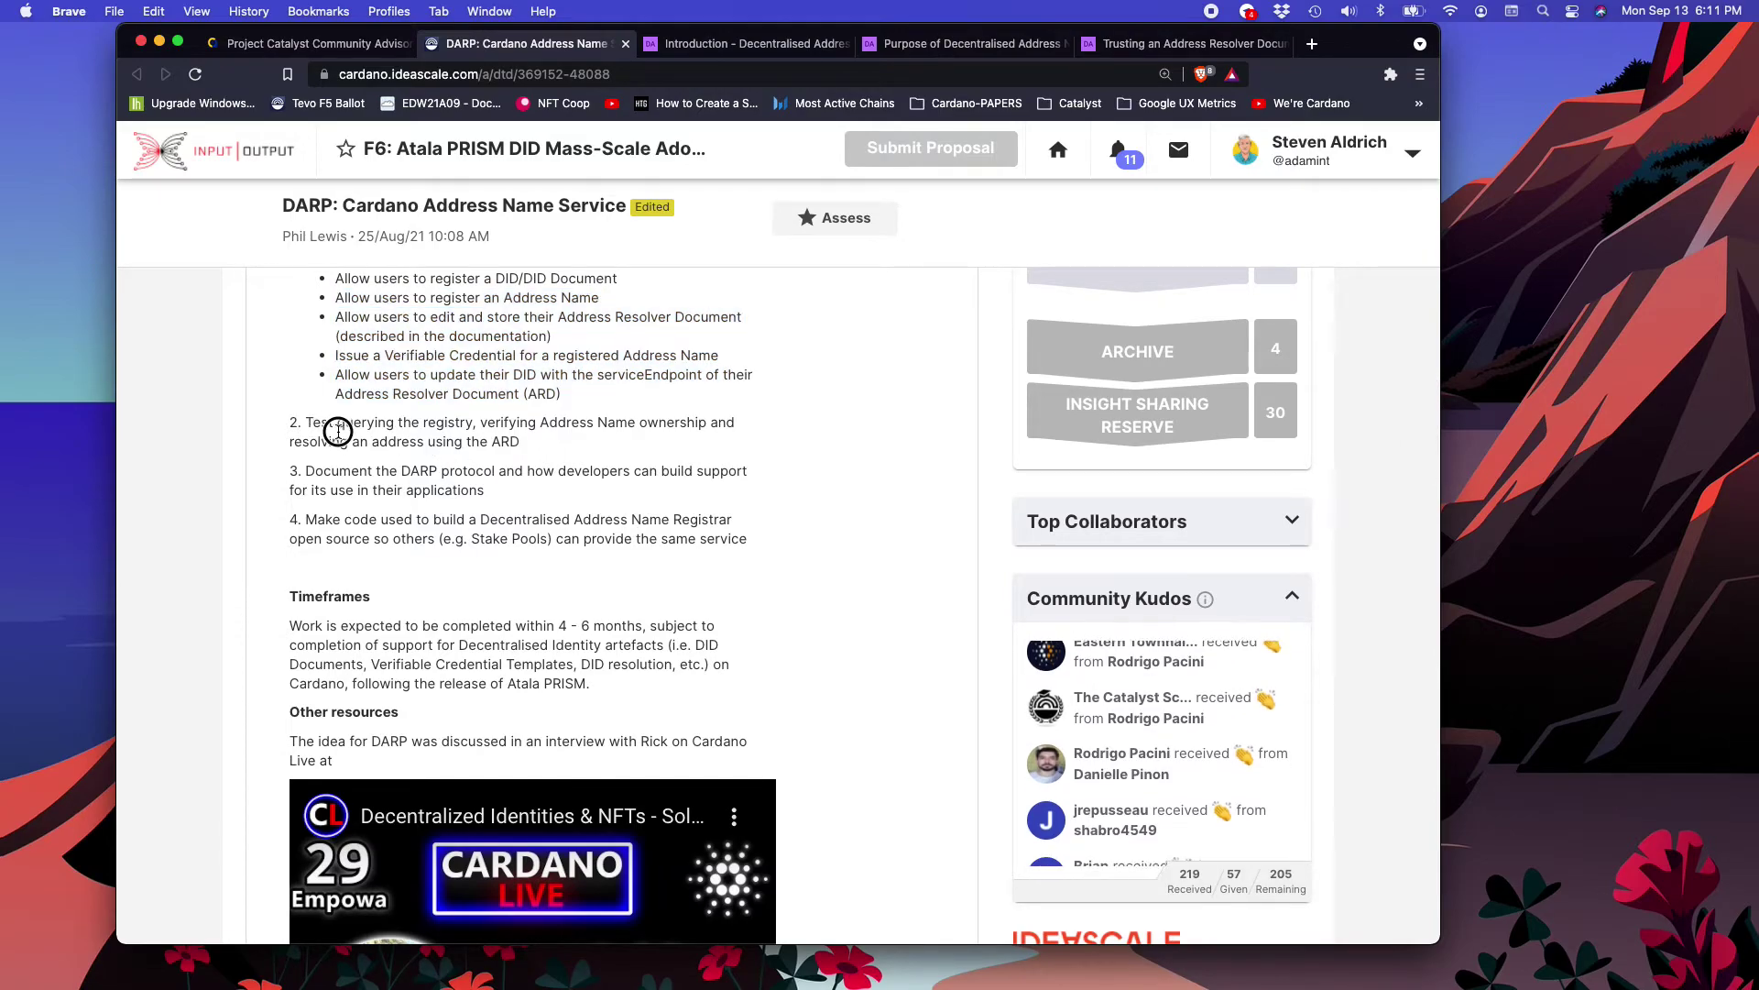
drag(305, 423, 370, 443)
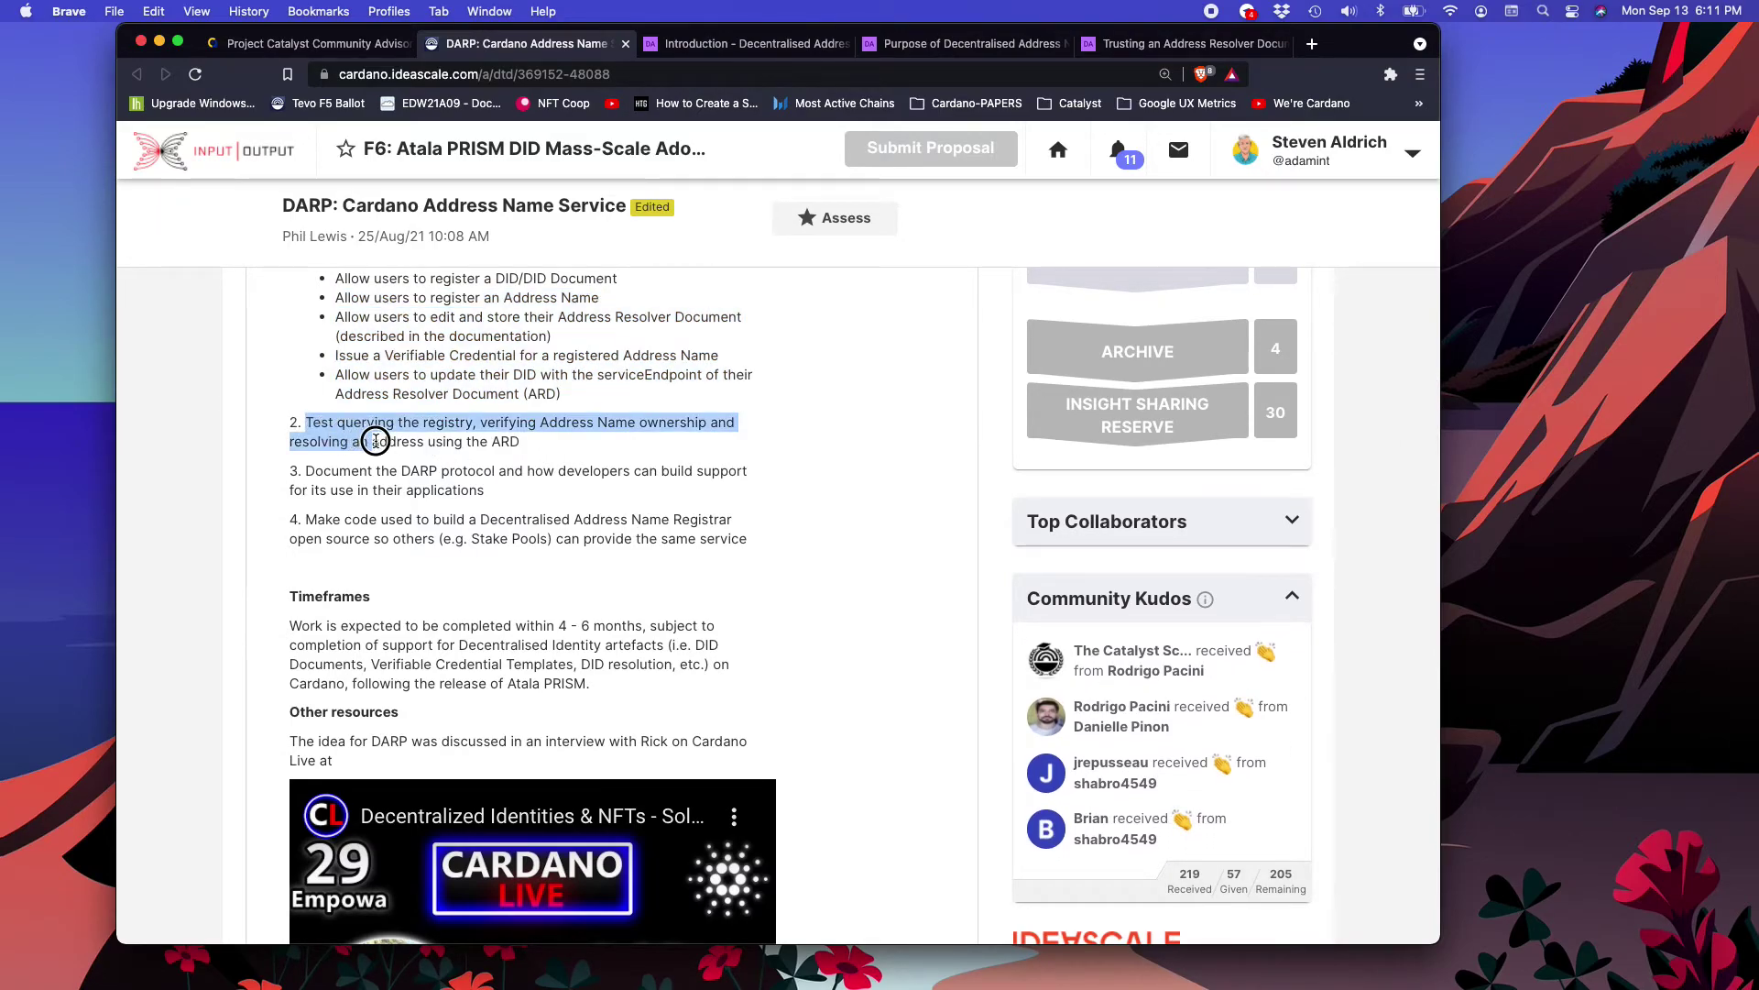
click(351, 494)
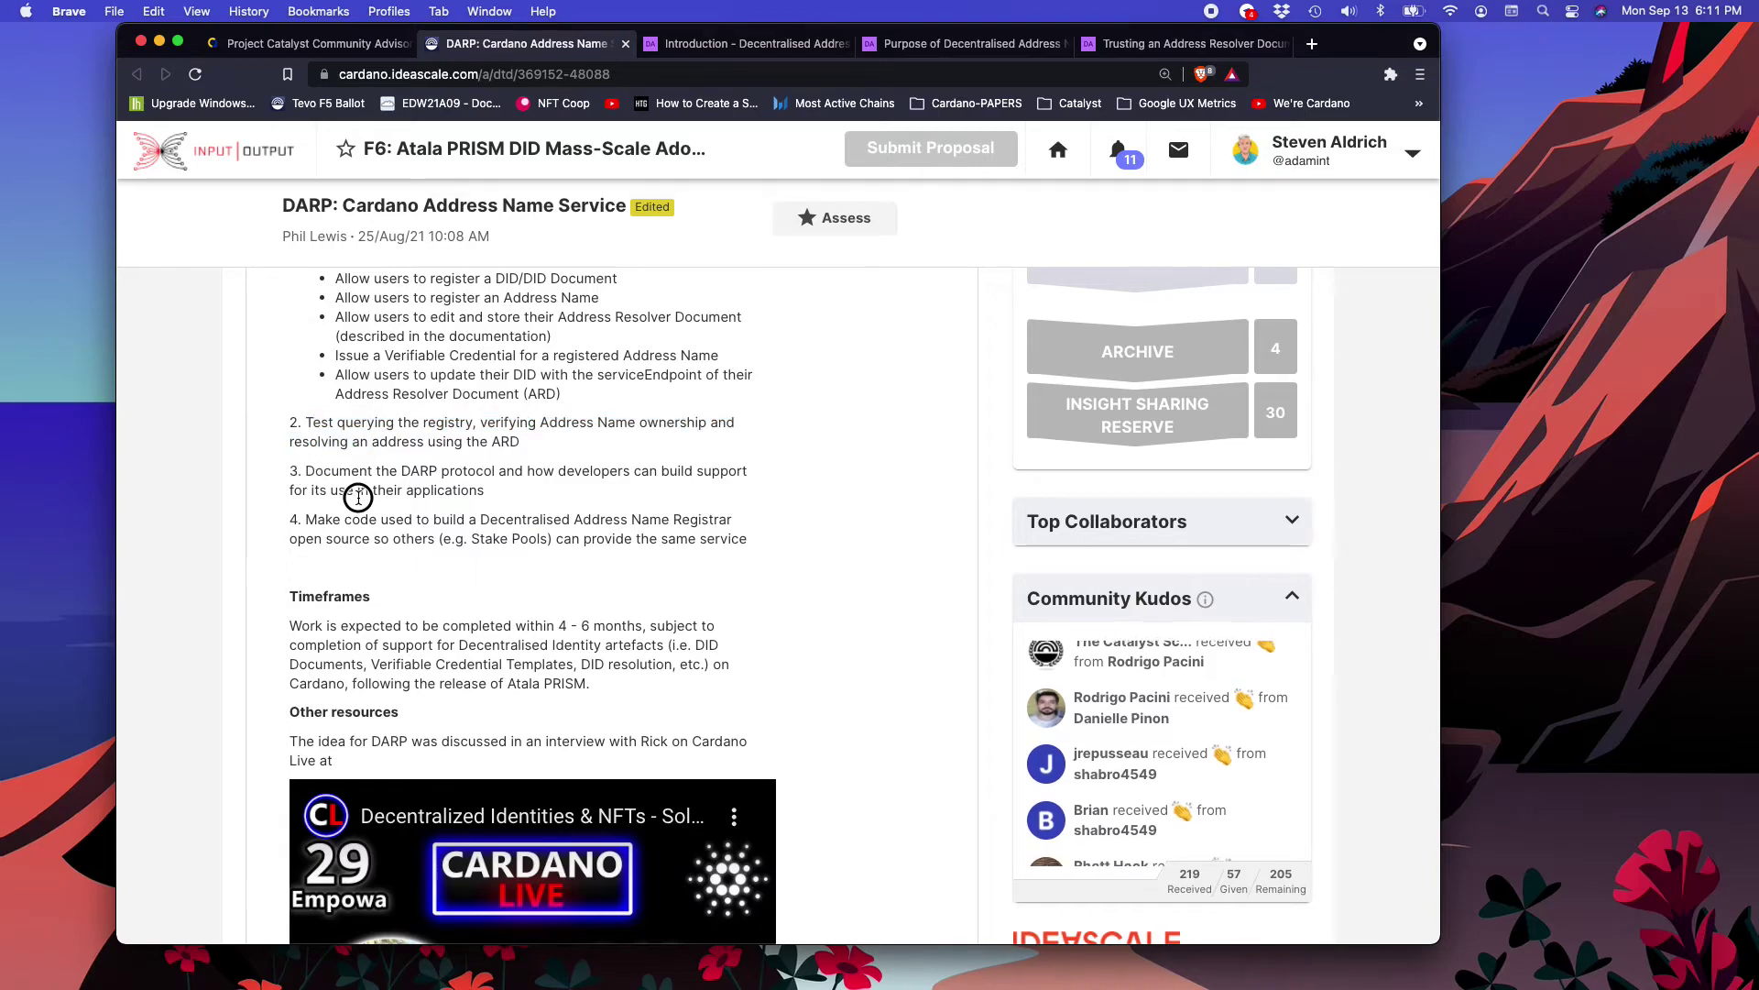
click(317, 521)
drag(317, 522, 456, 543)
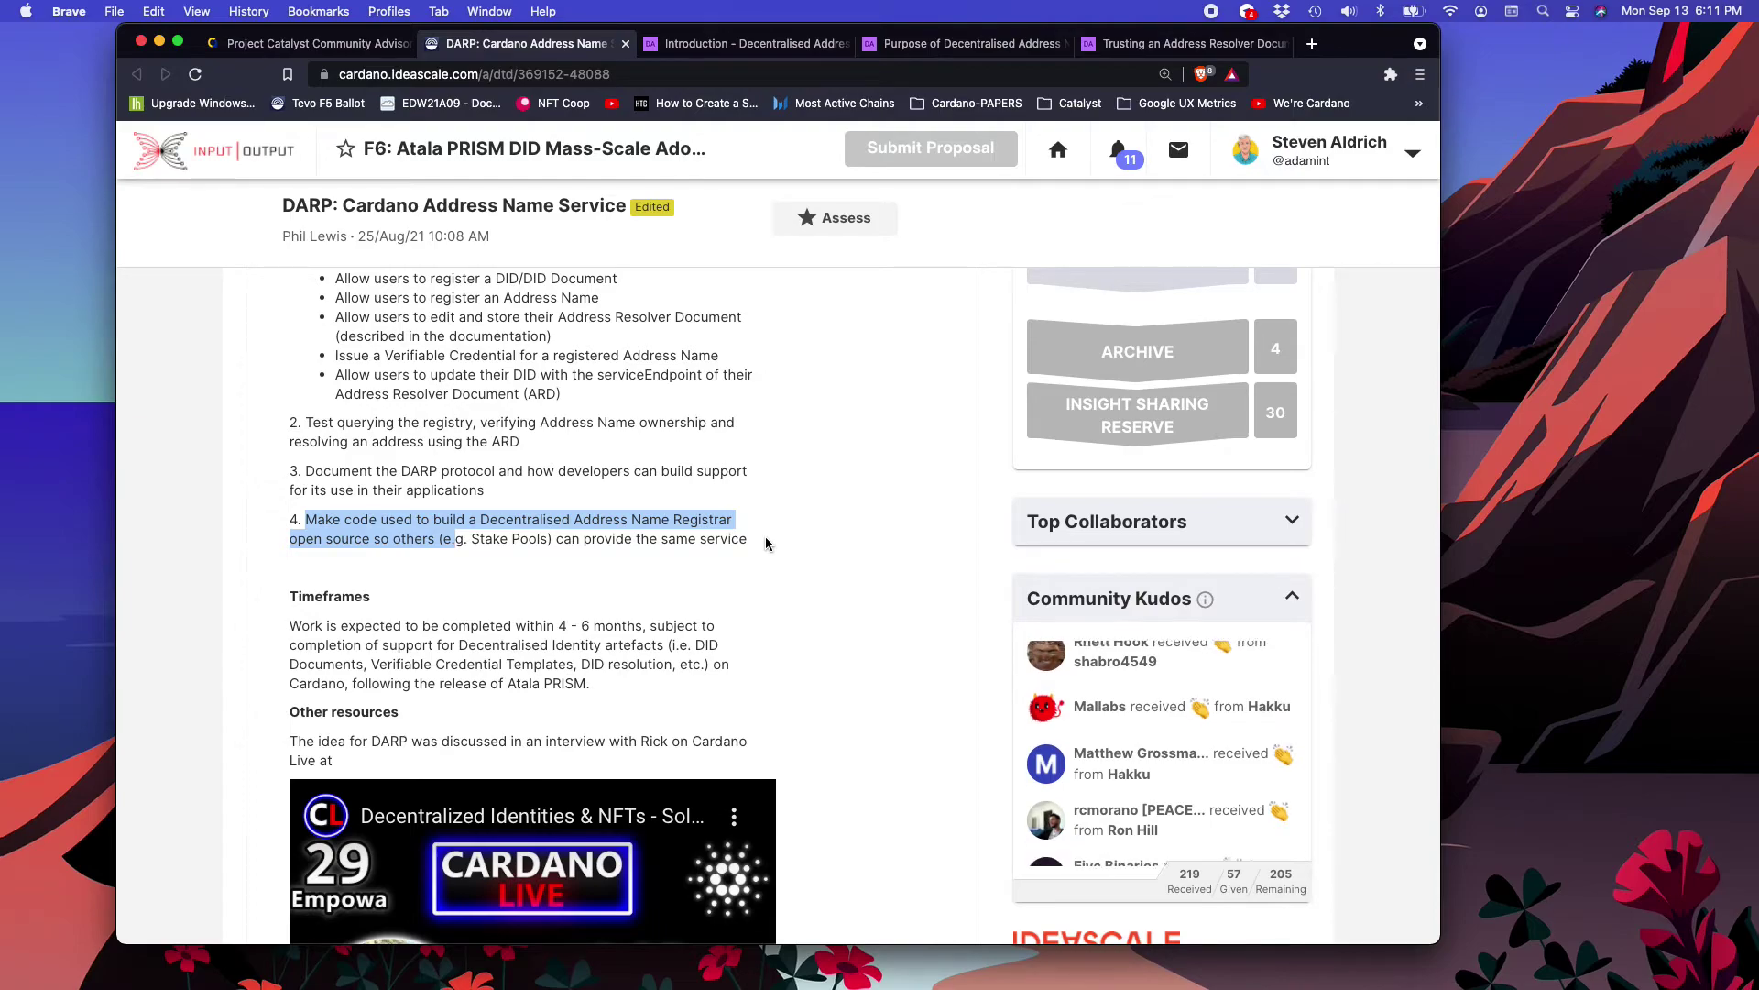
scroll(766, 536, up, 3)
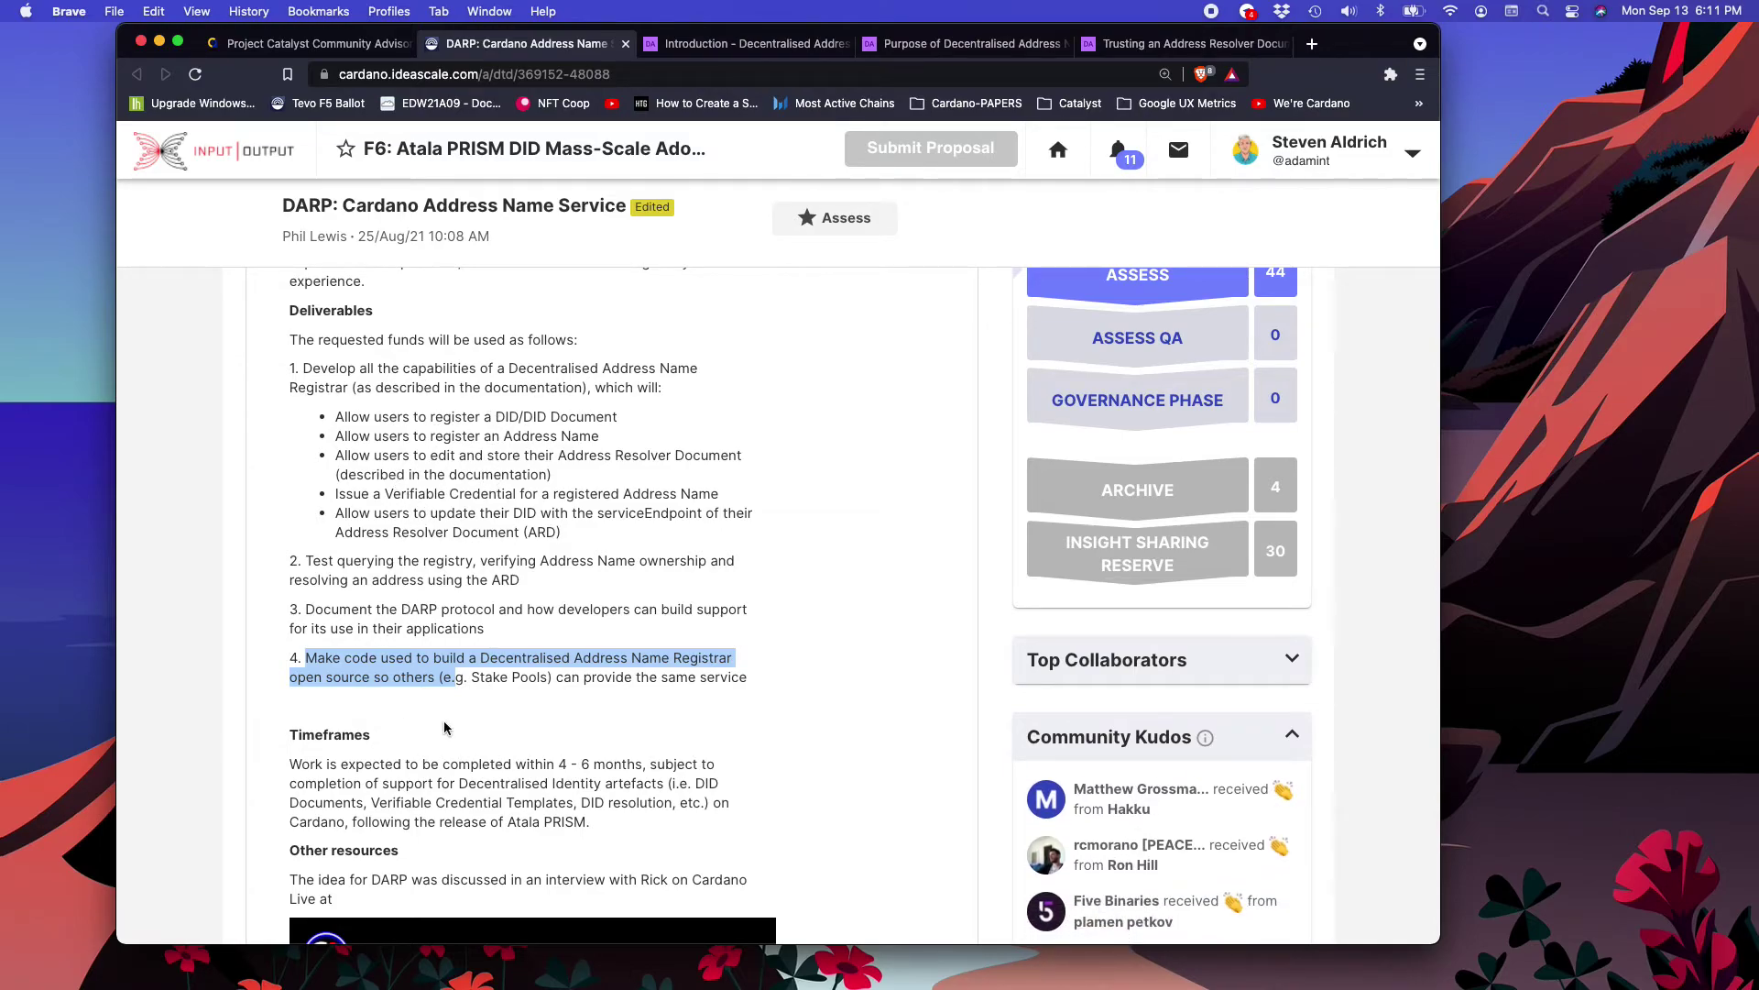
click(533, 693)
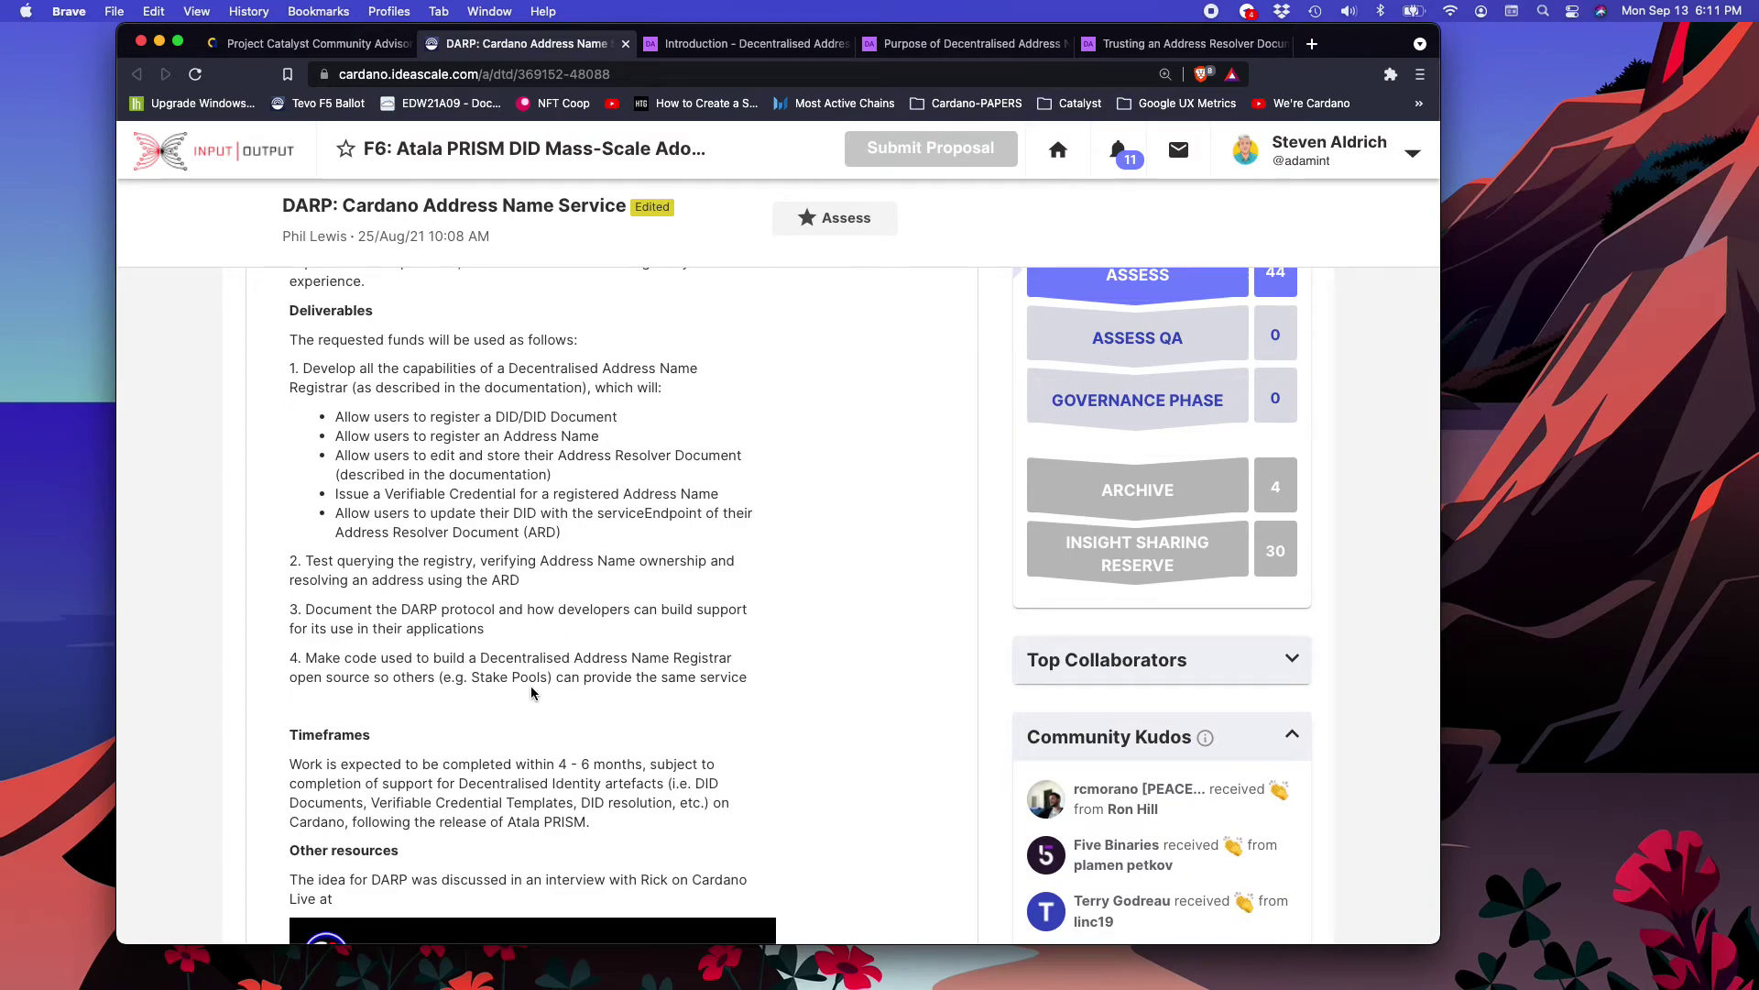
Step: Add the line "The proposal does give us a list of activities, but lacks definition of effort for each of the 4 sections." and save the note
scroll(532, 693, down, 20)
scroll(531, 693, down, 10)
click(622, 706)
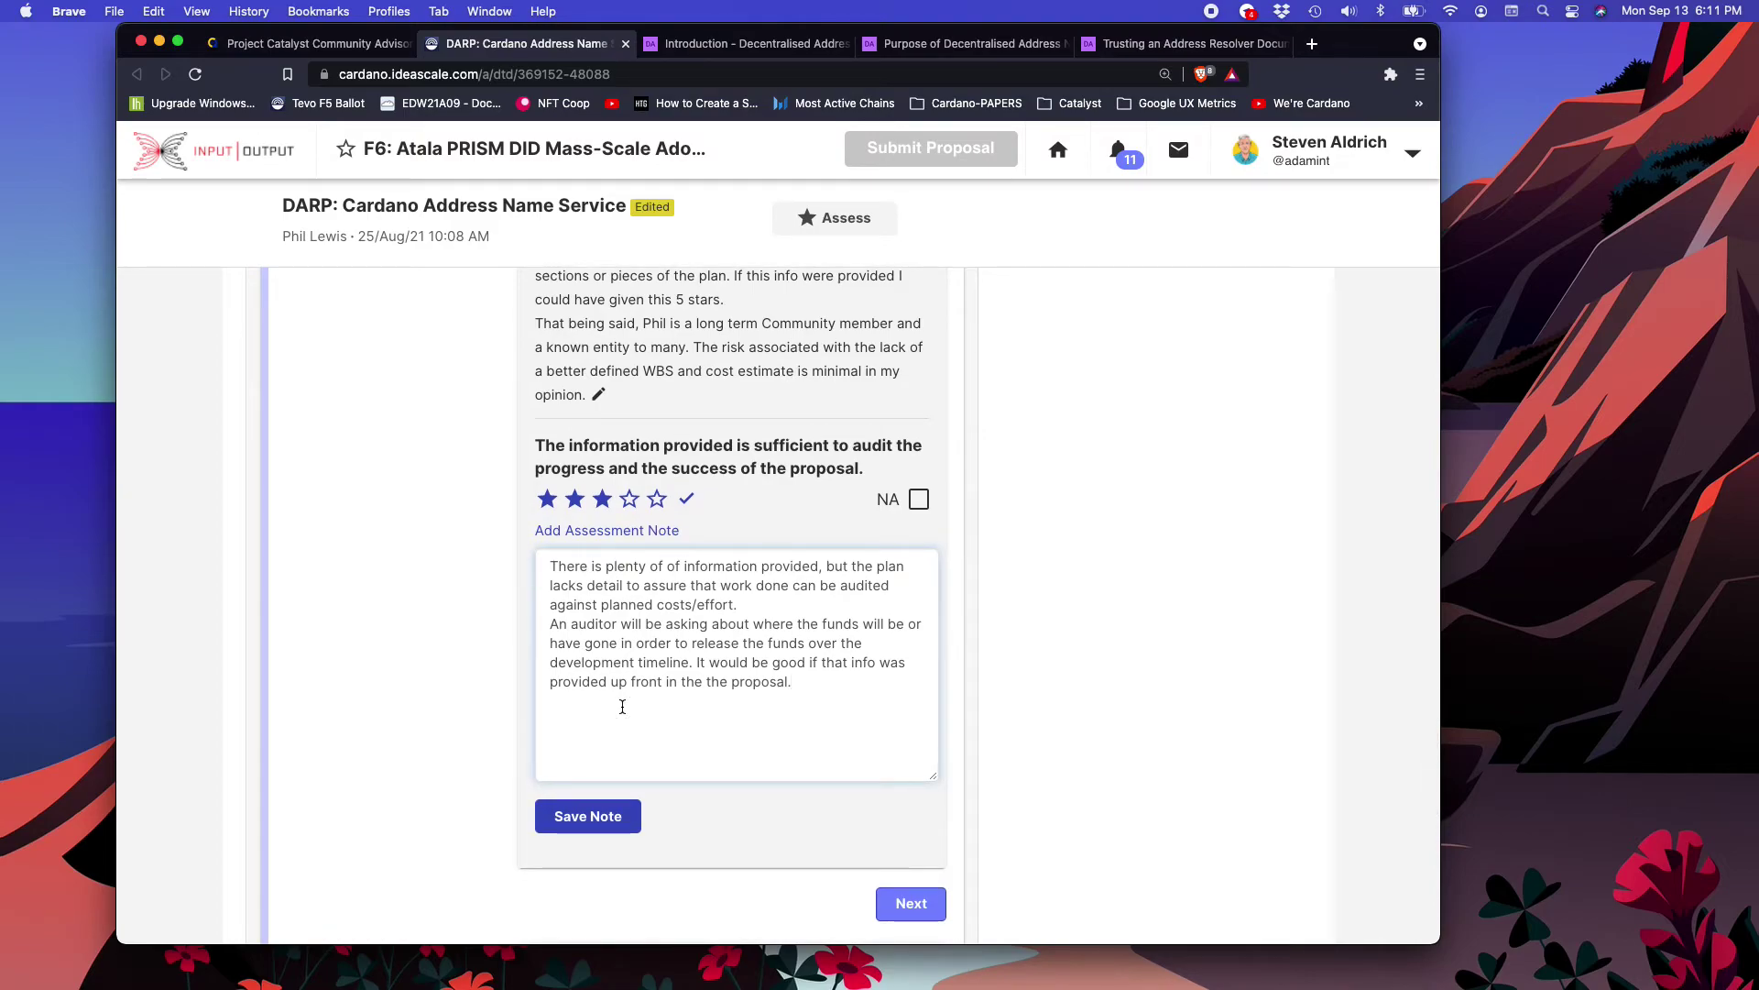
key(Return)
text(The proposal does give us a list of activi)
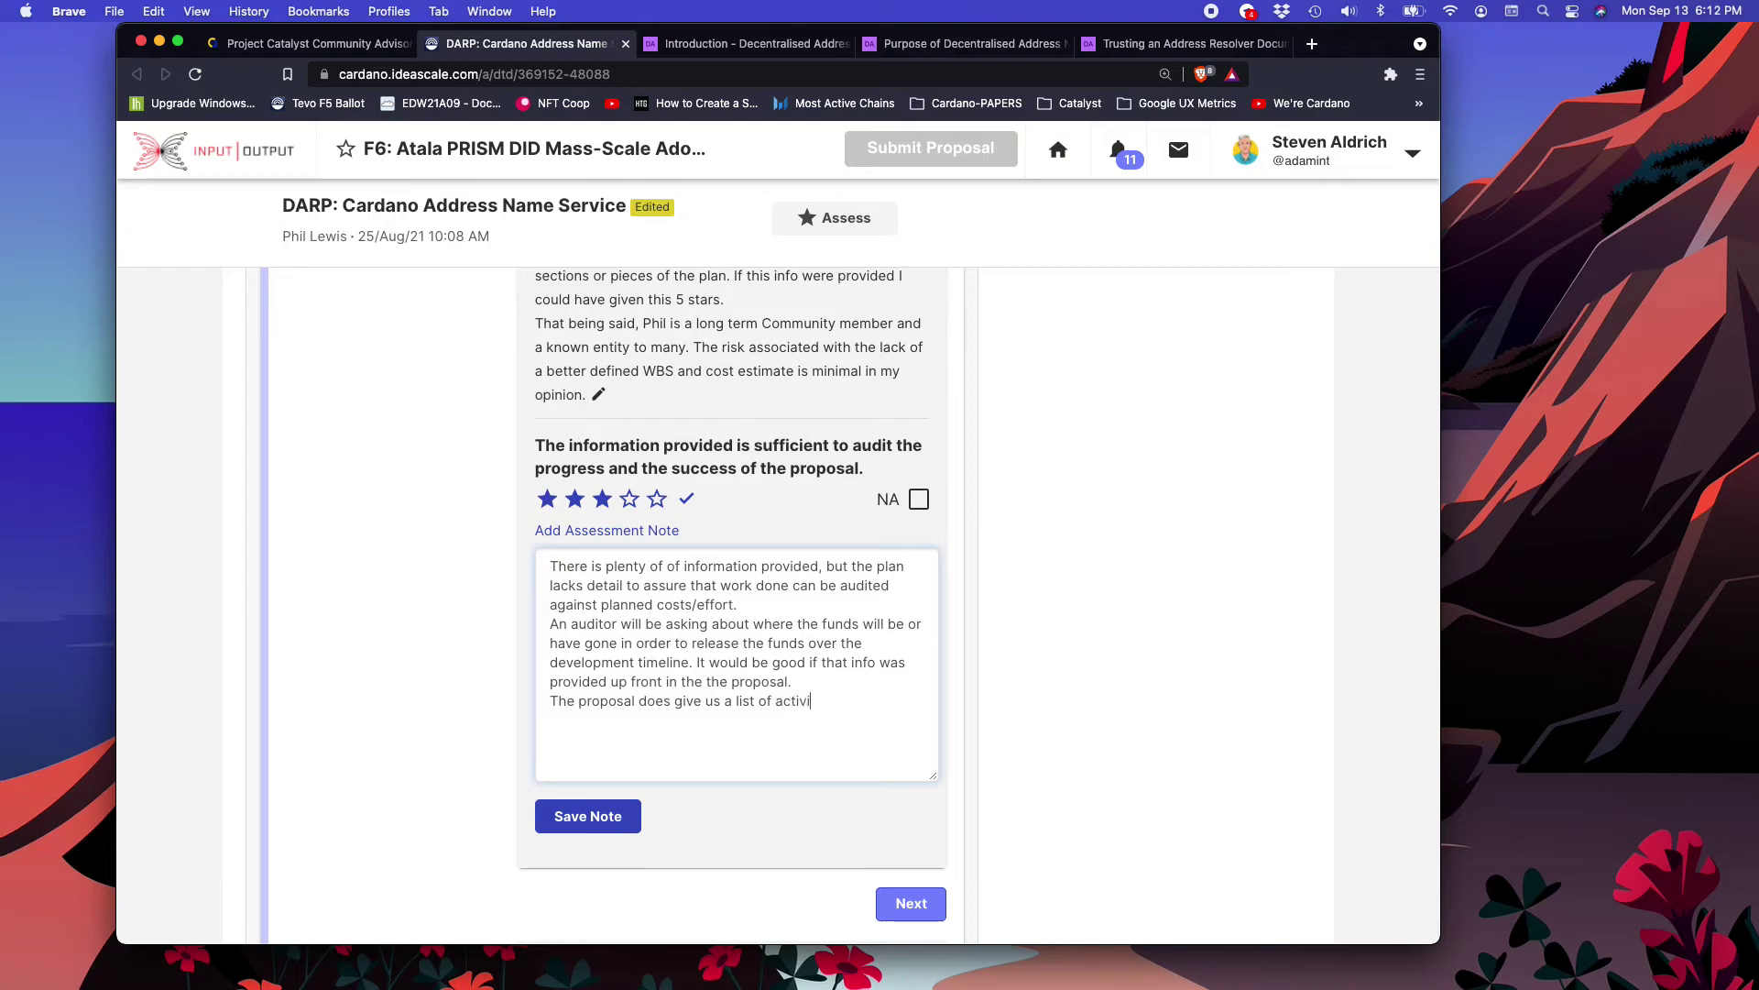
text(ties, but lacks the effot)
key(BackSpace)
text(rt)
double_click(561, 722)
text(definition of)
key(Delete)
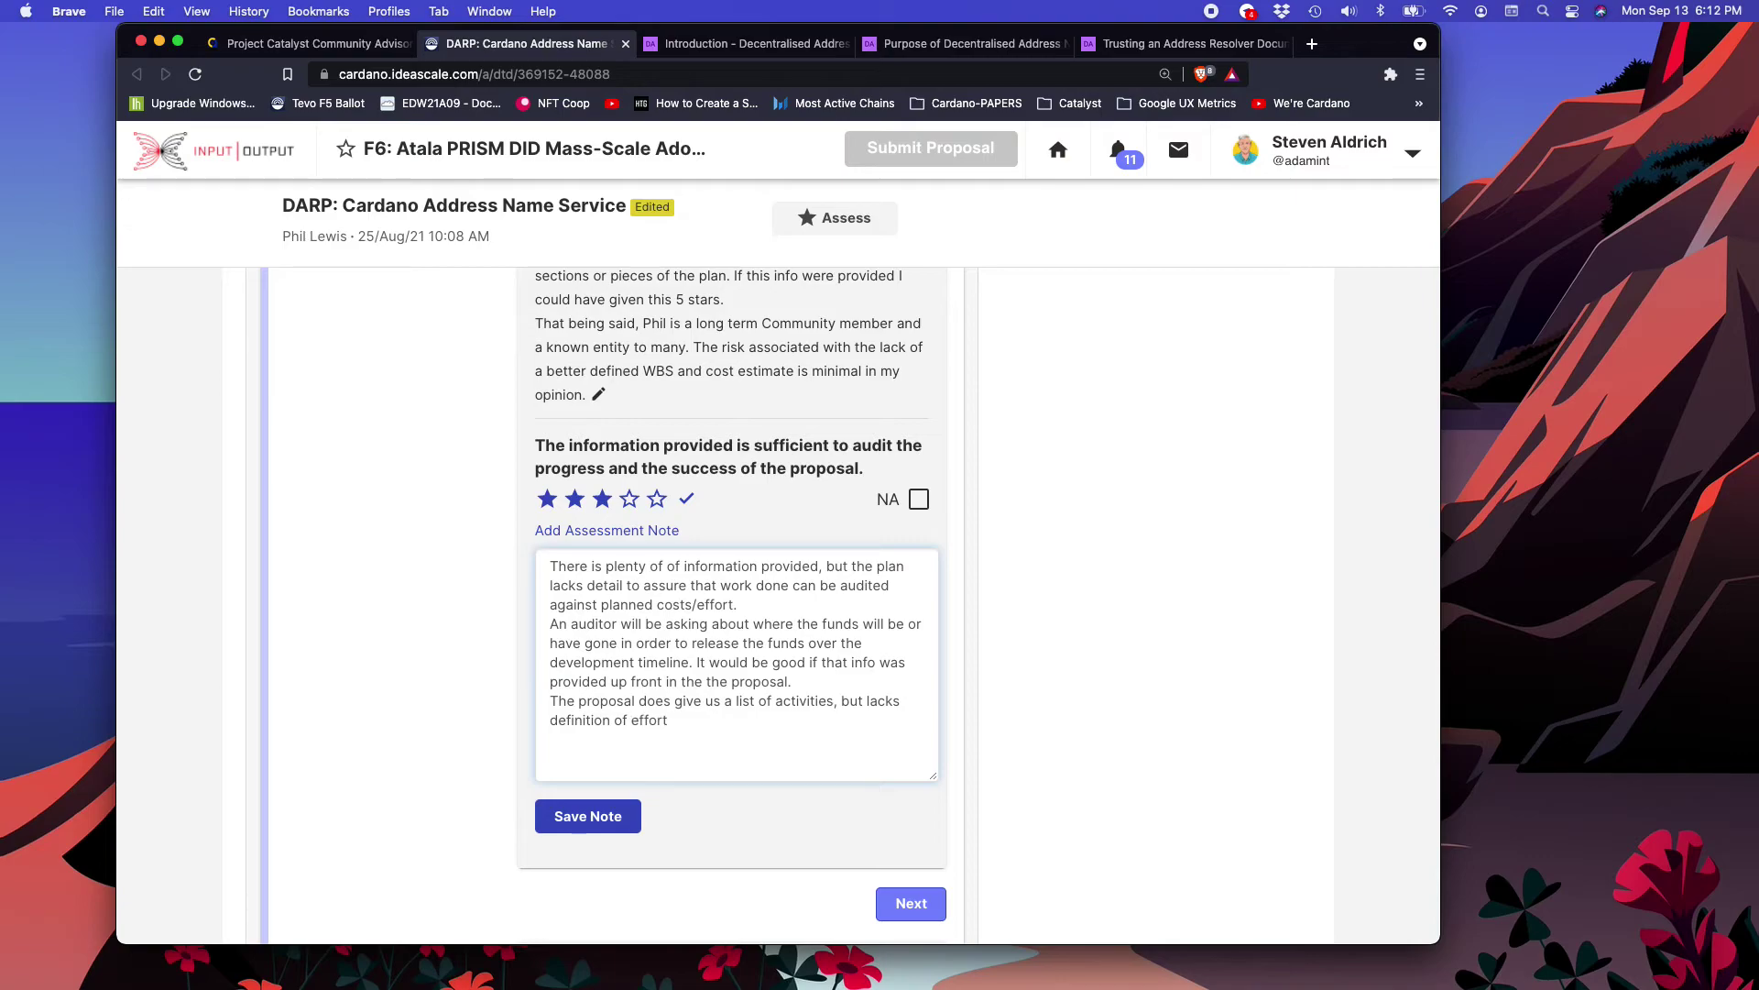
key(Right)
key(Right)
key(Right)
text(for each of the 4 sections.)
click(586, 819)
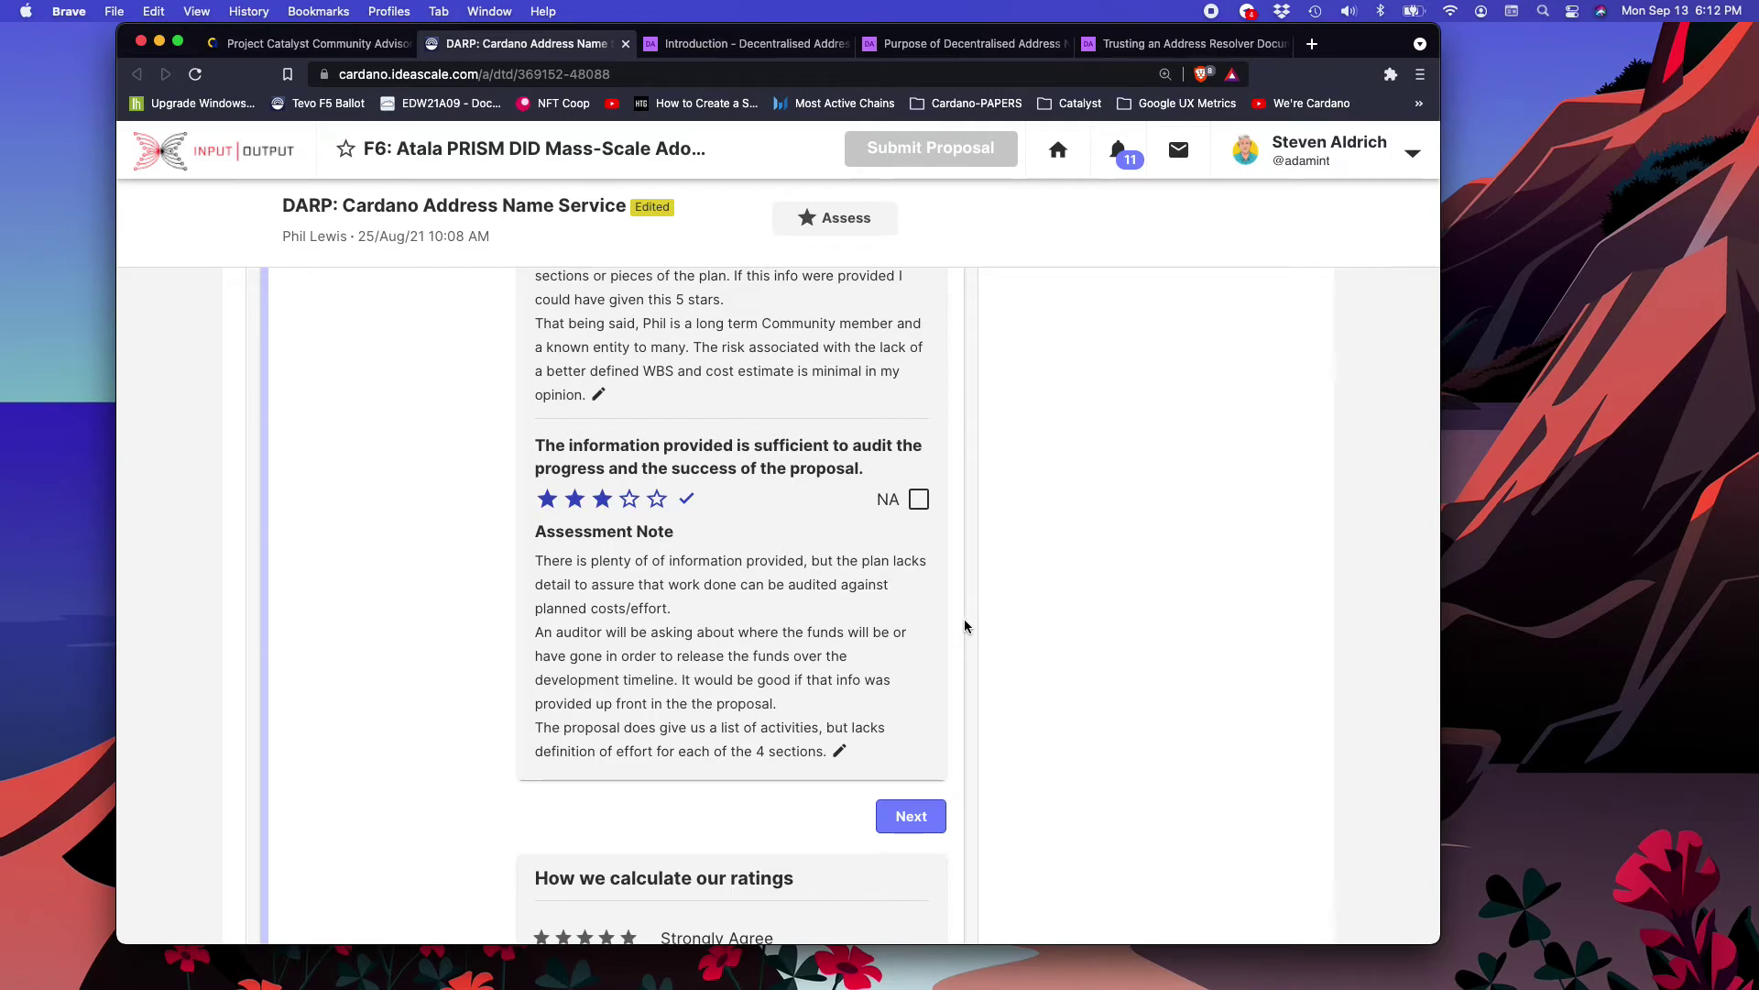
scroll(964, 620, up, 10)
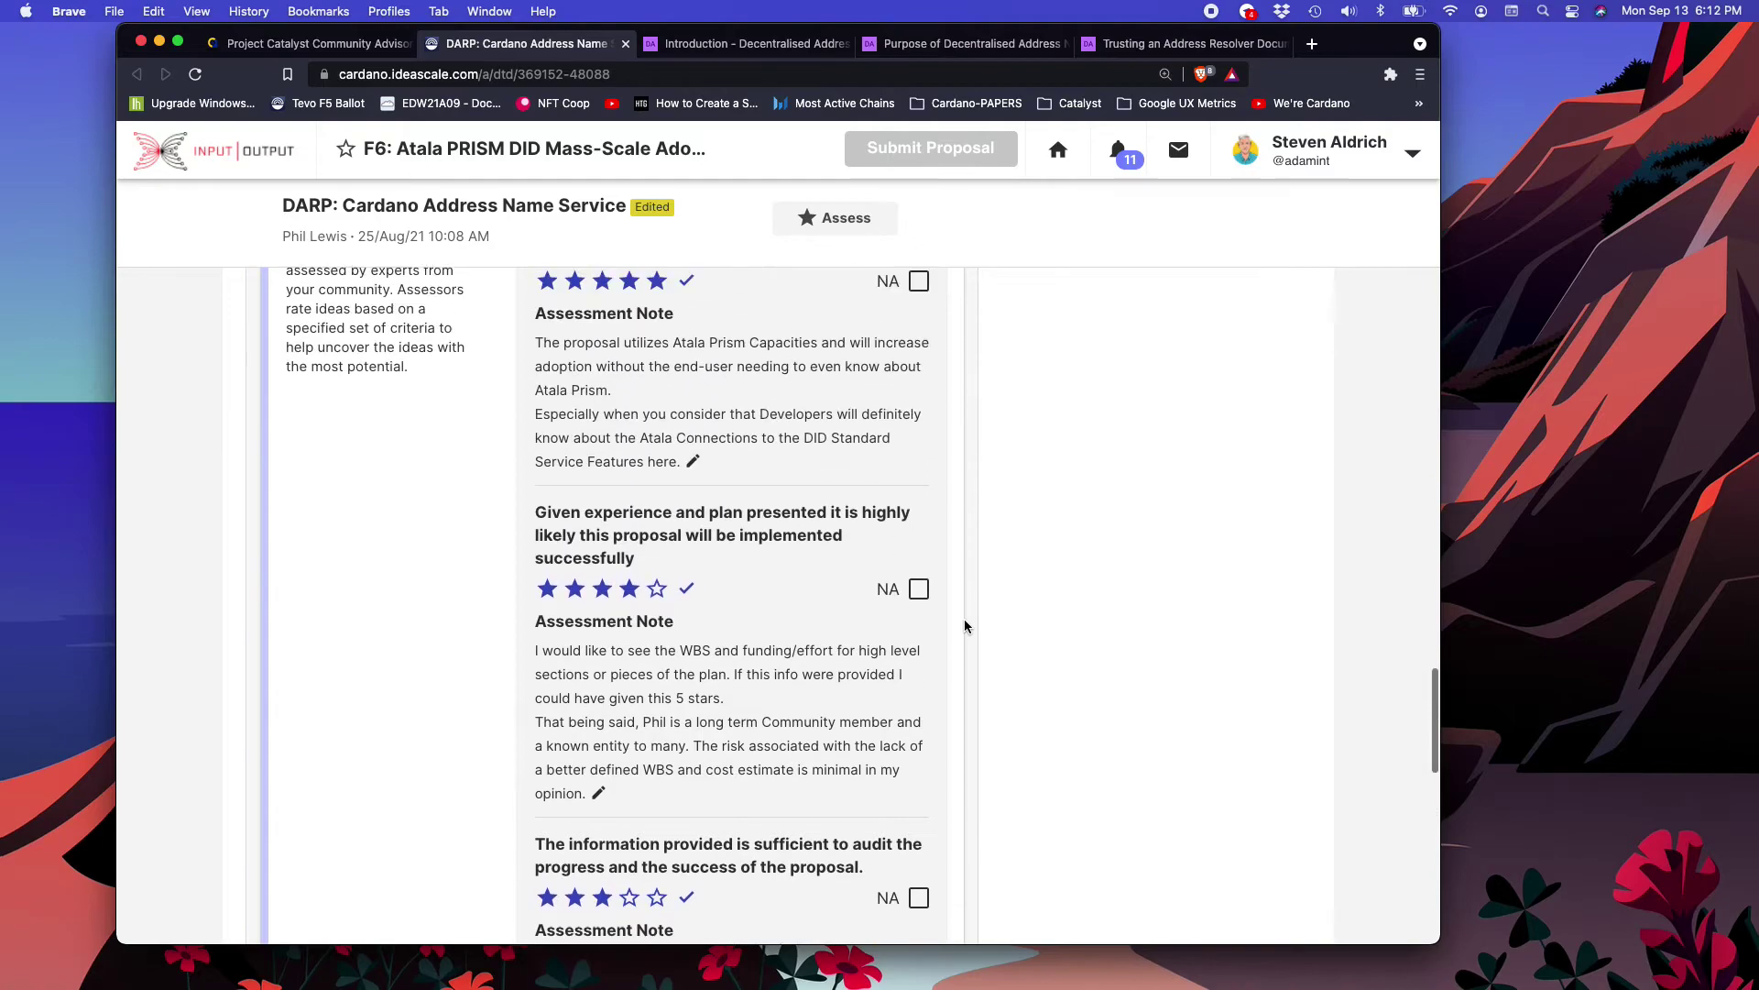
Step: Review the star ratings and assessment notes written for all three criteria of the proposal
scroll(964, 626, up, 7)
scroll(964, 626, down, 12)
scroll(964, 626, down, 1)
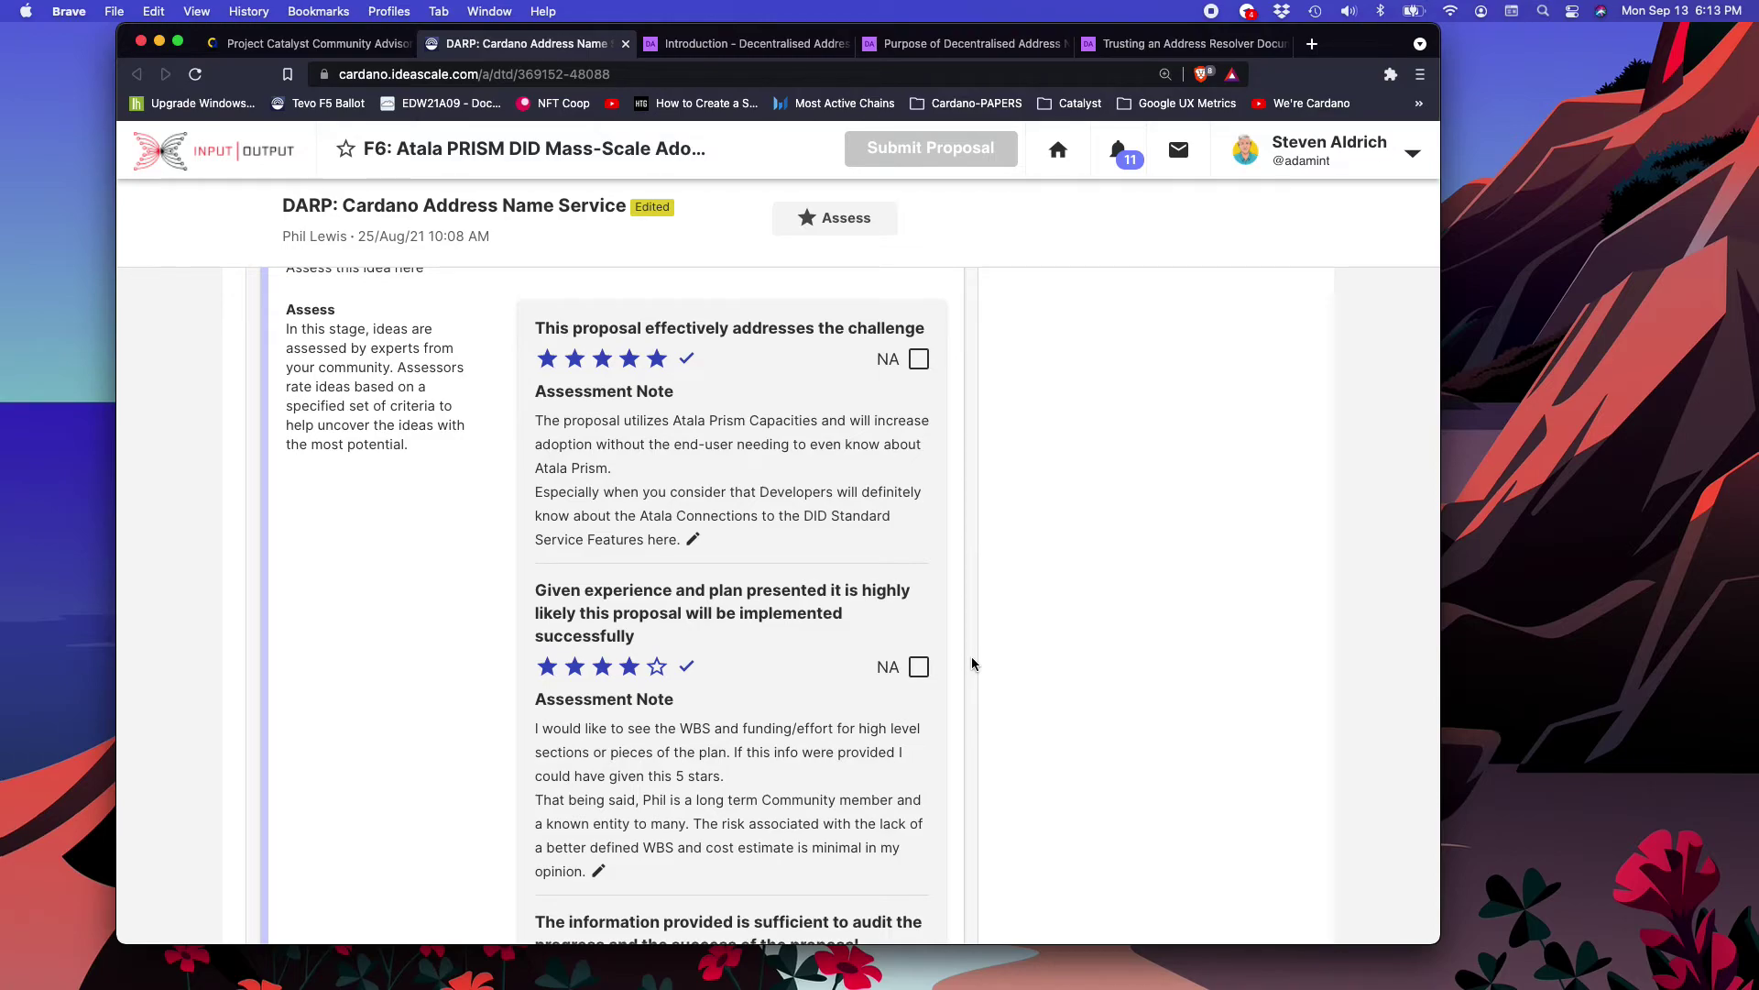
scroll(972, 661, down, 5)
scroll(972, 661, down, 1)
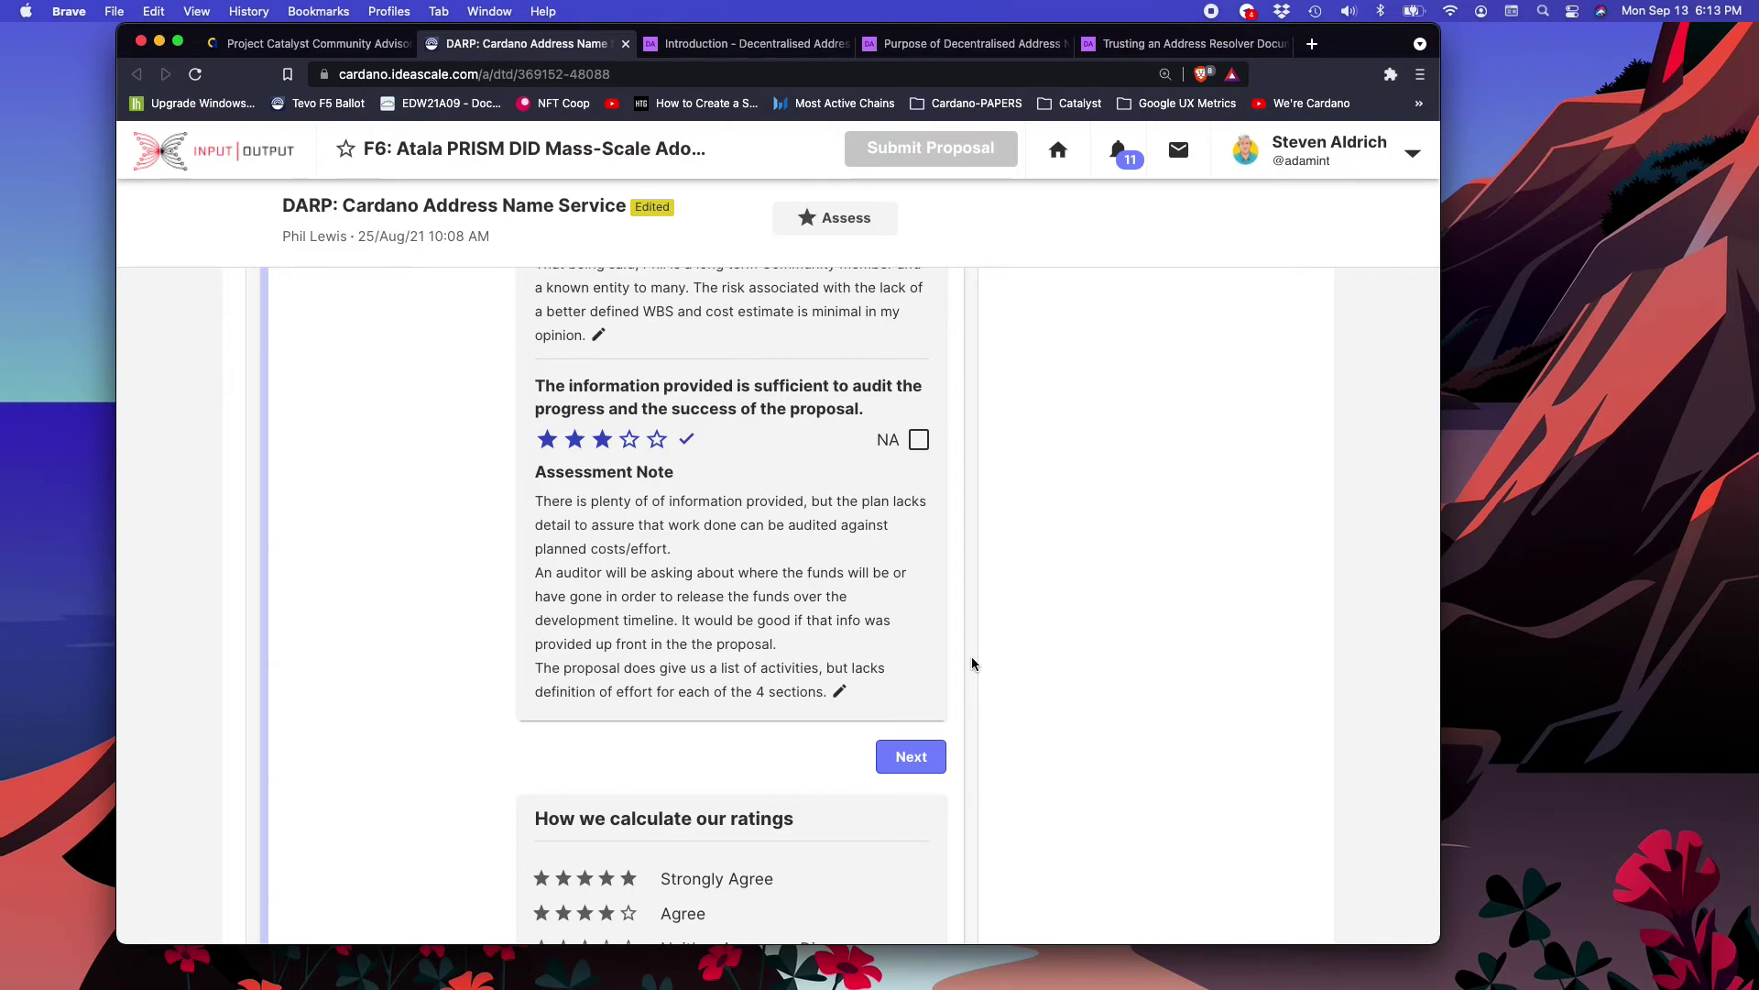
scroll(973, 661, up, 9)
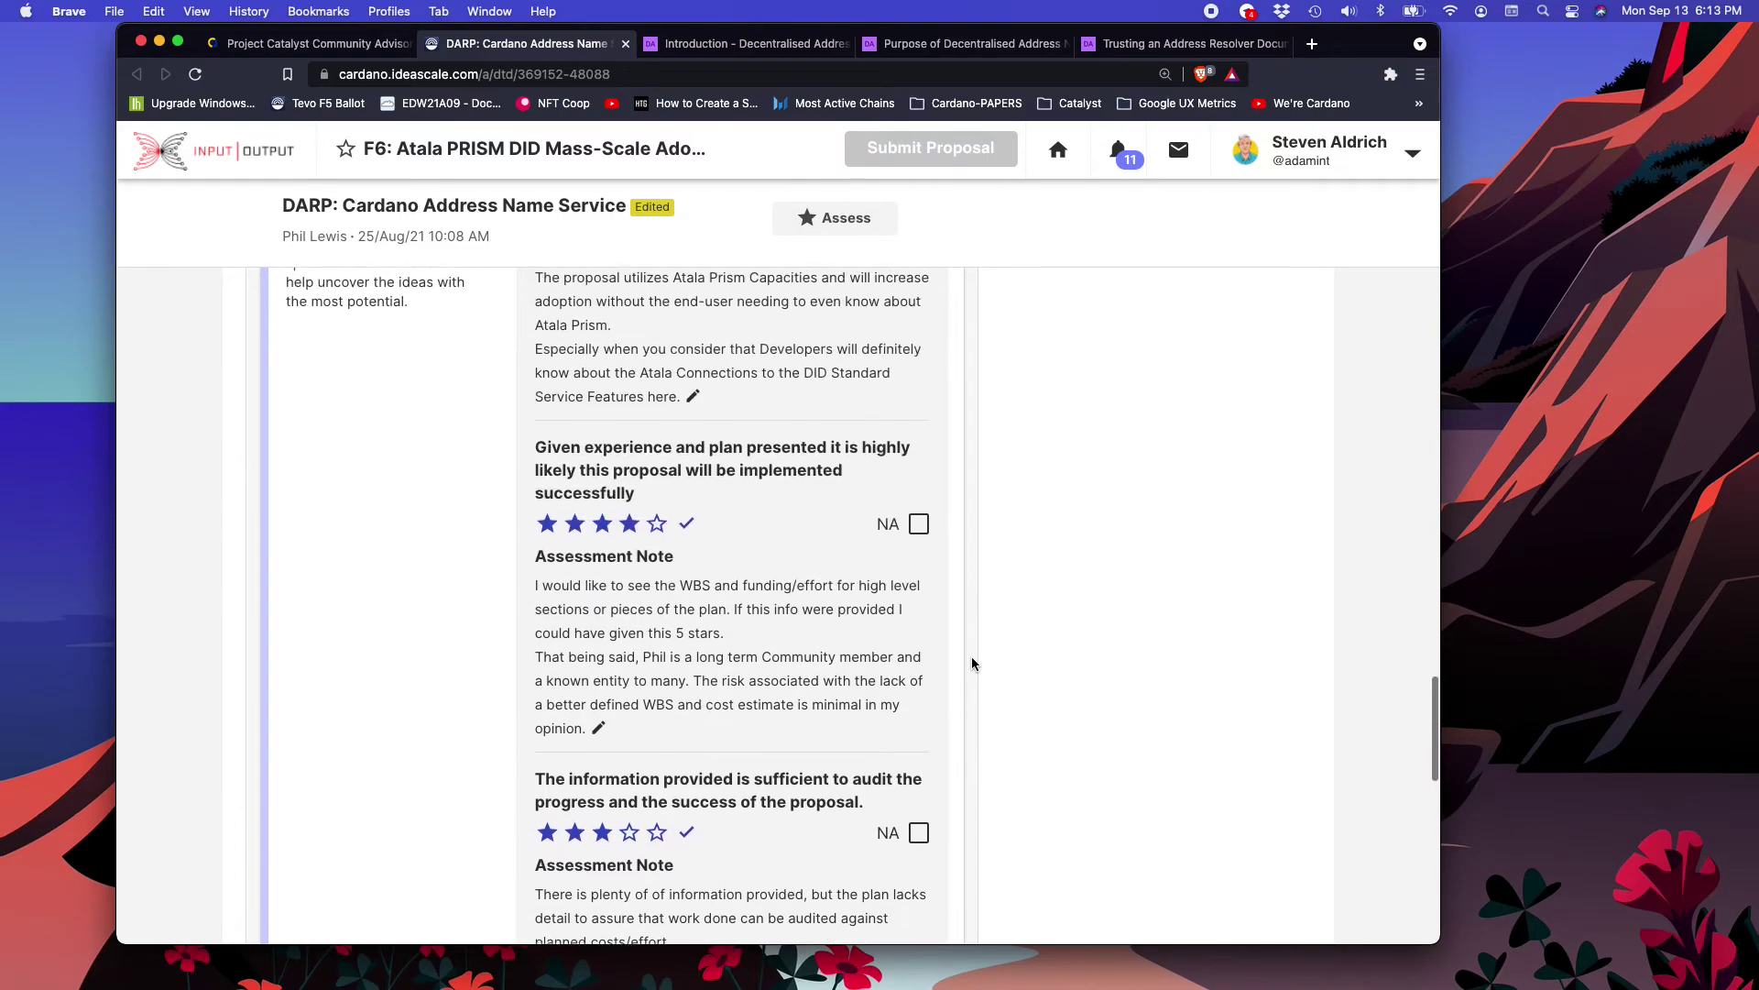
Step: Reread the whole proposal, from problem statement to requested funds, and compare it with the assessment notes
scroll(972, 661, up, 15)
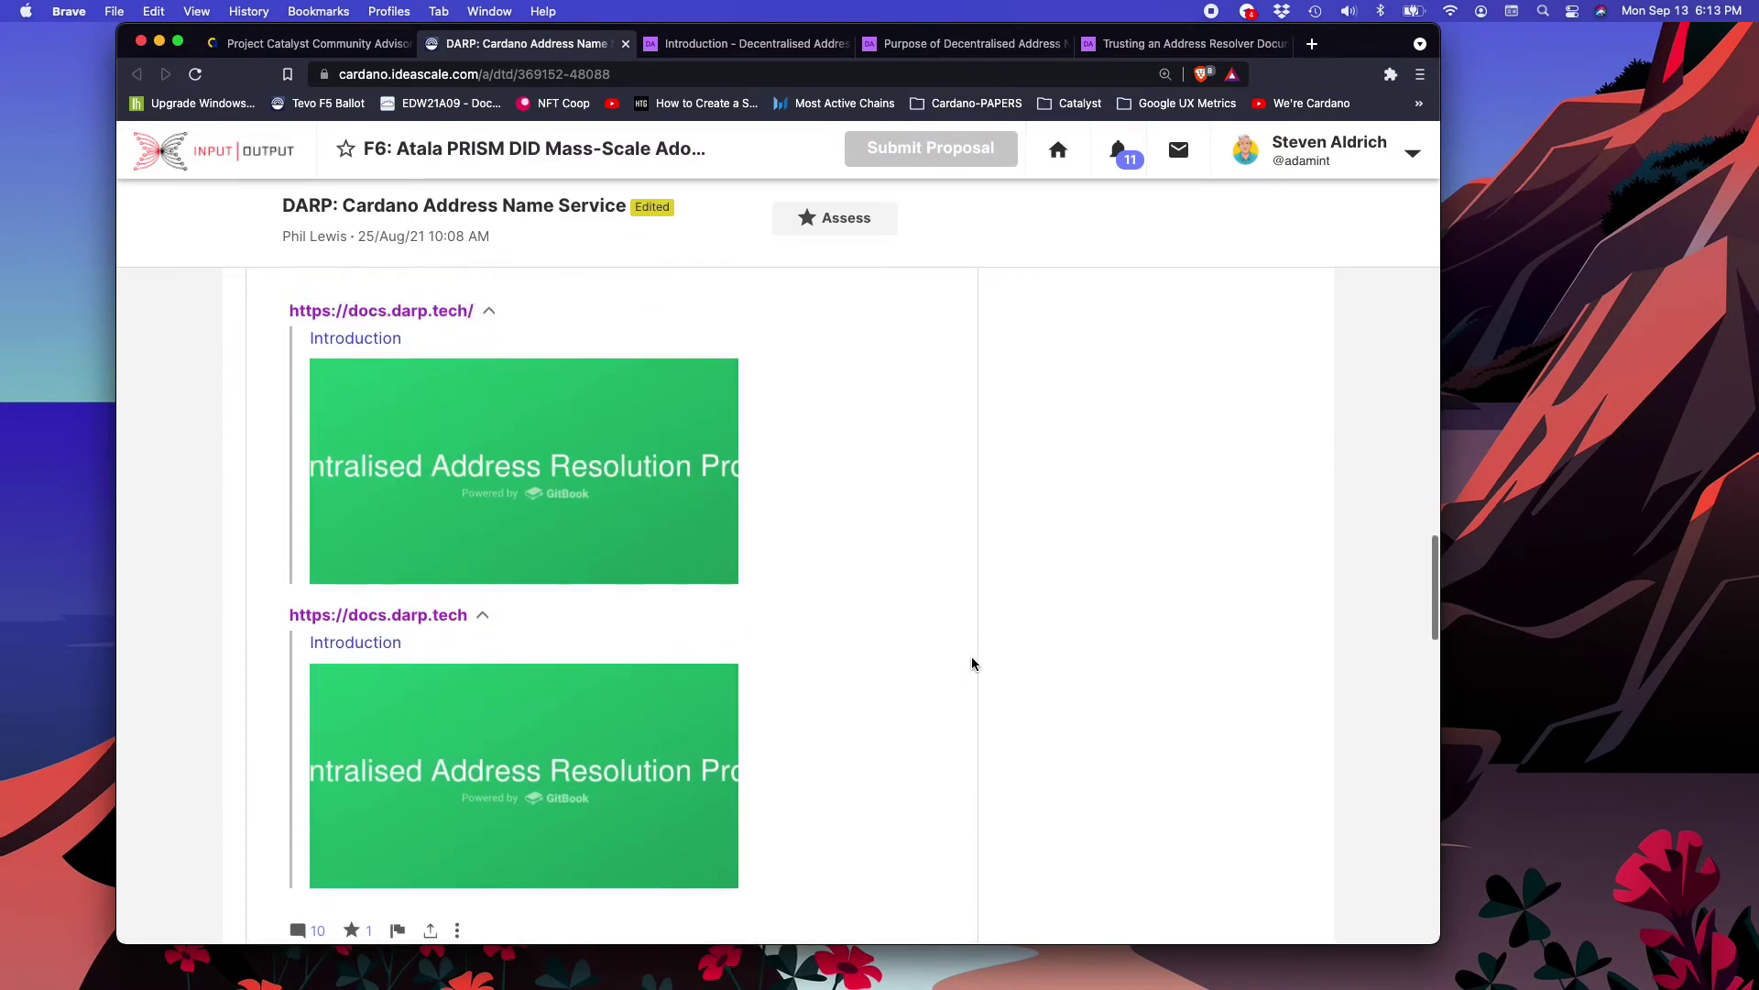
scroll(971, 661, up, 9)
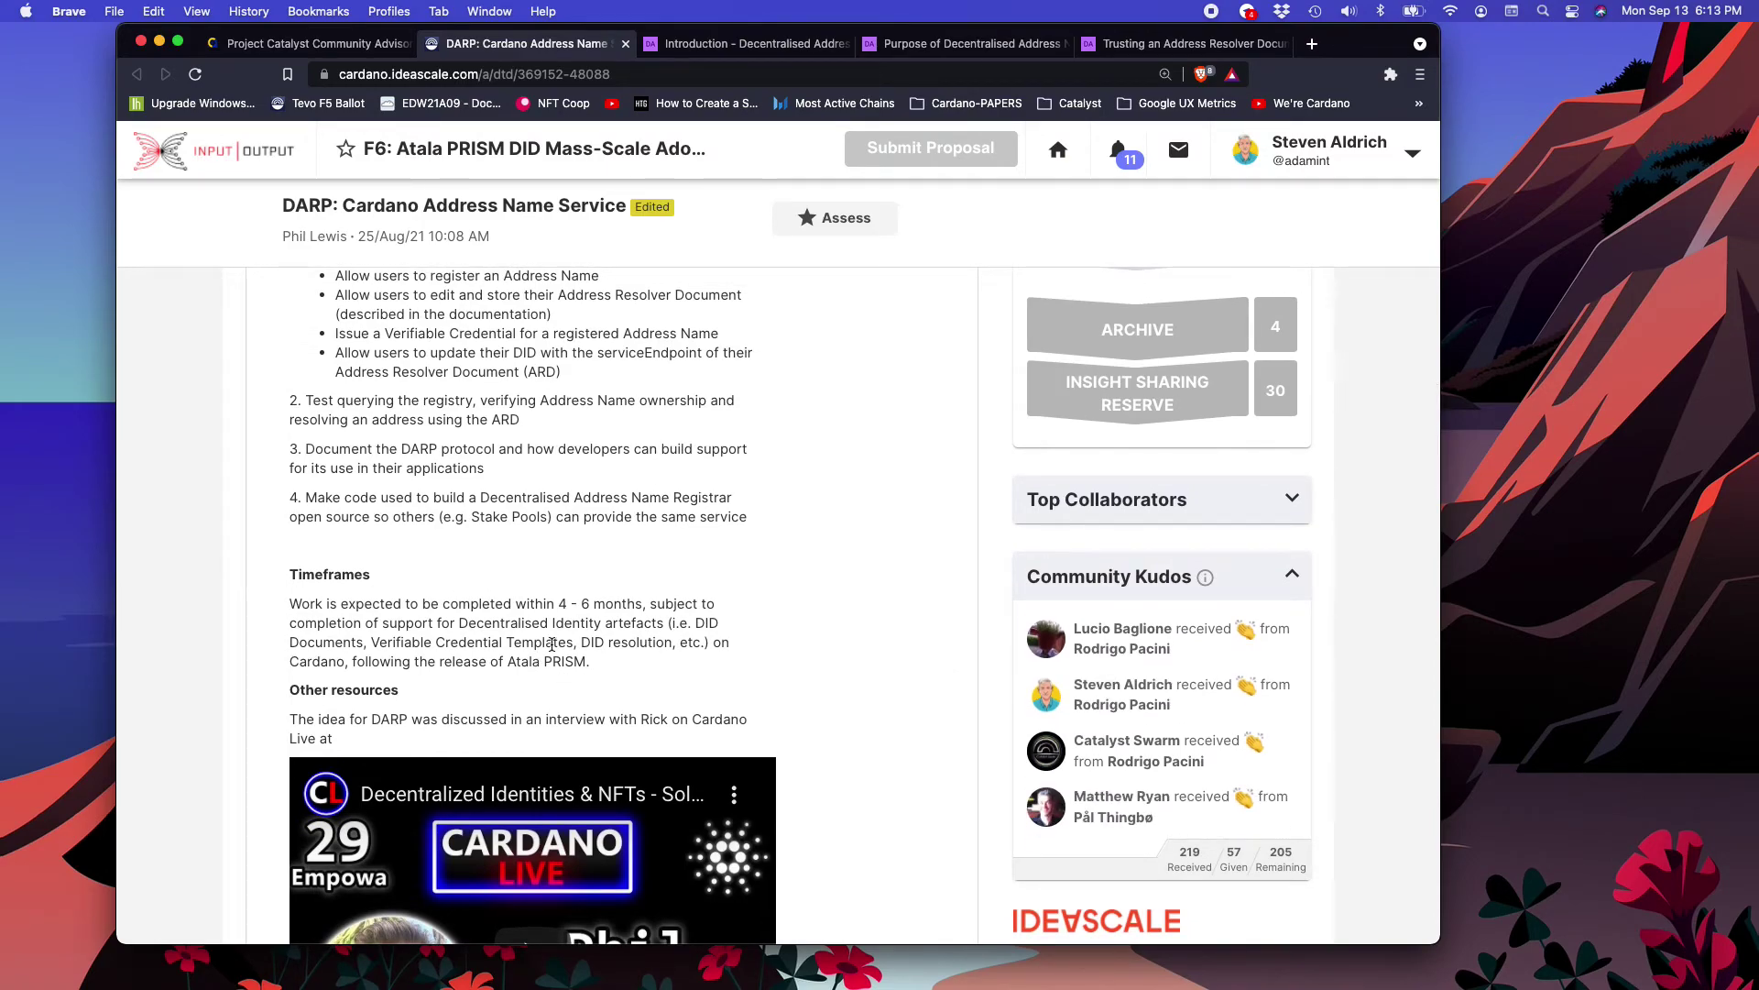
scroll(567, 547, up, 3)
scroll(567, 547, up, 4)
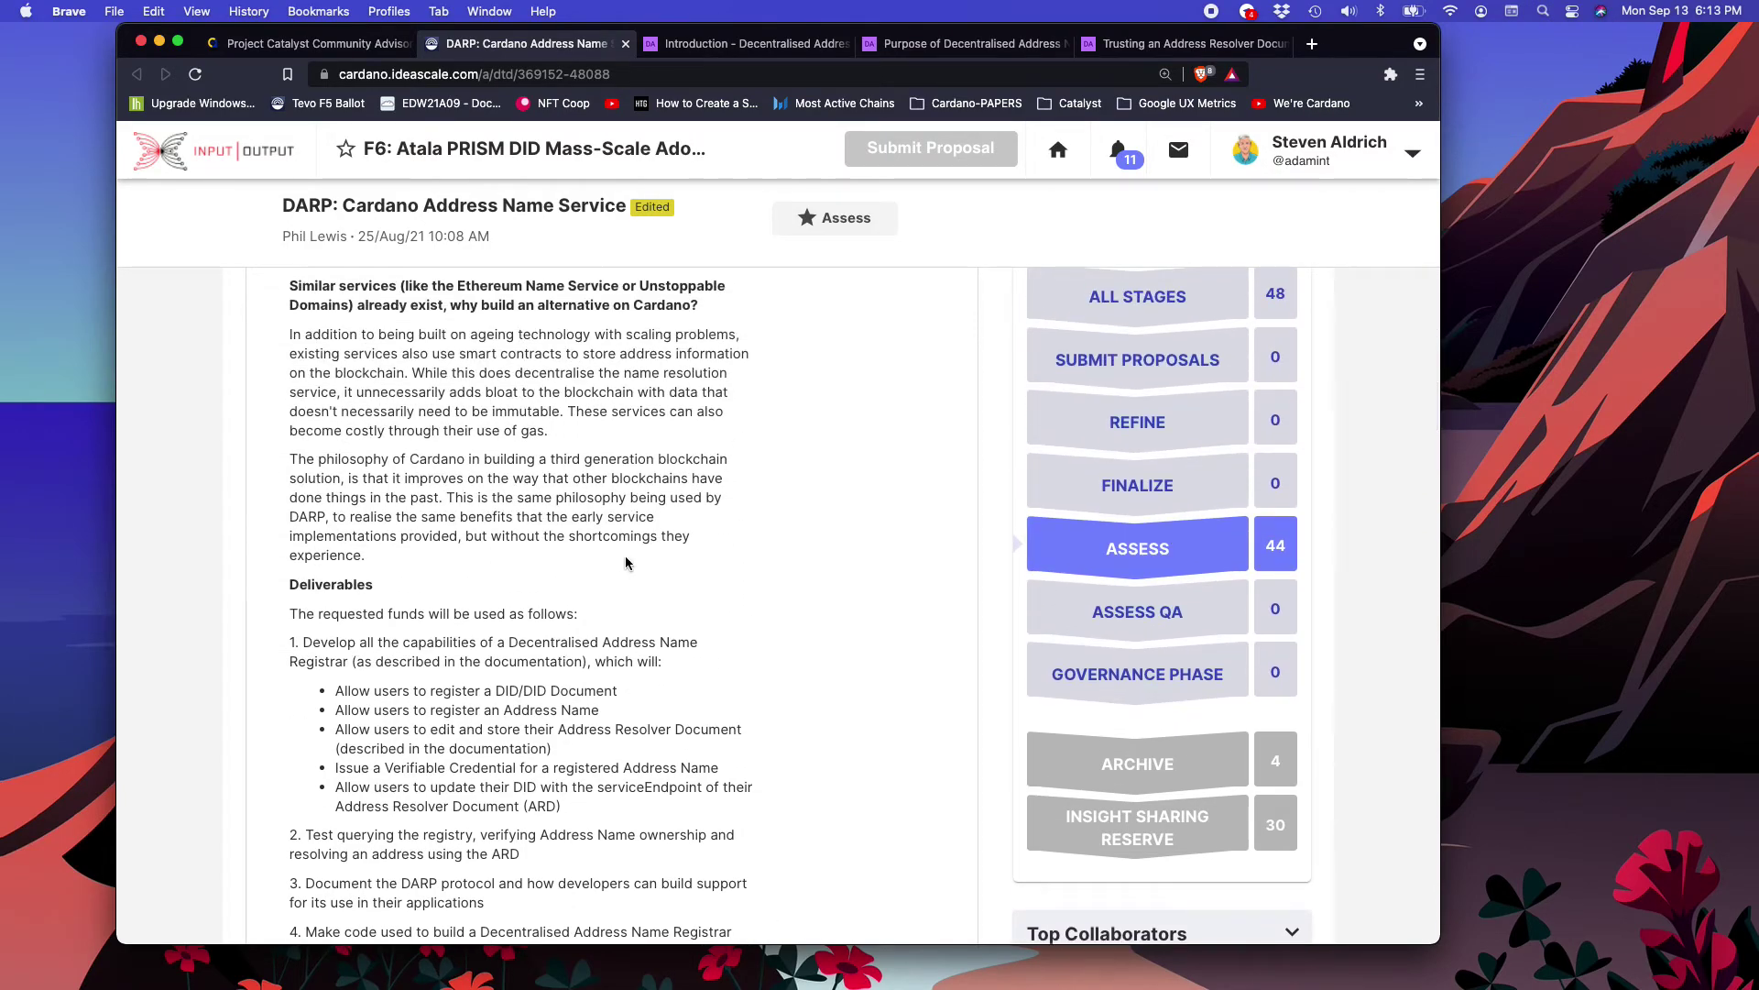
scroll(731, 561, up, 20)
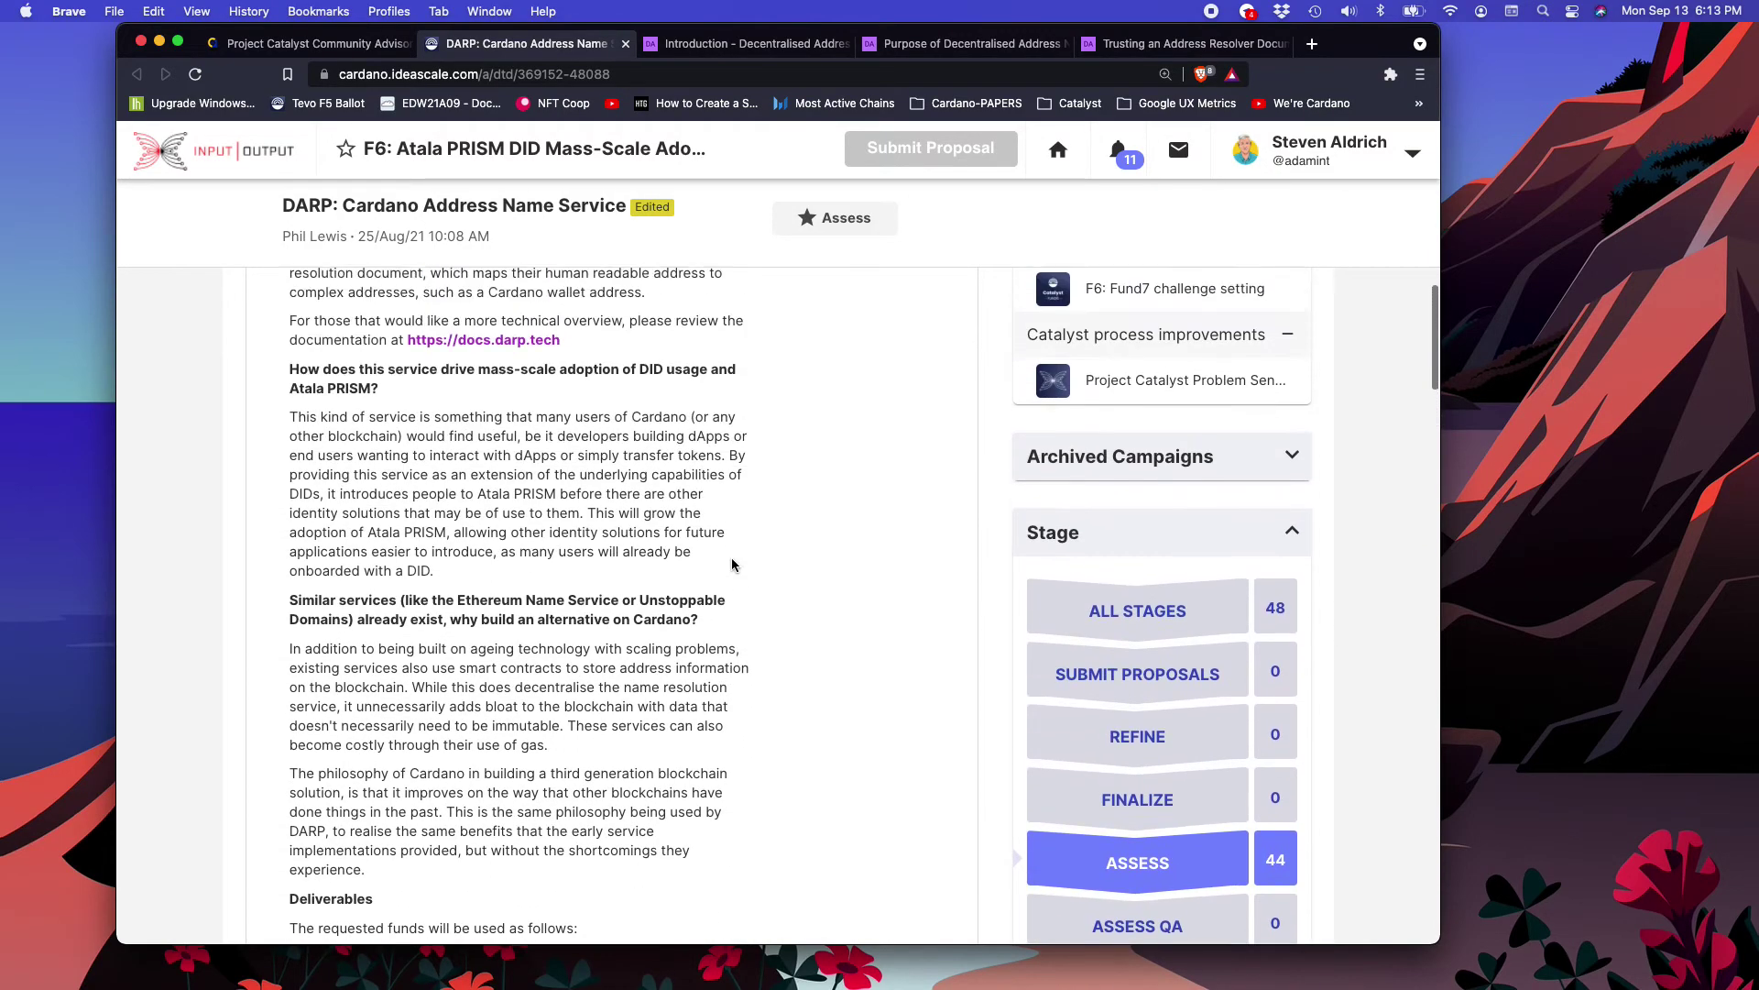
scroll(731, 564, up, 10)
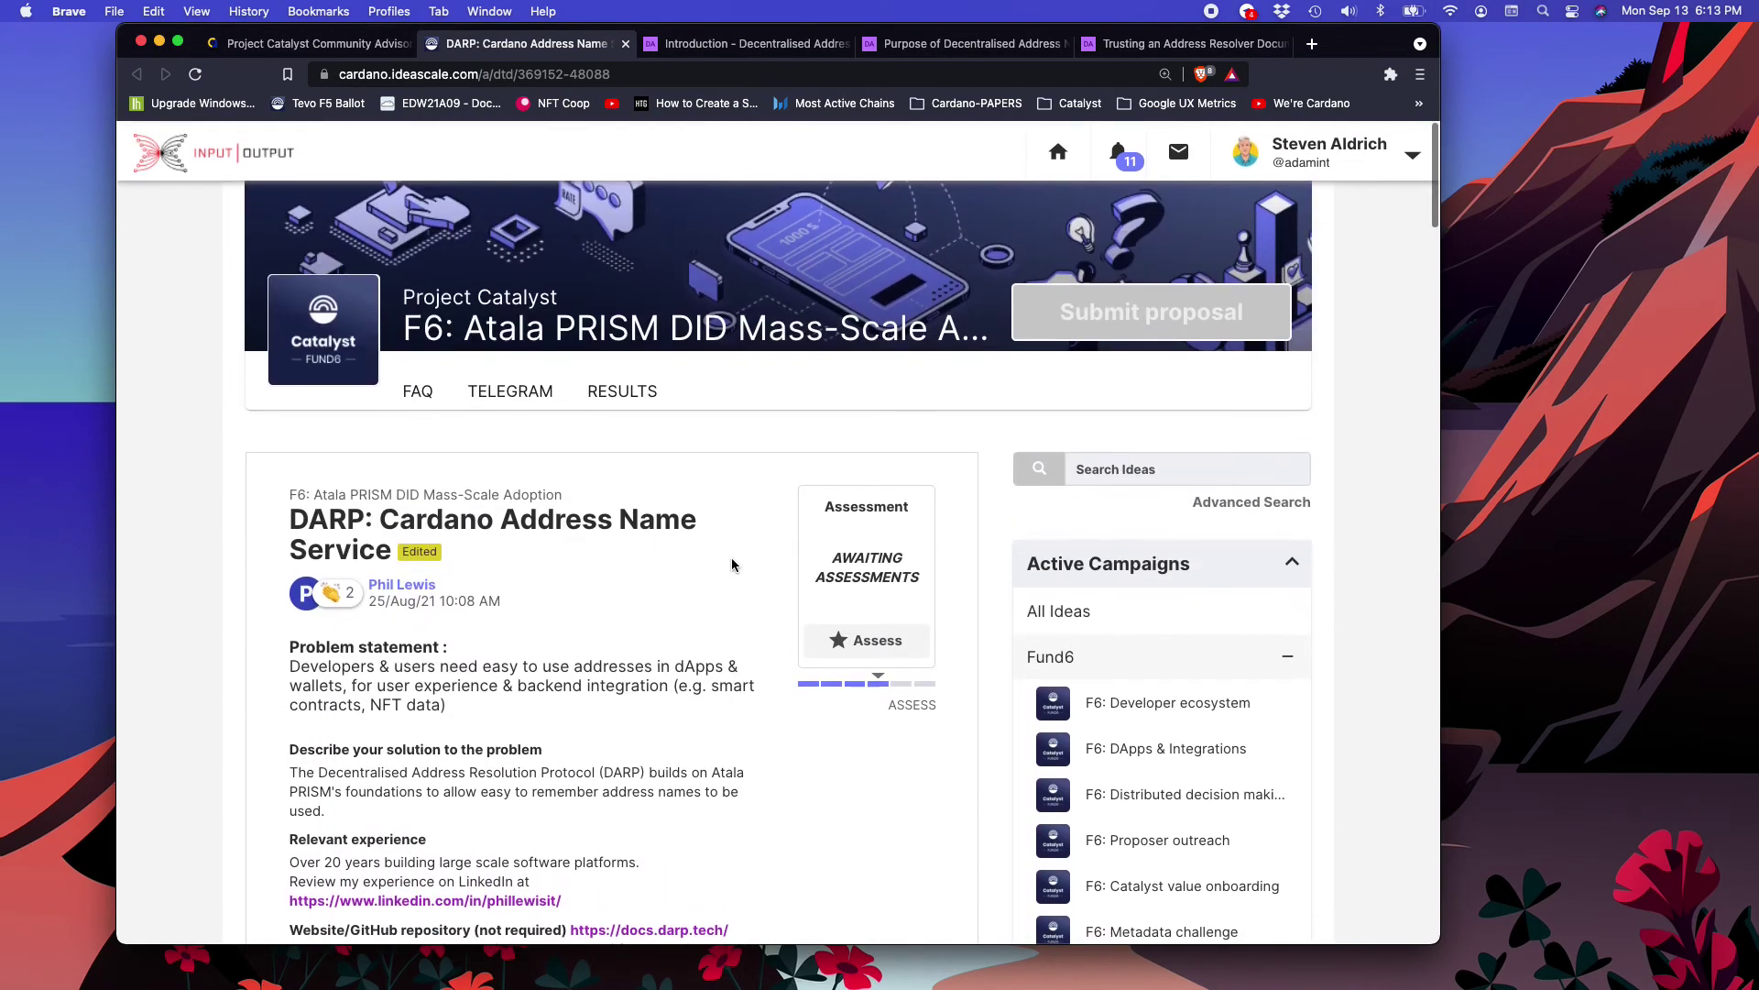
scroll(731, 563, down, 2)
scroll(731, 561, down, 1)
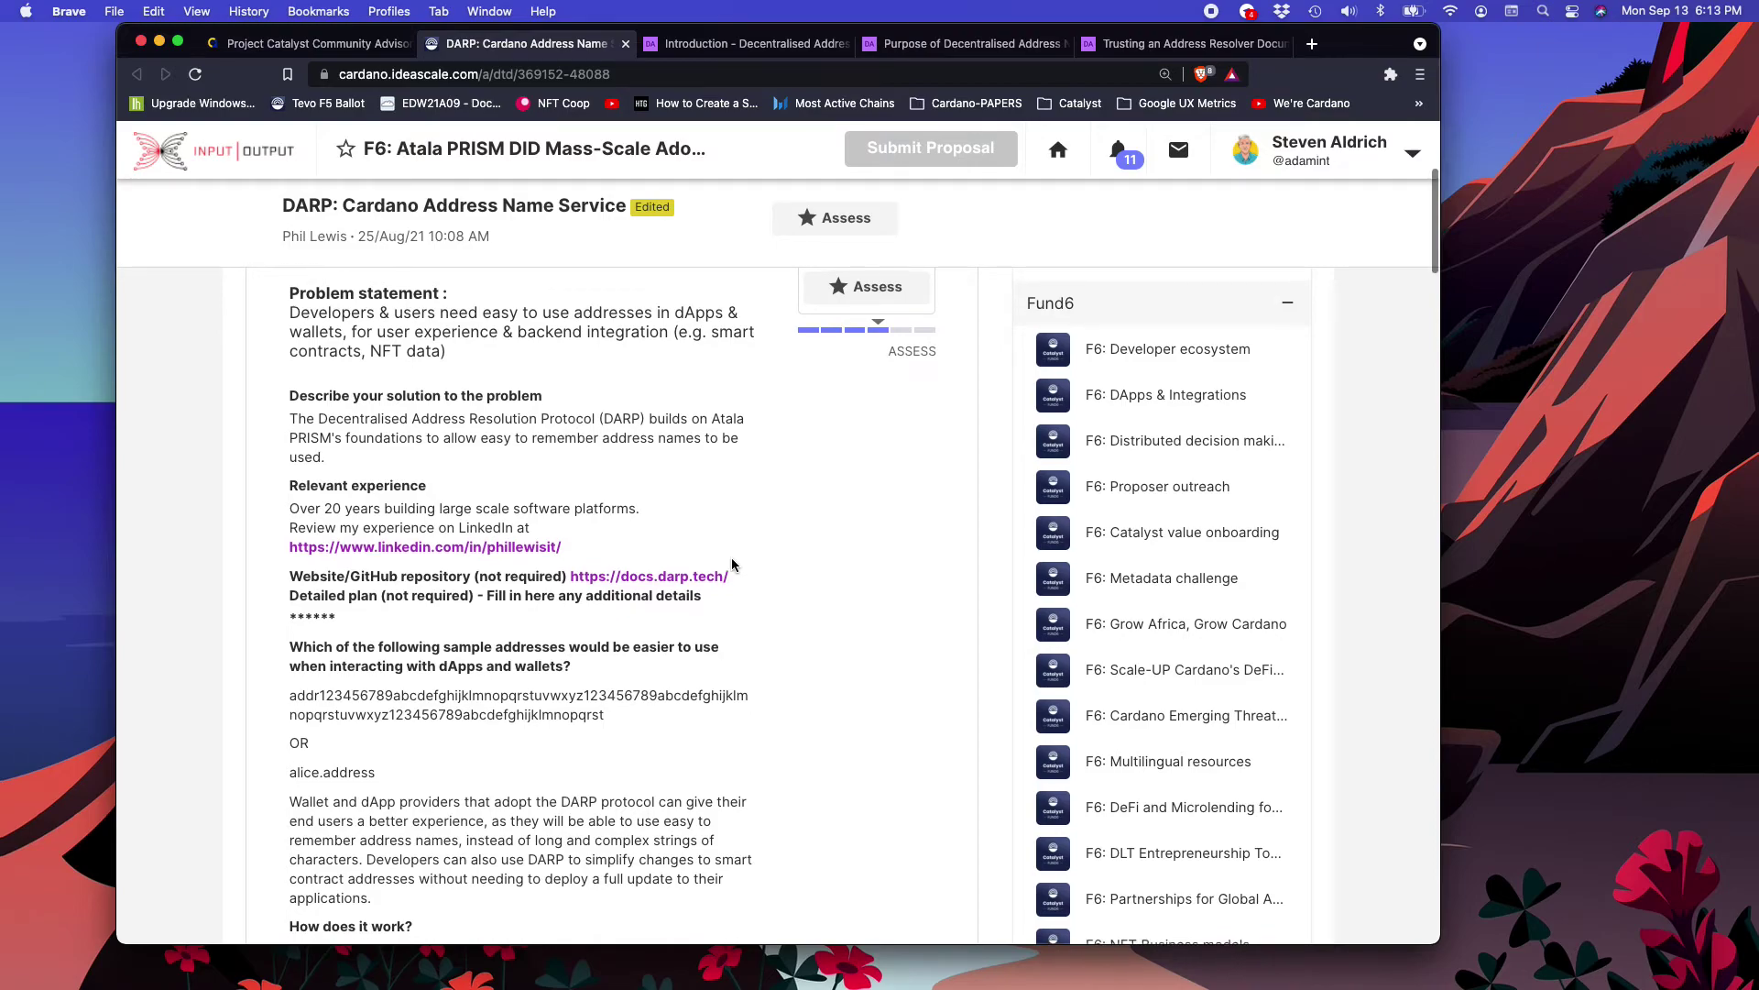
scroll(731, 561, down, 3)
scroll(731, 564, down, 3)
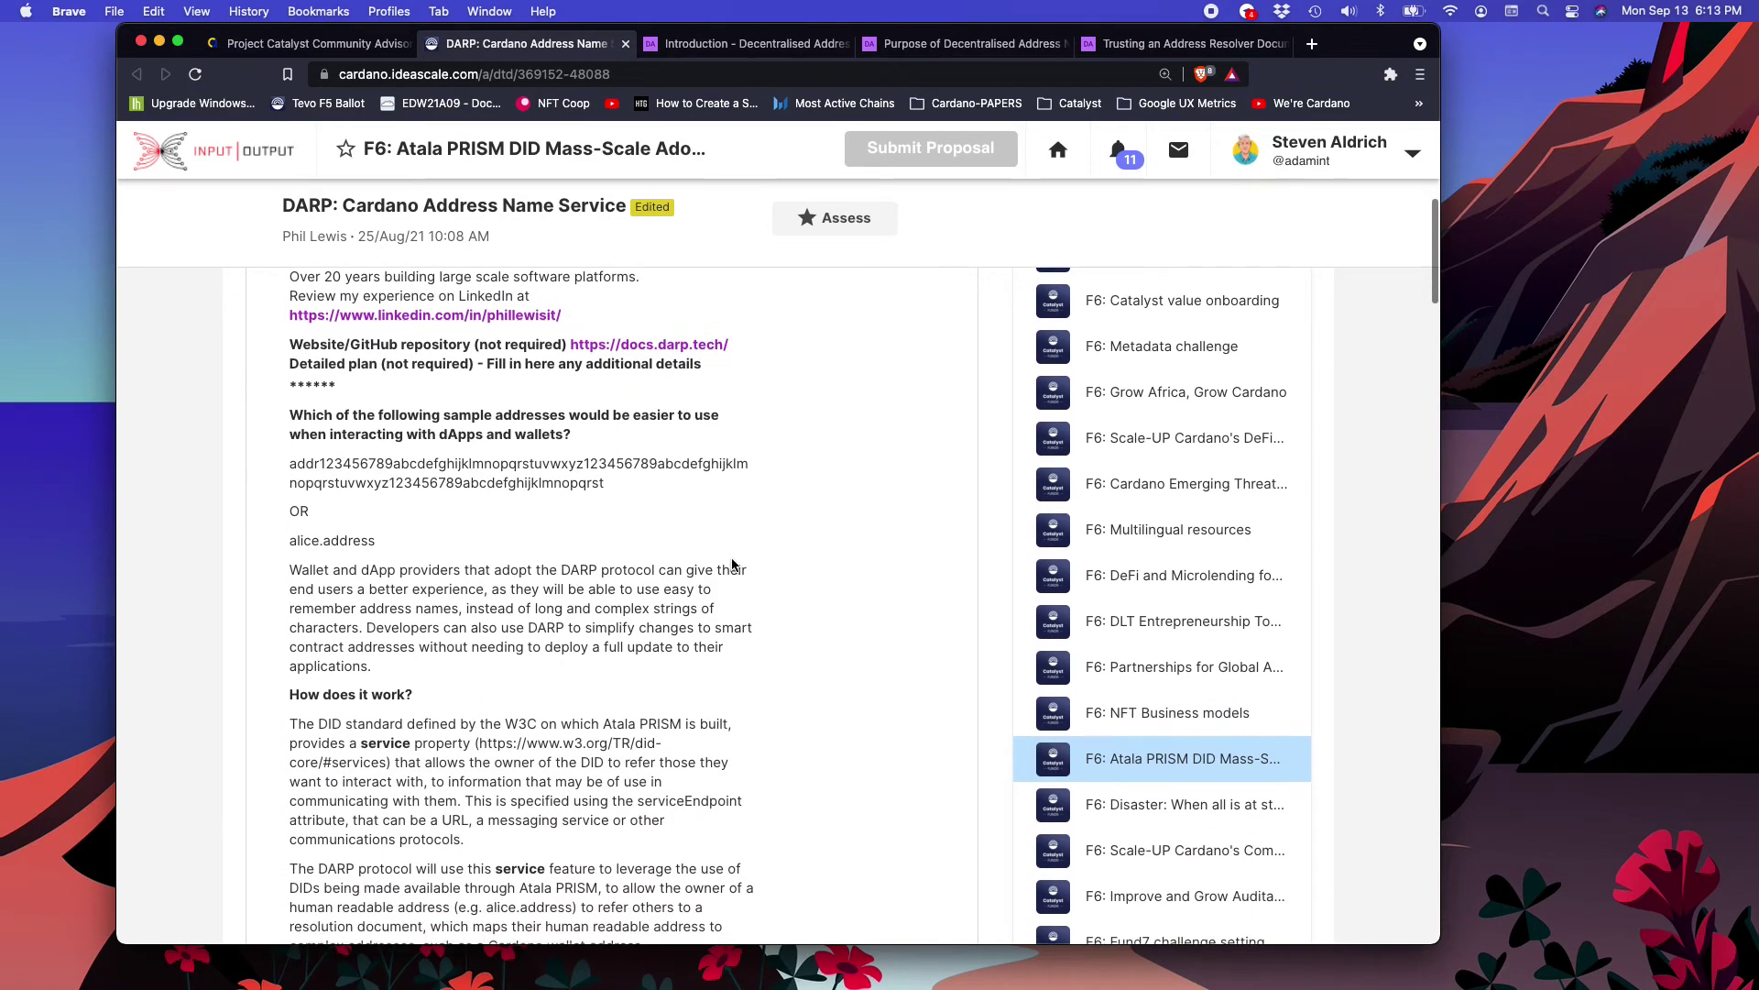
scroll(733, 563, down, 15)
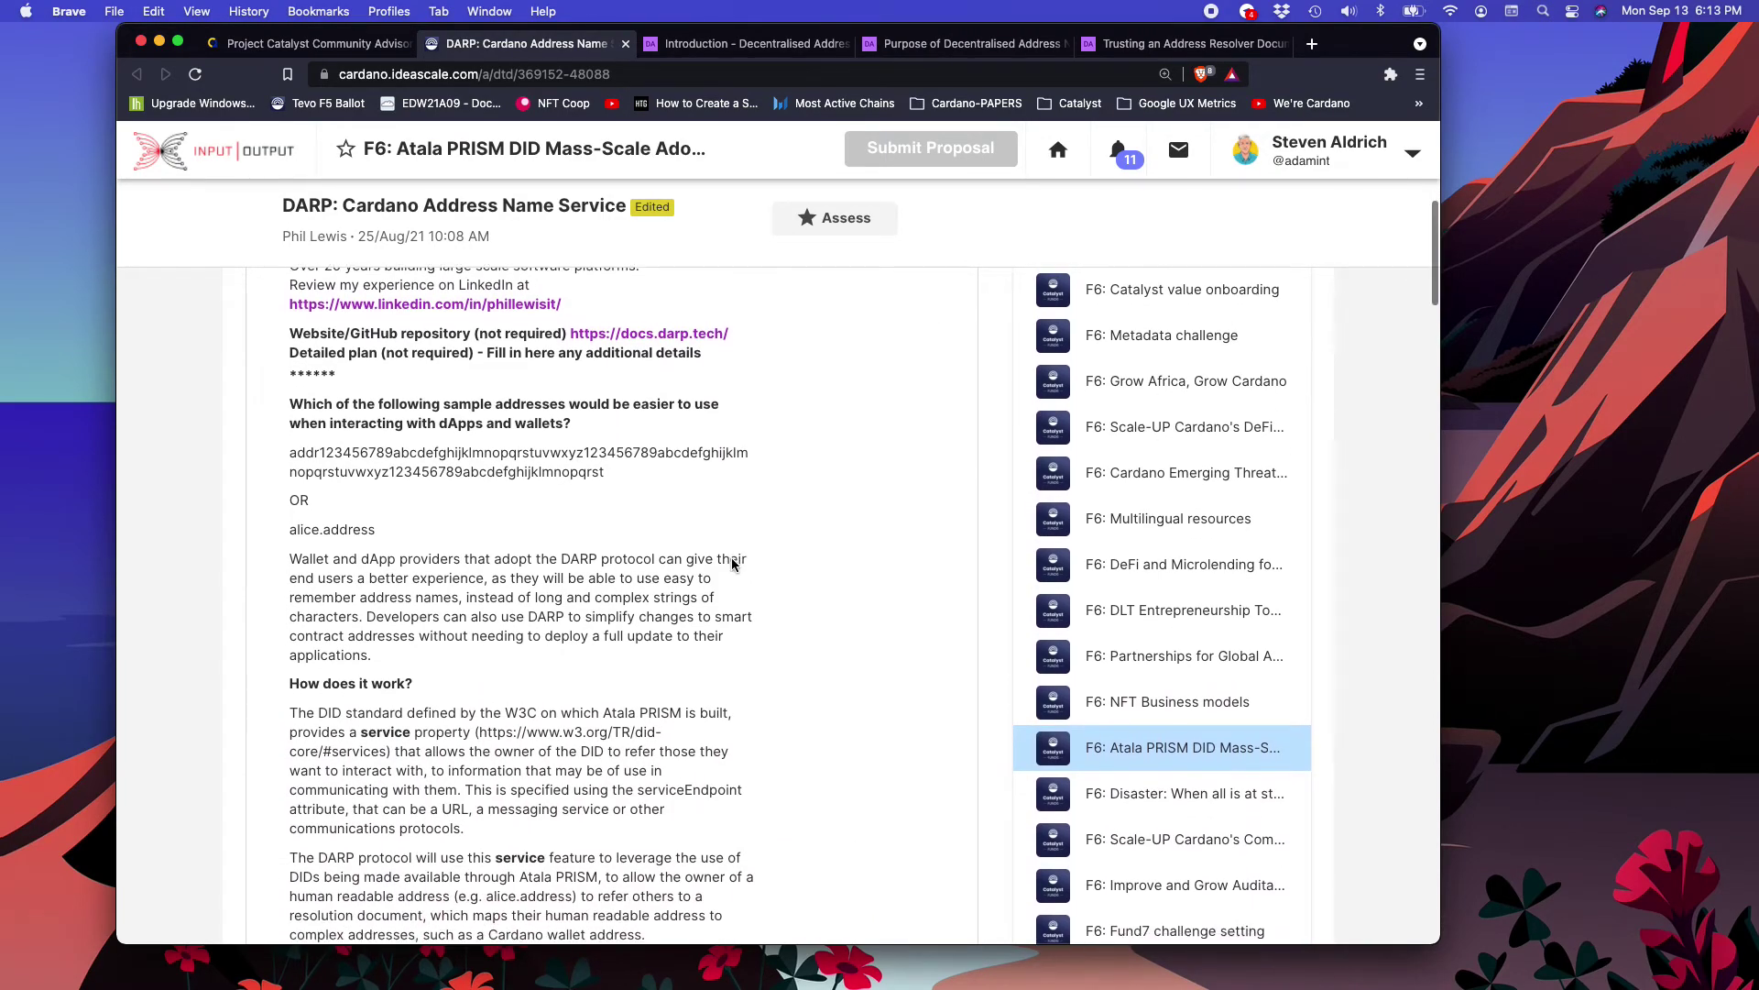
scroll(731, 564, down, 9)
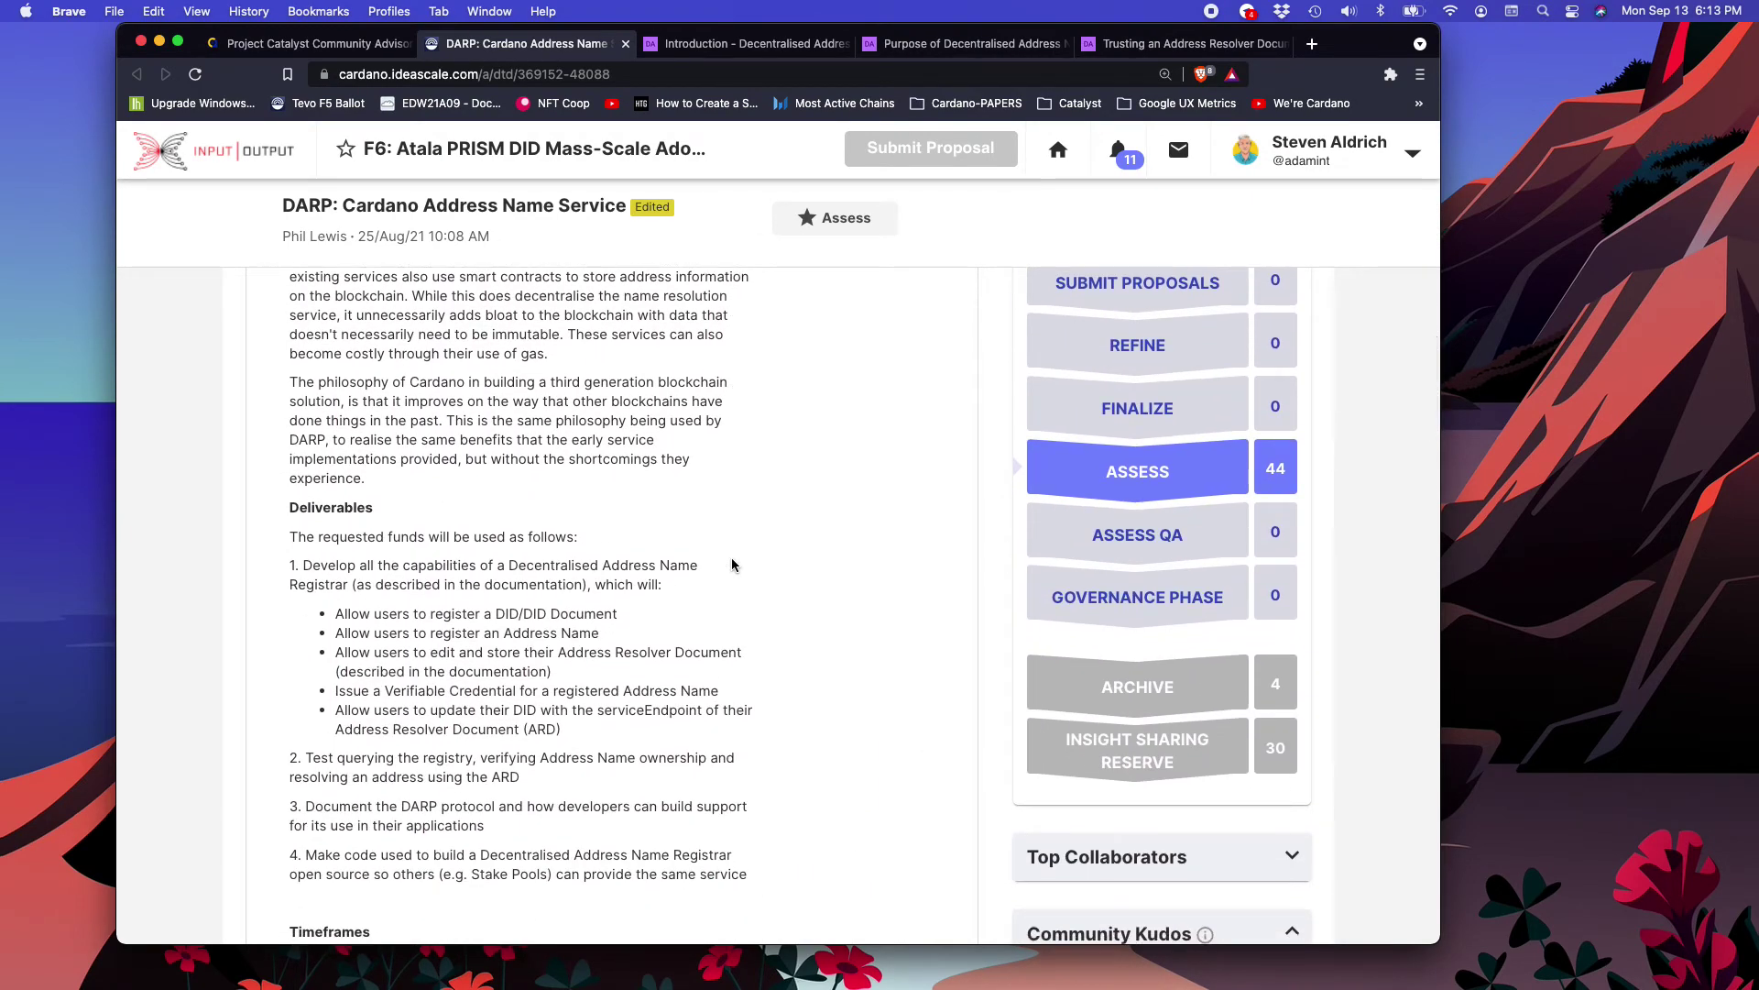
scroll(732, 563, down, 20)
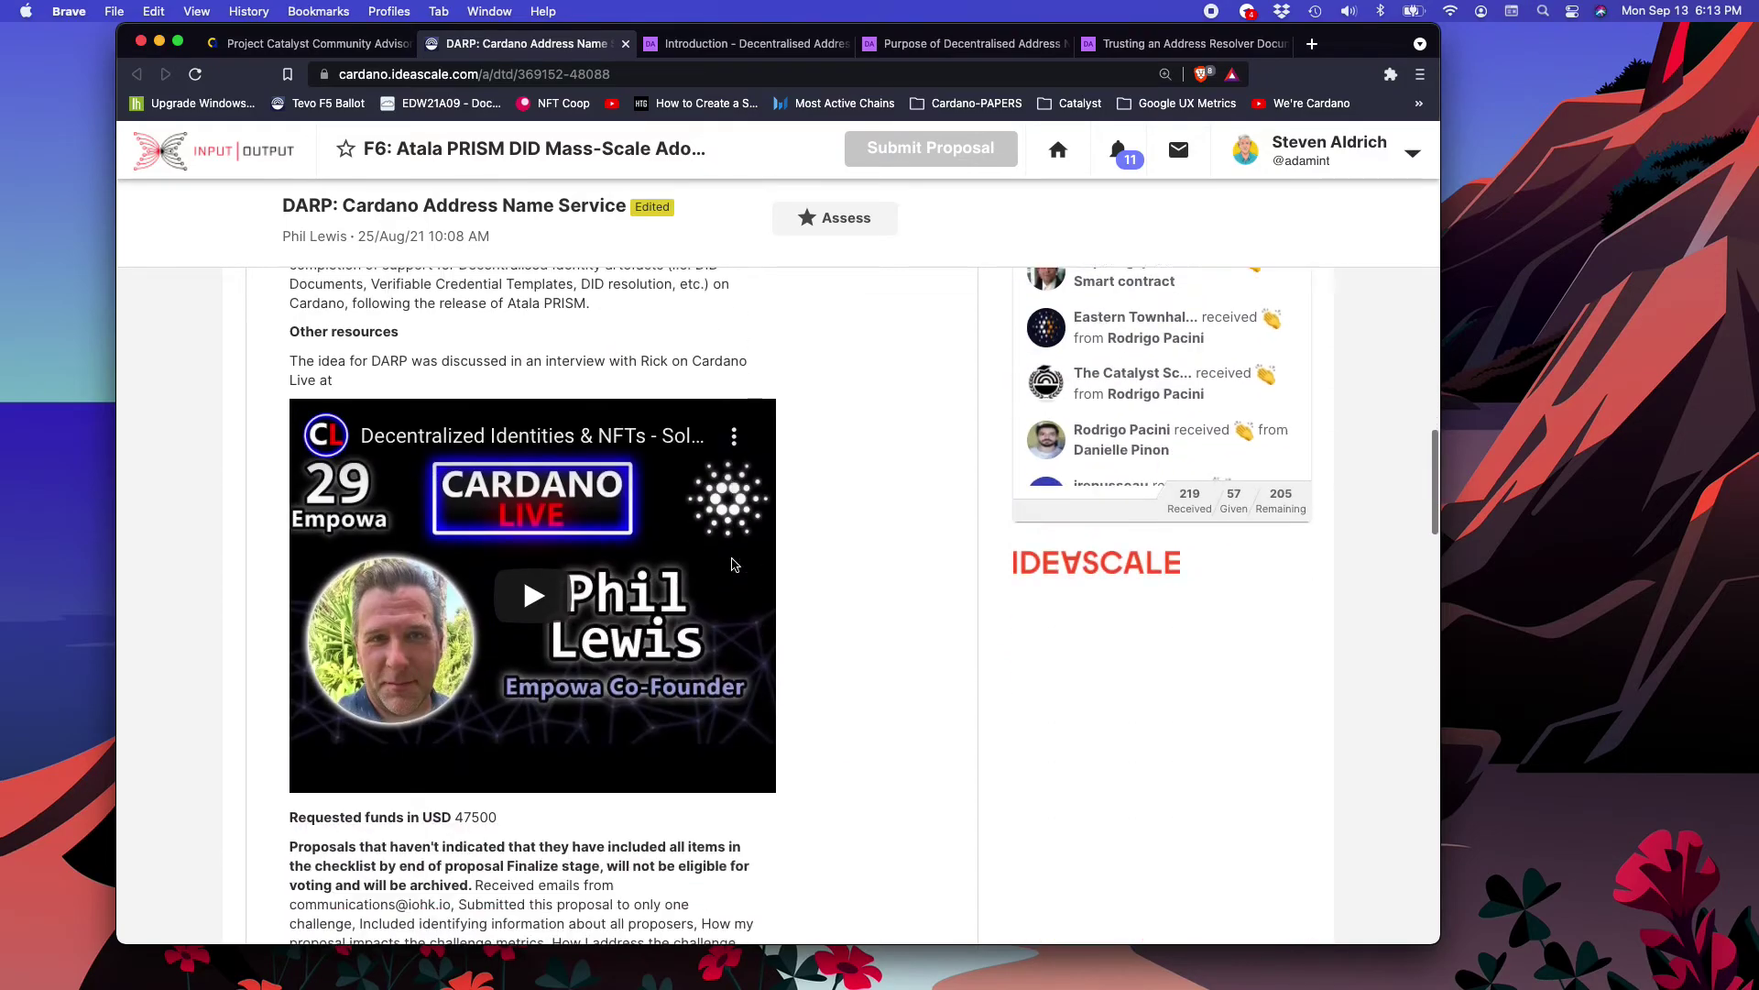
scroll(731, 563, down, 20)
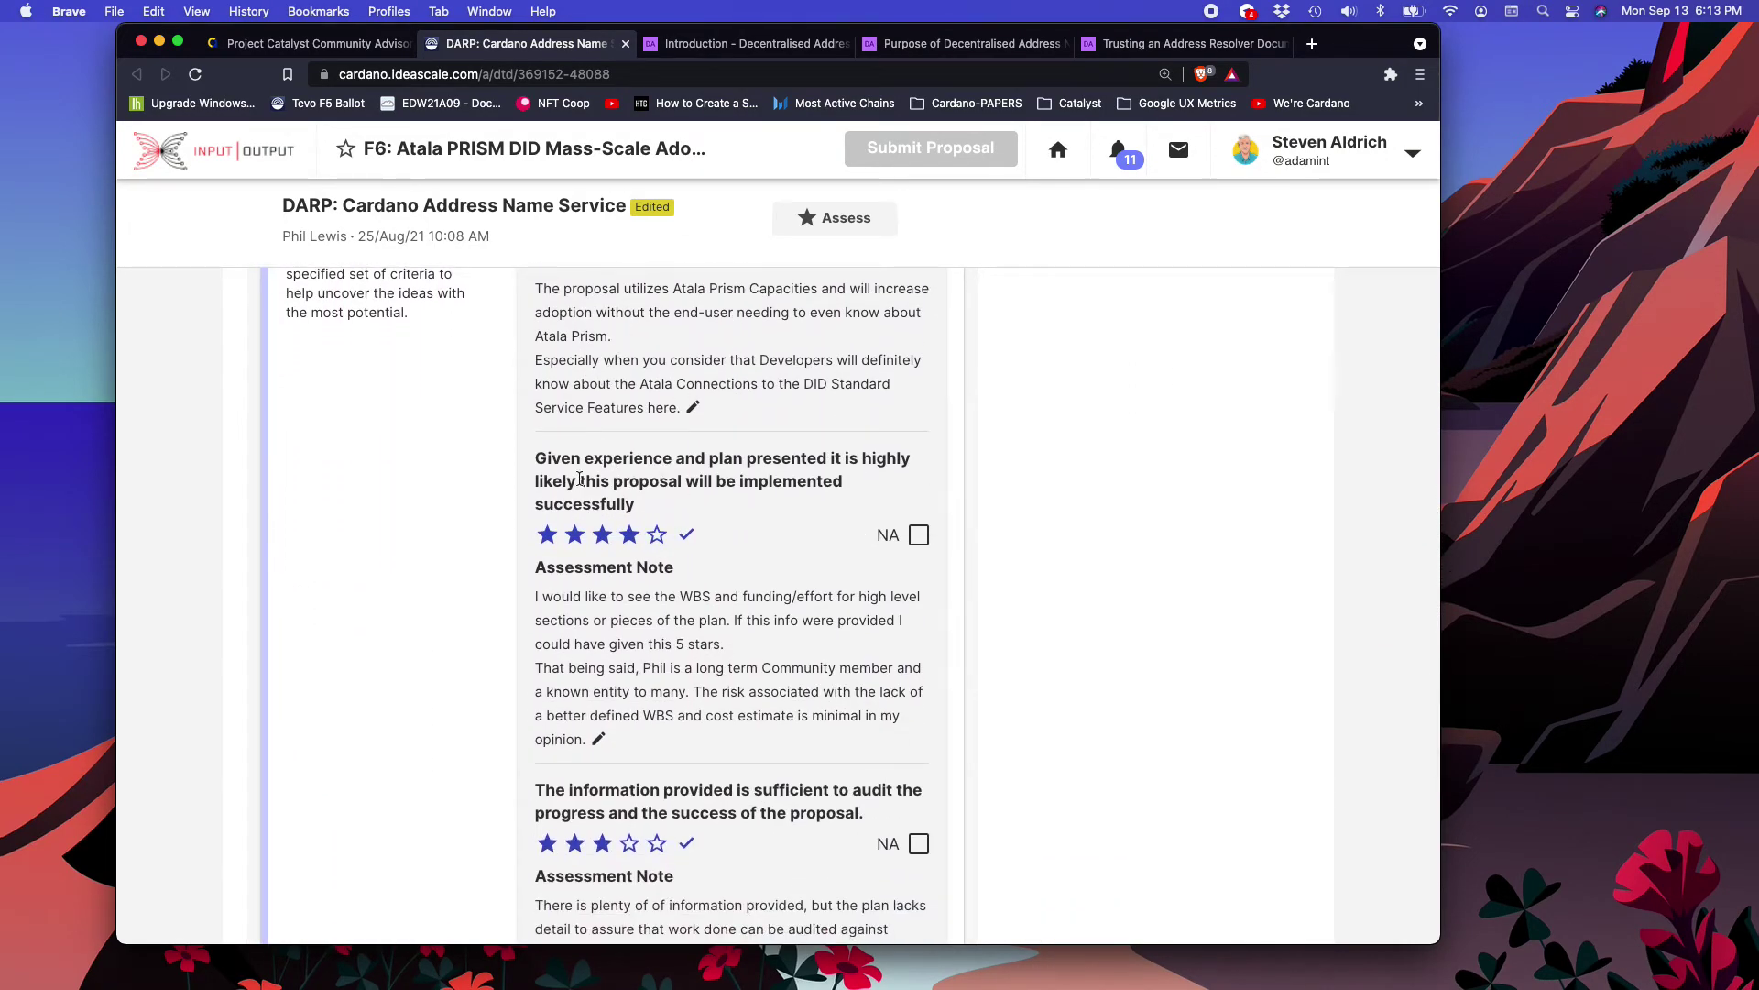
scroll(780, 614, down, 5)
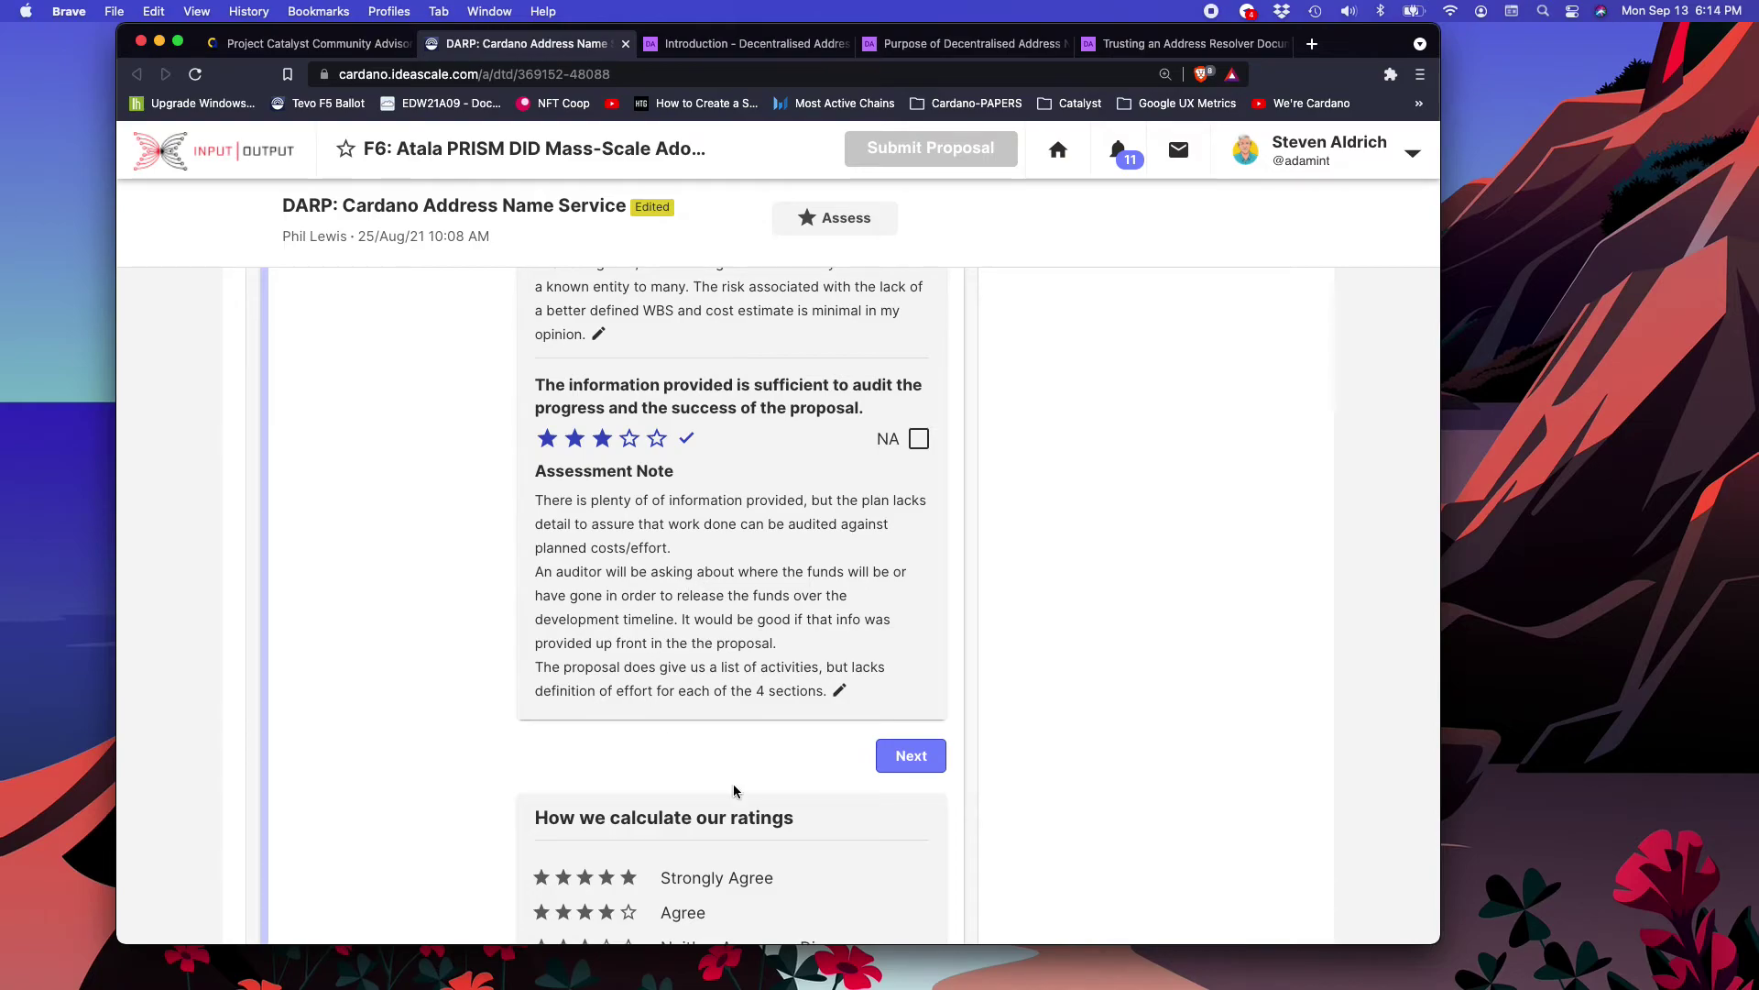
Step: Switch to the Project Catalyst Community Advisor tool and mark the DARP proposal as reviewed to open its self-evaluation checklist
click(931, 763)
drag(611, 75, 523, 74)
click(441, 397)
click(313, 46)
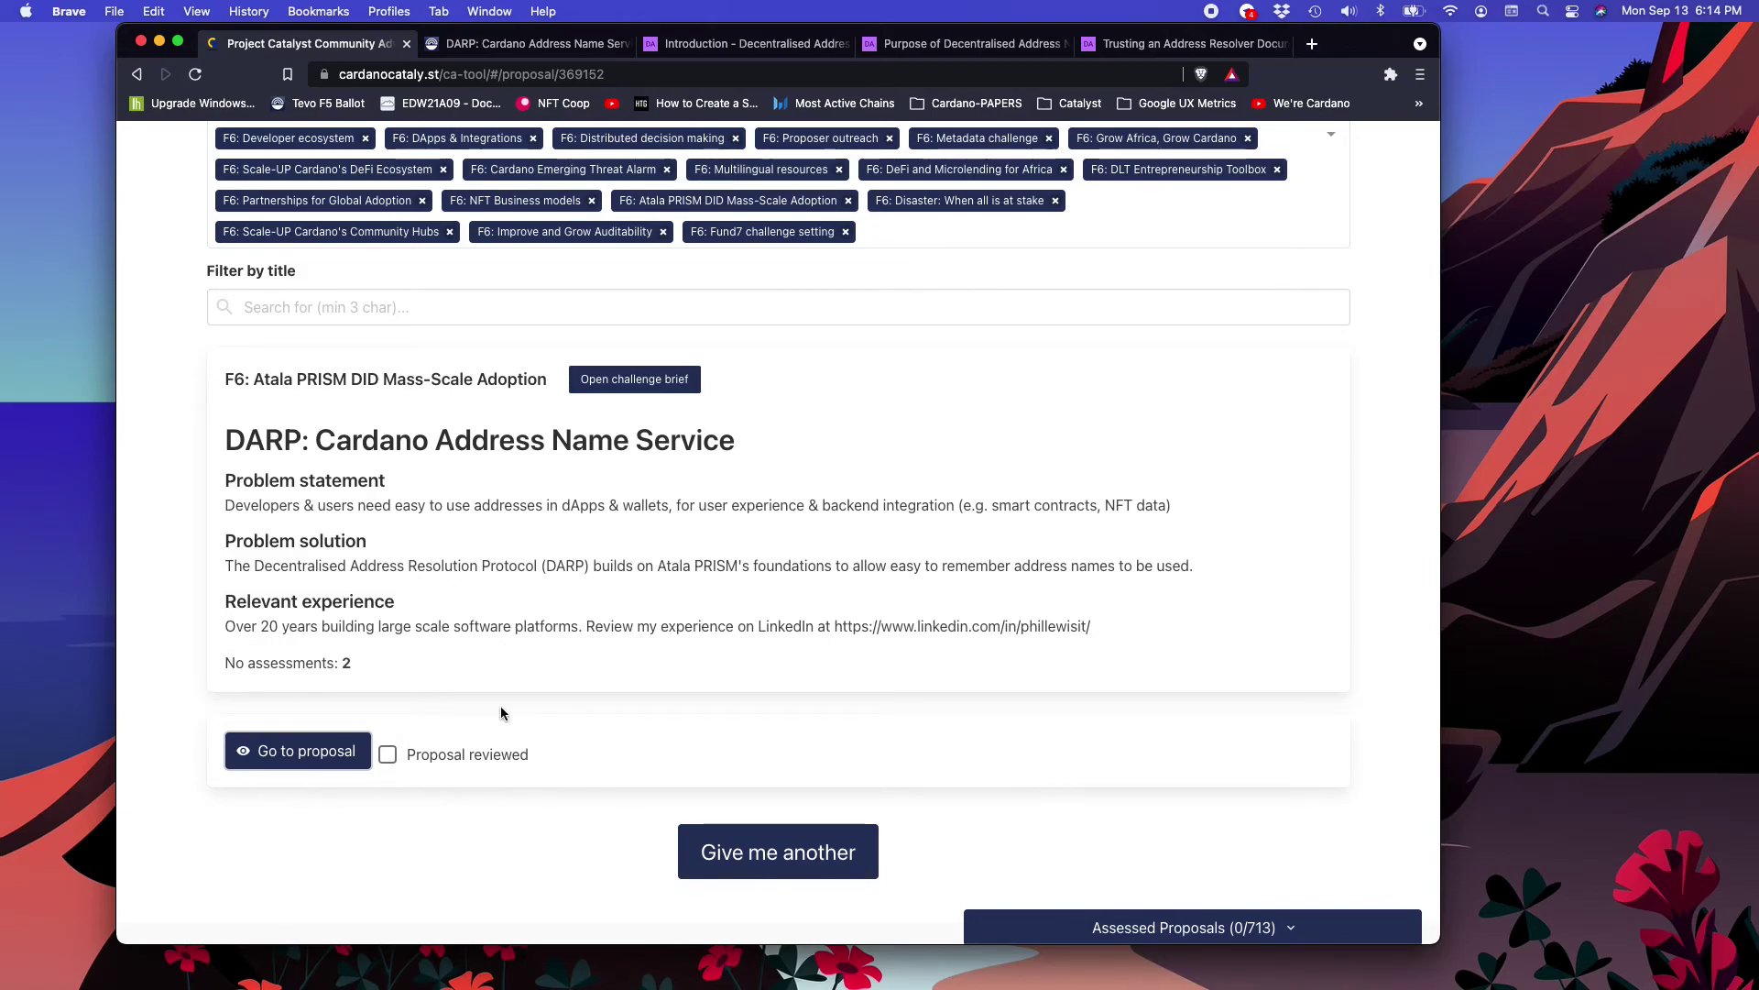
click(389, 757)
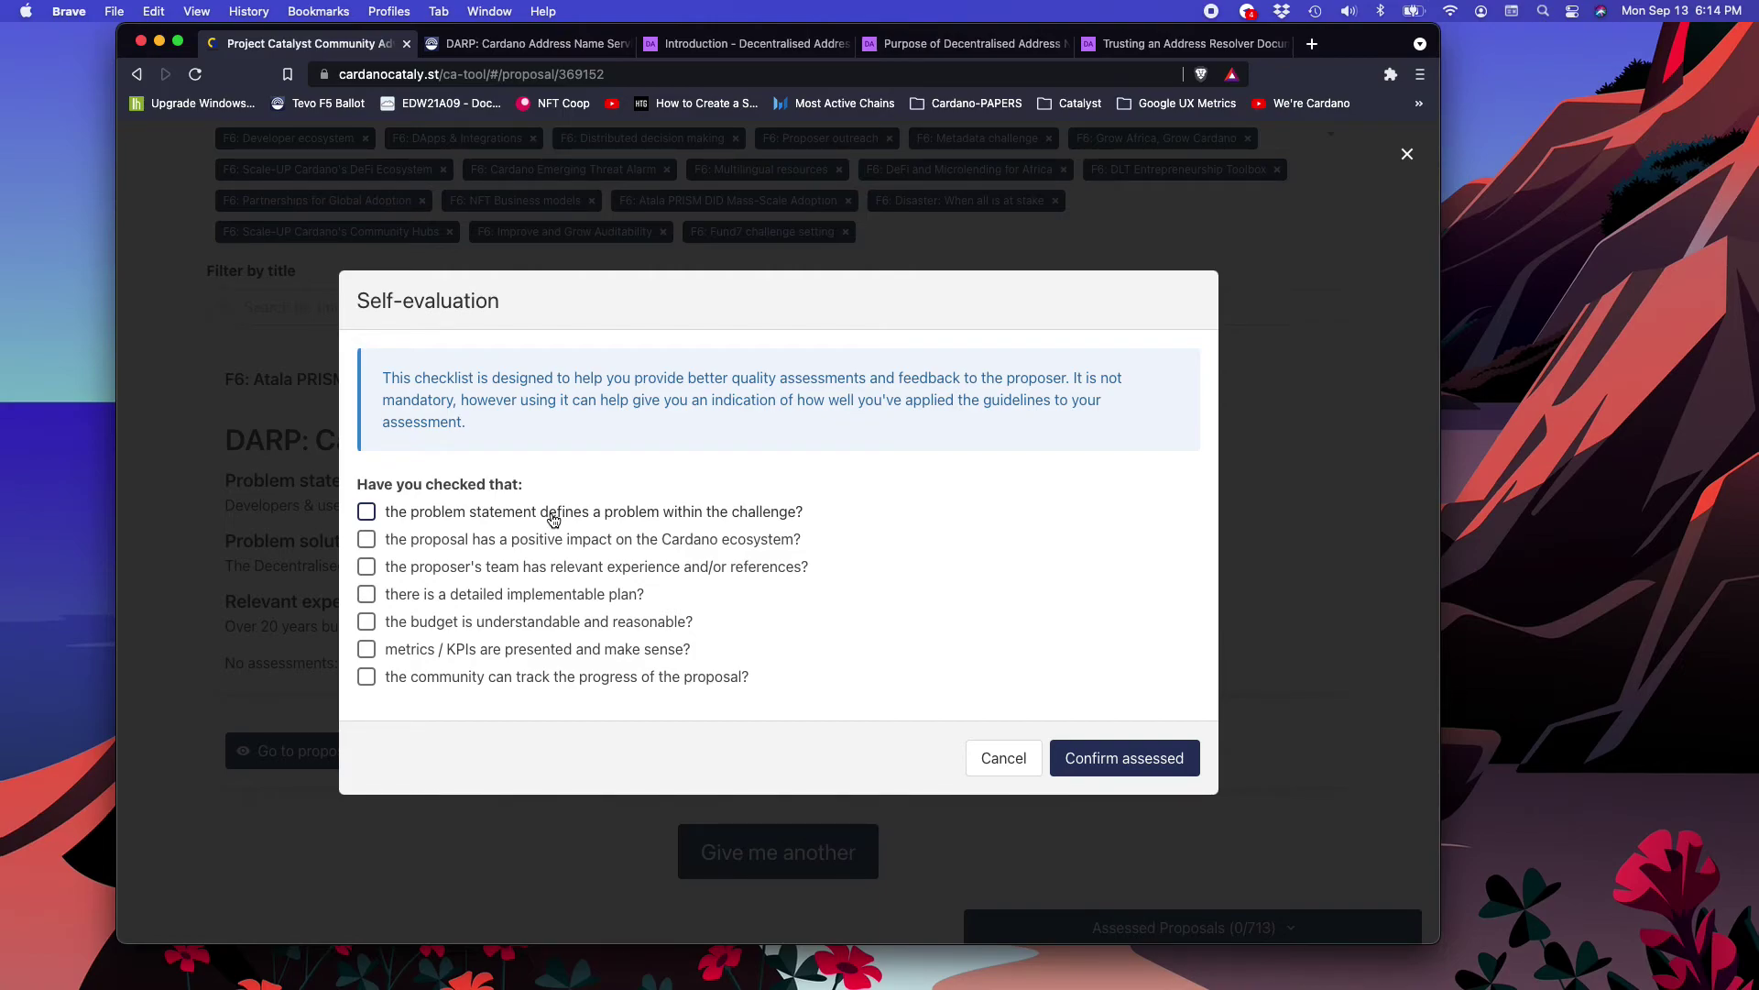
Step: Tick the self-evaluation items for problem statement, ecosystem impact, team experience, implementable plan and budget
click(366, 514)
click(366, 540)
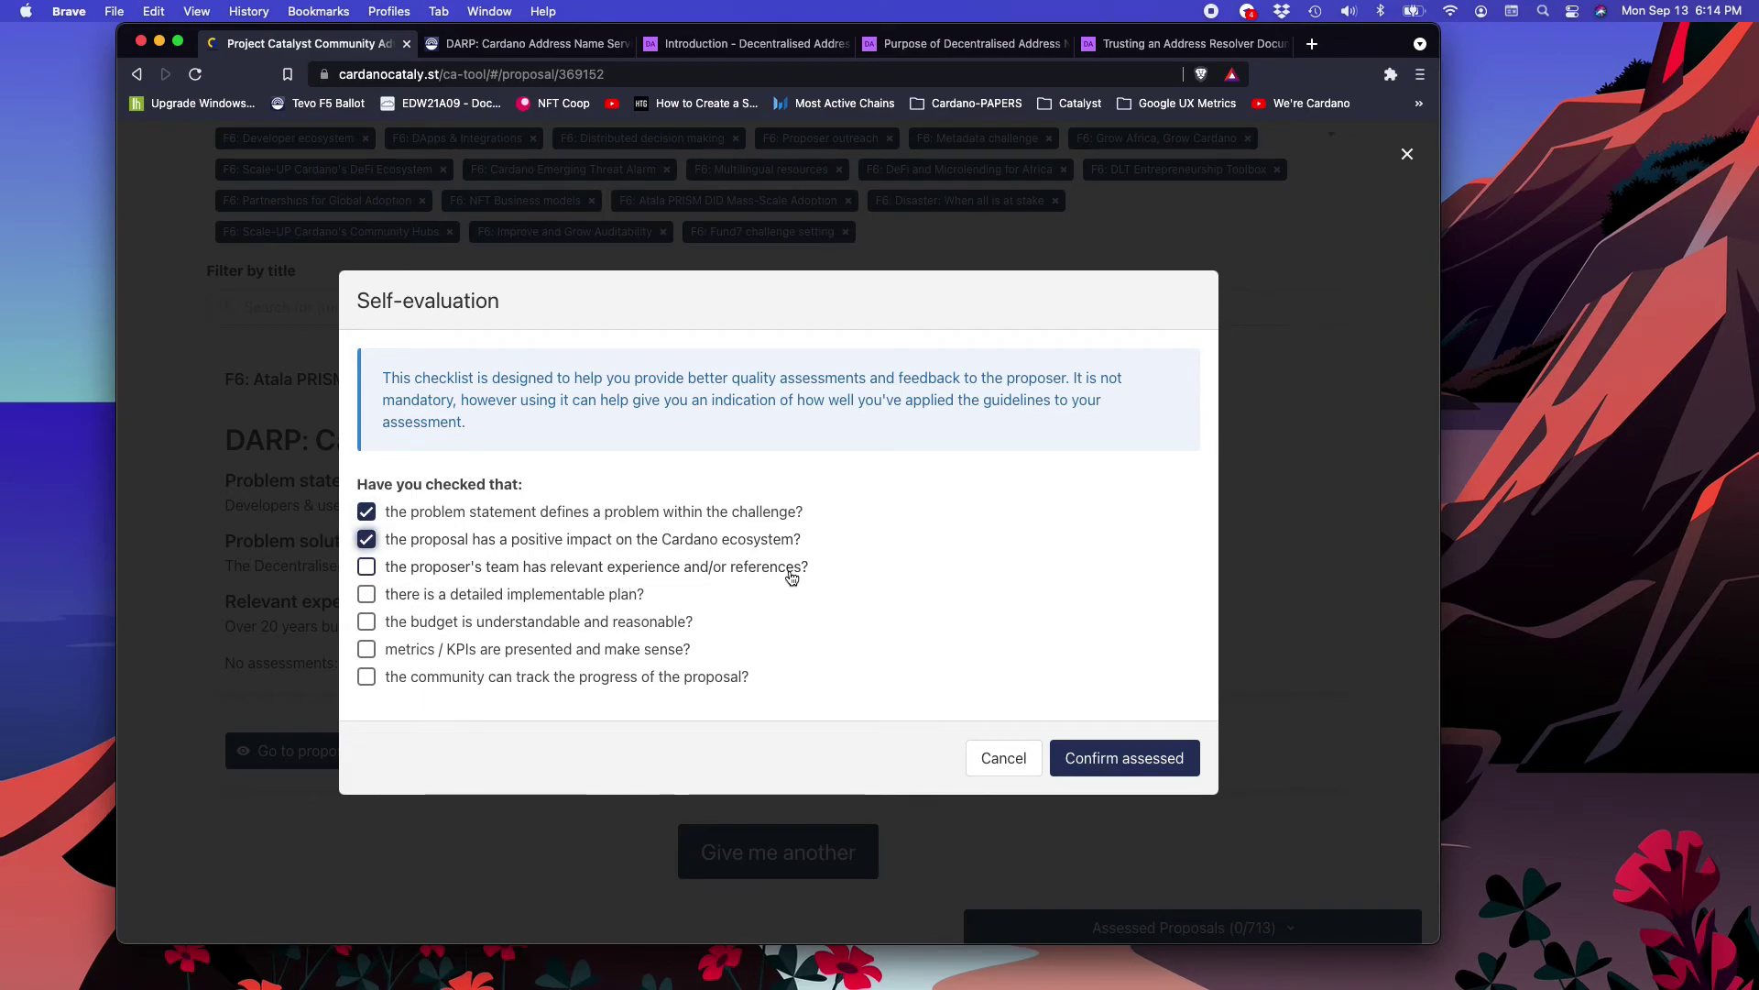
click(366, 566)
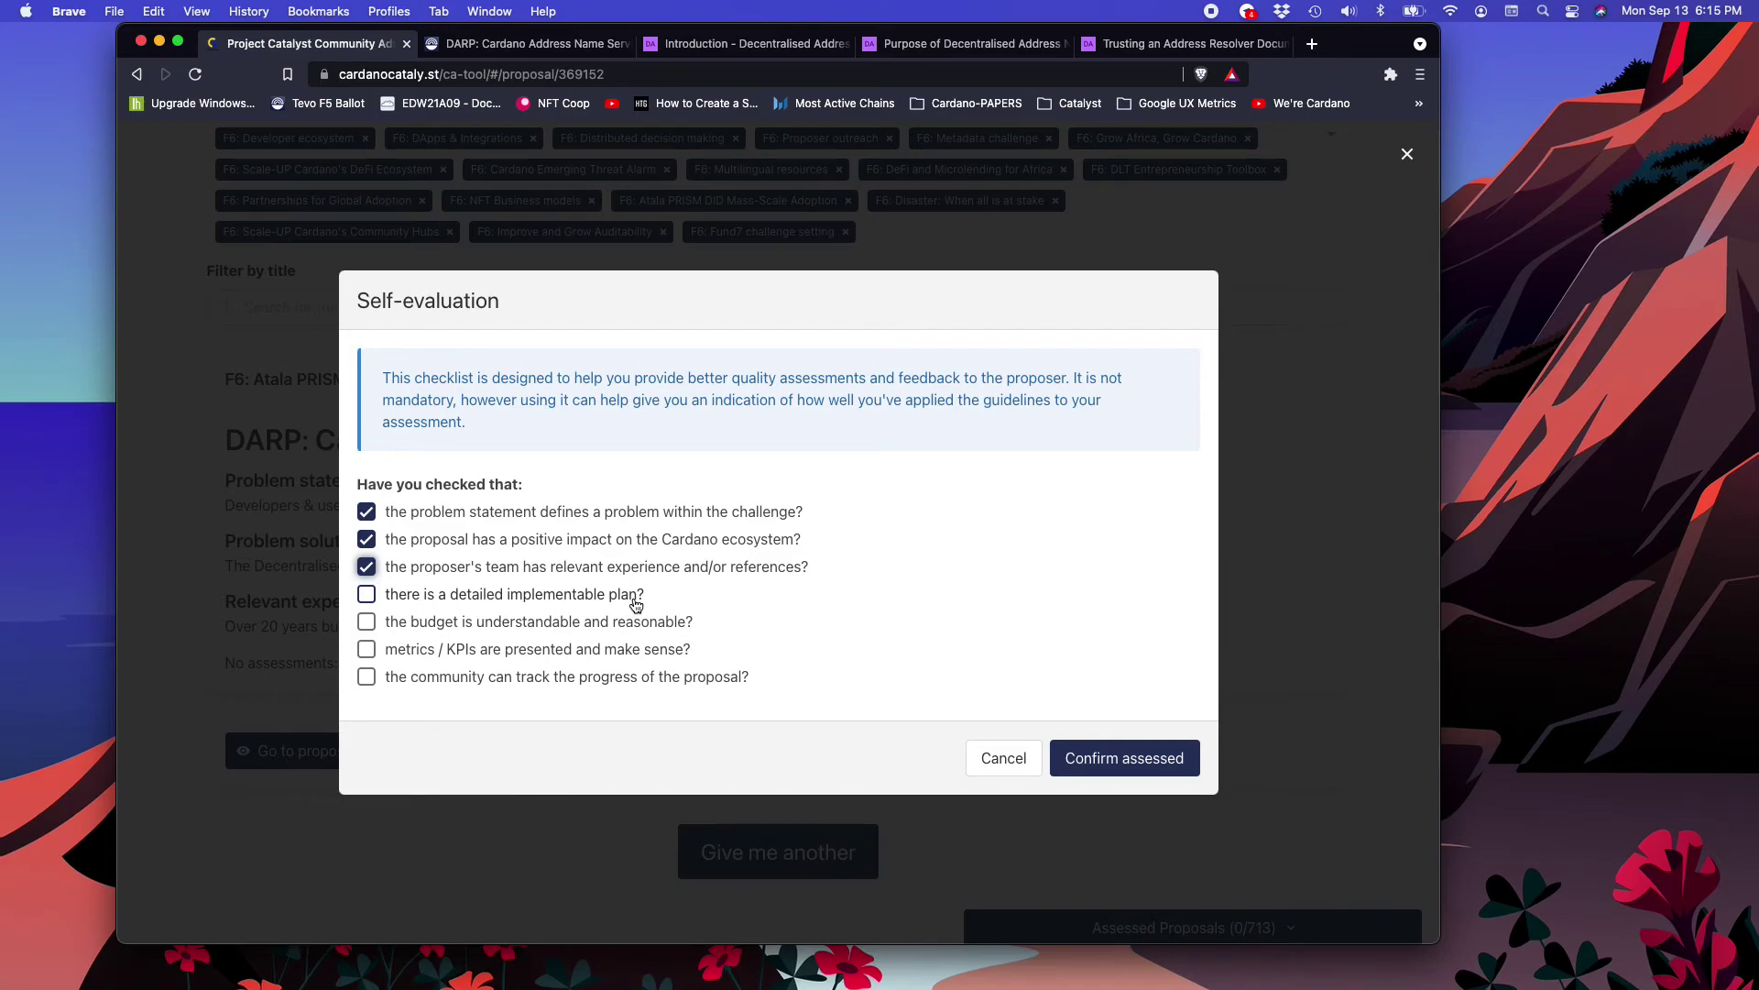
click(367, 597)
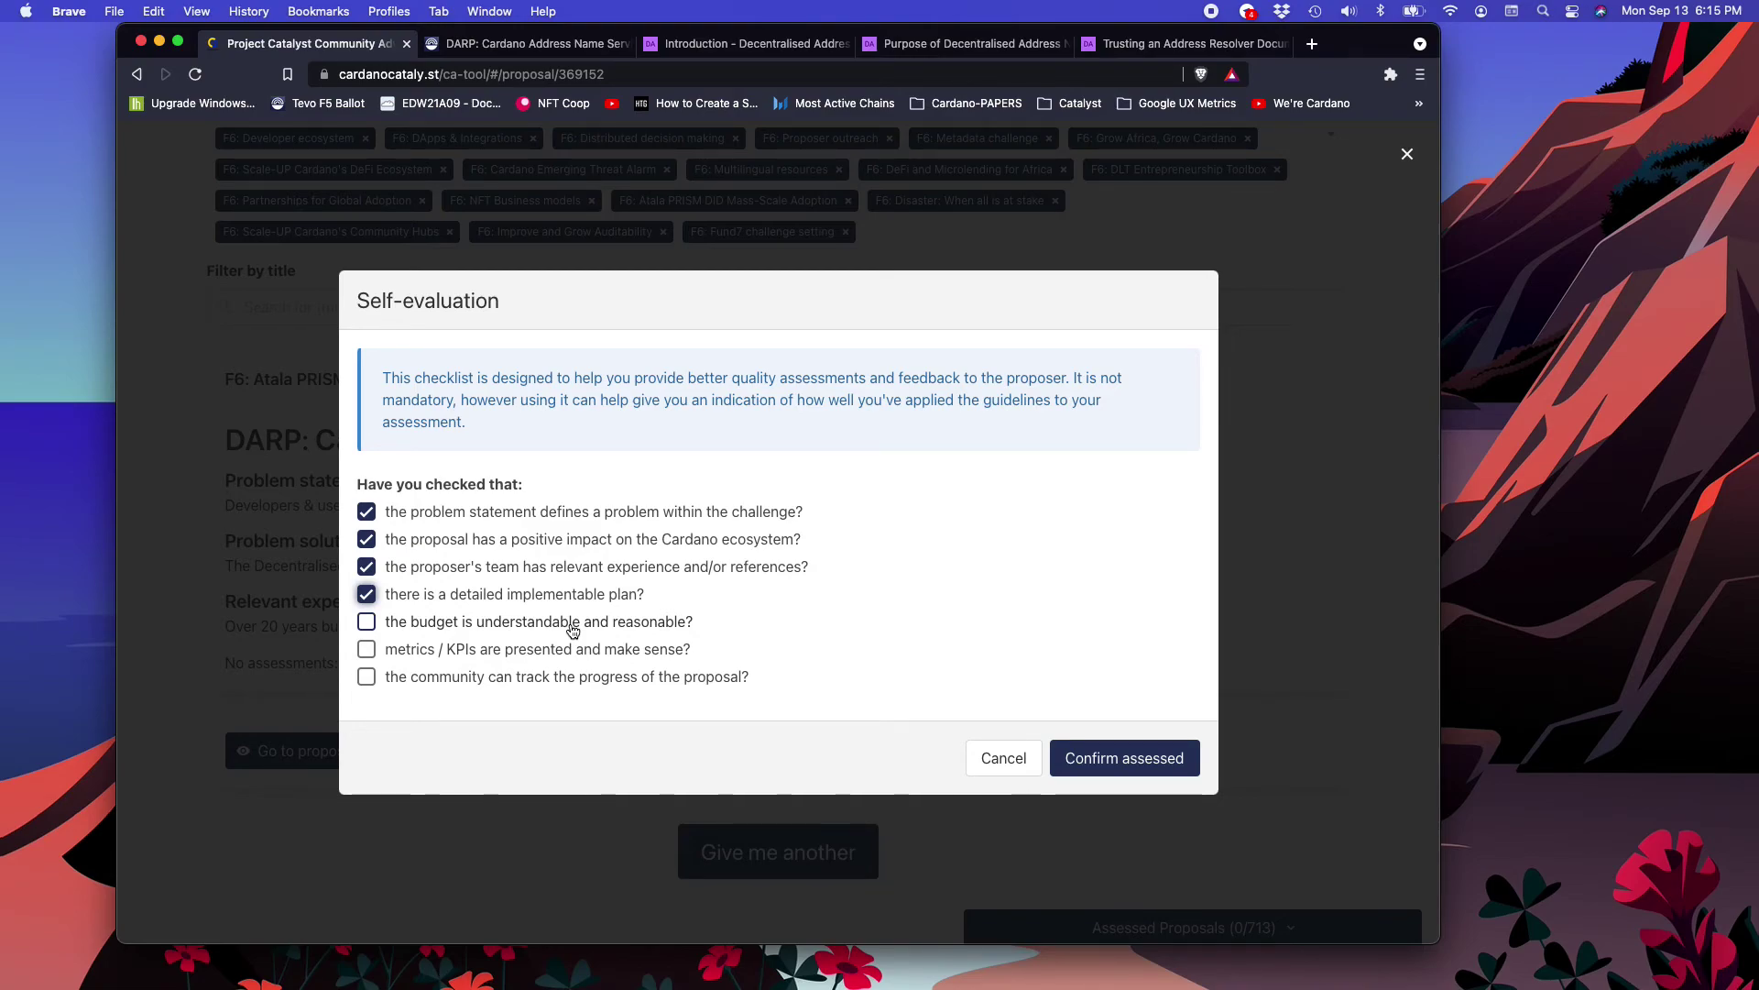
triple_click(424, 483)
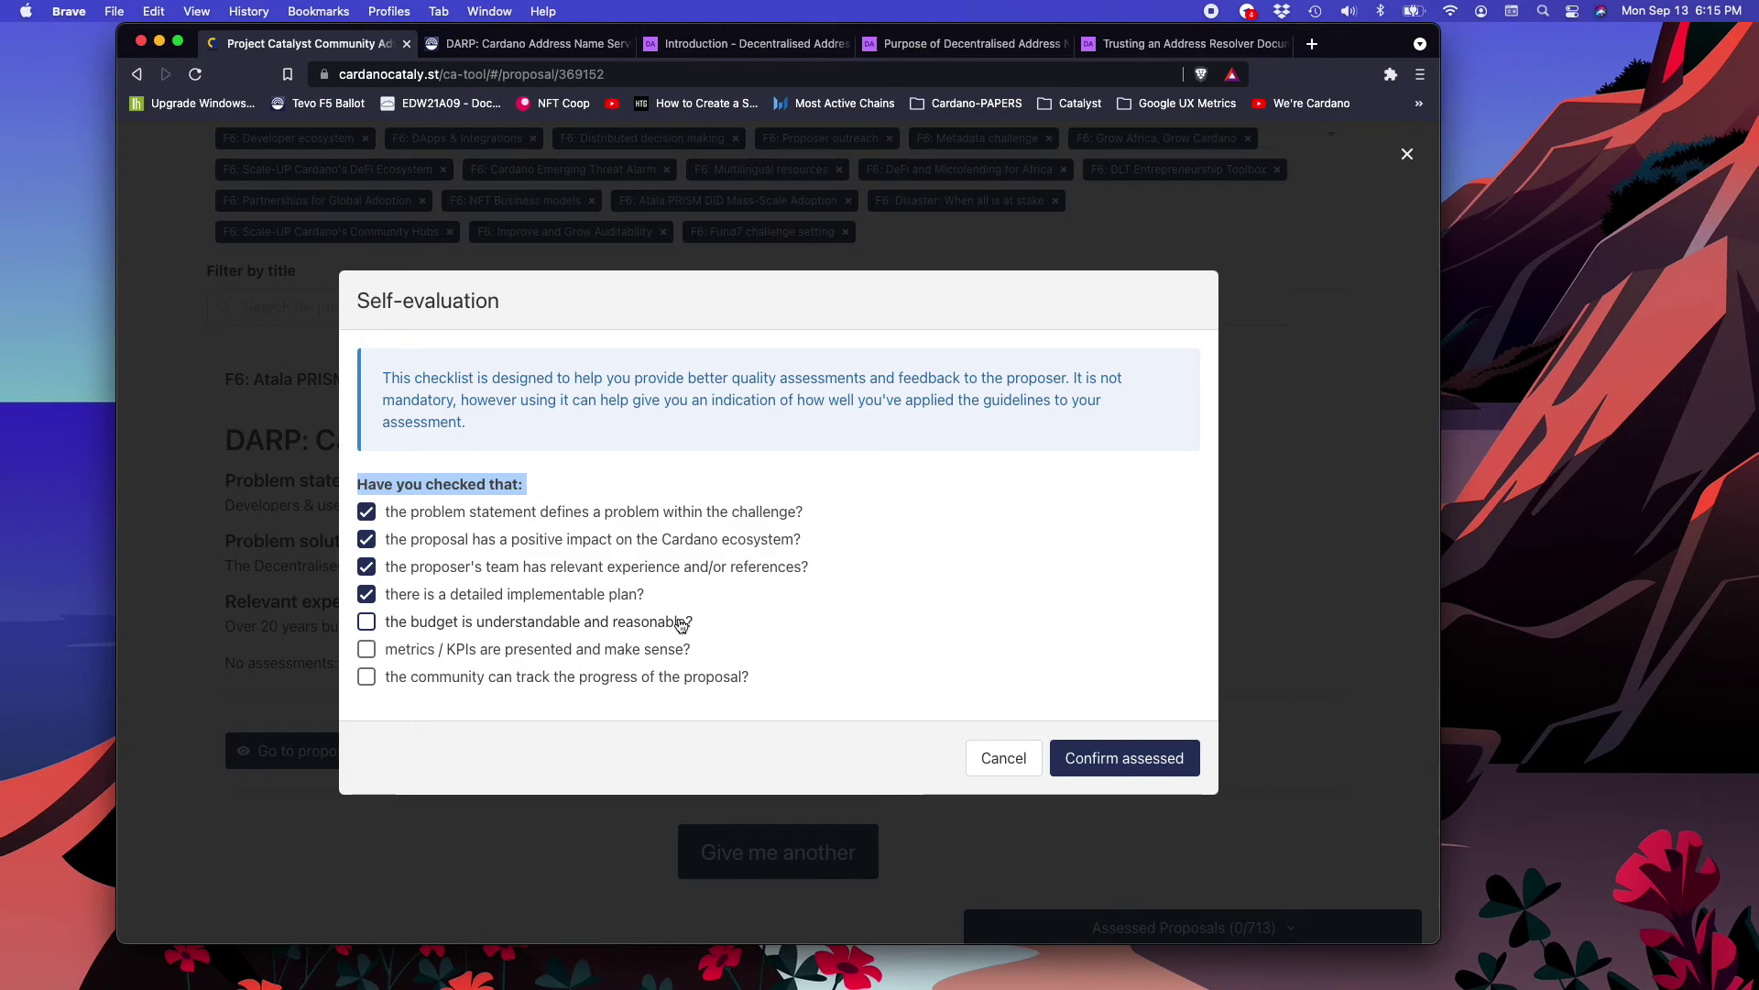
click(367, 624)
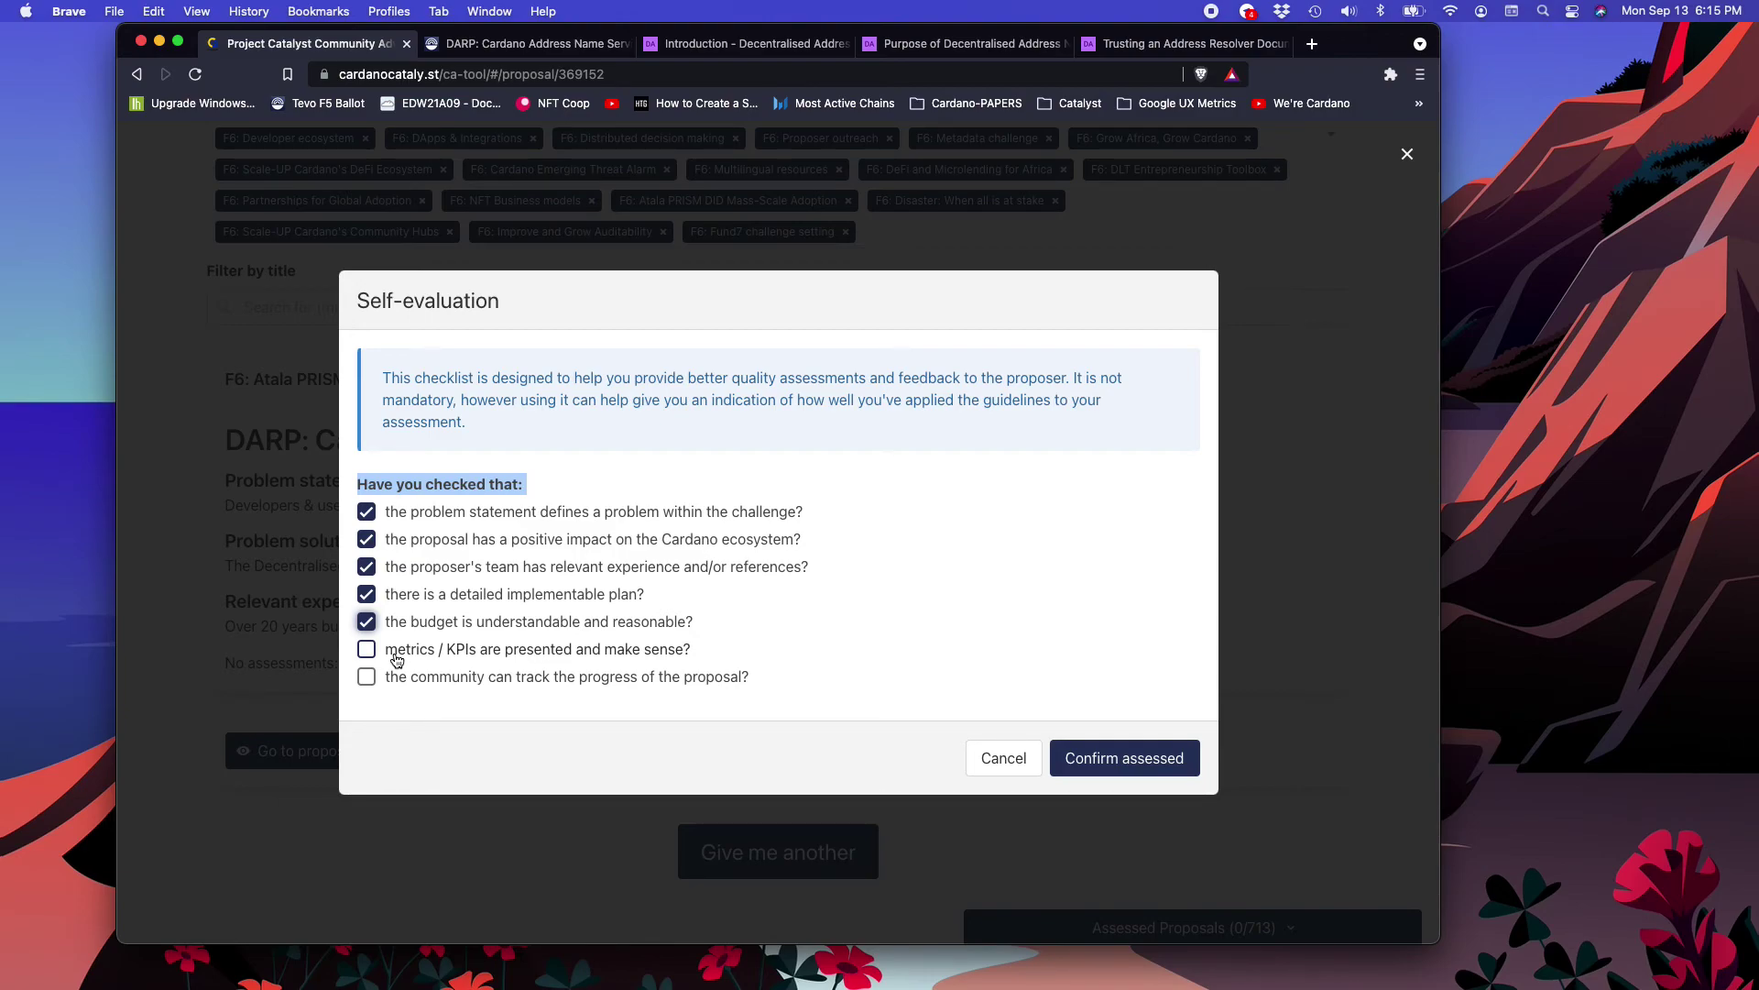
Step: Return to the IdeaScale proposal and check its Deliverables and Timeframes, including the Atala PRISM dependency, against the assessment notes
click(525, 44)
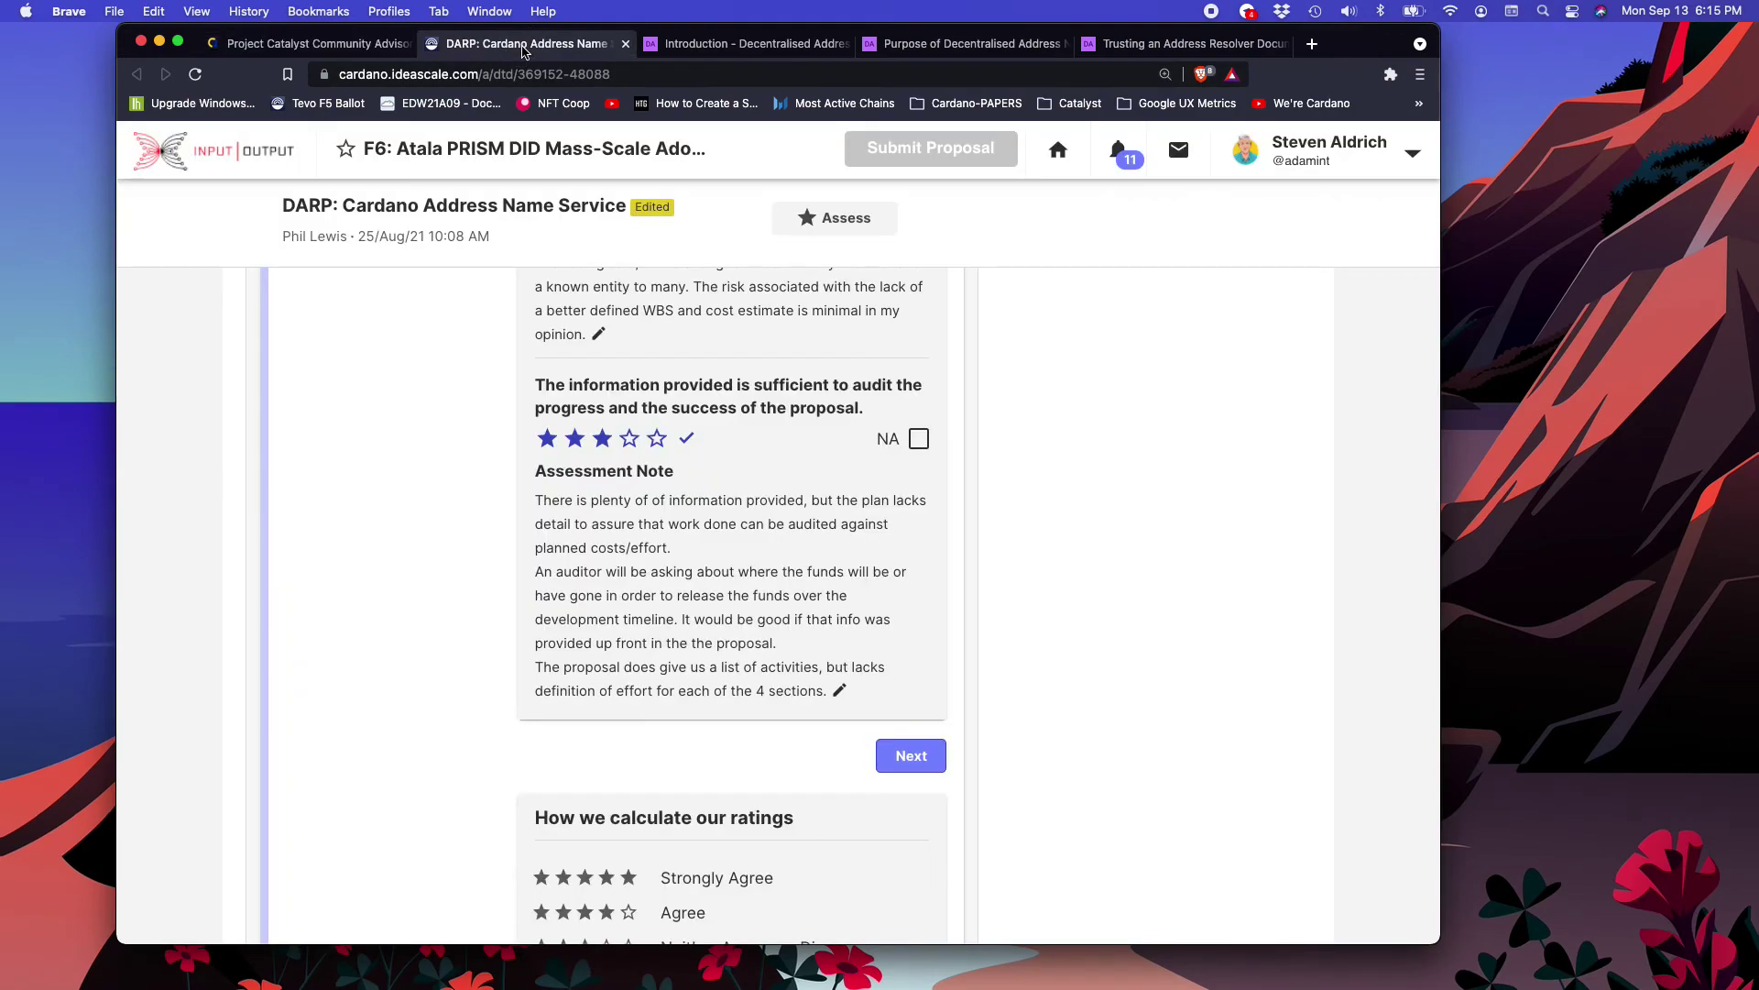
scroll(663, 610, up, 20)
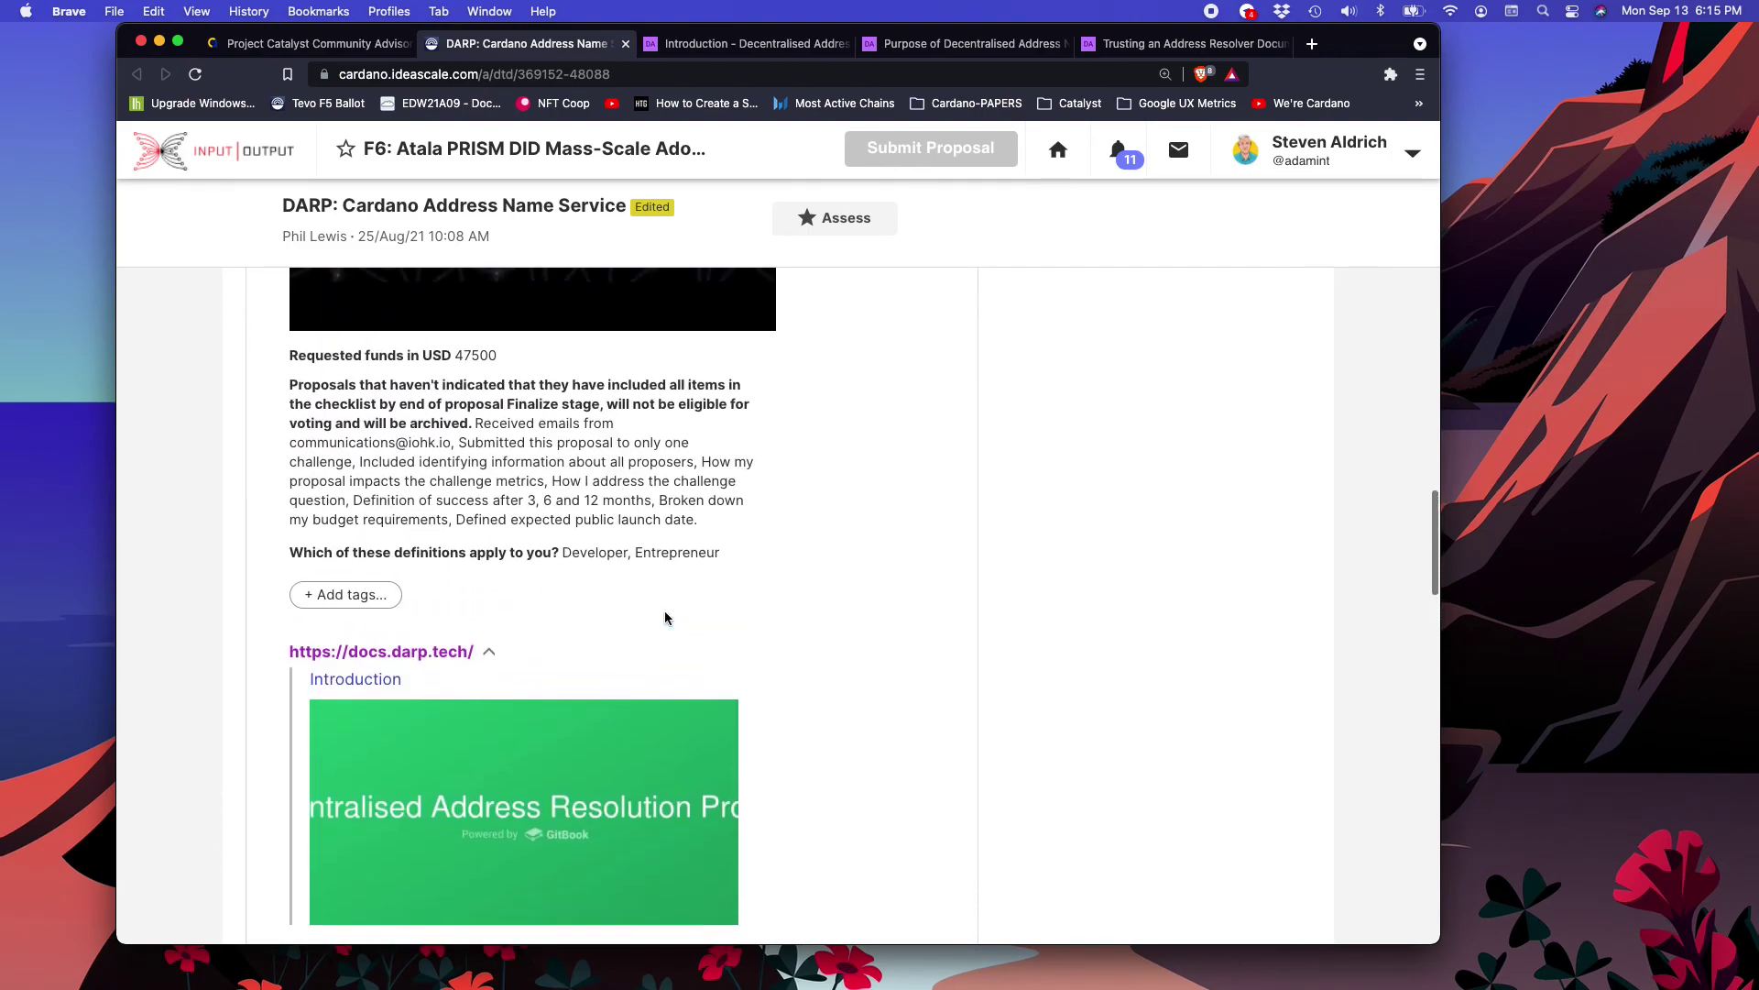
scroll(665, 616, up, 2)
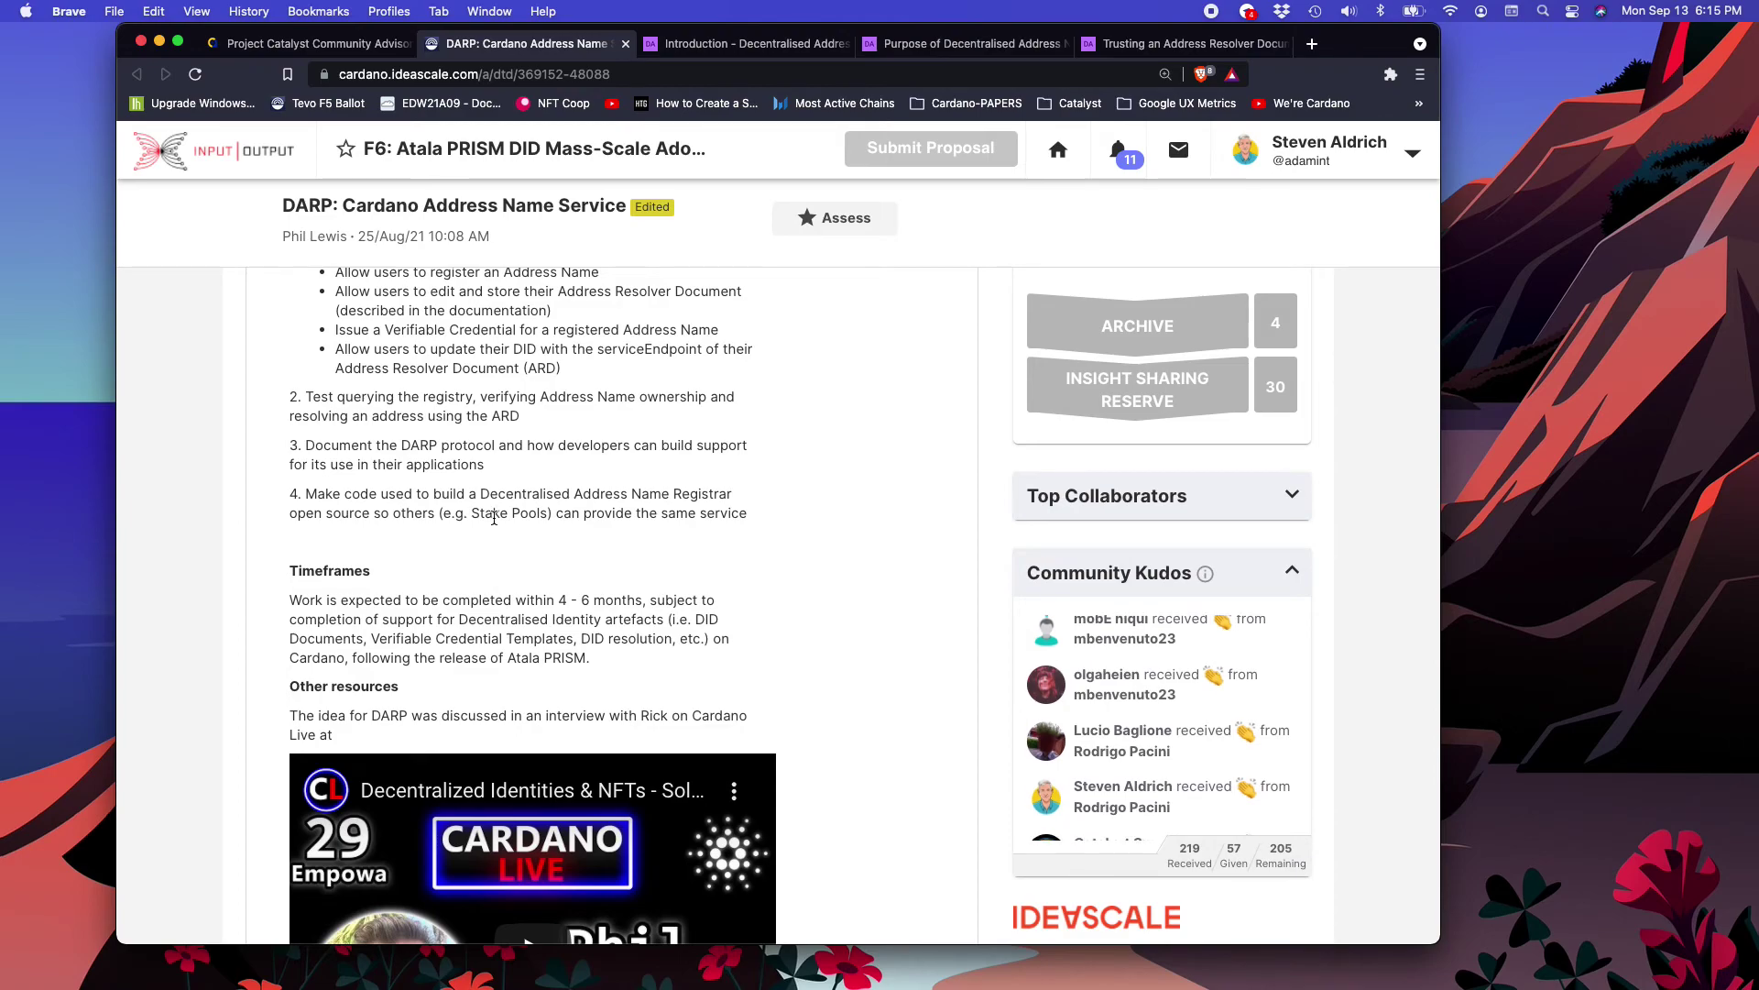
scroll(494, 518, up, 2)
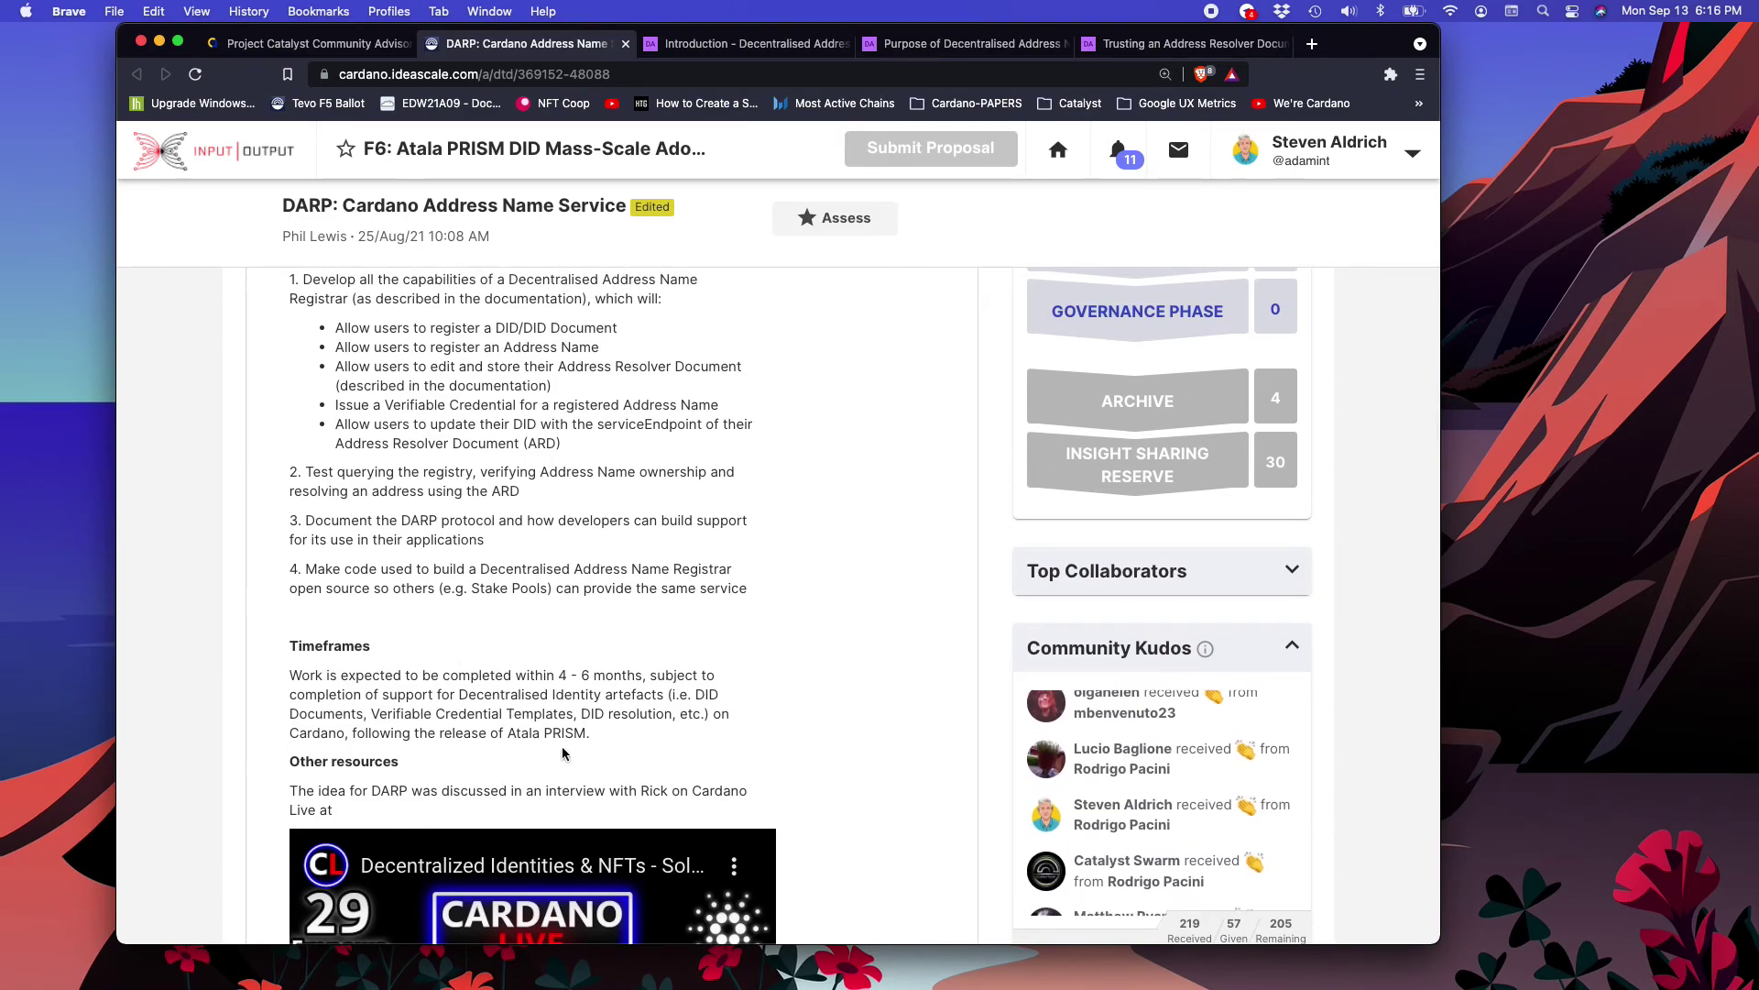
drag(586, 732, 501, 730)
scroll(500, 731, down, 15)
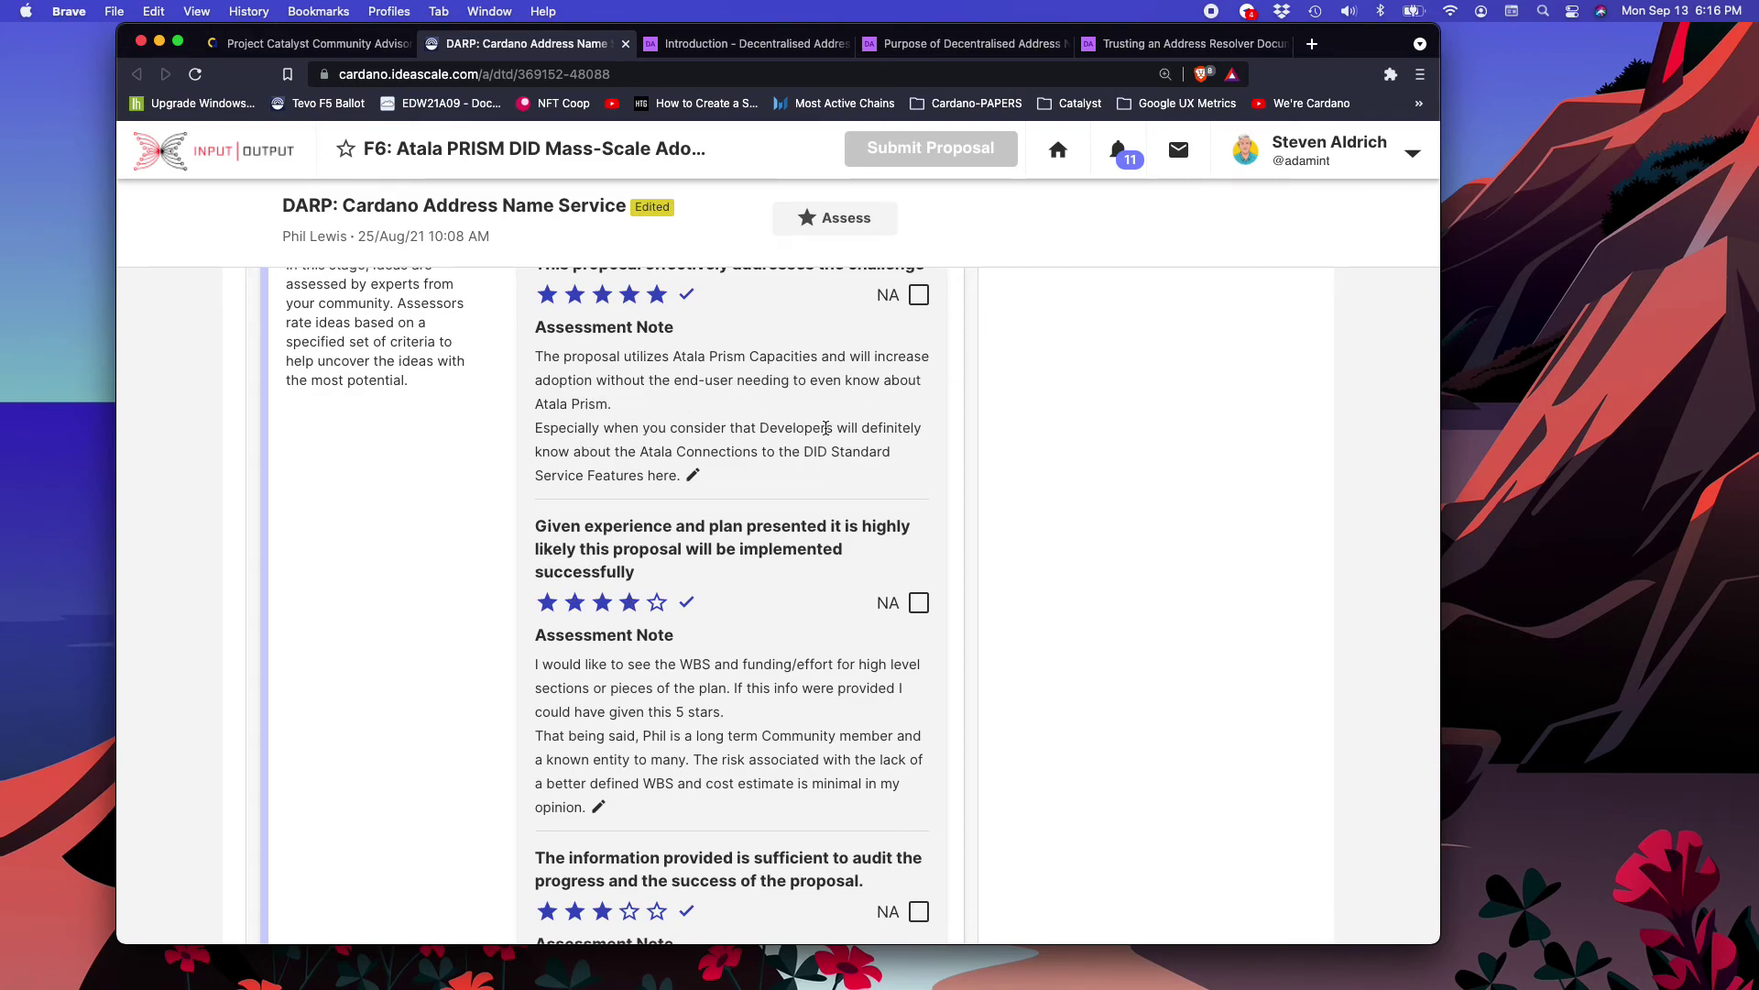
scroll(543, 446, up, 2)
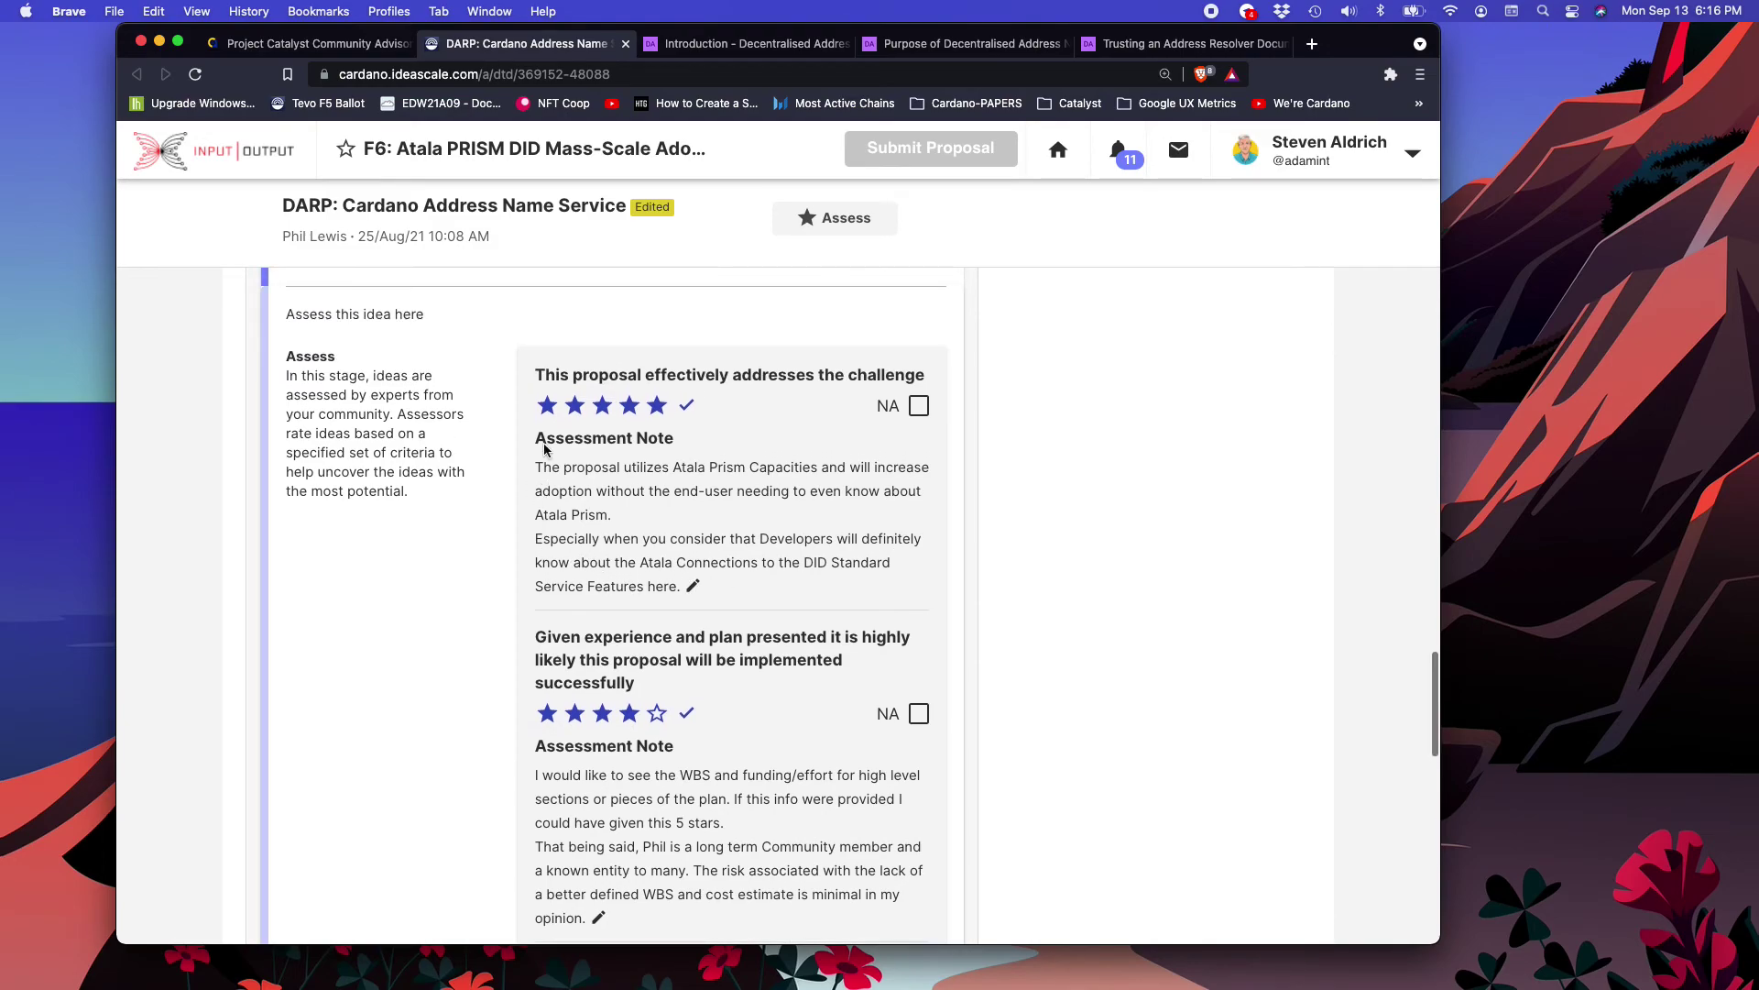
scroll(543, 446, down, 5)
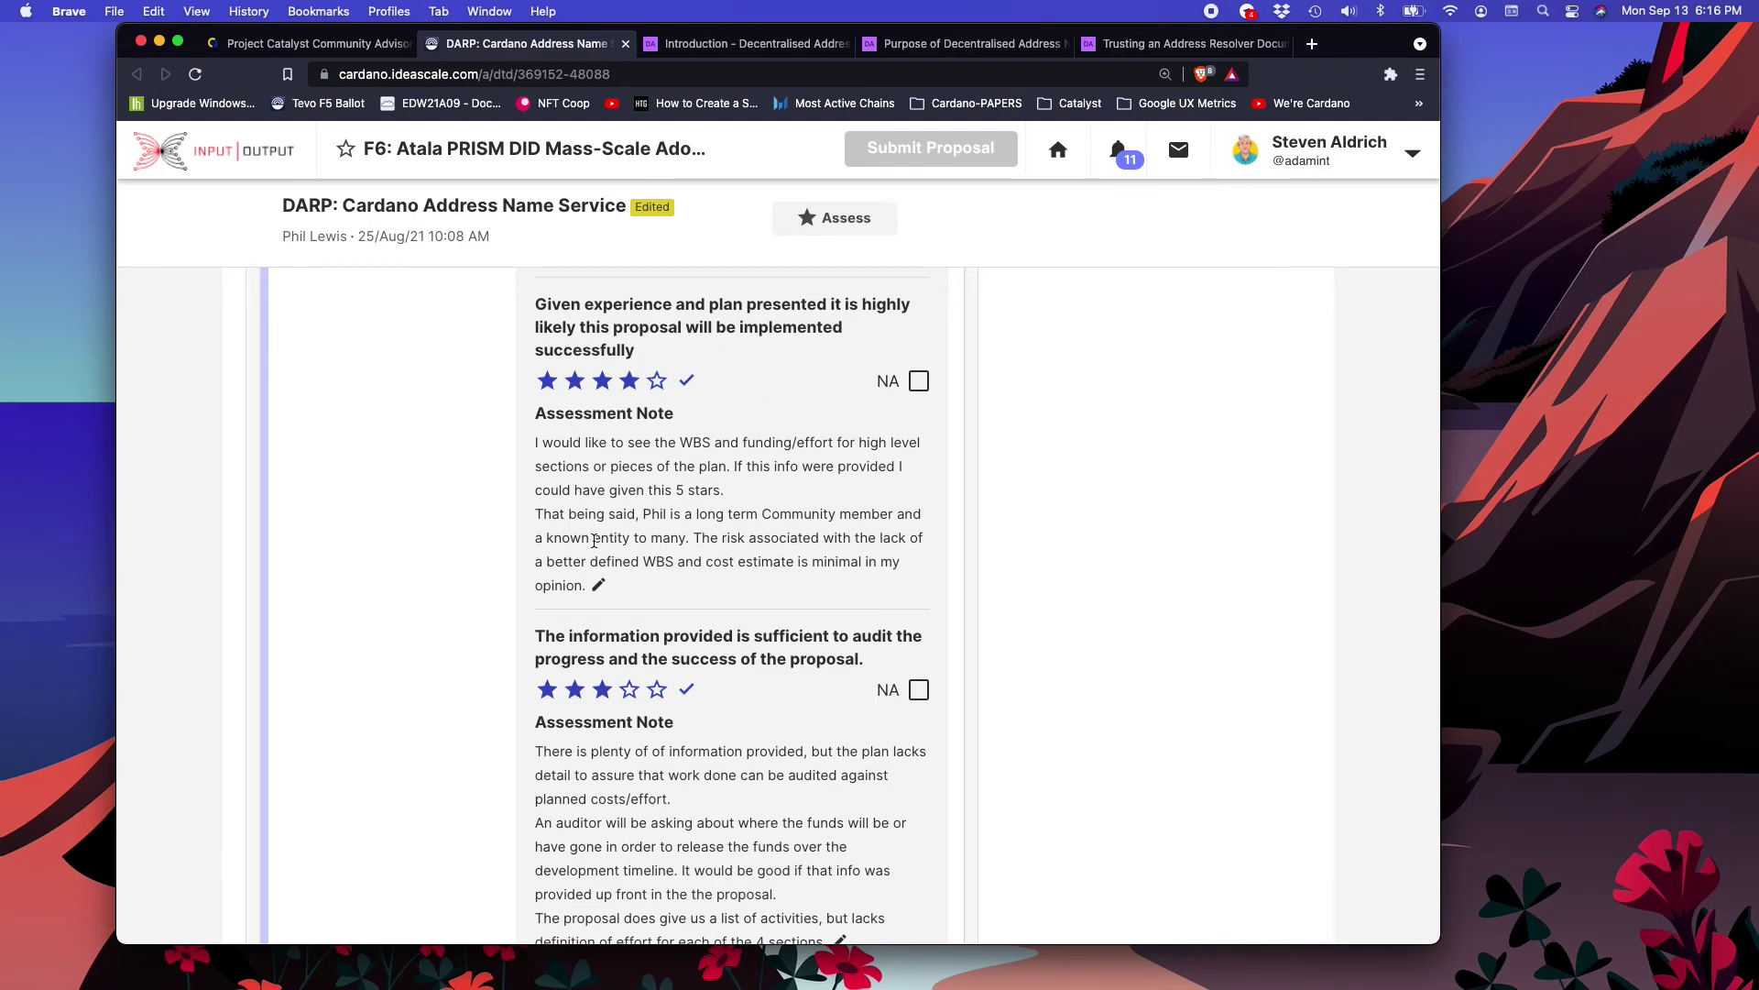
Step: Add "There is a risk in that we do not have a release date for Atala Prism or the pioneer program" to the implementation note
click(598, 585)
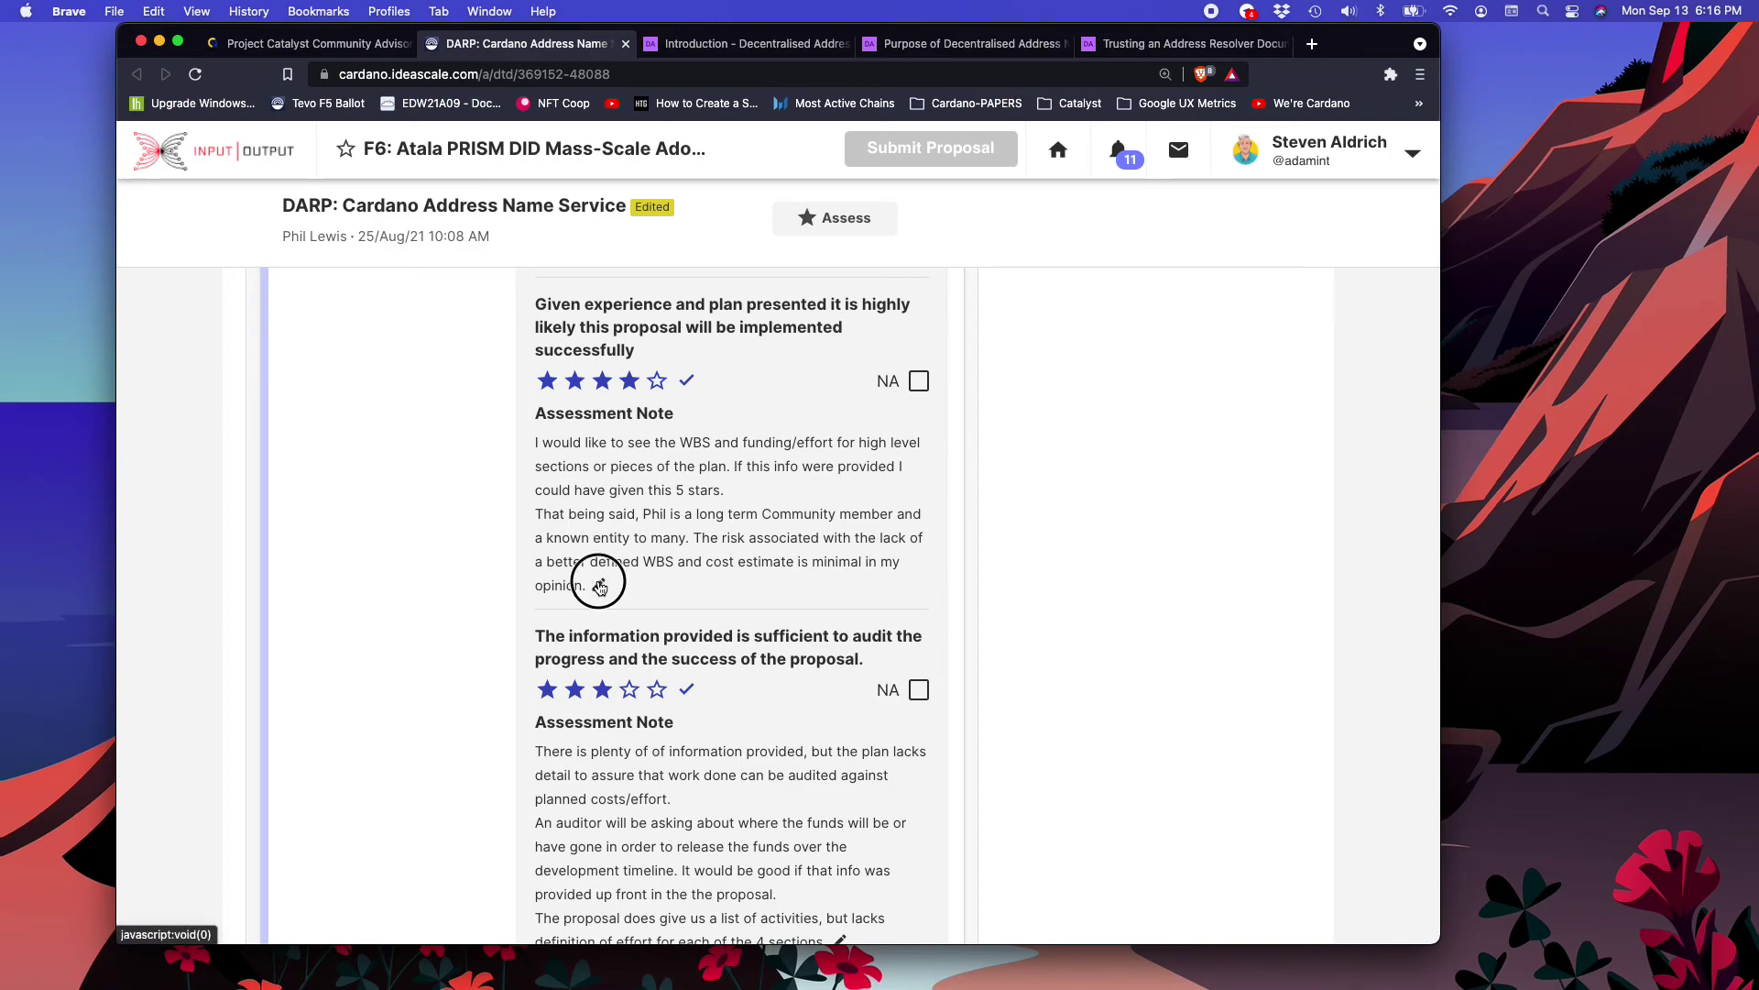
click(713, 565)
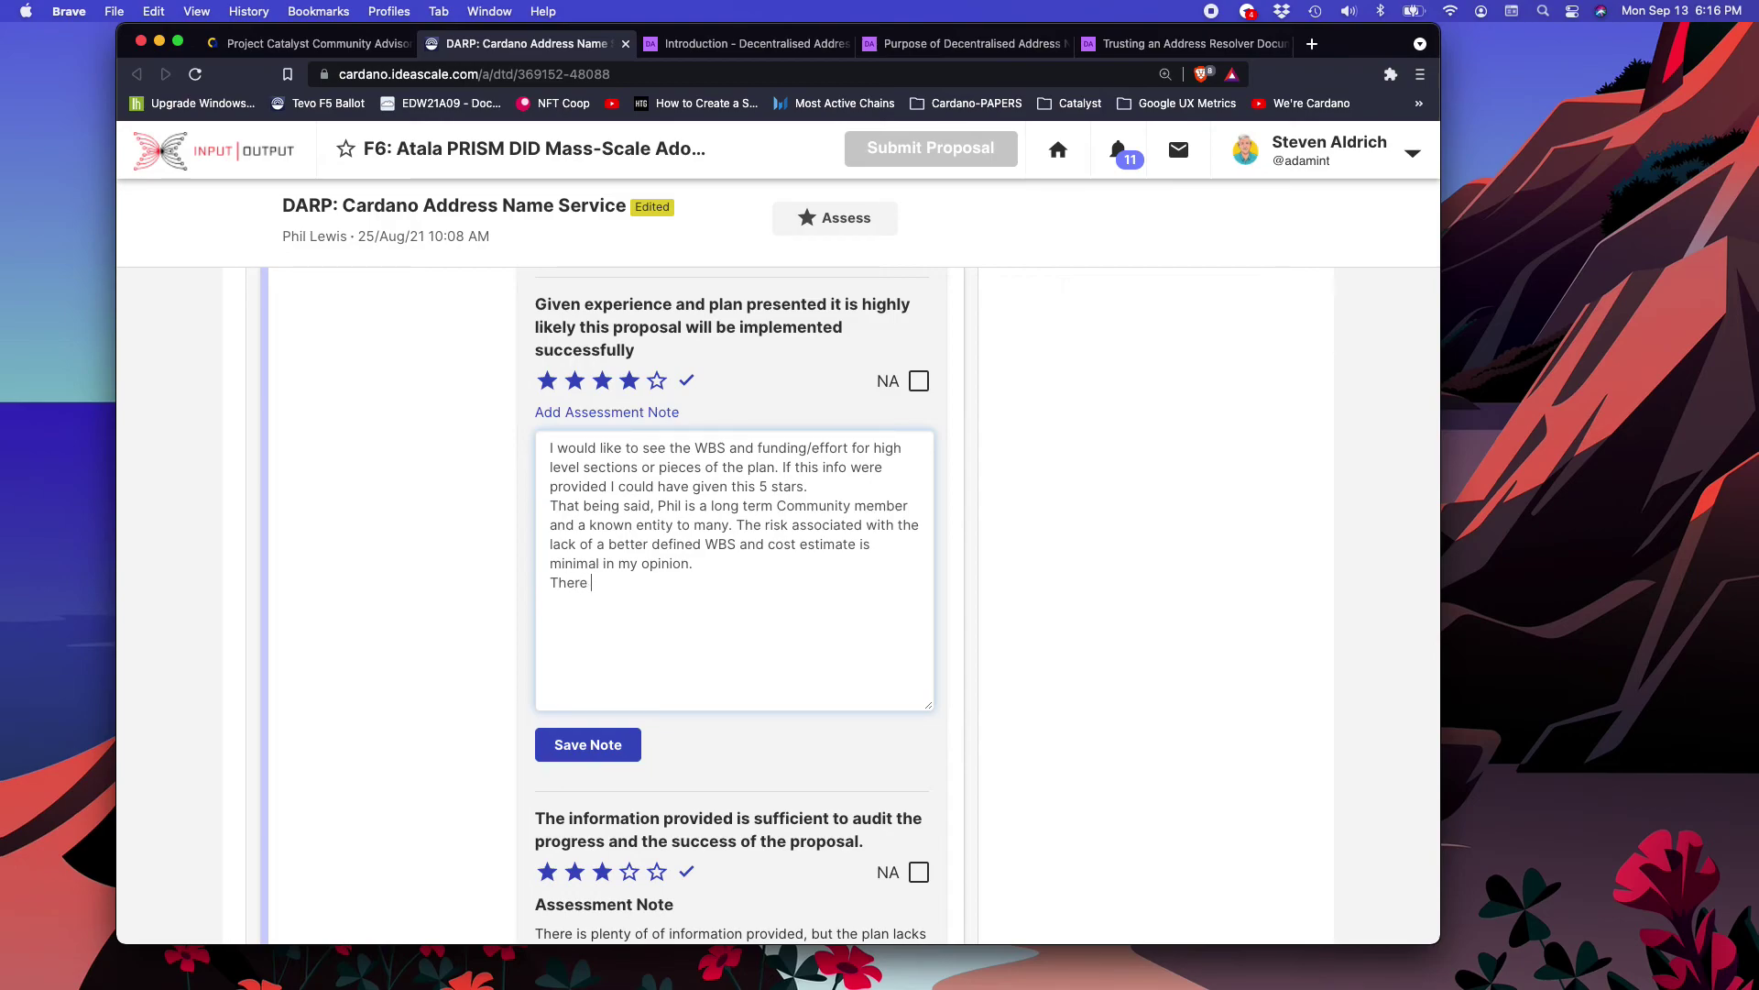
text(There is a risk in that we do not have a release date for)
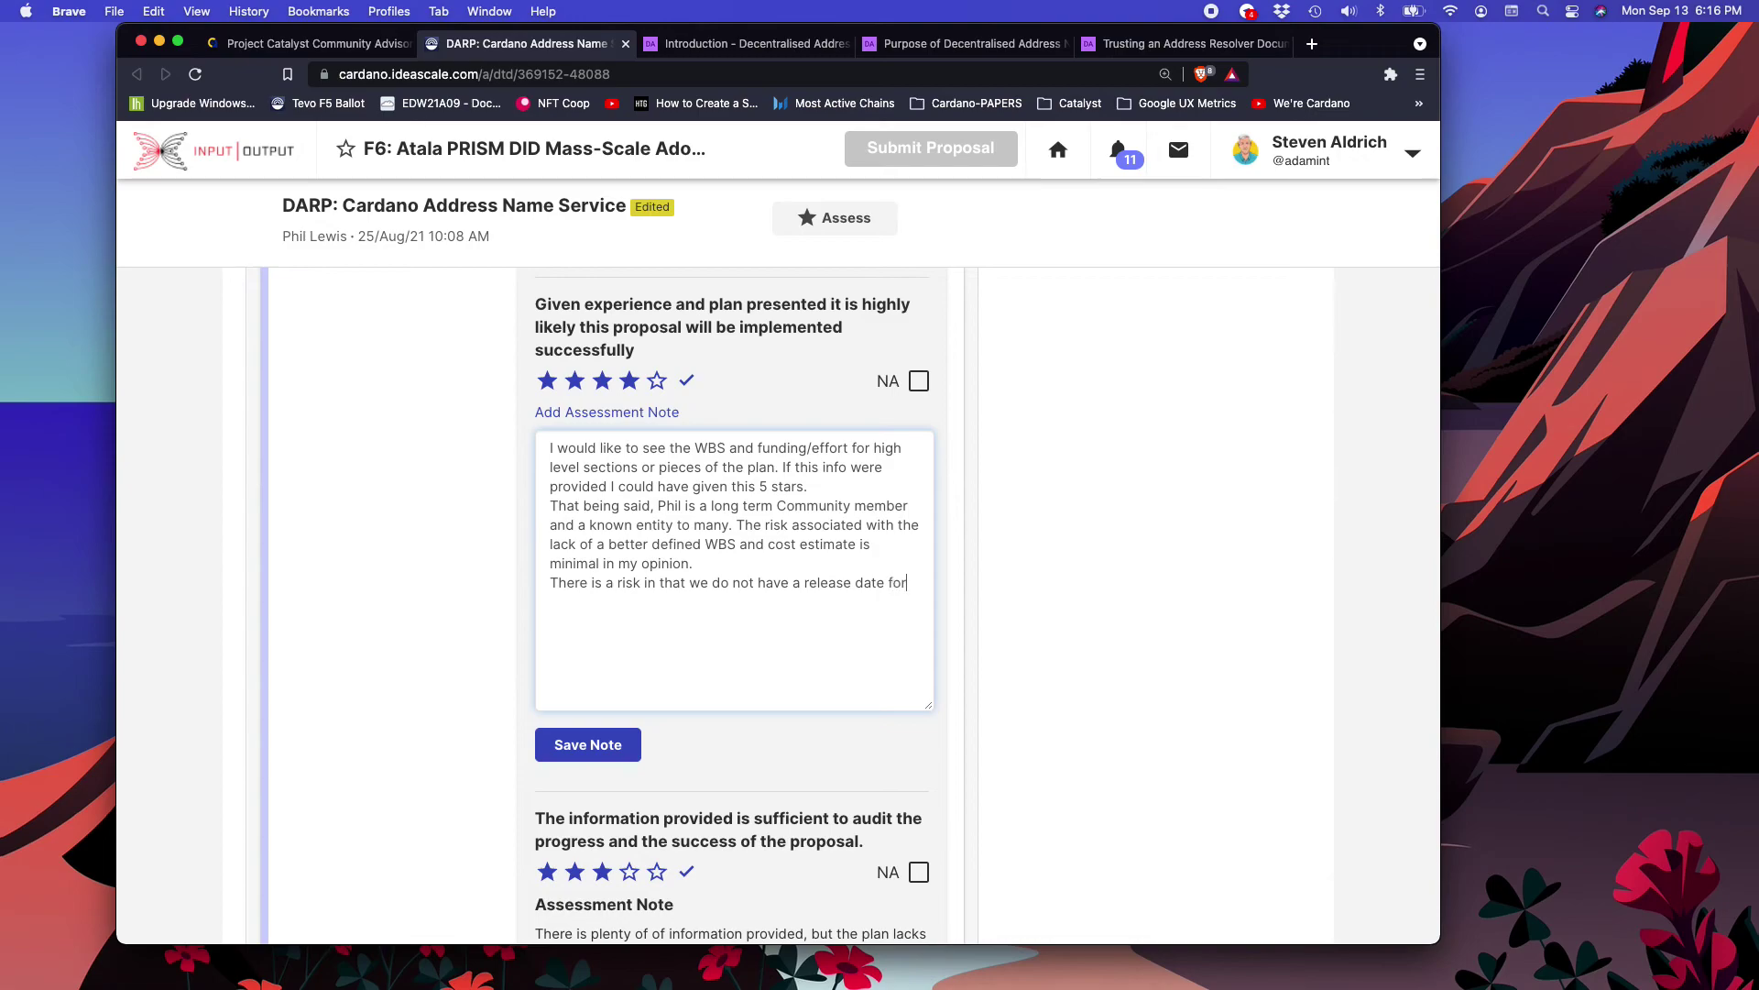
text( Atal)
text(neer program)
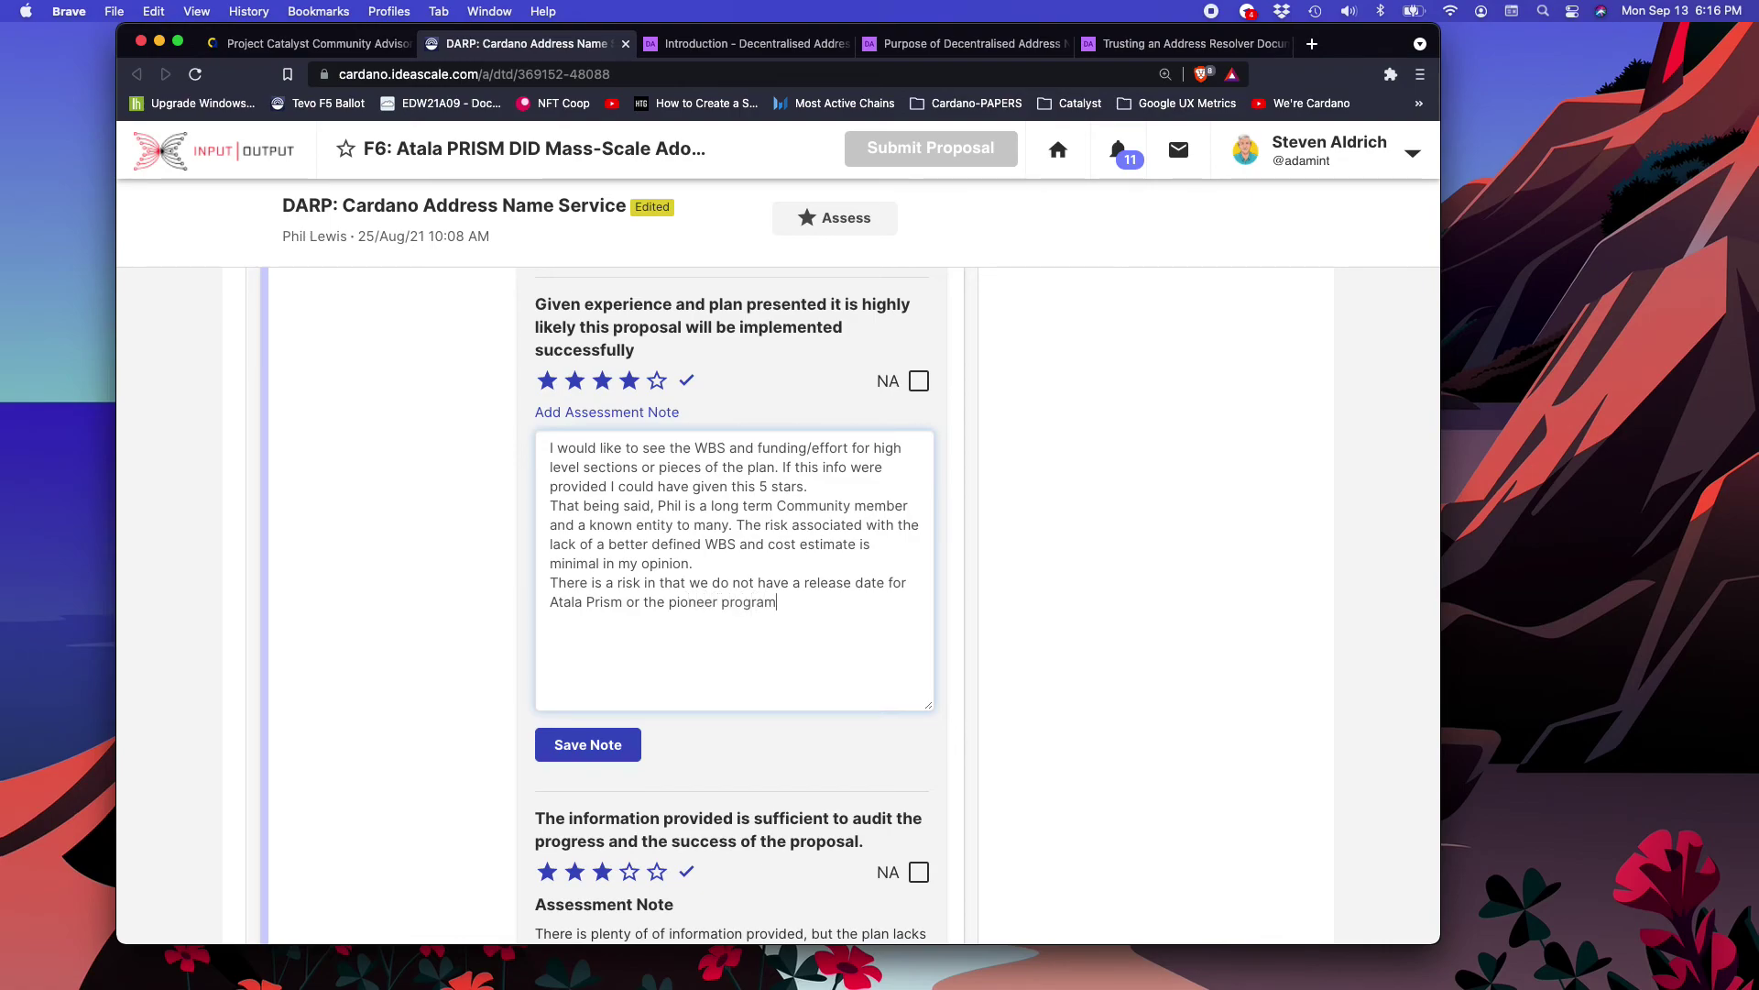
Step: Add the sentence "So it is hard to know when this proposal could get underway." to the implementation note and save it
text(. So it is hard to know when this propos)
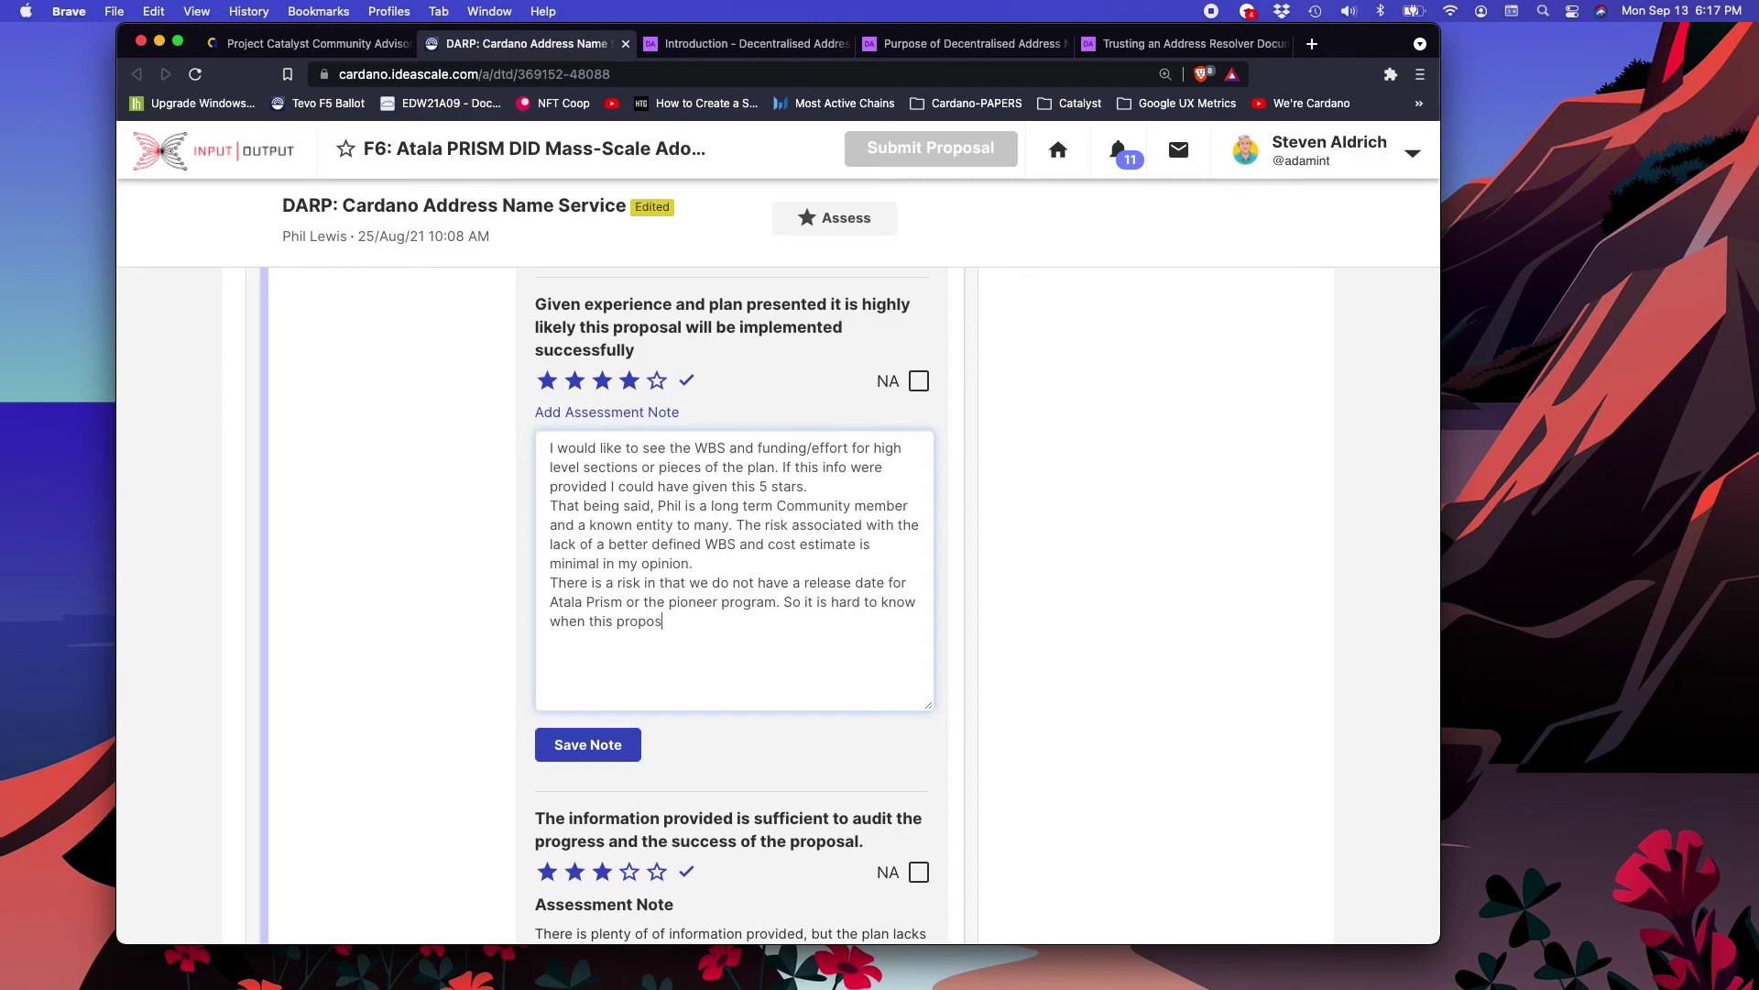
text(al could get underwya)
key(BackSpace)
key(BackSpace)
key(BackSpace)
text(ay.)
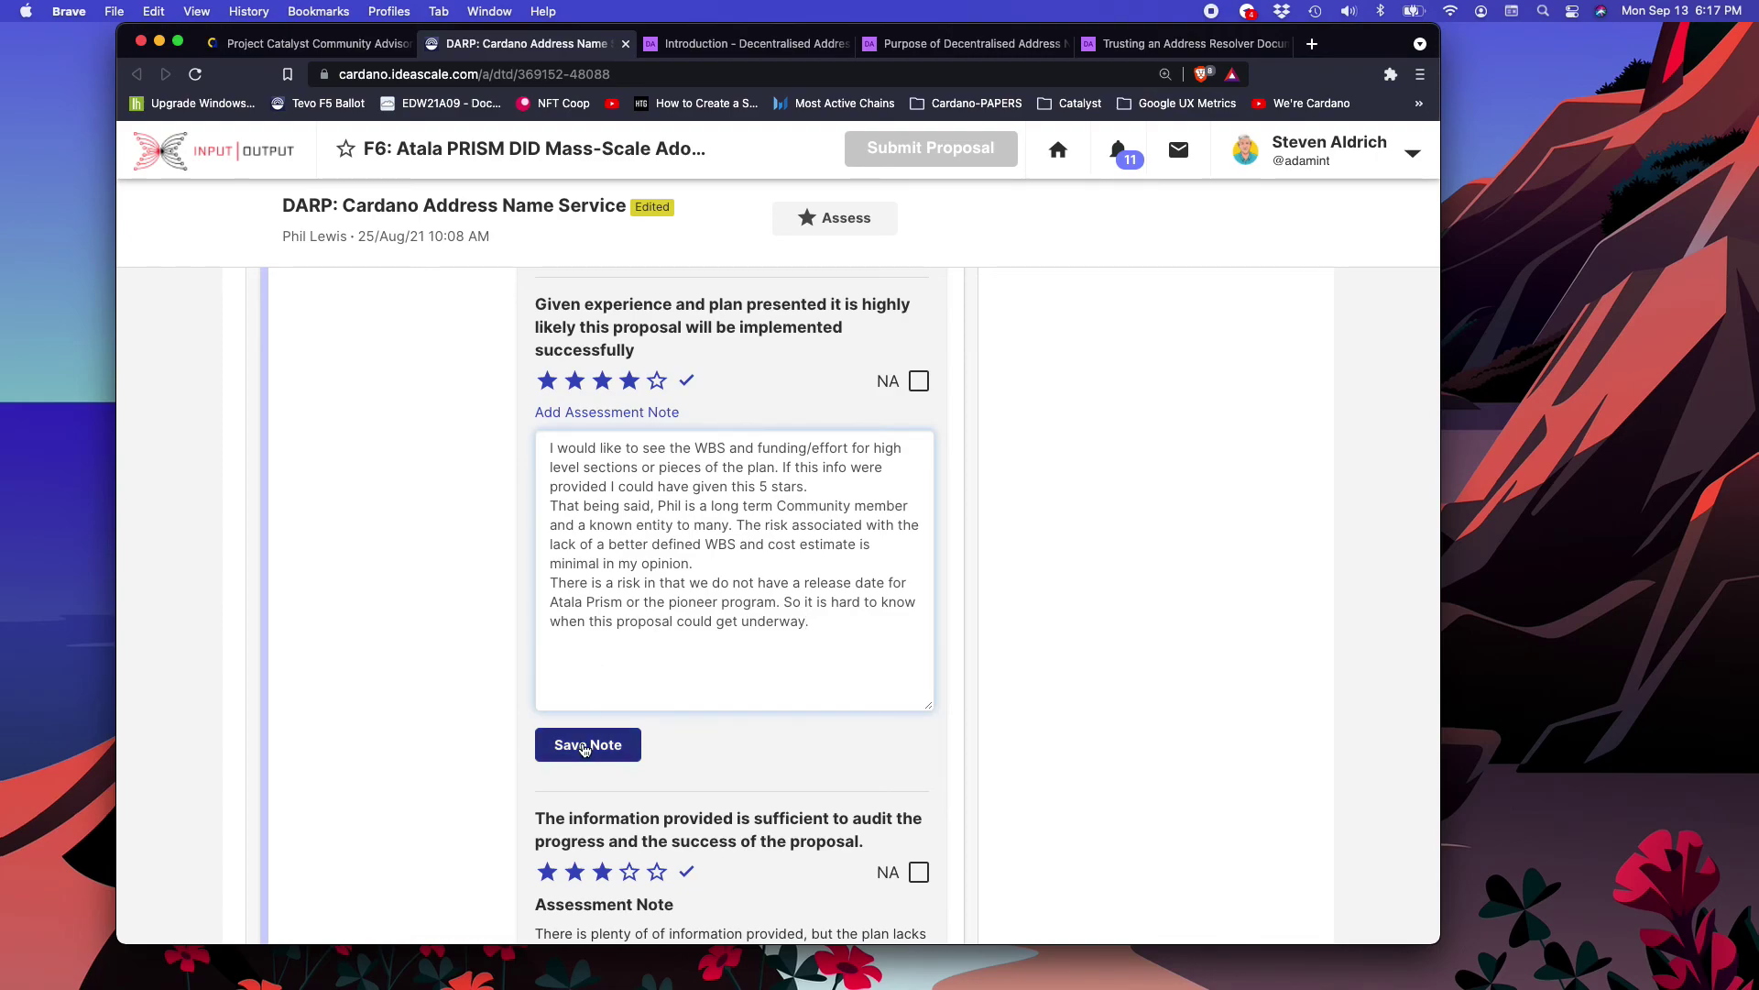
click(586, 746)
Step: Tick the metrics / KPIs and community progress tracking items in the Community Advisor tool's self-evaluation and confirm the proposal as assessed
click(357, 46)
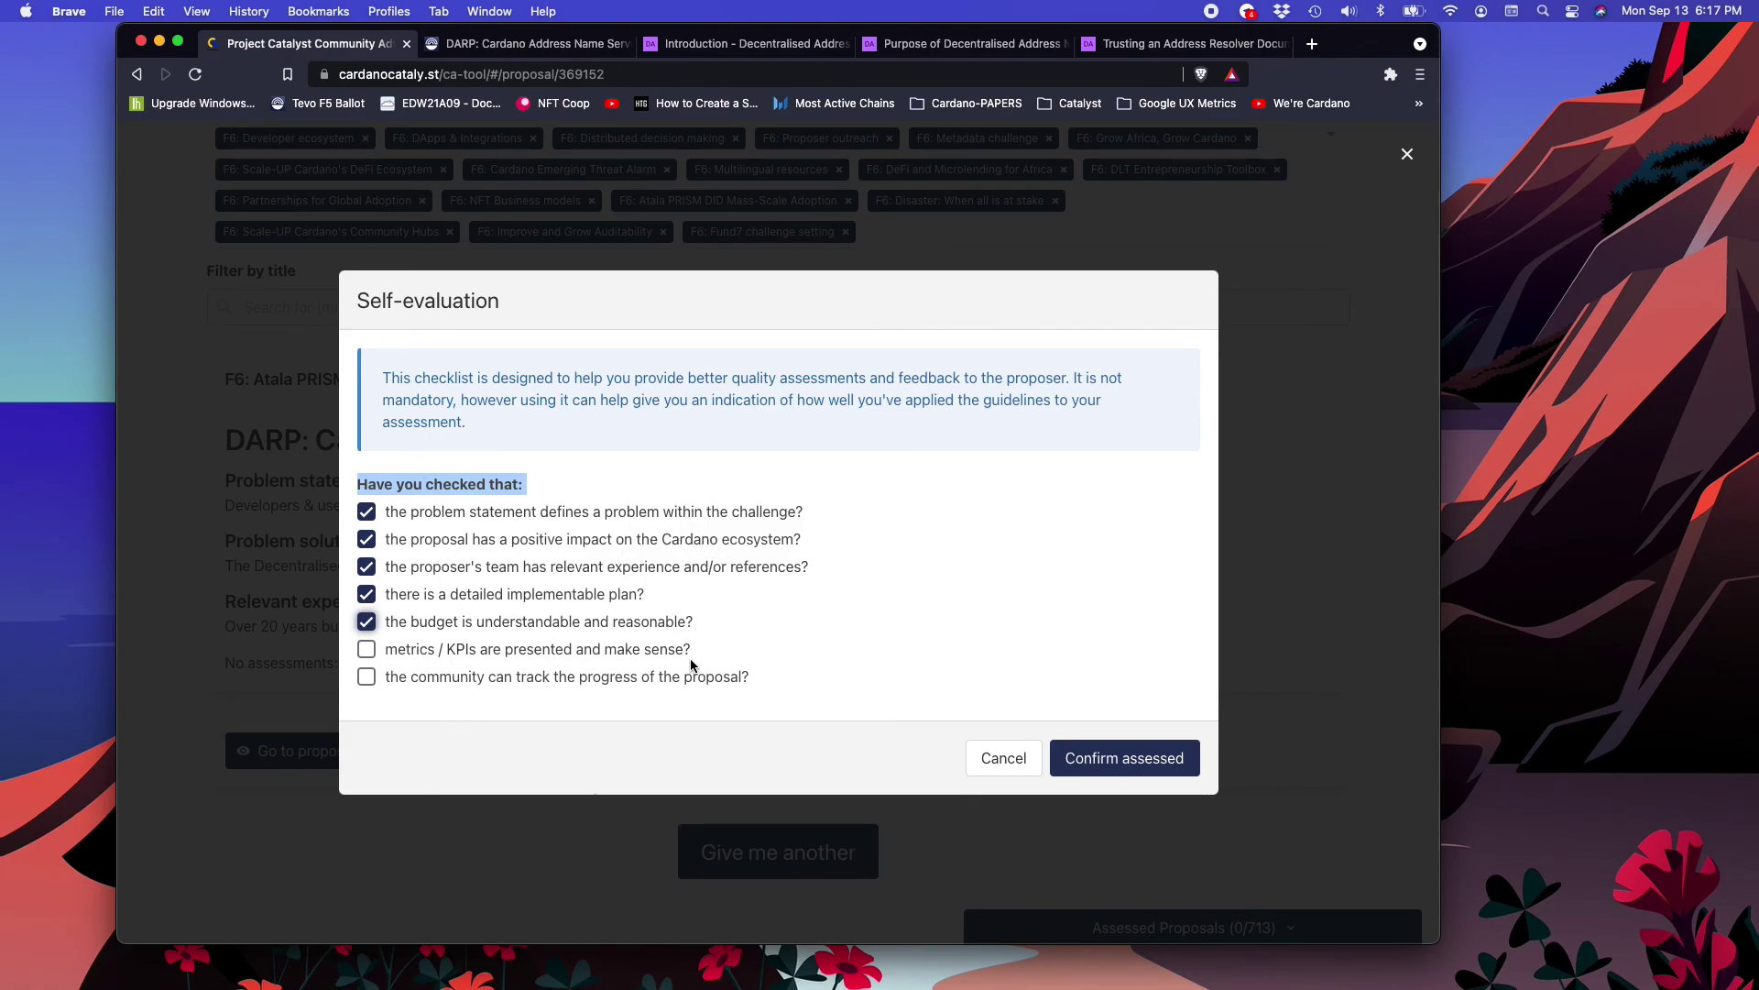
click(366, 650)
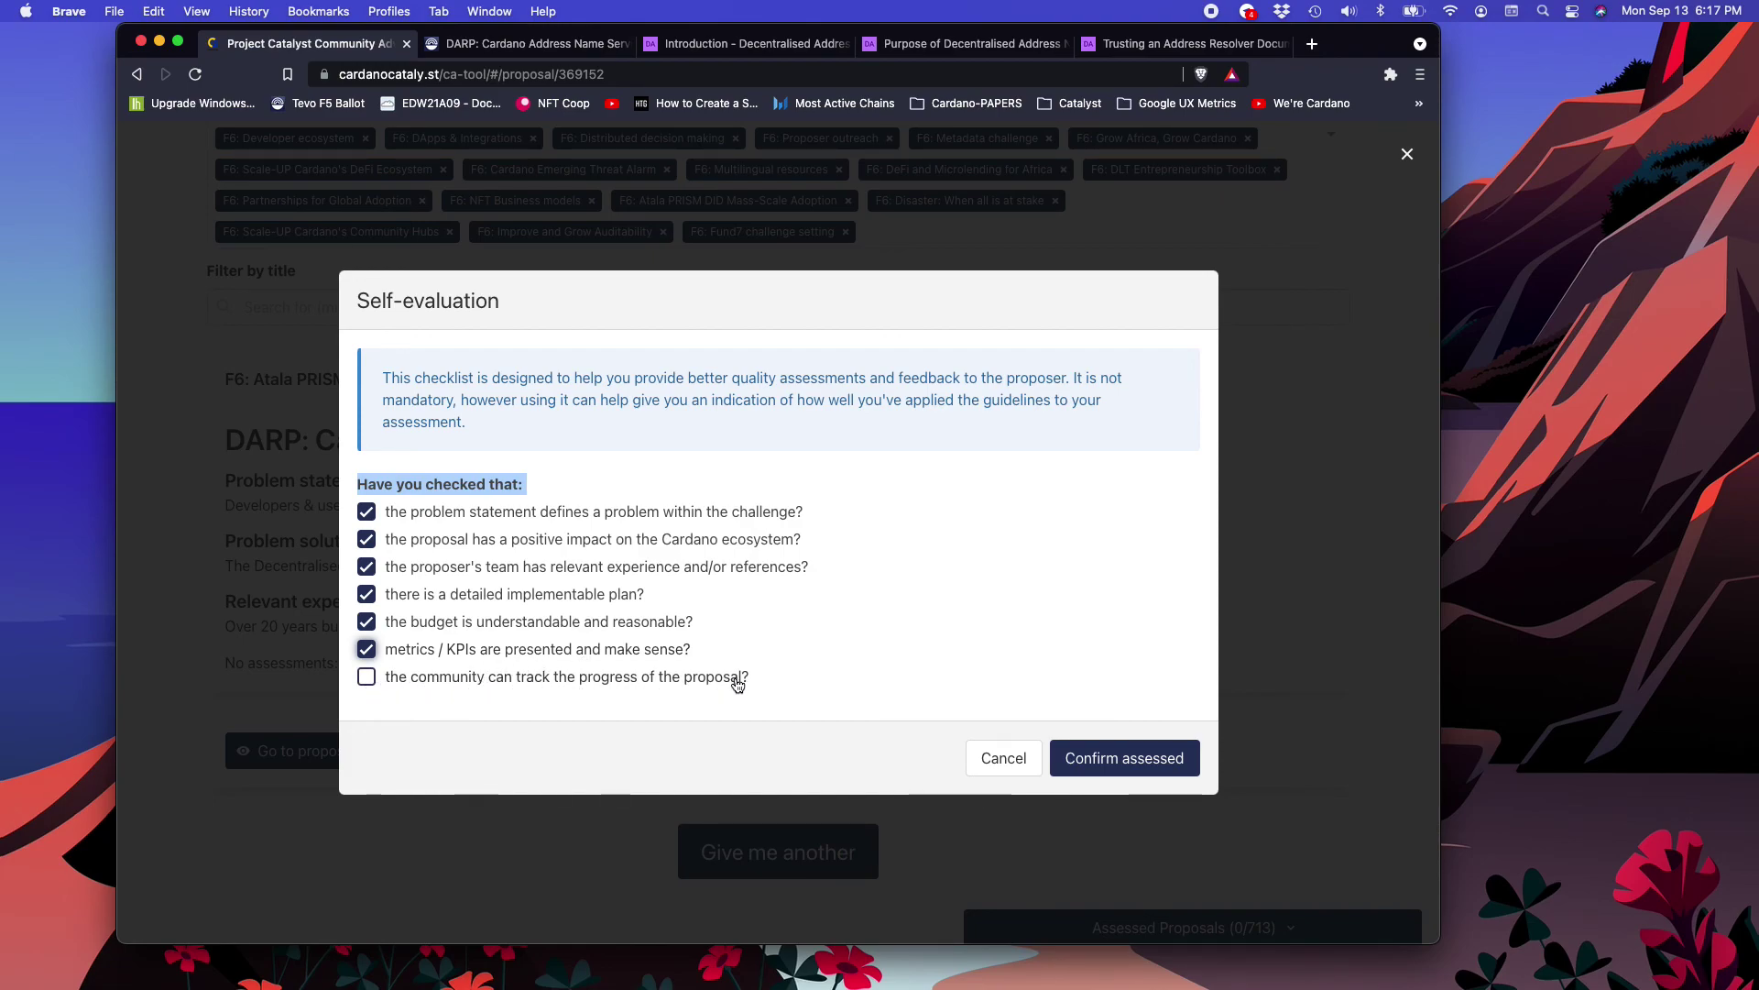
click(366, 678)
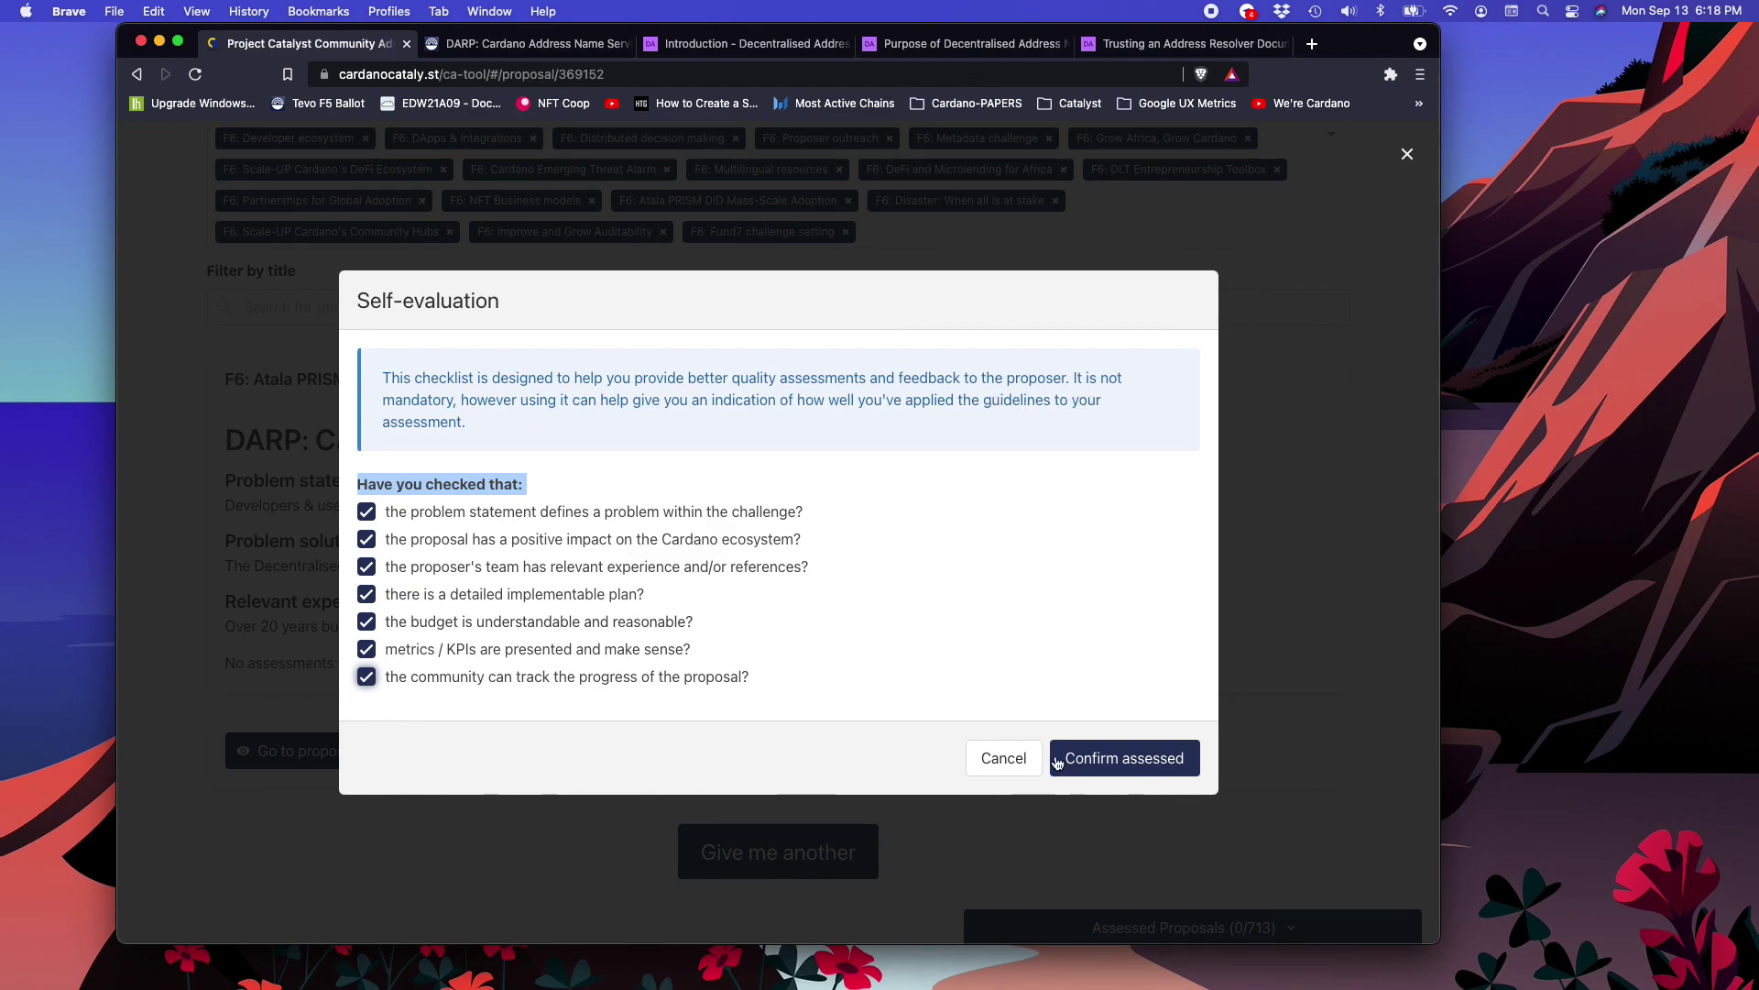
click(1117, 763)
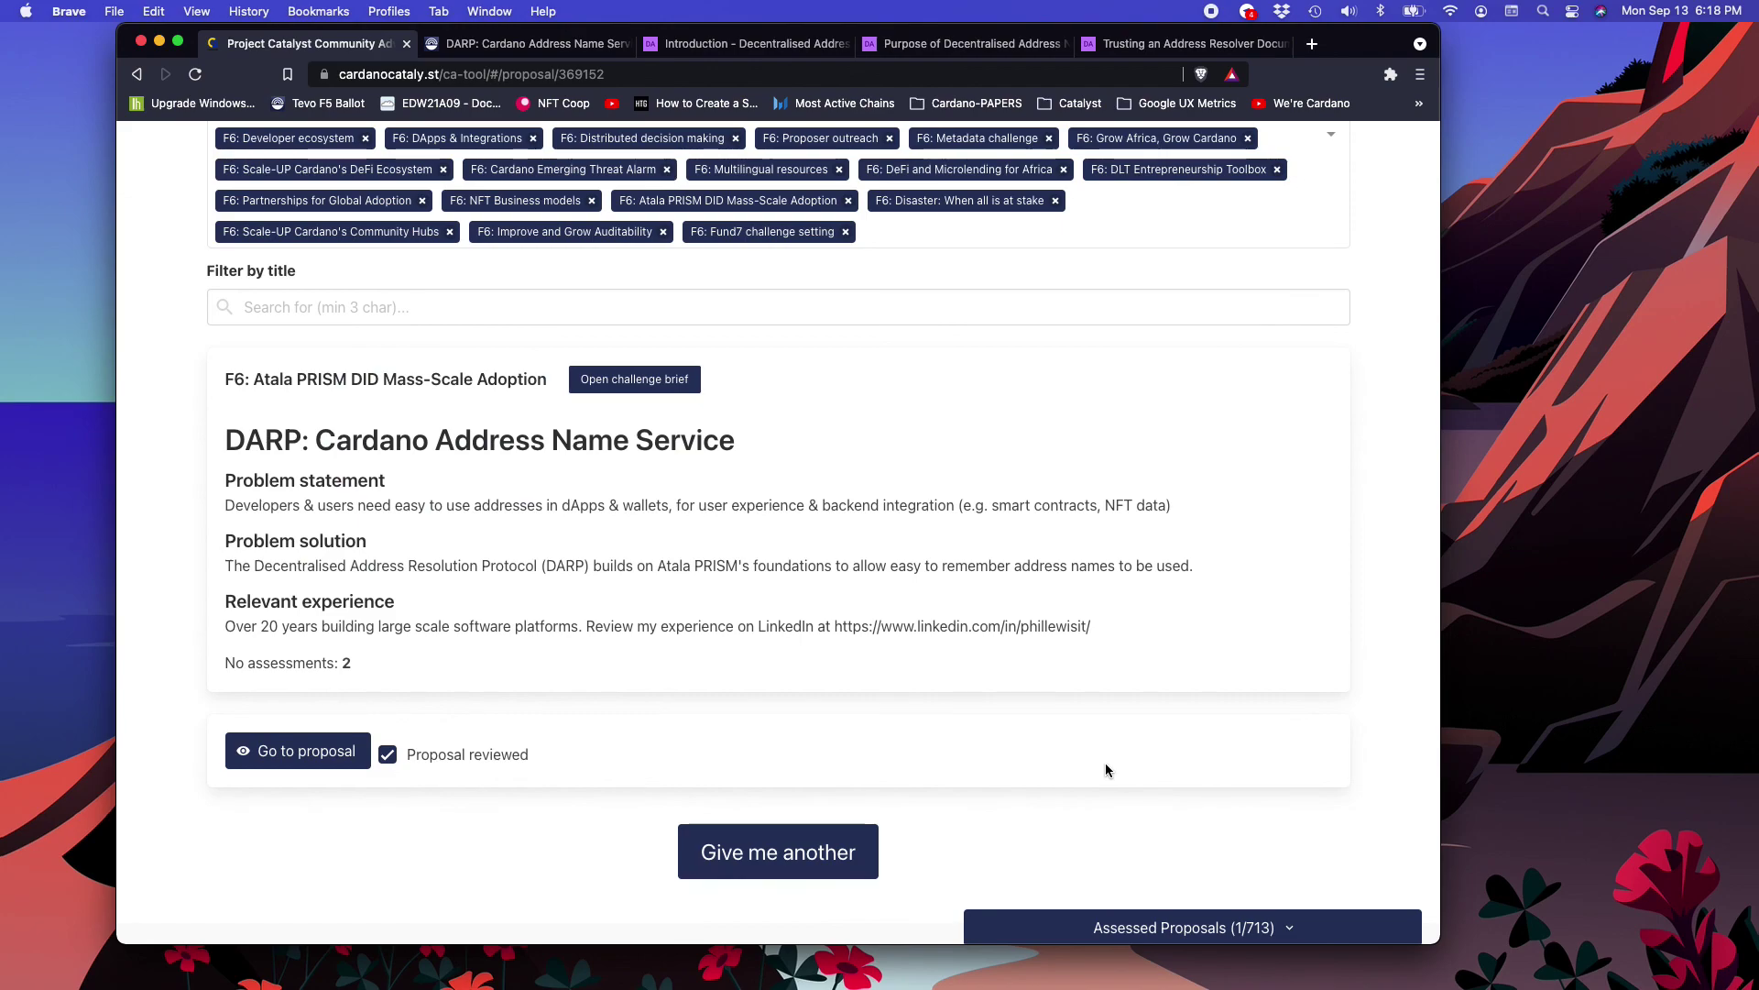
scroll(1105, 770, down, 2)
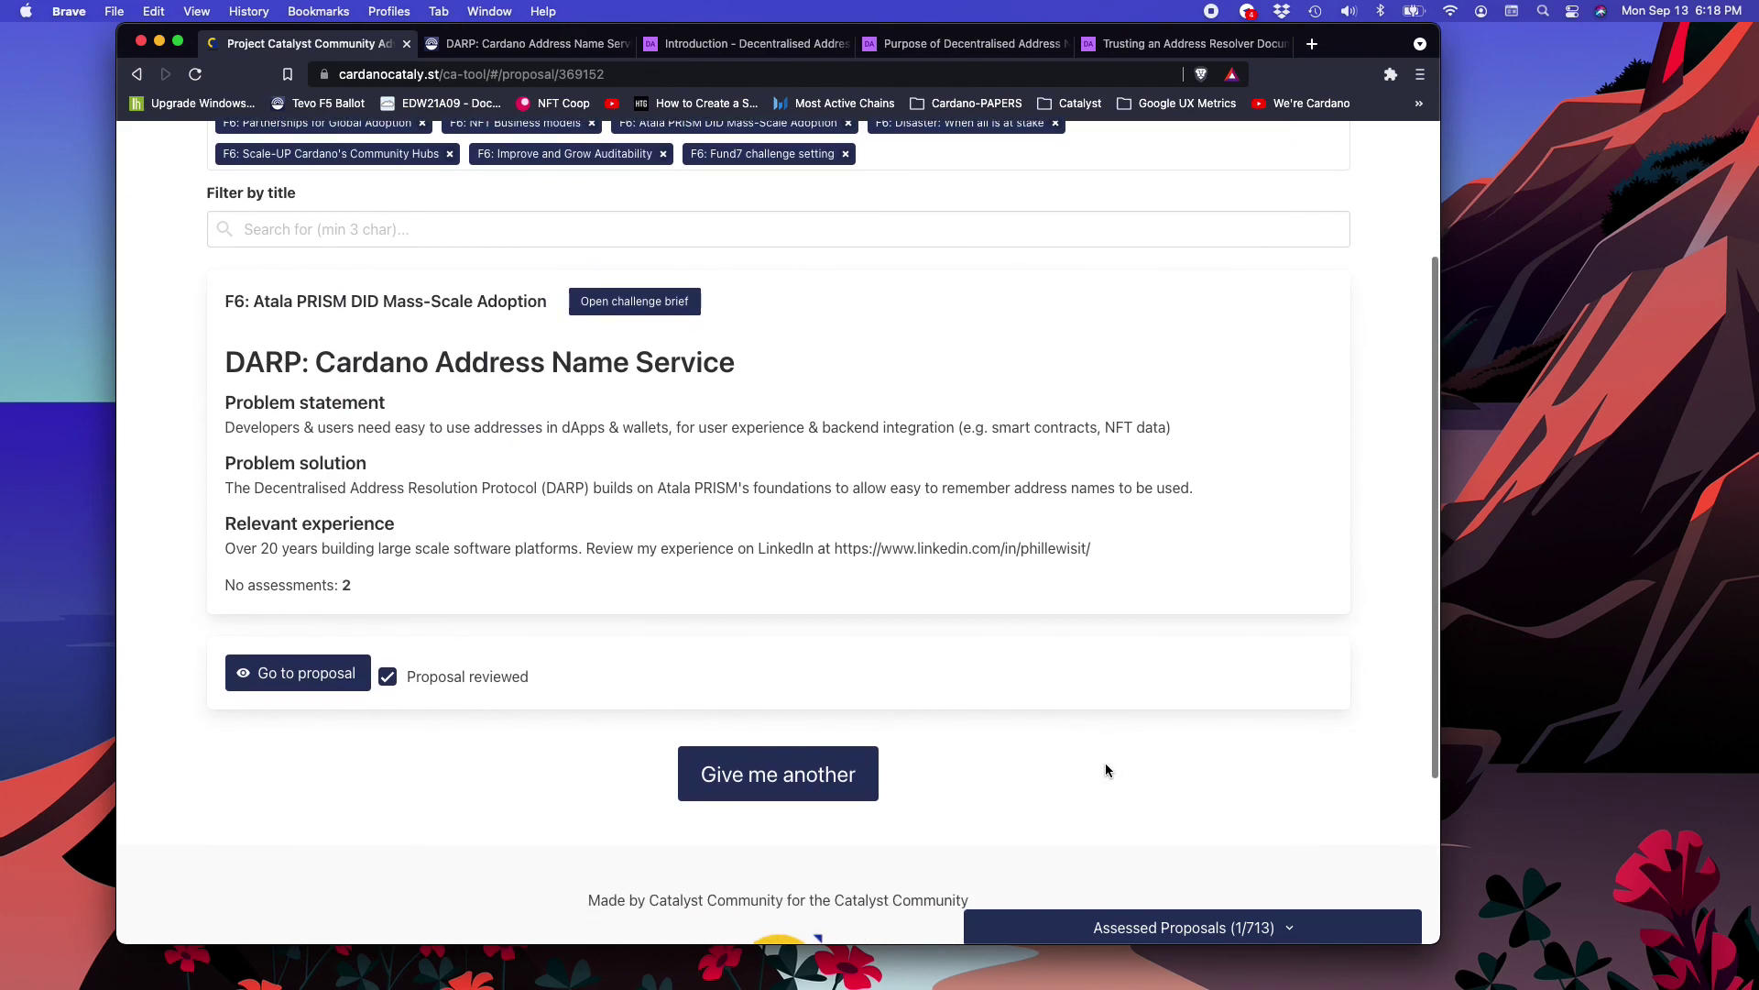